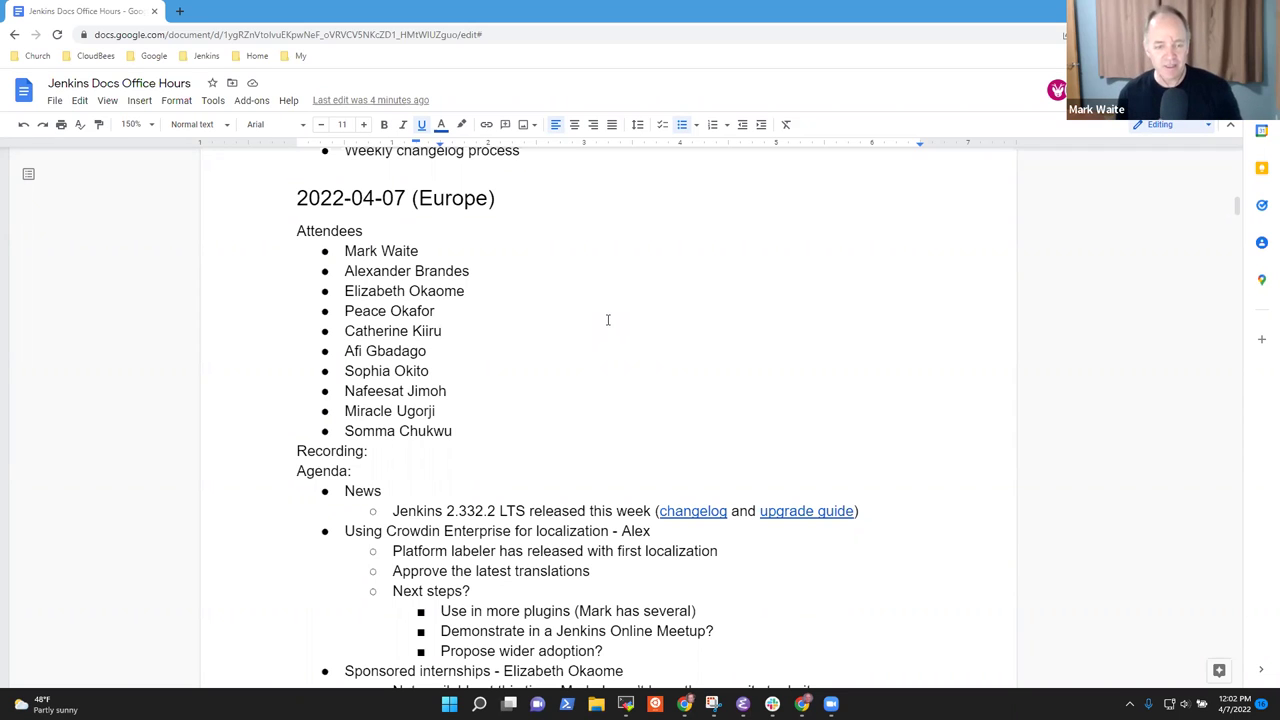
# Review the agenda by selecting the Crowdin, Sponsored internships and She Code Africa lines.
pyautogui.scroll(-3, 560, 300)
pyautogui.click(364, 243)
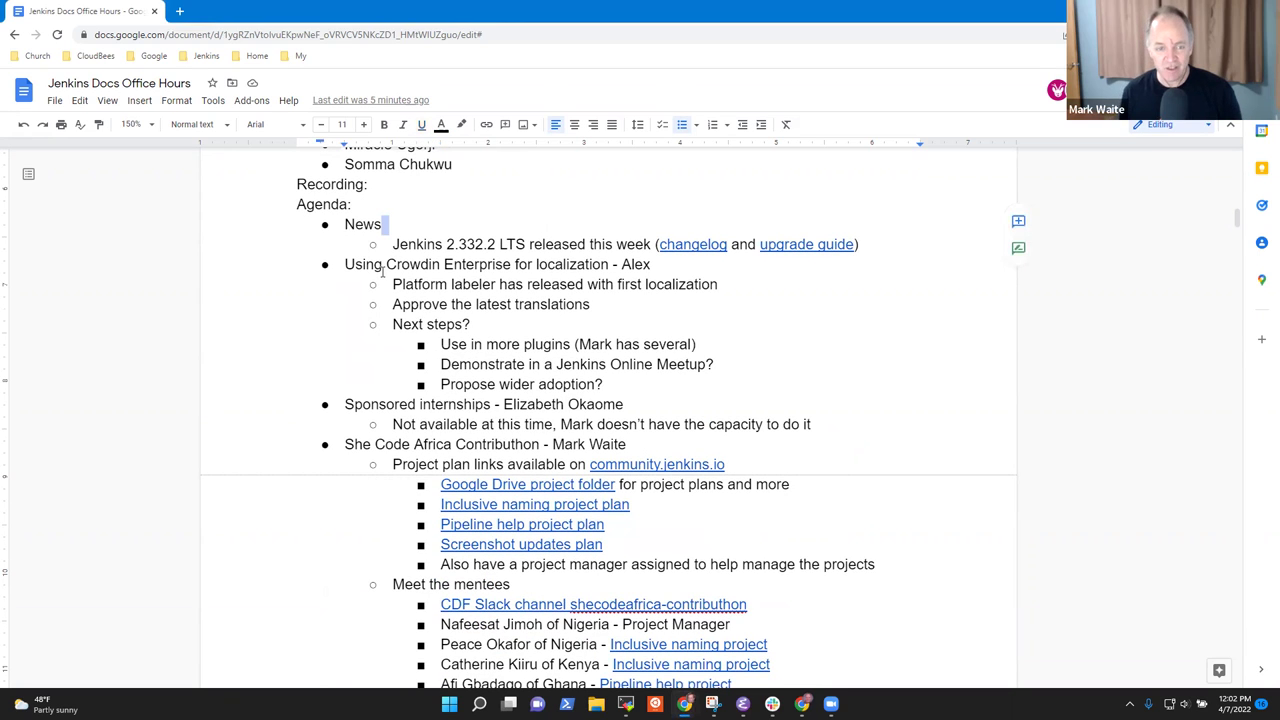
pyautogui.hotkey('shift', 'Home')
pyautogui.click(383, 268)
pyautogui.press('Home')
pyautogui.hotkey('shift', 'End')
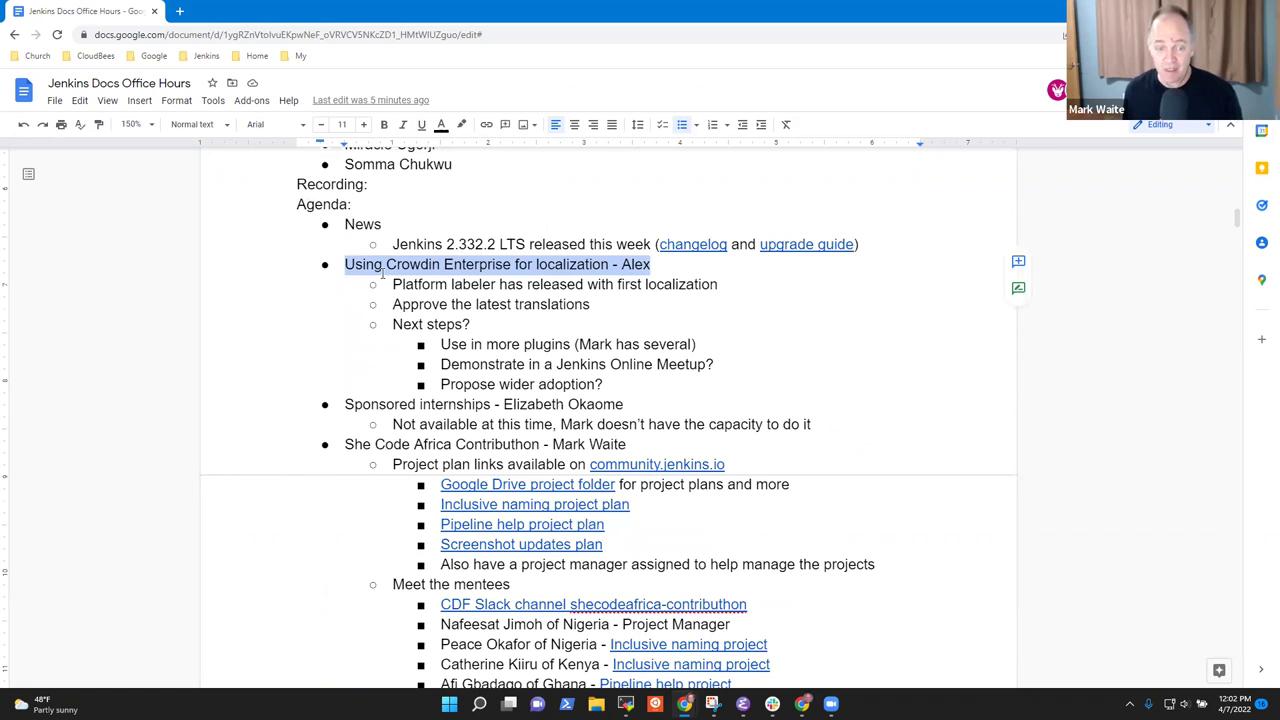
pyautogui.press('Down')
pyautogui.press('Down')
pyautogui.press('Down')
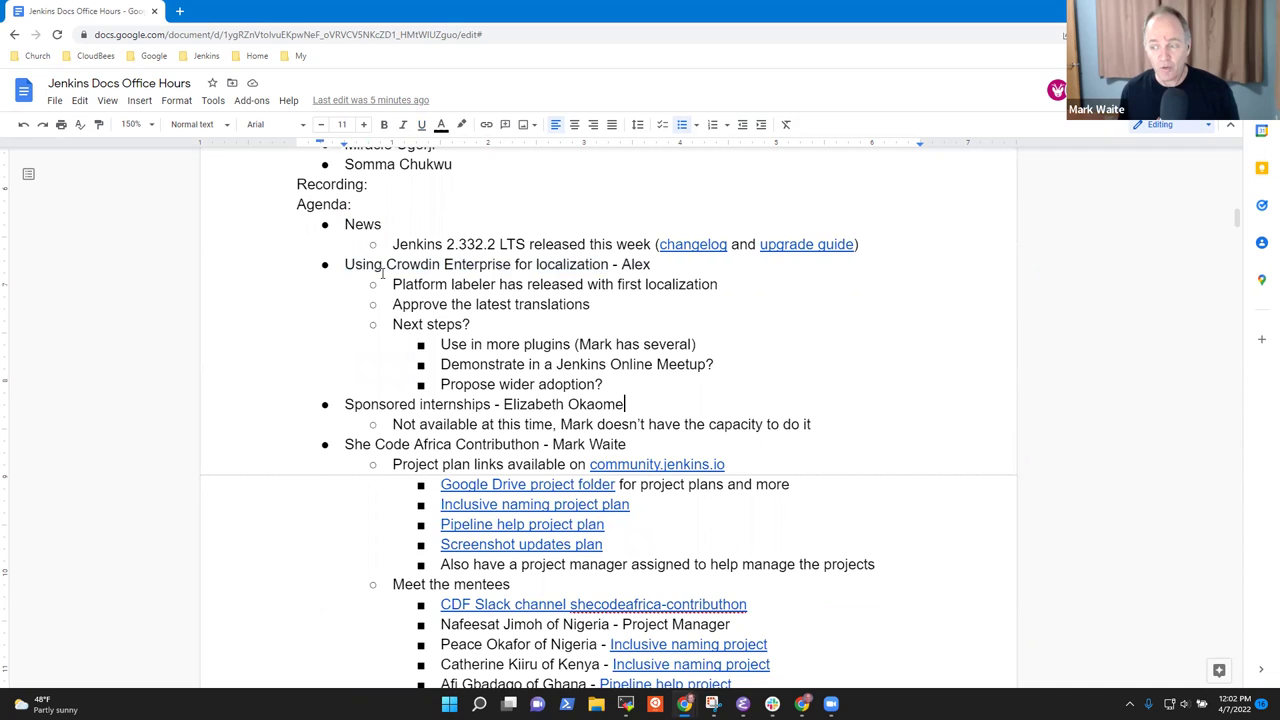
pyautogui.press('Home')
pyautogui.hotkey('shift', 'End')
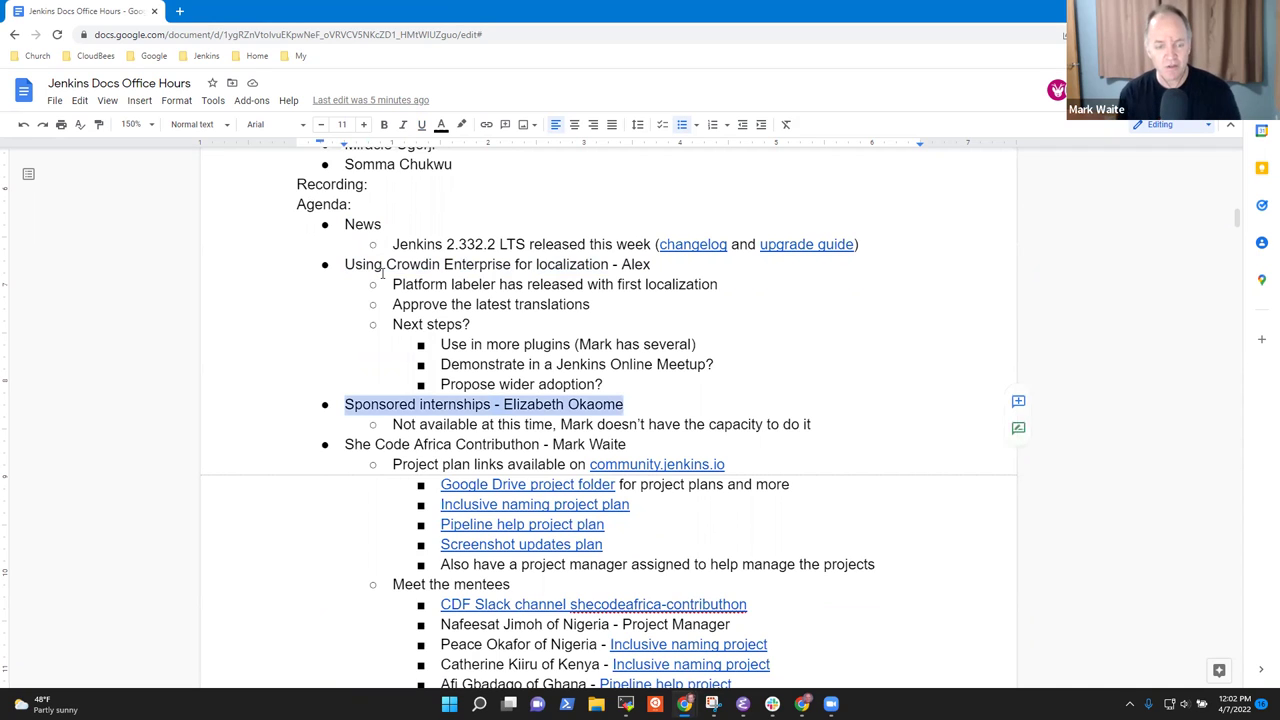
pyautogui.press('Down')
pyautogui.press('Down')
pyautogui.press('Home')
pyautogui.hotkey('shift', 'End')
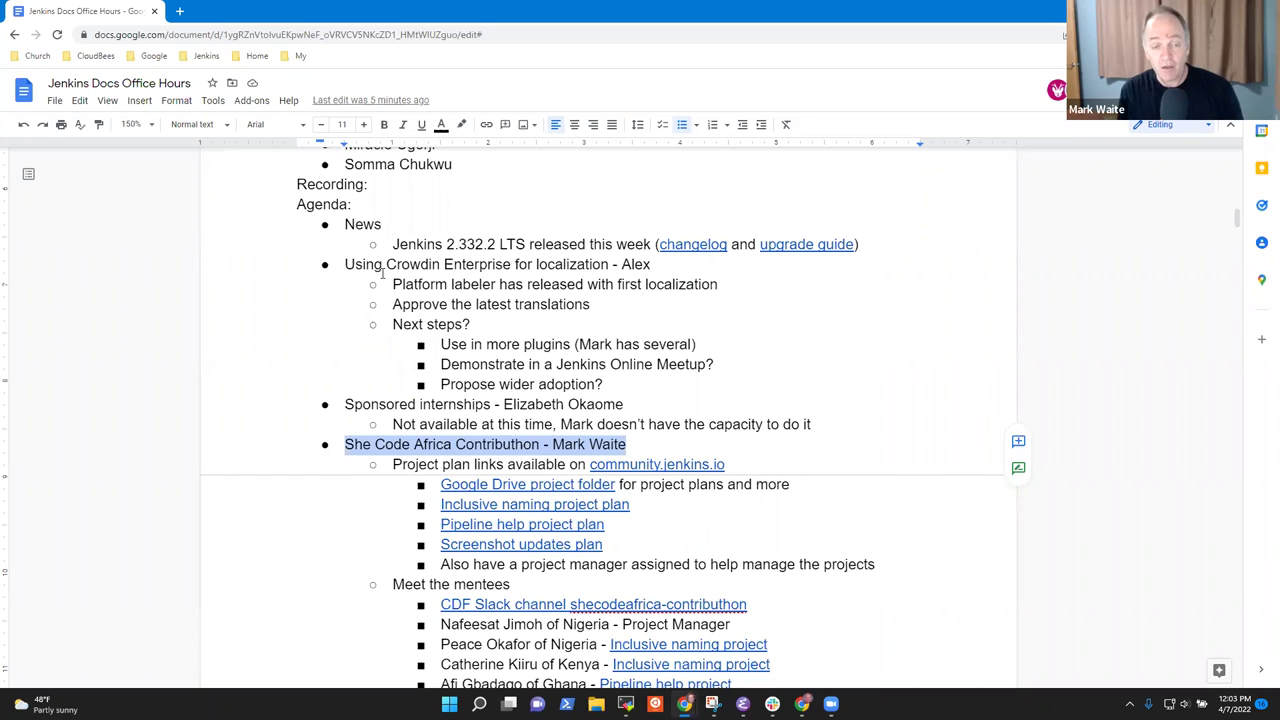
# Step through the attendees, internship note, project plan links and mentees, reselecting Sponsored internships.
pyautogui.press('Up')
pyautogui.press('Up')
pyautogui.press('Up')
pyautogui.press('Up')
pyautogui.press('Up')
pyautogui.press('Up')
pyautogui.press('Up')
pyautogui.press('Up')
pyautogui.press('Up')
pyautogui.press('Up')
pyautogui.press('Up')
pyautogui.press('Up')
pyautogui.press('Up')
pyautogui.press('Up')
pyautogui.press('Up')
pyautogui.press('Up')
pyautogui.press('Up')
pyautogui.press('Up')
pyautogui.press('Up')
pyautogui.press('Up')
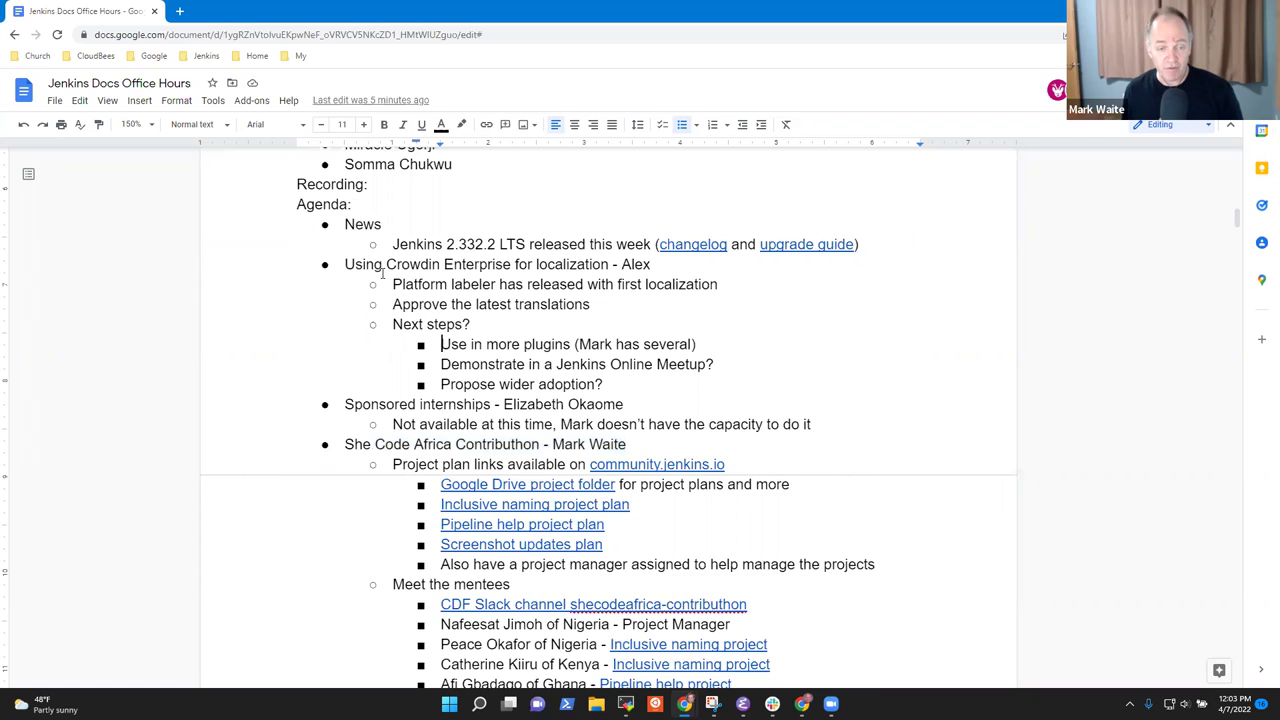
pyautogui.press('Down')
pyautogui.press('Down')
pyautogui.press('Down')
pyautogui.press('Down')
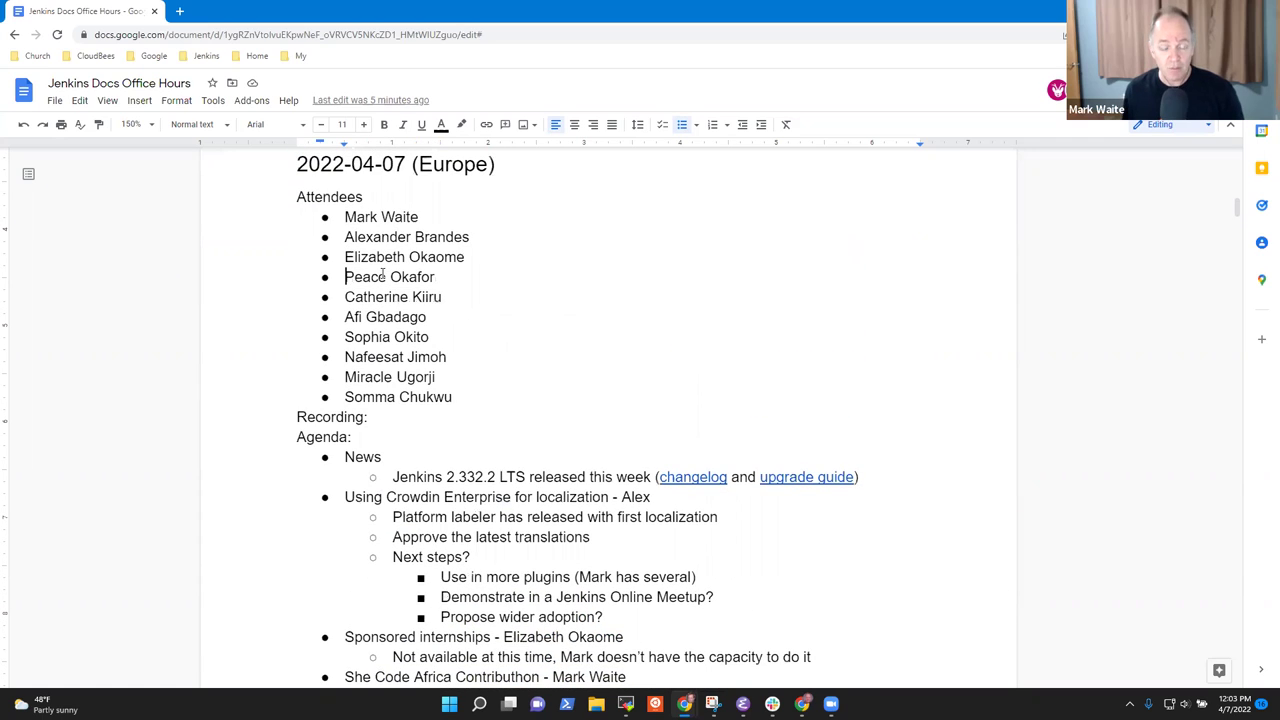
pyautogui.press('Down')
pyautogui.hotkey('shift', 'Down')
pyautogui.hotkey('shift', 'Down')
pyautogui.hotkey('shift', 'Down')
pyautogui.hotkey('shift', 'Down')
pyautogui.hotkey('shift', 'Down')
pyautogui.hotkey('shift', 'Down')
pyautogui.press('Down')
pyautogui.press('Down')
pyautogui.press('Down')
pyautogui.press('Down')
pyautogui.press('Down')
pyautogui.press('Down')
pyautogui.press('Down')
pyautogui.press('Down')
pyautogui.press('Down')
pyautogui.press('Down')
pyautogui.press('Down')
pyautogui.press('Down')
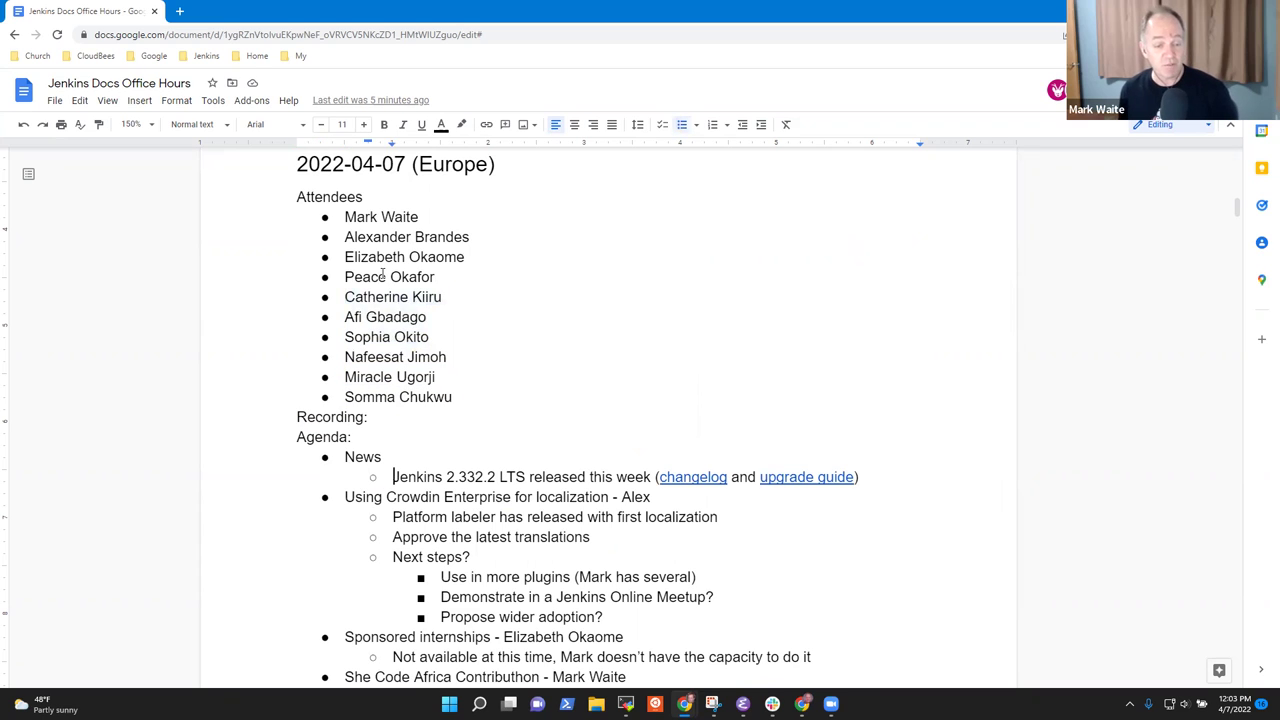
pyautogui.press('Down')
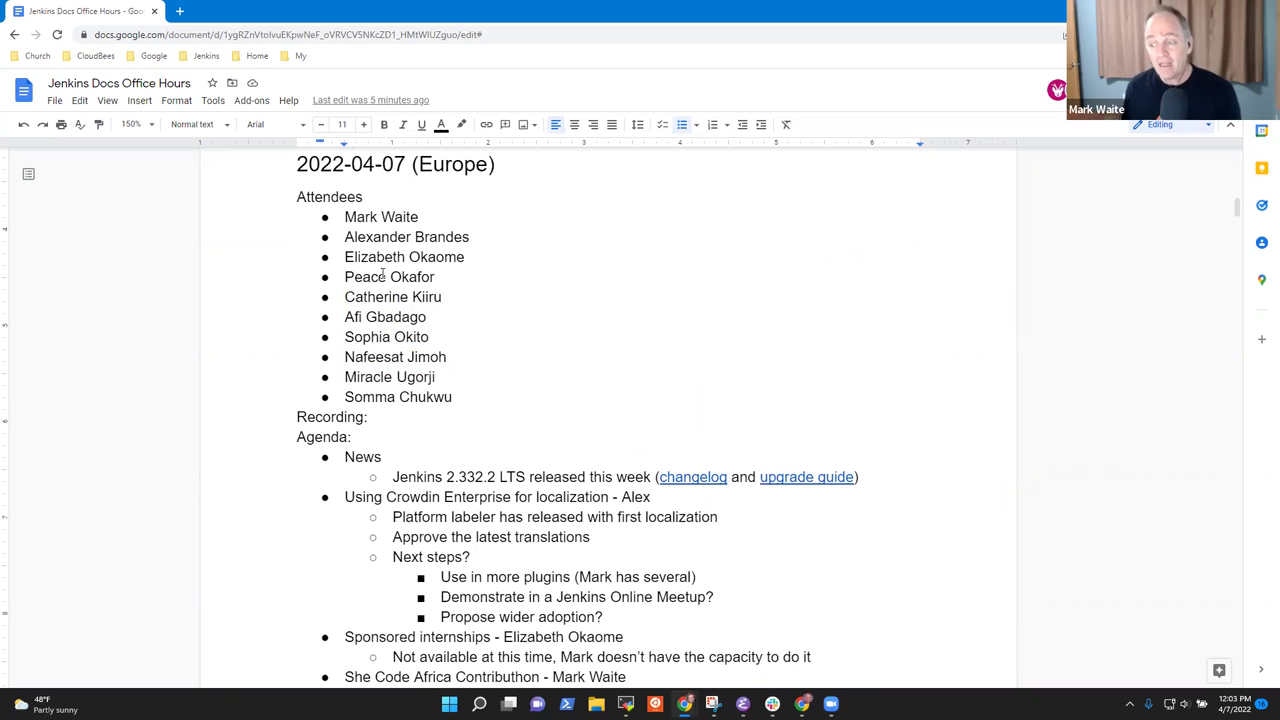
pyautogui.press('Up')
pyautogui.press('Down')
pyautogui.press('Down')
pyautogui.press('Down')
pyautogui.press('Down')
pyautogui.press('Down')
pyautogui.press('Down')
pyautogui.press('Down')
pyautogui.press('Down')
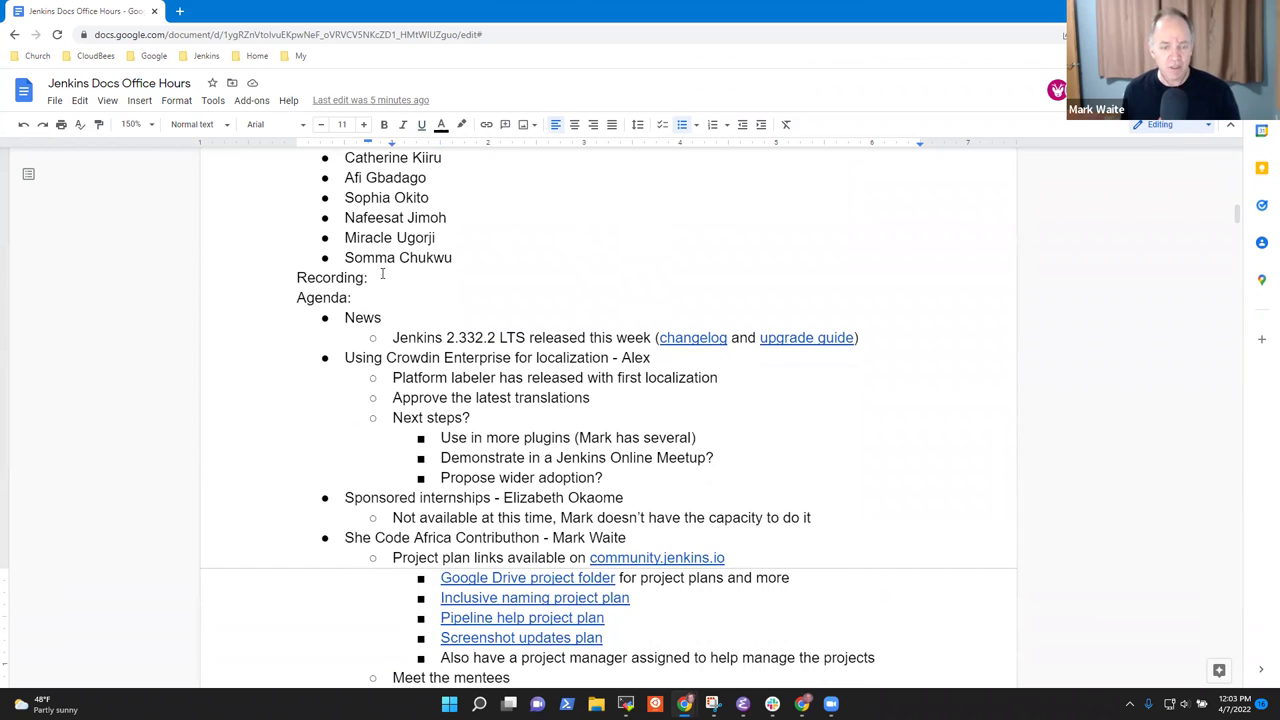
pyautogui.press('Down')
pyautogui.press('Down')
pyautogui.press('Down')
pyautogui.press('Down')
pyautogui.press('Down')
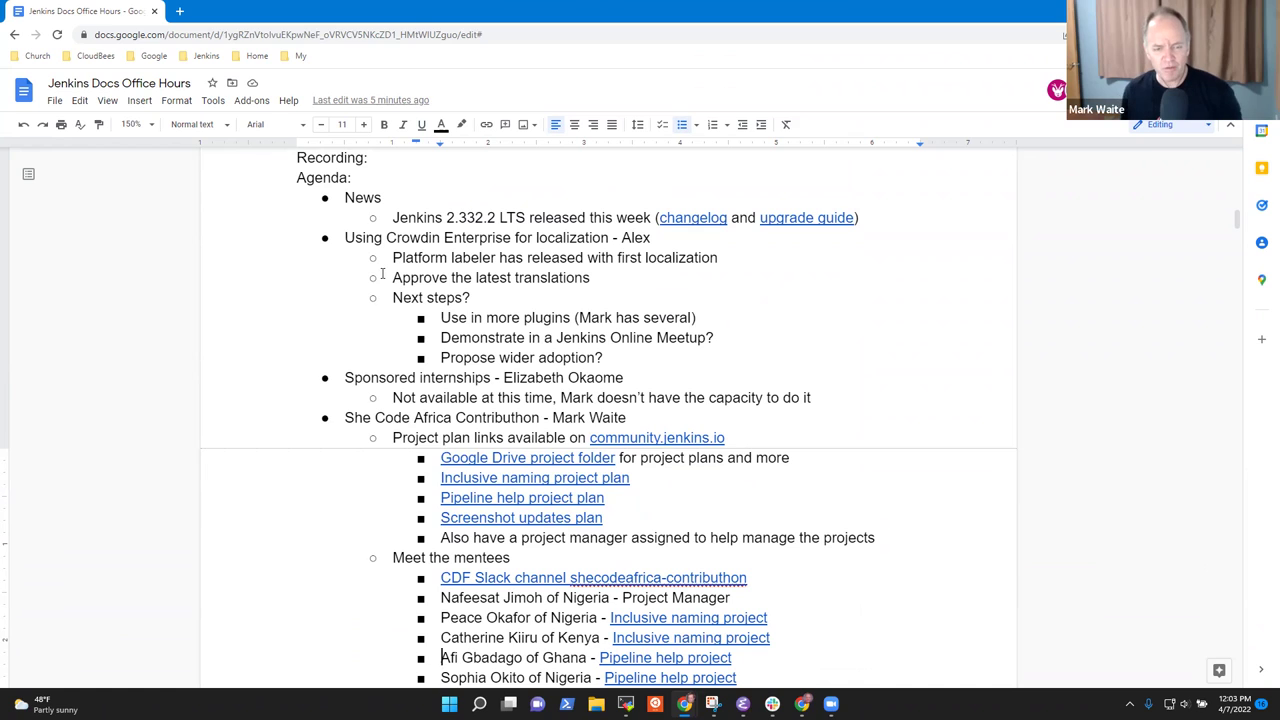
pyautogui.hotkey('ctrl', 'Up')
pyautogui.hotkey('ctrl', 'Up')
pyautogui.hotkey('ctrl', 'Up')
pyautogui.hotkey('ctrl', 'Up')
pyautogui.hotkey('ctrl', 'Up')
pyautogui.hotkey('ctrl', 'Up')
pyautogui.hotkey('ctrl', 'Up')
pyautogui.hotkey('ctrl', 'Up')
pyautogui.hotkey('ctrl', 'Up')
pyautogui.hotkey('ctrl', 'Up')
pyautogui.hotkey('ctrl', 'Up')
pyautogui.hotkey('ctrl', 'Up')
pyautogui.hotkey('ctrl', 'Up')
pyautogui.hotkey('ctrl', 'Up')
pyautogui.hotkey('shift', 'End')
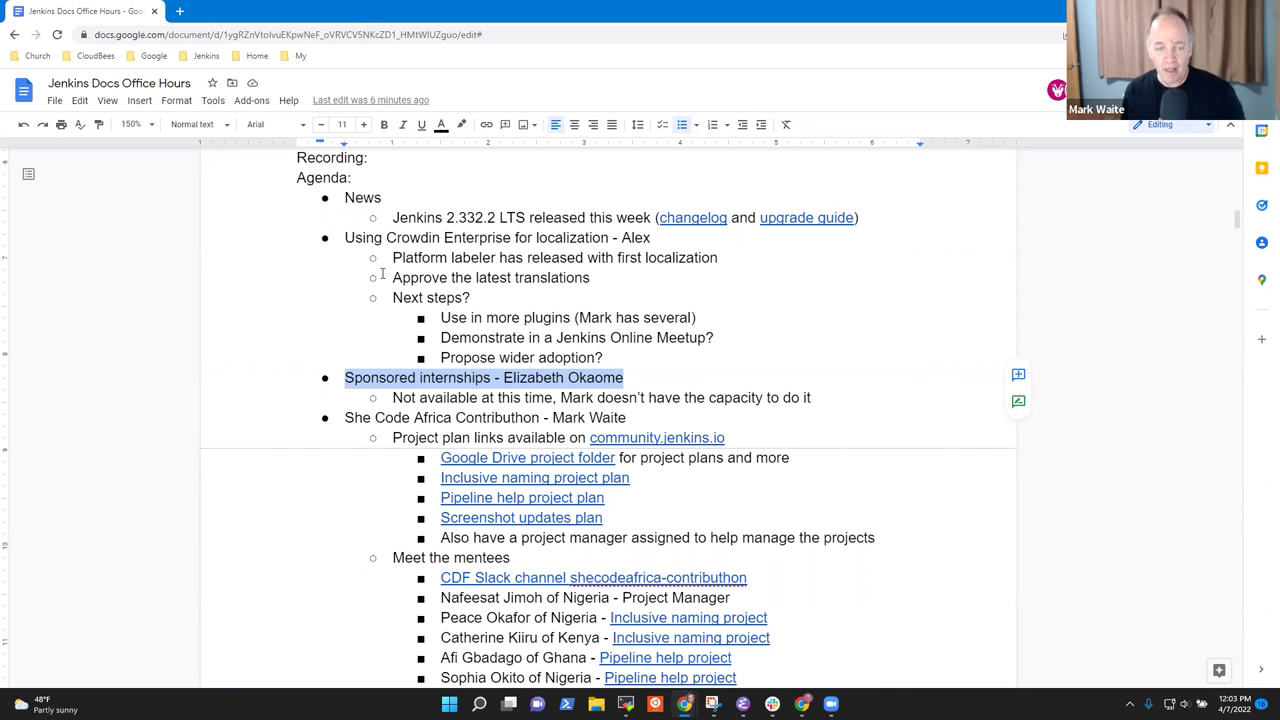
# Highlight the Jenkins 2.332.2 release line and the Crowdin agenda line.
pyautogui.press('Up')
pyautogui.press('Up')
pyautogui.press('Up')
pyautogui.press('Up')
pyautogui.press('Up')
pyautogui.press('Up')
pyautogui.press('Up')
pyautogui.press('Up')
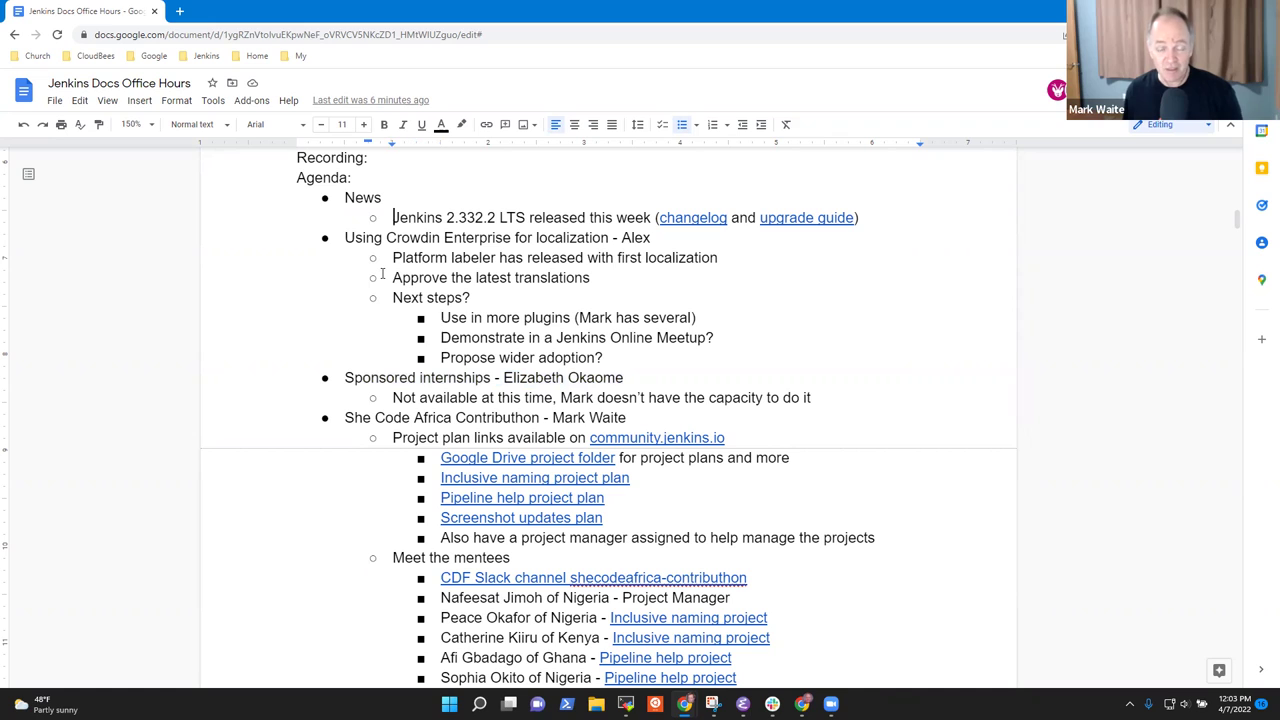
pyautogui.press('Down')
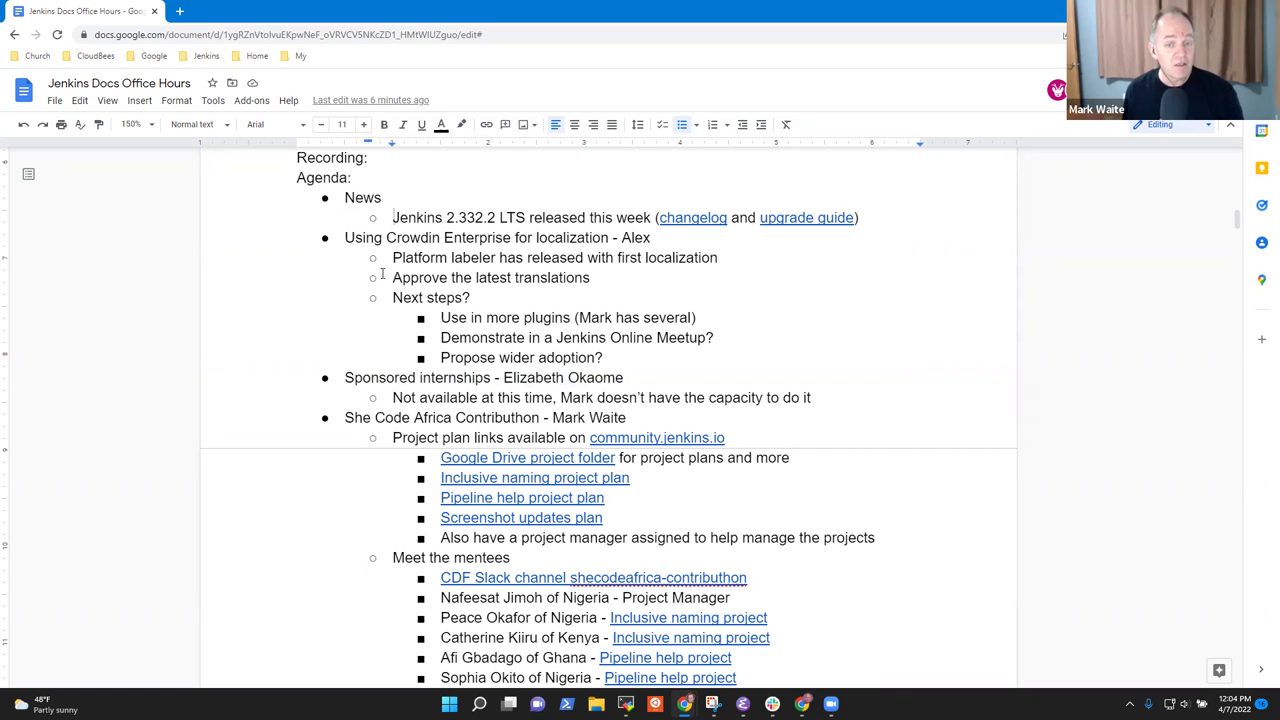
pyautogui.hotkey('shift', 'End')
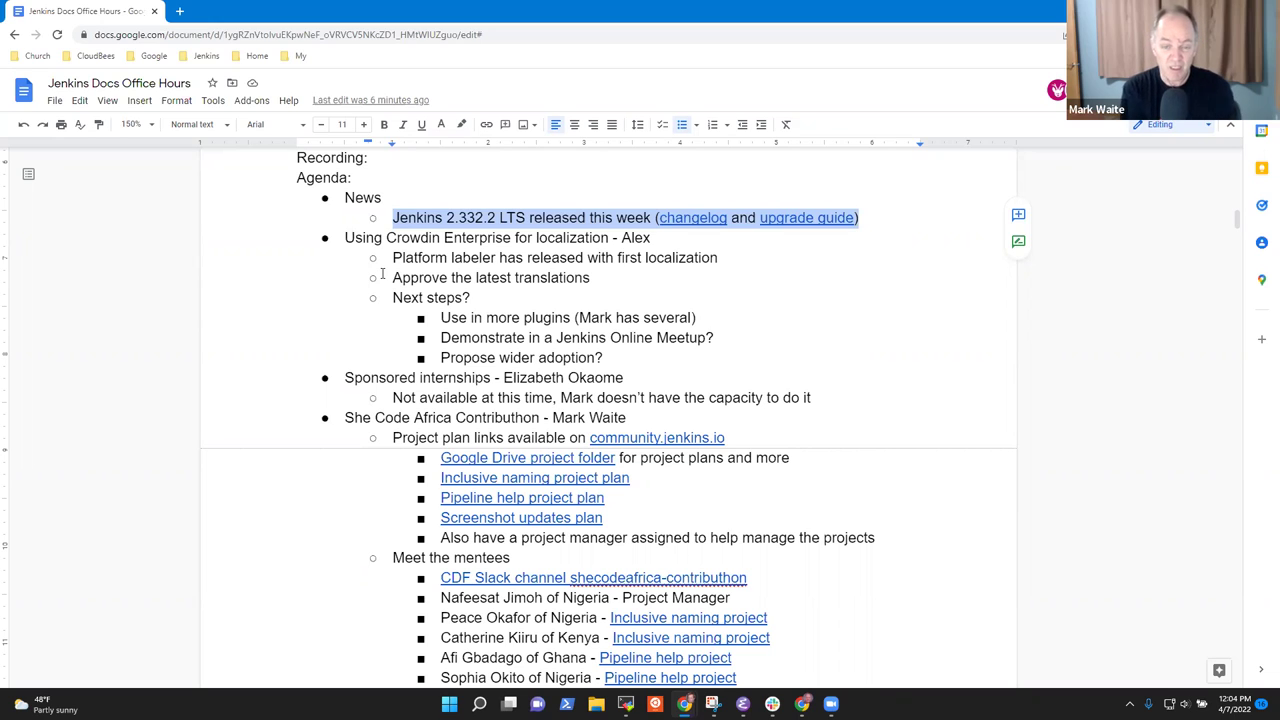
pyautogui.click(382, 273)
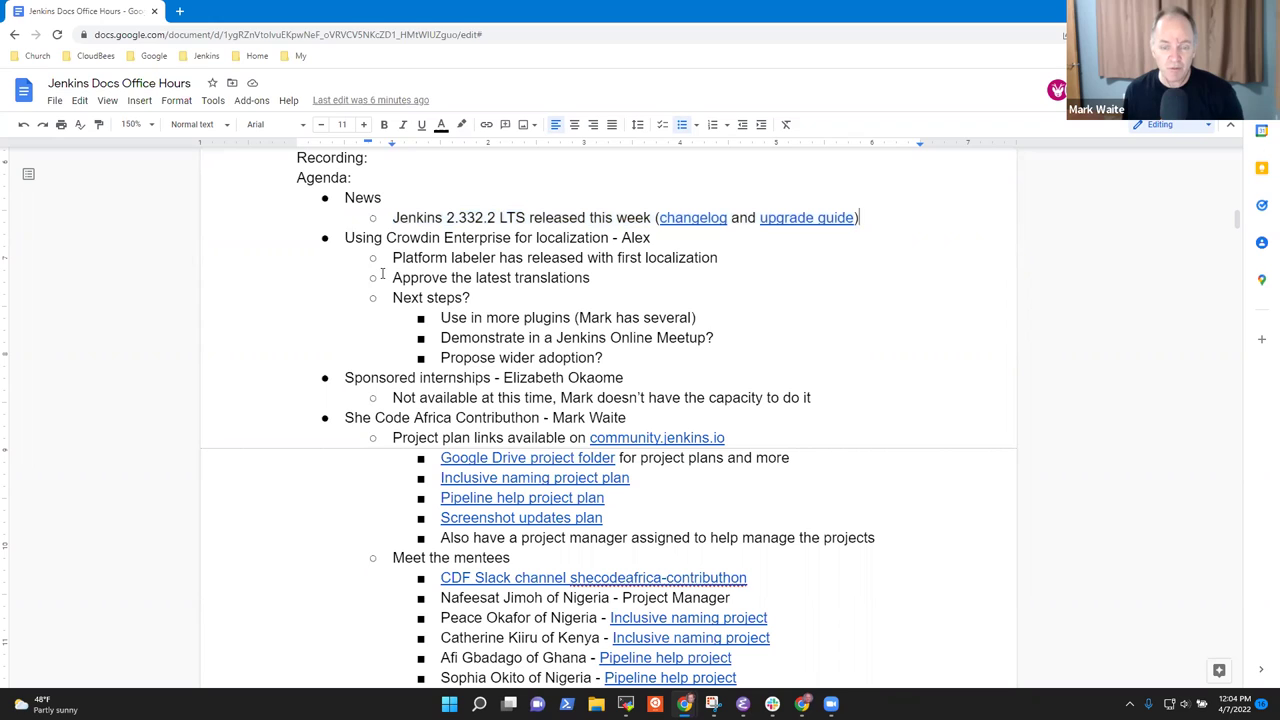
pyautogui.press('Down')
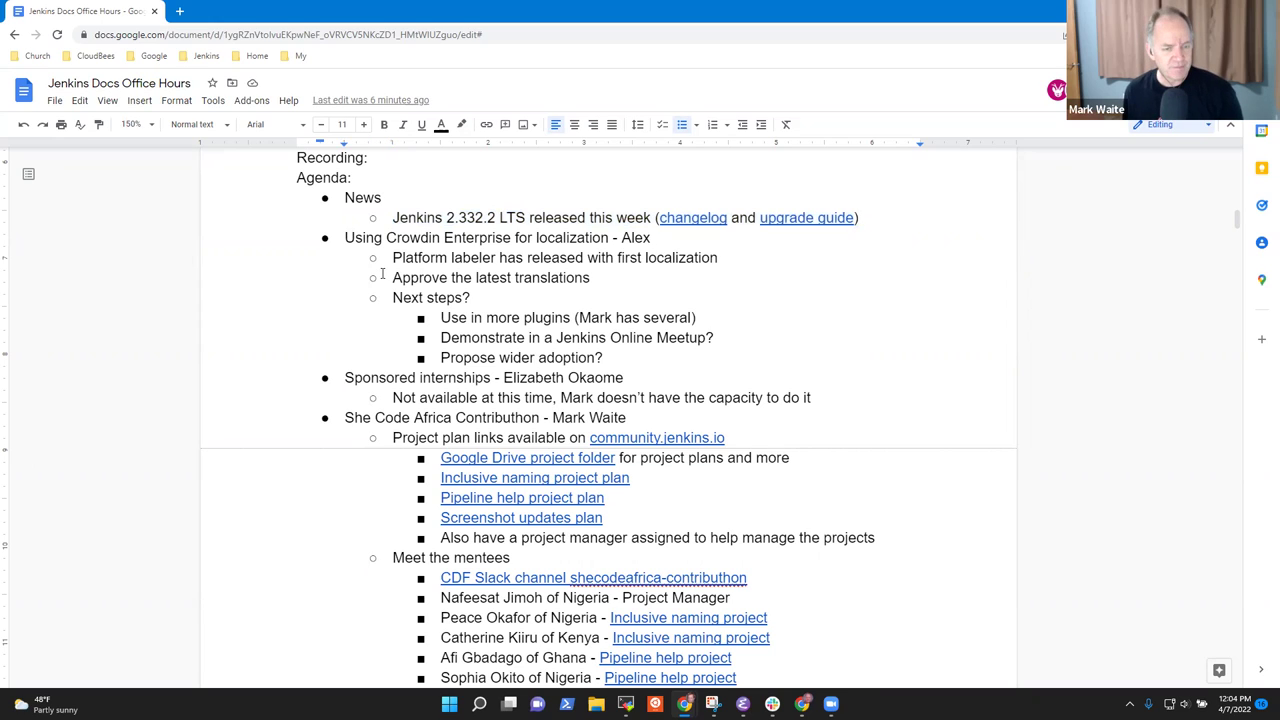
pyautogui.press('Home')
pyautogui.hotkey('shift', 'End')
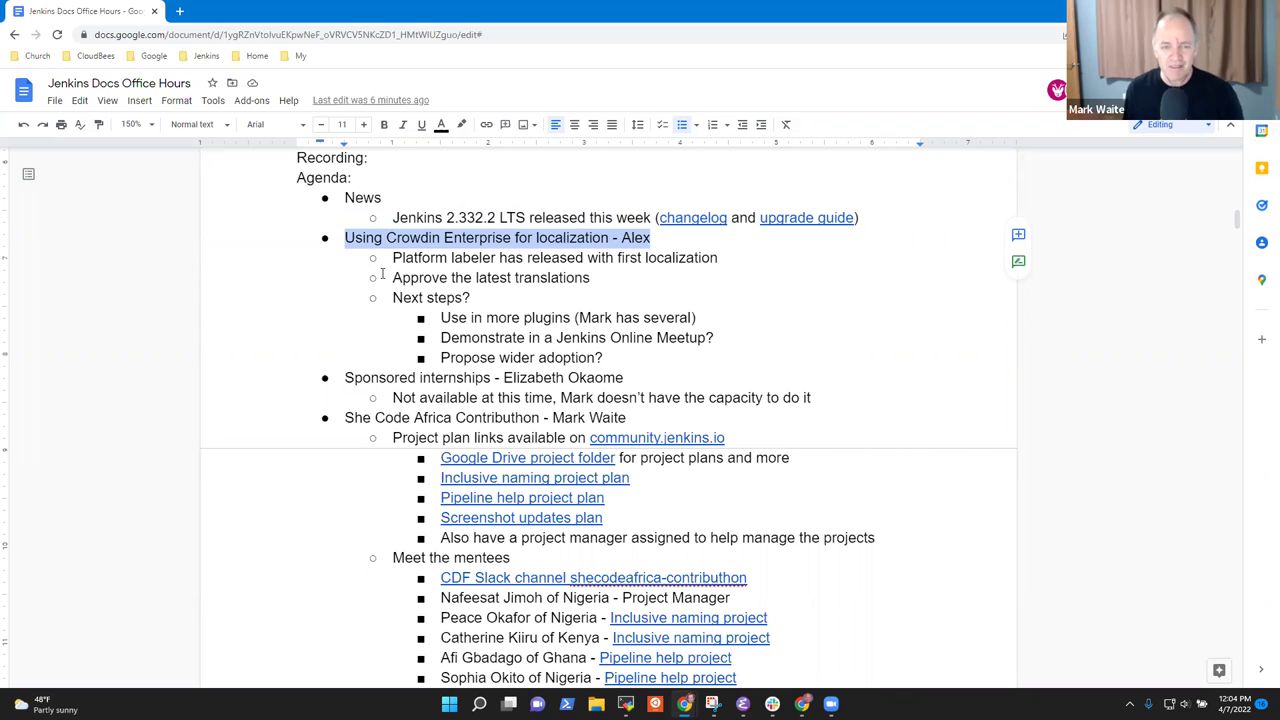
pyautogui.press('Down')
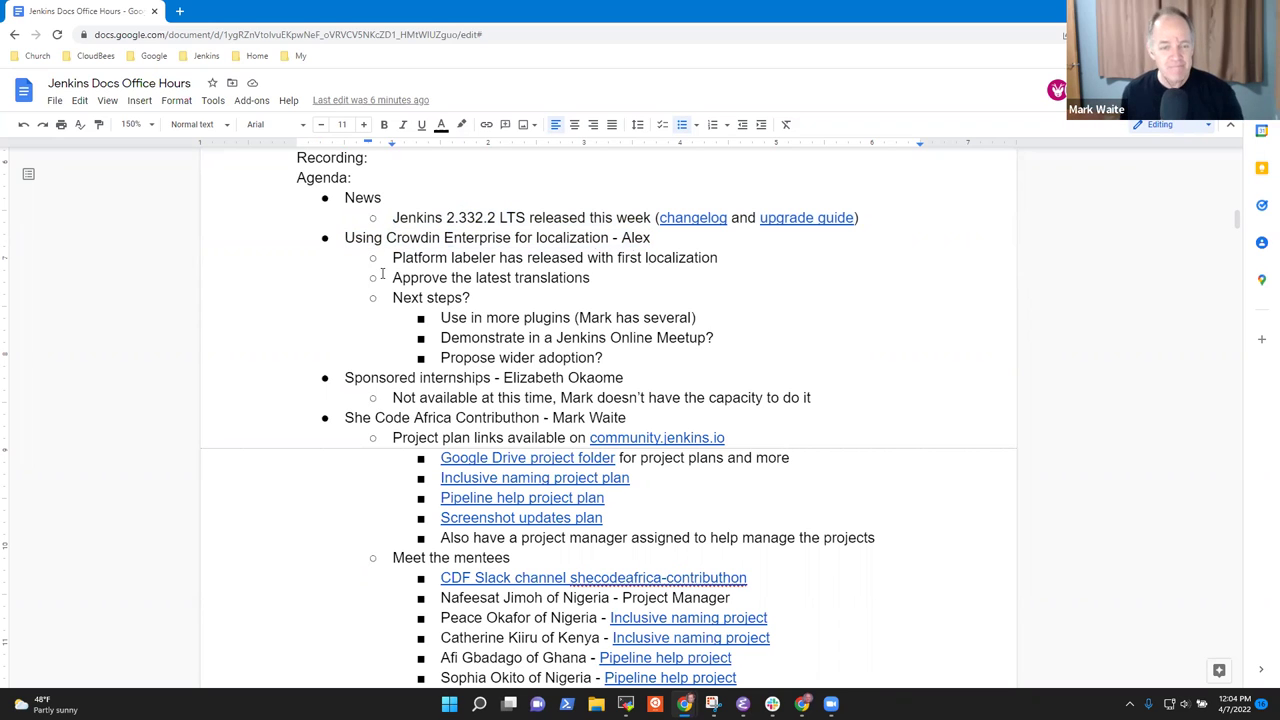
# Add sub-points 'Working well for us' and a no-issues-at-all note under the localization release item.
pyautogui.press('End')
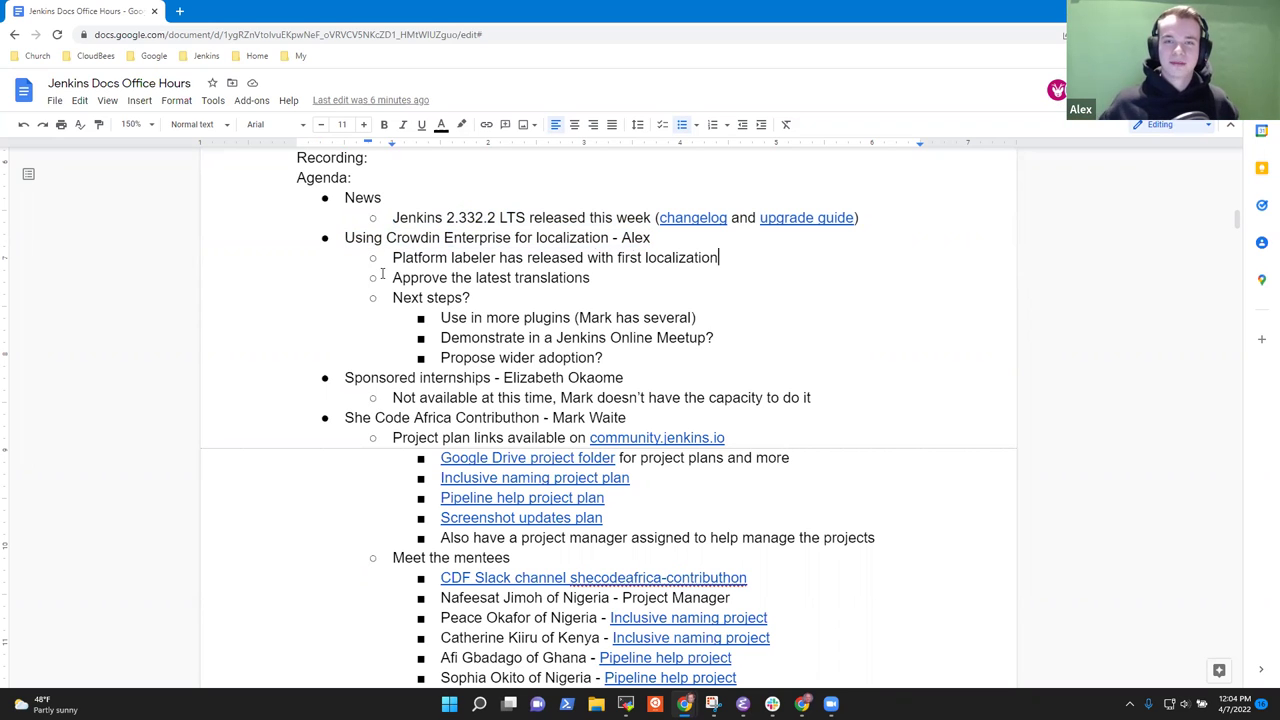
pyautogui.press('Return')
pyautogui.press('Tab')
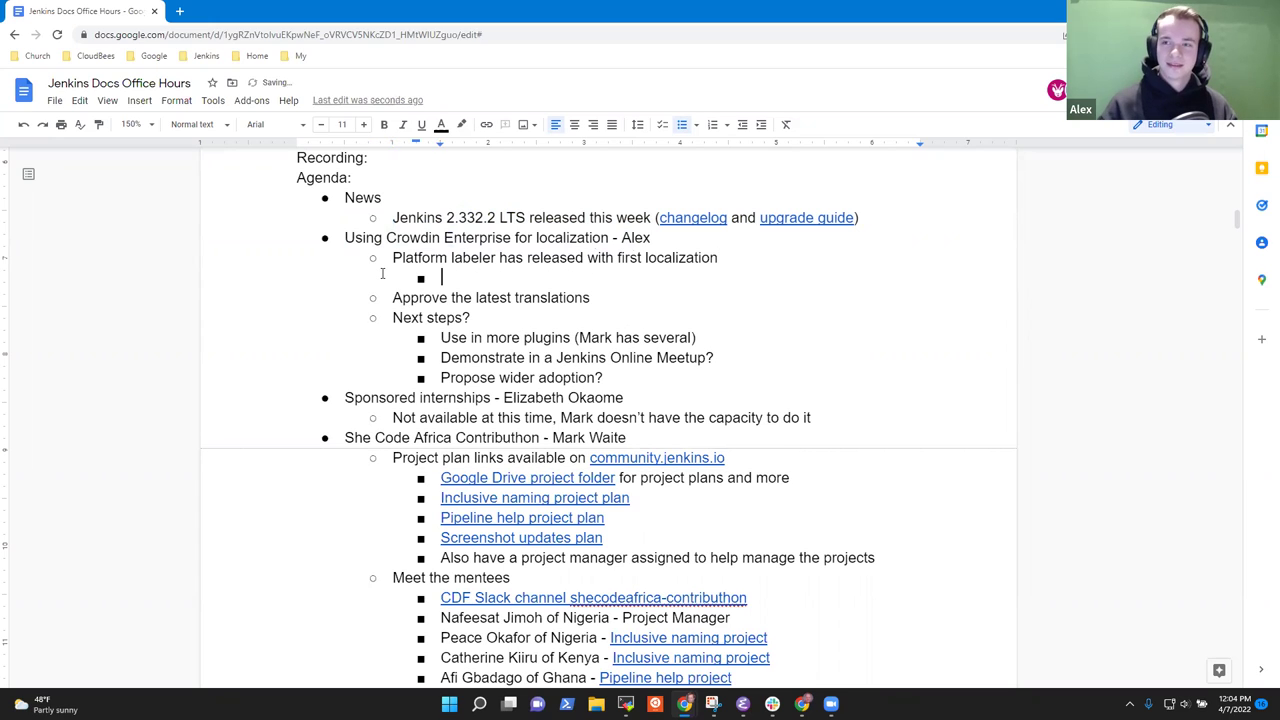
pyautogui.write('Working well ')
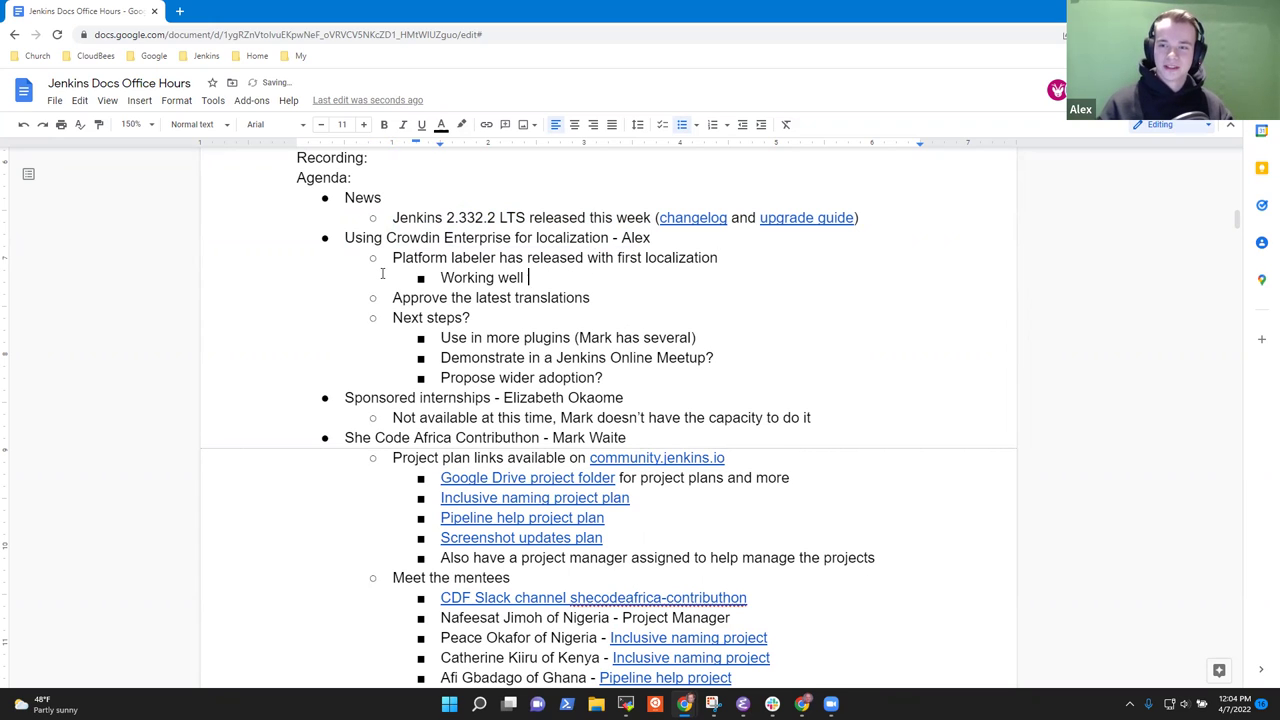
pyautogui.write('for us')
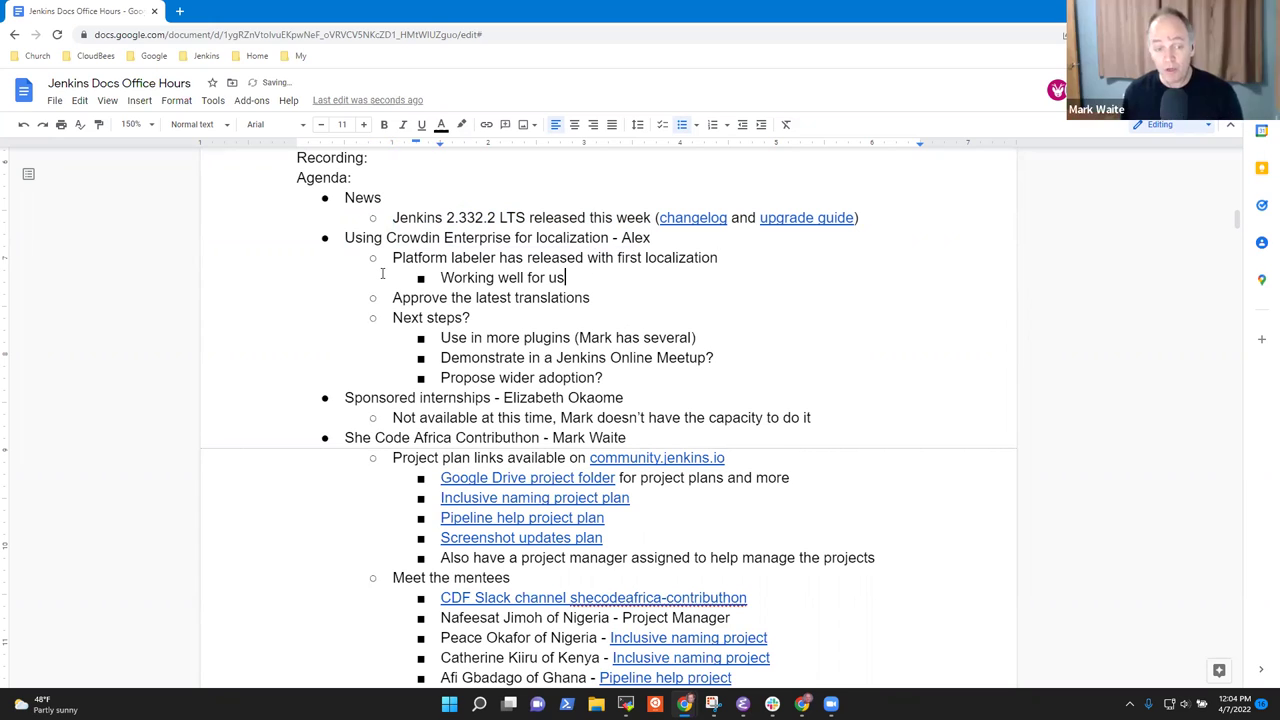
pyautogui.press('Return')
pyautogui.write('No issues for Mark at all')
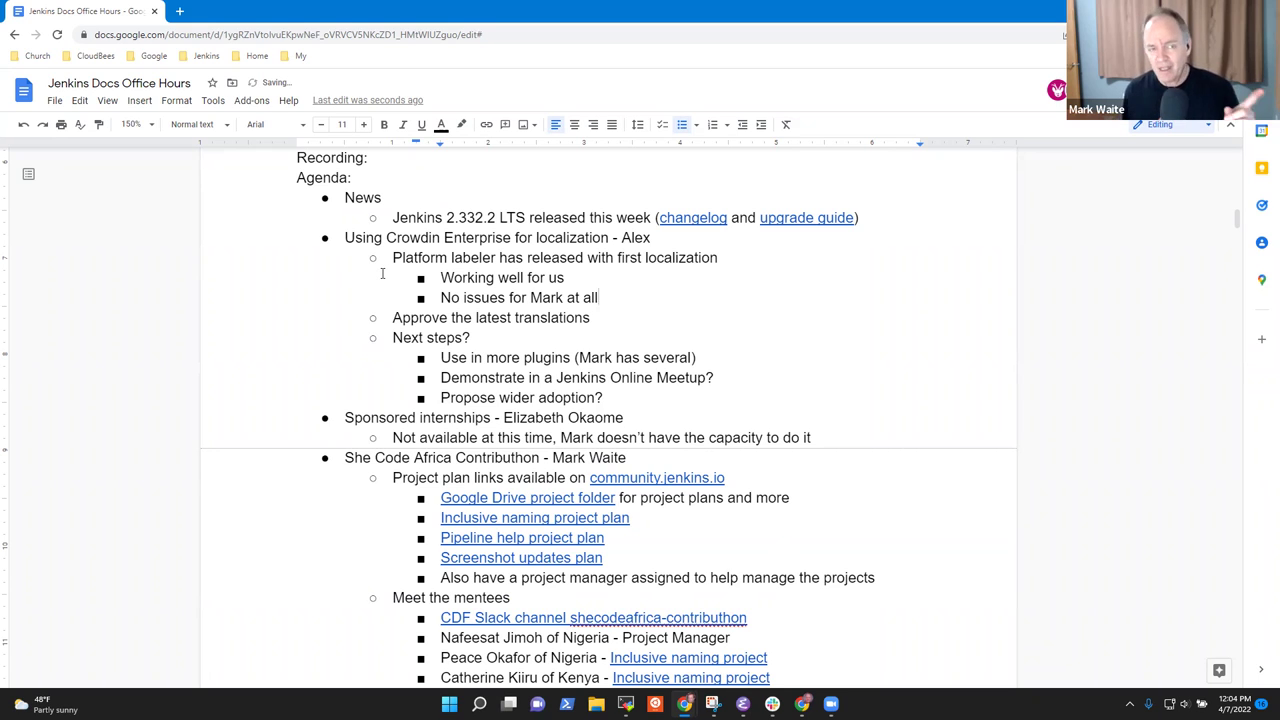
# Open intellectualsites.crowdin.com in a new tab and view Platform Labeler Plugin's per-language progress.
pyautogui.click(180, 12)
pyautogui.write('intet')
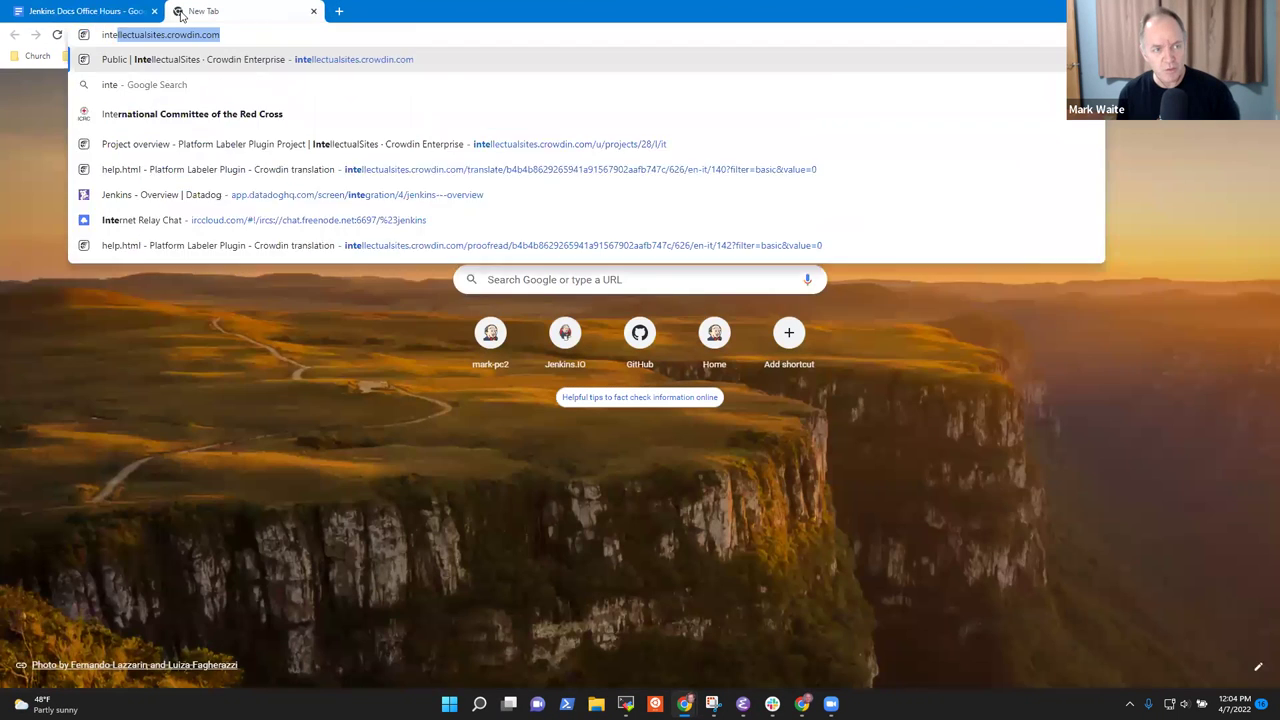
pyautogui.press('BackSpace')
pyautogui.press('BackSpace')
pyautogui.write('e')
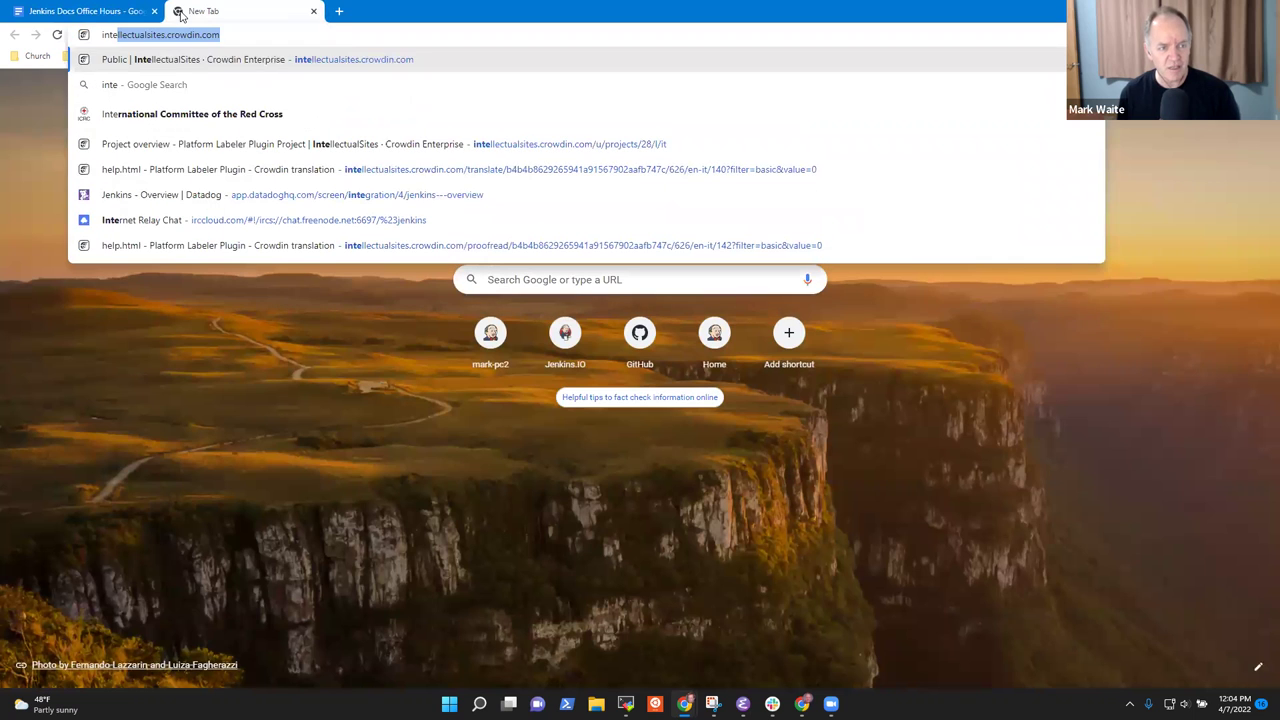
pyautogui.press('Return')
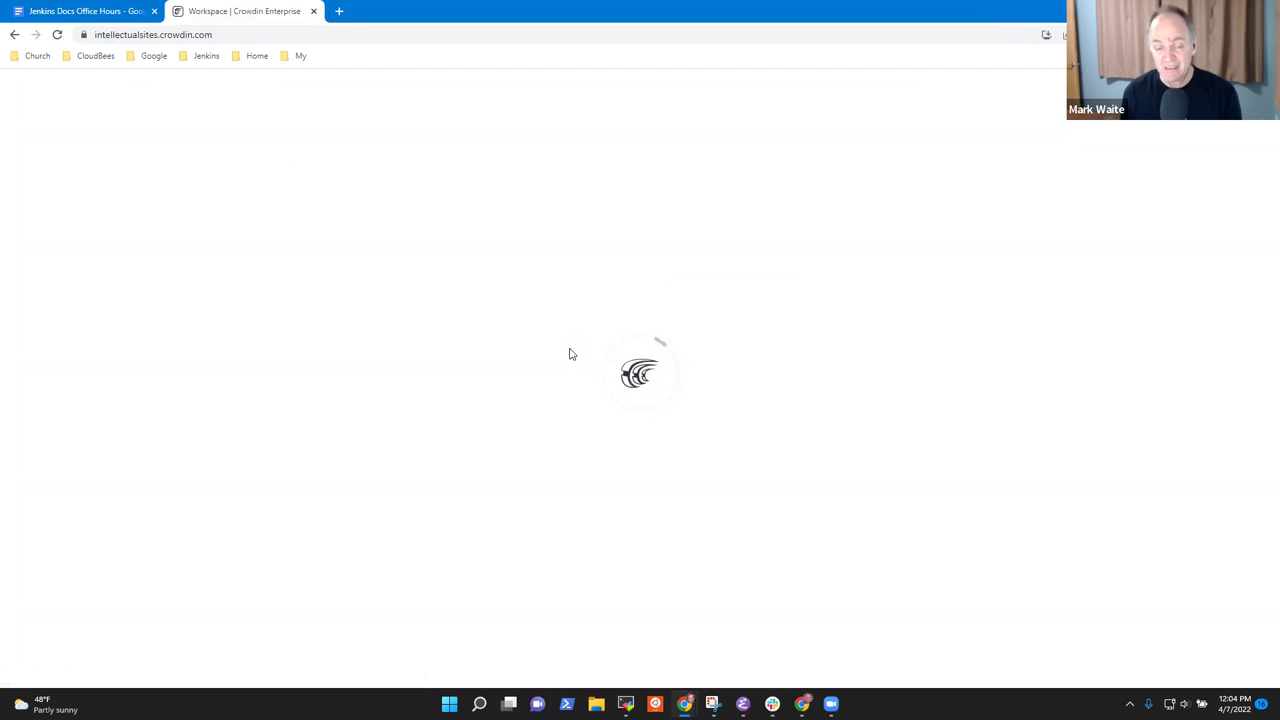
pyautogui.scroll(-4, 677, 545)
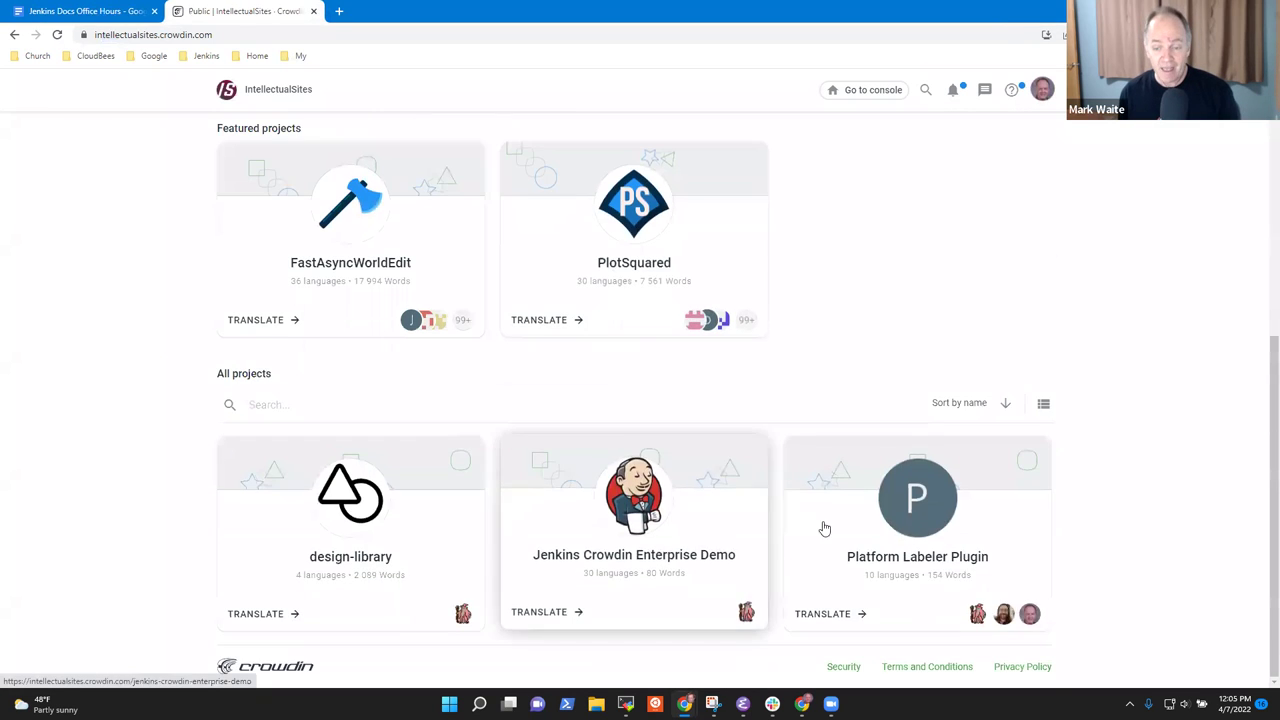
pyautogui.click(840, 530)
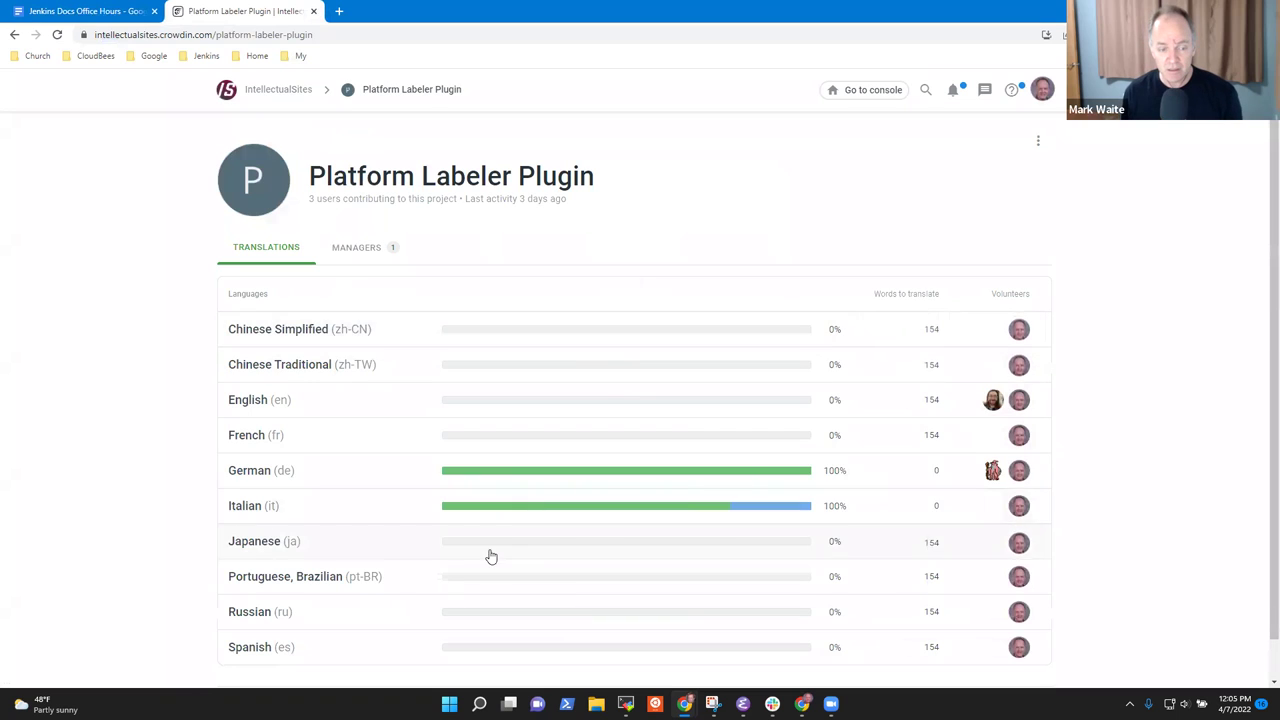
pyautogui.moveTo(771, 508)
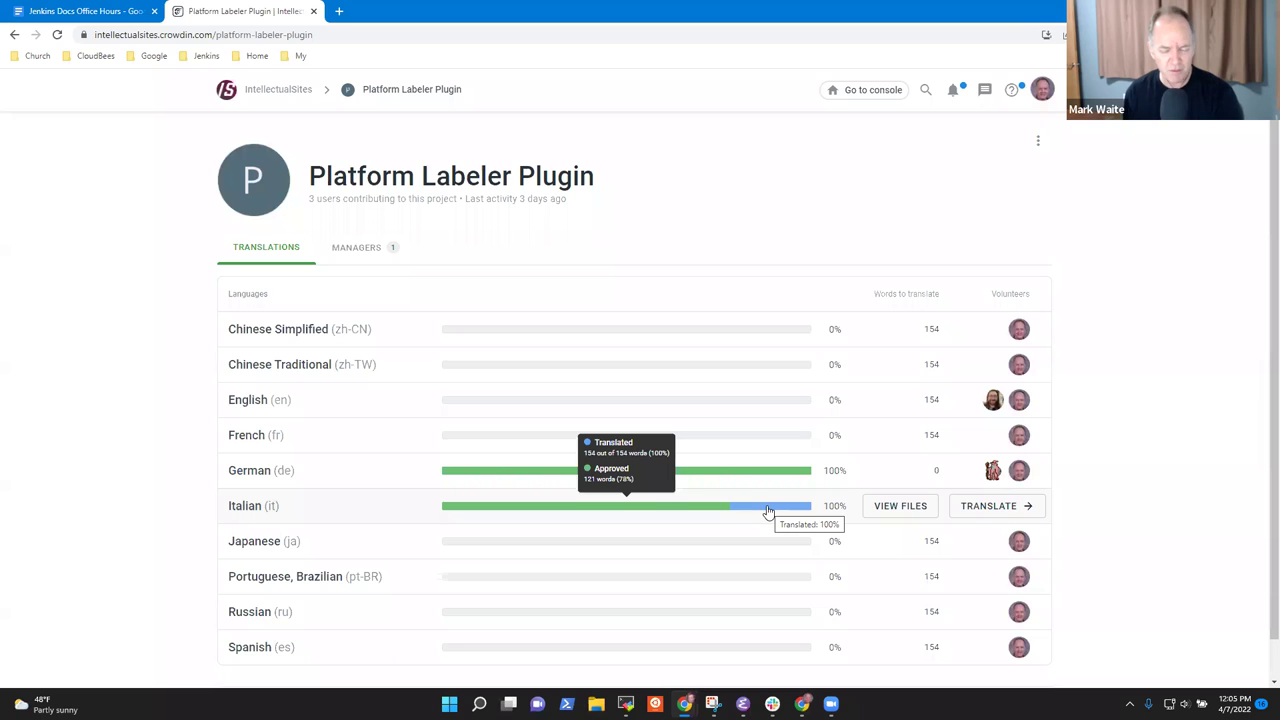
pyautogui.moveTo(727, 478)
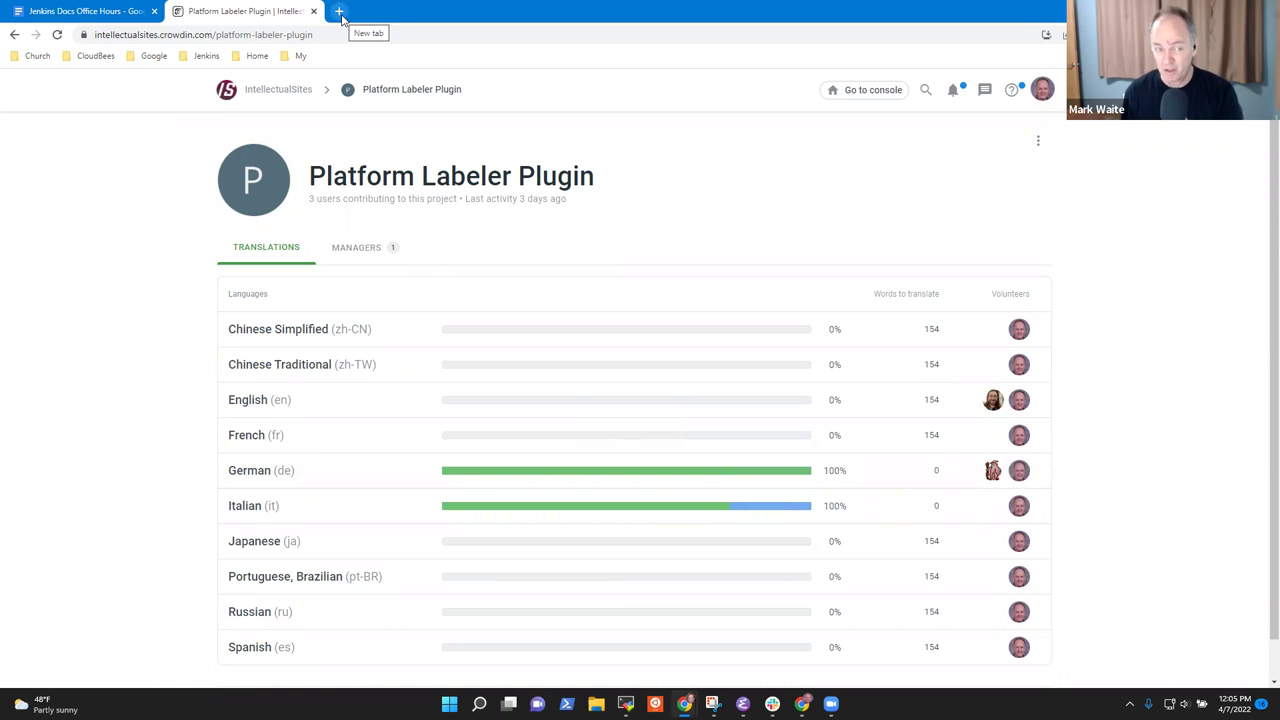
# Open the platformlabeler-plugin GitHub repository from the Jenkins bookmarks in a new tab.
pyautogui.click(339, 11)
pyautogui.click(206, 56)
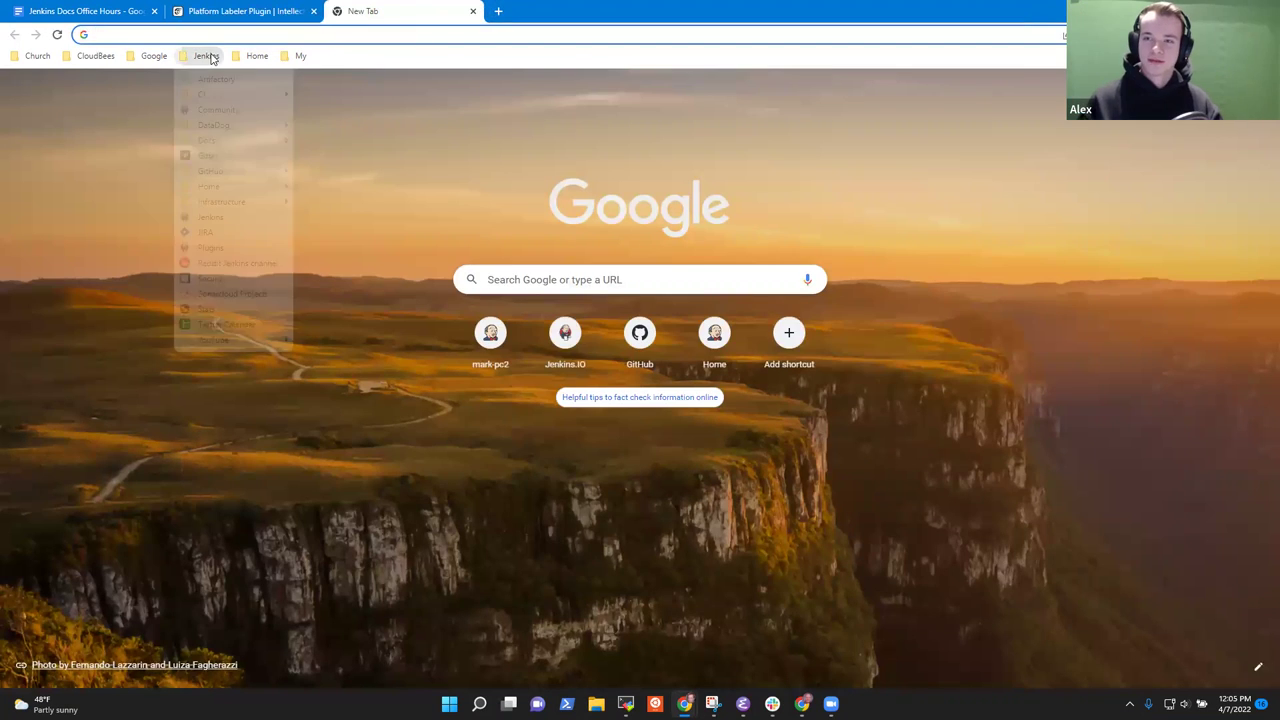
pyautogui.moveTo(246, 173)
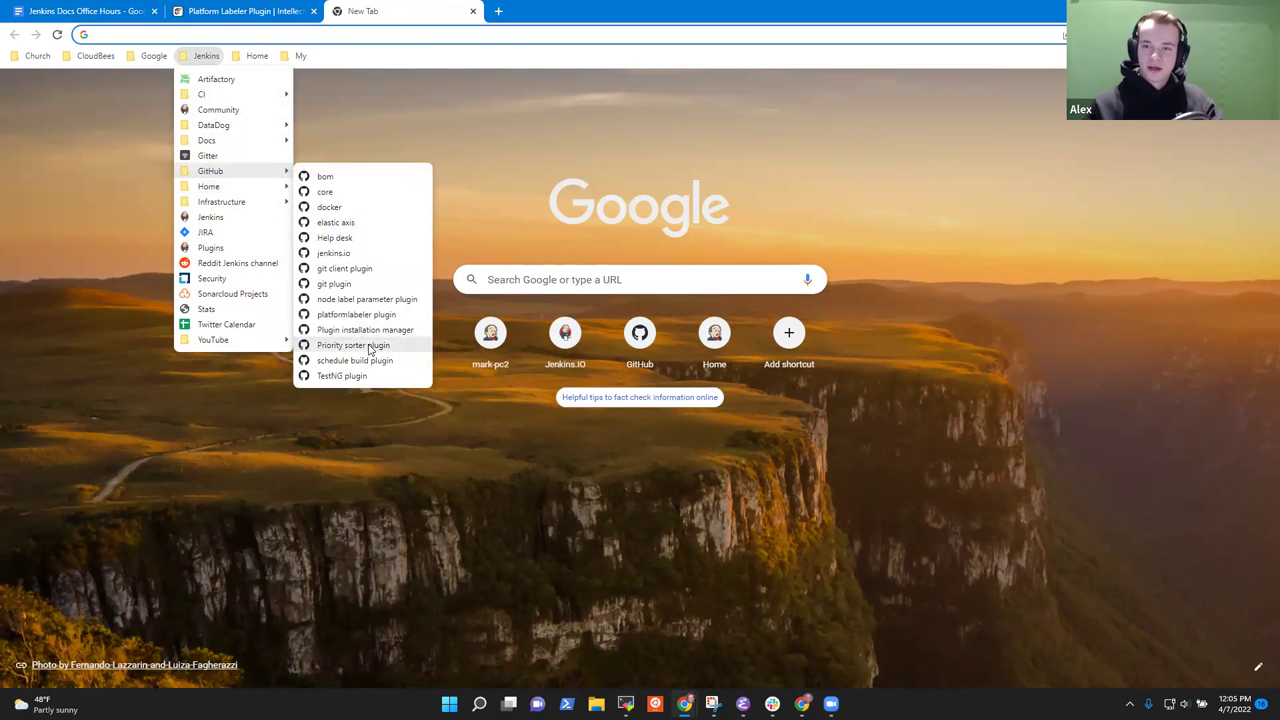
pyautogui.click(372, 315)
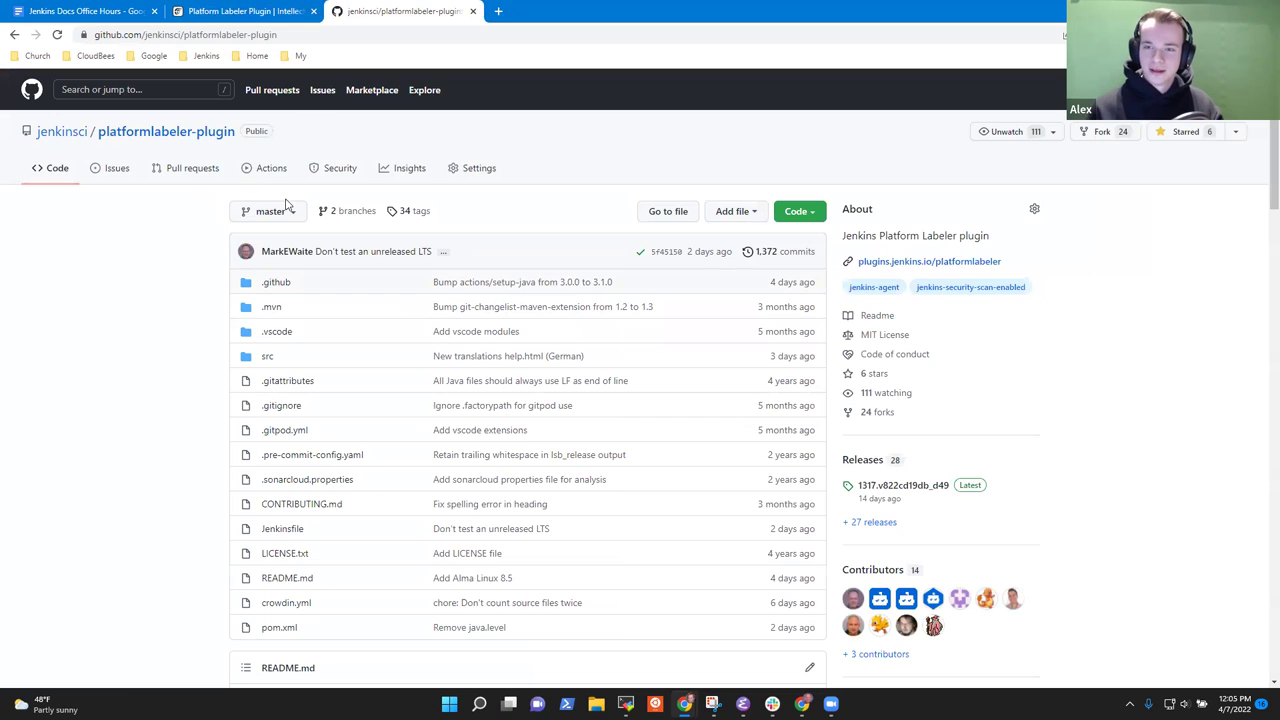
pyautogui.click(268, 11)
pyautogui.click(398, 11)
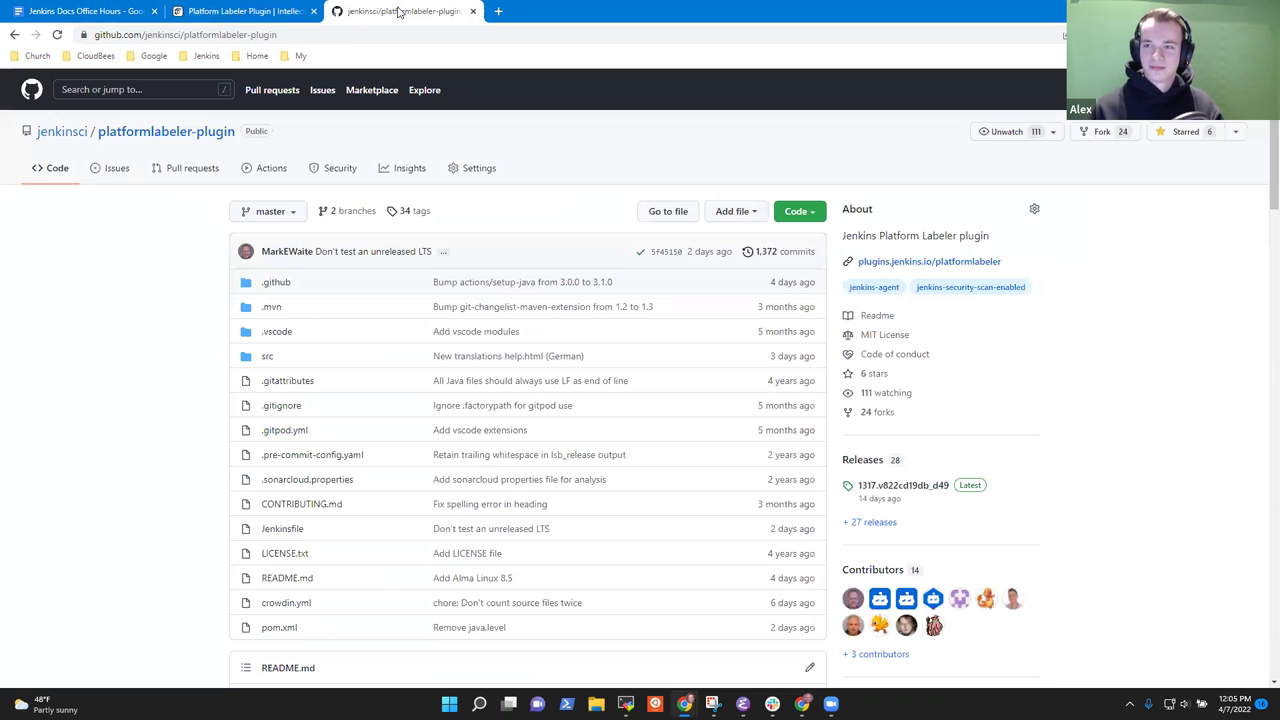
# Open the German help-windowsFeatureUpdate.html translation commit from the history, then return to Crowdin.
pyautogui.click(787, 258)
pyautogui.scroll(-2, 440, 360)
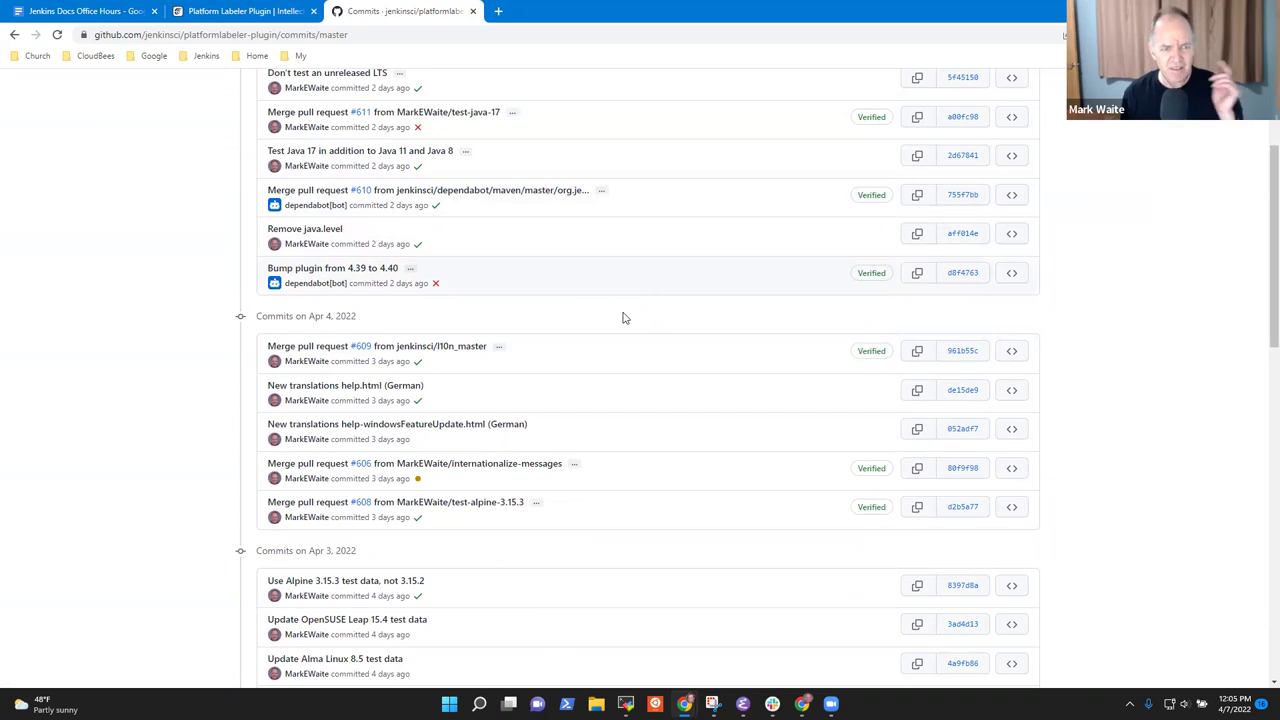
pyautogui.scroll(-1, 595, 327)
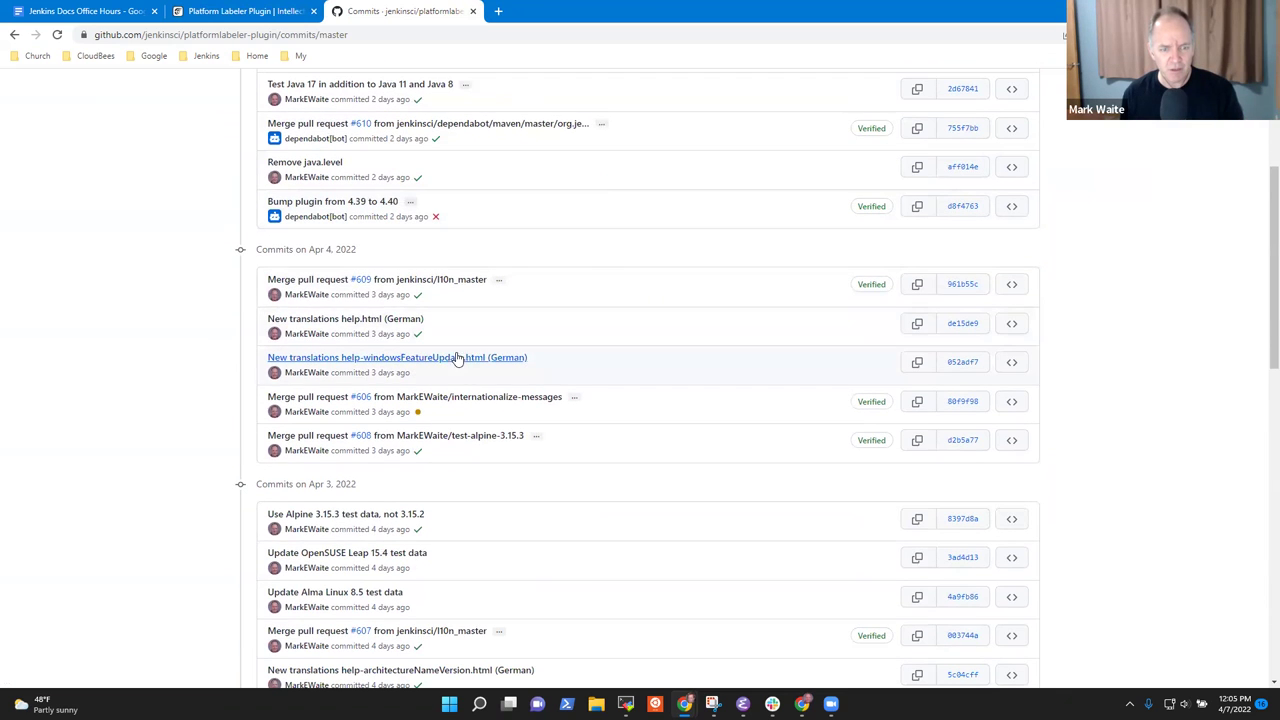
pyautogui.click(414, 363)
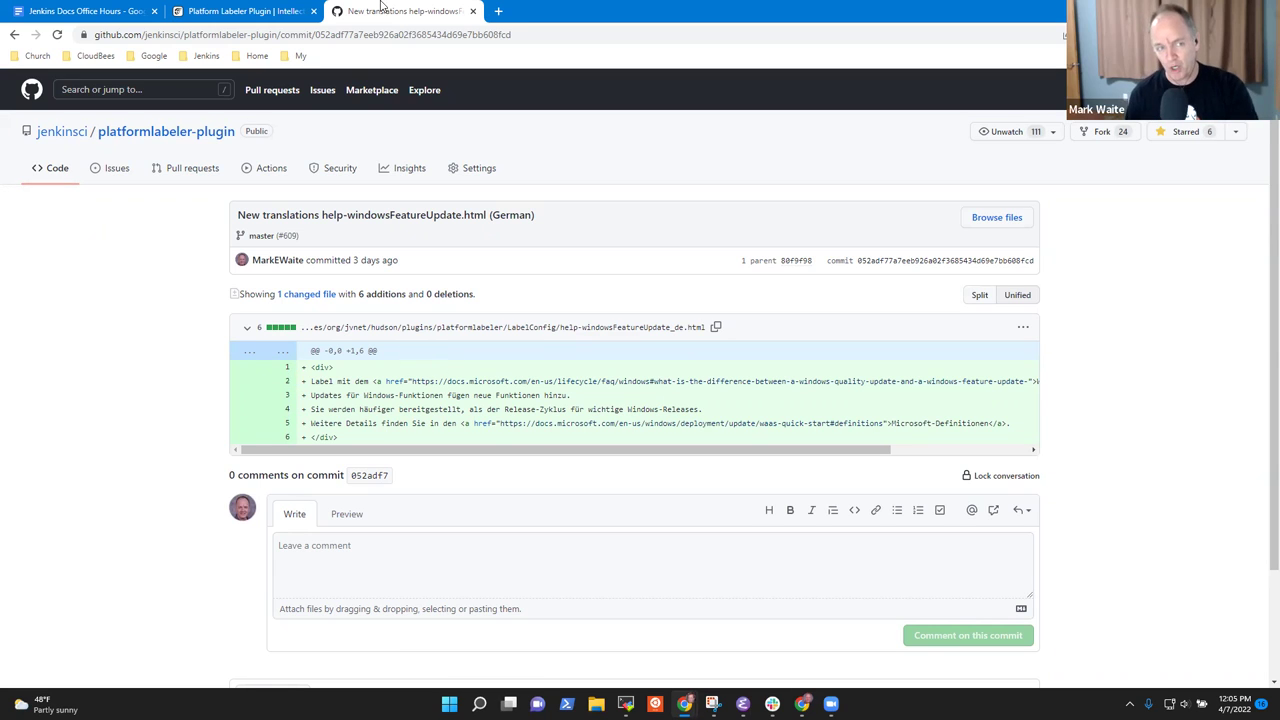
pyautogui.click(250, 11)
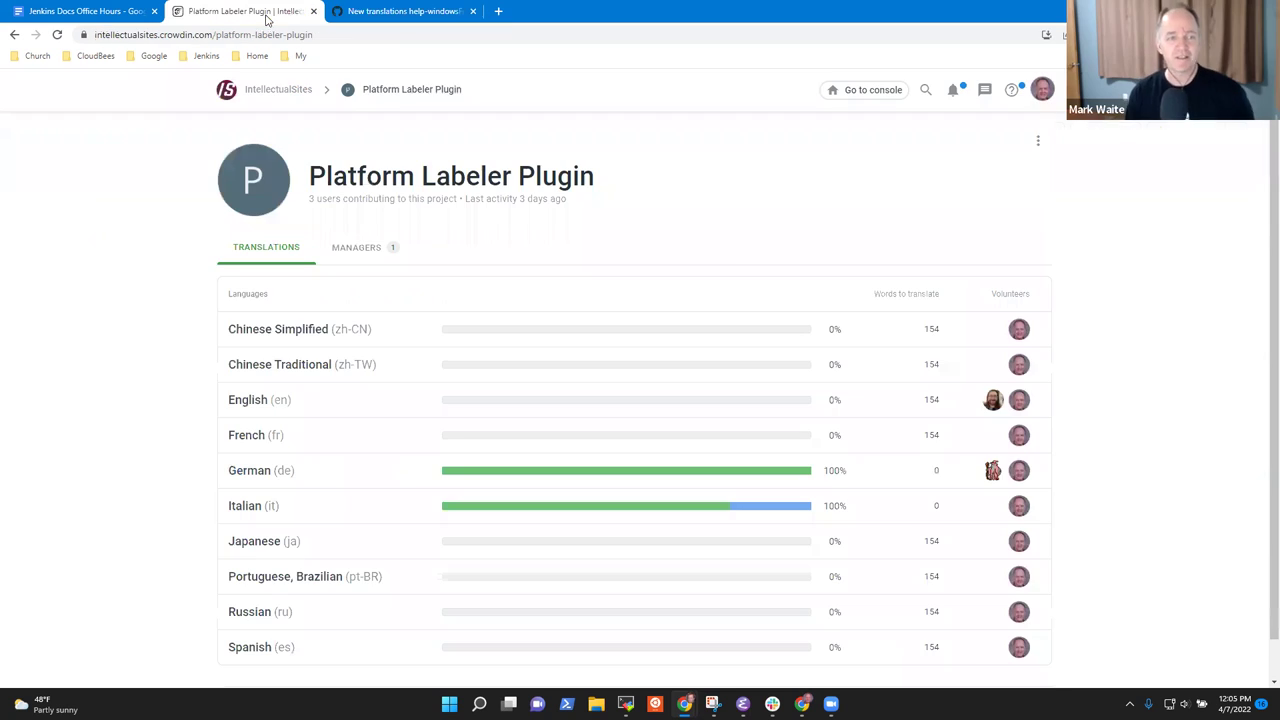
# Append '(Italian)' to the 'Approve the latest translations' Crowdin item.
pyautogui.click(44, 11)
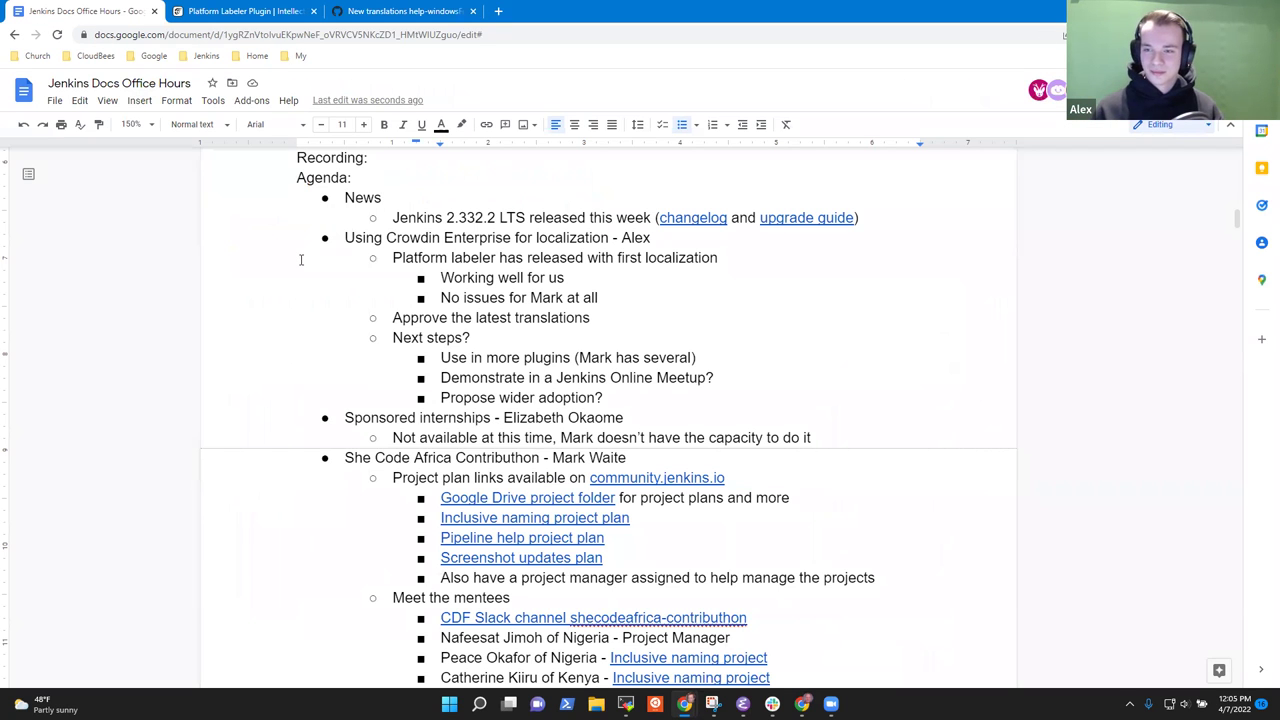
pyautogui.press('Return')
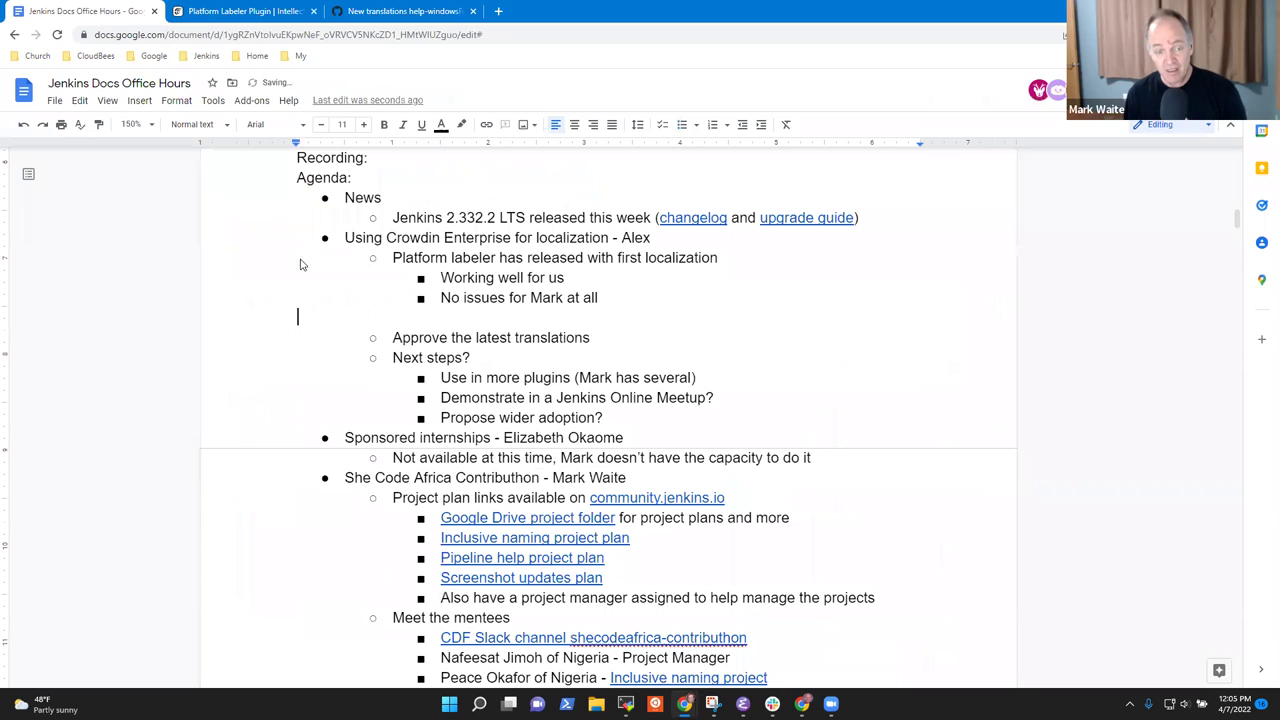
pyautogui.press('BackSpace')
pyautogui.write('(Italian)')
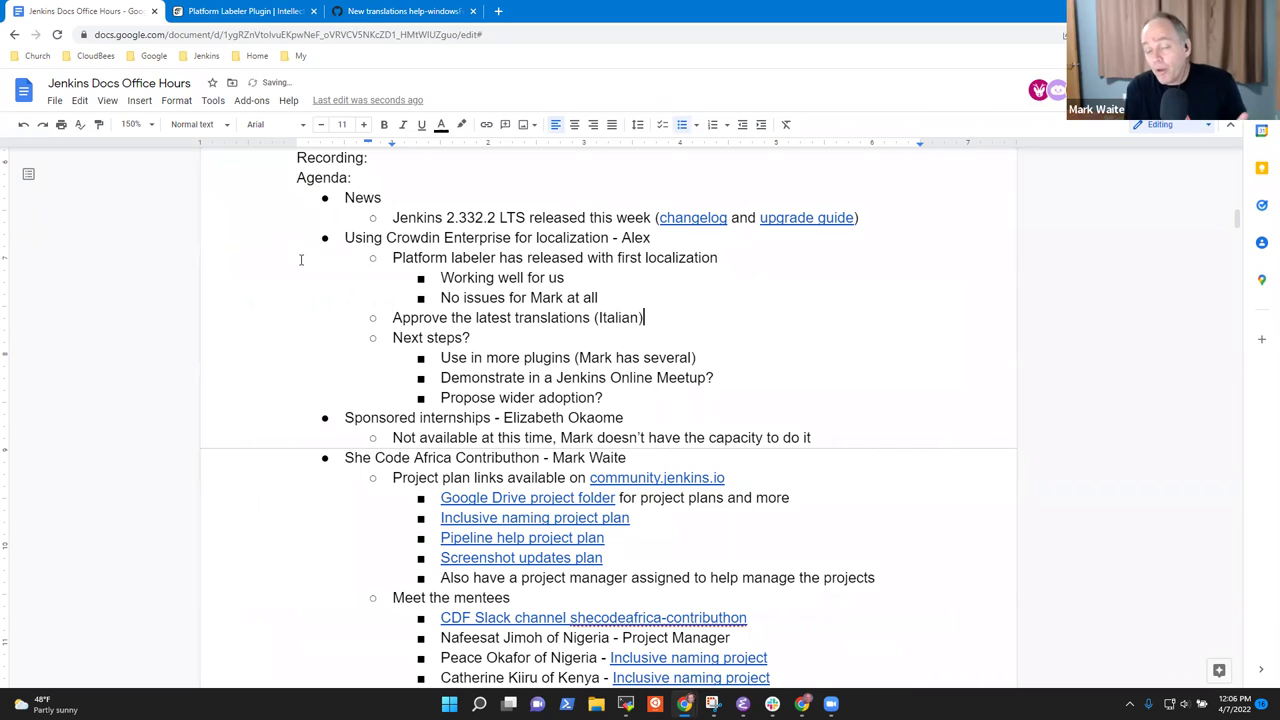
# Select the 'Use in more plugins' line in the Next steps list.
pyautogui.press('Down')
pyautogui.press('Home')
pyautogui.hotkey('shift', 'End')
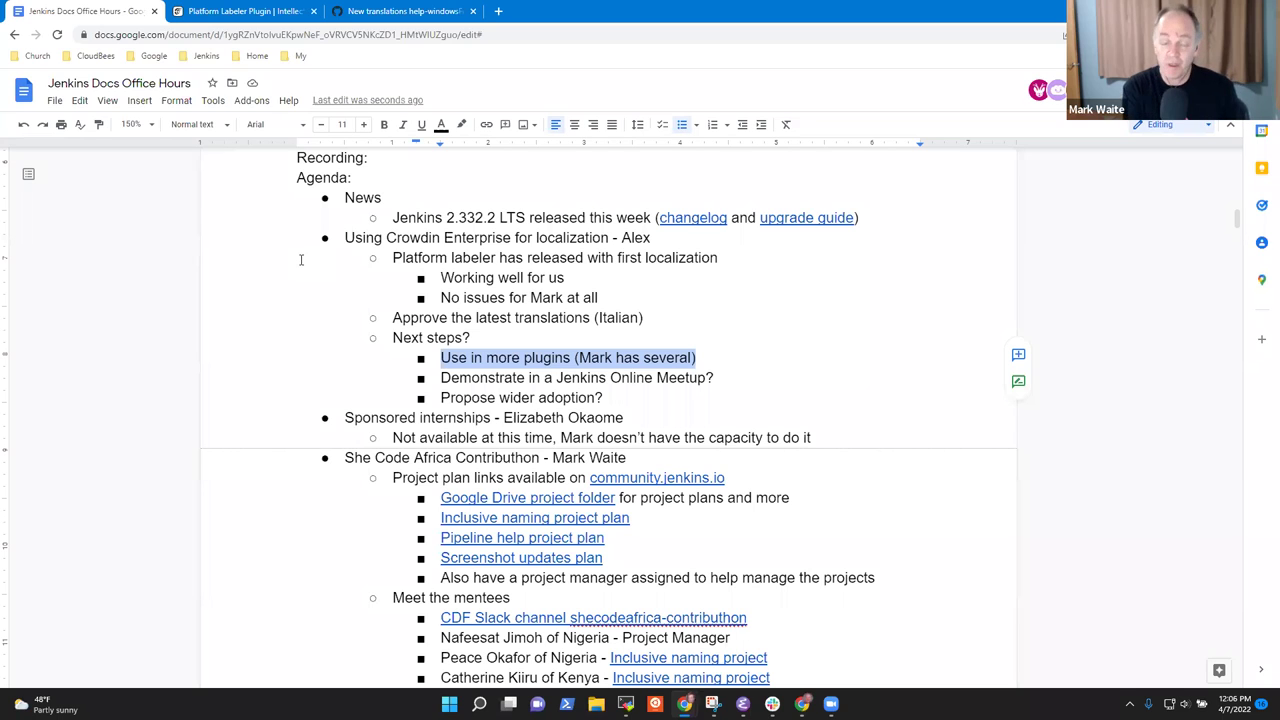
pyautogui.press('Down')
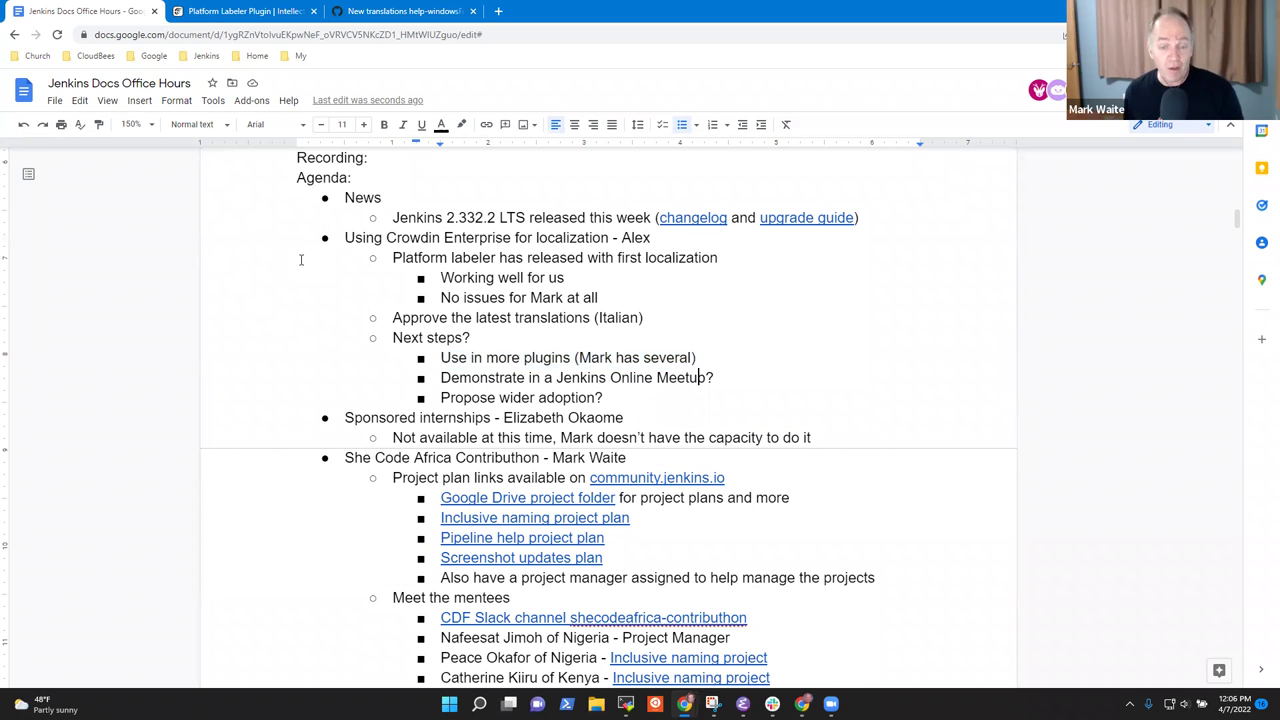
# Select the meetup and 'Propose wider adoption?' lines, ending at the meetup question.
pyautogui.press('Home')
pyautogui.hotkey('shift', 'End')
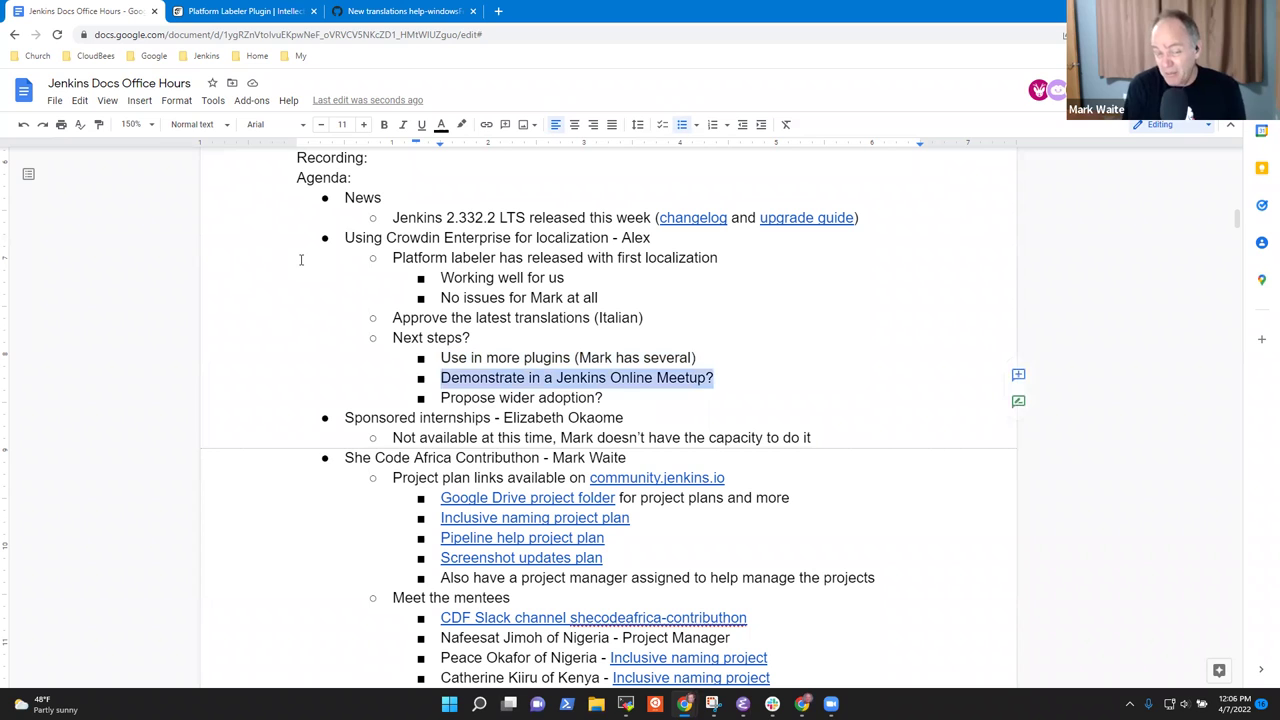
pyautogui.press('Down')
pyautogui.press('Home')
pyautogui.hotkey('shift', 'End')
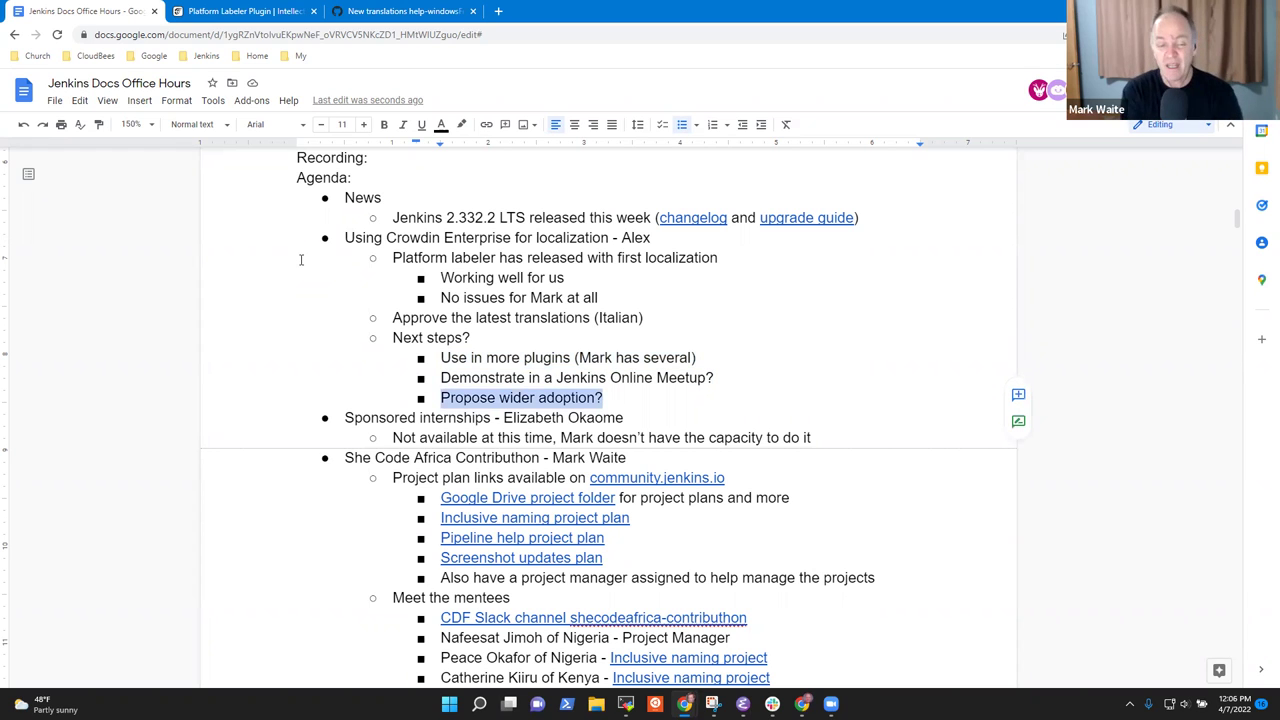
pyautogui.press('Up')
pyautogui.press('Up')
pyautogui.press('Home')
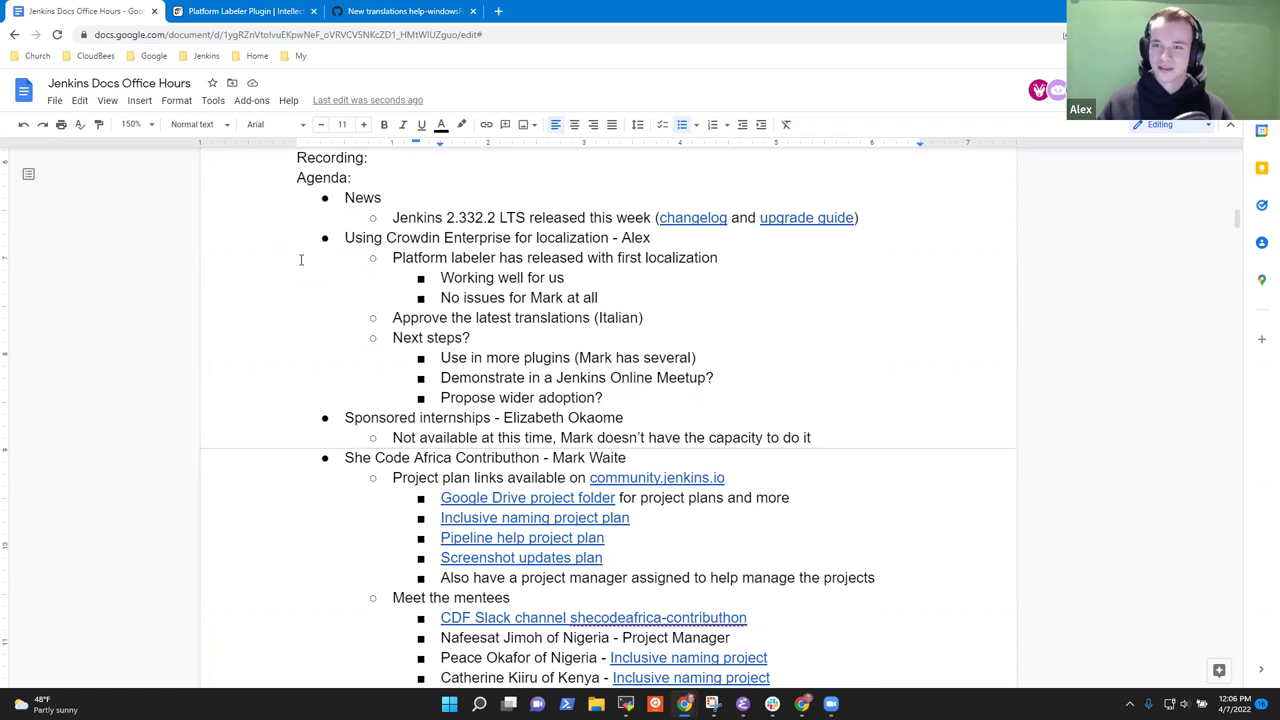
pyautogui.press('Down')
pyautogui.press('End')
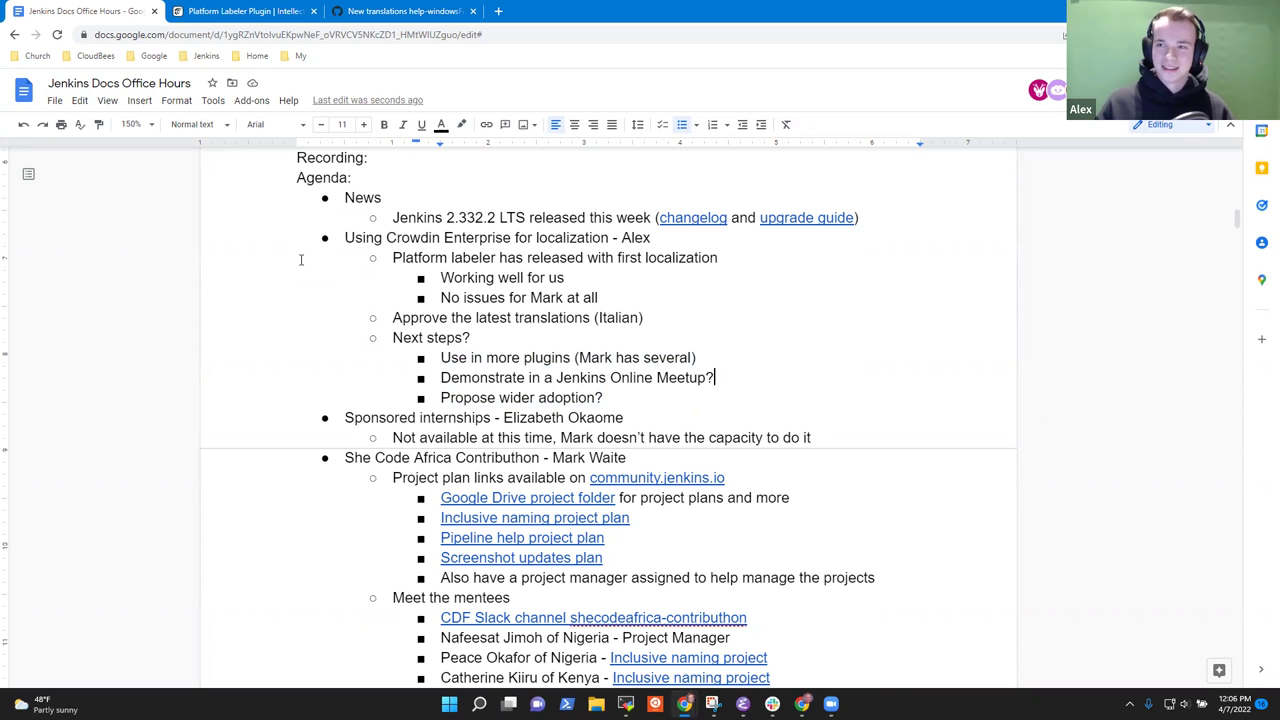
# Add sub-points 'Generate more attention with an online meetup' and 'Demonstrate what we've done in the Docs Office Hours'.
pyautogui.press('Return')
pyautogui.press('Tab')
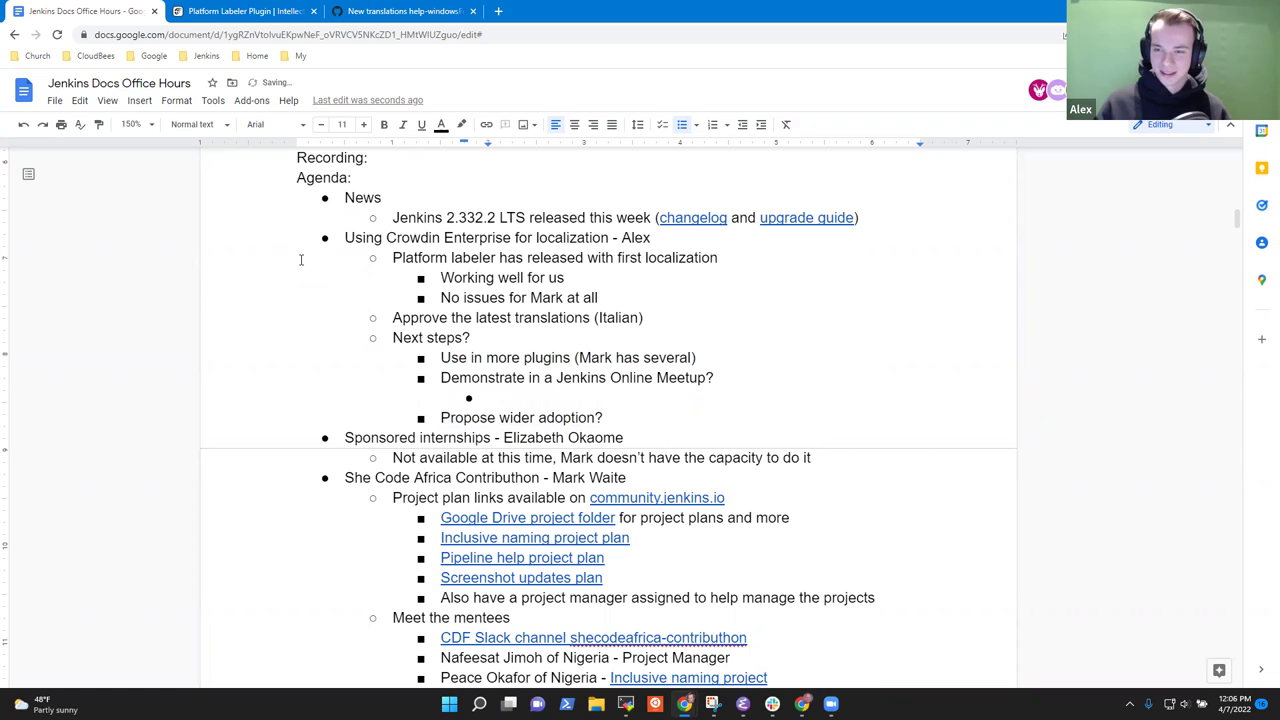
pyautogui.write('Generate more attention with an online ')
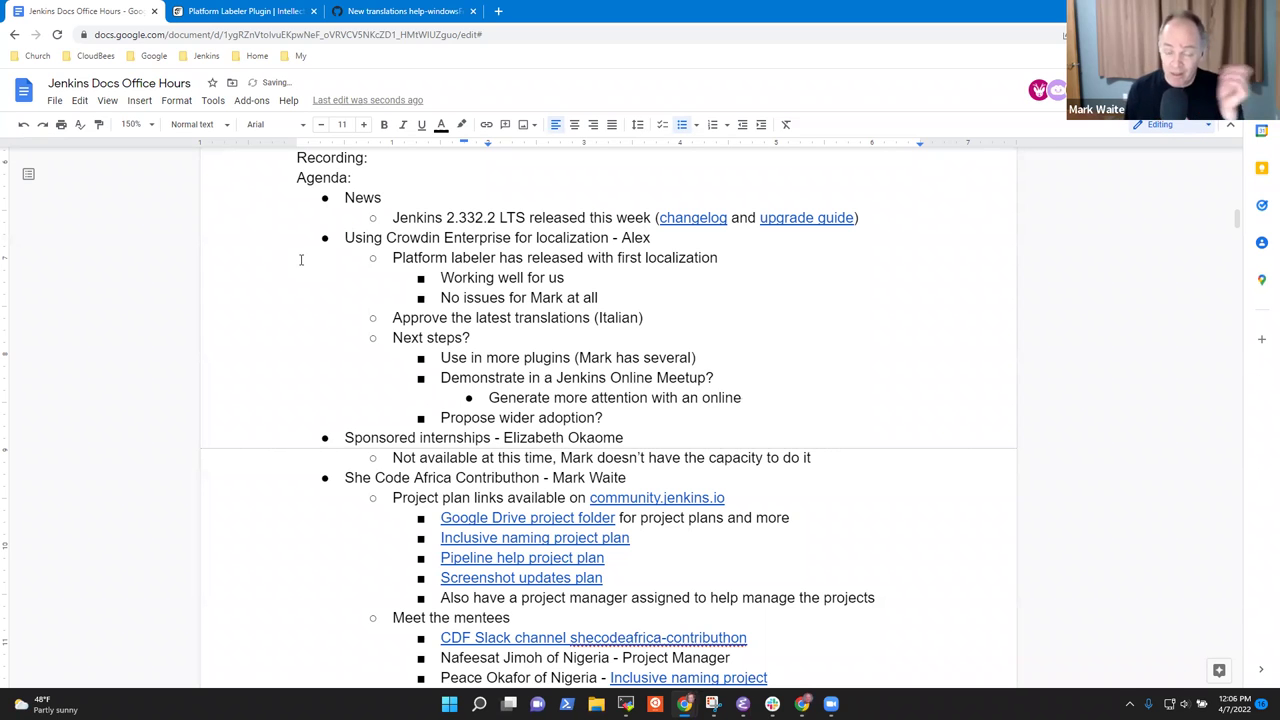
pyautogui.write('meetup')
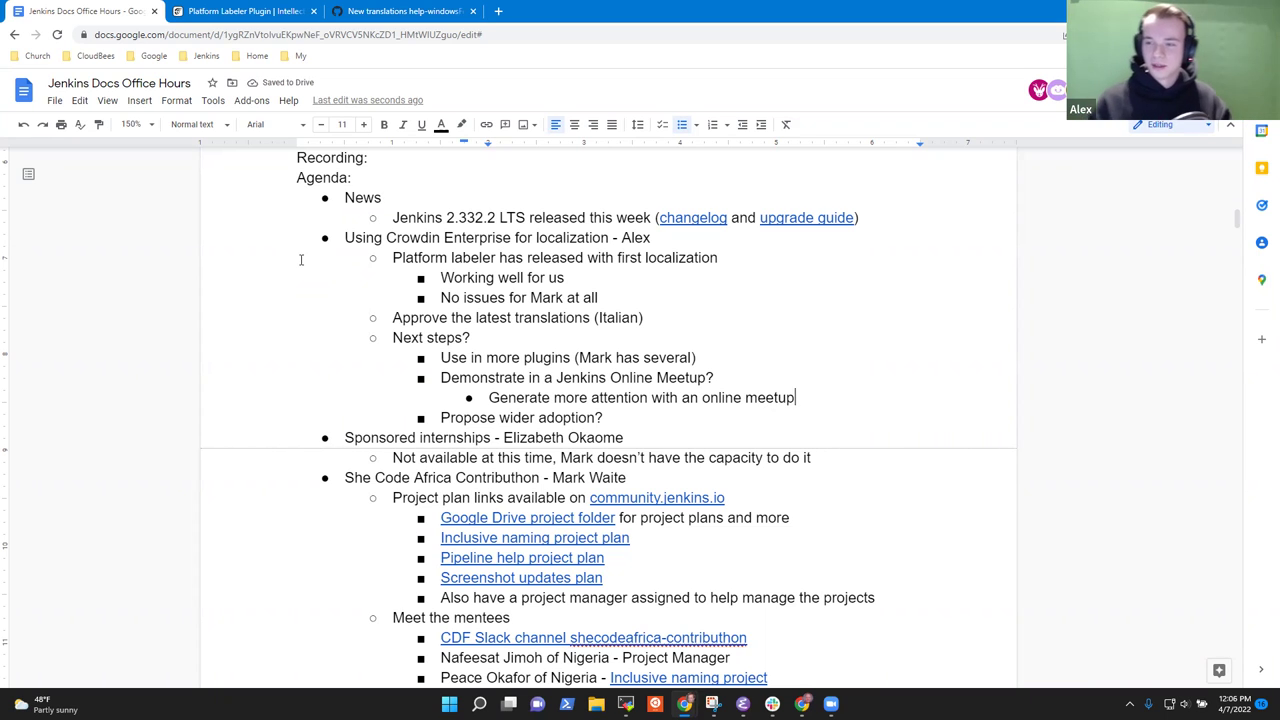
pyautogui.press('Return')
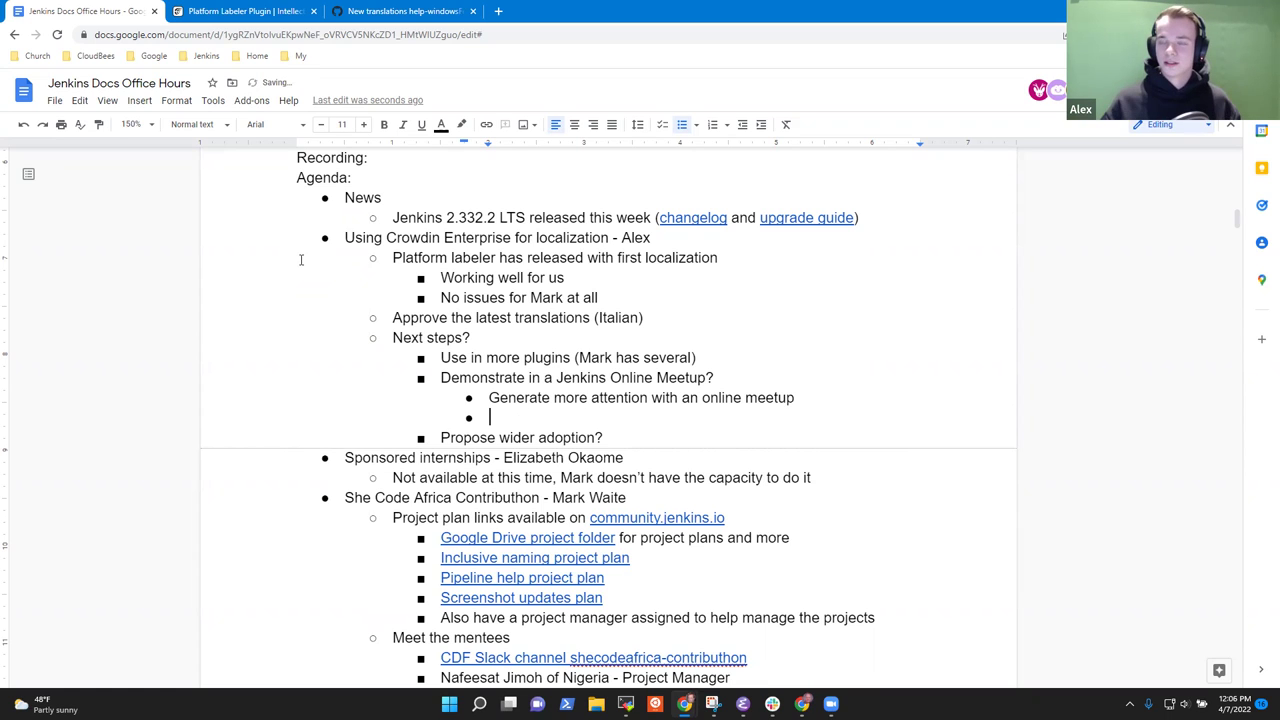
pyautogui.write('e')
pyautogui.press('BackSpace')
pyautogui.write('Demos')
pyautogui.press('BackSpace')
pyautogui.write('nstrate what we')
pyautogui.press('BackSpace')
pyautogui.write("'ve done in the Docs Ofi")
pyautogui.press('BackSpace')
pyautogui.write('fice Hours')
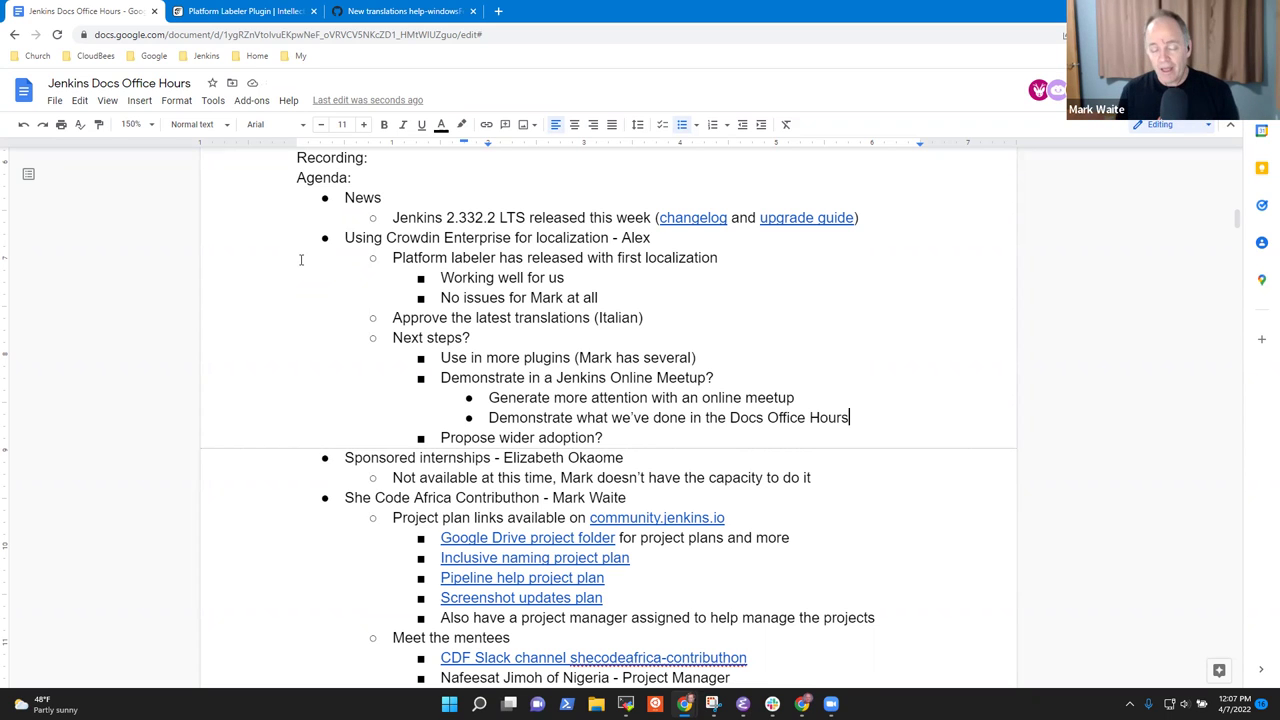
pyautogui.click(265, 11)
pyautogui.moveTo(354, 400)
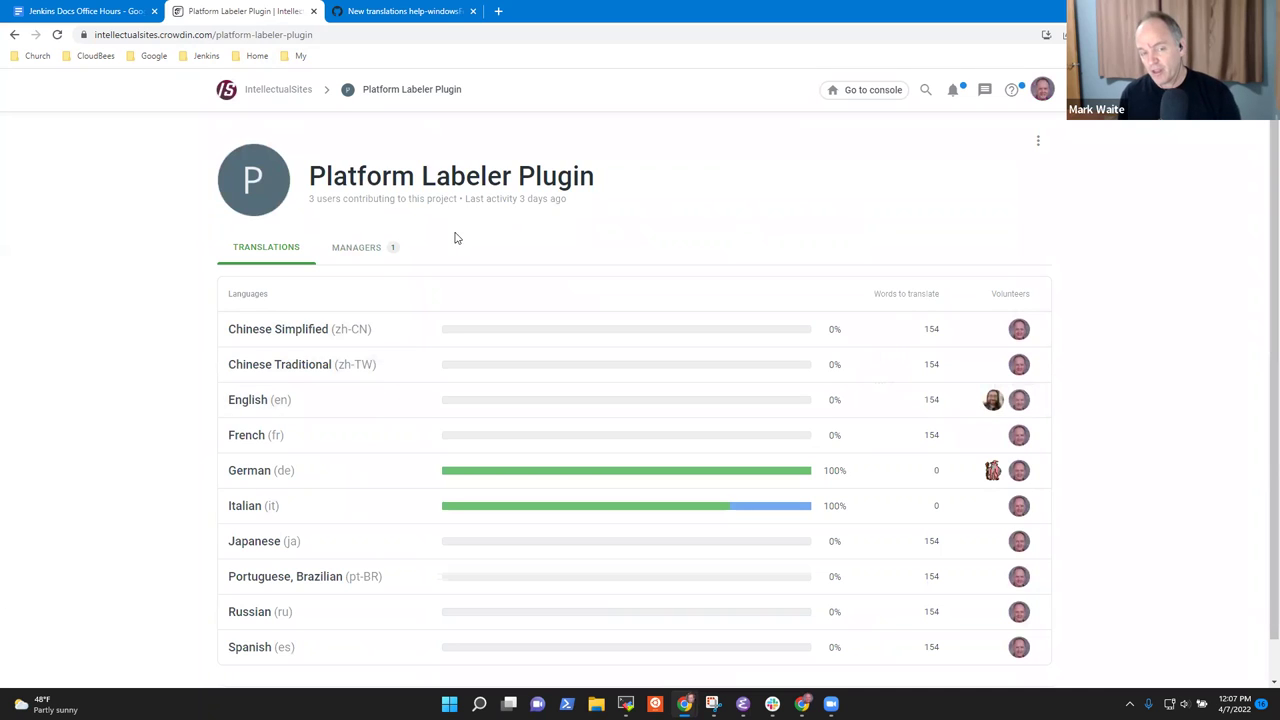
pyautogui.click(95, 11)
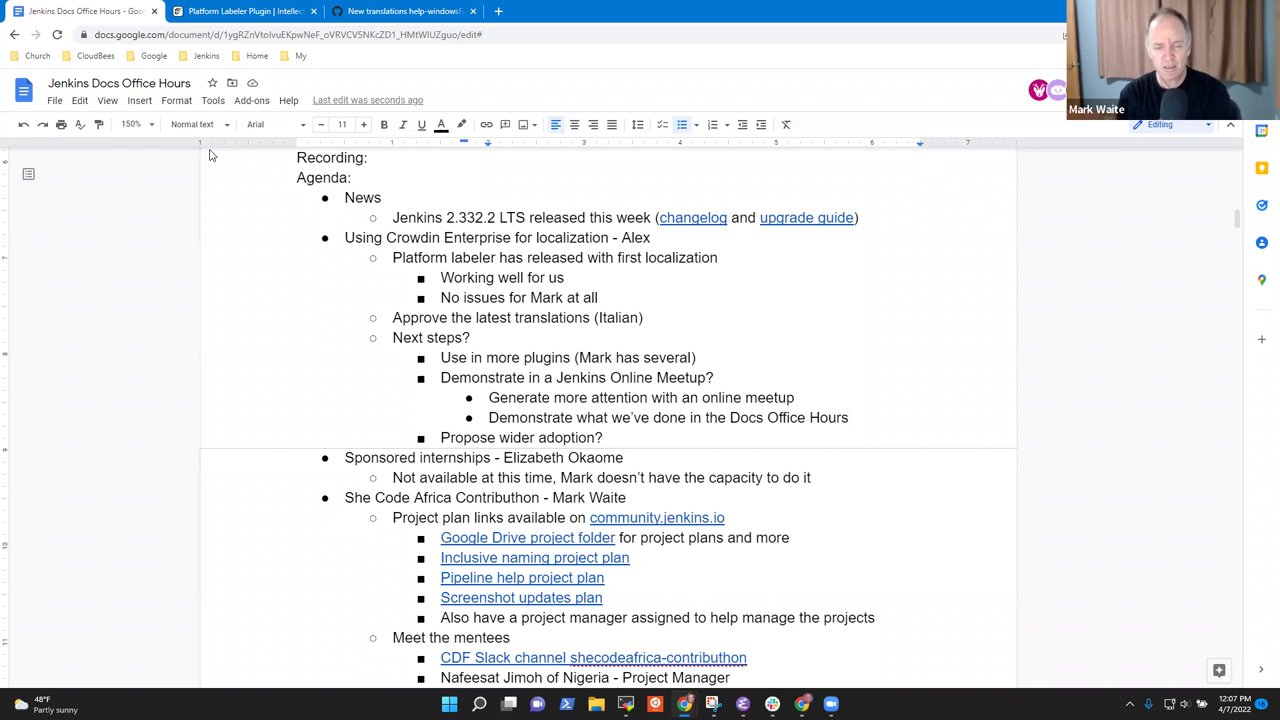
# Add the sub-point 'Crowdin has a tour and guide from the initial login'.
pyautogui.press('Return')
pyautogui.write('How')
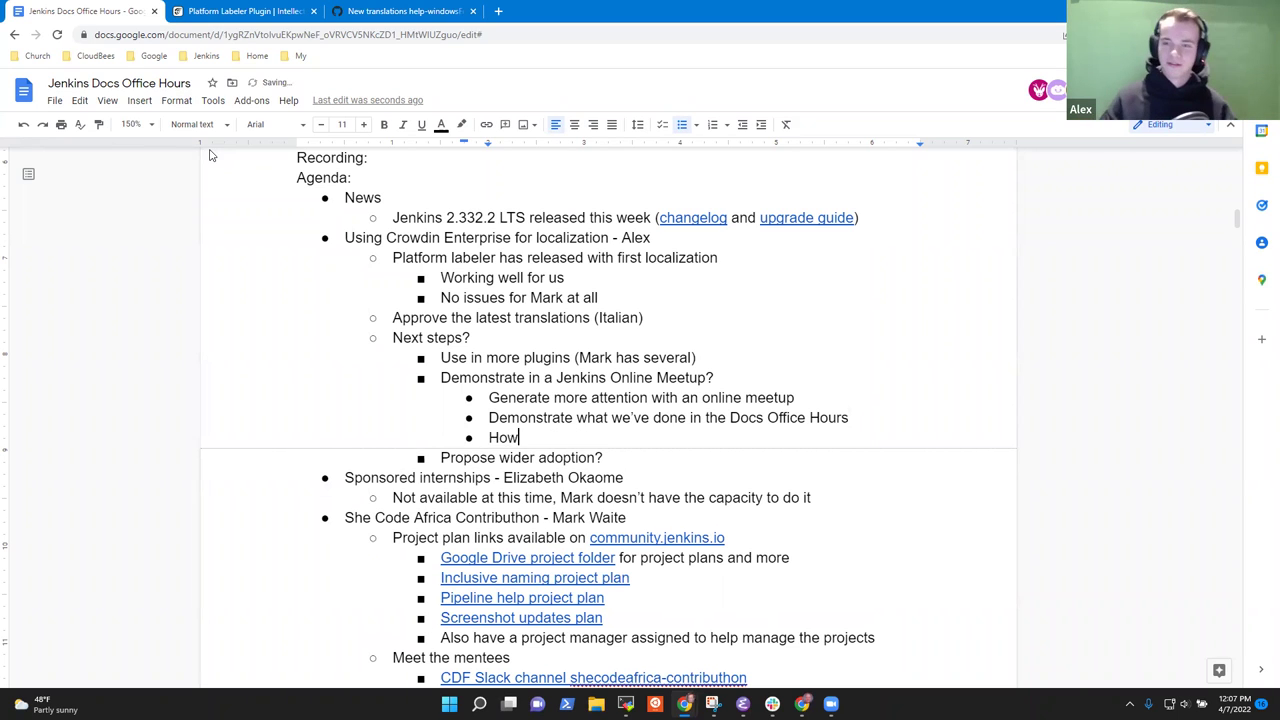
pyautogui.press('BackSpace')
pyautogui.press('BackSpace')
pyautogui.press('BackSpace')
pyautogui.write('Crowdi')
pyautogui.press('BackSpace')
pyautogui.press('BackSpace')
pyautogui.press('BackSpace')
pyautogui.write('wdin has a')
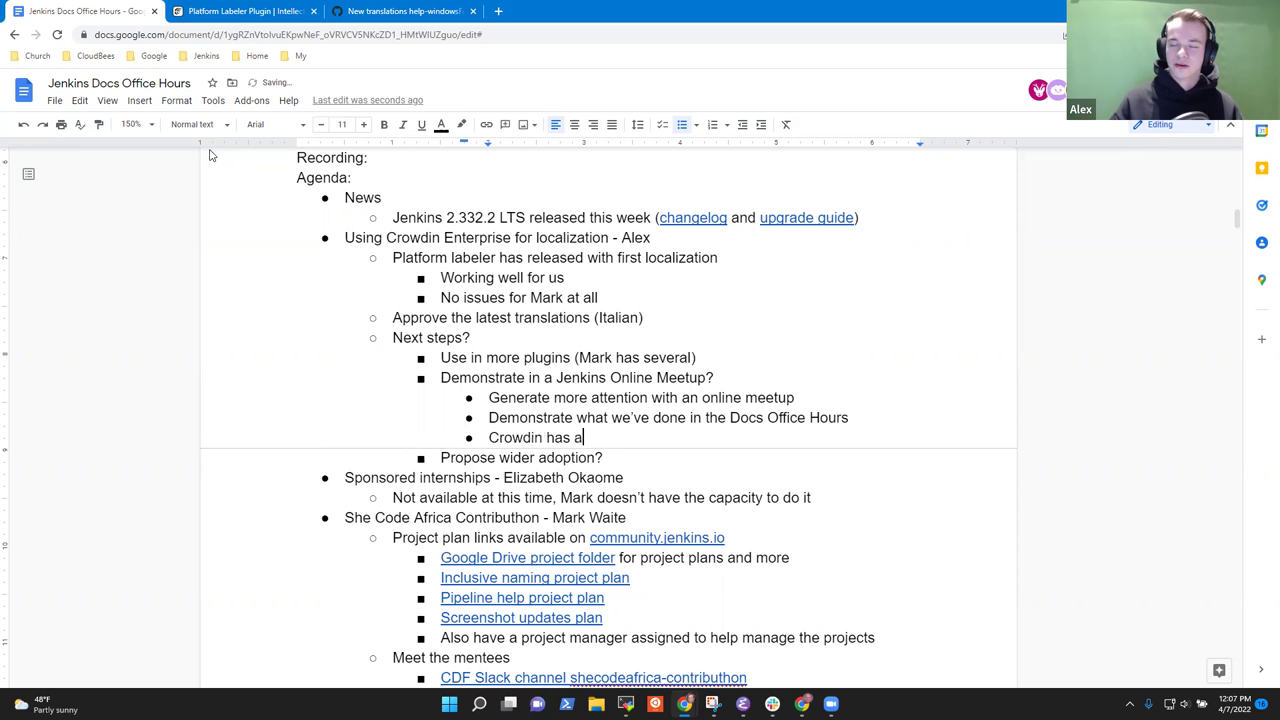
pyautogui.write(' tour and guide ')
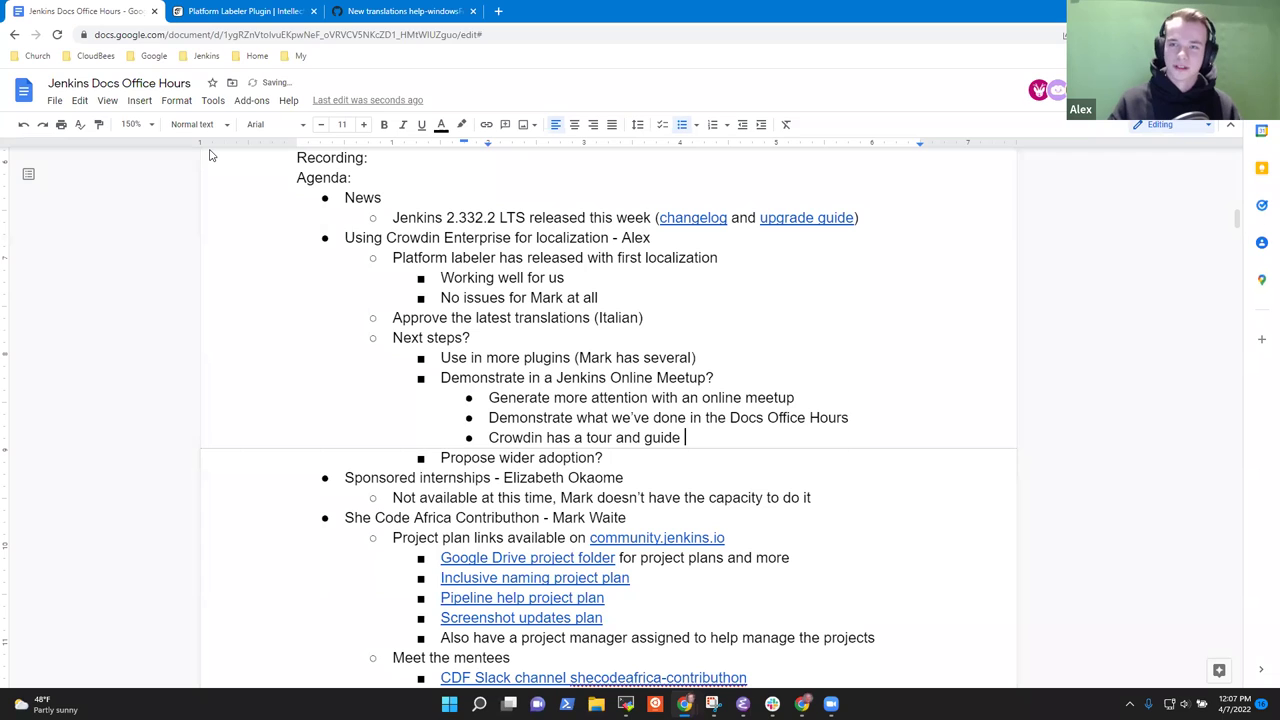
pyautogui.write('from the initial login')
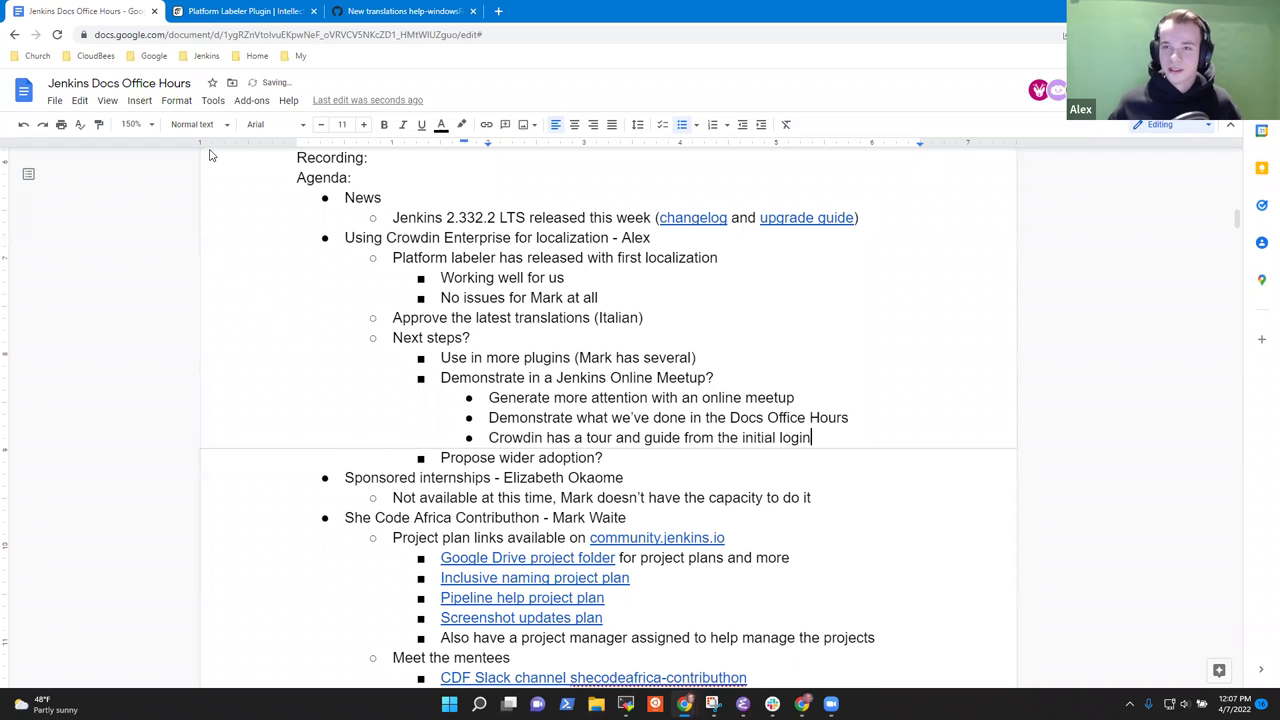
# Add the sub-point 'Better if we guide the audience through it, discuss and encourage'.
pyautogui.press('Return')
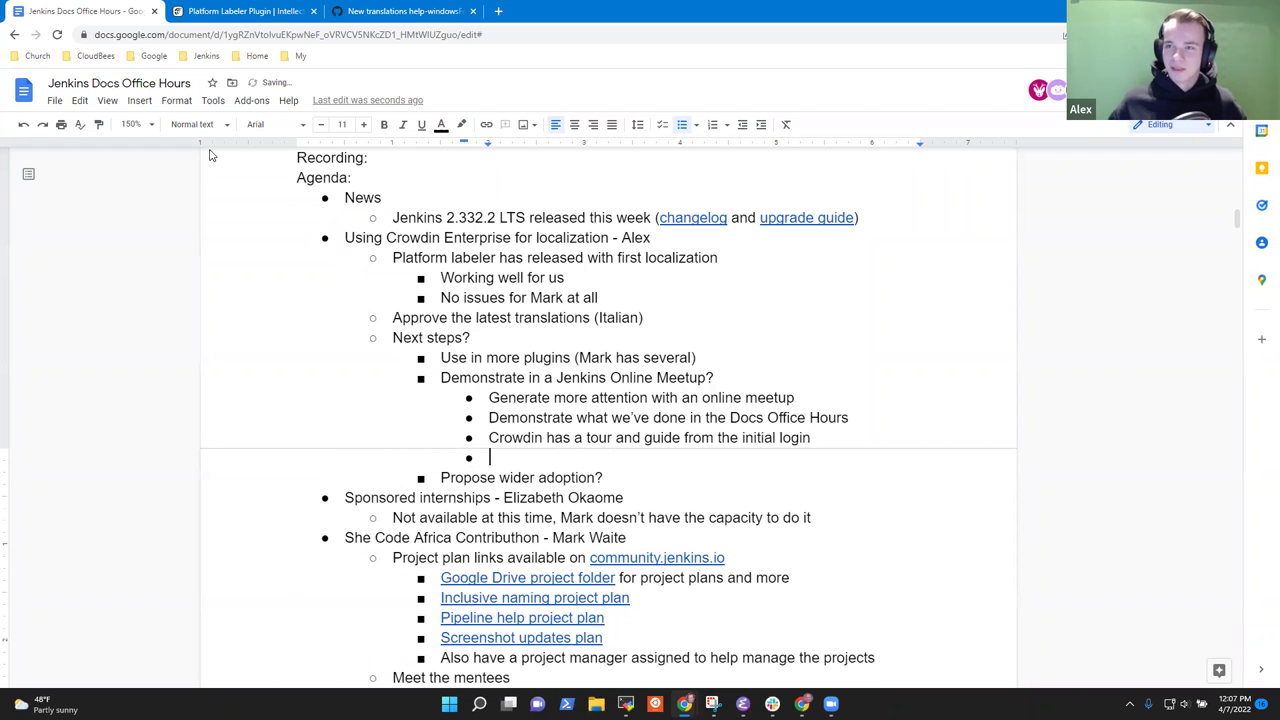
pyautogui.write('Better if we')
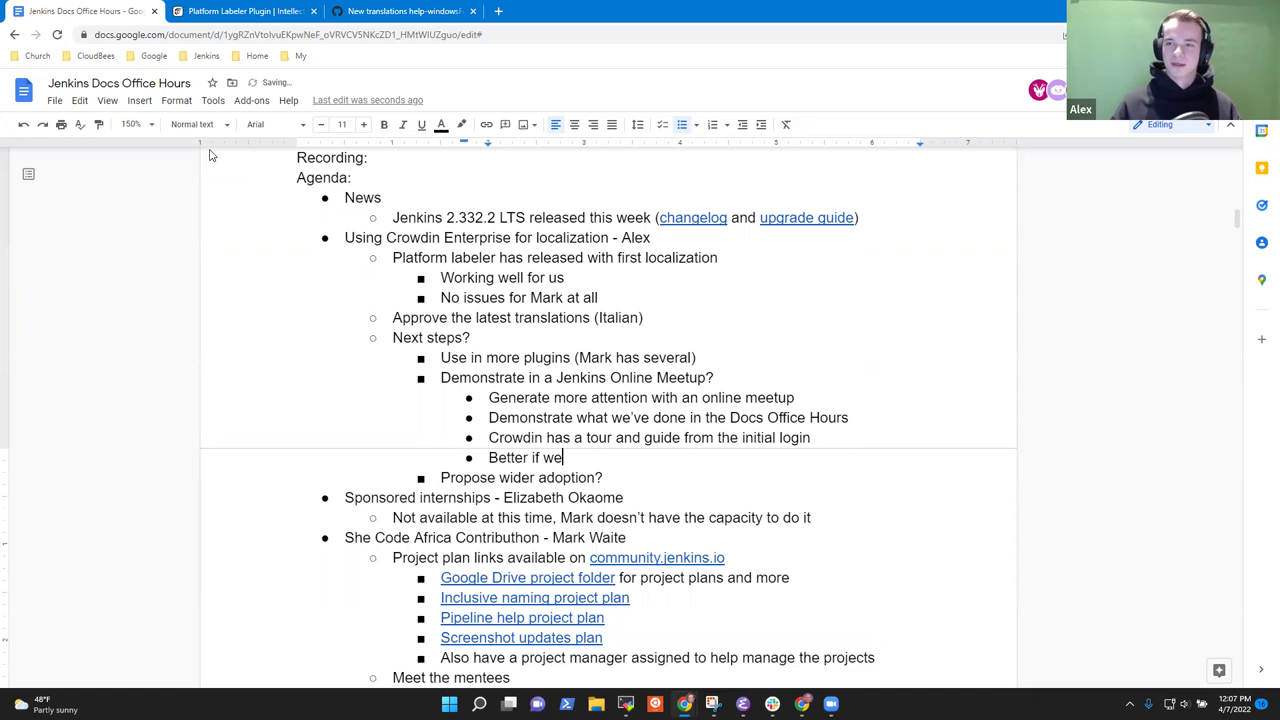
pyautogui.write(' guide the a')
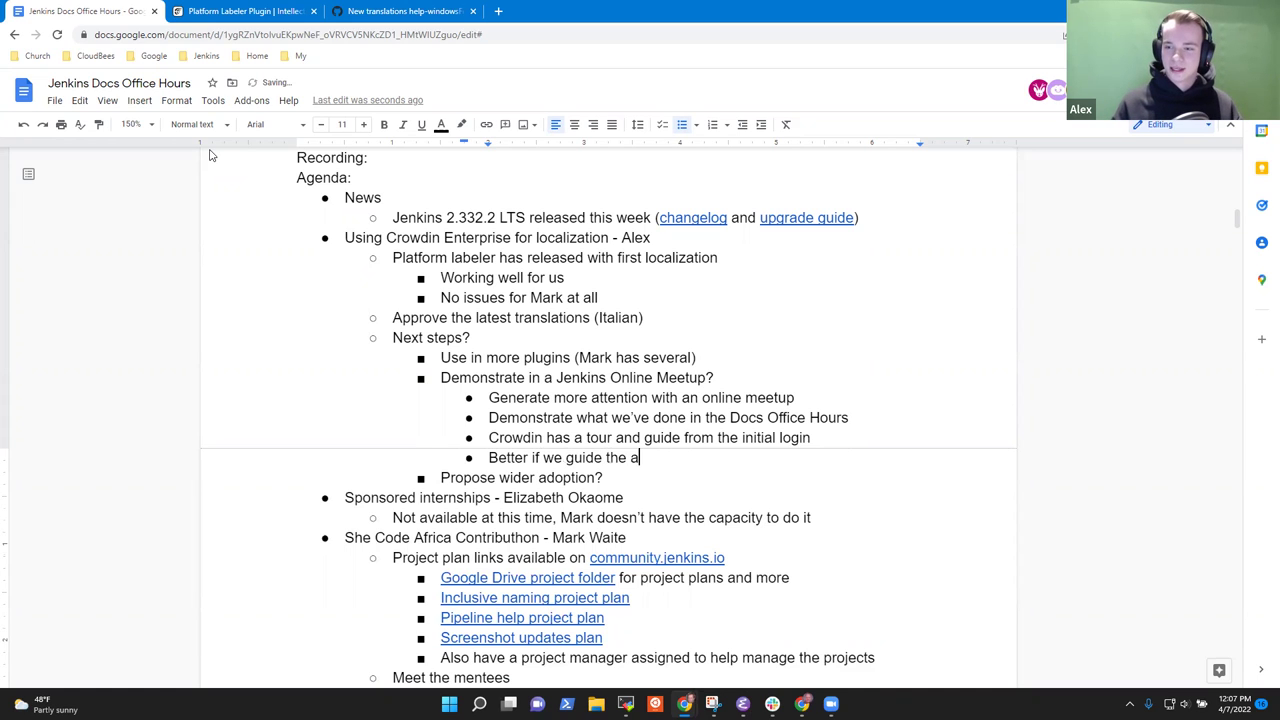
pyautogui.write('udience through it')
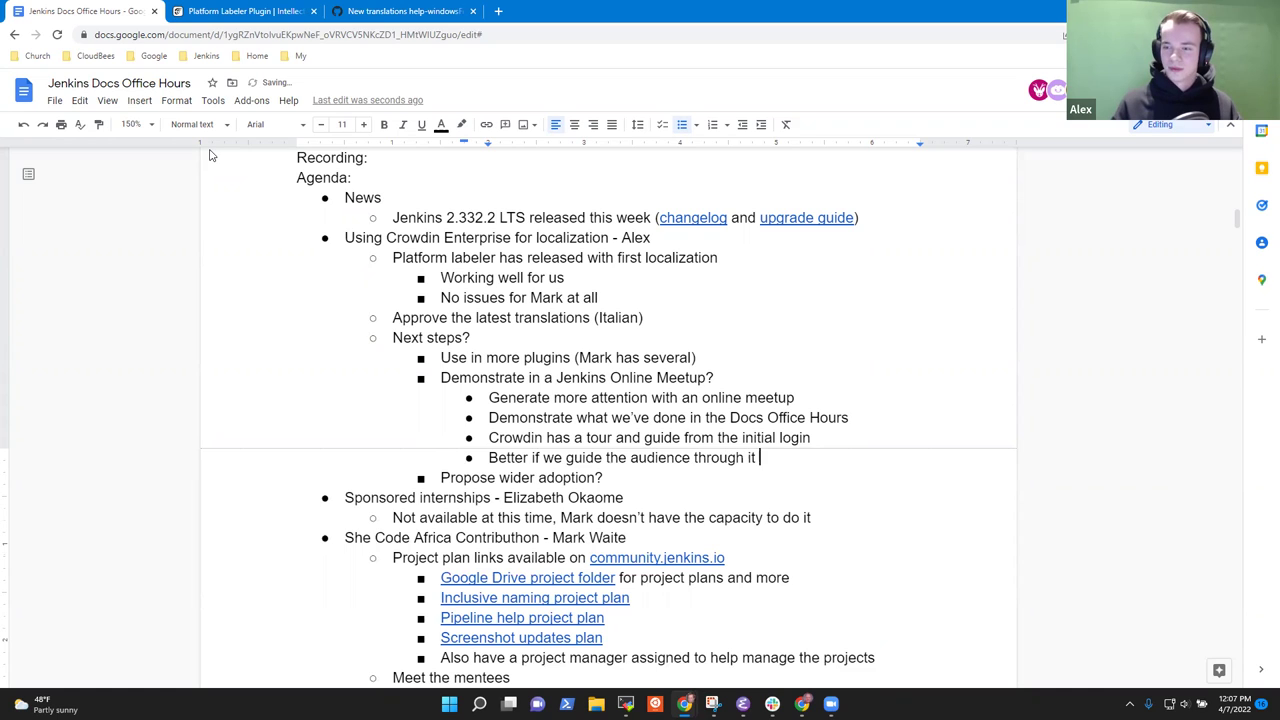
pyautogui.press('BackSpace')
pyautogui.write(', discus and')
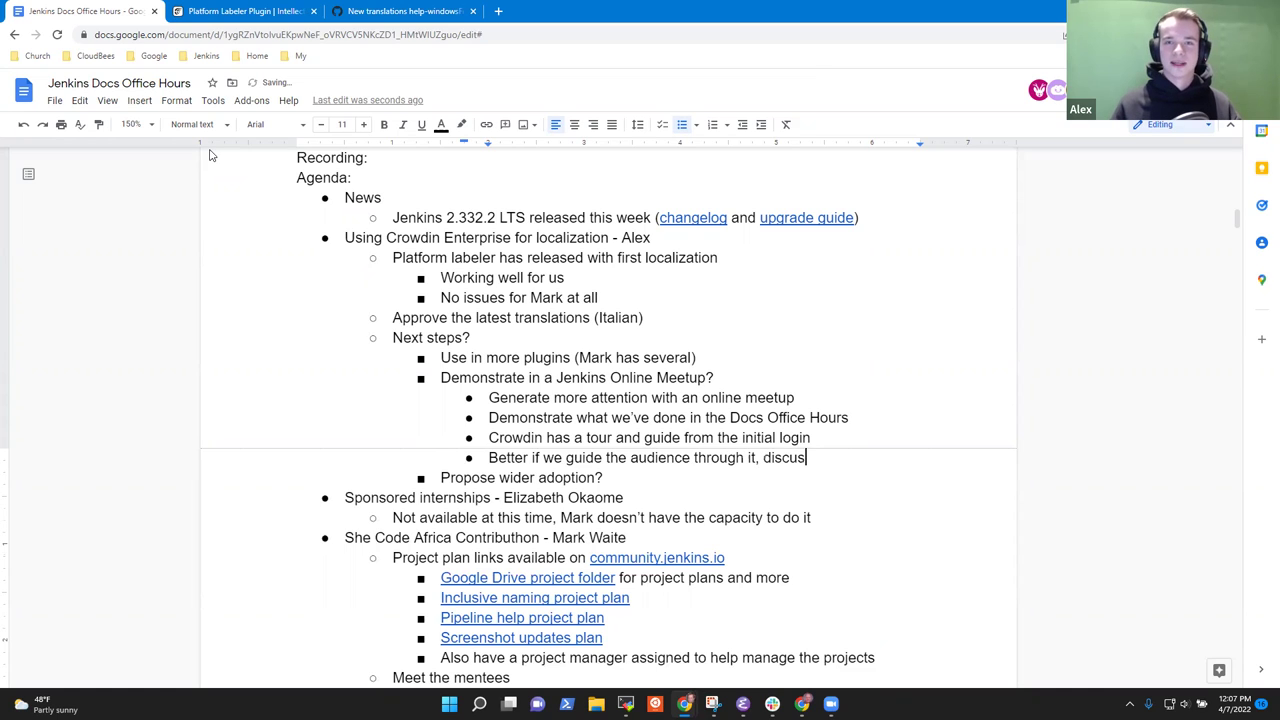
pyautogui.press('BackSpace')
pyautogui.press('BackSpace')
pyautogui.press('BackSpace')
pyautogui.press('BackSpace')
pyautogui.write('s and ')
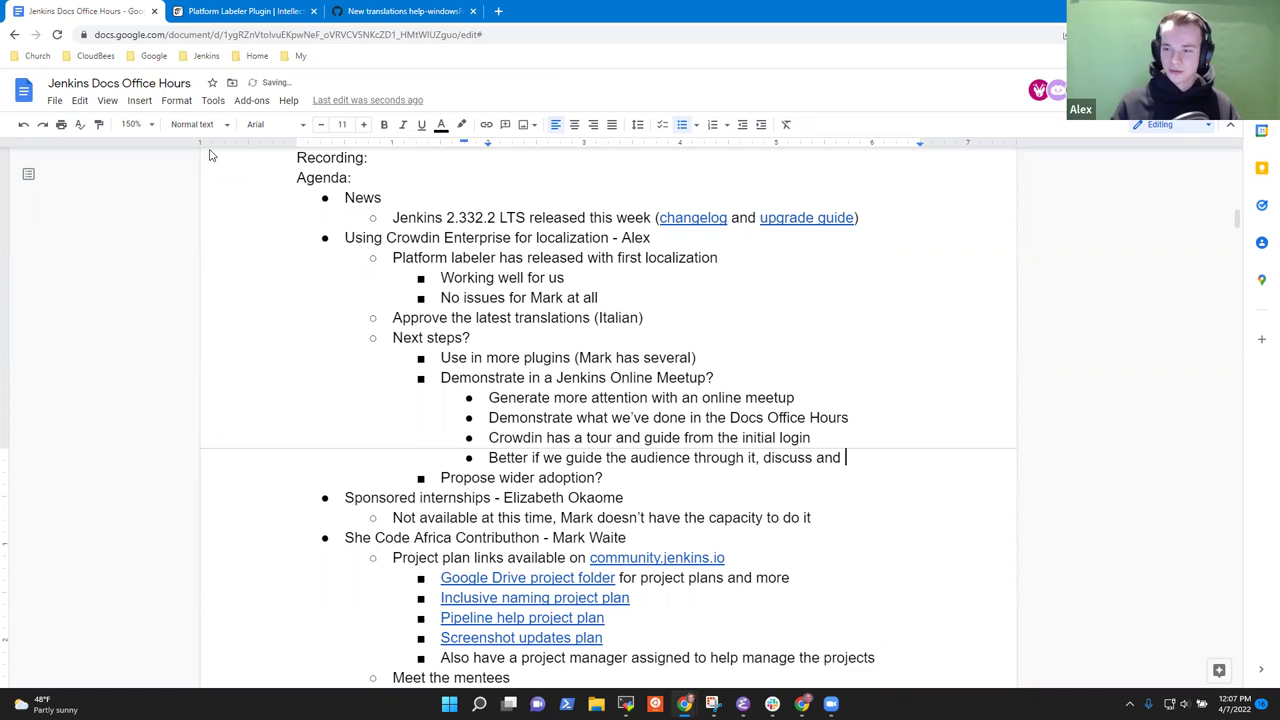
pyautogui.write('encourage')
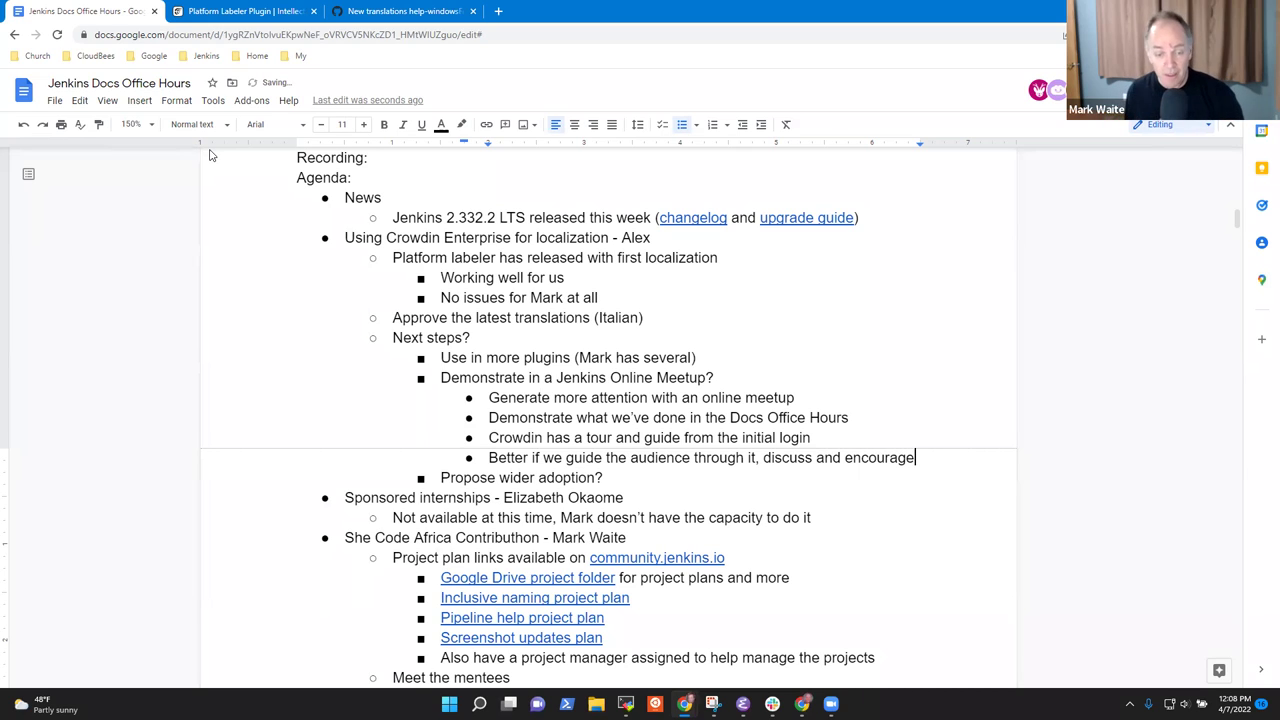
# Review the Demonstrate and Generate meetup bullets, returning to the end of the encourage line.
pyautogui.press('Up')
pyautogui.press('Up')
pyautogui.press('Home')
pyautogui.hotkey('shift', 'End')
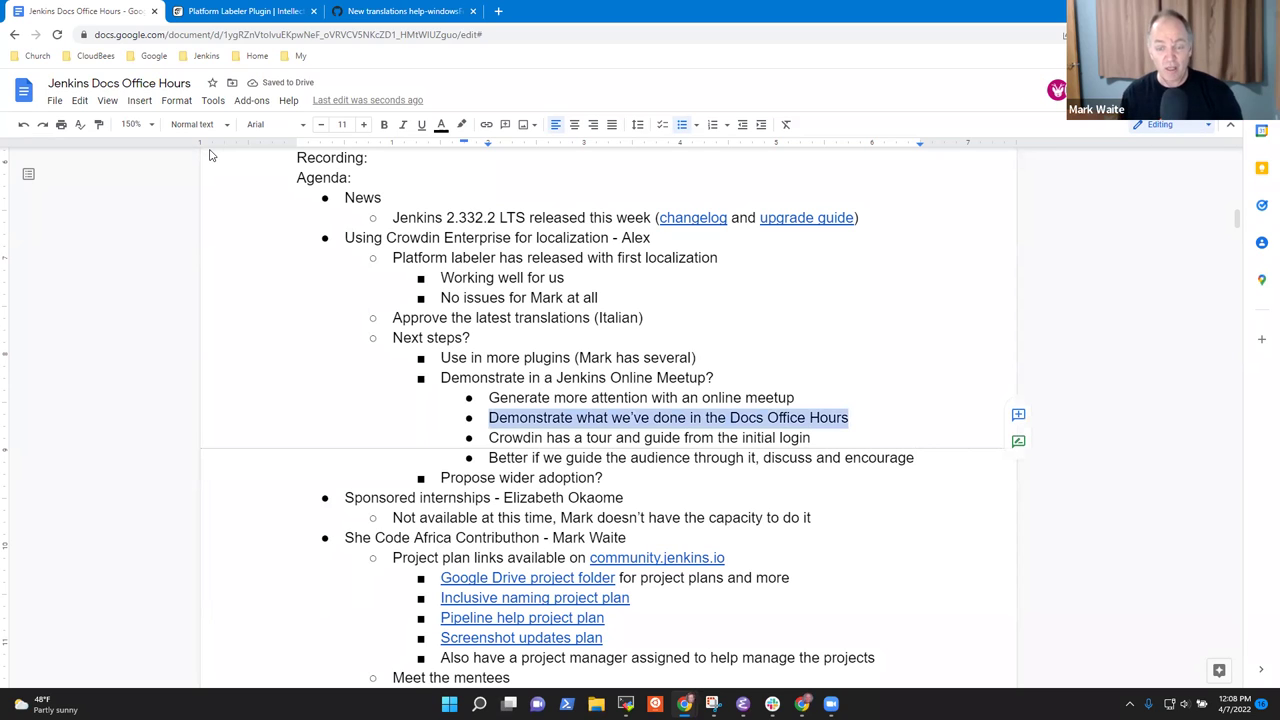
pyautogui.press('Up')
pyautogui.press('Home')
pyautogui.hotkey('shift', 'End')
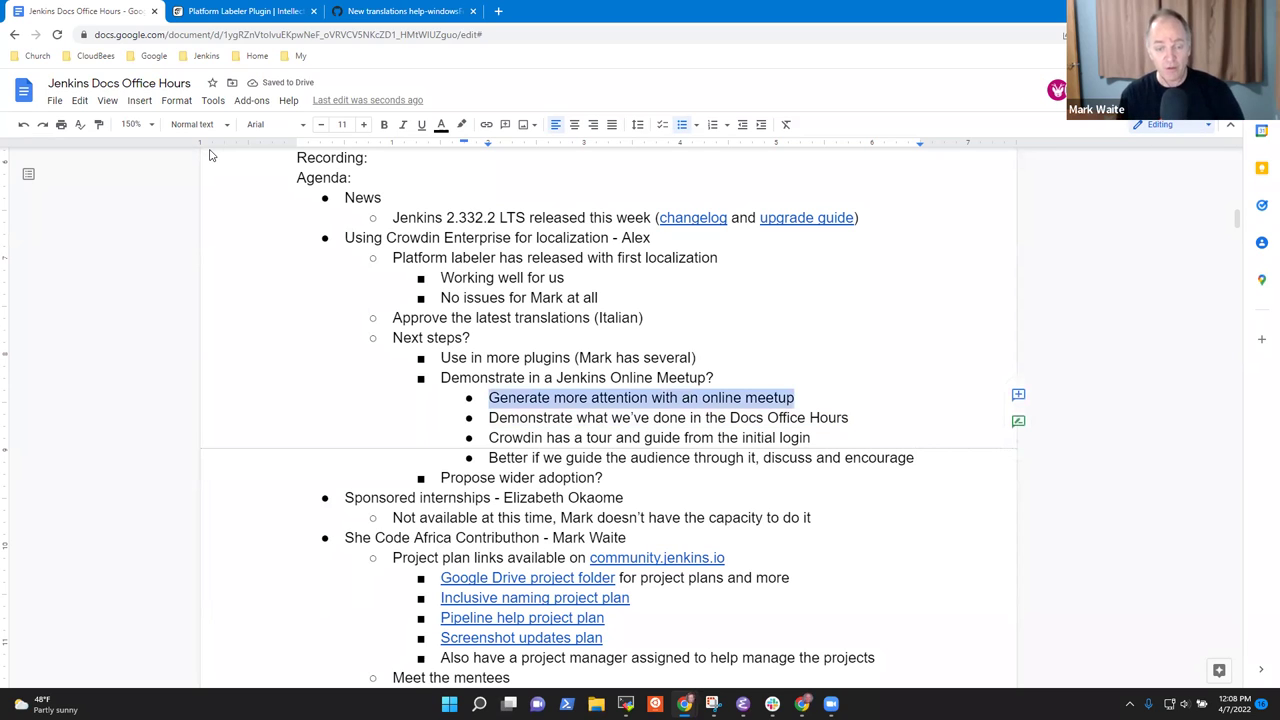
pyautogui.press('Down')
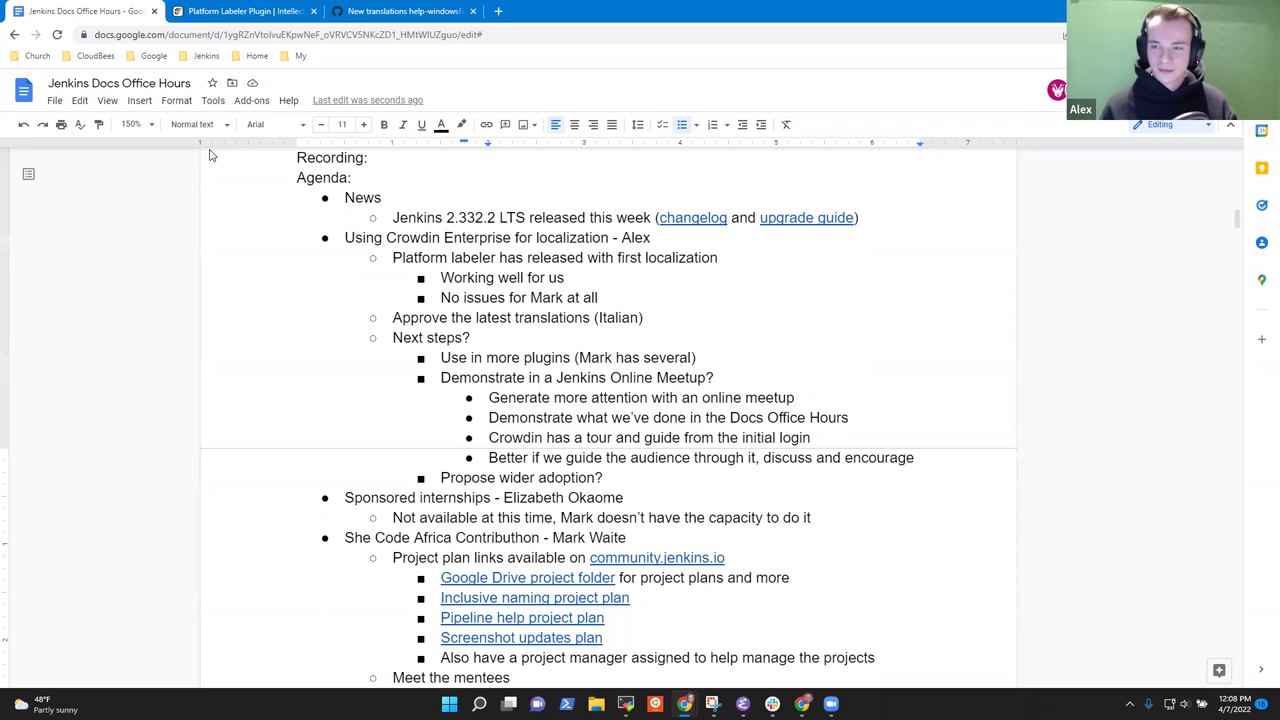
pyautogui.press('Up')
pyautogui.press('Up')
pyautogui.press('Down')
pyautogui.press('Down')
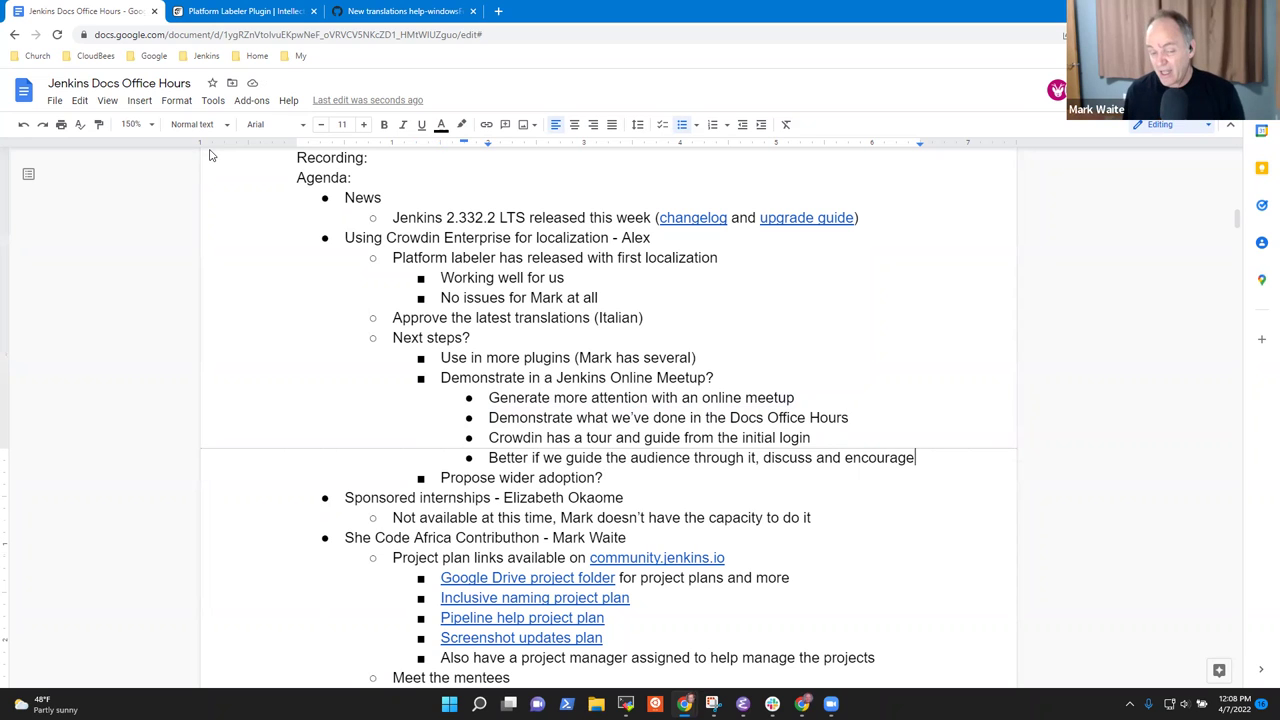
# Add a sub-bullet proposing an online meetup with both collaborators presenting.
pyautogui.press('Return')
pyautogui.write('Mark propose')
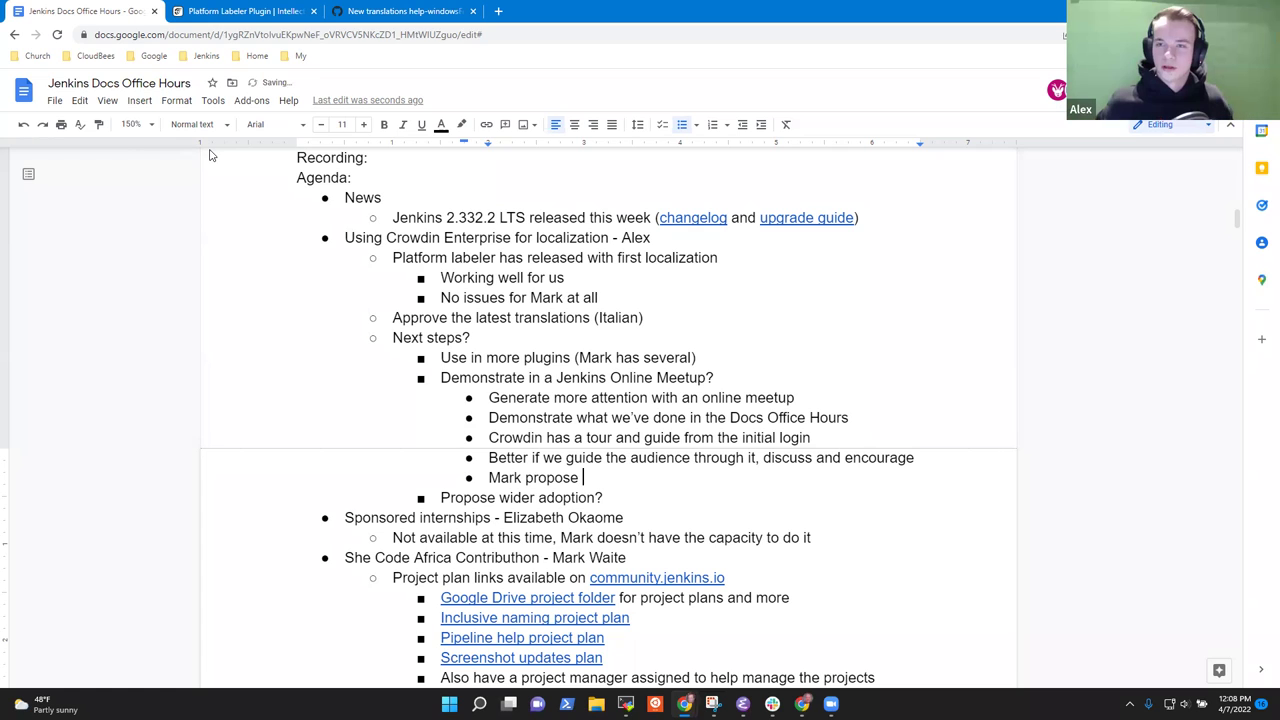
pyautogui.write(' a talk for')
pyautogui.press('BackSpace')
pyautogui.press('BackSpace')
pyautogui.press('BackSpace')
pyautogui.press('BackSpace')
pyautogui.press('BackSpace')
pyautogui.press('BackSpace')
pyautogui.press('BackSpace')
pyautogui.press('BackSpace')
pyautogui.press('BackSpace')
pyautogui.write('n onliner')
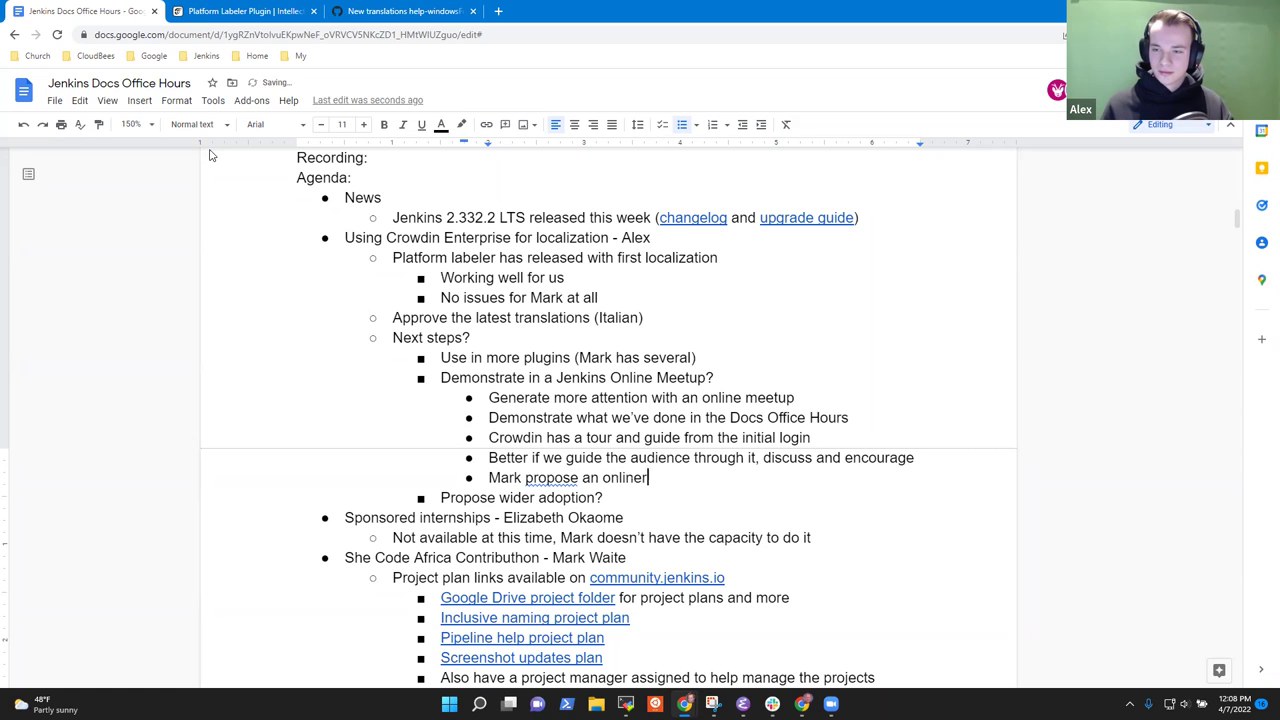
pyautogui.press('BackSpace')
pyautogui.write('meetup for')
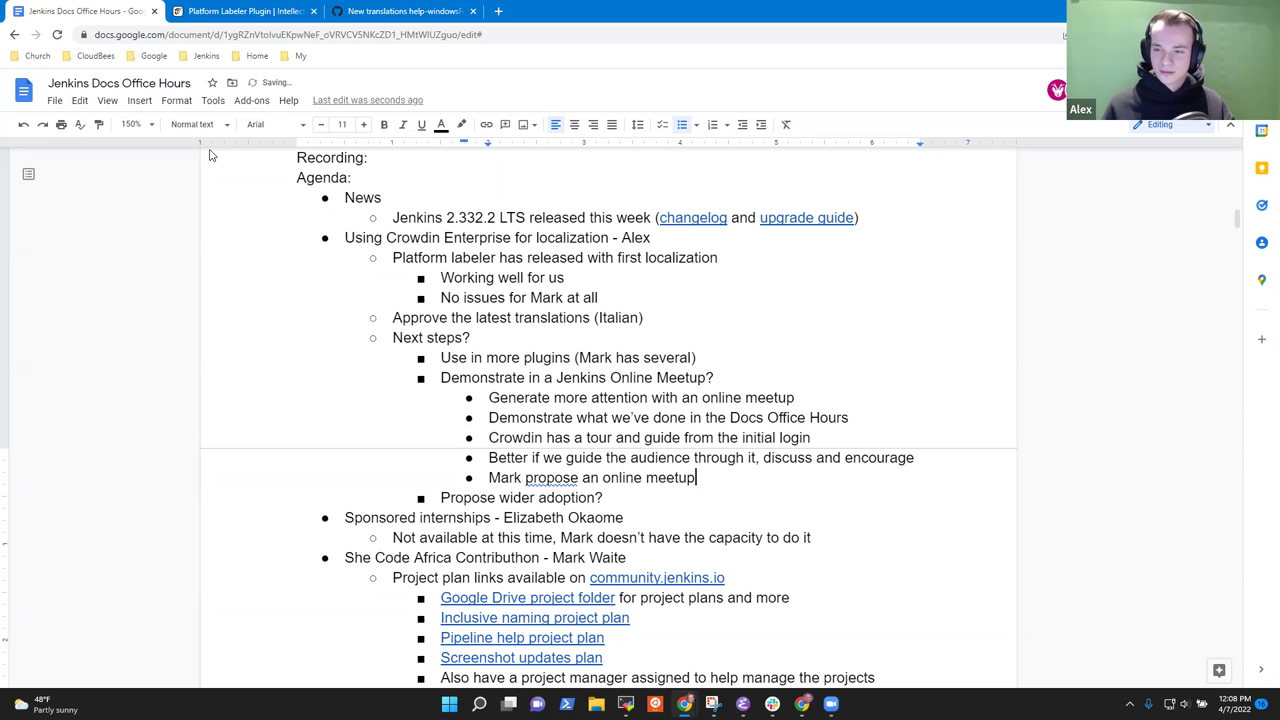
pyautogui.press('BackSpace')
pyautogui.press('BackSpace')
pyautogui.press('BackSpace')
pyautogui.press('BackSpace')
pyautogui.write('with A')
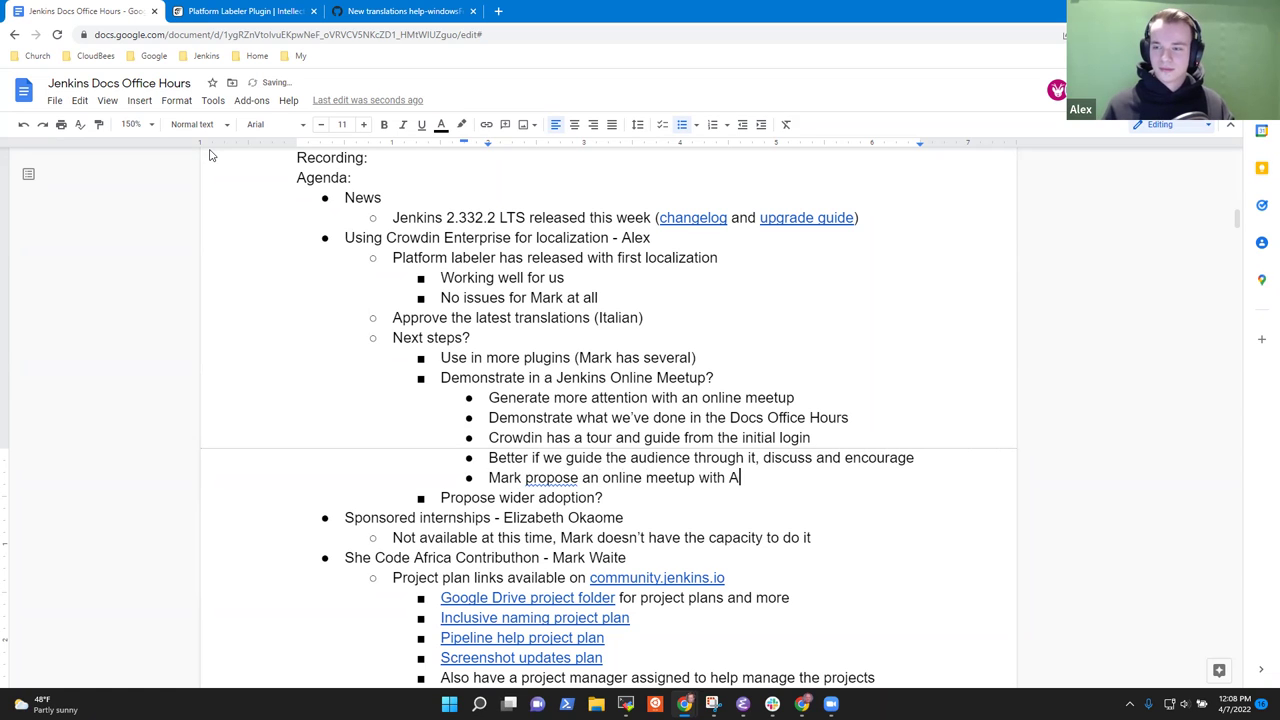
pyautogui.write('lex and Mark presenting')
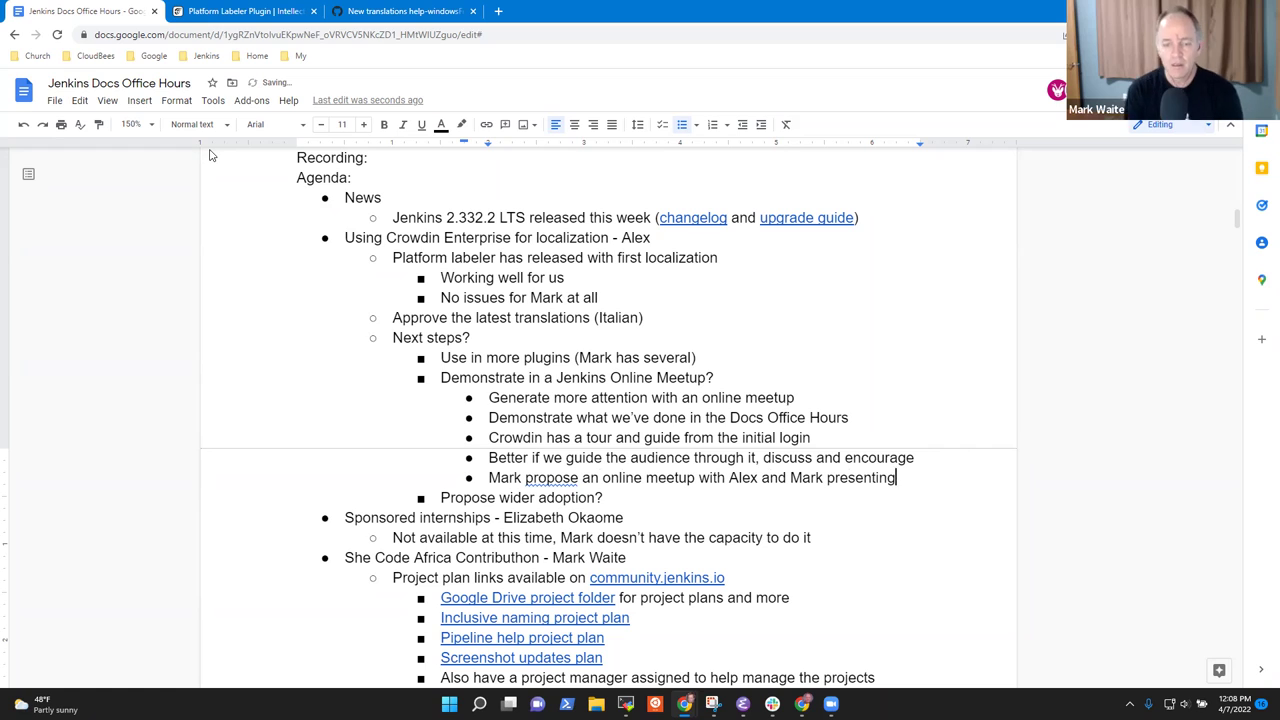
pyautogui.press('Home')
pyautogui.hotkey('shift', 'End')
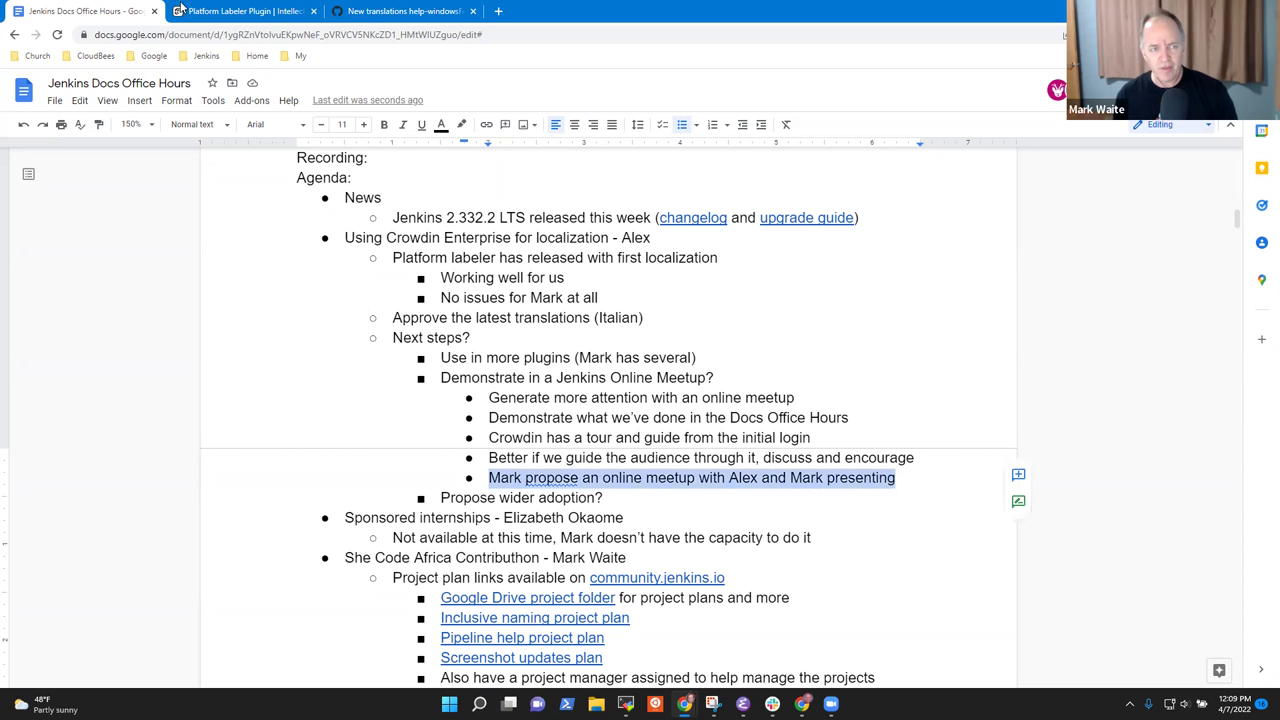
# Go from the Platform Labeler Plugin project to the IntellectualSites page and scroll to All projects.
pyautogui.click(245, 12)
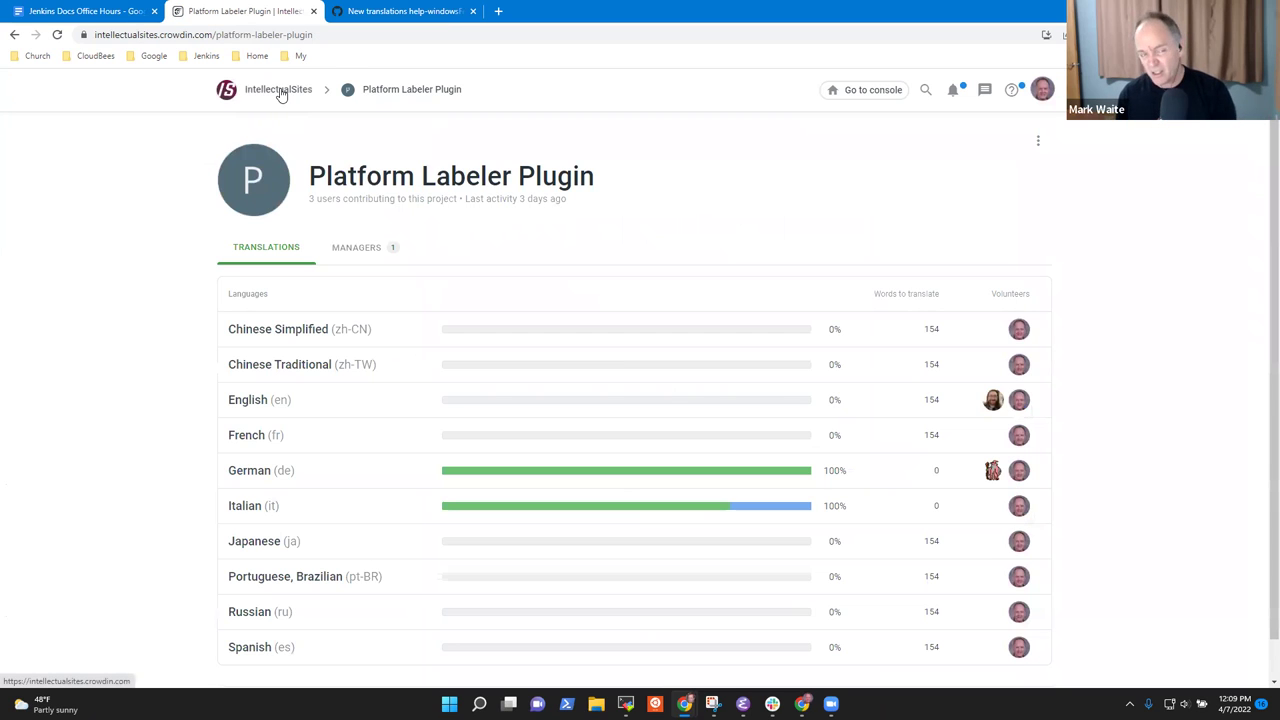
pyautogui.click(279, 90)
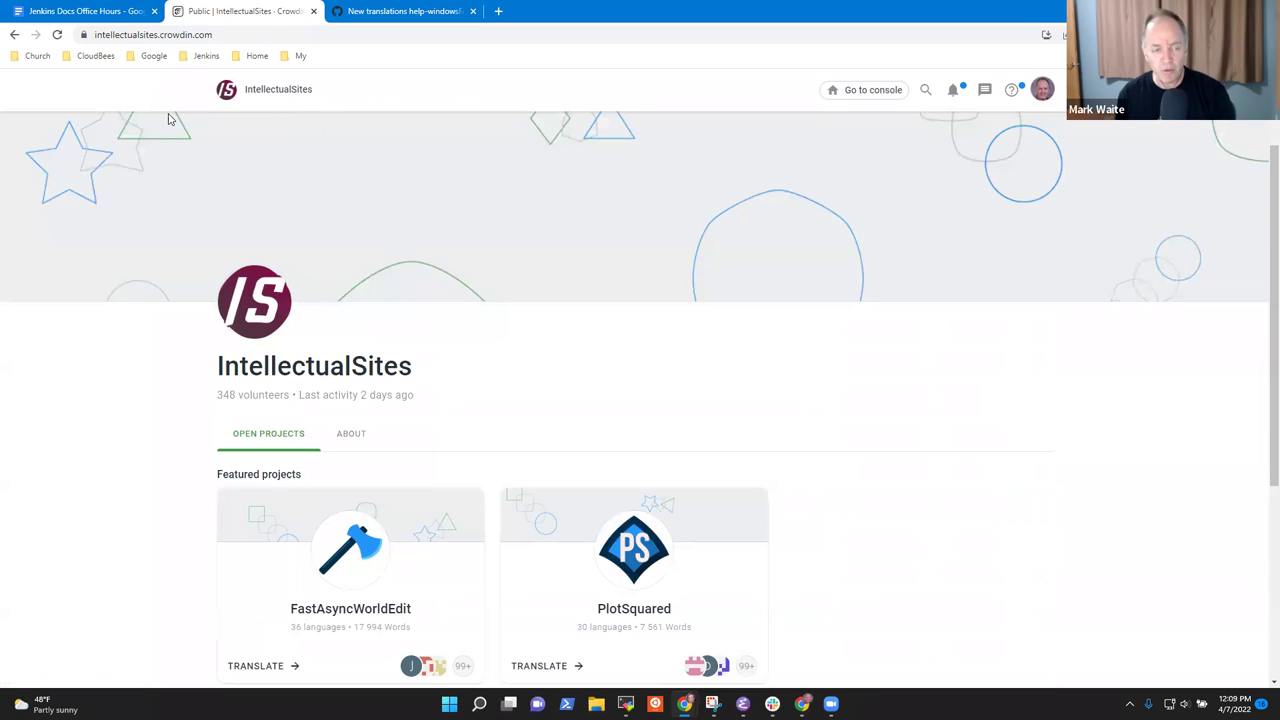
pyautogui.scroll(-3, 350, 300)
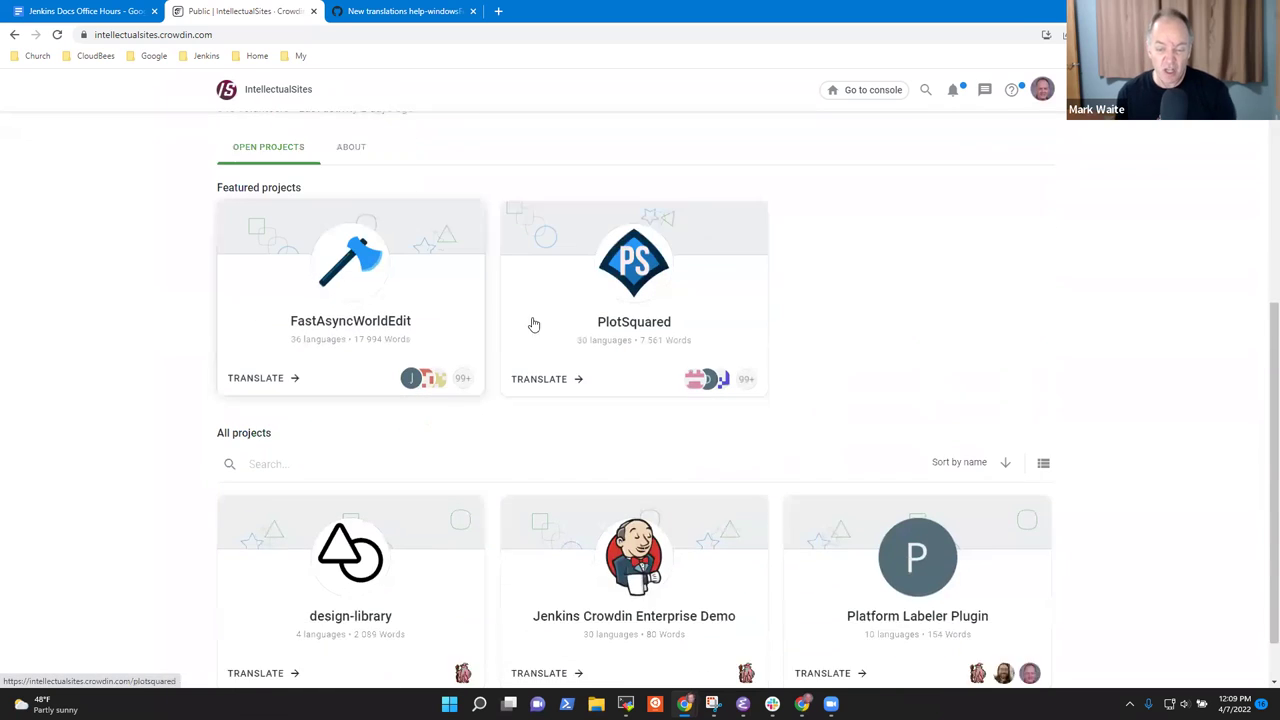
pyautogui.scroll(-1, 536, 324)
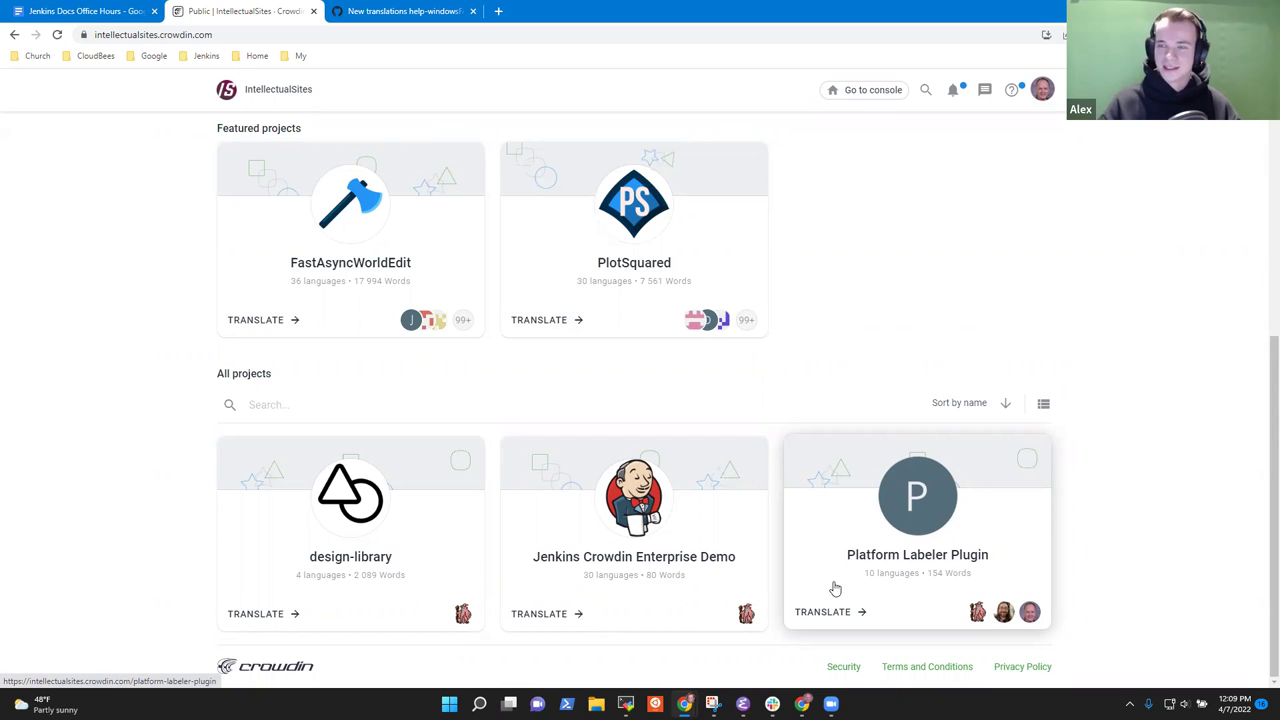
# Add the next step 'If we decide to adopt it more broadly, request an open source license'.
pyautogui.click(95, 10)
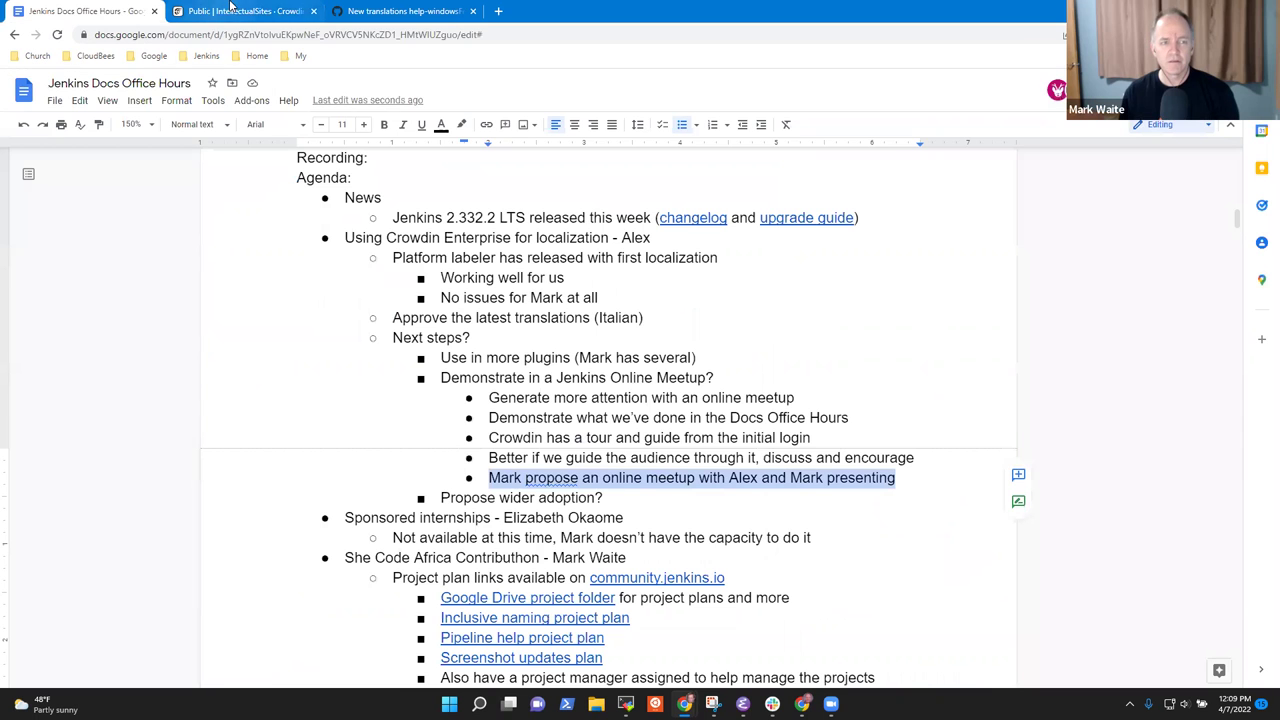
pyautogui.click(232, 10)
pyautogui.click(125, 11)
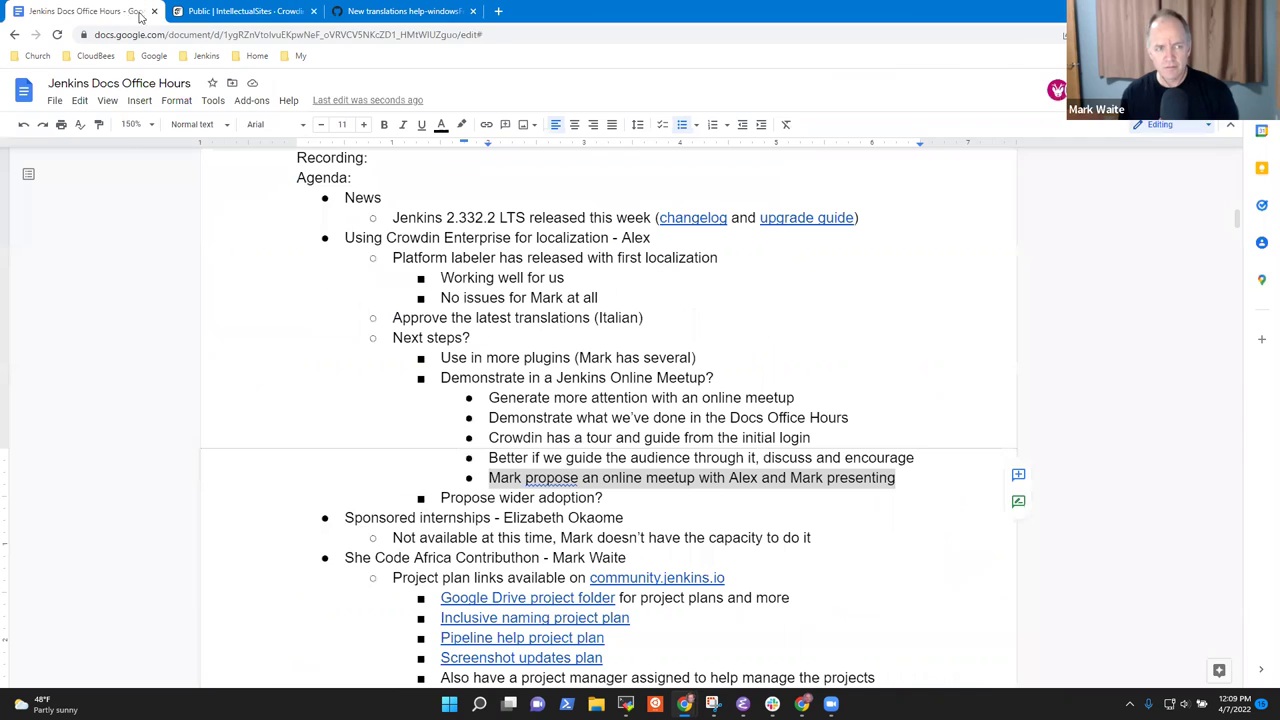
pyautogui.press('Right')
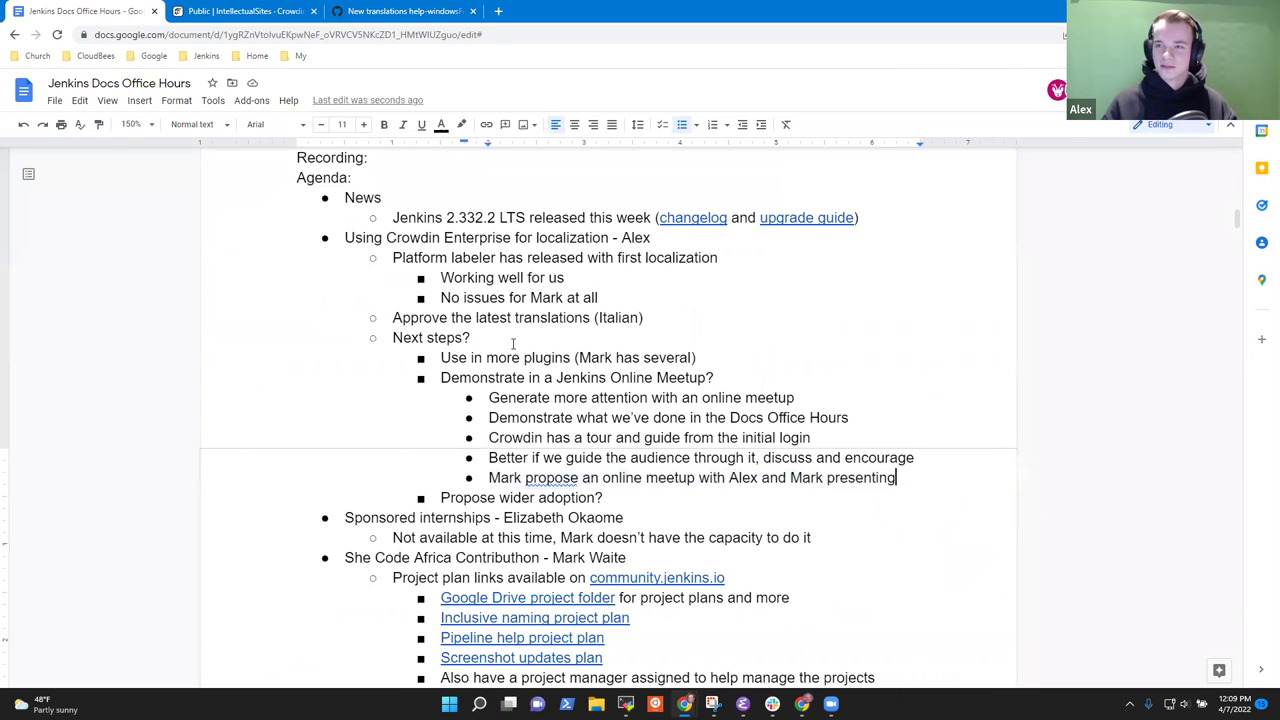
pyautogui.press('Return')
pyautogui.hotkey('shift', 'Tab')
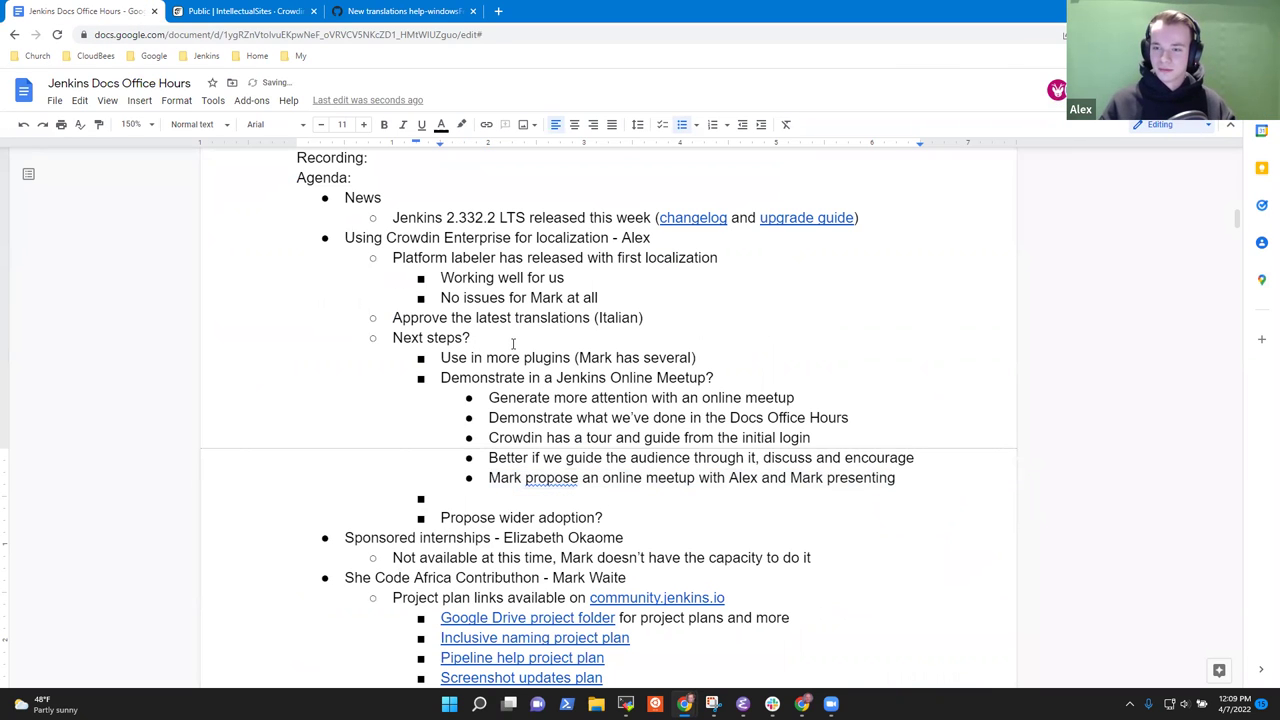
pyautogui.write('If we deci')
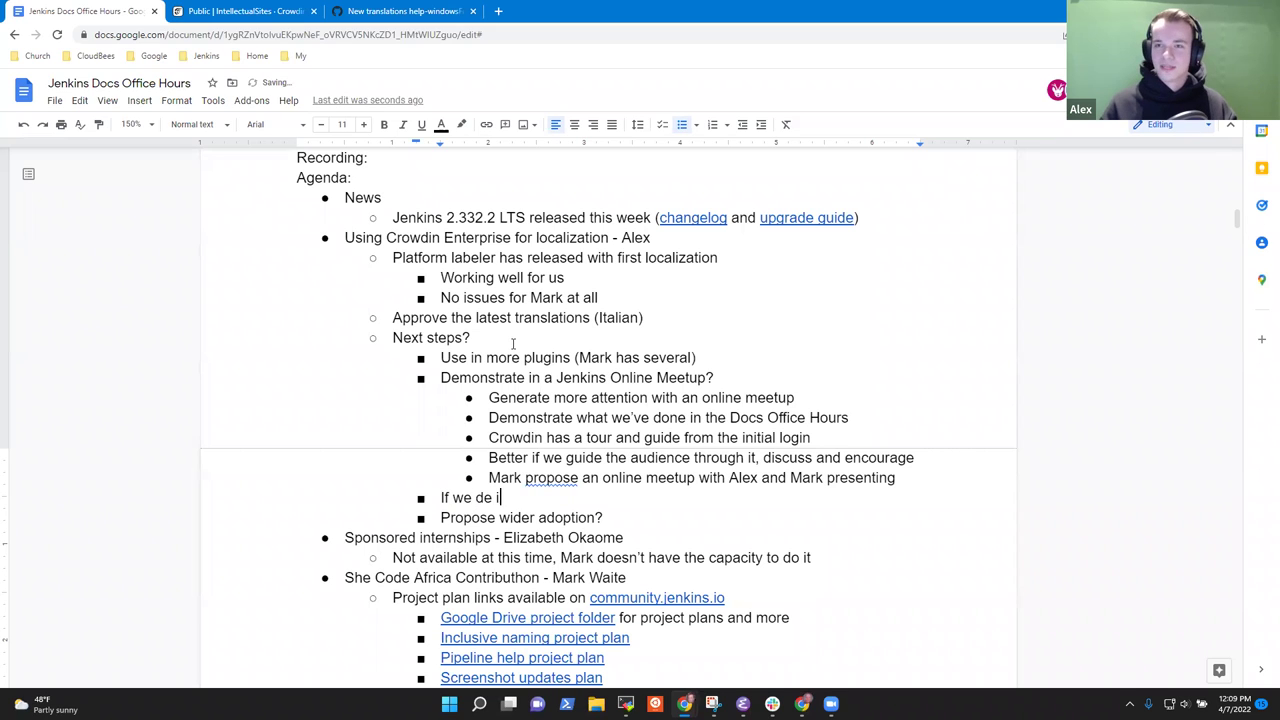
pyautogui.write('de to ')
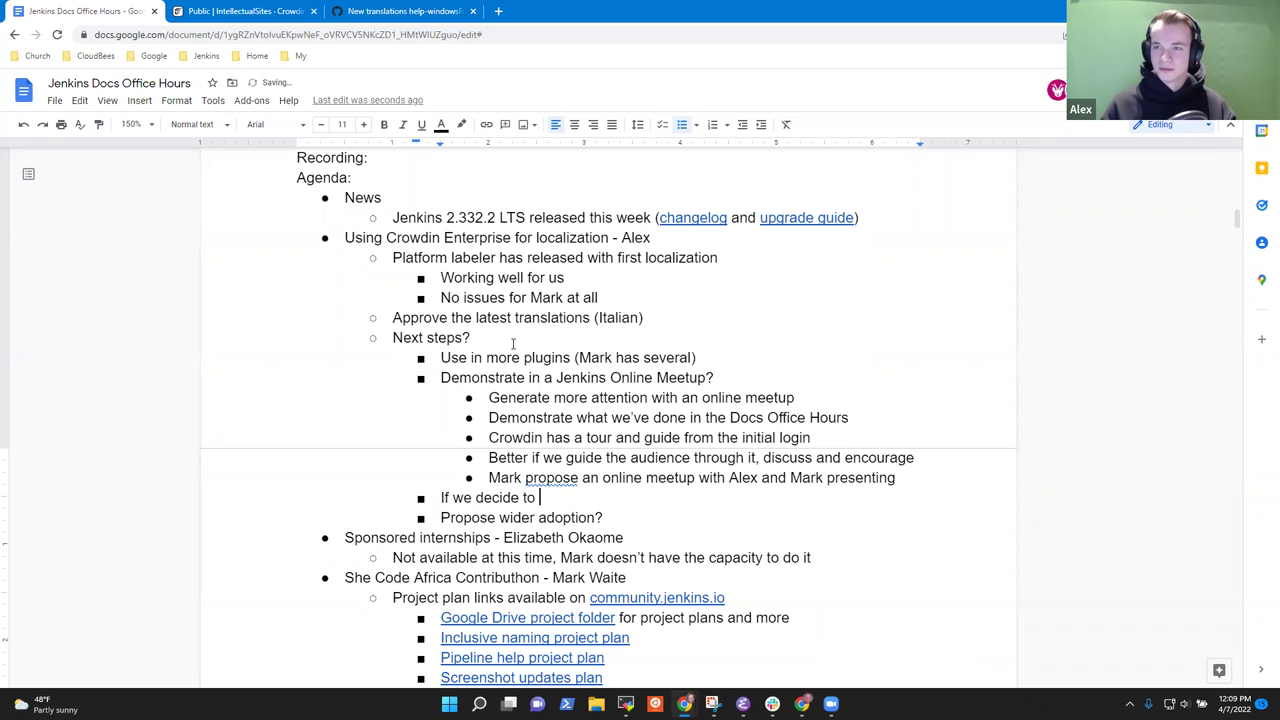
pyautogui.write('adopt it mor')
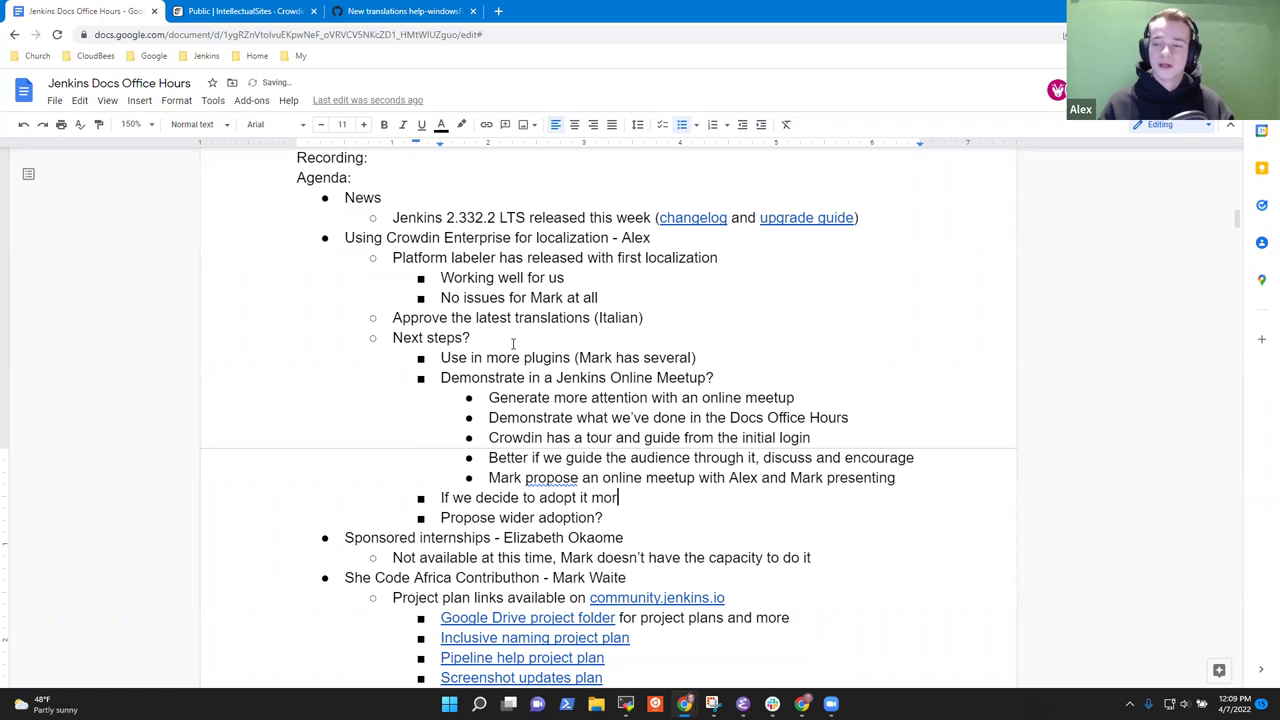
pyautogui.write('e broadly')
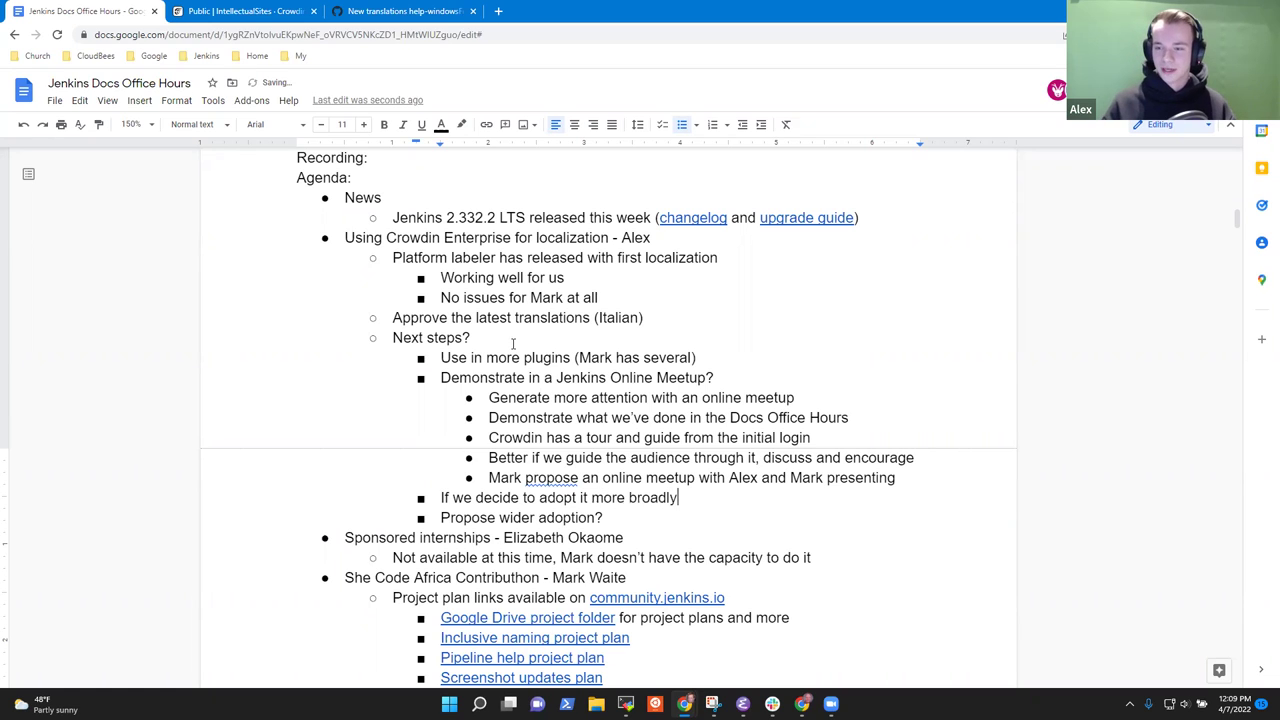
pyautogui.write(', request an open source license')
# Begin an indented sub-point 'They' under the license step.
pyautogui.press('Return')
pyautogui.press('Tab')
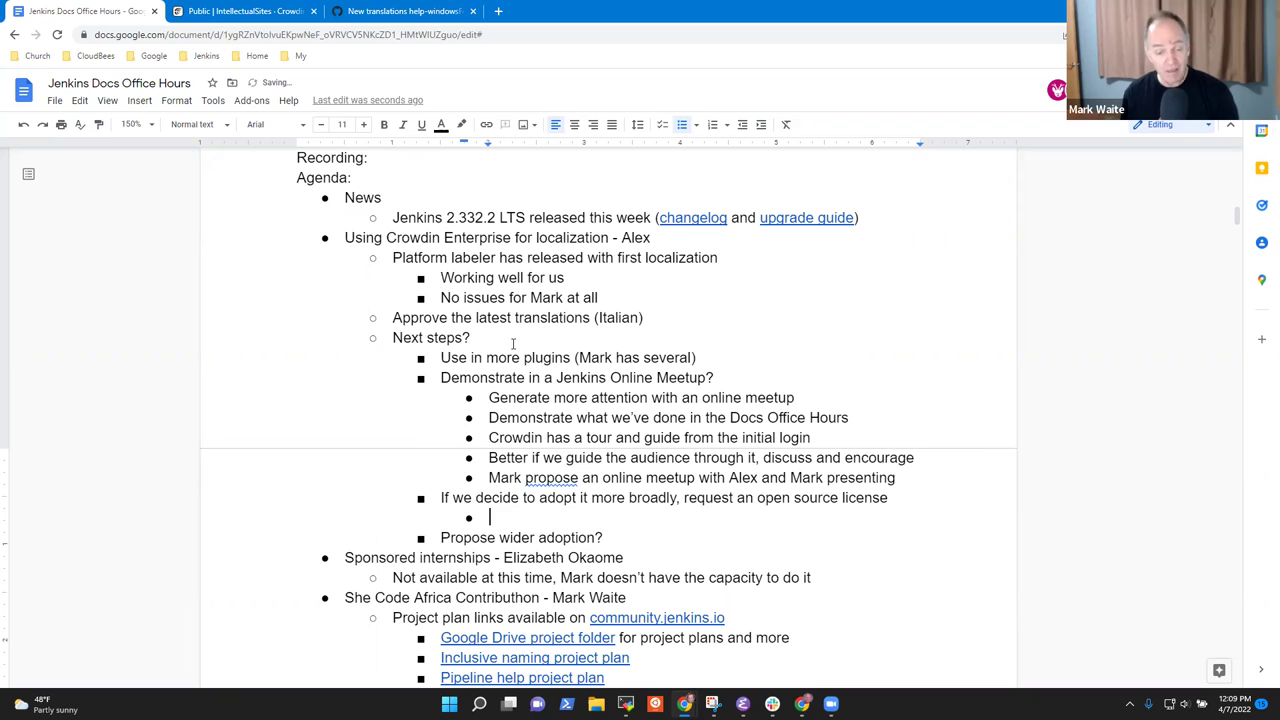
pyautogui.write('They')
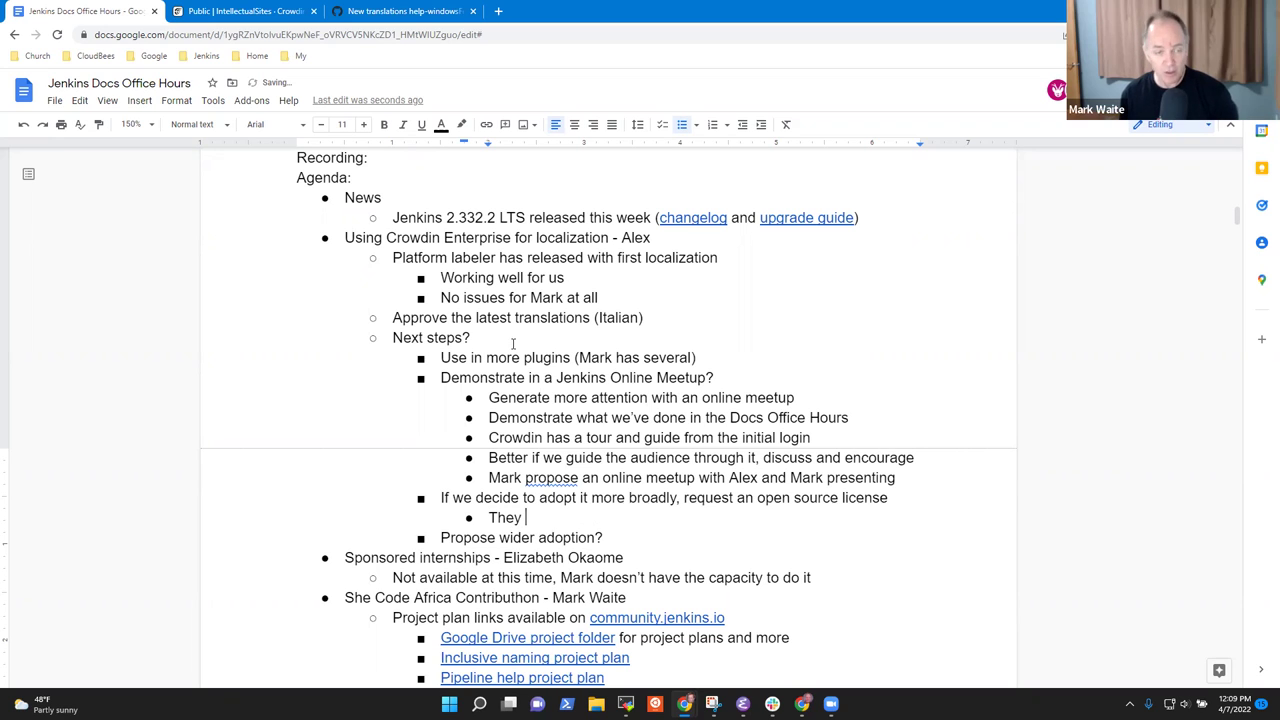
pyautogui.click(250, 11)
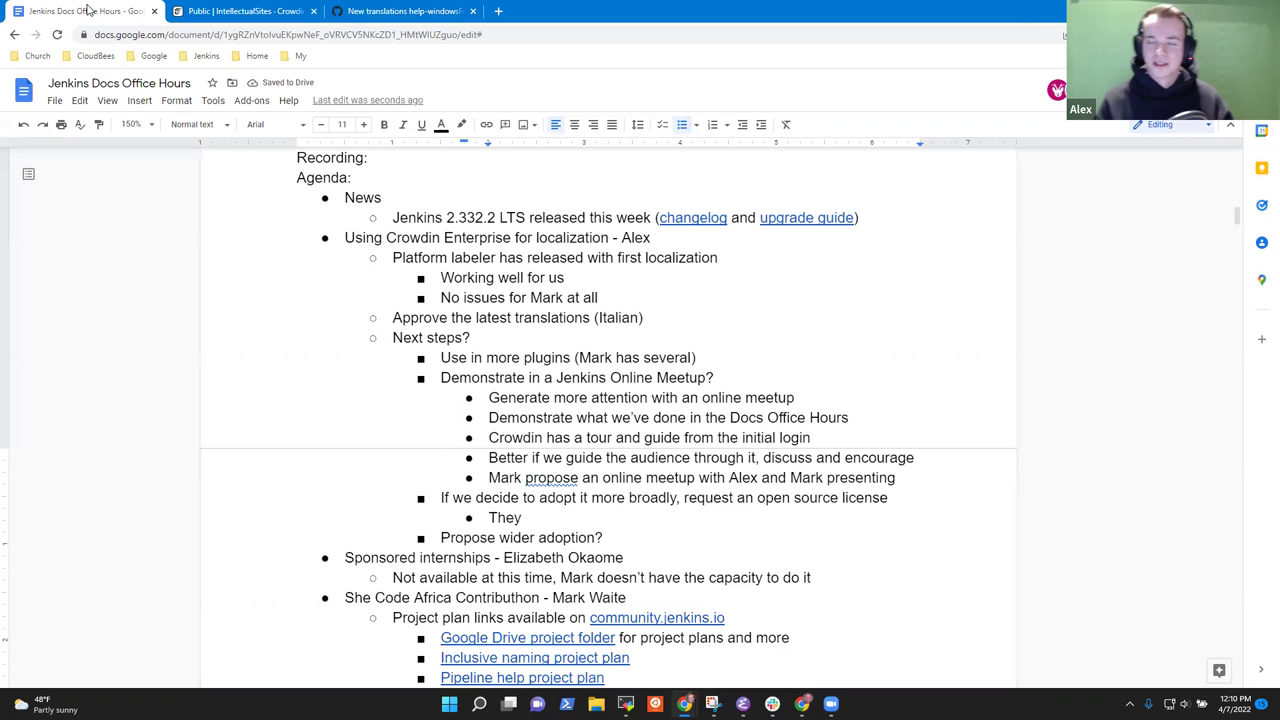
pyautogui.click(40, 11)
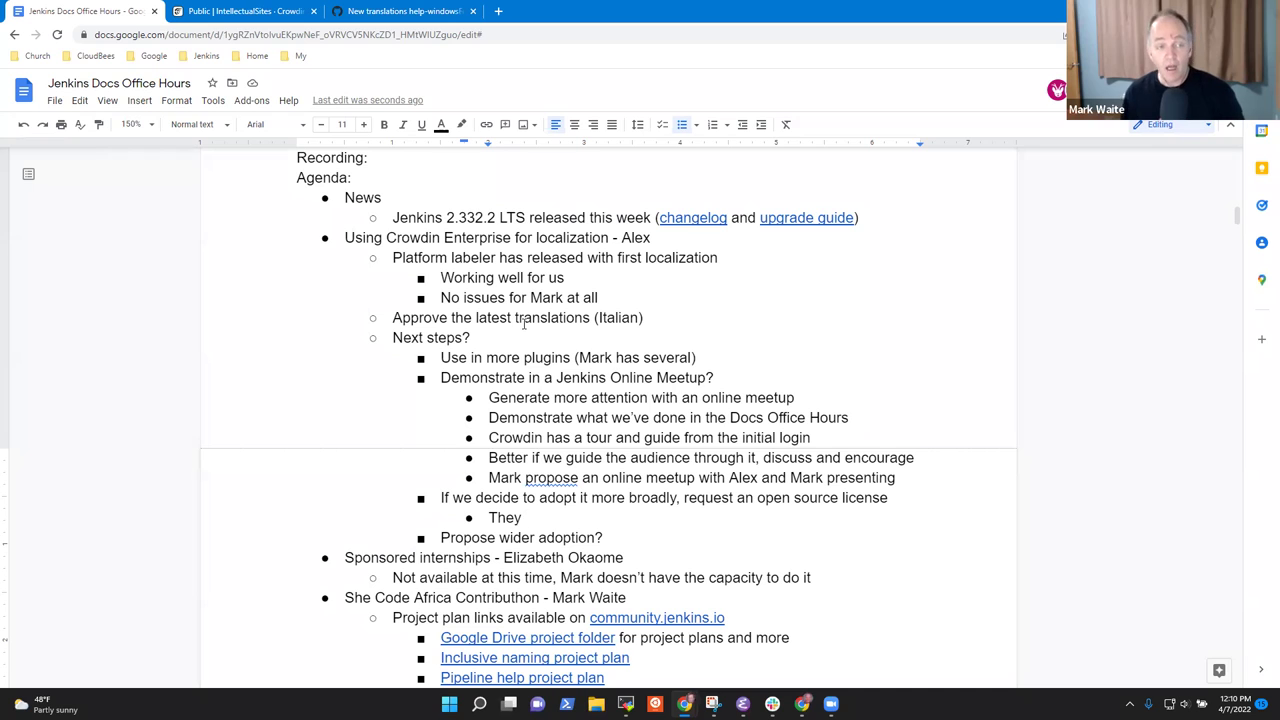
# Review the IntellectualSites public projects in Crowdin, then come back to the Office Hours notes.
pyautogui.click(238, 11)
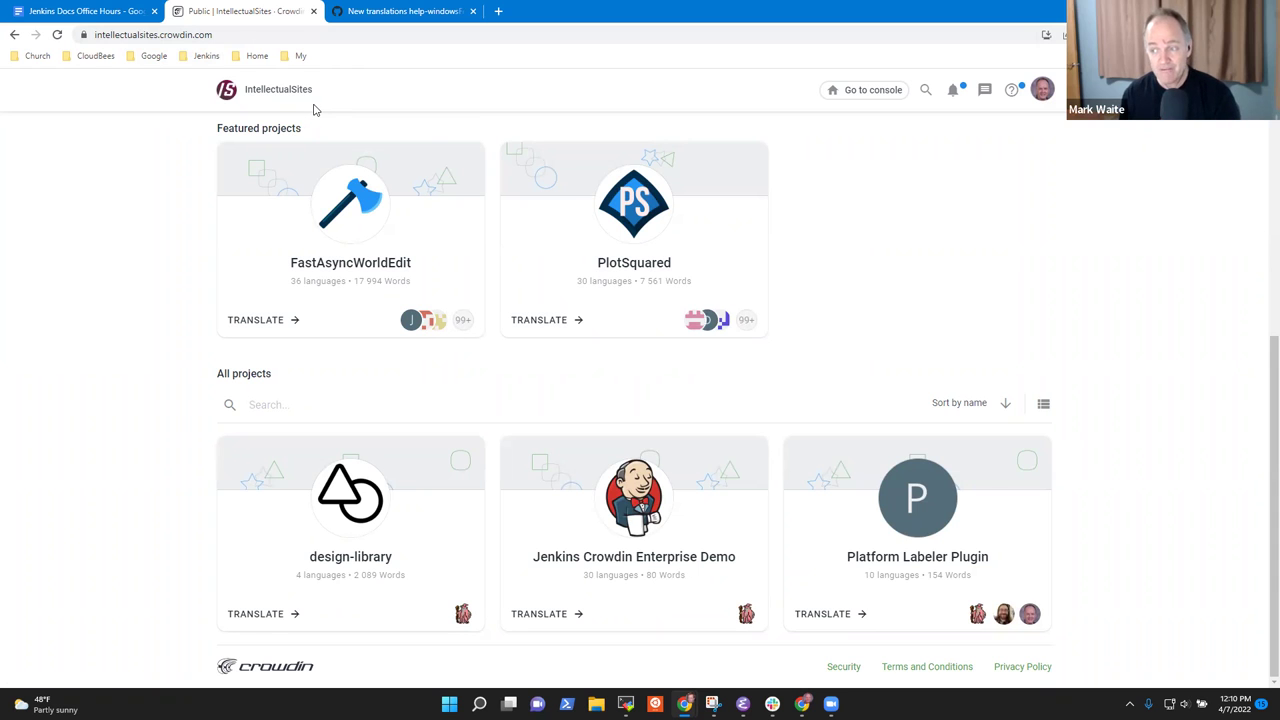
pyautogui.click(80, 11)
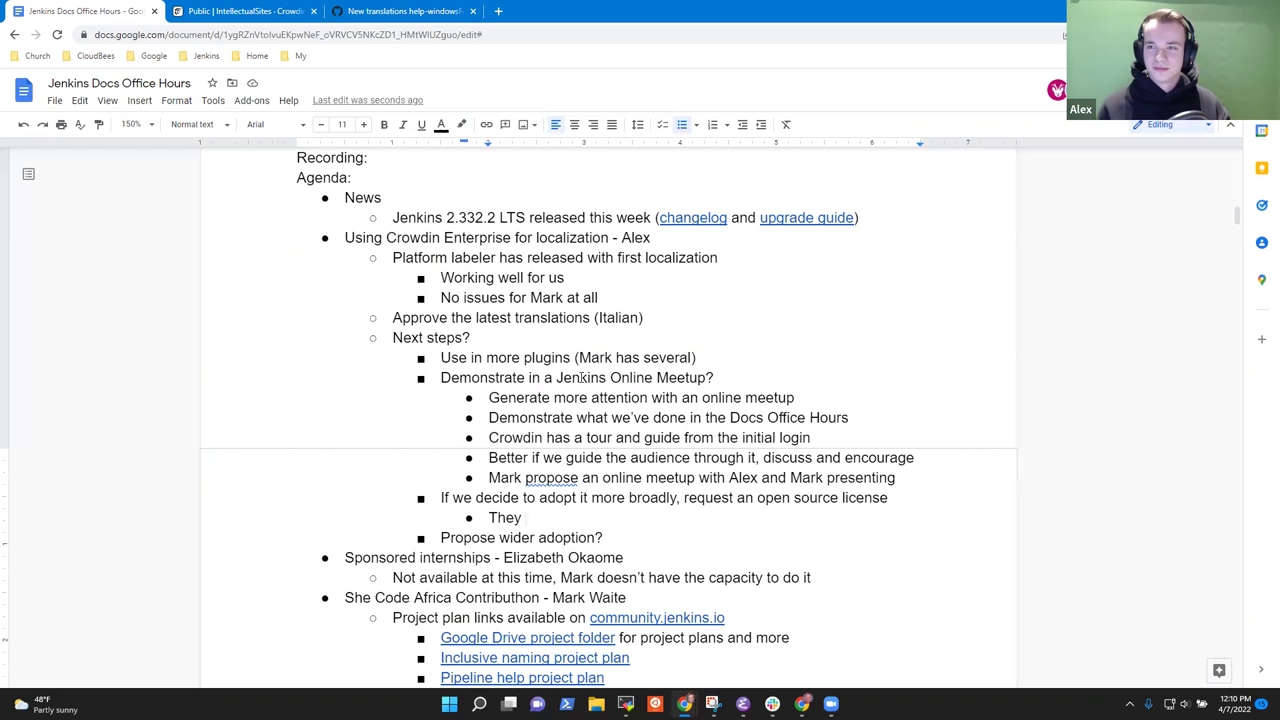
# Finish the license sub-bullet: 'They support CNAME records, so could use crowdin.jenkins.io'.
pyautogui.hotkey('shift', 'Home')
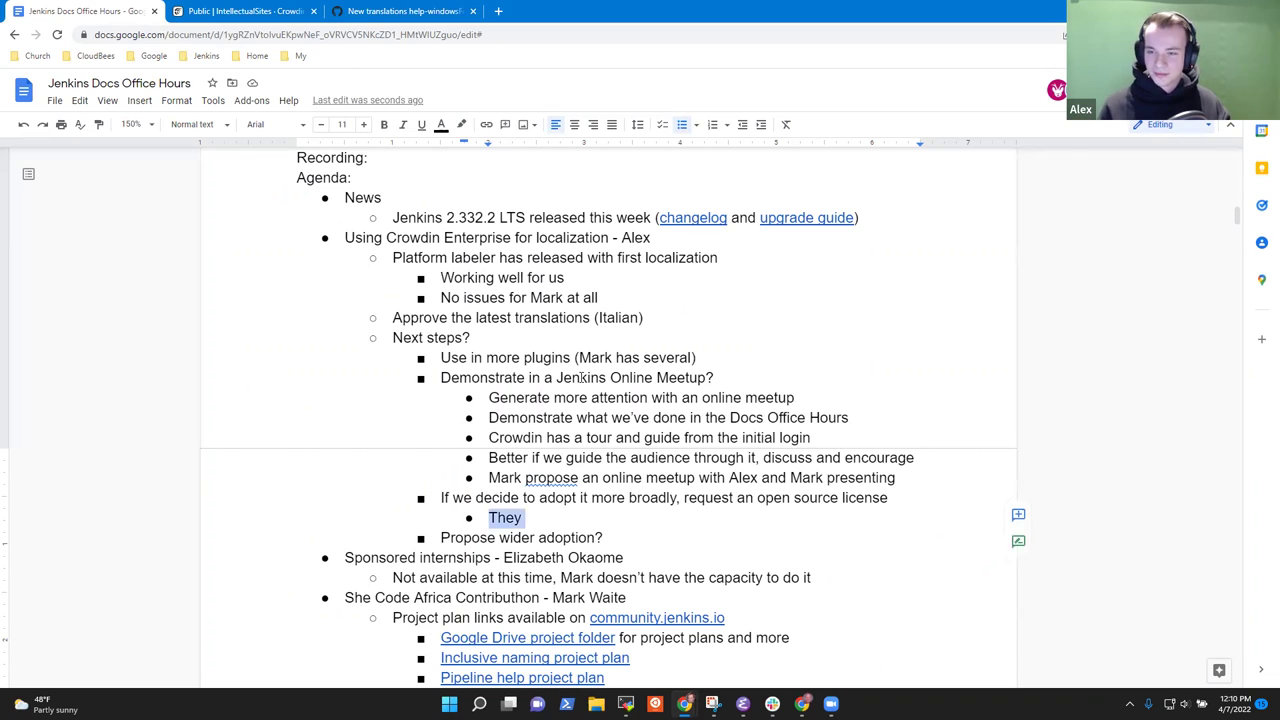
pyautogui.press('Right')
pyautogui.write('support  ')
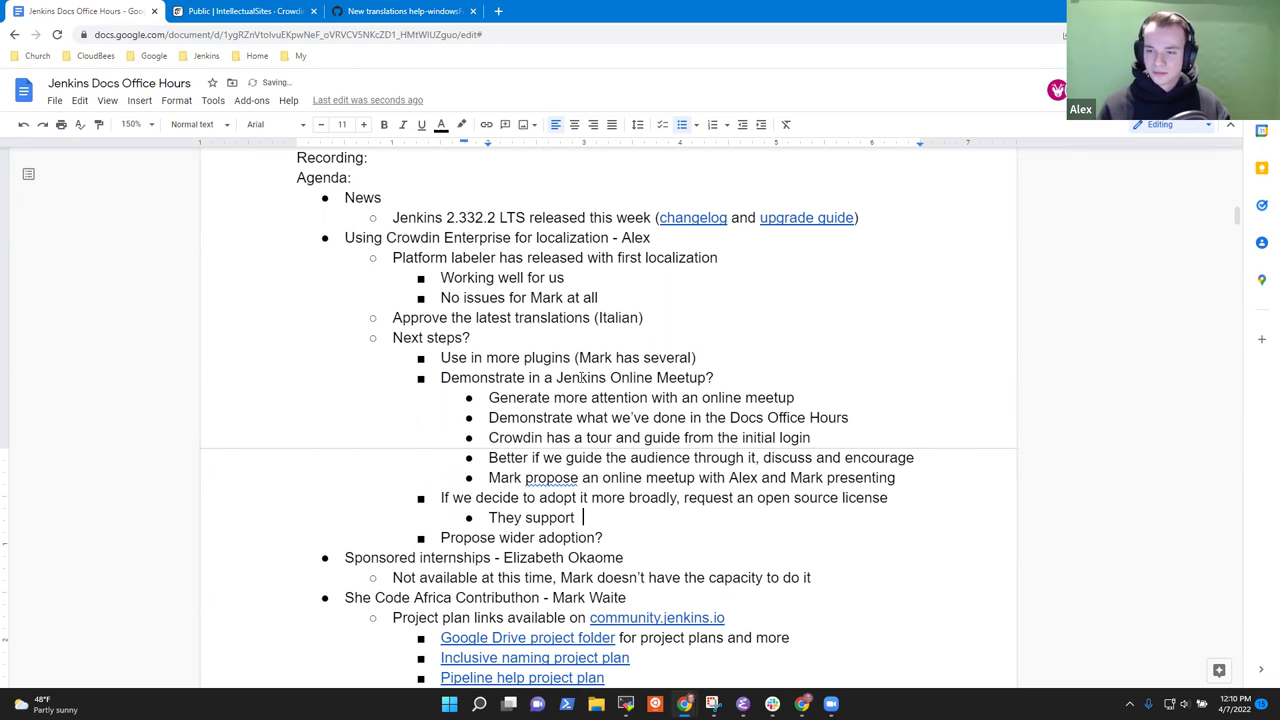
pyautogui.write('CNAME red')
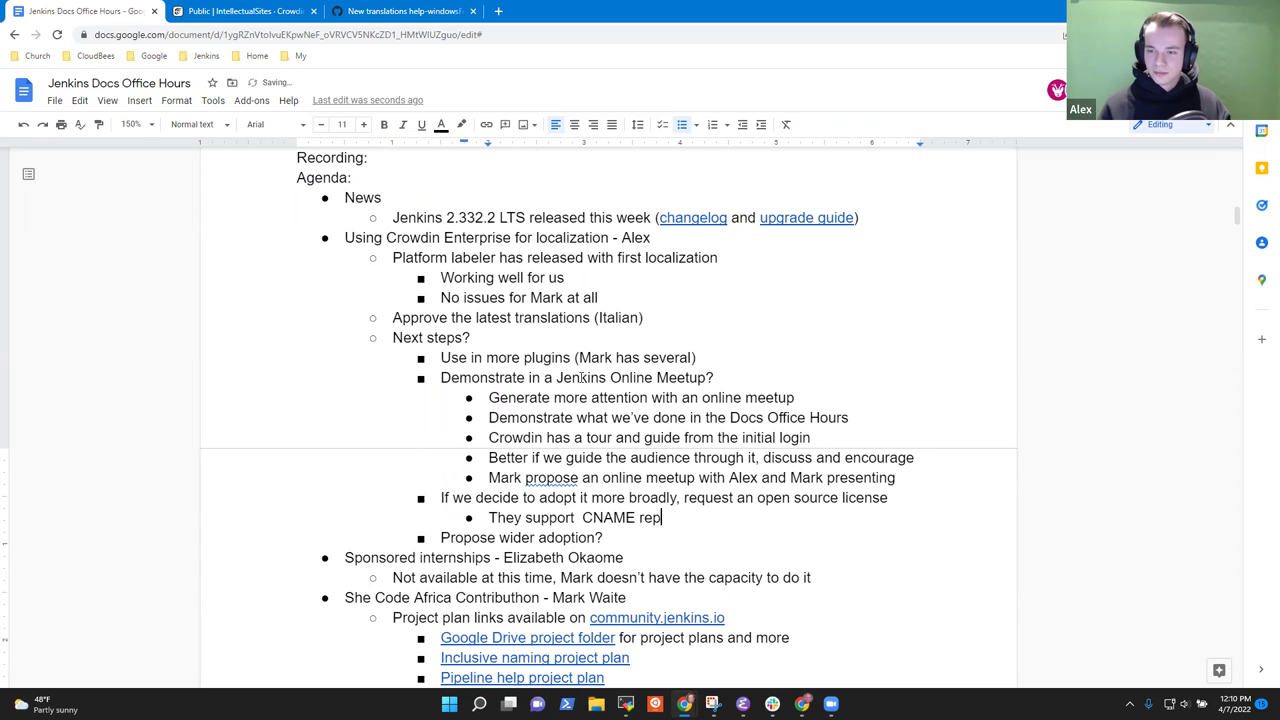
pyautogui.write('ords, so ')
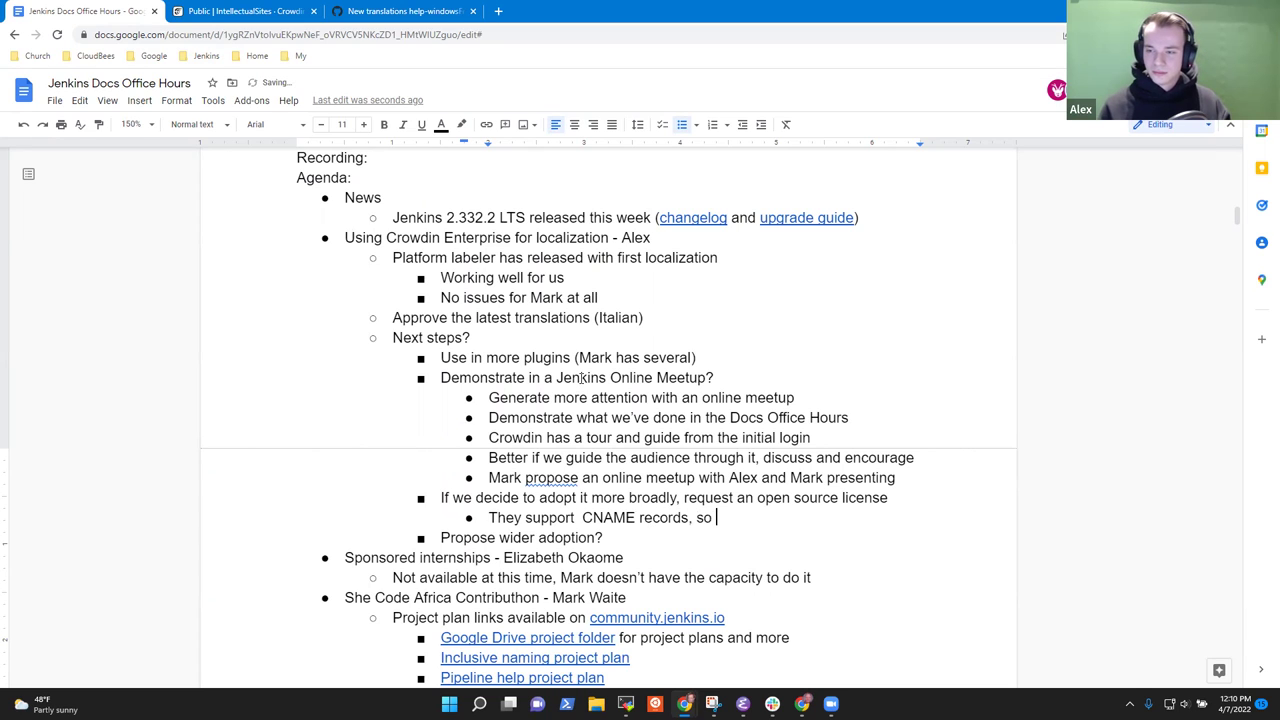
pyautogui.write('could use ')
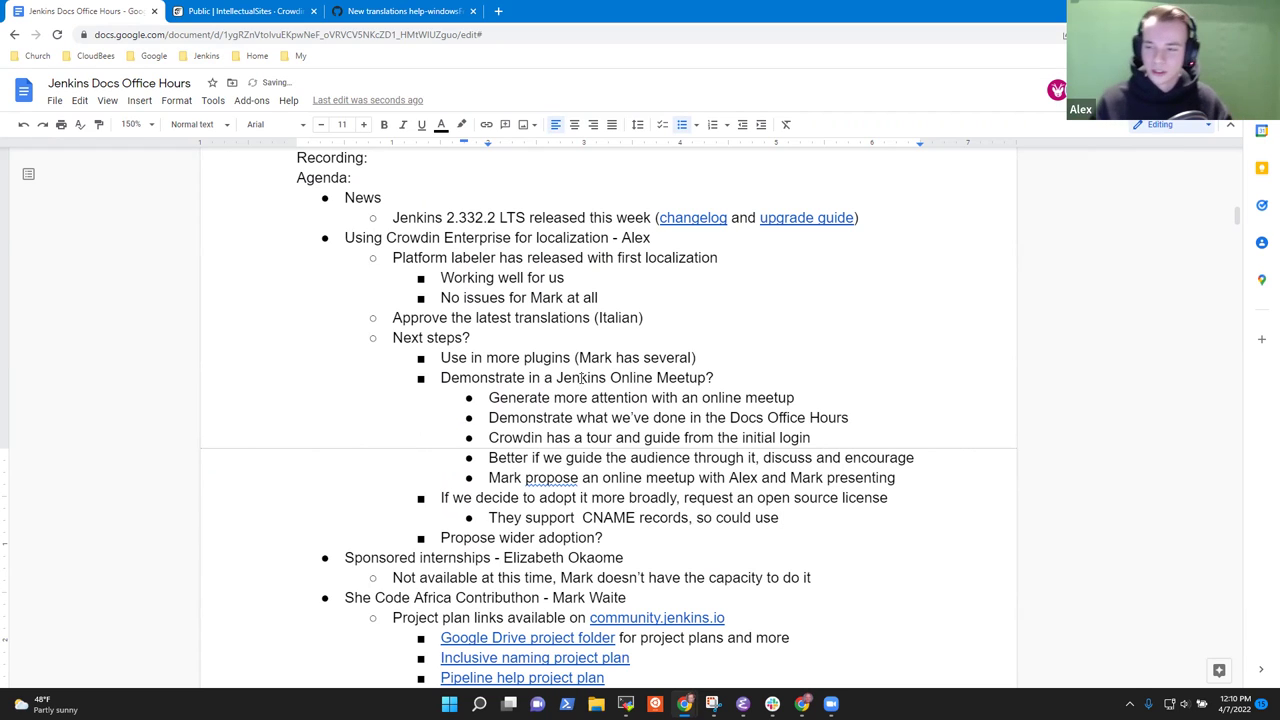
pyautogui.write('jenkins.')
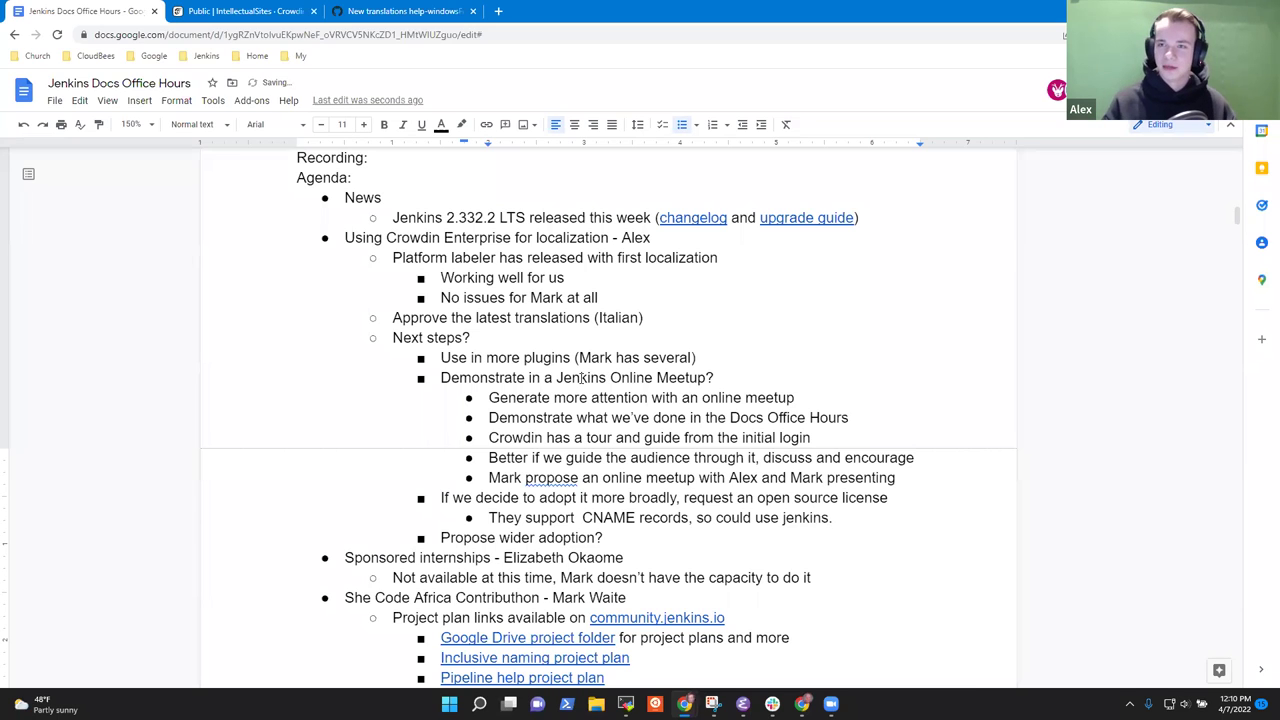
pyautogui.hotkey('ctrl', 'BackSpace')
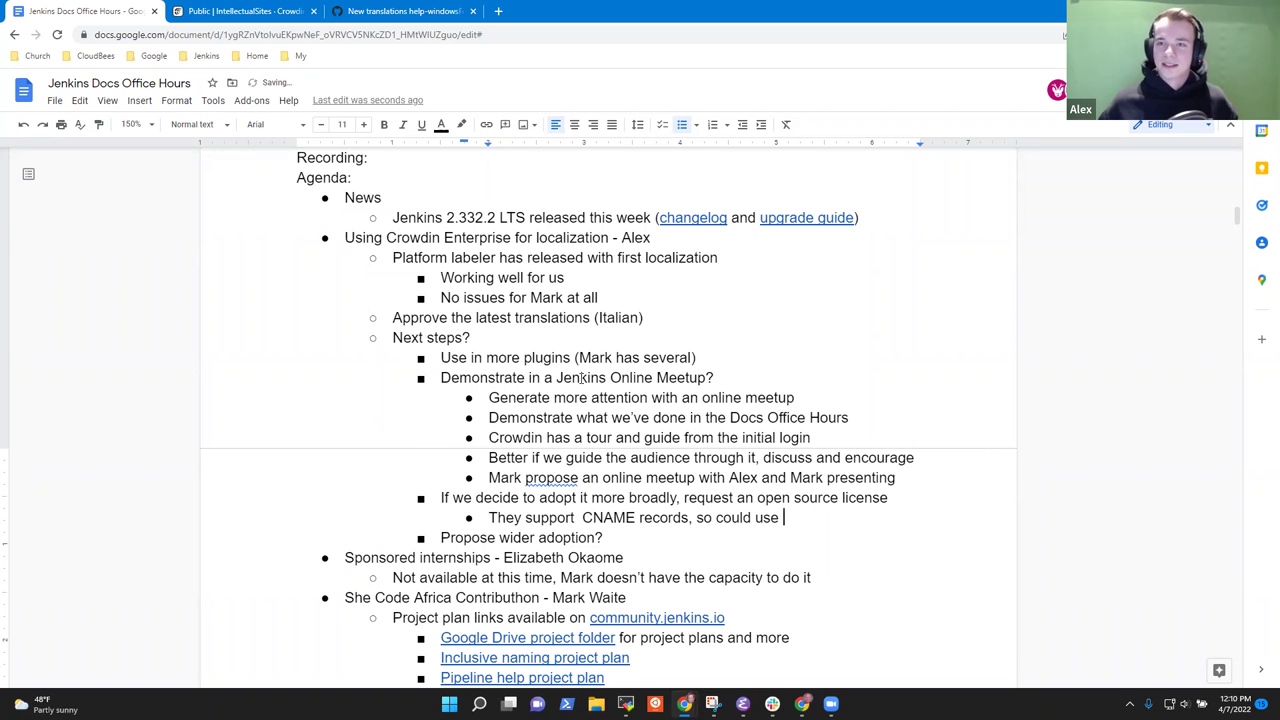
pyautogui.write('crowd')
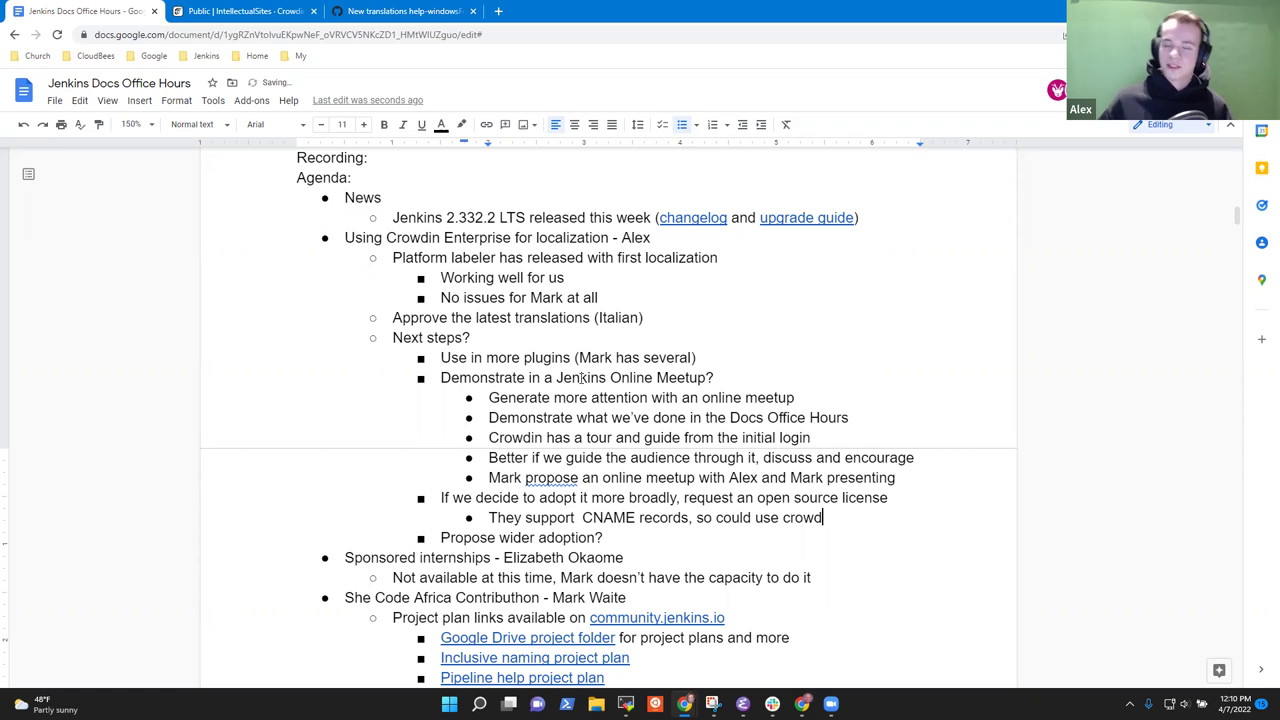
pyautogui.write('in.jenkisn.i')
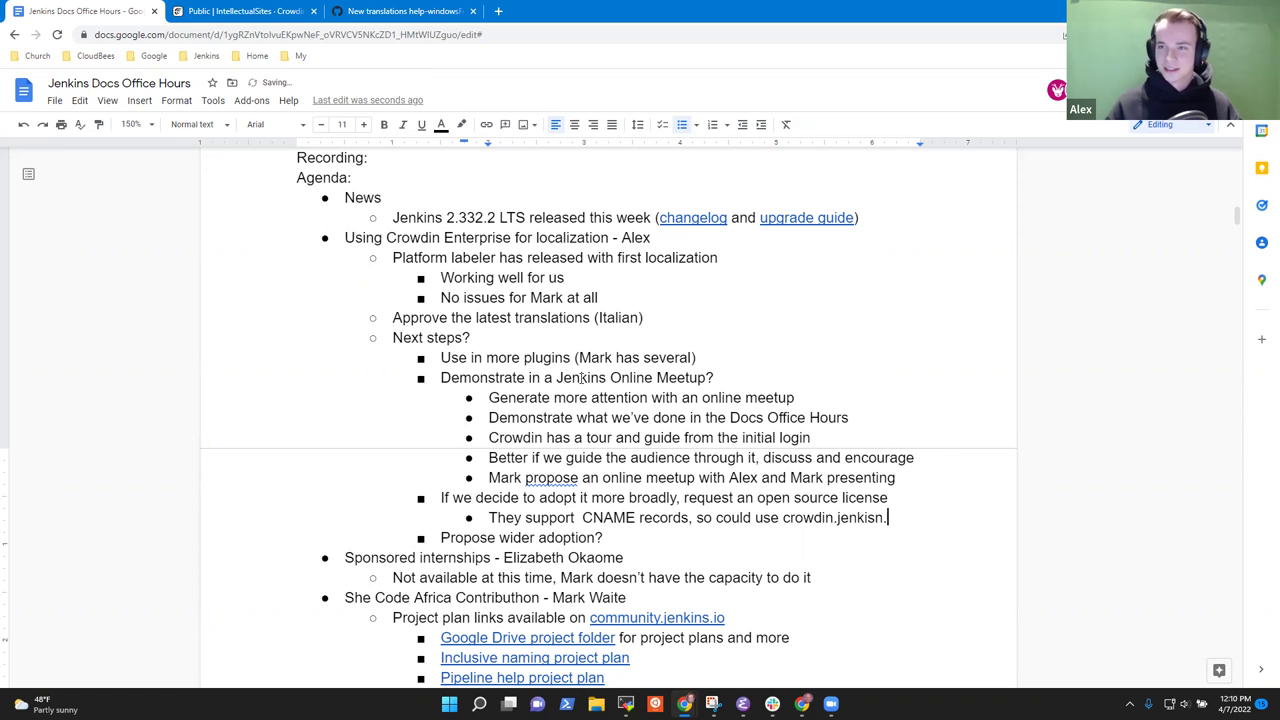
pyautogui.press('BackSpace')
pyautogui.press('BackSpace')
pyautogui.press('BackSpace')
pyautogui.press('BackSpace')
pyautogui.write('ns.io')
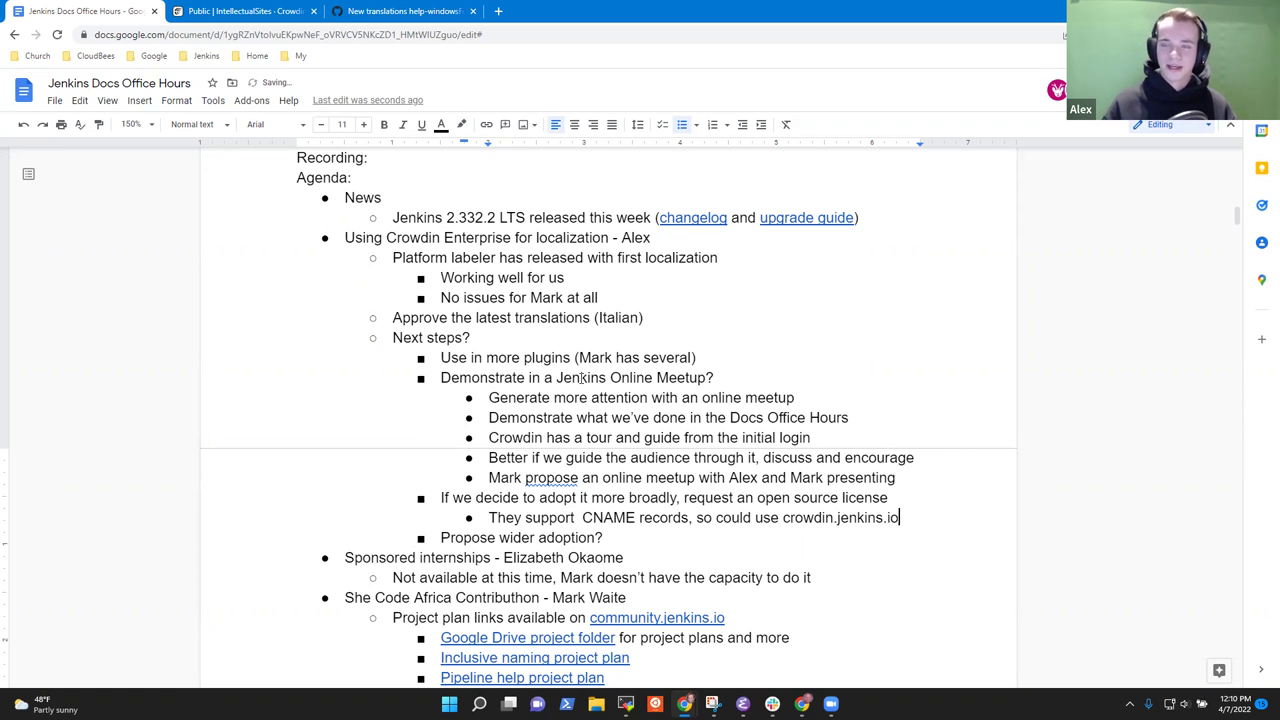
# Add the sub-bullet 'Better if get the open source license, then establish the site and use that in the demonstration'.
pyautogui.press('Return')
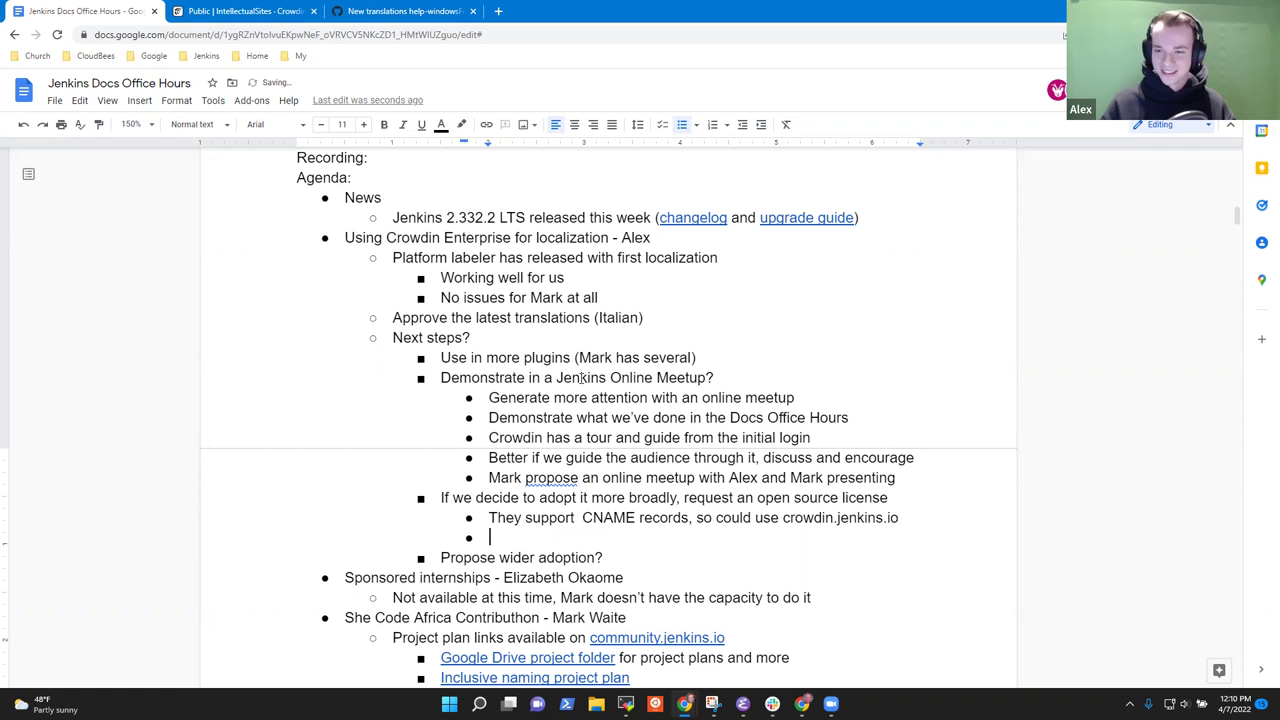
pyautogui.write('C')
pyautogui.press('BackSpace')
pyautogui.write('IF we')
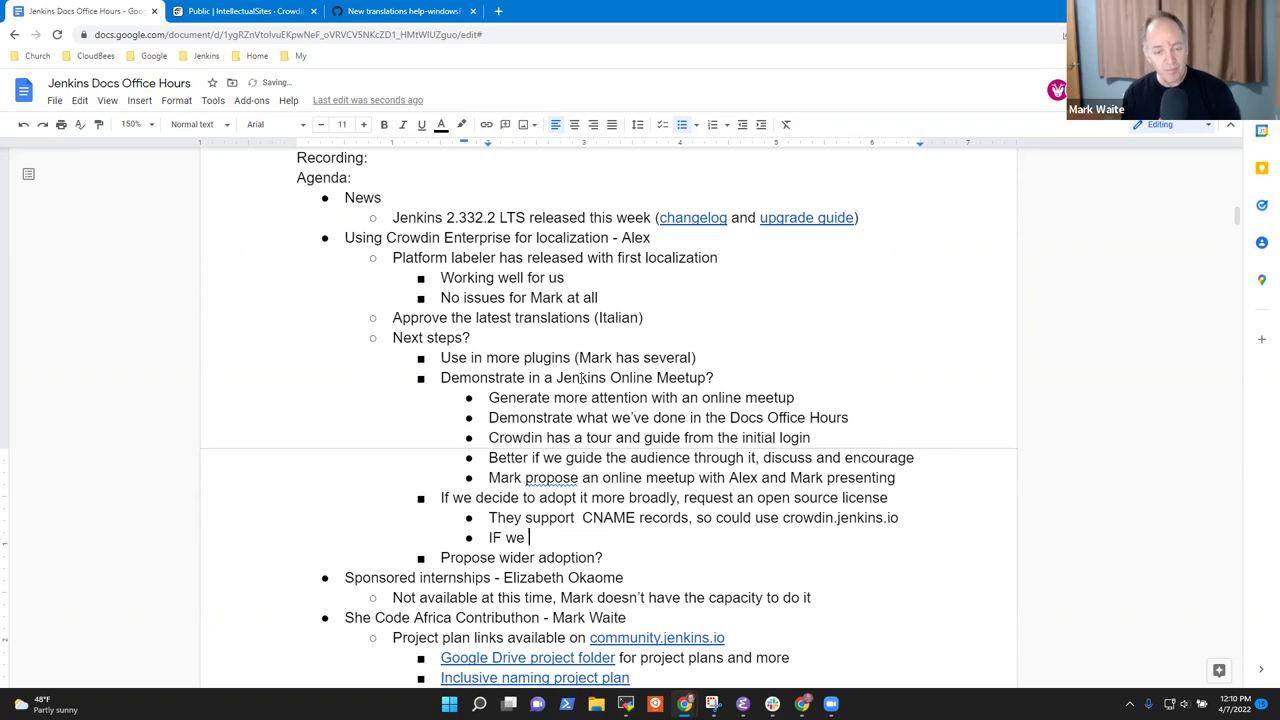
pyautogui.press('BackSpace')
pyautogui.press('BackSpace')
pyautogui.press('BackSpace')
pyautogui.press('BackSpace')
pyautogui.press('BackSpace')
pyautogui.press('BackSpace')
pyautogui.write('Better if ge')
pyautogui.press('BackSpace')
pyautogui.press('BackSpace')
pyautogui.write('get the open source license, thenm')
pyautogui.press('BackSpace')
pyautogui.press('BackSpace')
pyautogui.write('estabil')
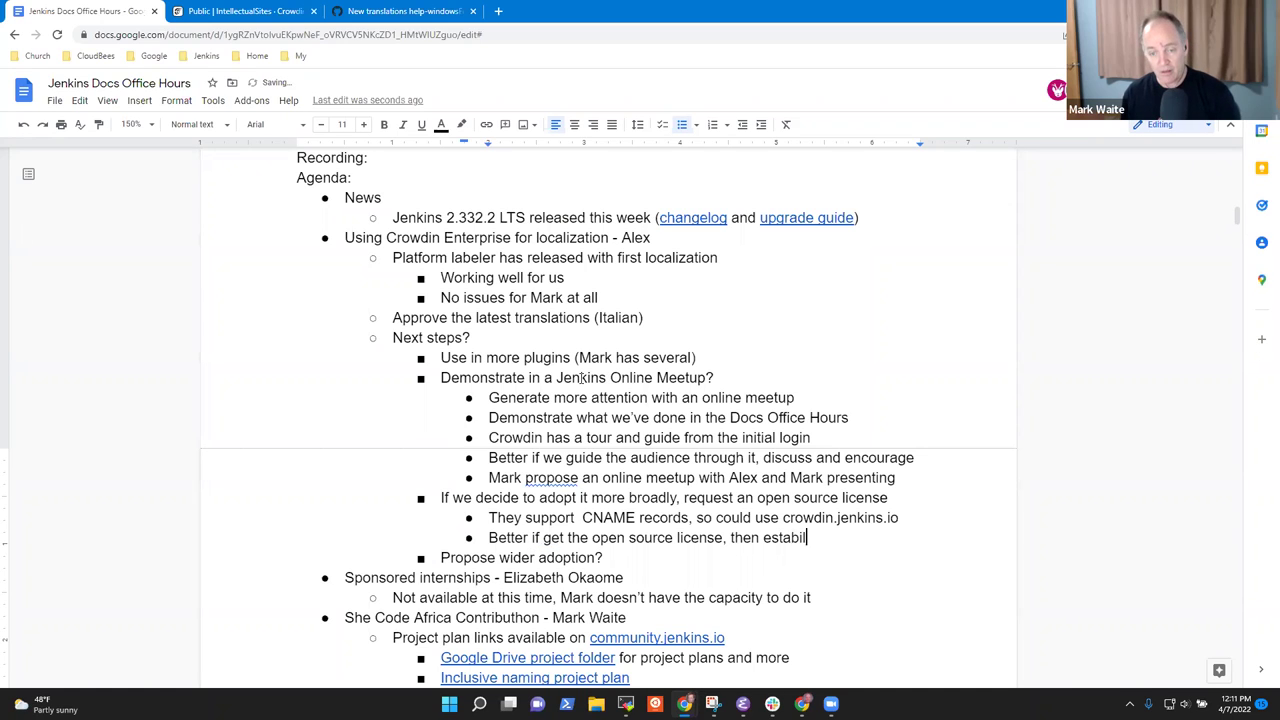
pyautogui.press('BackSpace')
pyautogui.press('BackSpace')
pyautogui.write('lish the ')
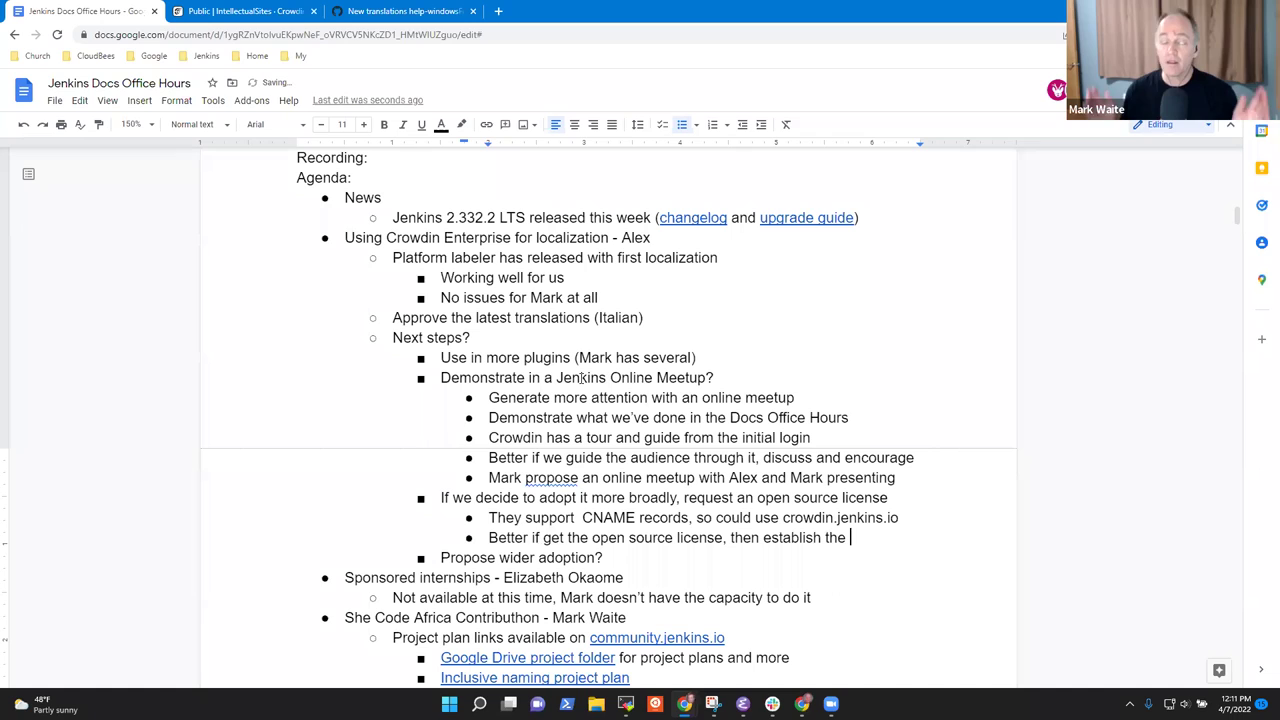
pyautogui.write('site ')
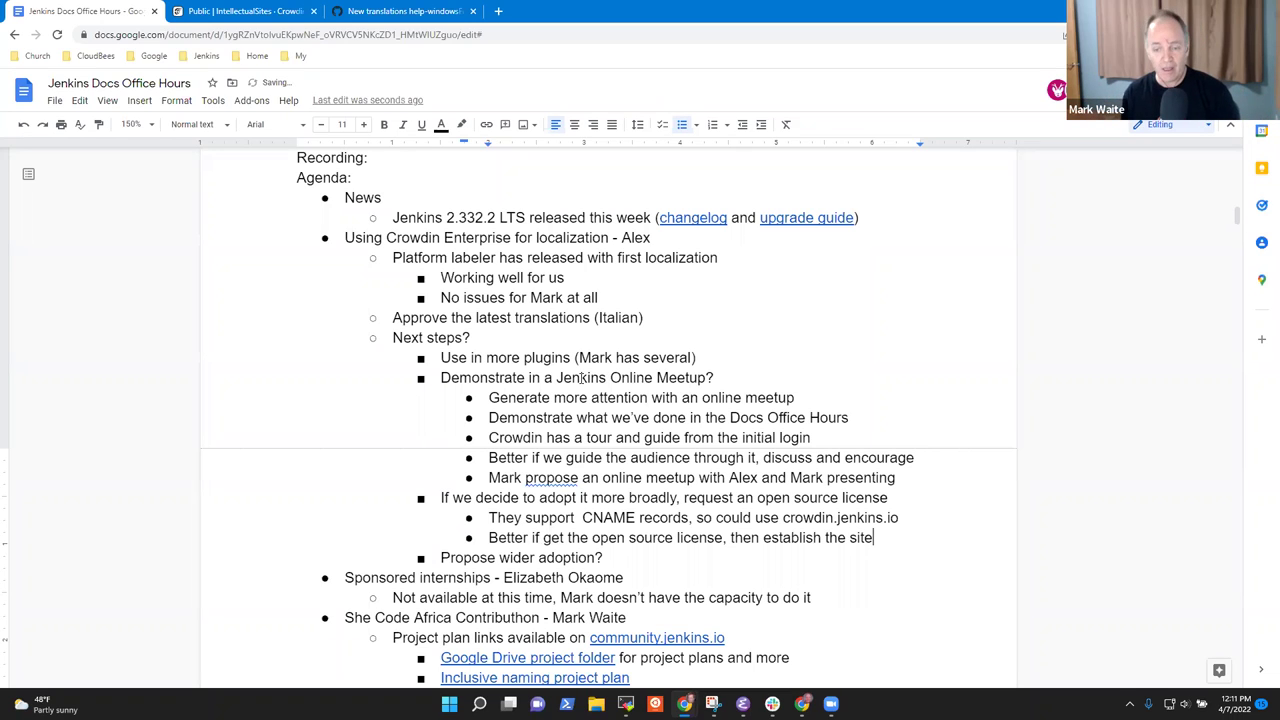
pyautogui.write('and use that in the demonstration')
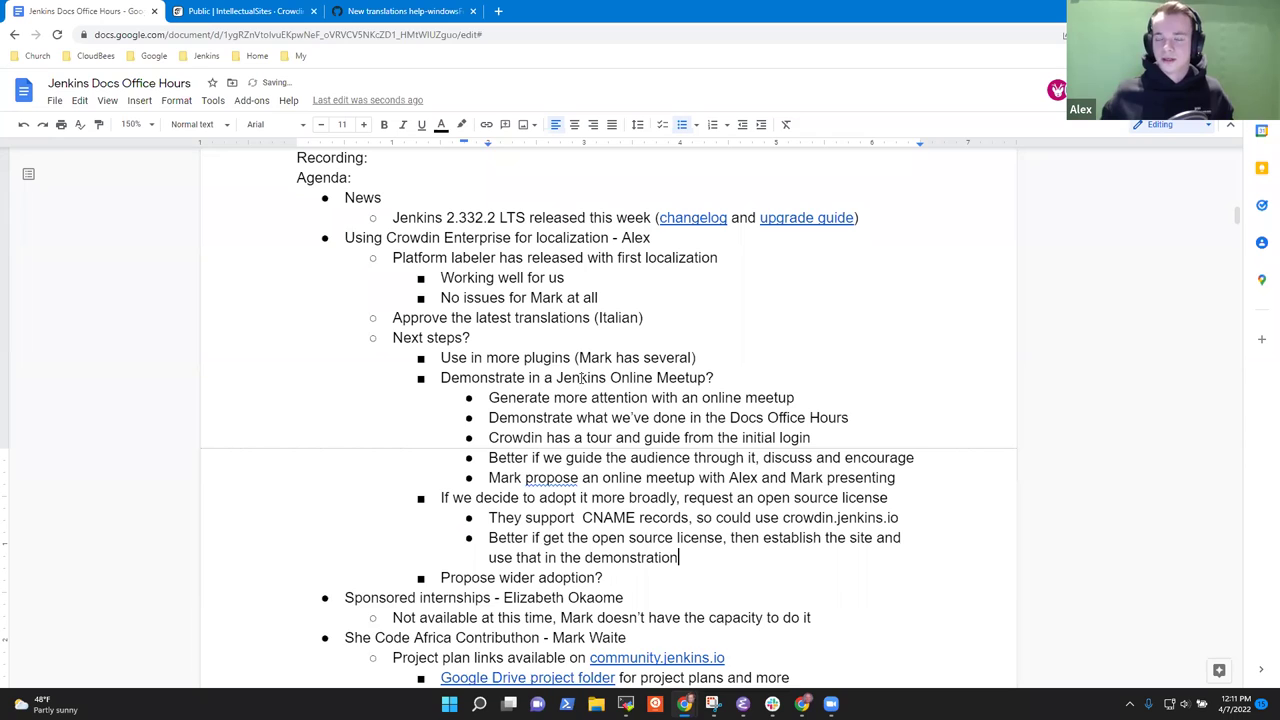
pyautogui.press('Return')
pyautogui.hotkey('shift', 'Tab')
# Add the next step 'Integrate design library in the process, show'.
pyautogui.write('Integrate design library')
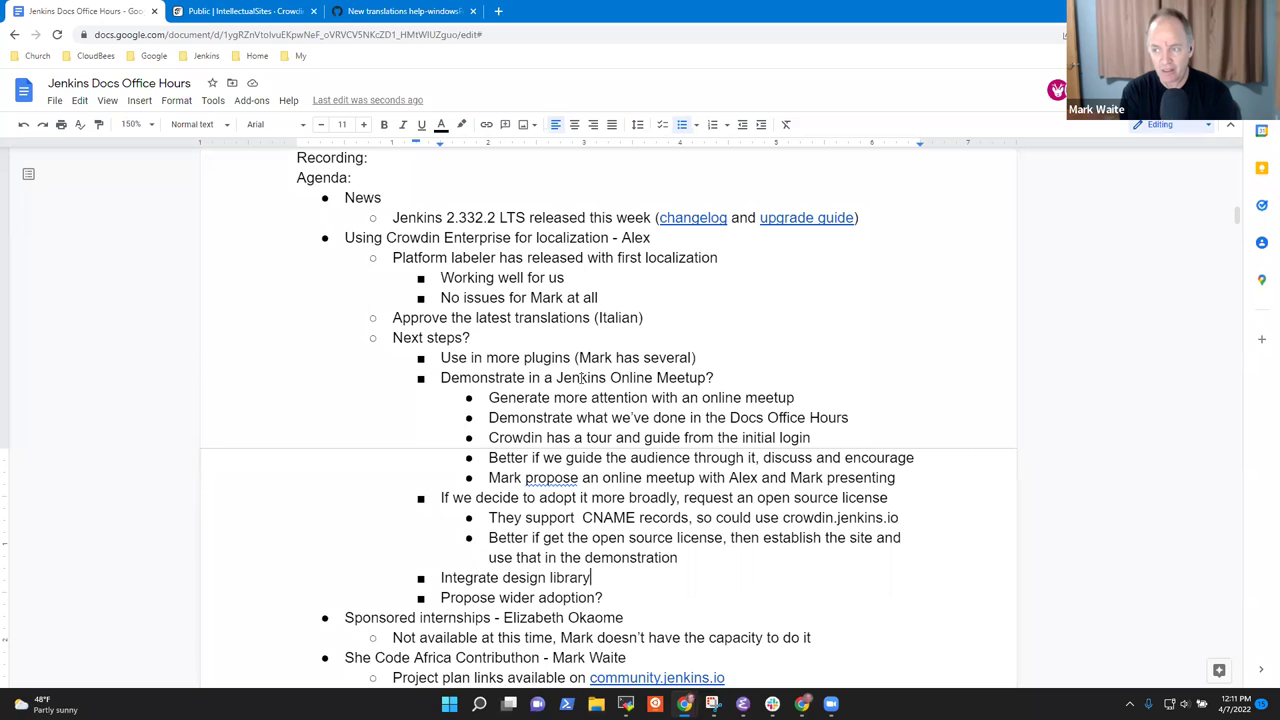
pyautogui.write('in tha')
pyautogui.press('BackSpace')
pyautogui.press('BackSpace')
pyautogui.press('BackSpace')
pyautogui.press('BackSpace')
pyautogui.press('BackSpace')
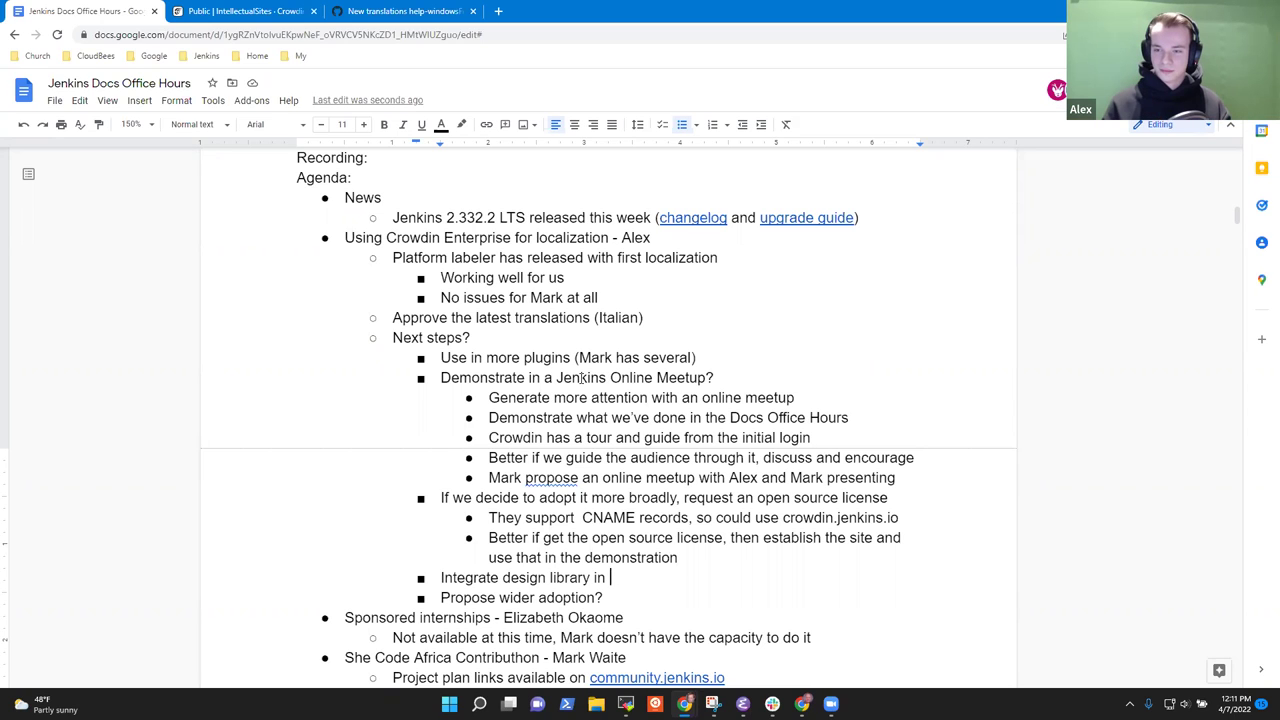
pyautogui.write('the ')
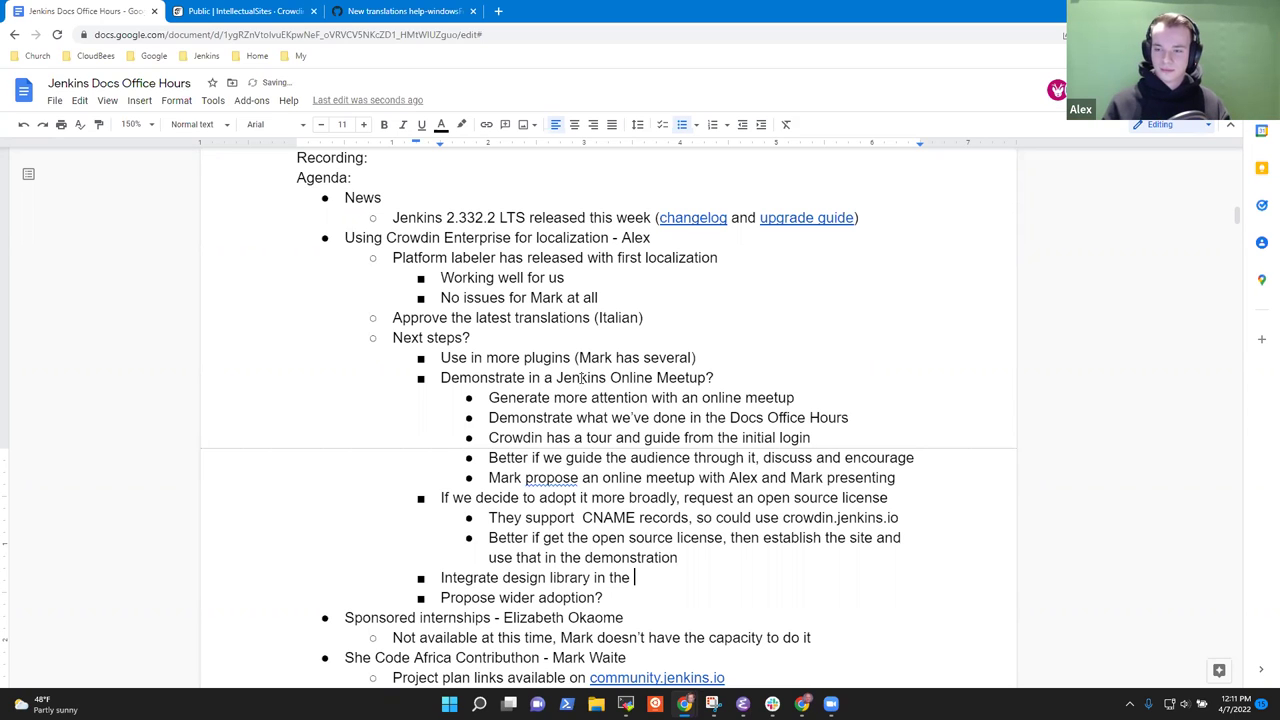
pyautogui.write(' process, show')
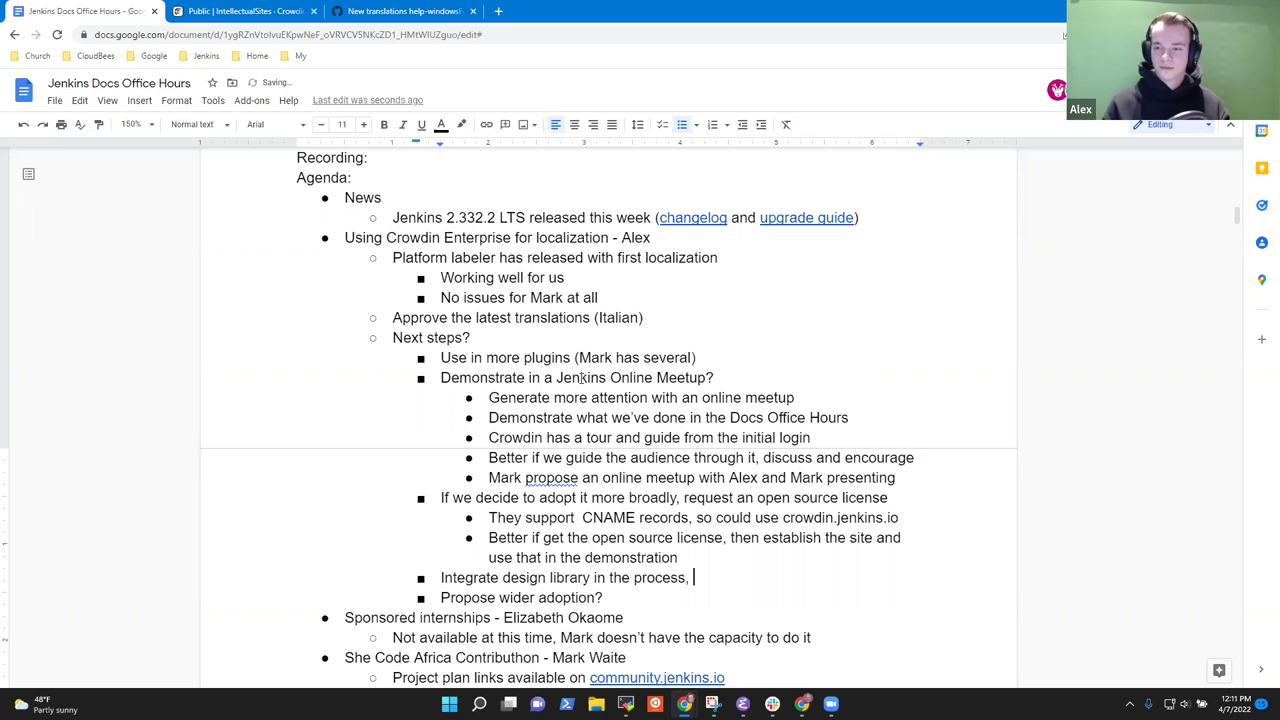
pyautogui.press('BackSpace')
pyautogui.press('BackSpace')
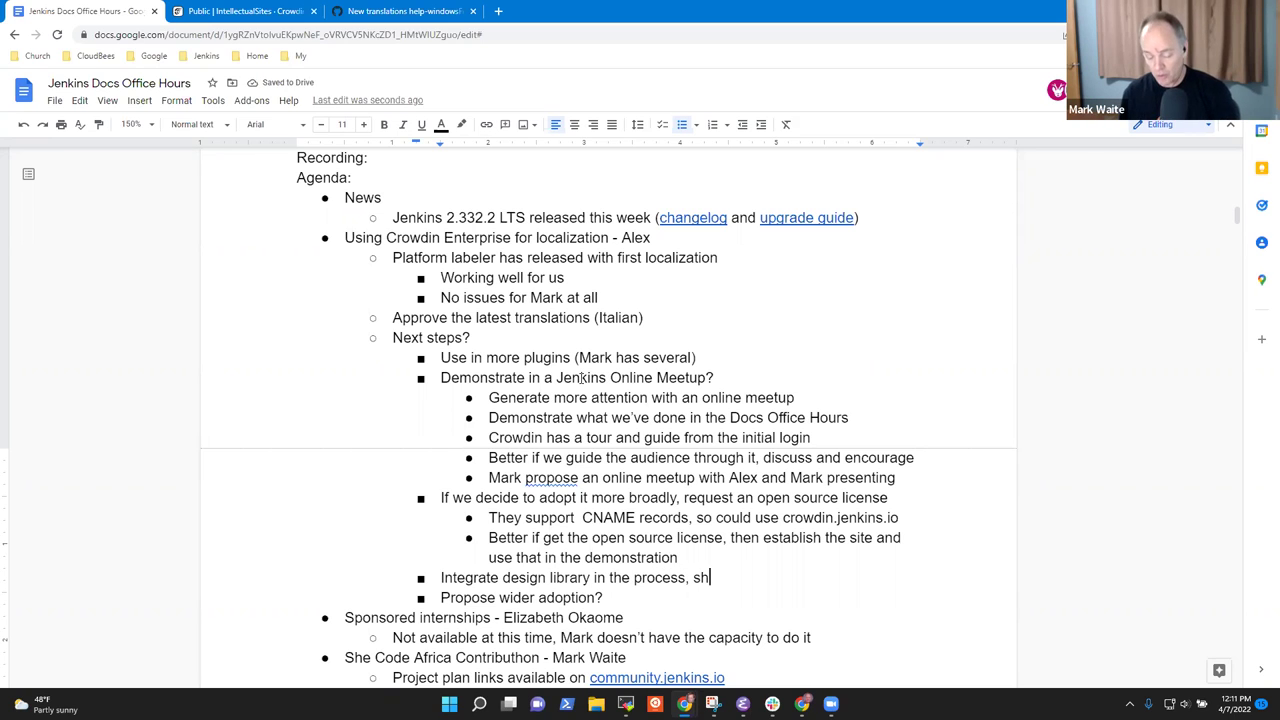
pyautogui.write('ow')
# Nest a sub-point about including a collaborator in the demo so he can release the plugin.
pyautogui.press('Return')
pyautogui.press('Tab')
pyautogui.write('Include Tim in the demo')
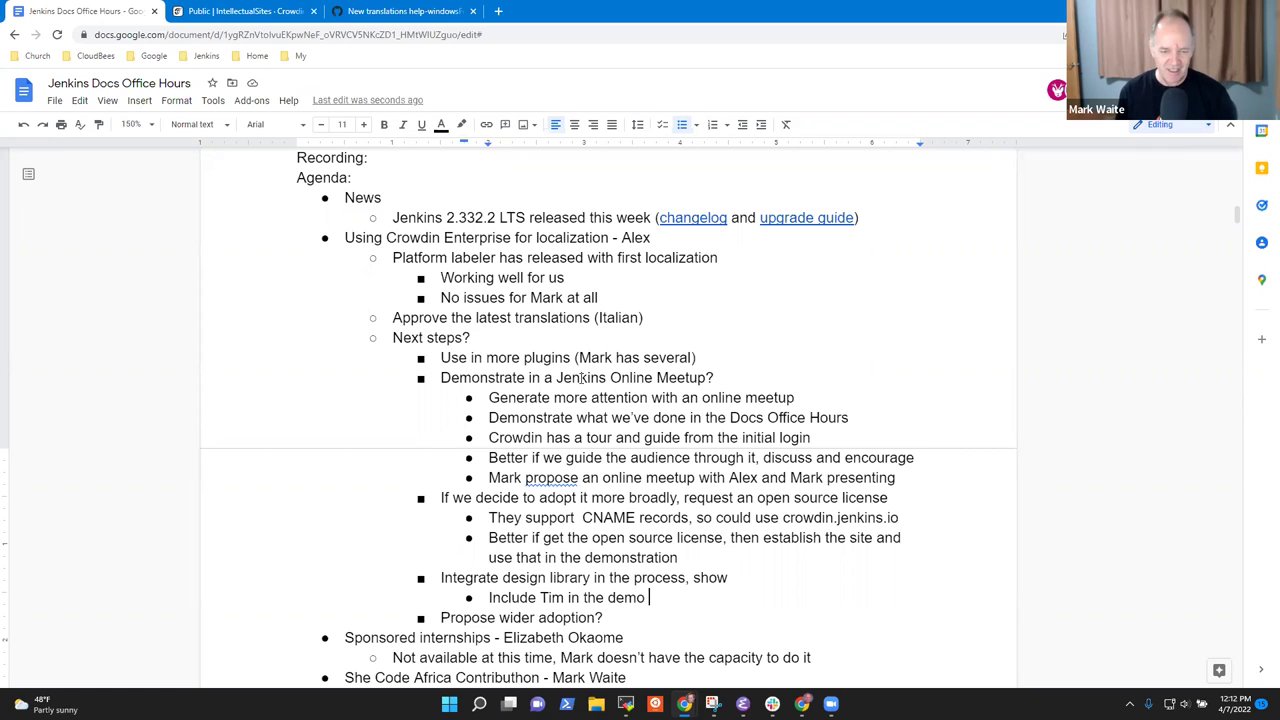
pyautogui.write('and he c')
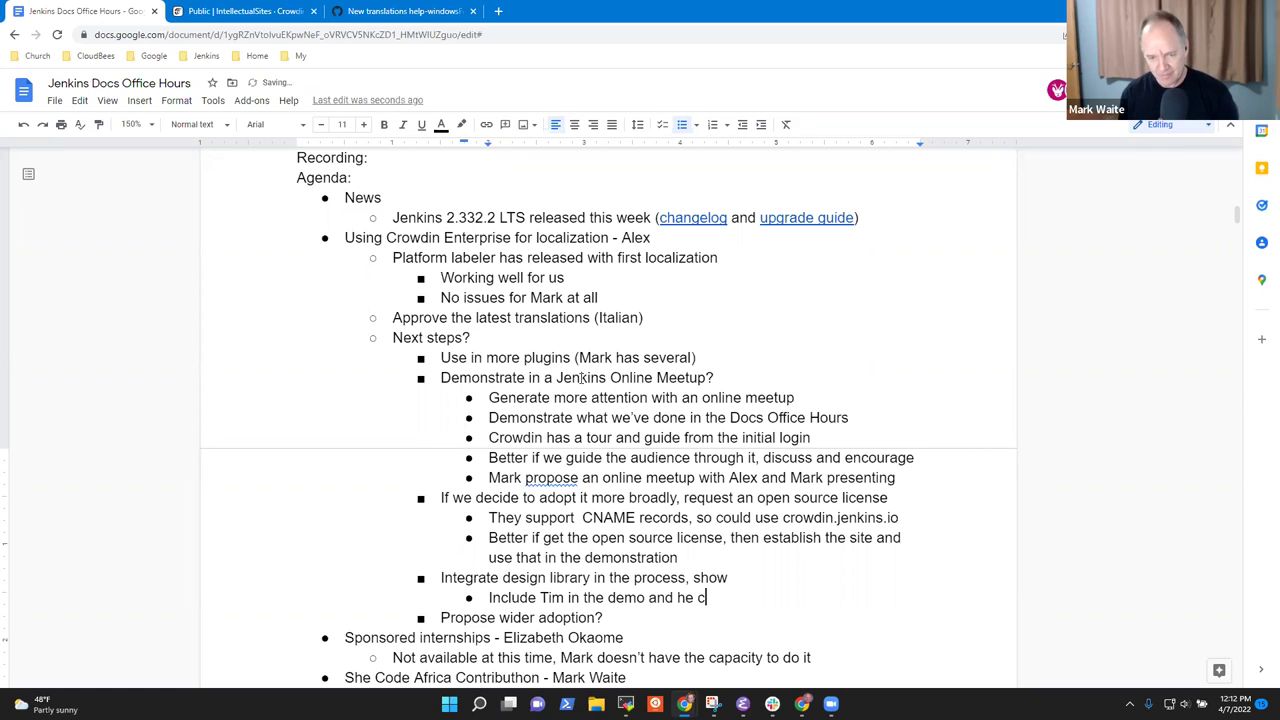
pyautogui.write('an release the plugin')
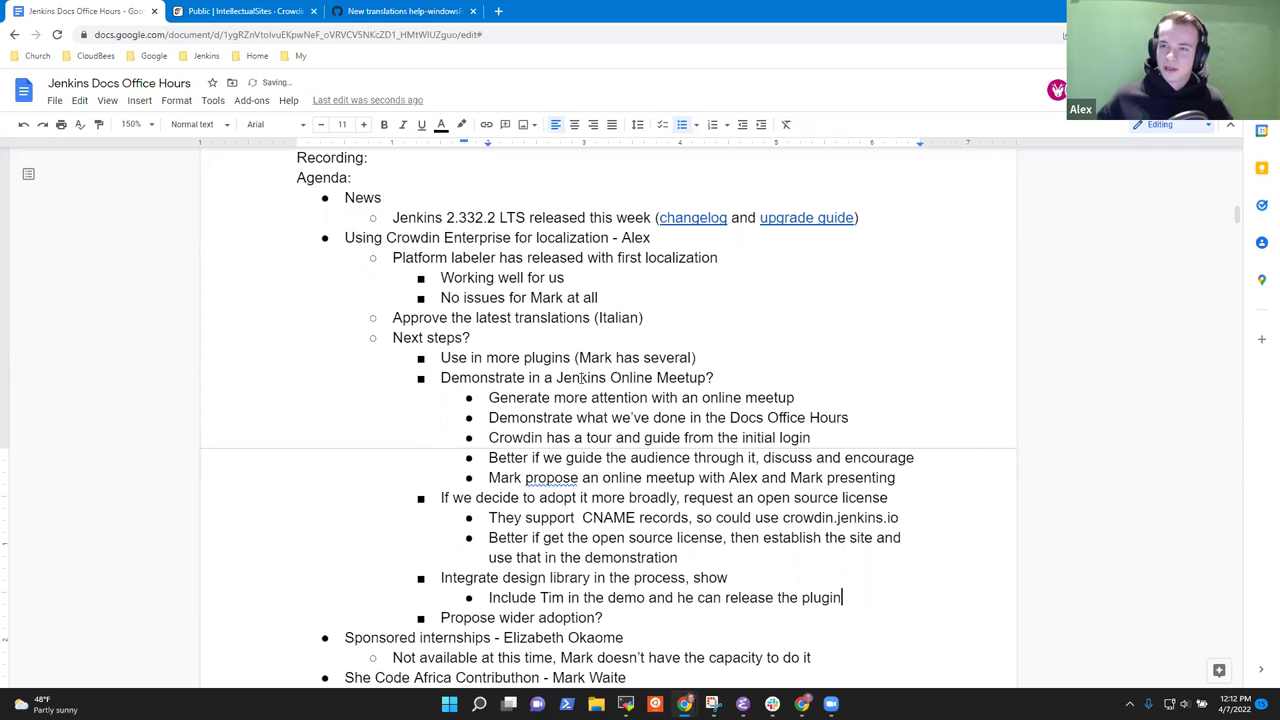
# Add 'Open source license may require organization representative to submit' and clear the 'Propose wider adoption?' text.
pyautogui.press('Return')
pyautogui.hotkey('shift', 'Tab')
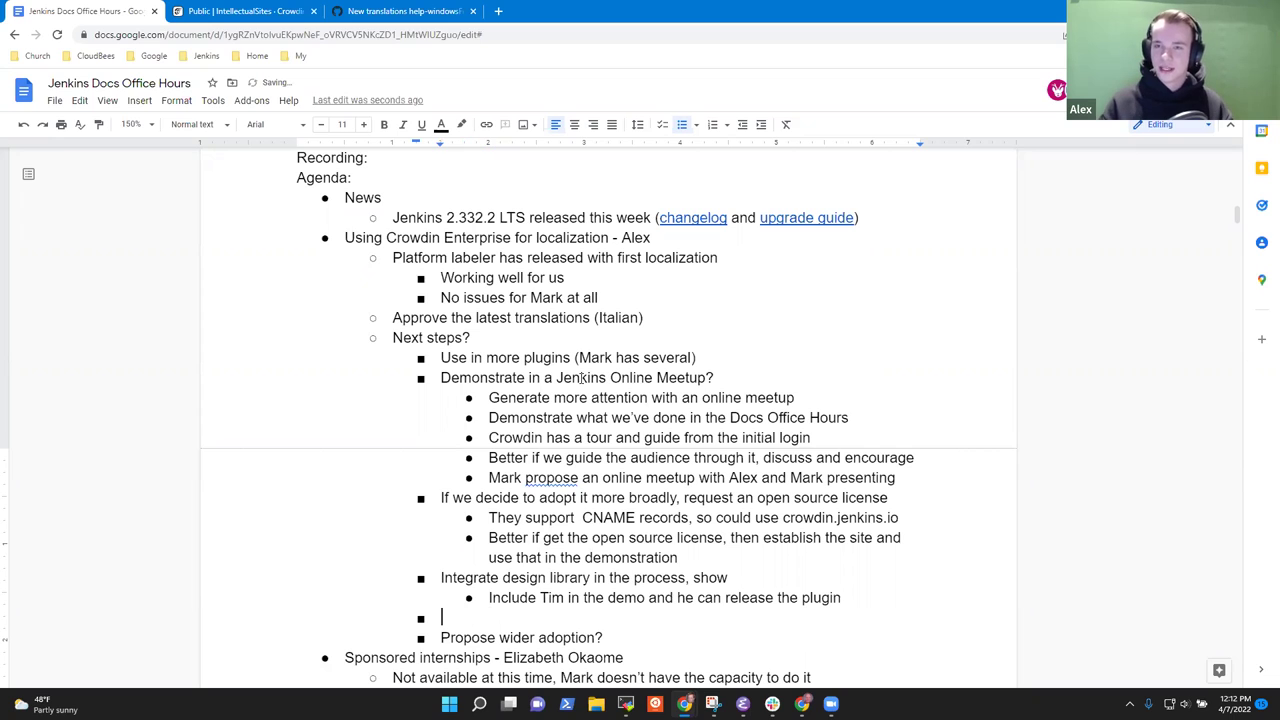
pyautogui.write('Open source ')
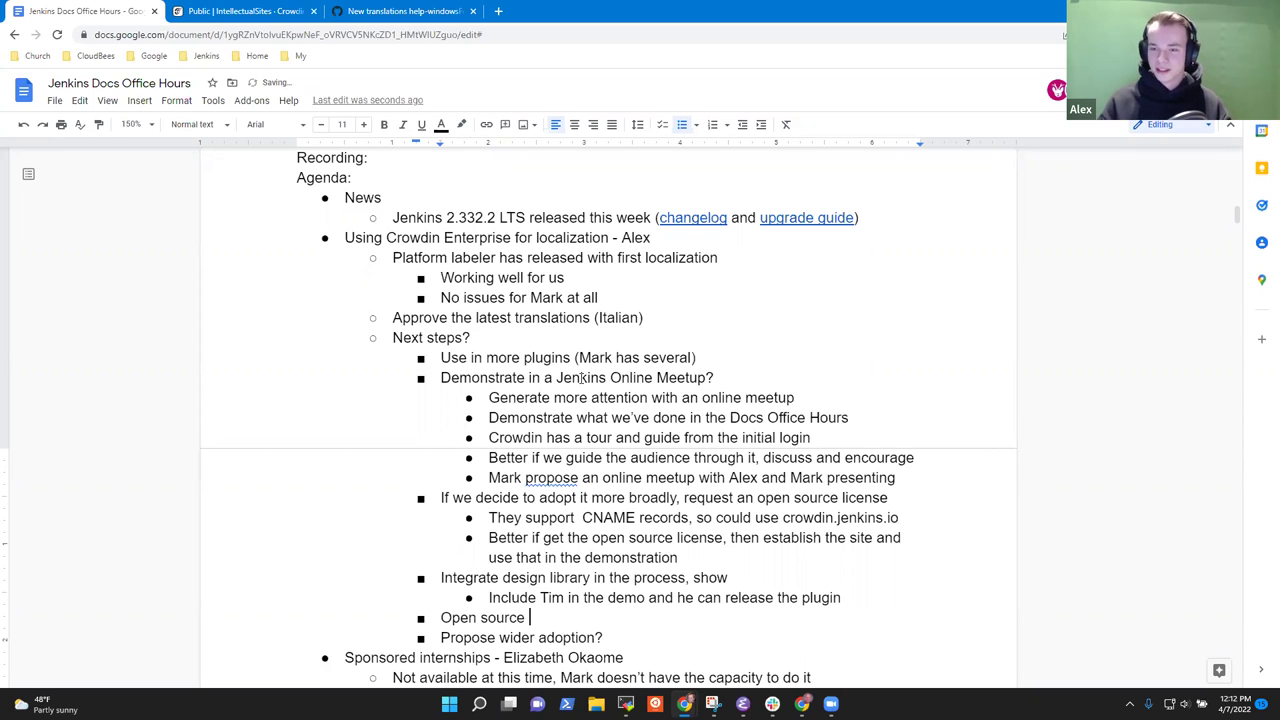
pyautogui.write('license ')
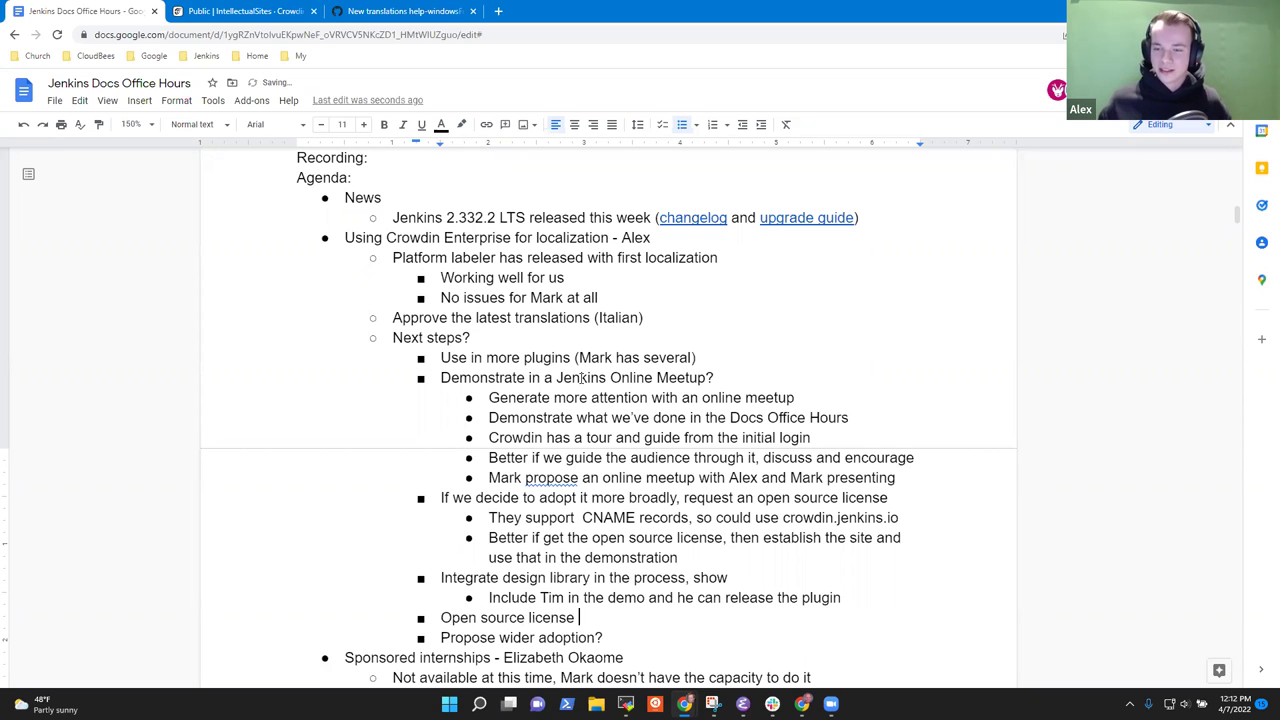
pyautogui.write('may require ')
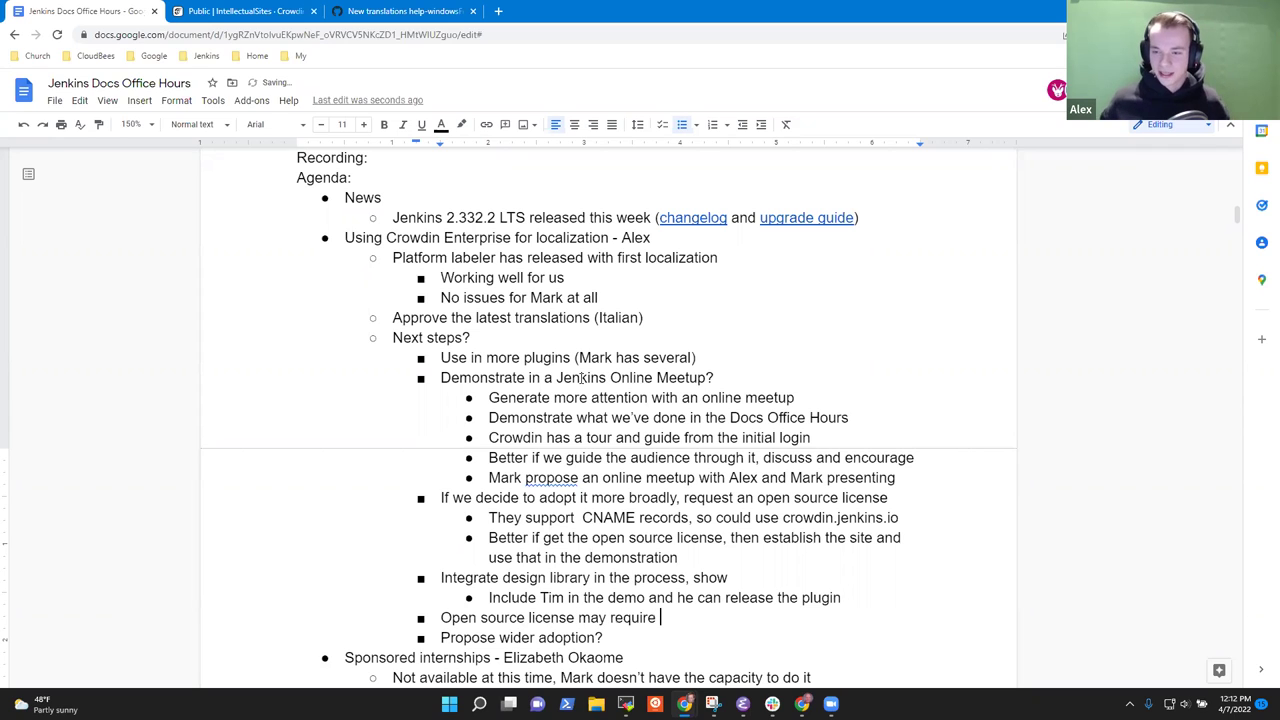
pyautogui.write('org')
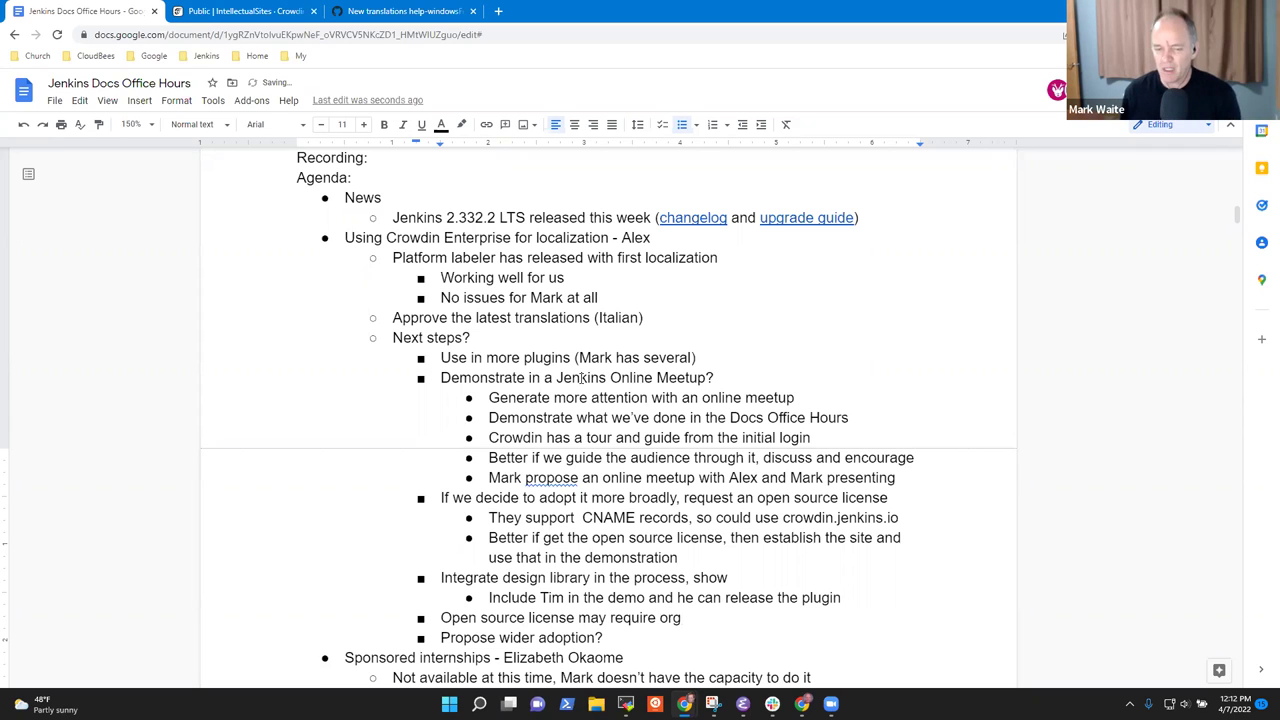
pyautogui.write('anization')
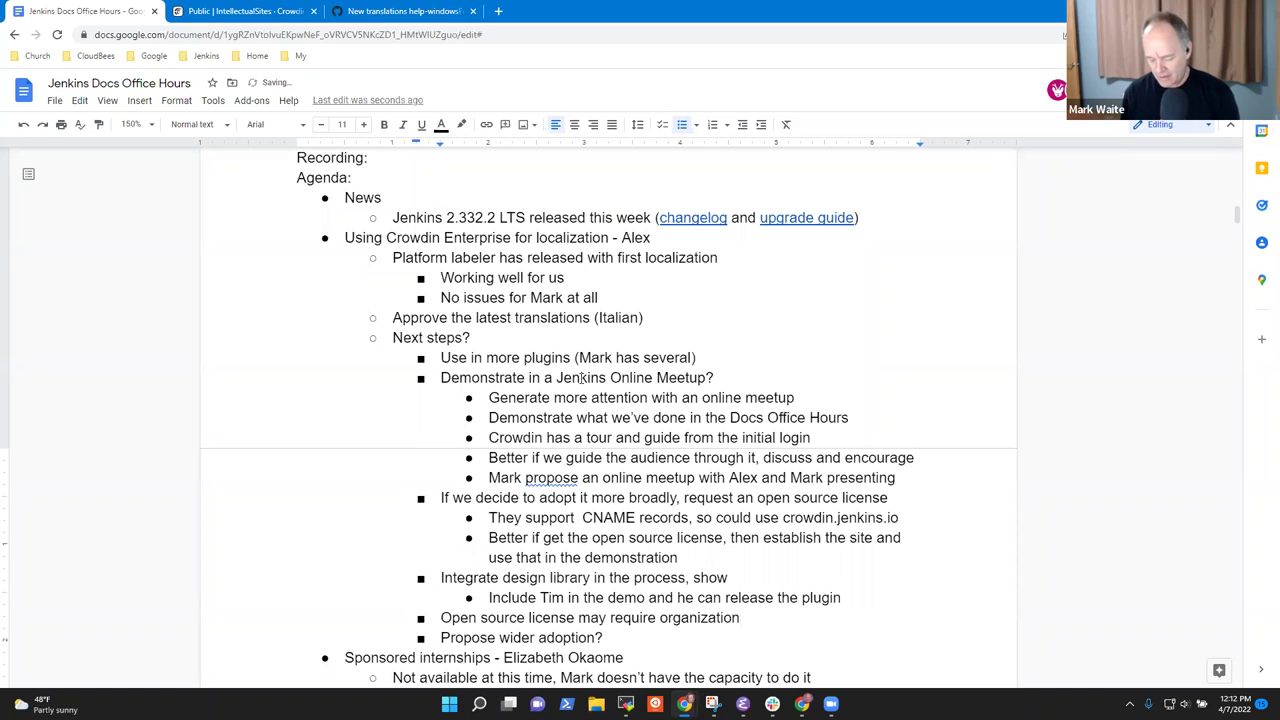
pyautogui.write('re')
pyautogui.write('prese')
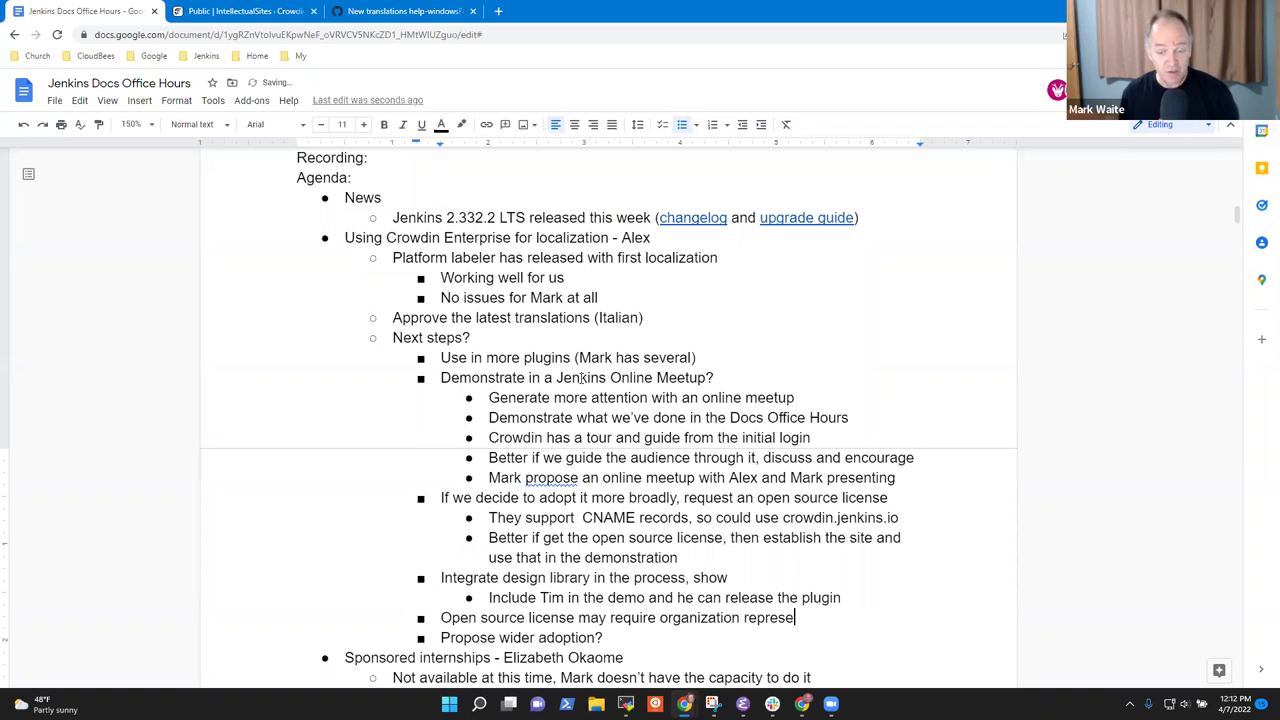
pyautogui.write('ntative')
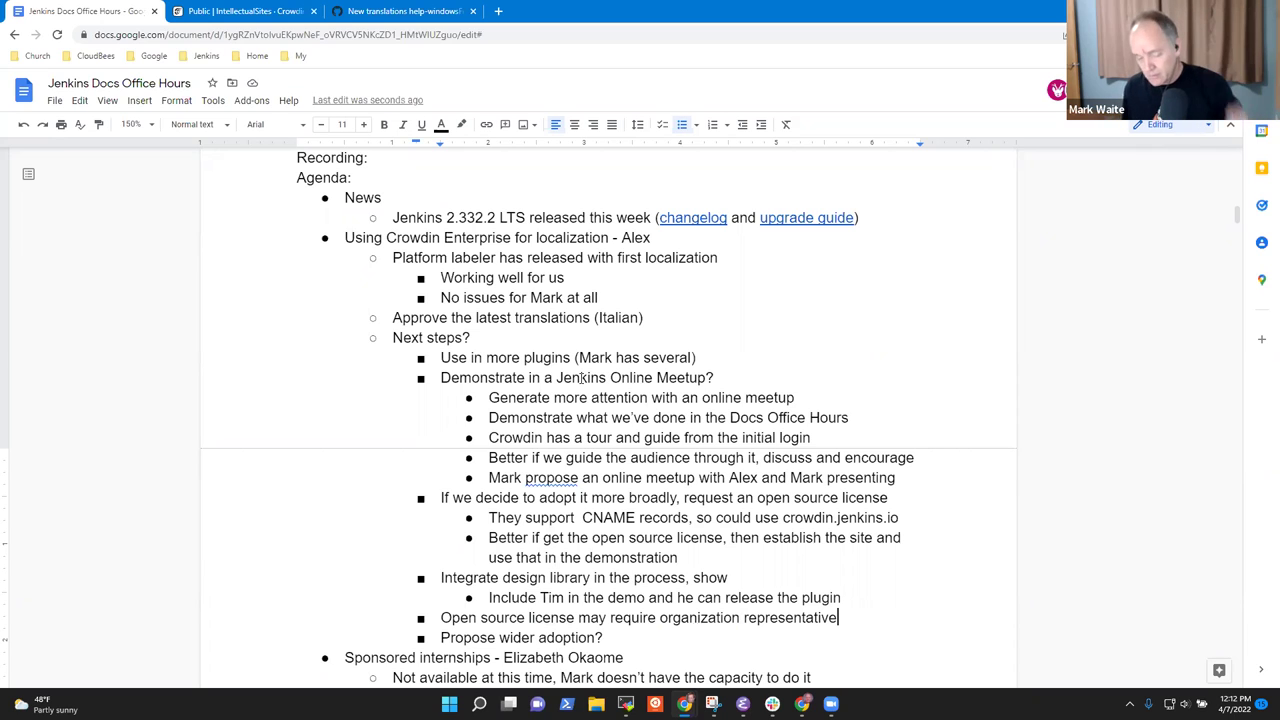
pyautogui.write('to submit')
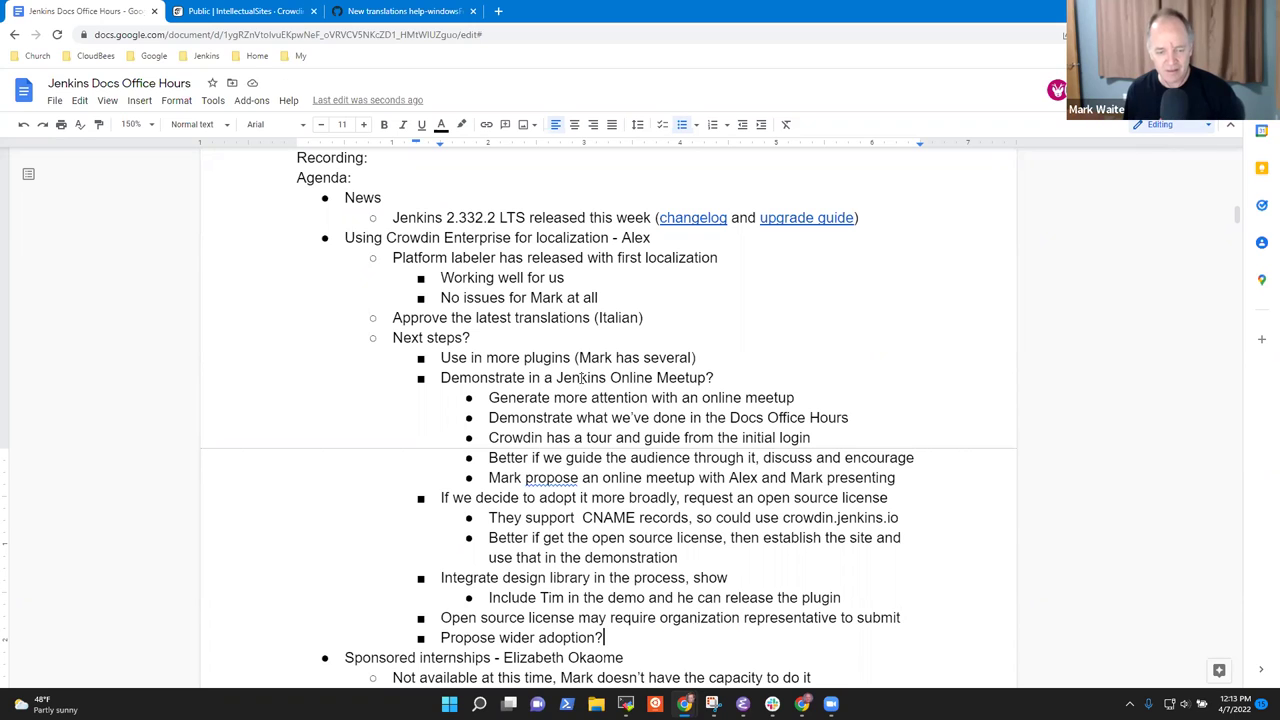
pyautogui.hotkey('shift', 'Home')
pyautogui.press('BackSpace')
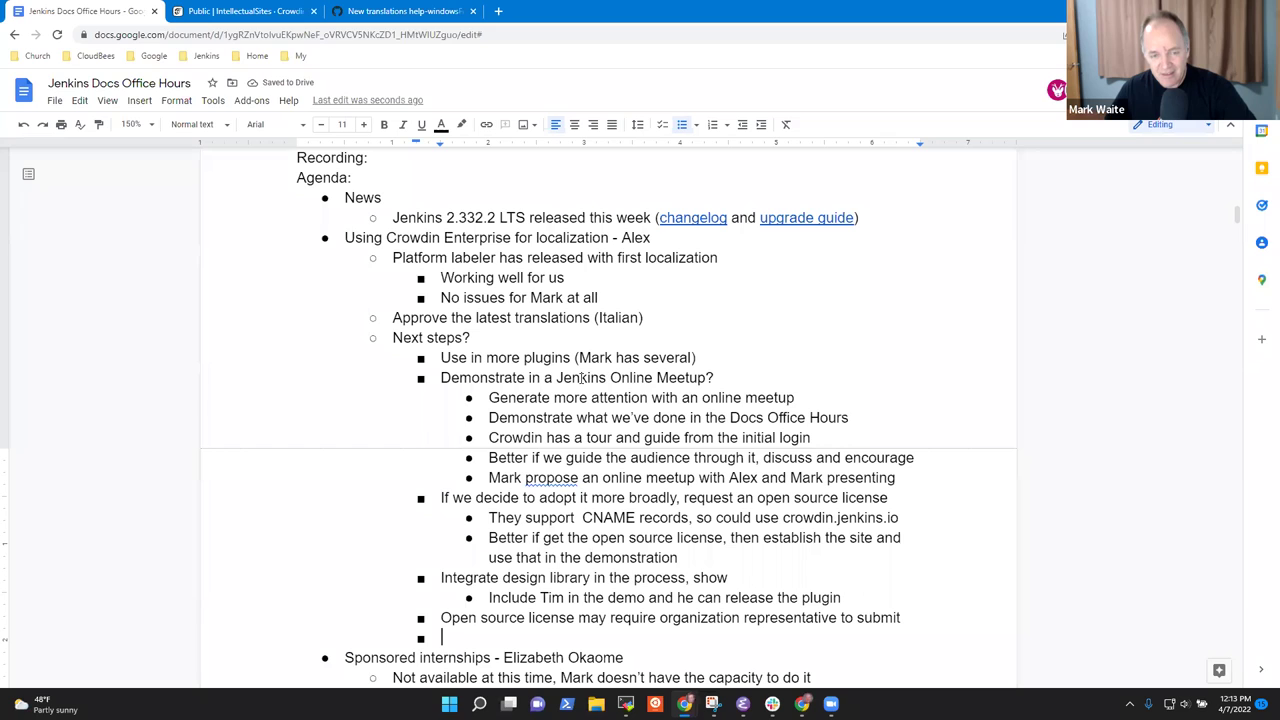
pyautogui.press('BackSpace')
pyautogui.press('BackSpace')
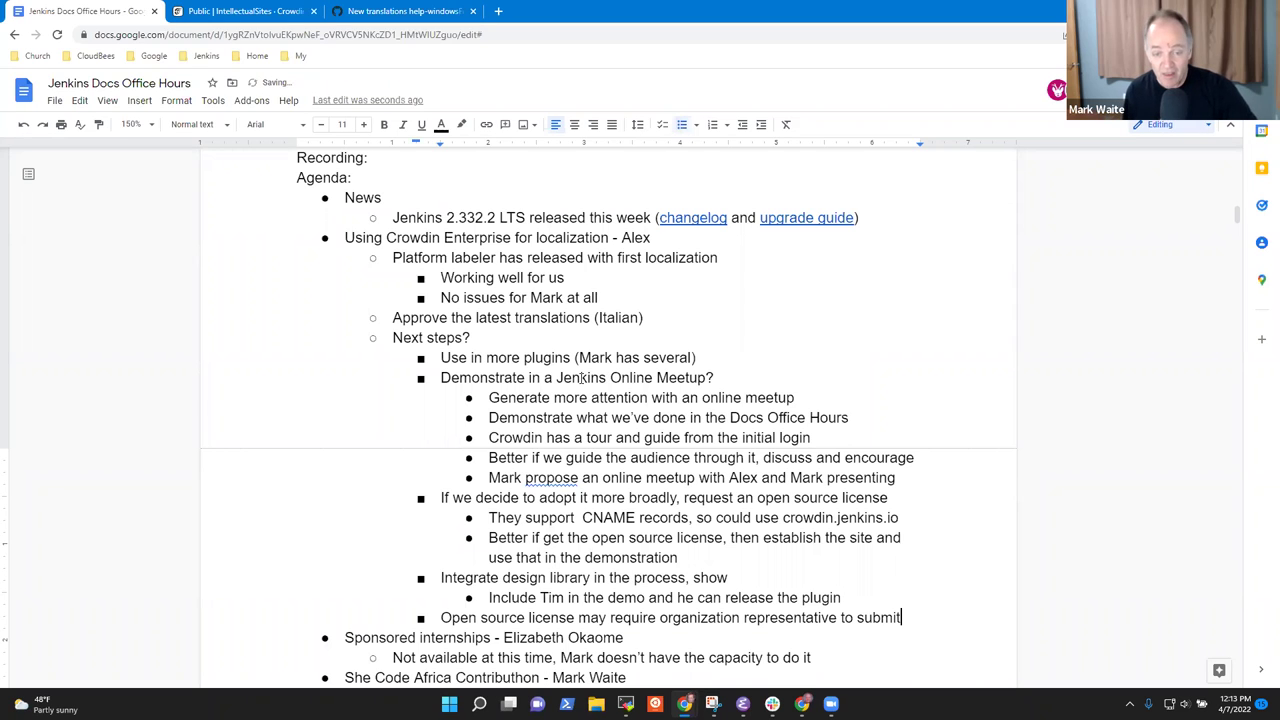
pyautogui.press('Up')
pyautogui.press('Up')
pyautogui.press('Up')
pyautogui.press('Up')
pyautogui.press('Up')
pyautogui.press('Up')
pyautogui.press('Up')
pyautogui.press('Up')
pyautogui.press('Up')
pyautogui.press('Up')
pyautogui.press('Up')
pyautogui.press('Up')
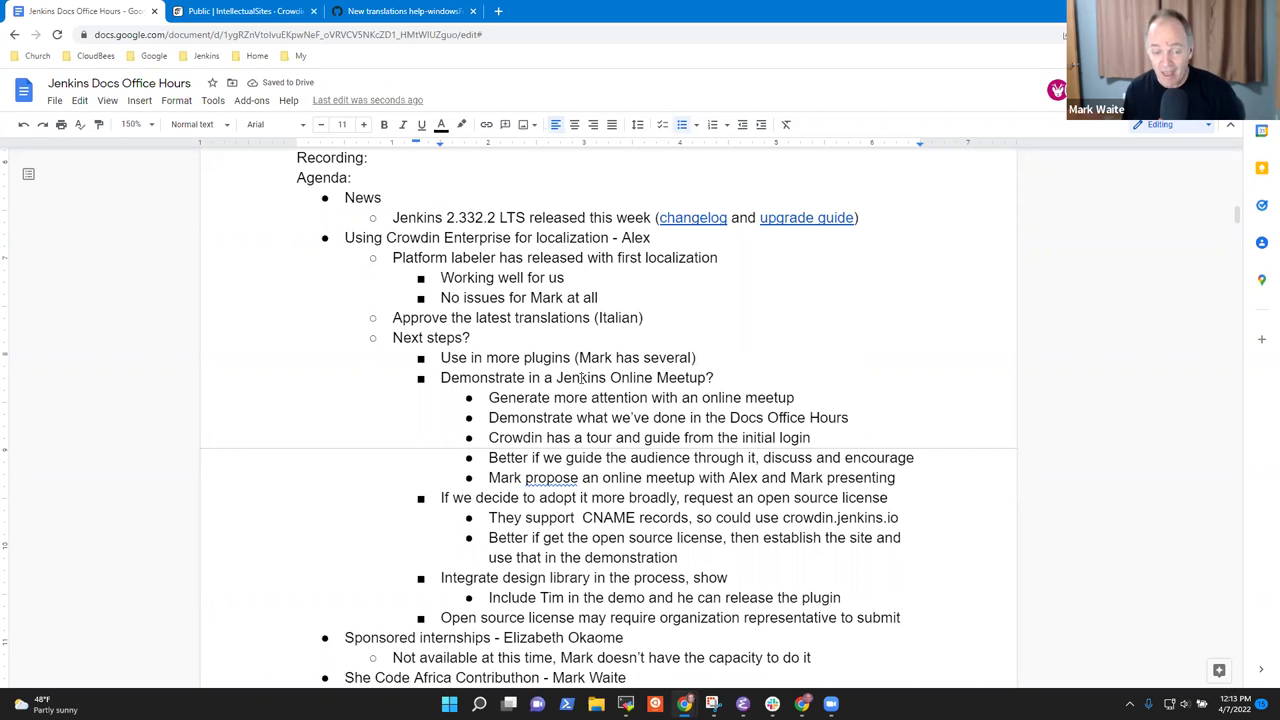
pyautogui.press('Home')
pyautogui.hotkey('shift', 'End')
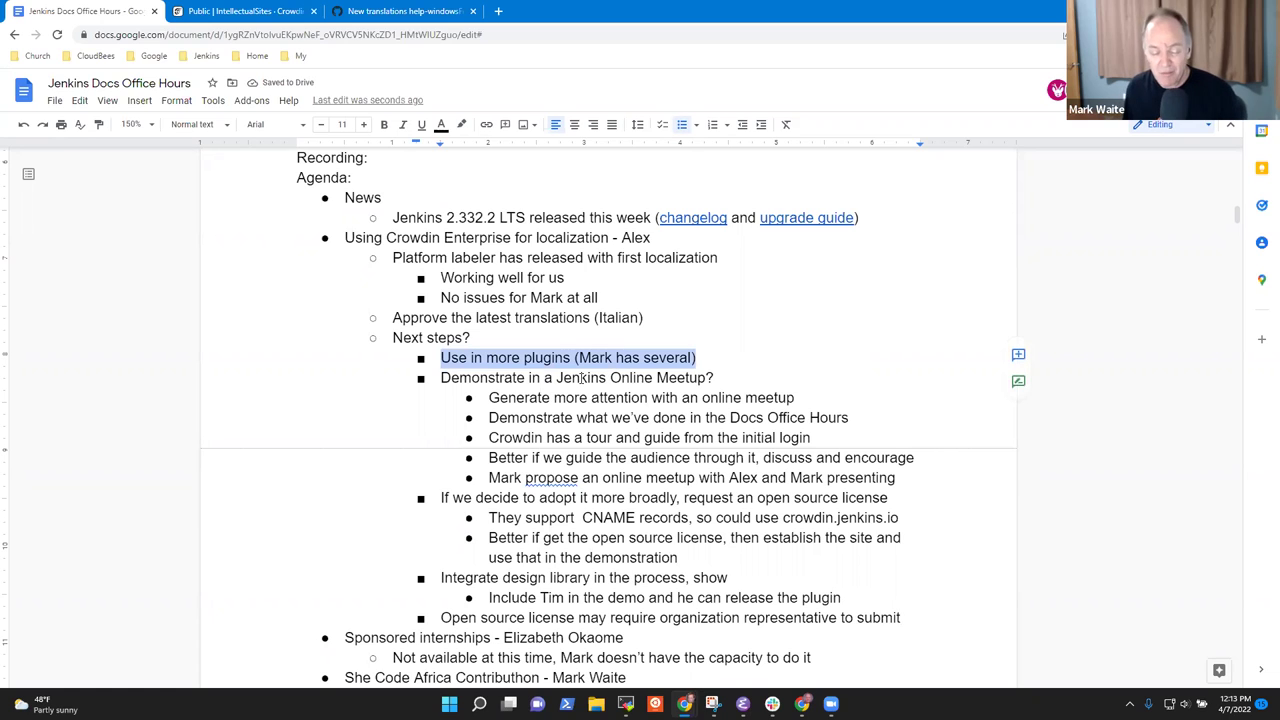
pyautogui.press('Down')
pyautogui.press('Down')
pyautogui.press('Down')
pyautogui.press('Down')
pyautogui.press('Down')
pyautogui.press('Down')
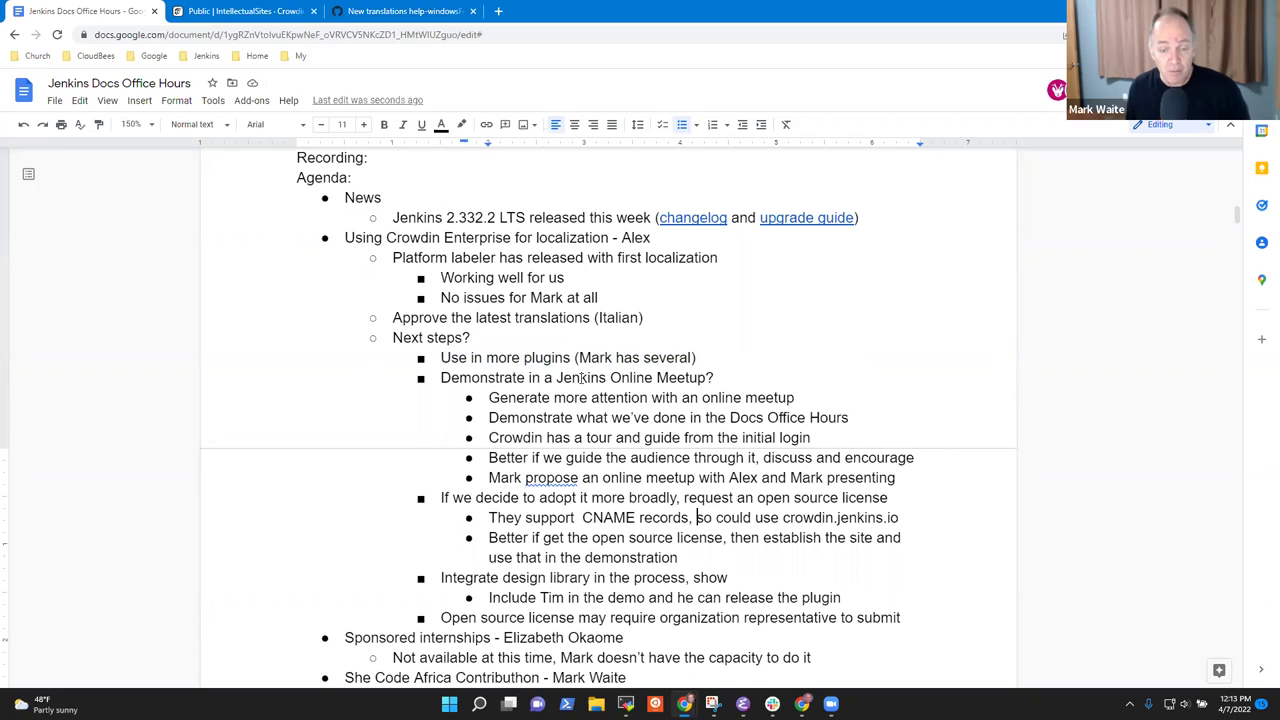
pyautogui.press('Down')
pyautogui.press('Down')
pyautogui.press('Down')
pyautogui.press('Up')
pyautogui.press('Up')
pyautogui.press('Up')
pyautogui.press('Home')
pyautogui.press('End')
pyautogui.press('Home')
pyautogui.hotkey('shift', 'End')
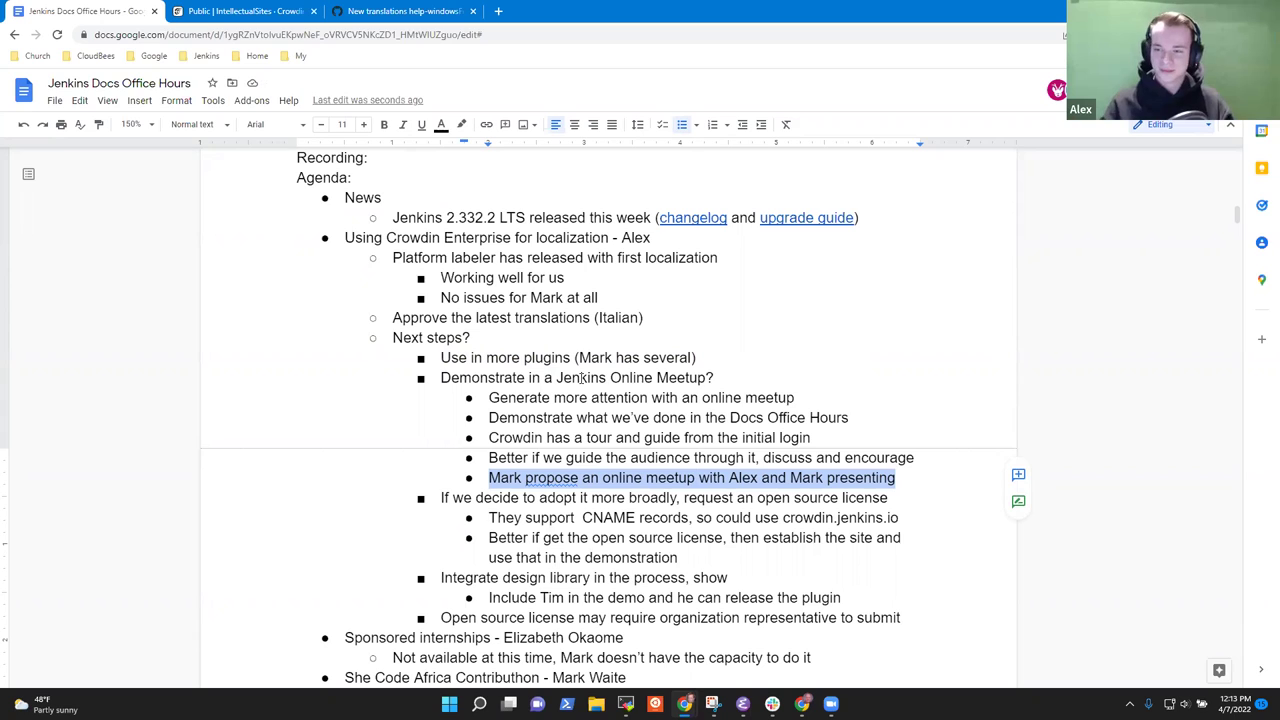
pyautogui.press('Up')
pyautogui.press('Home')
pyautogui.press('Down')
pyautogui.press('End')
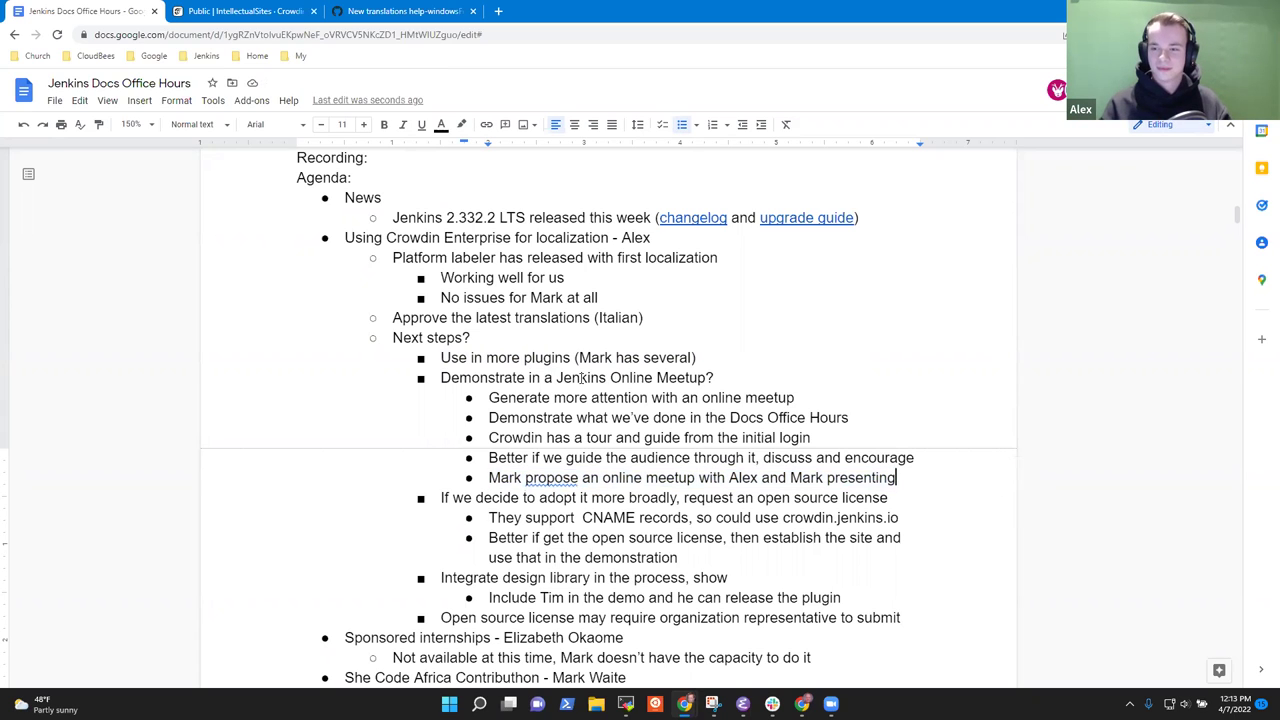
# Add the sub-point 'Assuming 4-6 weeks from now for final date' under the online meetup proposal.
pyautogui.press('Return')
pyautogui.press('Tab')
pyautogui.write('Assuming ')
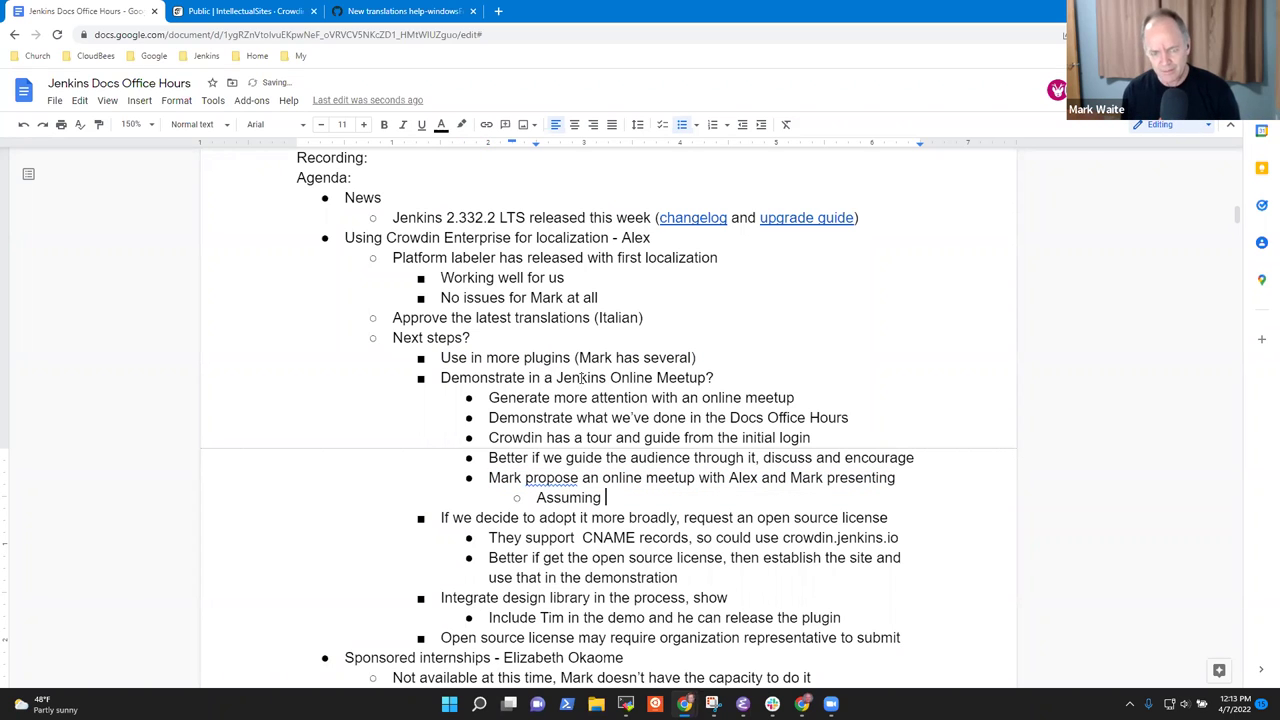
pyautogui.write('4-4')
pyautogui.press('BackSpace')
pyautogui.press('BackSpace')
pyautogui.write('+ weeks from ')
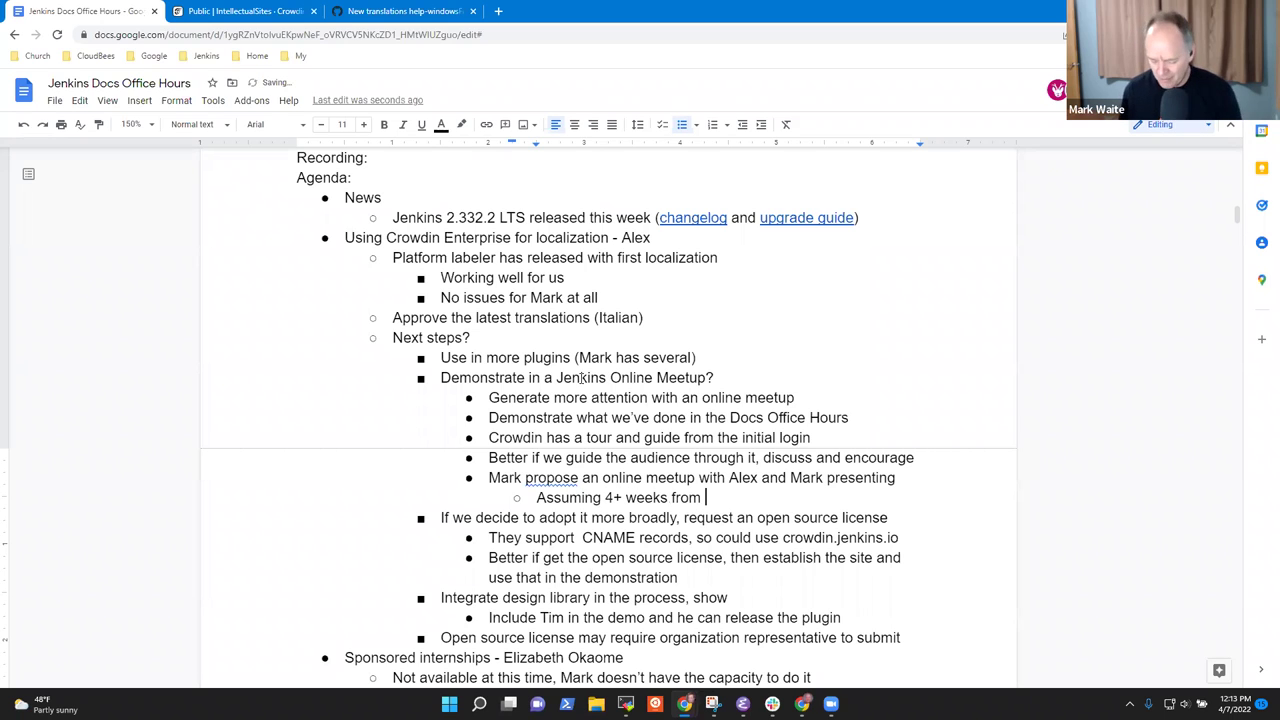
pyautogui.write('now')
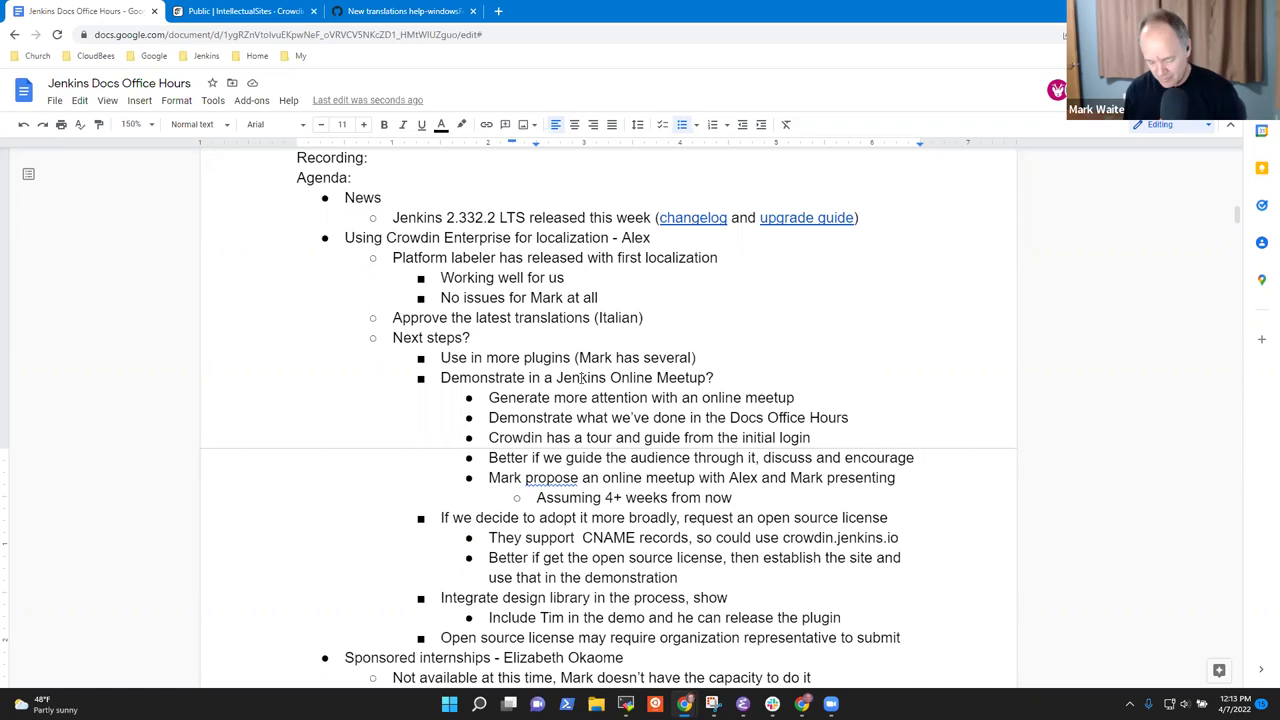
pyautogui.write(' for final date')
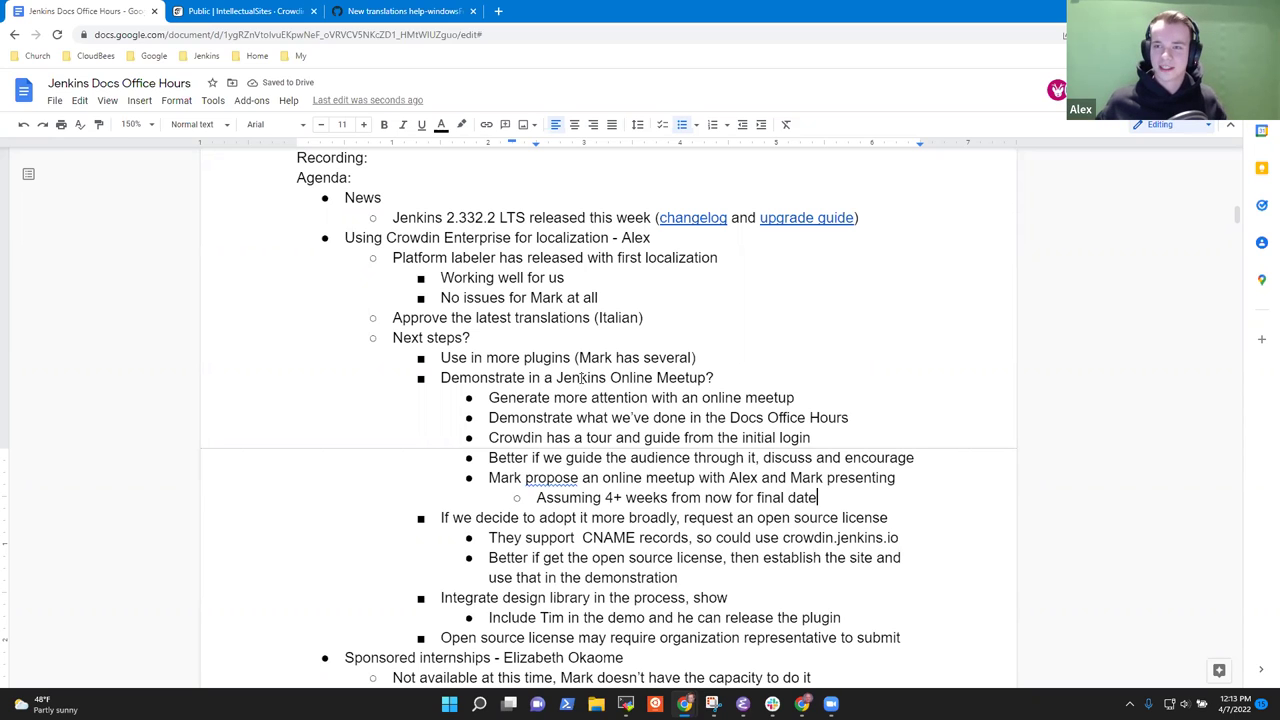
pyautogui.hotkey('ctrl', 'Left')
pyautogui.hotkey('ctrl', 'Left')
pyautogui.hotkey('ctrl', 'Left')
pyautogui.hotkey('ctrl', 'Left')
pyautogui.hotkey('ctrl', 'Left')
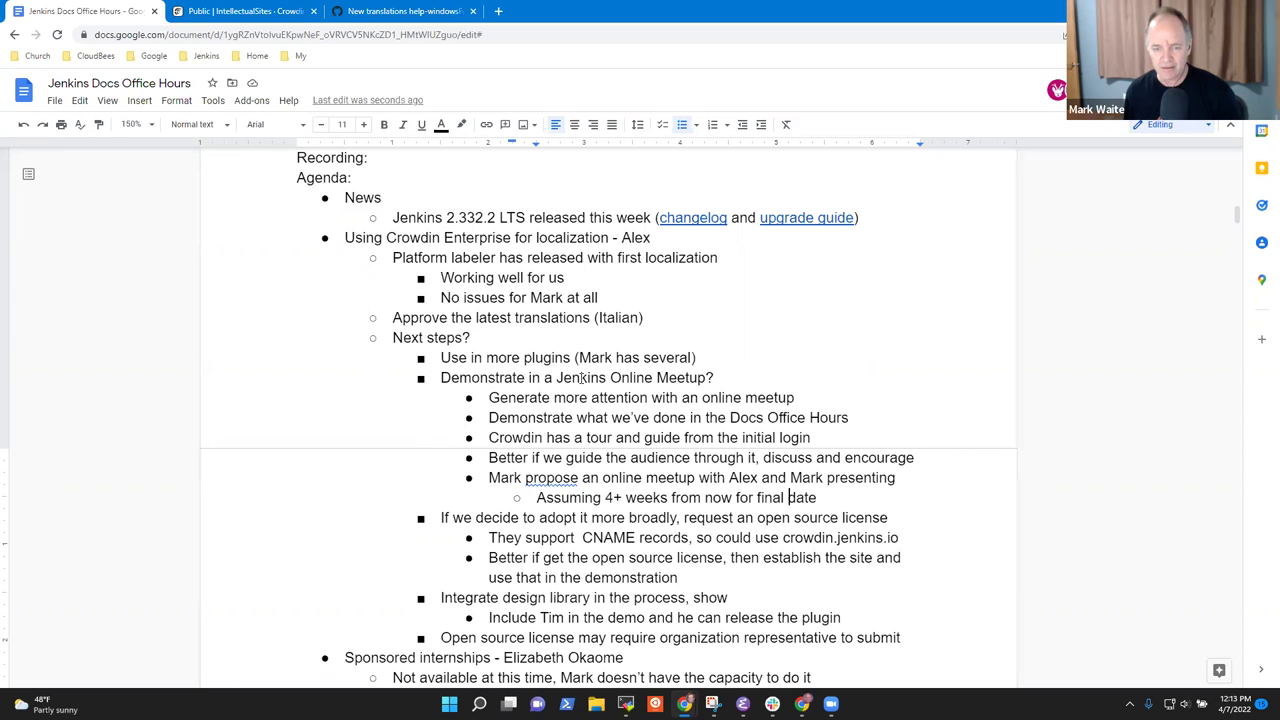
pyautogui.hotkey('ctrl', 'Left')
pyautogui.hotkey('ctrl', 'Left')
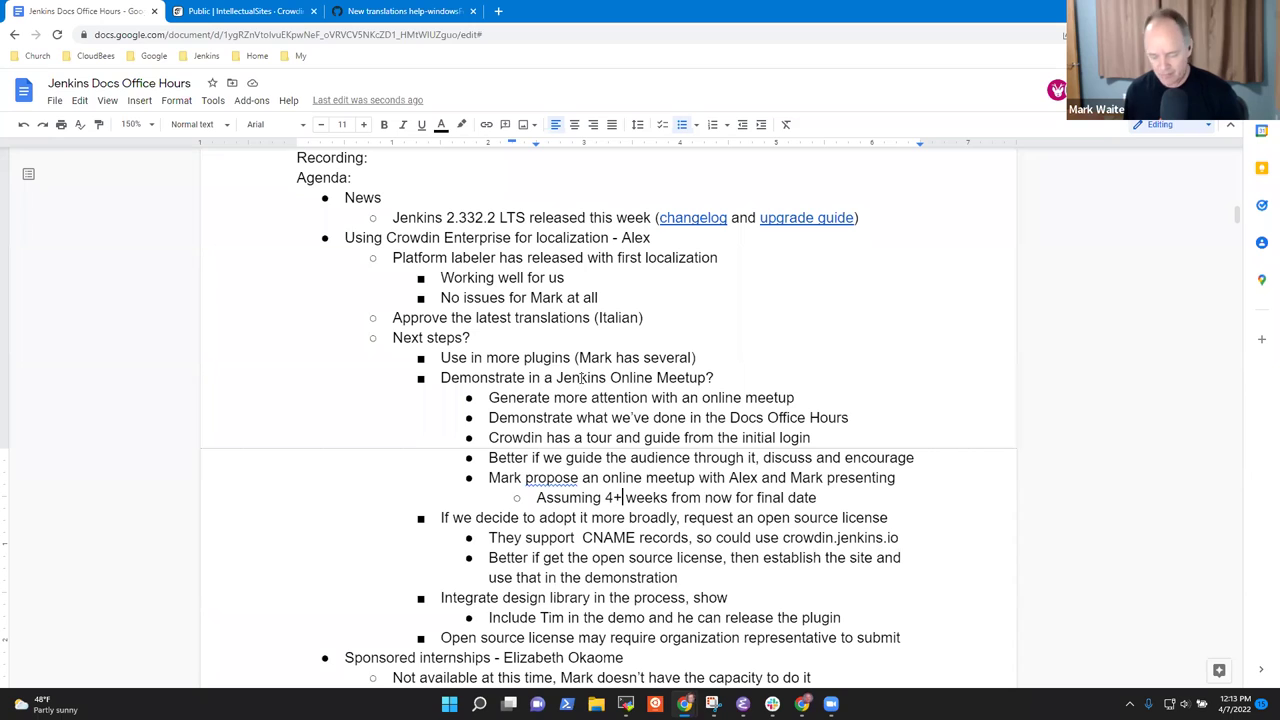
pyautogui.press('Delete')
pyautogui.press('Delete')
pyautogui.write('-6')
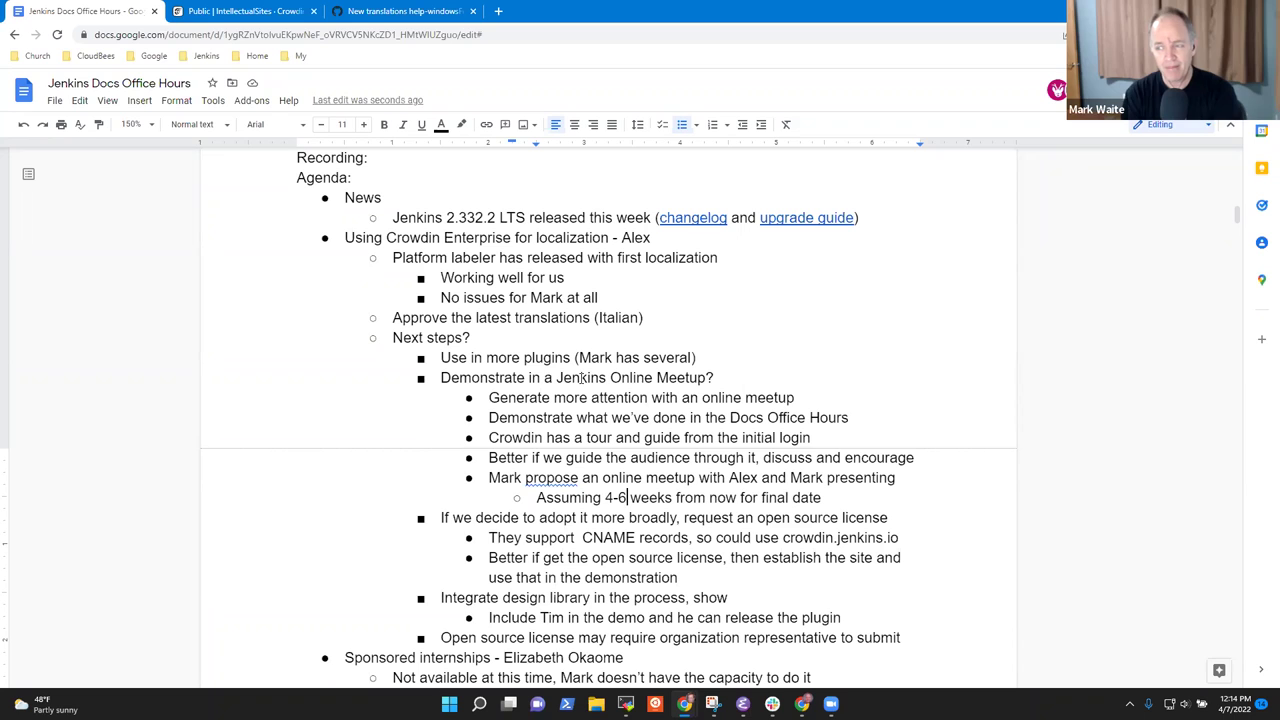
# Add 'Sorry that won't be able' below the 'Not available at this time' internships note.
pyautogui.press('Down')
pyautogui.press('Down')
pyautogui.press('Down')
pyautogui.press('Down')
pyautogui.press('Down')
pyautogui.press('Down')
pyautogui.press('Down')
pyautogui.press('Down')
pyautogui.press('Down')
pyautogui.press('Down')
pyautogui.press('Down')
pyautogui.press('Down')
pyautogui.press('Up')
pyautogui.press('Up')
pyautogui.press('Up')
pyautogui.press('Up')
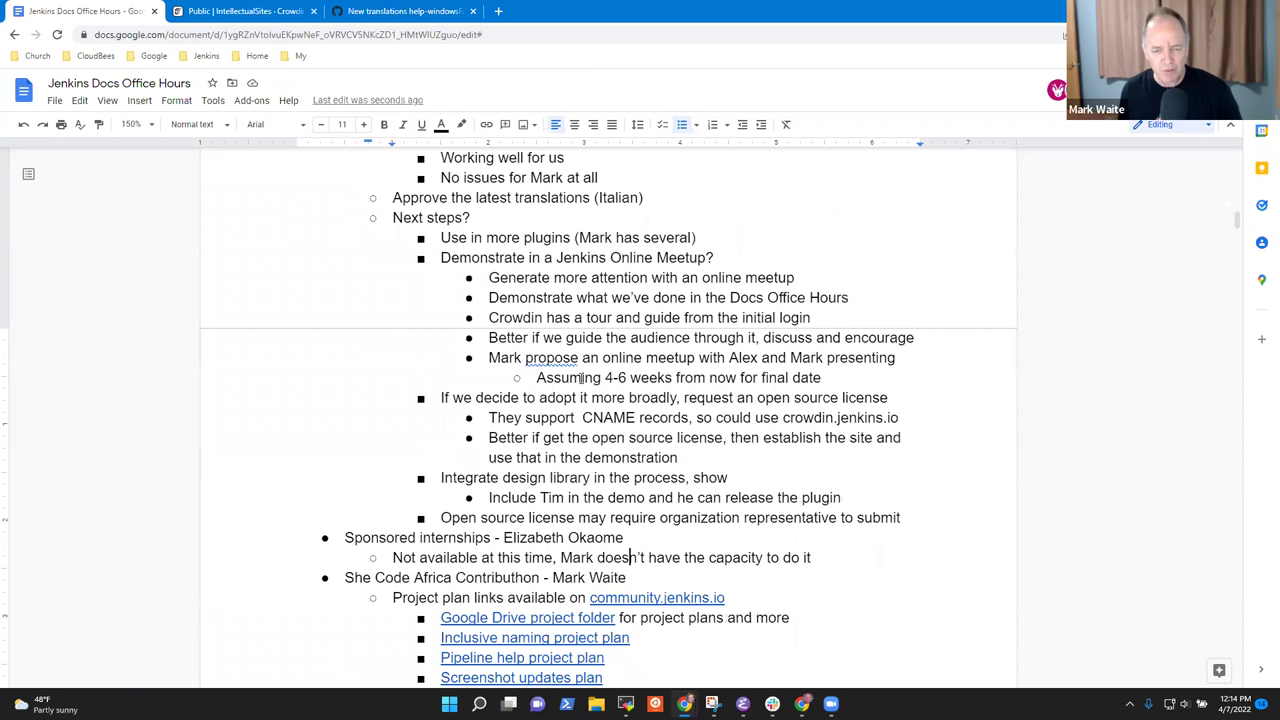
pyautogui.hotkey('shift', 'Home')
pyautogui.press('Down')
pyautogui.press('Home')
pyautogui.hotkey('shift', 'End')
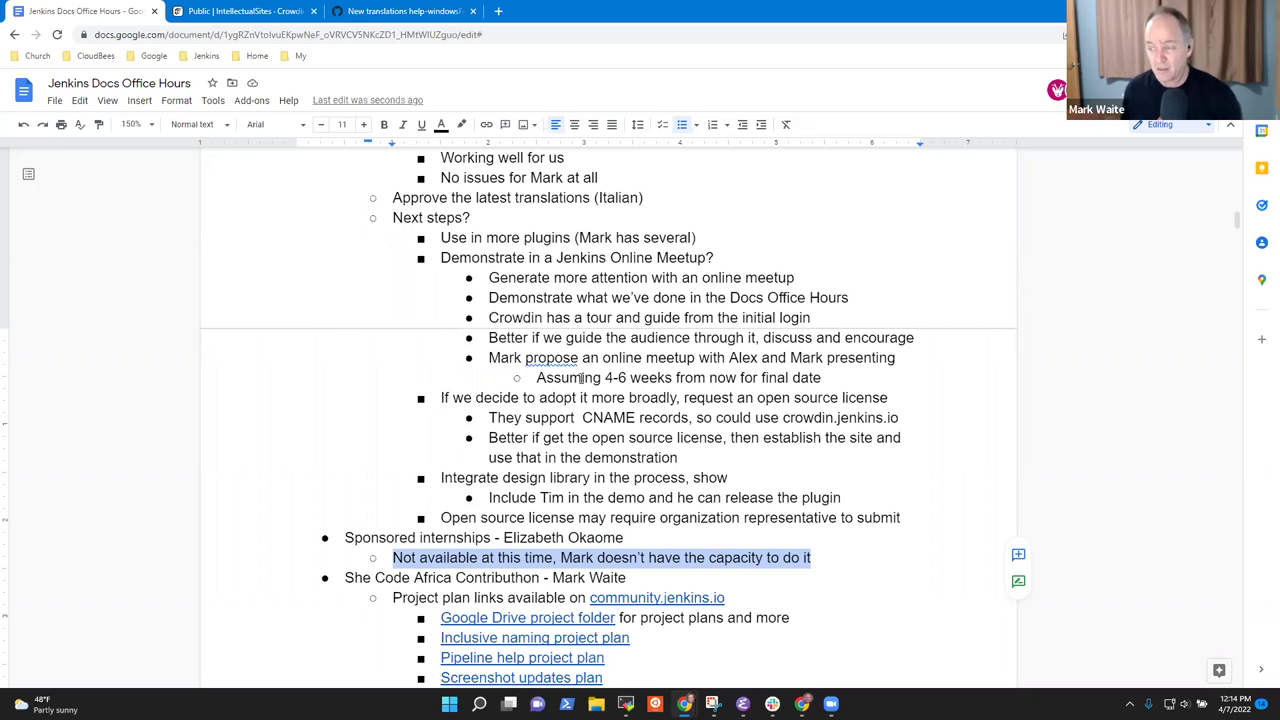
pyautogui.press('Left')
pyautogui.press('End')
pyautogui.press('Return')
pyautogui.write('Sorry')
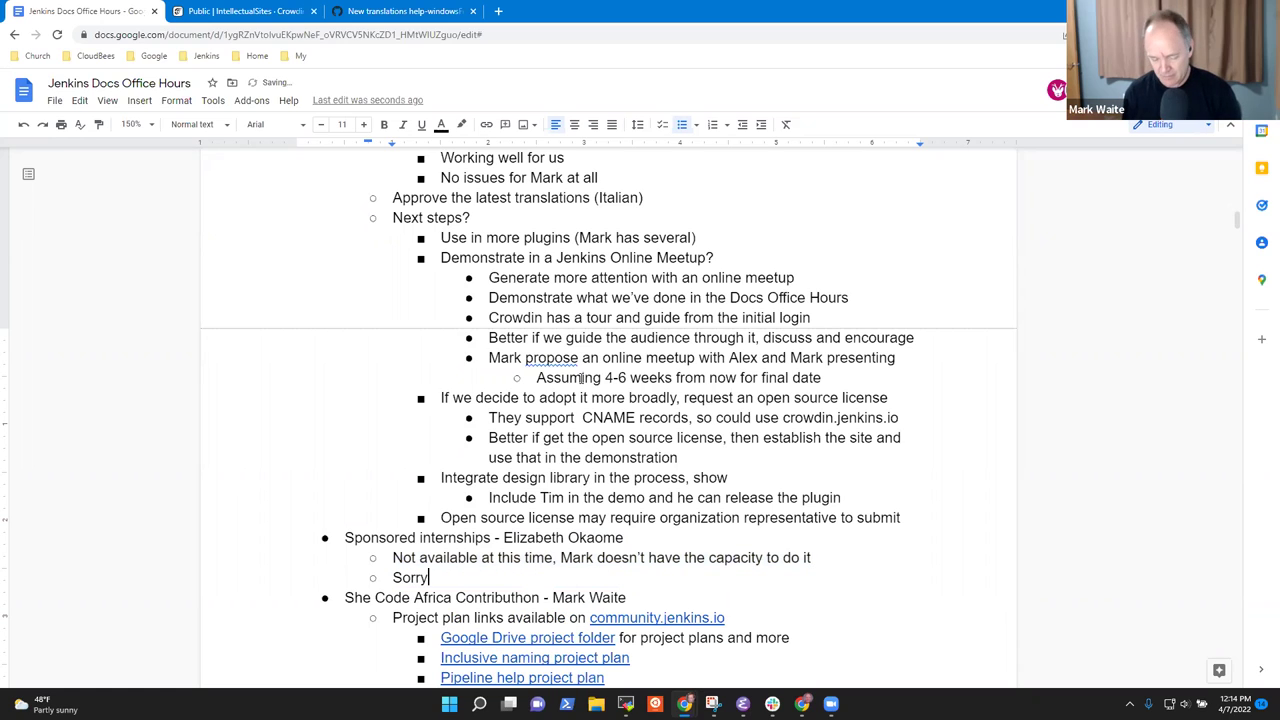
pyautogui.write(" that won't")
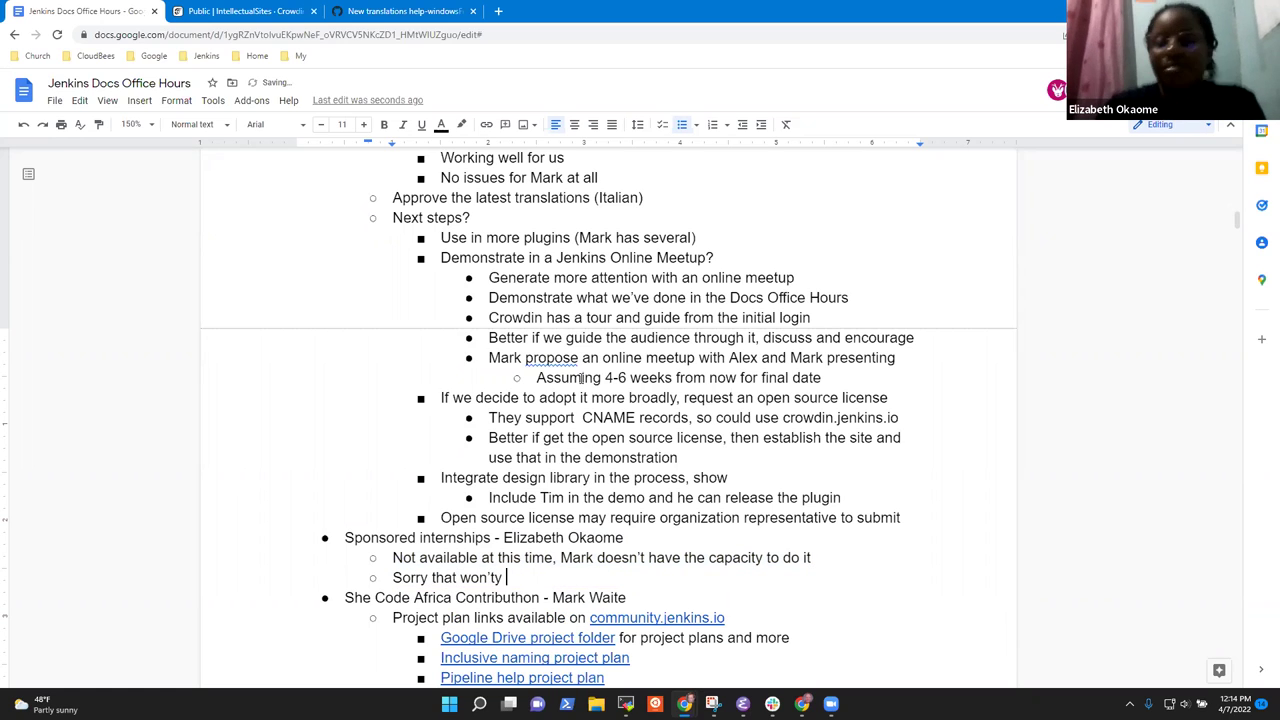
pyautogui.write(' be able')
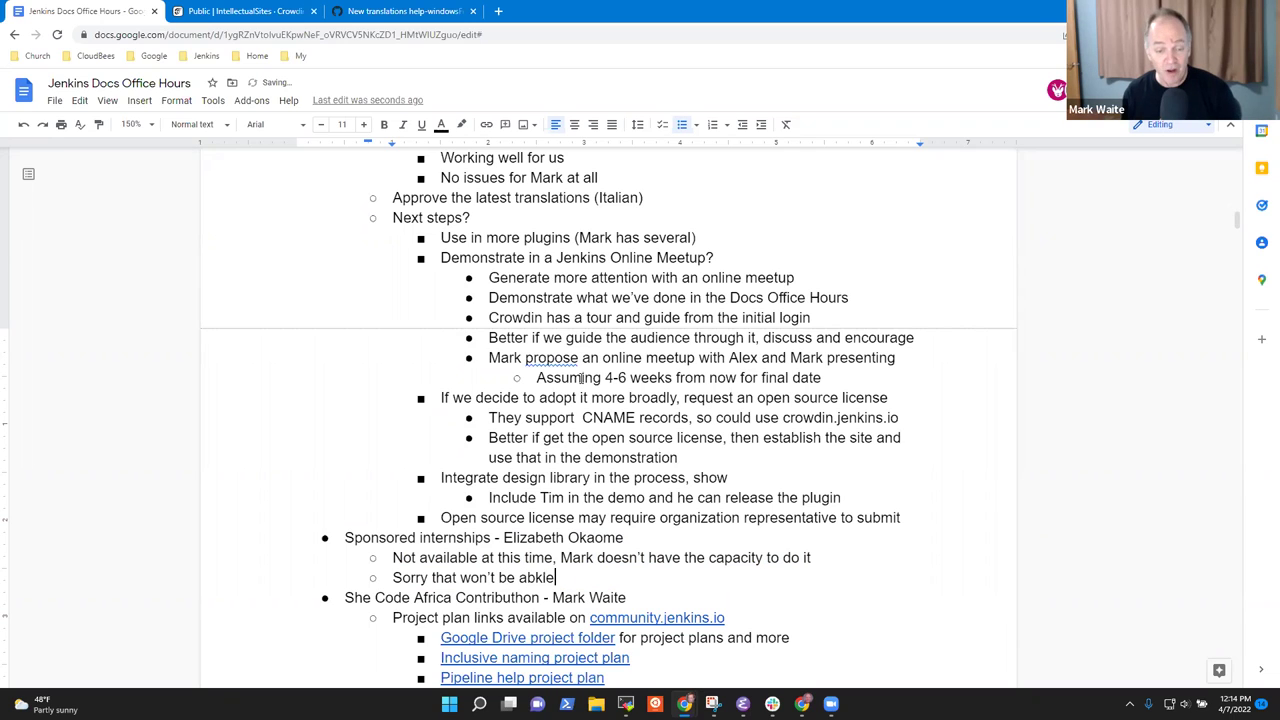
pyautogui.press('BackSpace')
pyautogui.press('BackSpace')
pyautogui.write('le')
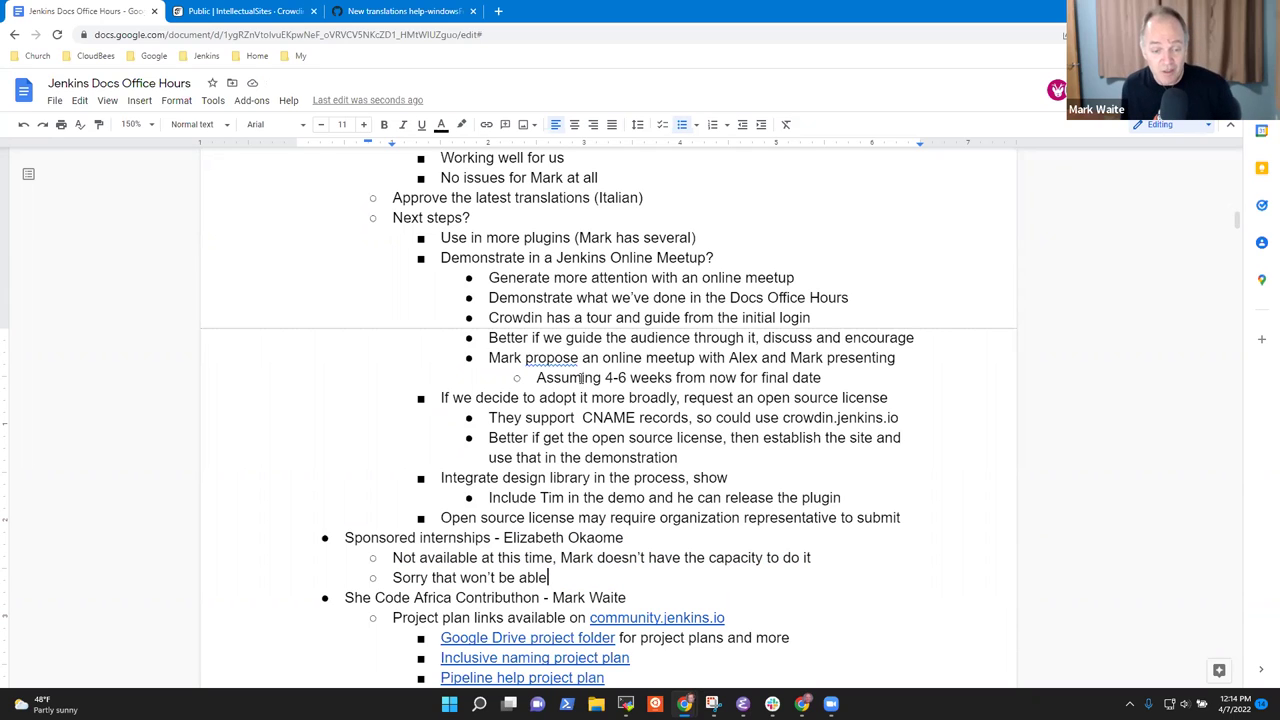
# Move down to the She Code Africa Contributhon item and select its heading line.
pyautogui.press('Down')
pyautogui.scroll(-3, 581, 377)
pyautogui.press('Down')
pyautogui.press('Up')
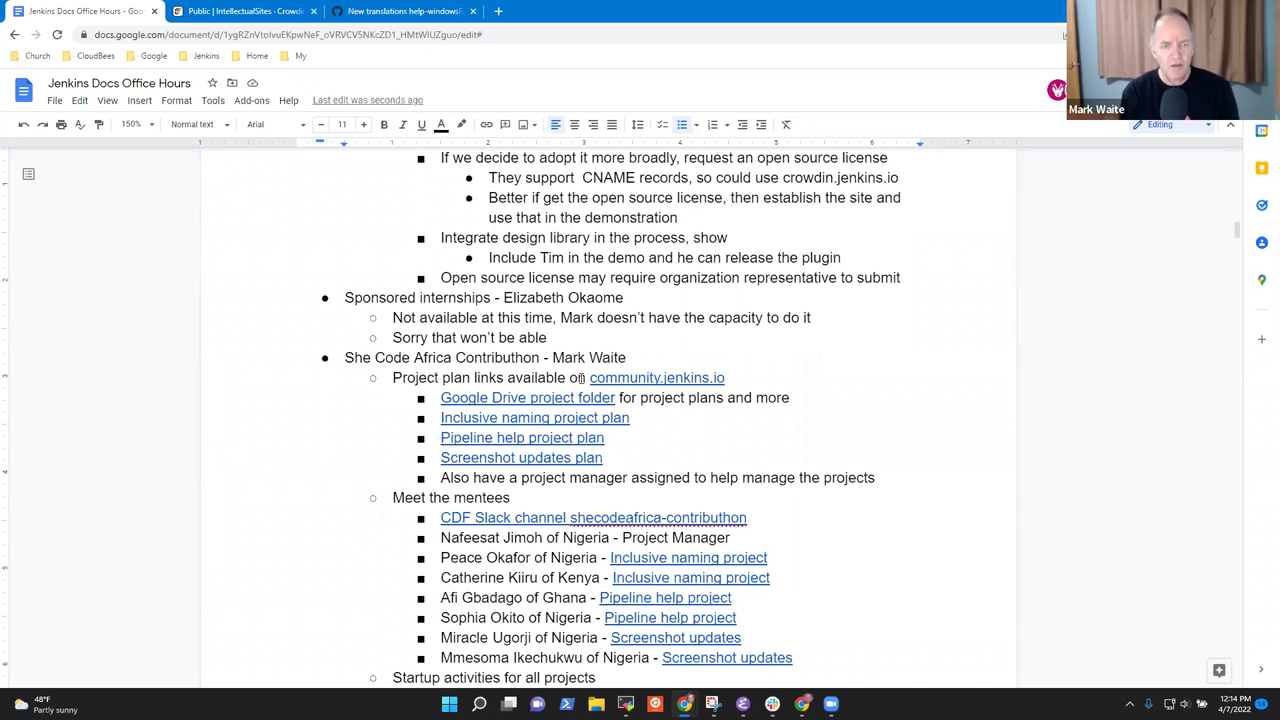
pyautogui.scroll(6, 427, 322)
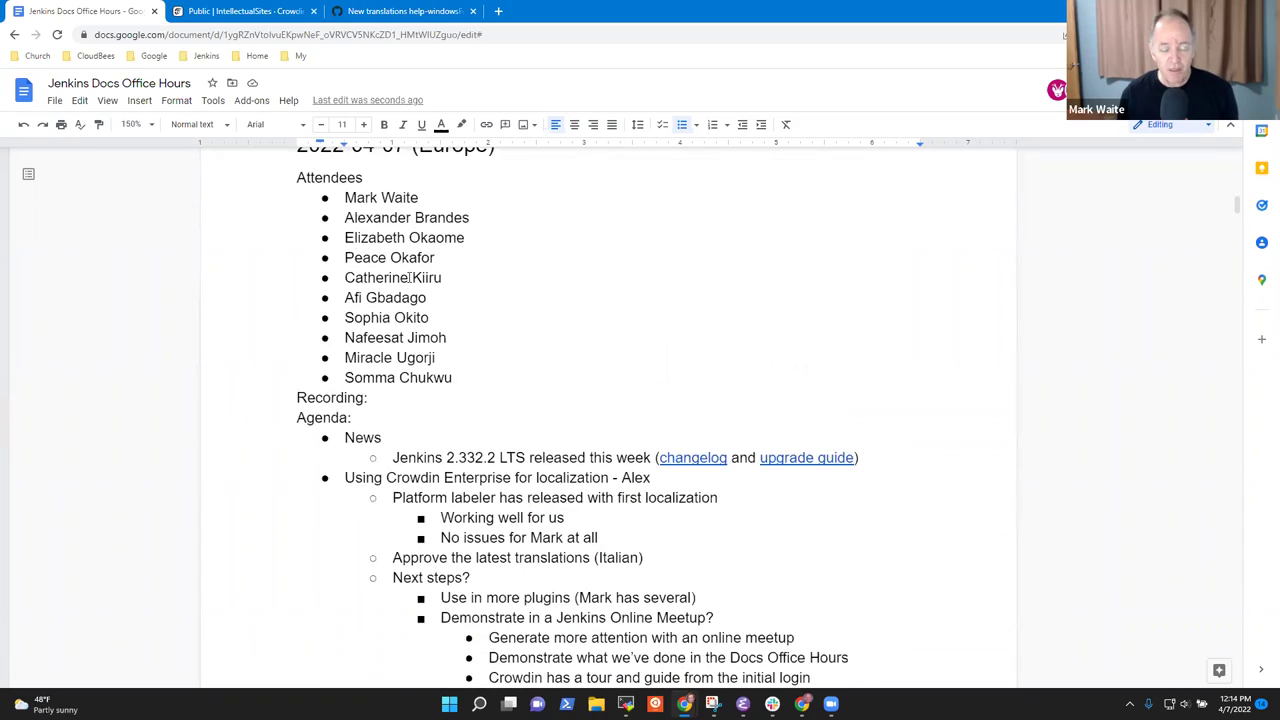
pyautogui.scroll(-4, 430, 337)
pyautogui.scroll(-2, 429, 354)
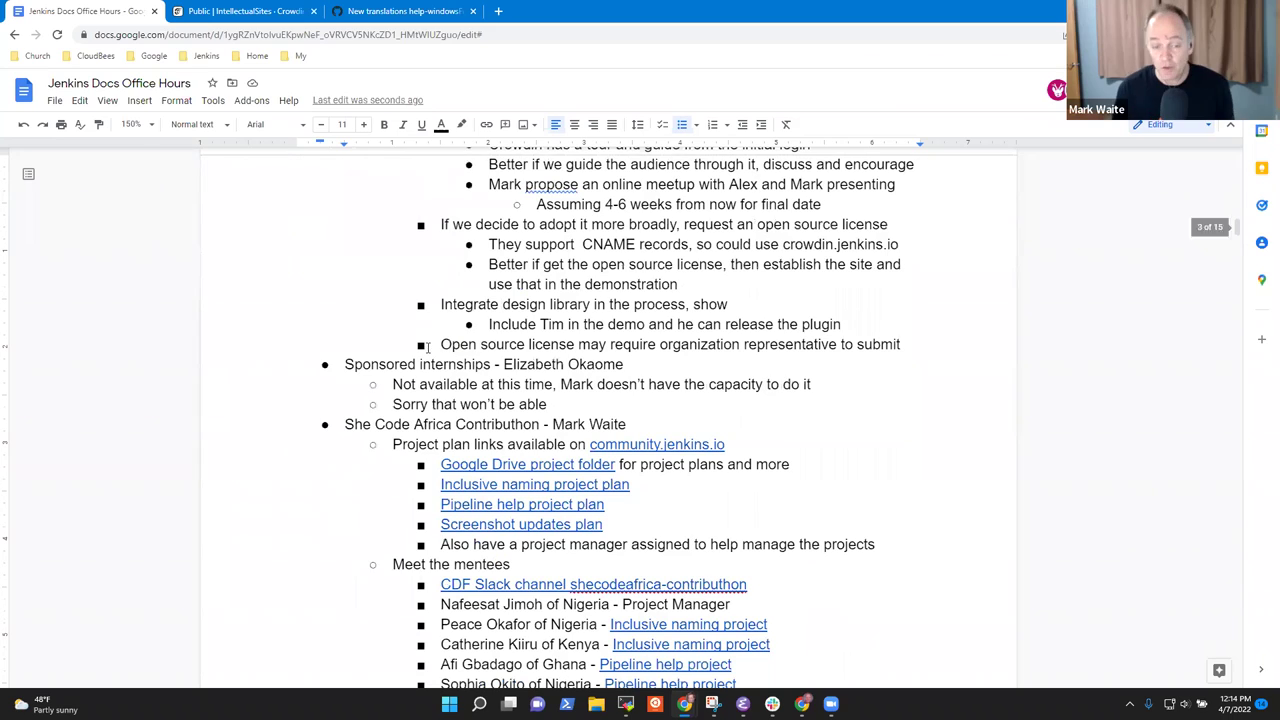
pyautogui.tripleClick(440, 418)
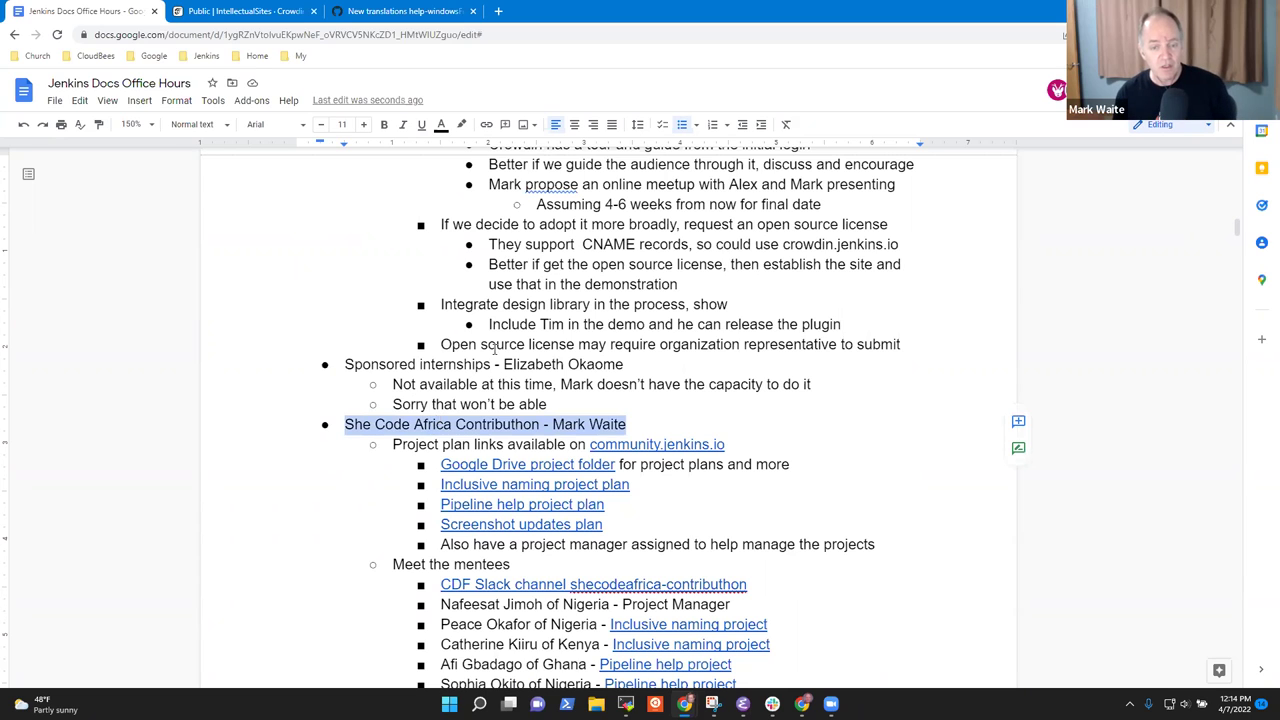
pyautogui.scroll(-2, 492, 306)
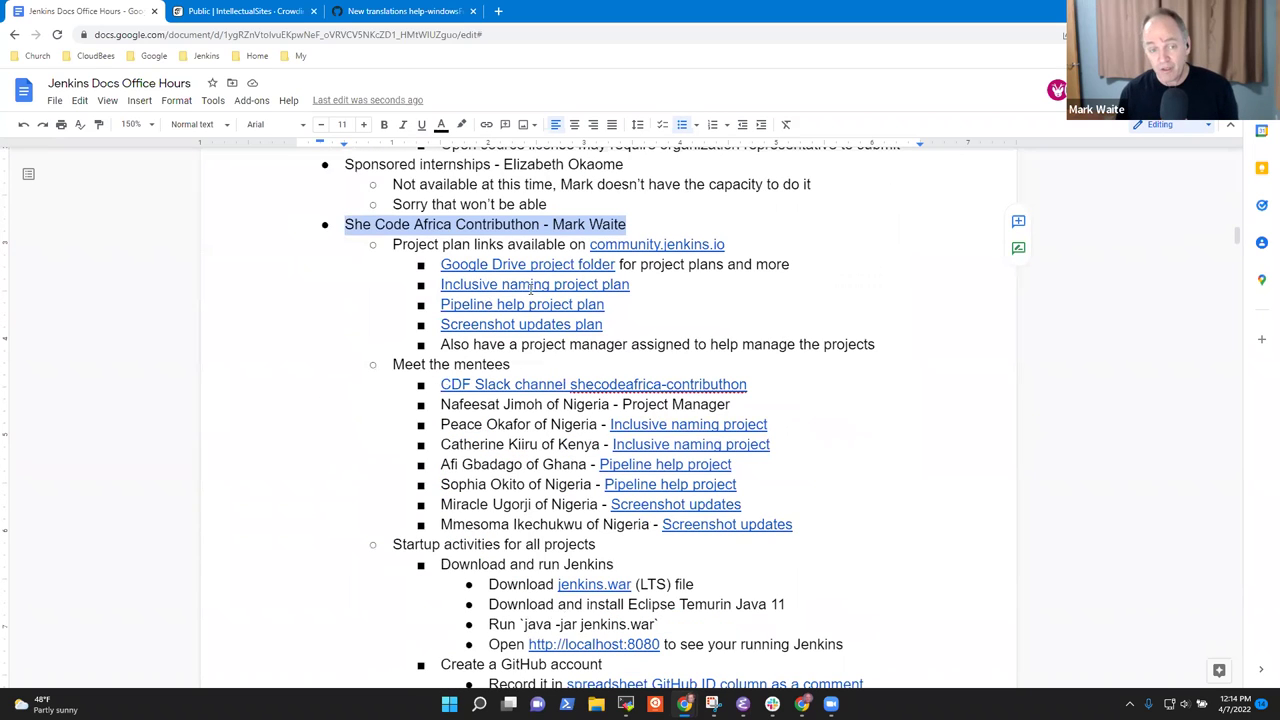
# Note 'Started April 5, 2022' under She Code Africa, then open the linked community.jenkins.io Contributhon page.
pyautogui.click(630, 224)
pyautogui.press('Return')
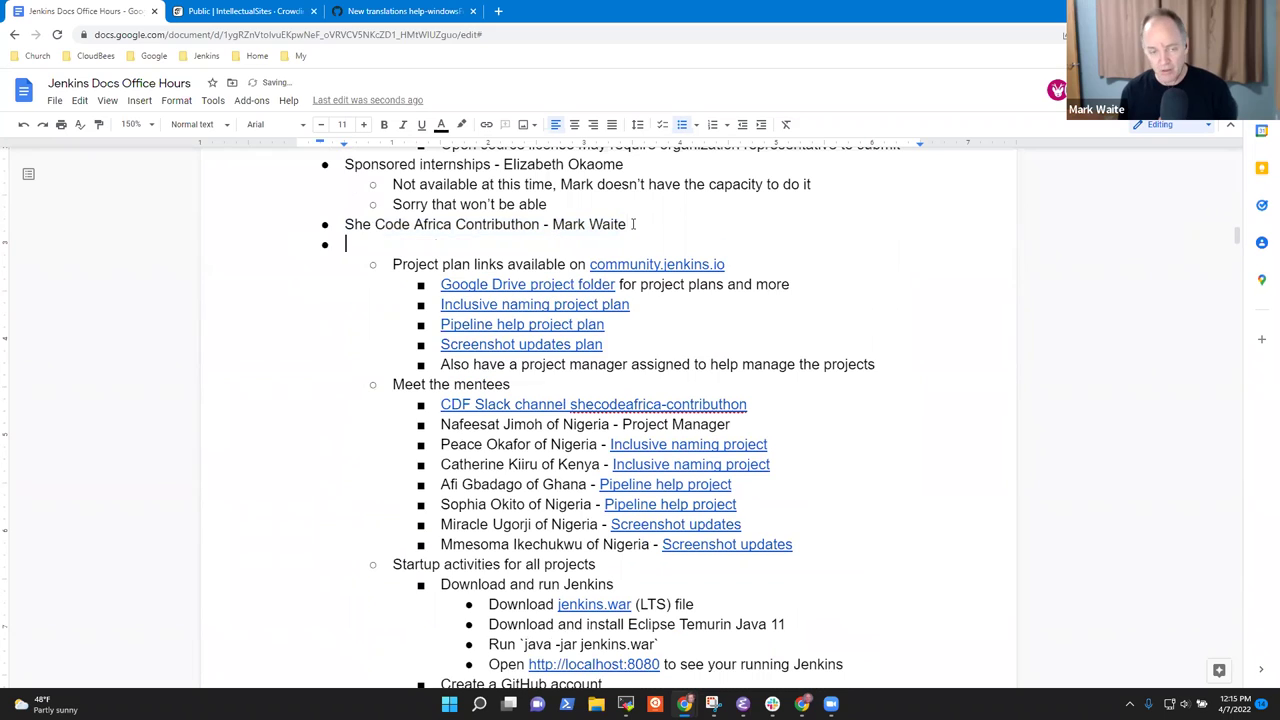
pyautogui.press('Tab')
pyautogui.write('Started A')
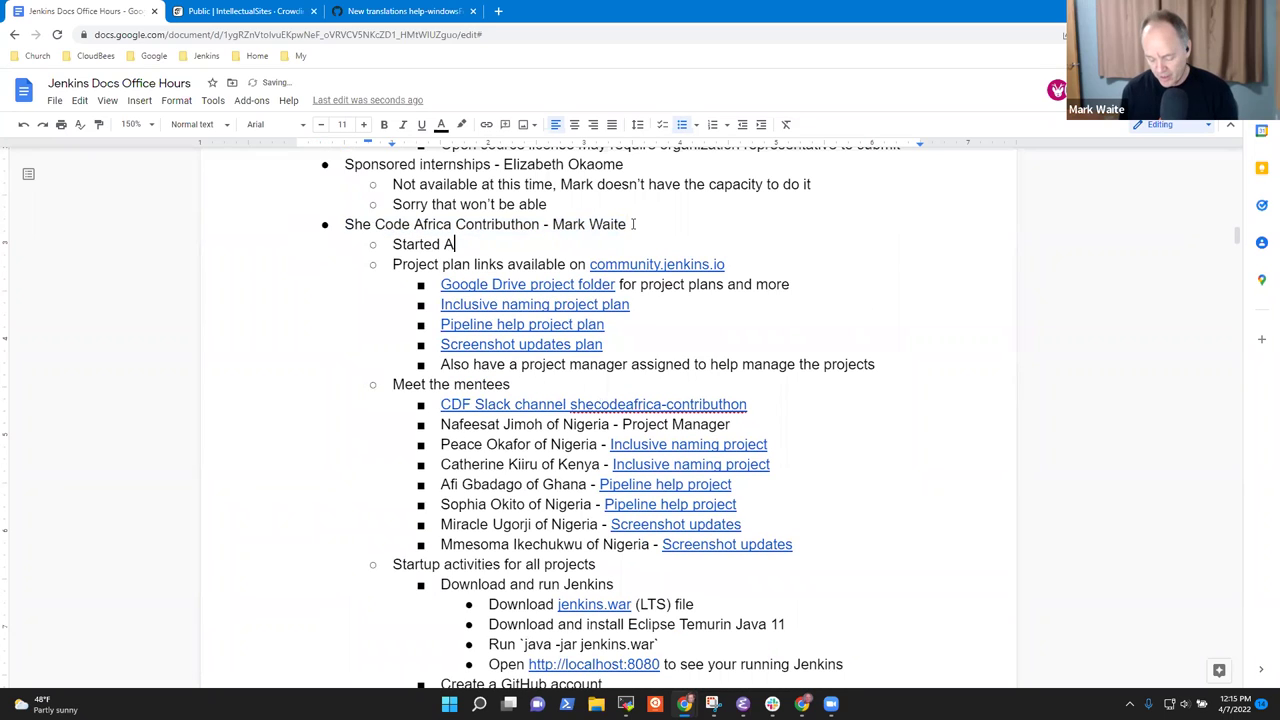
pyautogui.write('Pril 5, 2022')
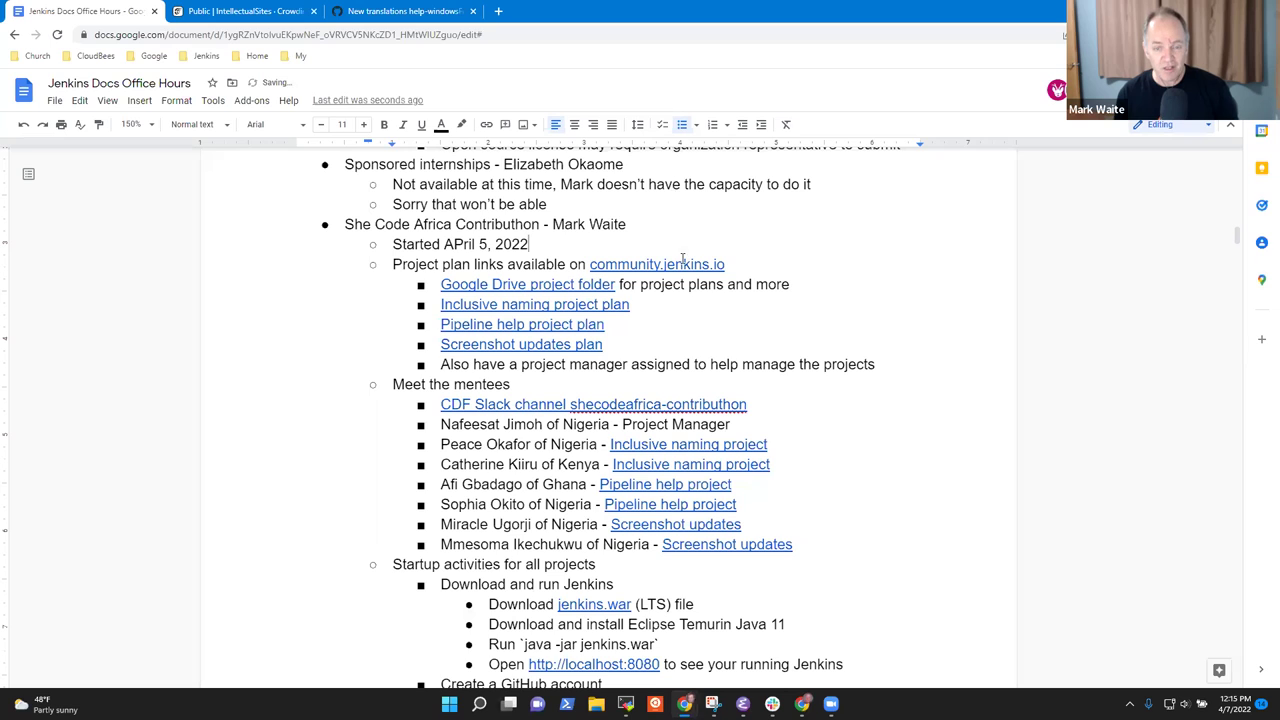
pyautogui.click(683, 264)
pyautogui.click(697, 289)
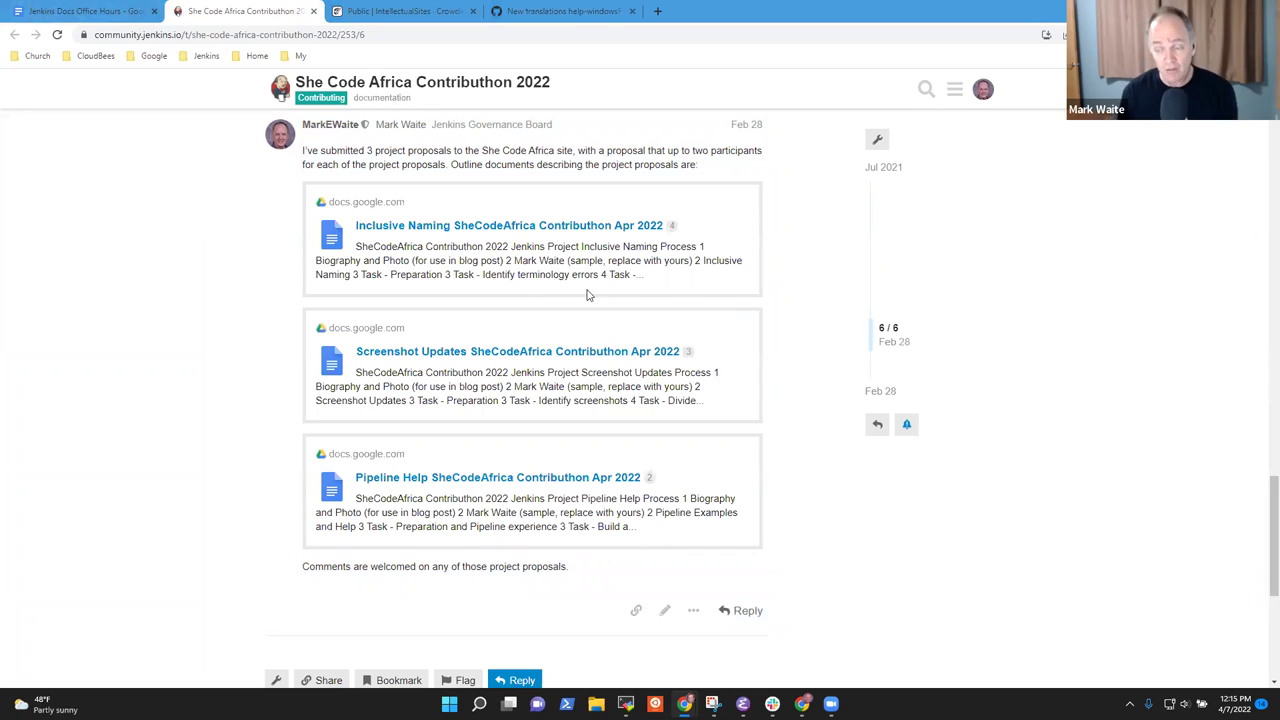
# Back in the notes, create an empty sub-bullet after the Video tutorial line under Startup activities.
pyautogui.click(110, 12)
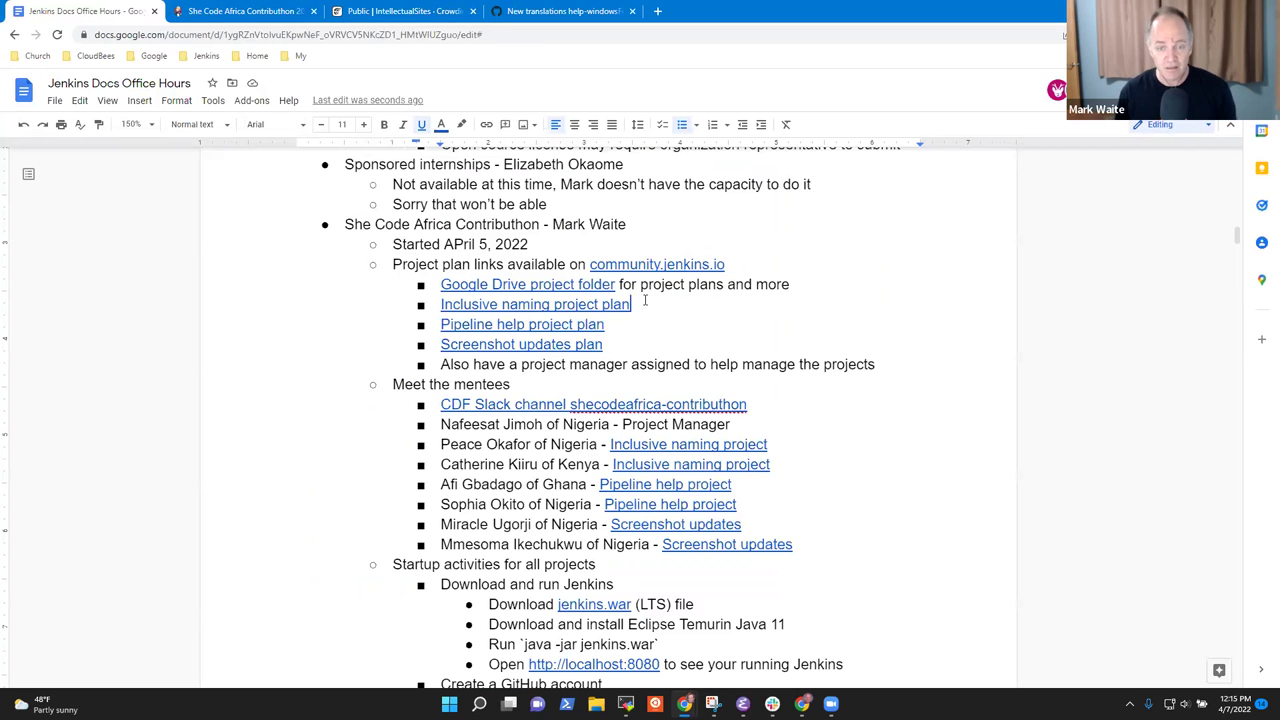
pyautogui.write('(Peace an')
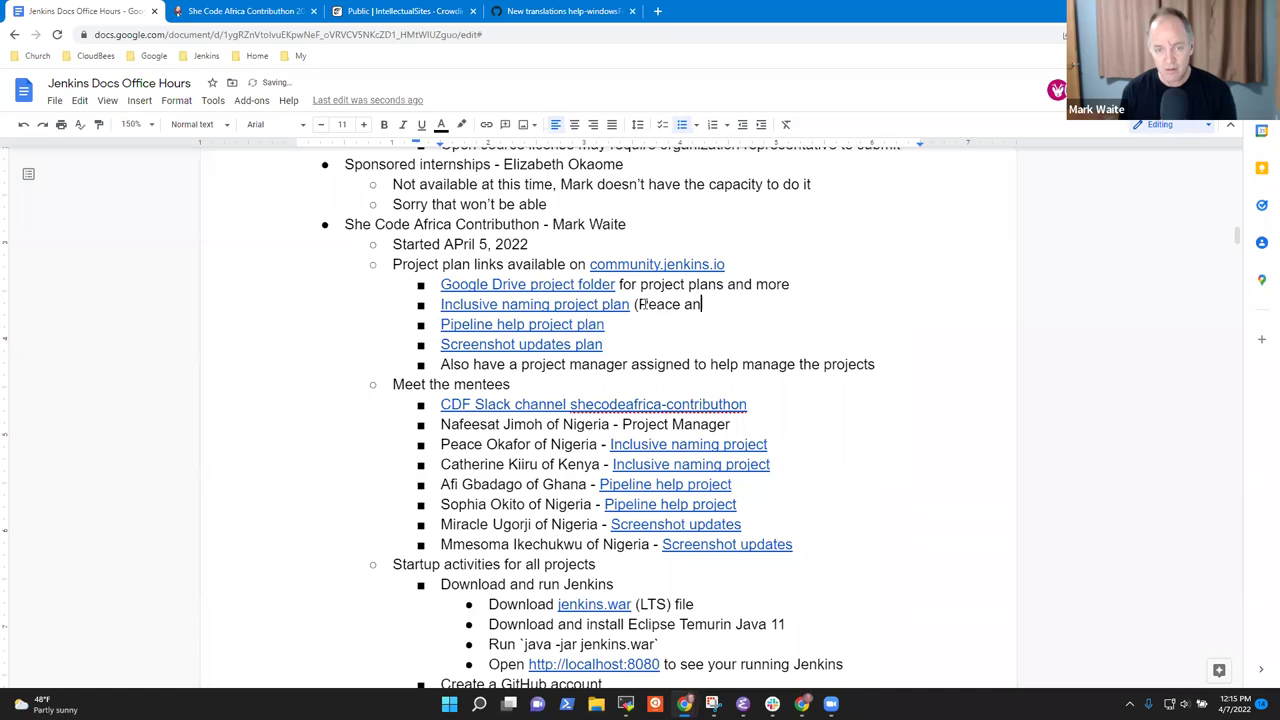
pyautogui.write('d Cat')
pyautogui.press('BackSpace')
pyautogui.press('BackSpace')
pyautogui.press('BackSpace')
pyautogui.press('BackSpace')
pyautogui.press('BackSpace')
pyautogui.press('BackSpace')
pyautogui.press('BackSpace')
pyautogui.press('BackSpace')
pyautogui.press('BackSpace')
pyautogui.press('BackSpace')
pyautogui.press('BackSpace')
pyautogui.press('BackSpace')
pyautogui.press('BackSpace')
pyautogui.press('BackSpace')
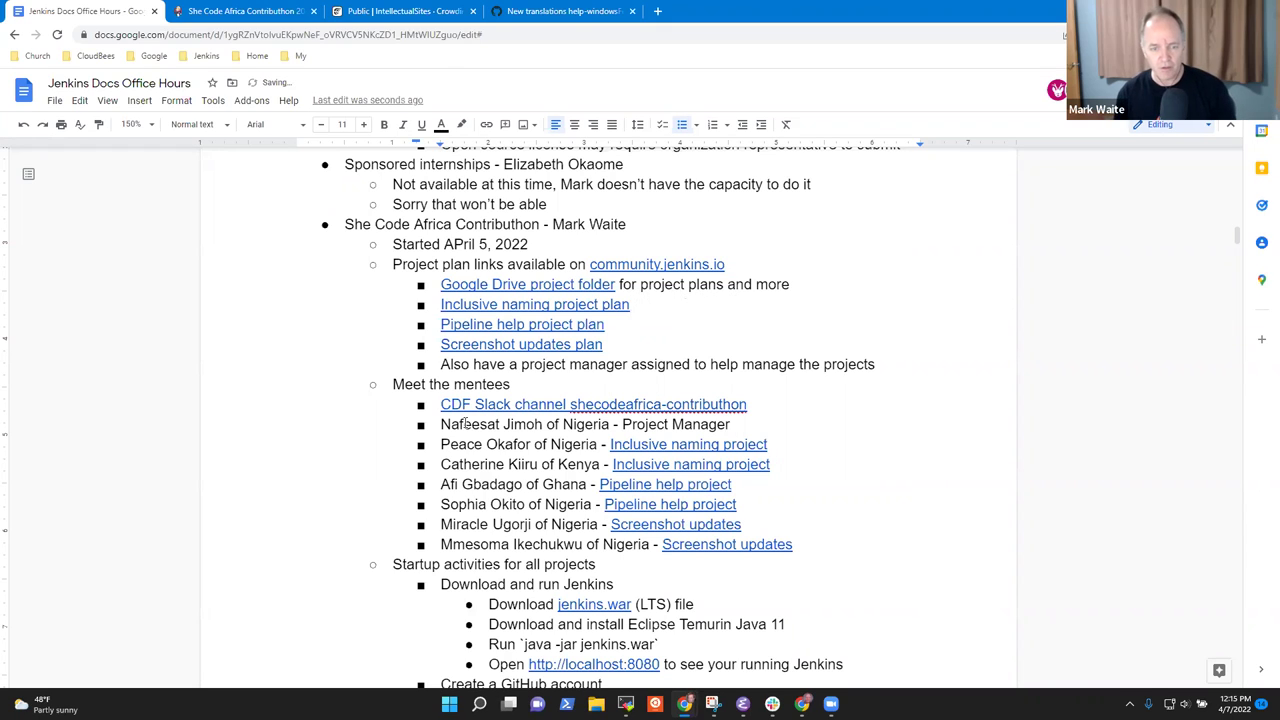
pyautogui.moveTo(441, 444); pyautogui.dragTo(787, 464)
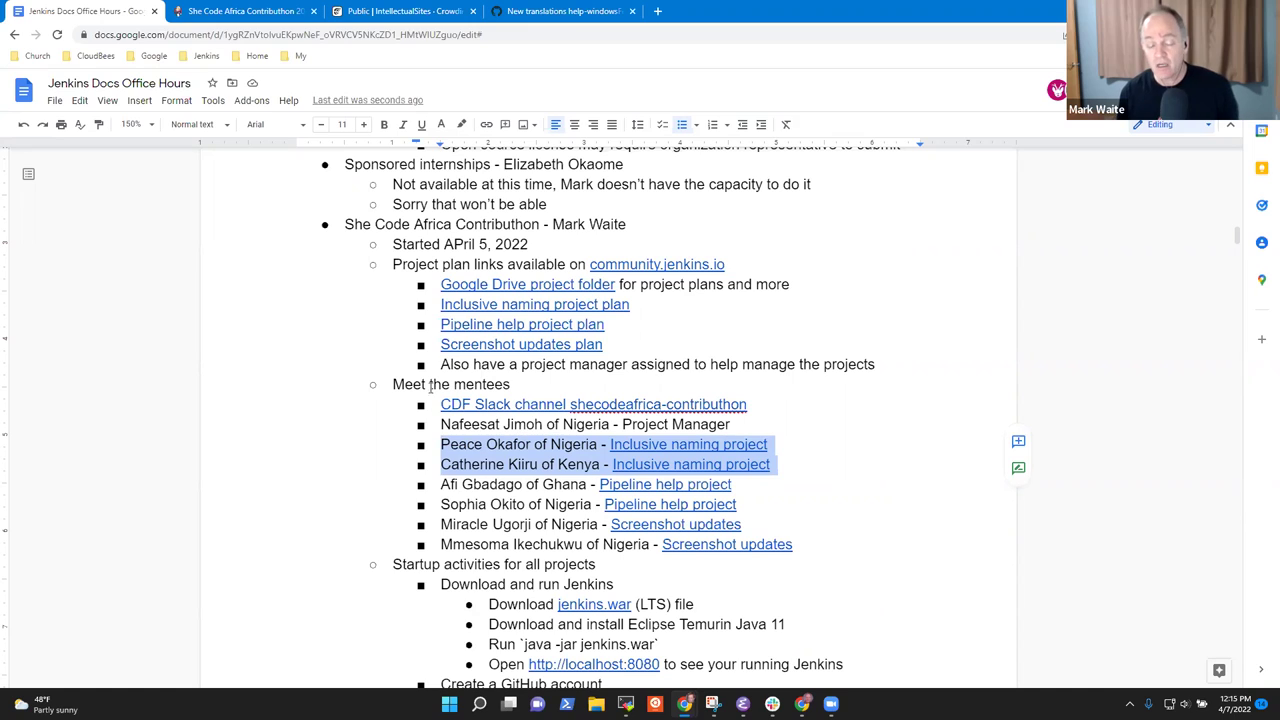
pyautogui.click(442, 448)
pyautogui.press('Down')
pyautogui.press('Down')
pyautogui.press('Up')
pyautogui.press('Up')
pyautogui.press('Up')
pyautogui.press('Up')
pyautogui.press('Up')
pyautogui.press('Up')
pyautogui.press('Up')
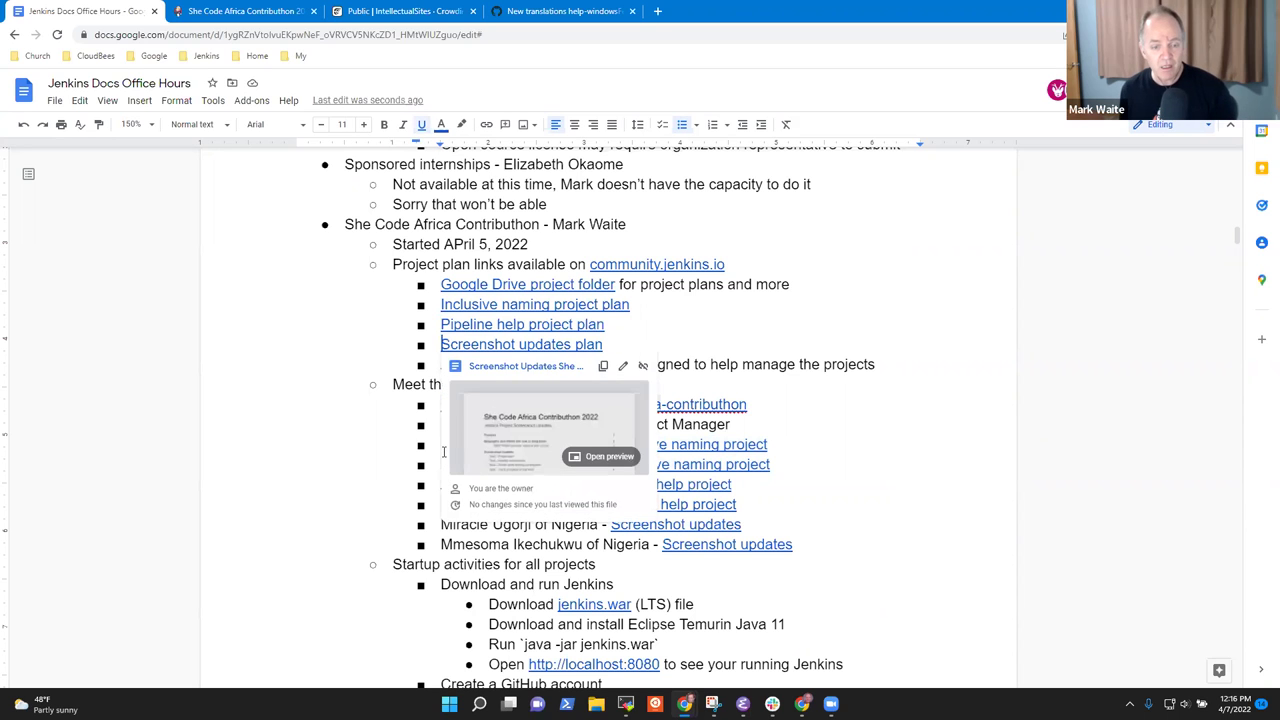
pyautogui.press('Down')
pyautogui.press('Down')
pyautogui.press('Down')
pyautogui.press('Down')
pyautogui.press('Down')
pyautogui.press('Down')
pyautogui.press('Down')
pyautogui.press('Down')
pyautogui.press('Down')
pyautogui.press('Down')
pyautogui.press('Down')
pyautogui.press('Down')
pyautogui.press('Down')
pyautogui.press('Down')
pyautogui.press('Down')
pyautogui.press('Down')
pyautogui.press('Down')
pyautogui.press('Down')
pyautogui.press('Down')
pyautogui.press('Down')
pyautogui.press('Up')
pyautogui.press('Up')
pyautogui.press('End')
pyautogui.press('Return')
# Outdent the empty bullet and type 'How to divide the work between the participants'.
pyautogui.press('super+Tab')
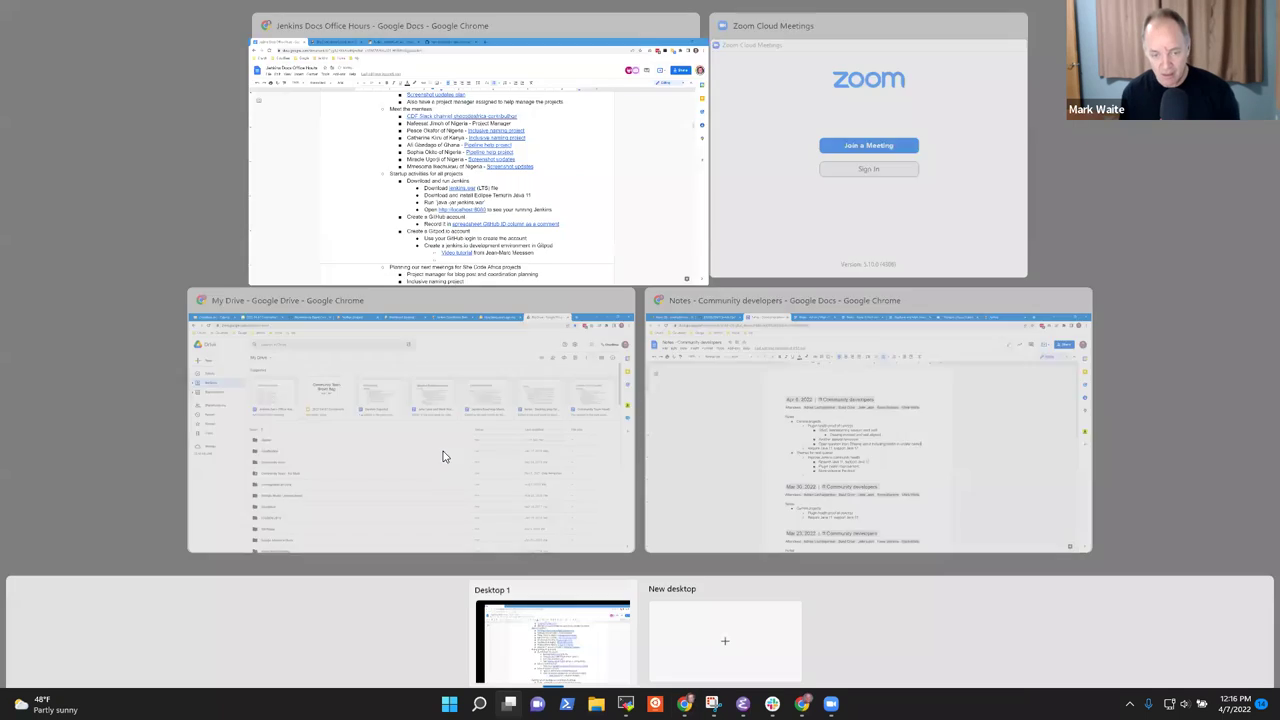
pyautogui.click(343, 265)
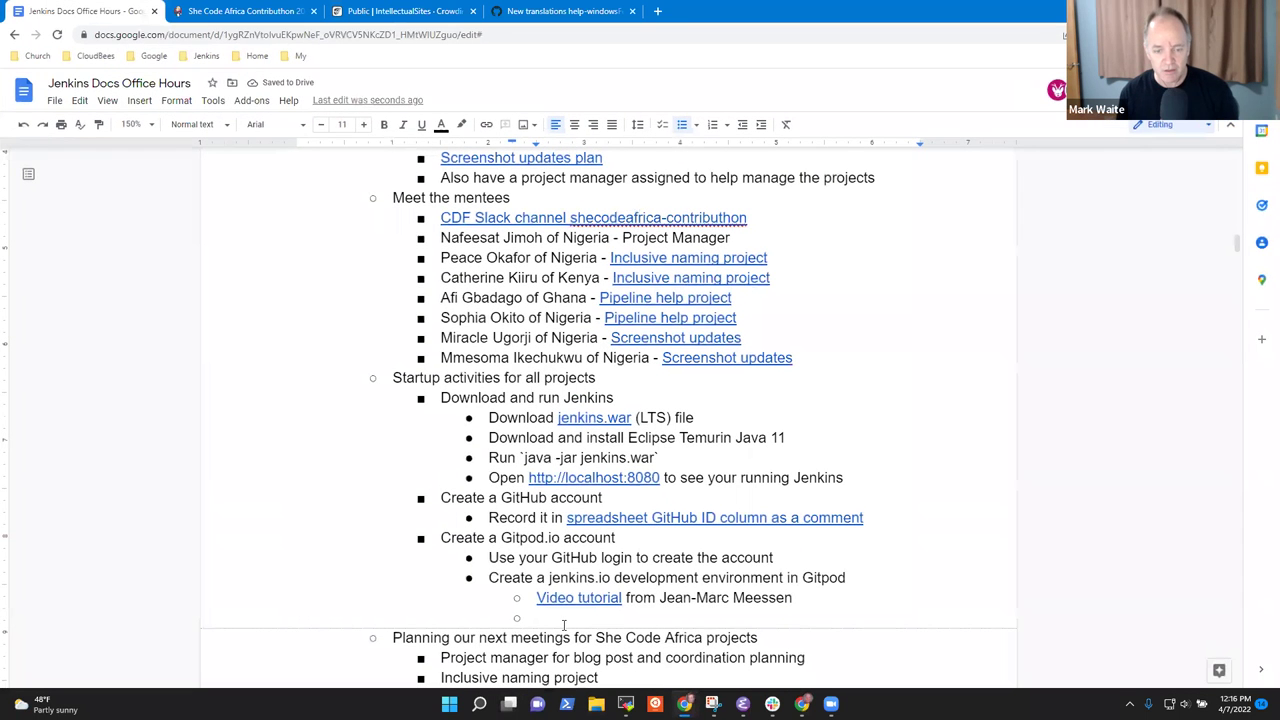
pyautogui.hotkey('shift', 'Tab')
pyautogui.hotkey('shift', 'Tab')
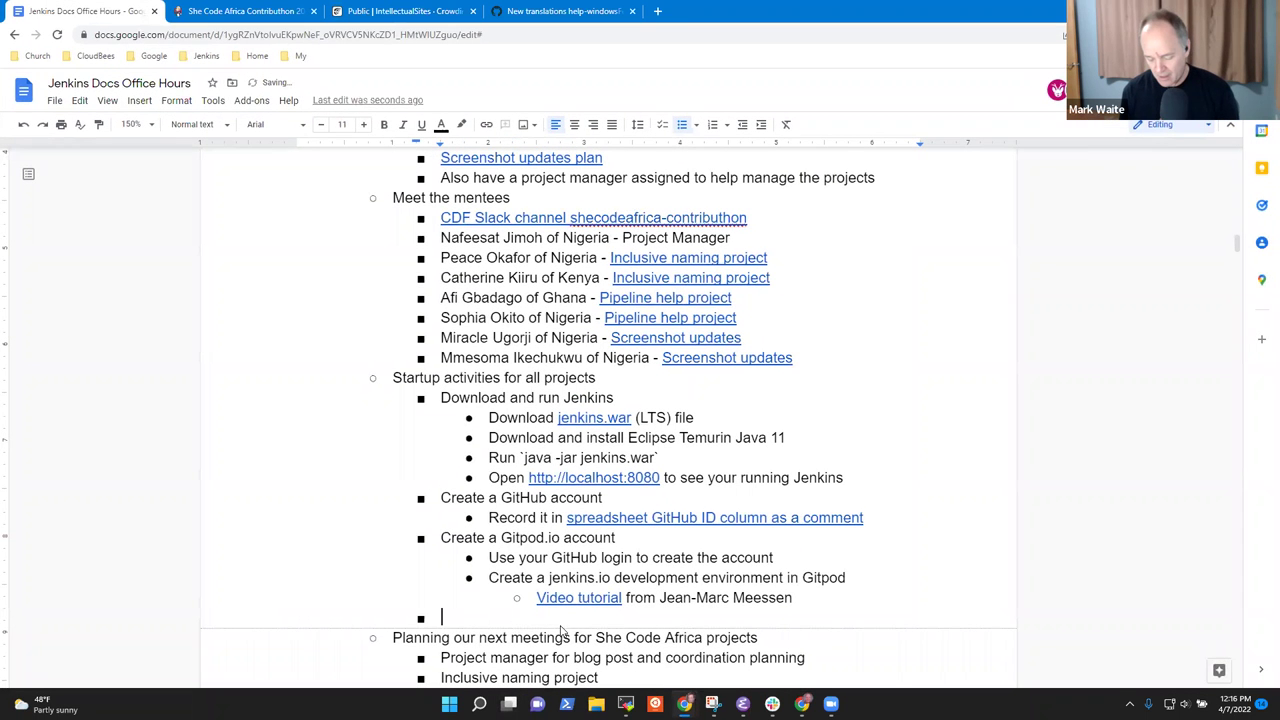
pyautogui.press('super+s')
pyautogui.write('H')
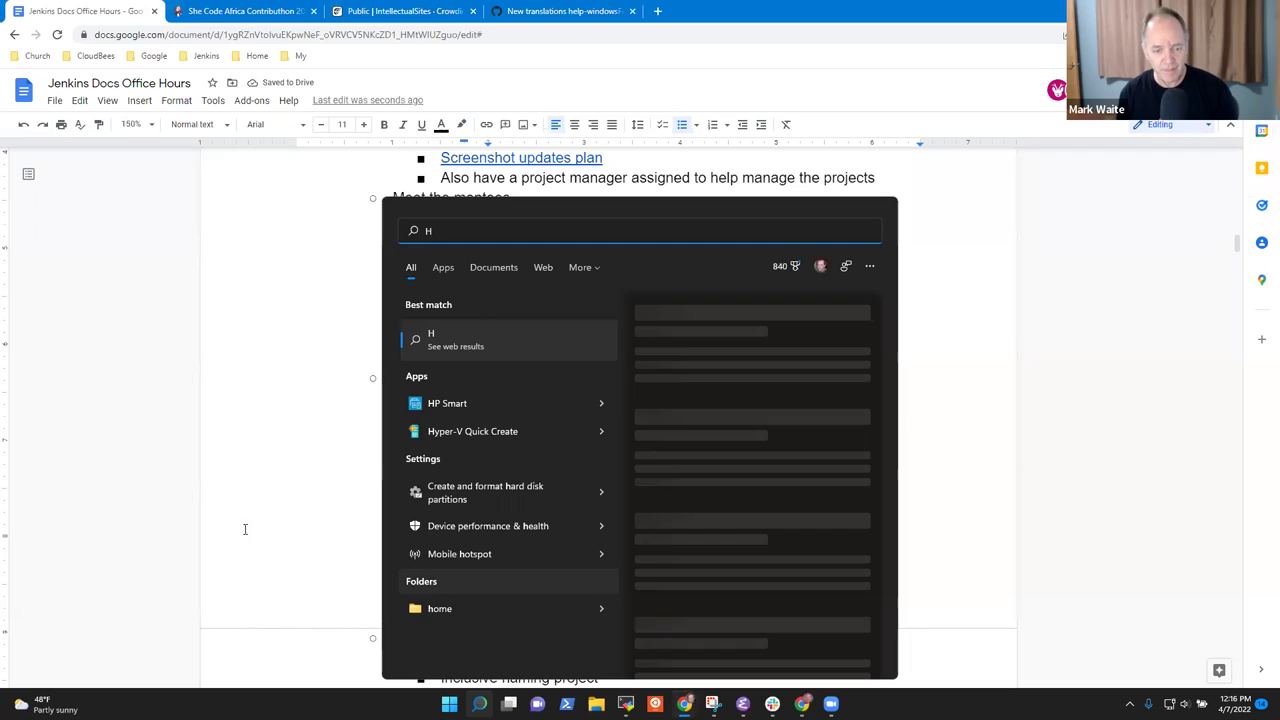
pyautogui.press('Escape')
pyautogui.click(466, 613)
pyautogui.write('How to divide the work between the participants')
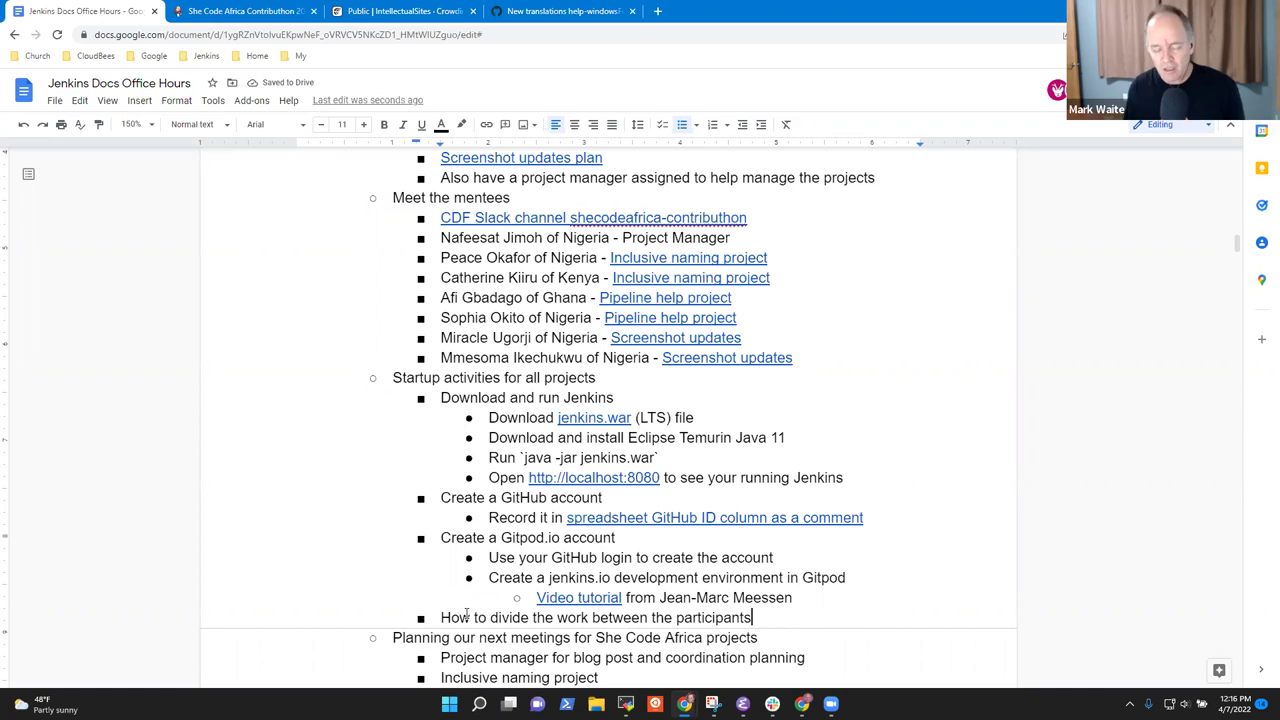
pyautogui.press('Up')
pyautogui.press('Up')
pyautogui.press('Up')
pyautogui.press('Up')
pyautogui.press('Up')
pyautogui.press('Up')
pyautogui.press('Up')
pyautogui.press('Up')
pyautogui.press('Up')
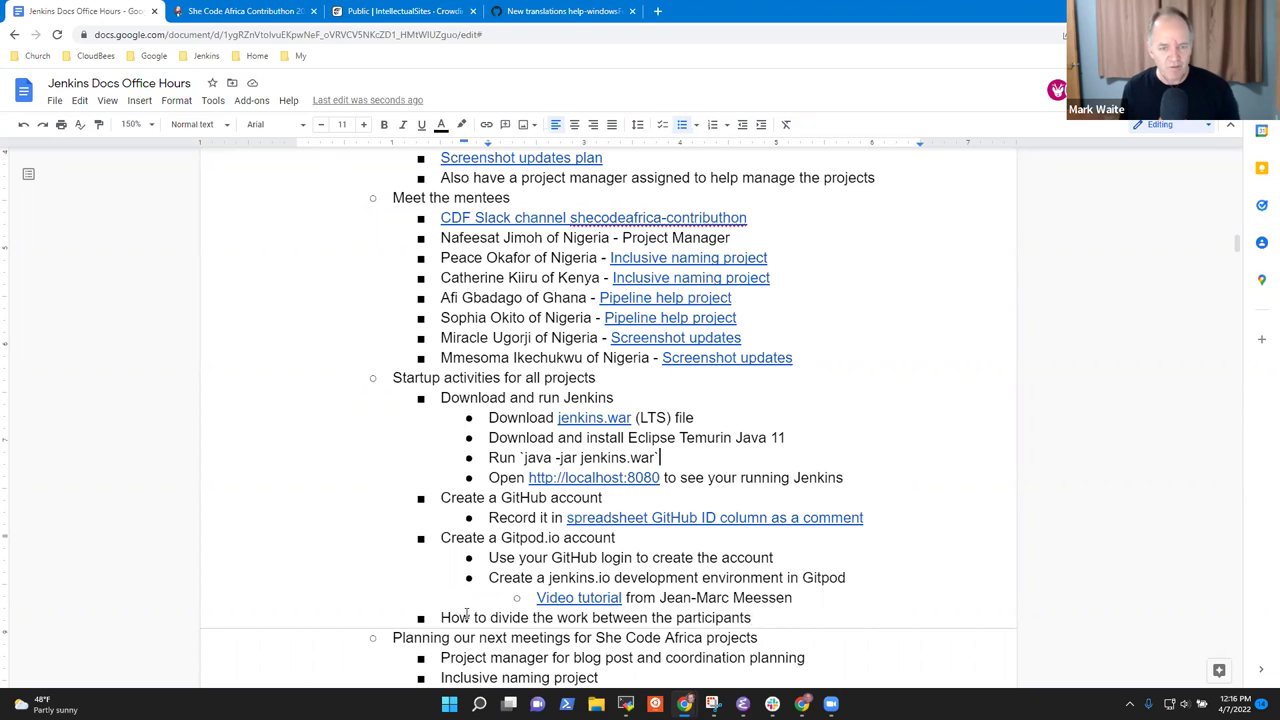
pyautogui.hotkey('shift', 'End')
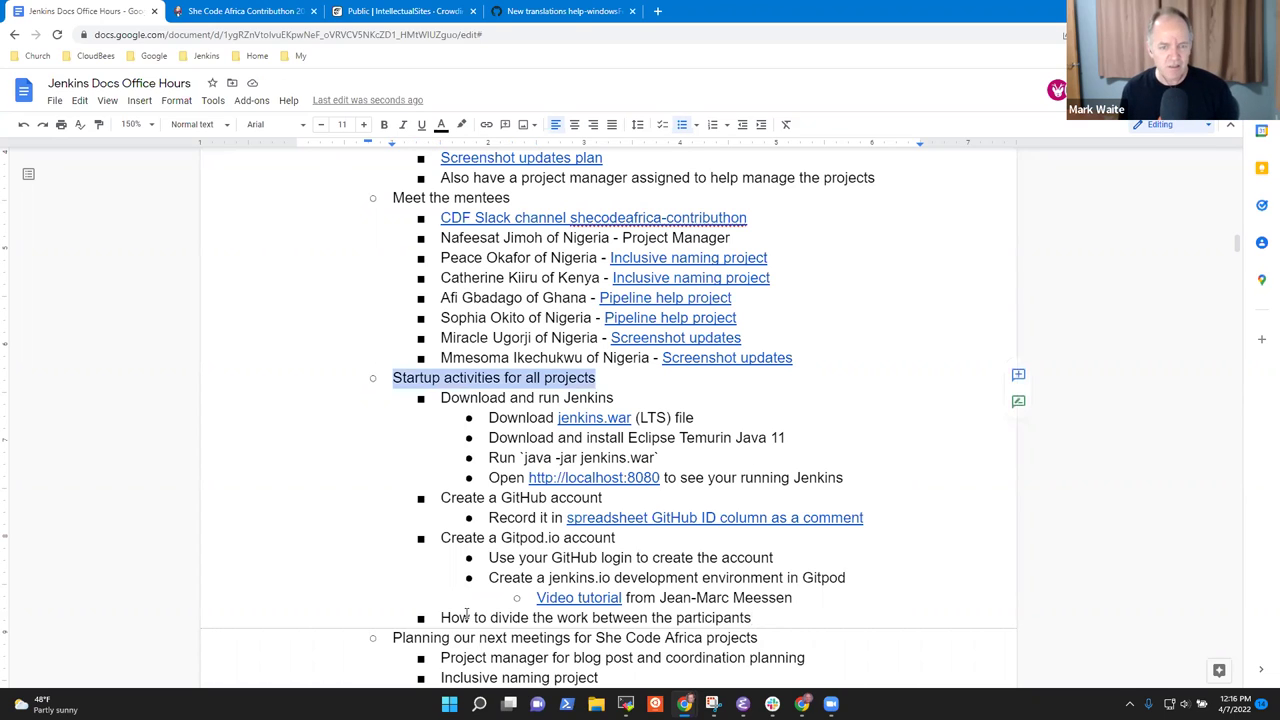
pyautogui.press('Down')
pyautogui.press('Down')
pyautogui.press('Down')
pyautogui.press('Down')
pyautogui.press('Down')
pyautogui.press('Down')
pyautogui.press('Down')
pyautogui.press('Down')
pyautogui.press('Down')
pyautogui.press('Down')
pyautogui.press('Down')
pyautogui.press('Down')
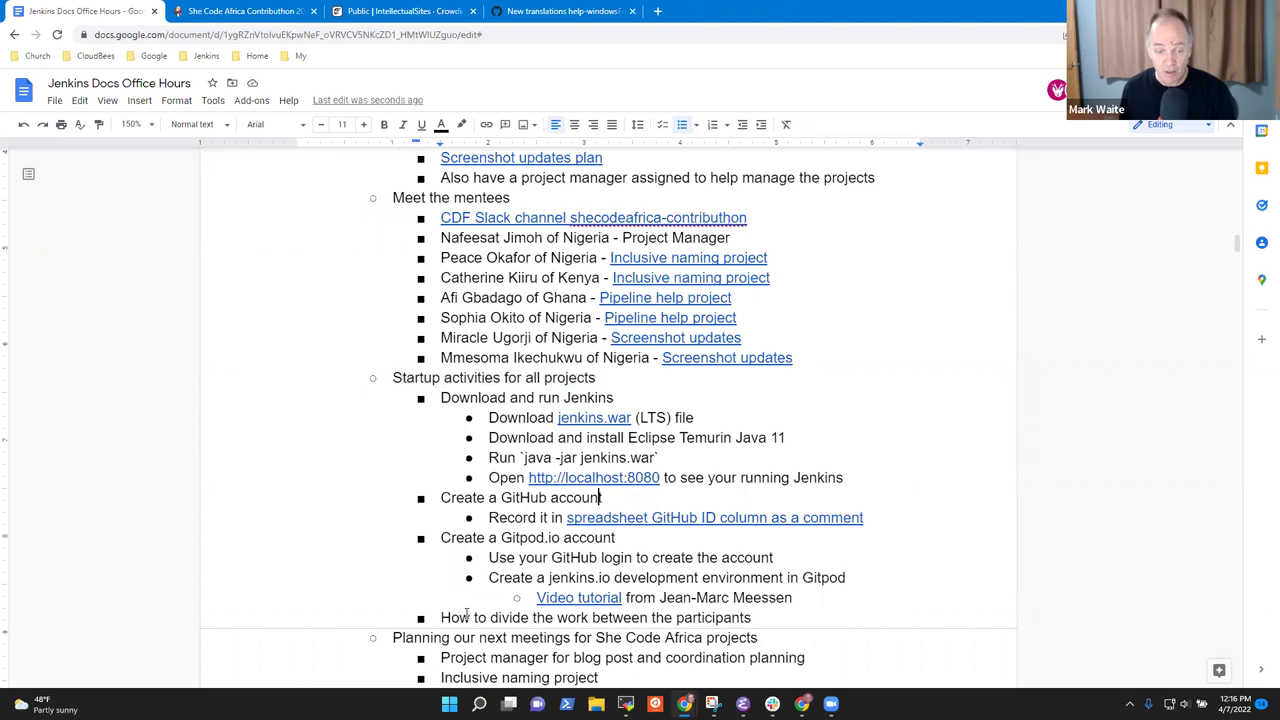
pyautogui.hotkey('shift', 'End')
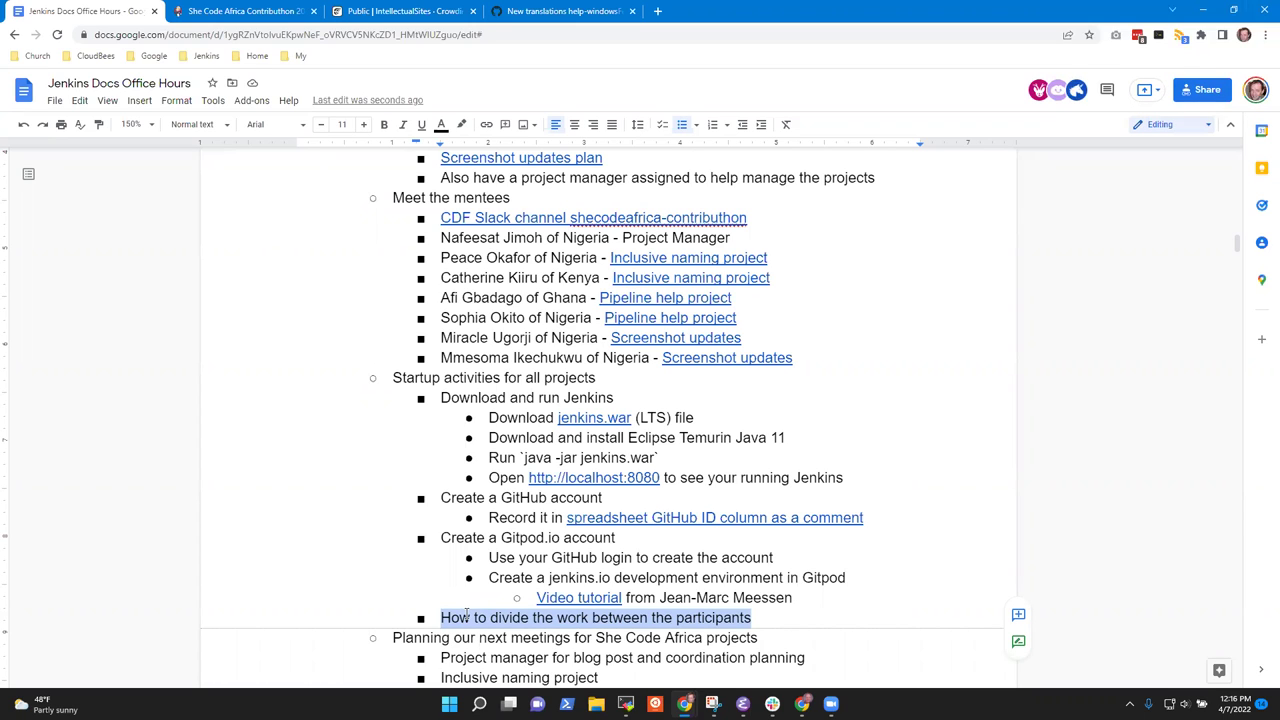
# Correct 'APril' to 'April' in the She Code Africa start date.
pyautogui.press('Up')
pyautogui.press('Up')
pyautogui.press('Up')
pyautogui.press('Up')
pyautogui.press('Up')
pyautogui.press('Up')
pyautogui.press('Up')
pyautogui.press('Up')
pyautogui.press('Up')
pyautogui.press('Up')
pyautogui.press('Up')
pyautogui.press('Up')
pyautogui.press('Up')
pyautogui.press('Up')
pyautogui.press('Up')
pyautogui.press('Up')
pyautogui.press('Up')
pyautogui.press('Up')
pyautogui.press('Up')
pyautogui.press('Up')
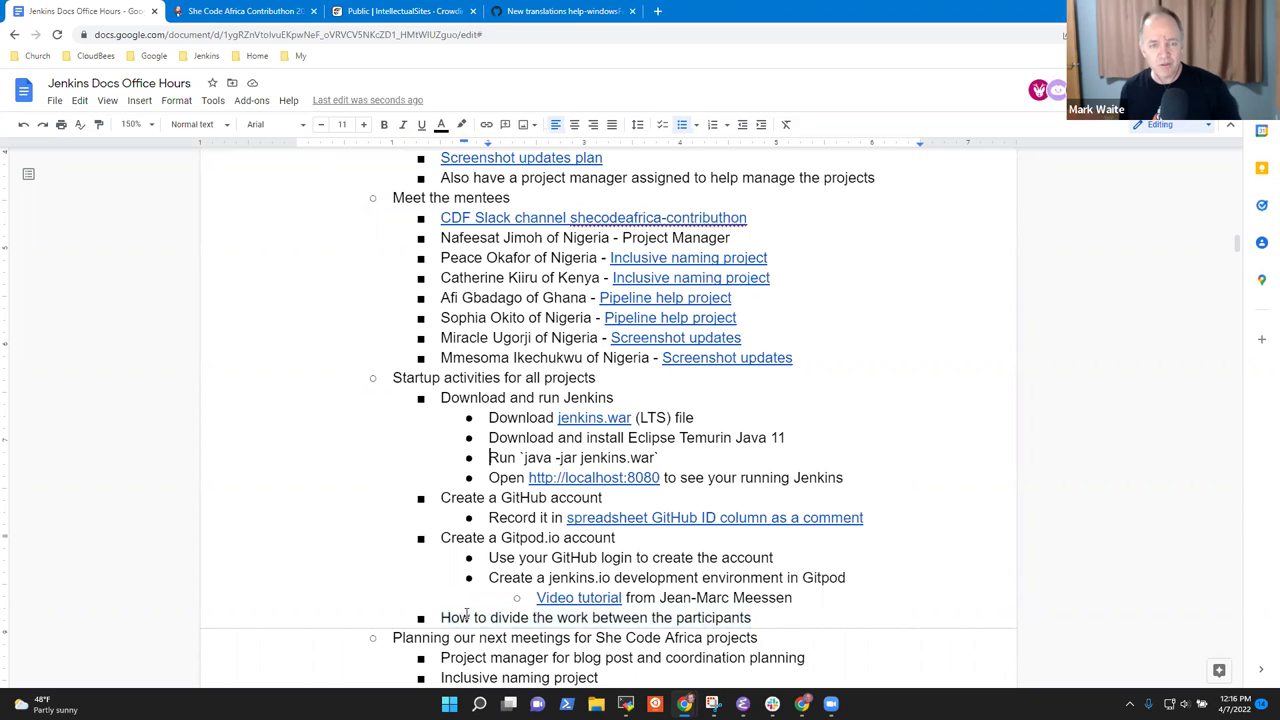
pyautogui.press('Up')
pyautogui.press('Up')
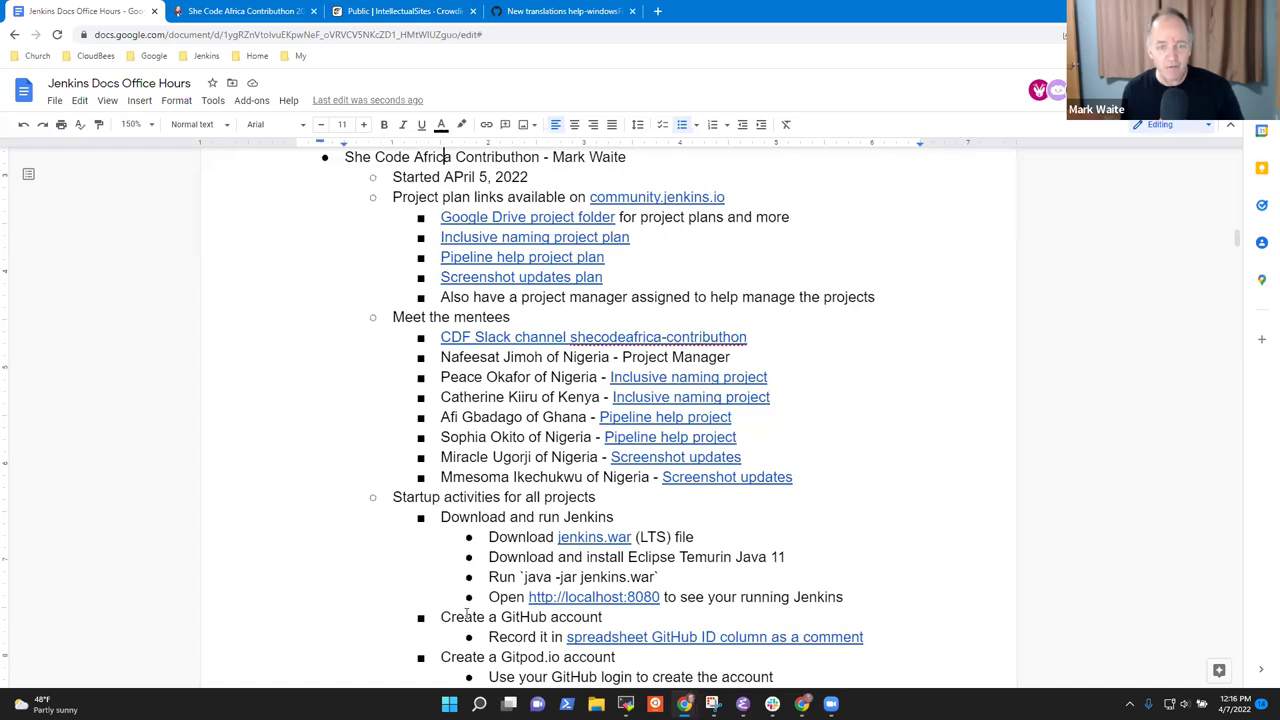
pyautogui.press('Right')
pyautogui.press('Right')
pyautogui.press('Delete')
pyautogui.write('p')
# Open an empty indented sub-bullet under the first Inclusive naming mentee entry.
pyautogui.press('Down')
pyautogui.press('Down')
pyautogui.press('Down')
pyautogui.press('Down')
pyautogui.press('Down')
pyautogui.press('Down')
pyautogui.press('Down')
pyautogui.press('Down')
pyautogui.press('Down')
pyautogui.press('Down')
pyautogui.press('Home')
pyautogui.hotkey('ctrl', 'shift', 'Right')
pyautogui.hotkey('ctrl', 'shift', 'Right')
pyautogui.hotkey('shift', 'Left')
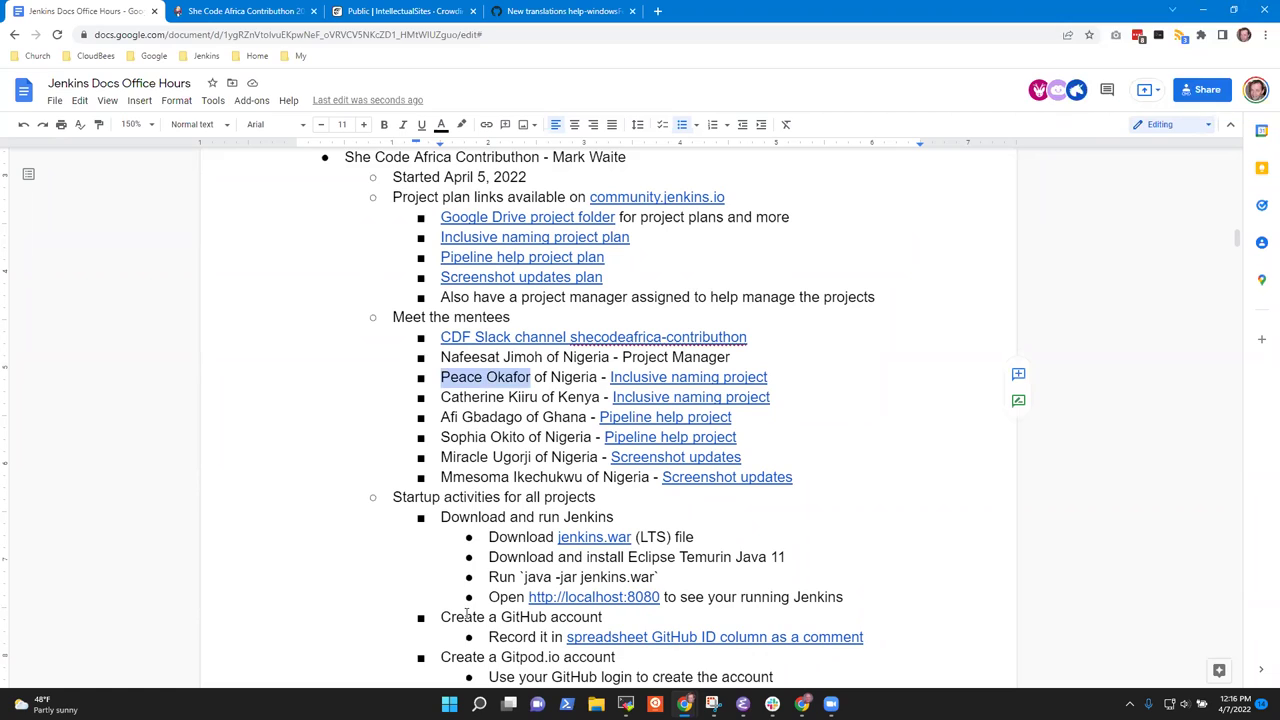
pyautogui.press('End')
pyautogui.press('Return')
pyautogui.press('Tab')
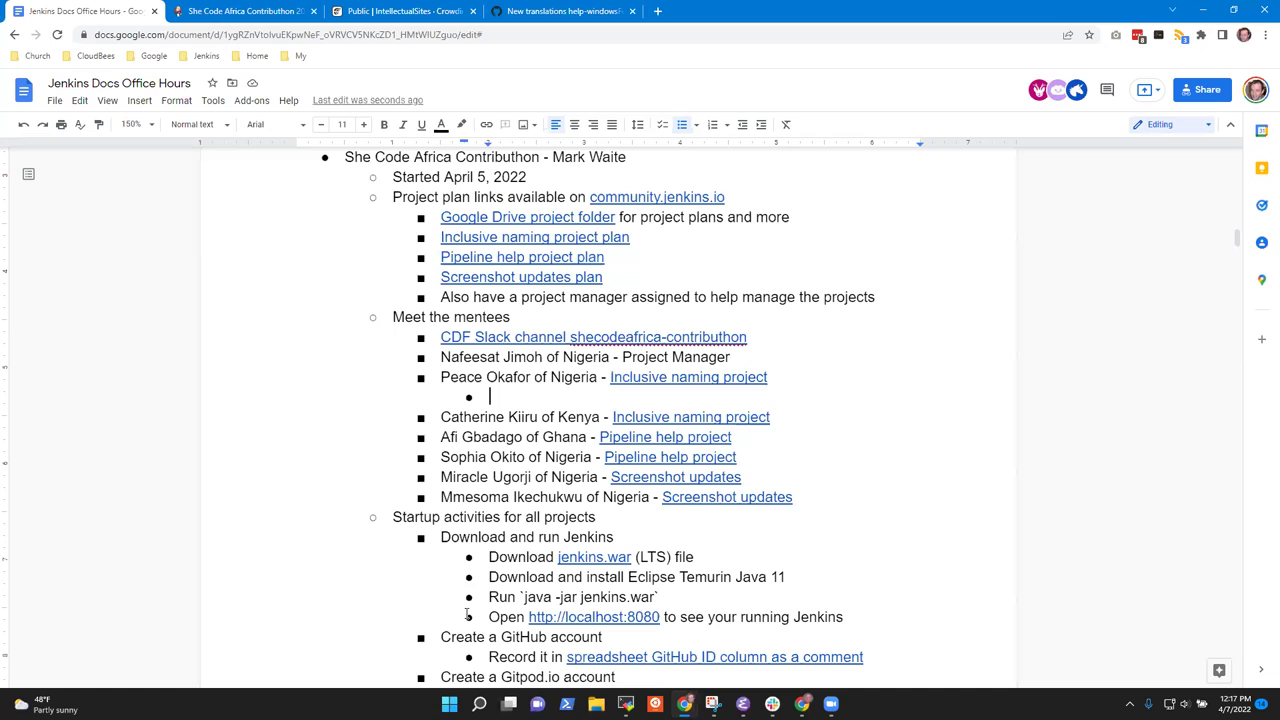
# Add three mentee notes: technical writer that likes coding; wants to learn coding, documentation, API testing; open source contributing.
pyautogui.write('Technical writer that li')
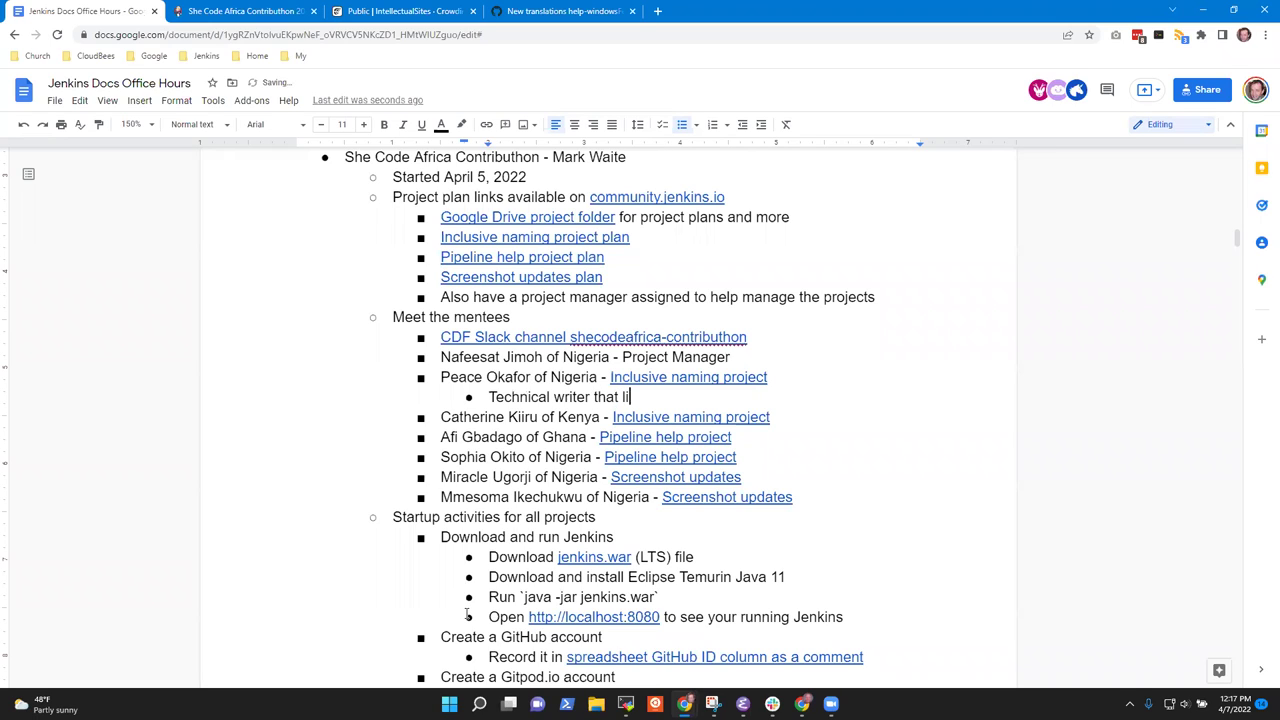
pyautogui.write('kes coding')
pyautogui.press('Return')
pyautogui.write('Wants to lean')
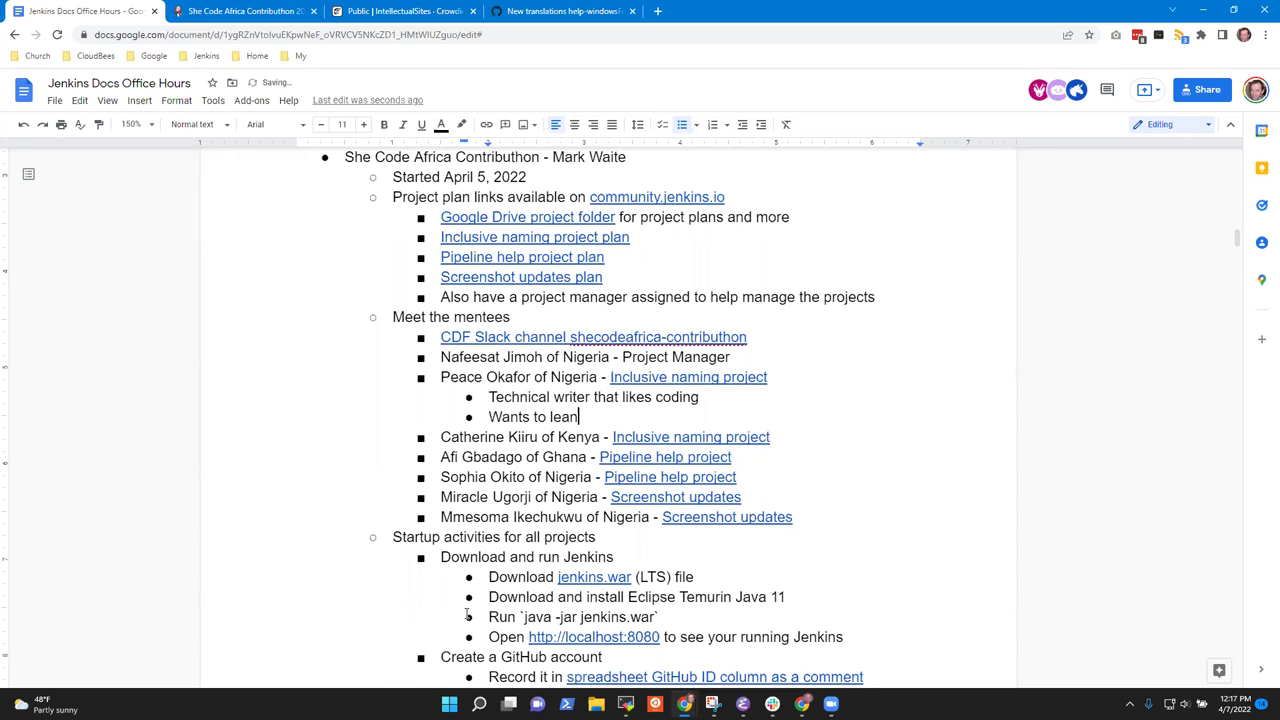
pyautogui.press('BackSpace')
pyautogui.write('rn more about coding, documentation,')
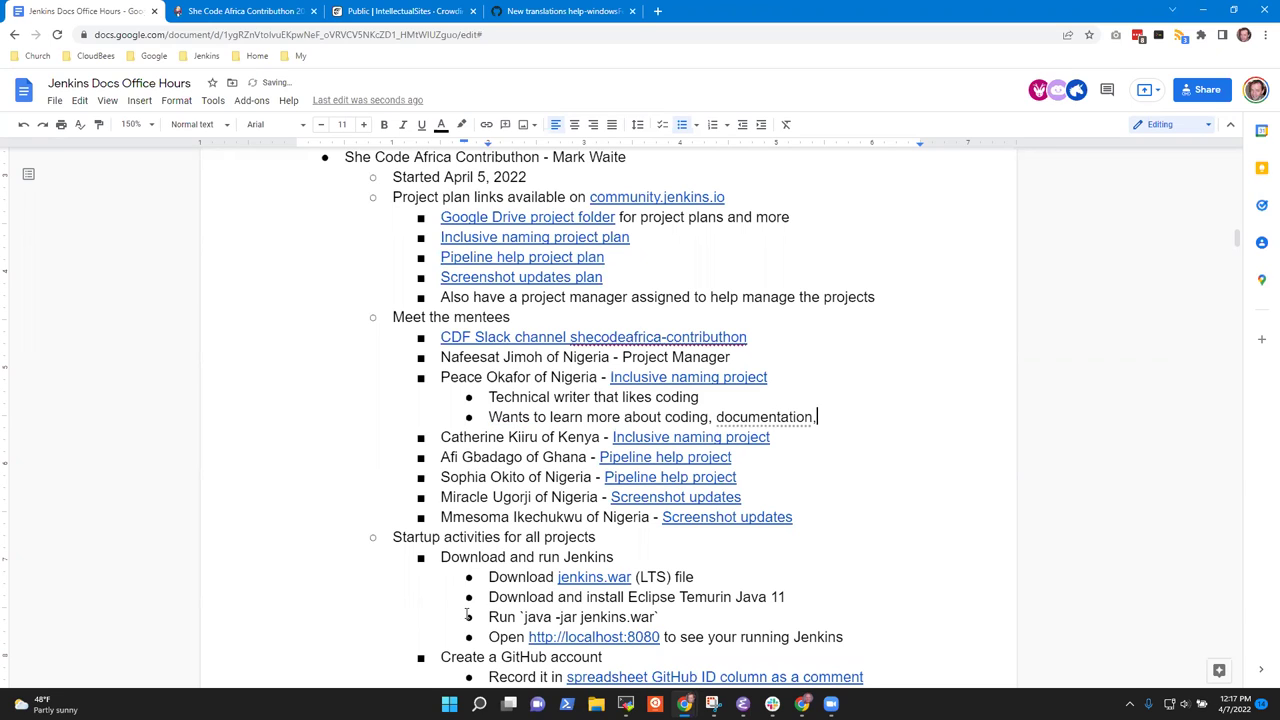
pyautogui.write(' and API testing')
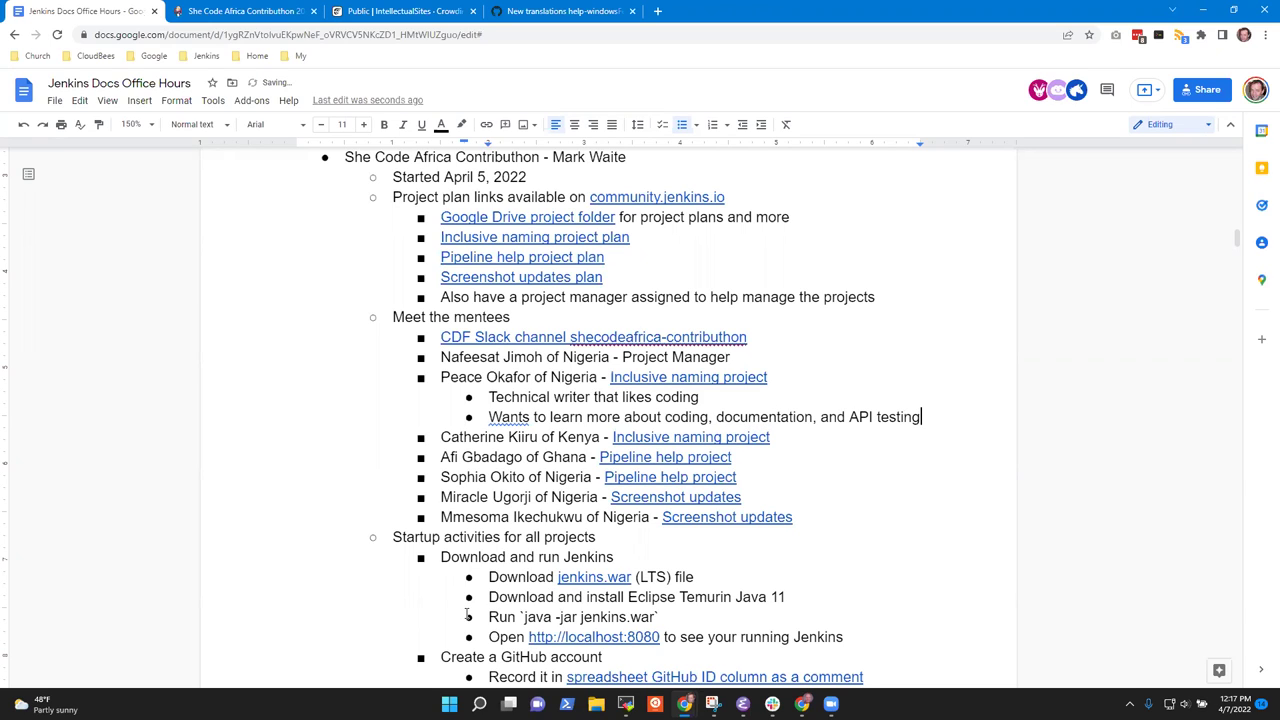
pyautogui.press('Return')
pyautogui.write('Wants to learn more ')
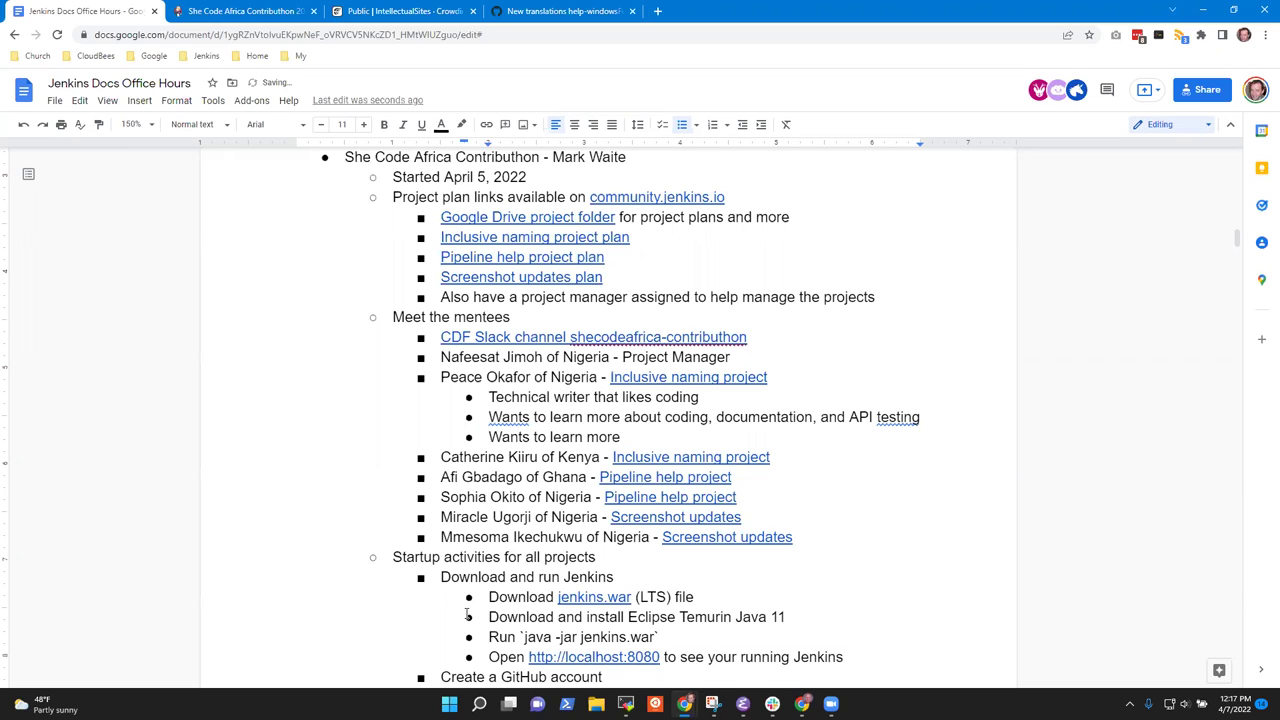
pyautogui.write('about contributing to open s')
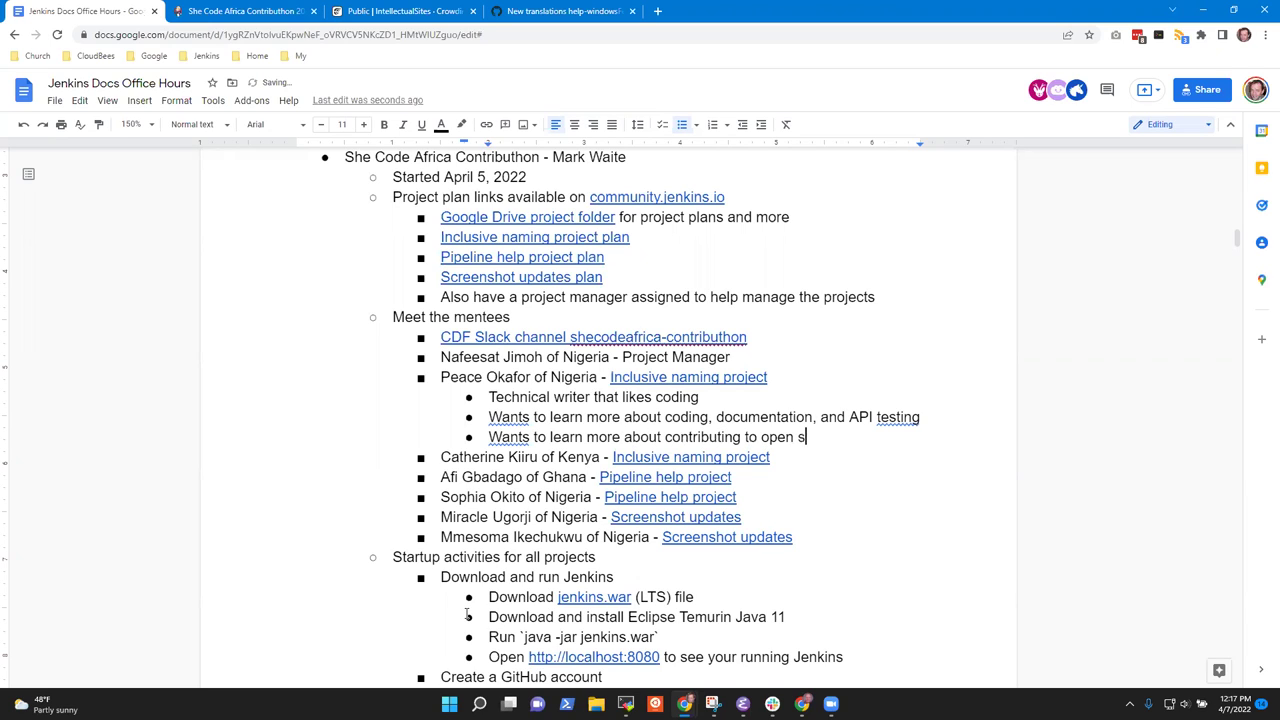
pyautogui.write('ource projects')
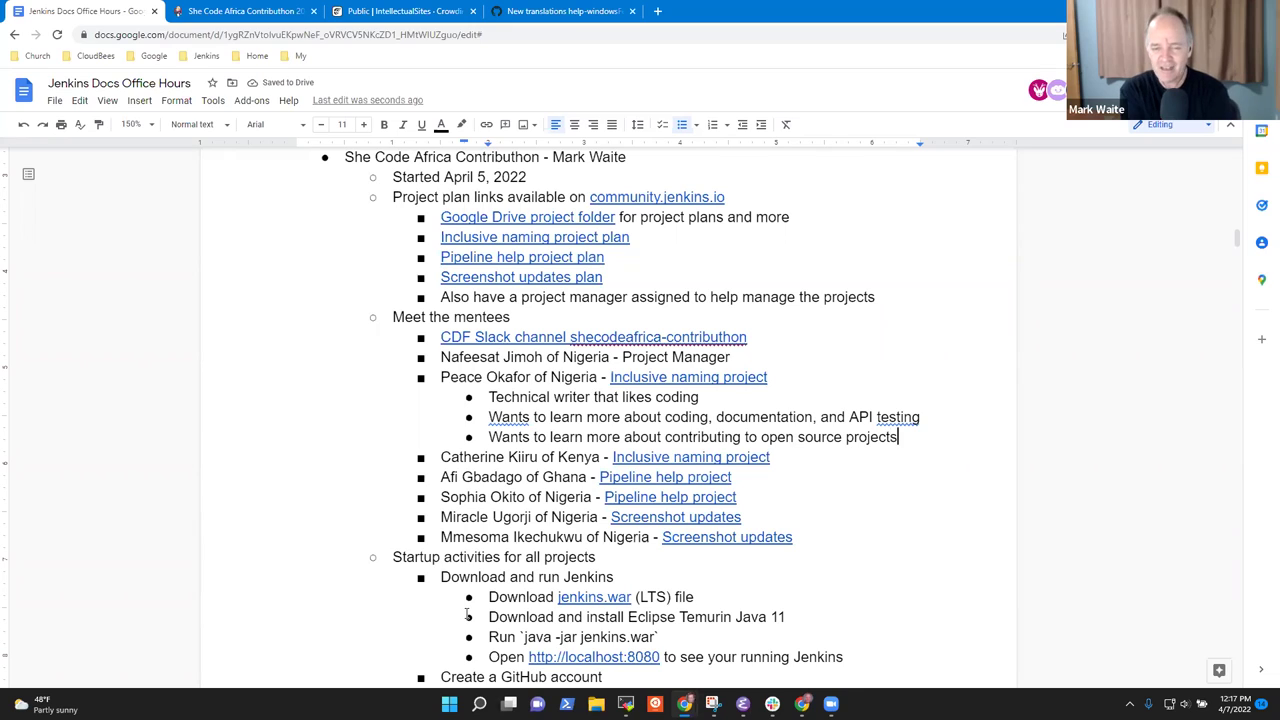
pyautogui.press('Down')
# Add a sub-bullet giving the Kenyan mentee's role as front end developer / technical writer.
pyautogui.press('Return')
pyautogui.press('Tab')
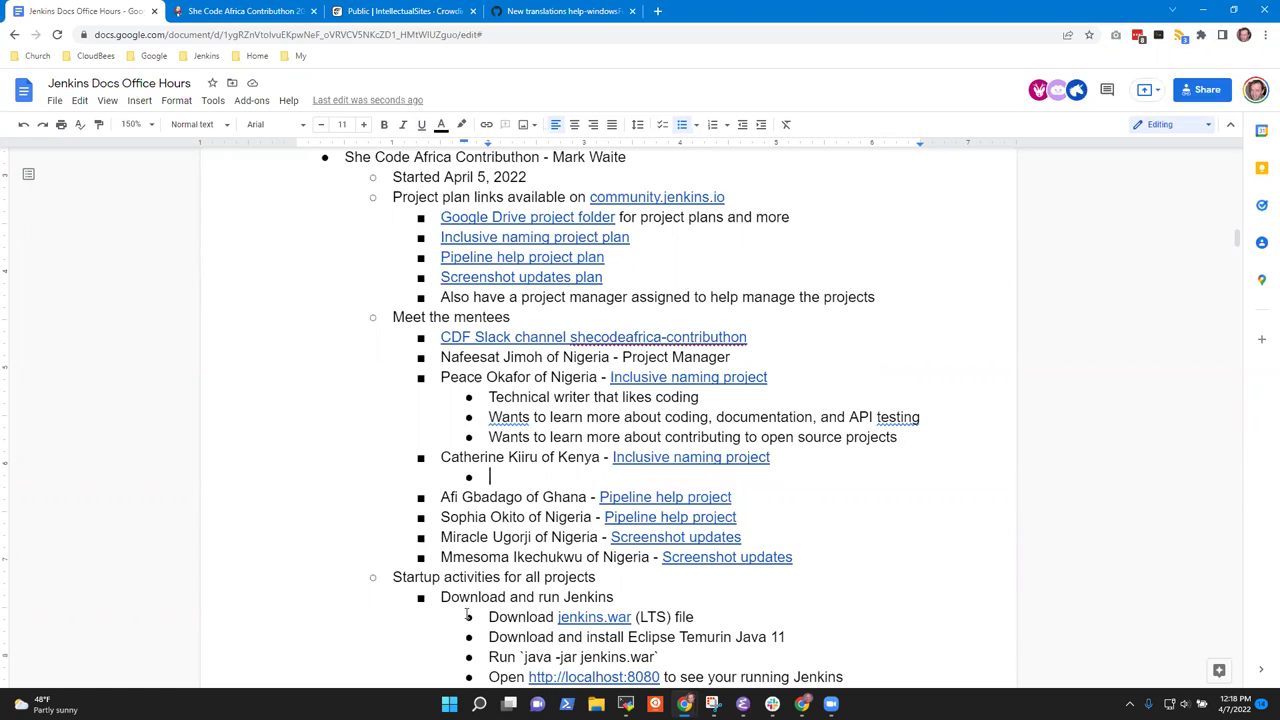
pyautogui.write('Content developer / technical writer / frontend developer')
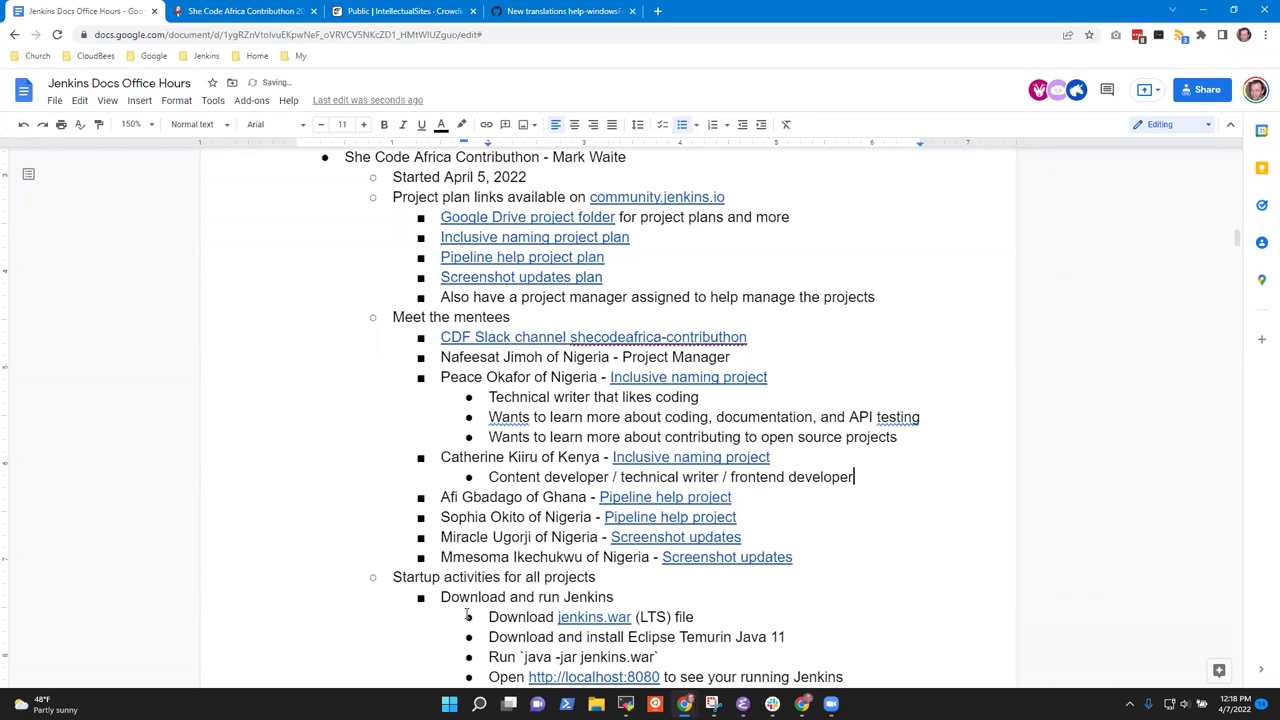
pyautogui.press('Home')
pyautogui.hotkey('ctrl', 'shift', 'Right')
pyautogui.write('Front end')
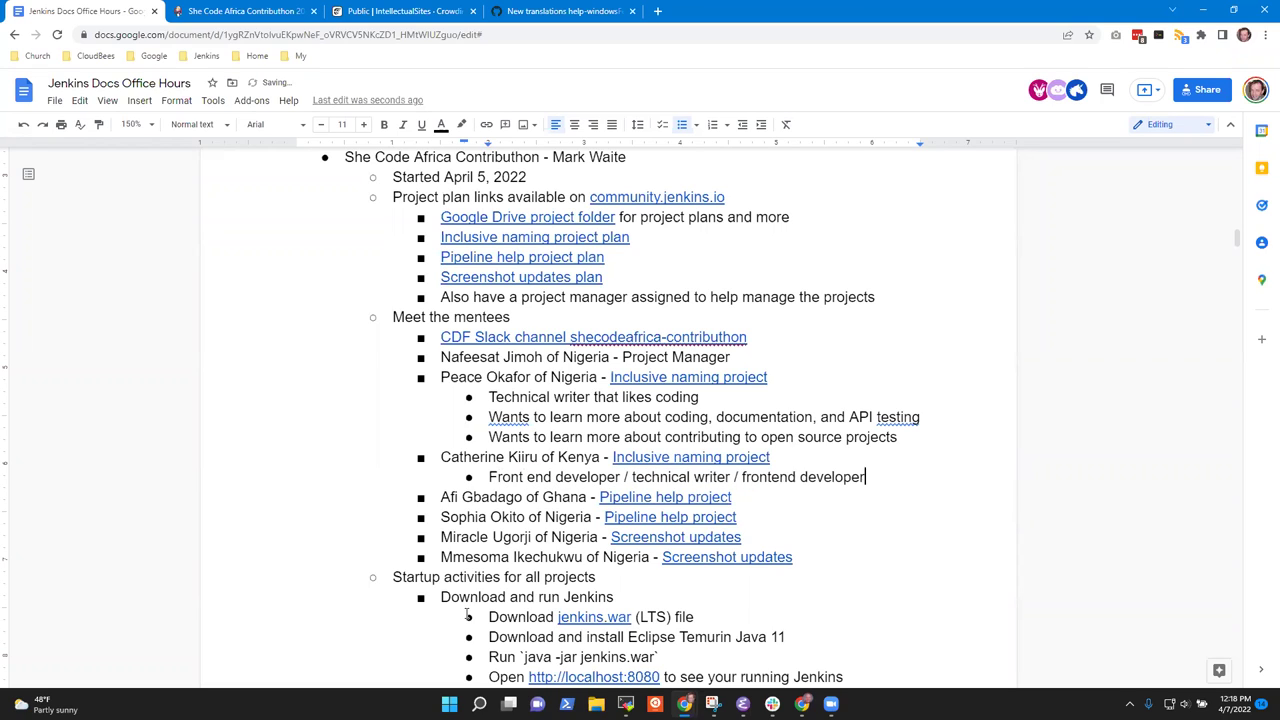
pyautogui.hotkey('ctrl', 'shift', 'Left')
pyautogui.hotkey('ctrl', 'shift', 'Left')
pyautogui.hotkey('ctrl', 'shift', 'Left')
pyautogui.hotkey('ctrl', 'shift', 'Left')
pyautogui.hotkey('ctrl', 'shift', 'Right')
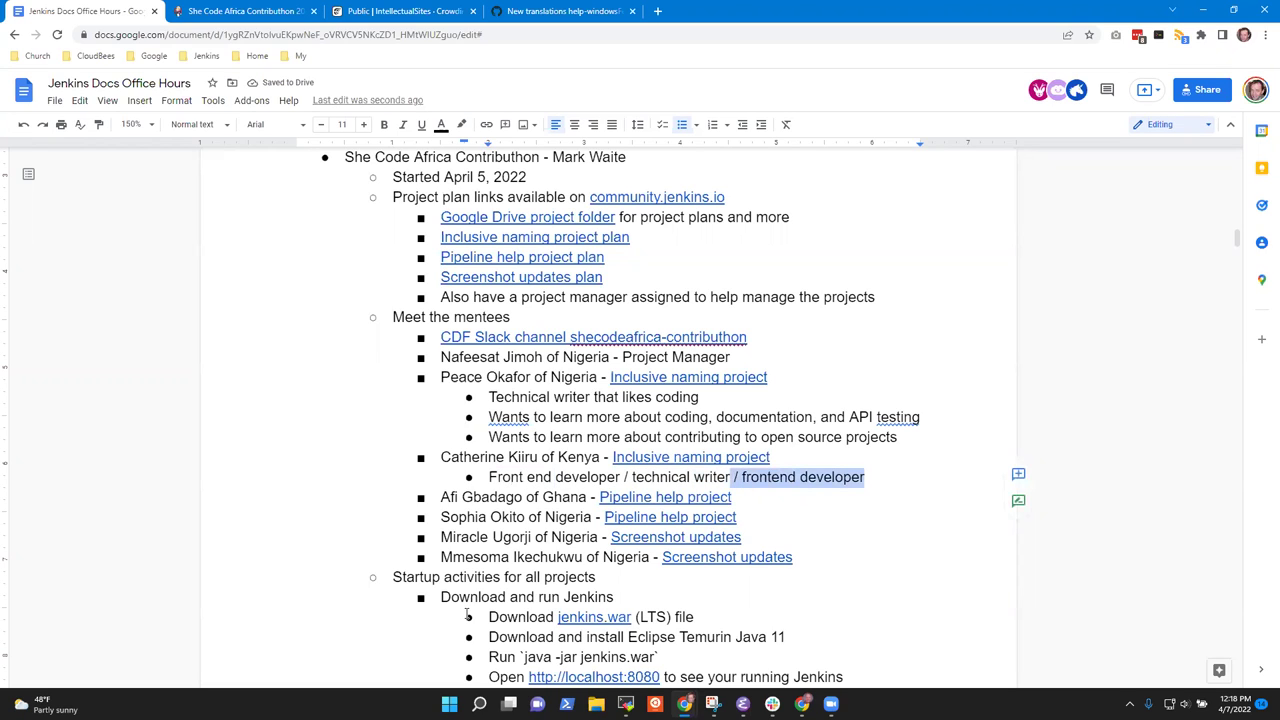
pyautogui.press('BackSpace')
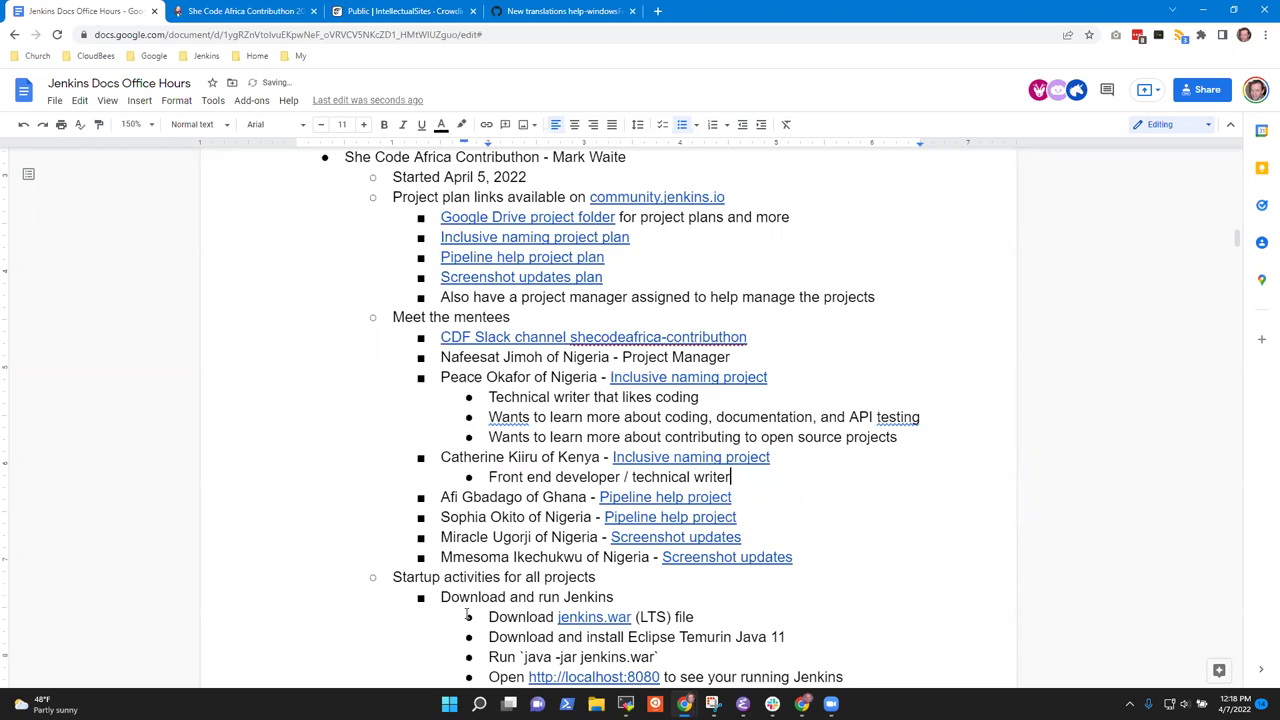
# Add a second sub-bullet: 'Wants to learn more about open source'.
pyautogui.press('Return')
pyautogui.write('Joined C')
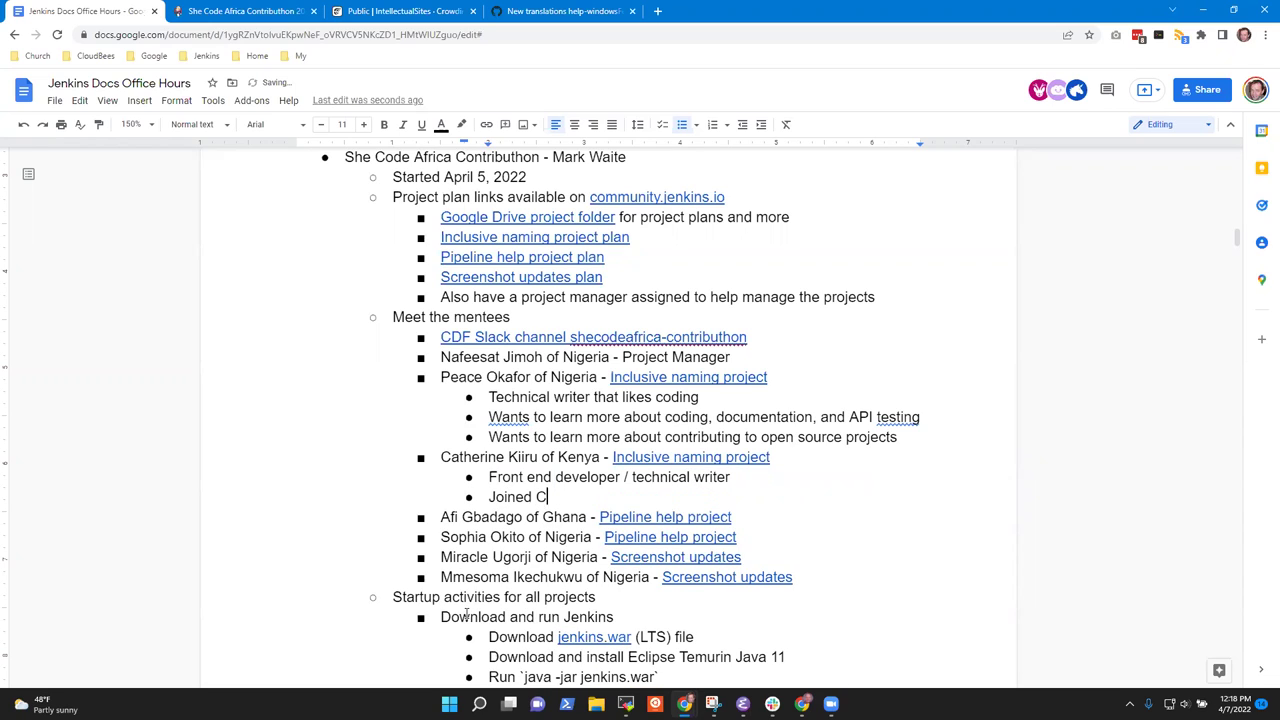
pyautogui.write('ontribution to learn more ')
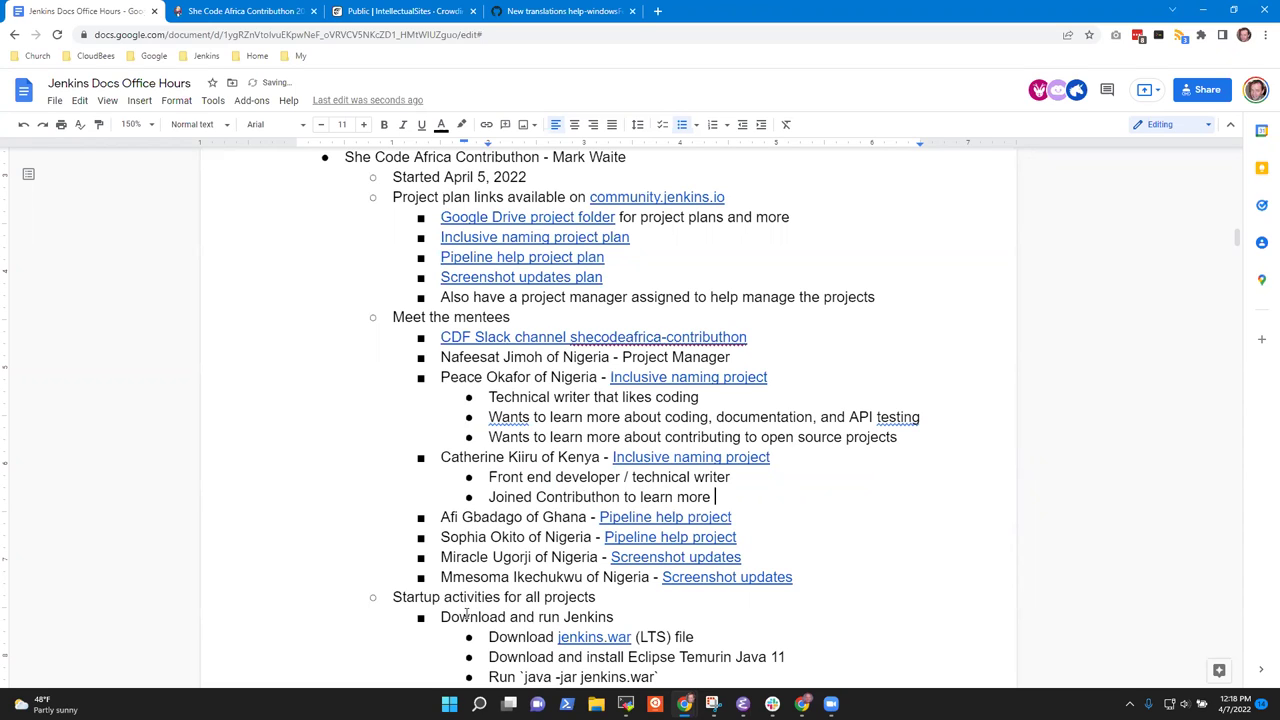
pyautogui.write('about open source')
pyautogui.hotkey('ctrl', 'shift', 'Right')
pyautogui.hotkey('ctrl', 'shift', 'Right')
pyautogui.hotkey('ctrl', 'shift', 'Right')
pyautogui.write('Wants ')
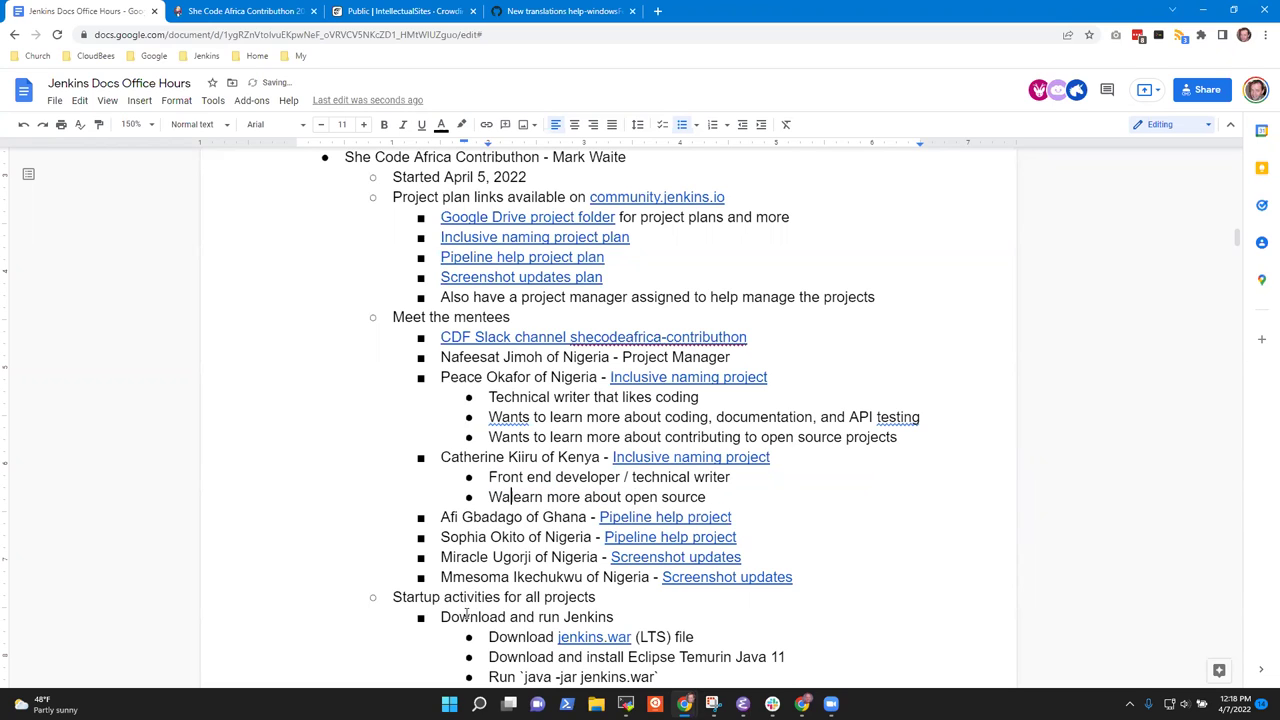
pyautogui.write('to')
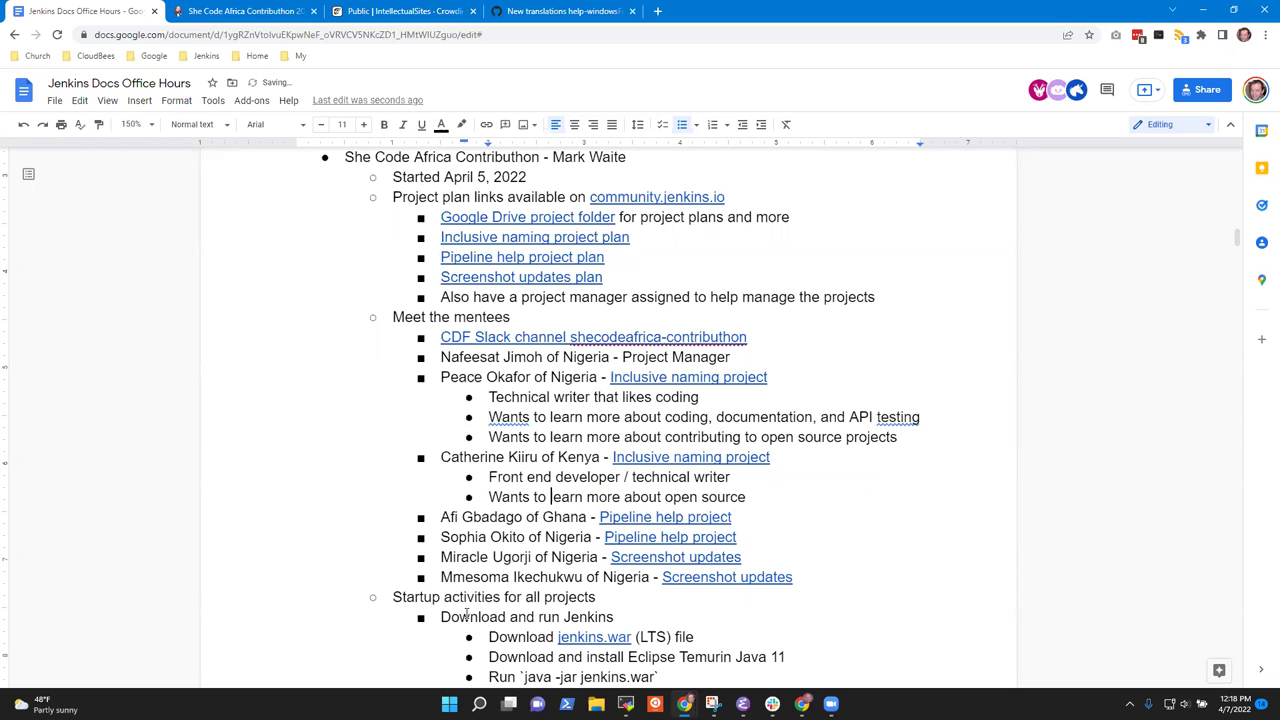
pyautogui.press('End')
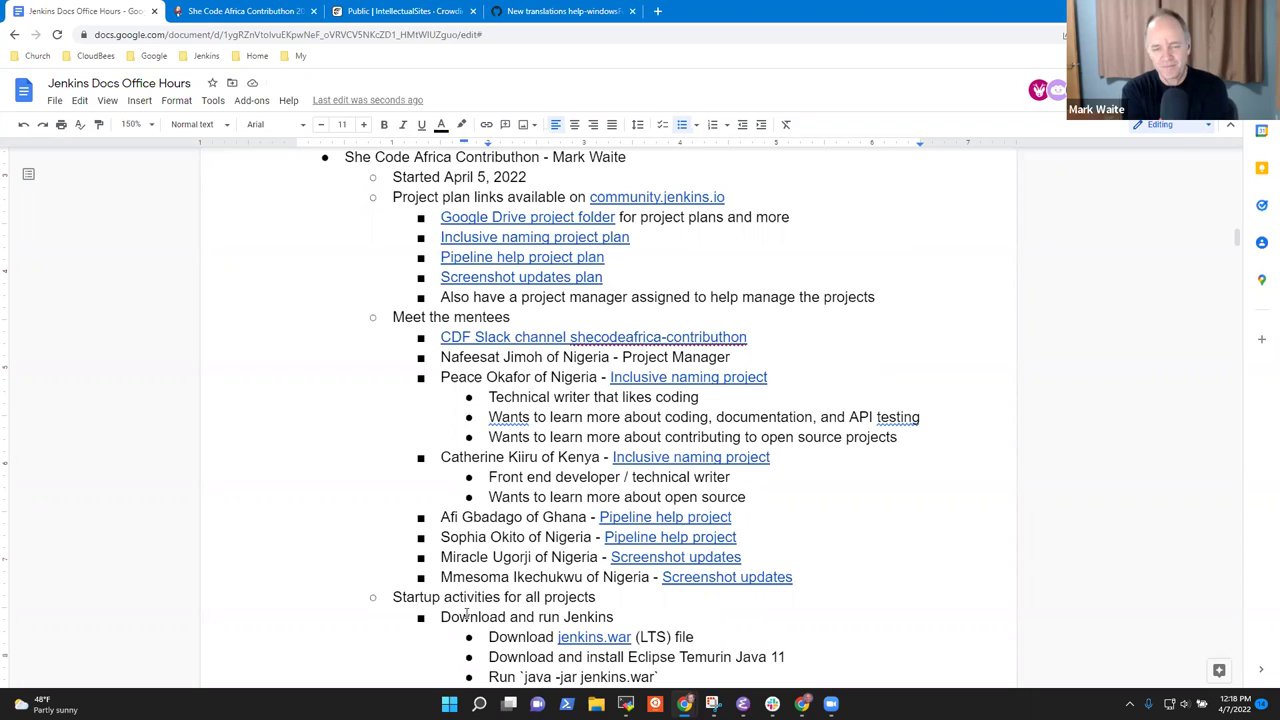
pyautogui.press('Up')
pyautogui.press('Up')
pyautogui.press('Up')
pyautogui.press('Up')
pyautogui.press('Up')
pyautogui.press('Home')
pyautogui.press('Down')
pyautogui.press('Down')
pyautogui.press('Down')
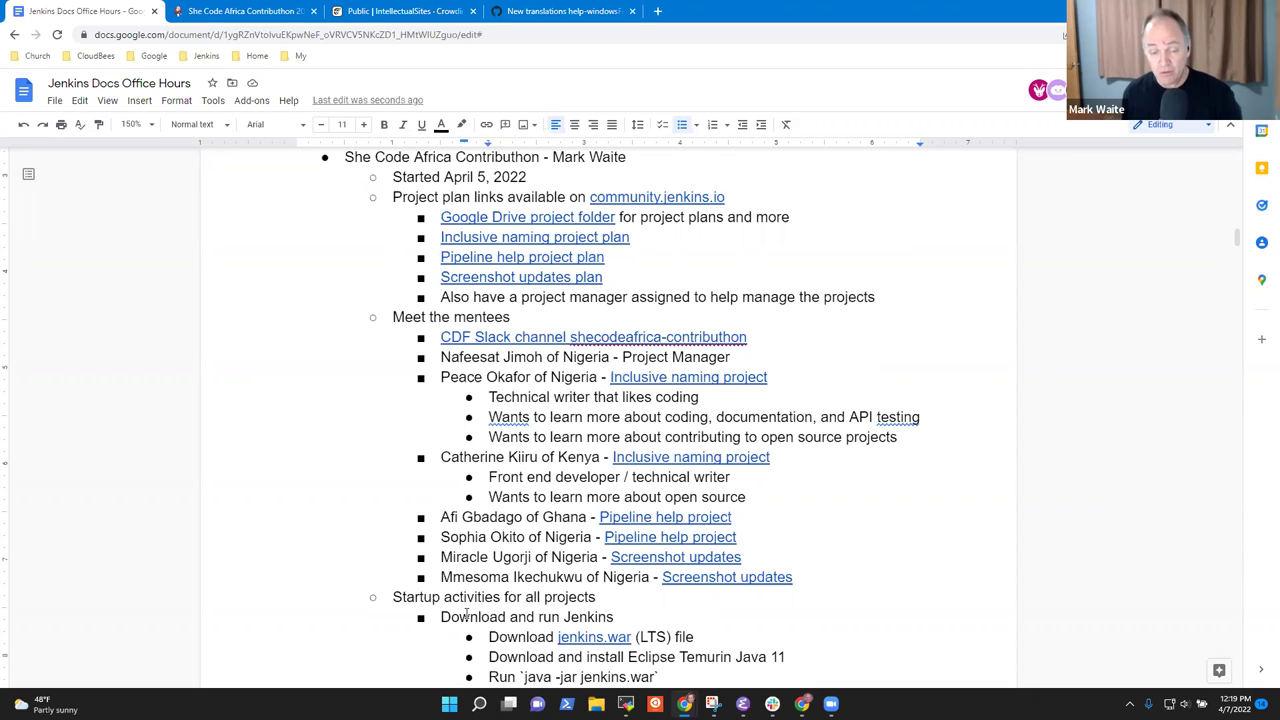
pyautogui.scroll(-1, 462, 597)
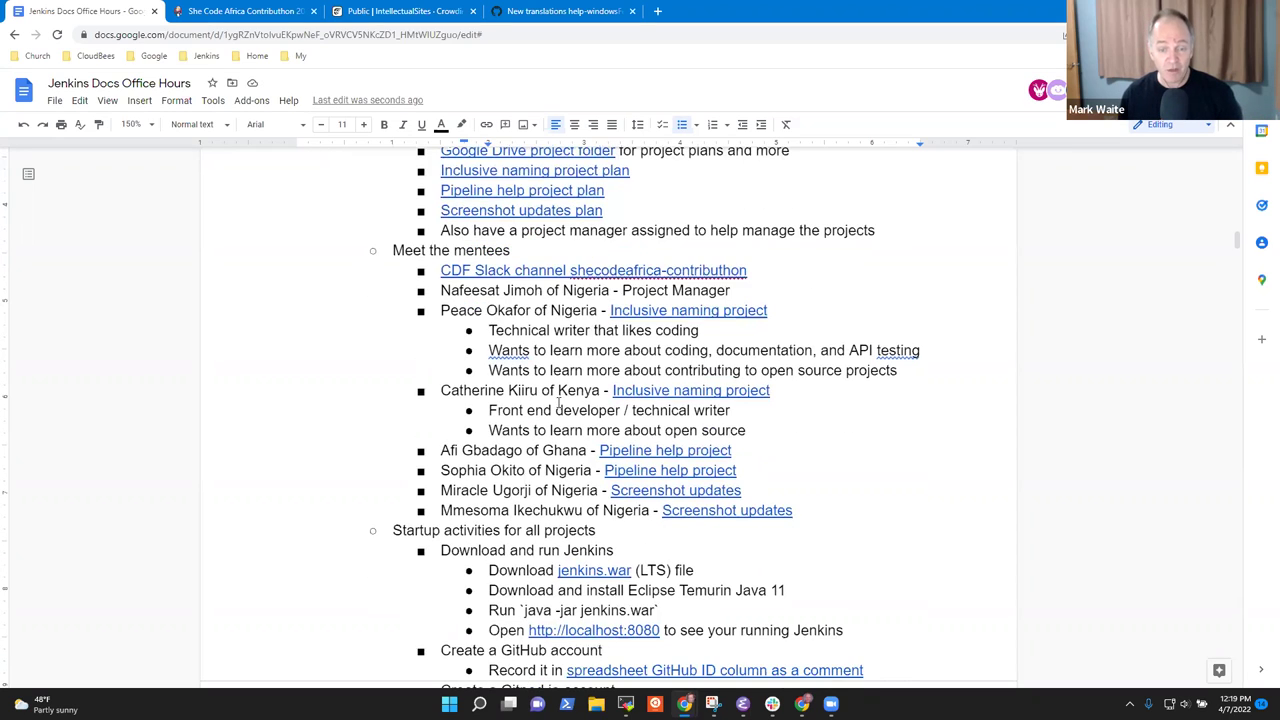
pyautogui.click(612, 391)
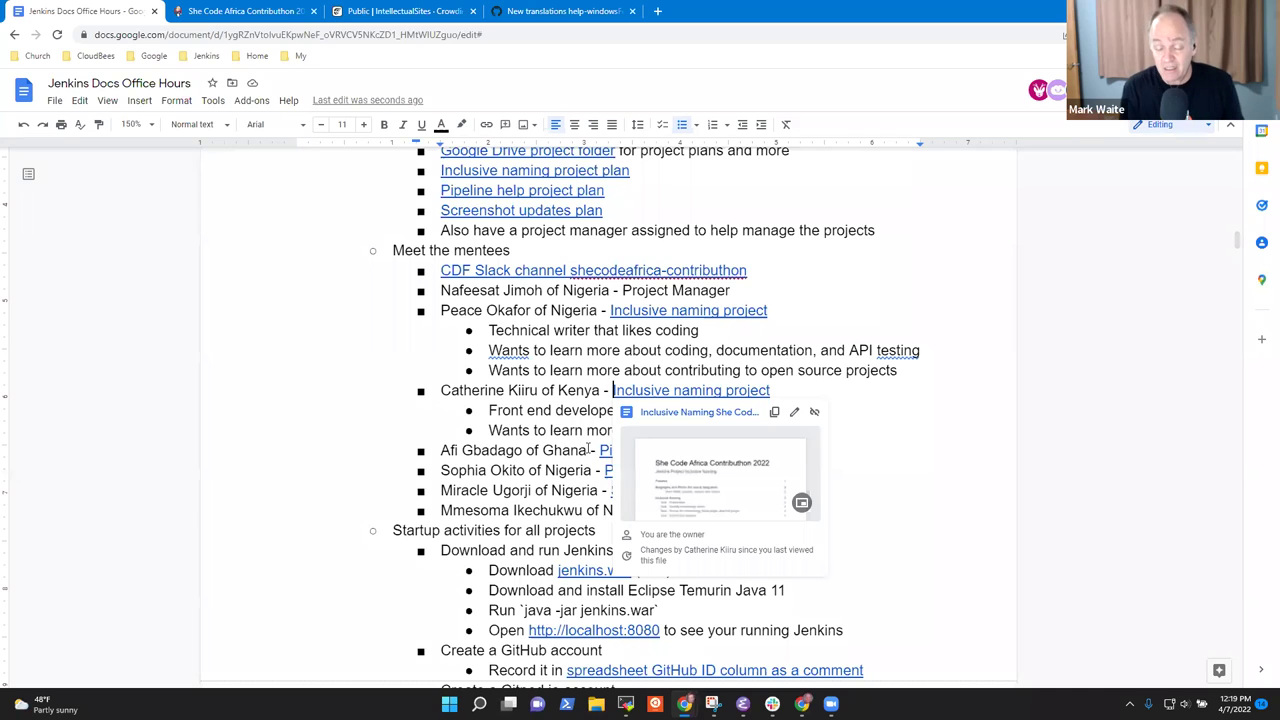
pyautogui.click(465, 550)
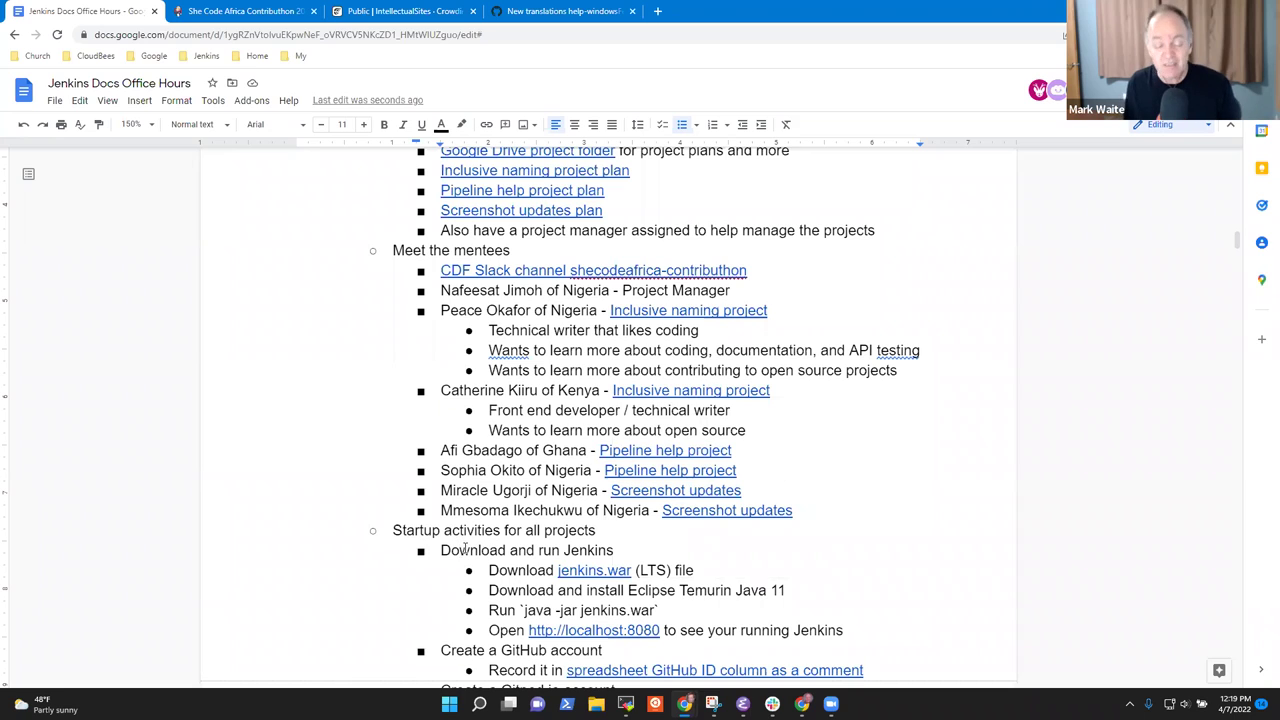
pyautogui.scroll(-3, 465, 550)
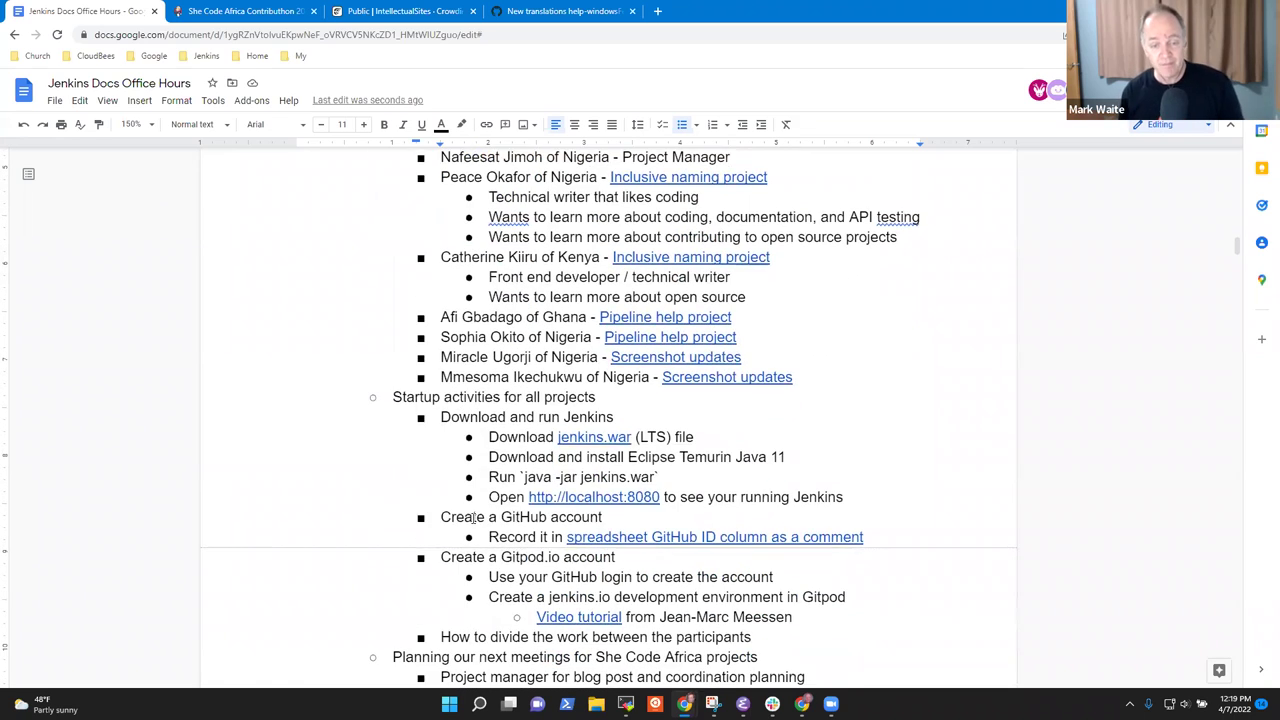
pyautogui.tripleClick(517, 400)
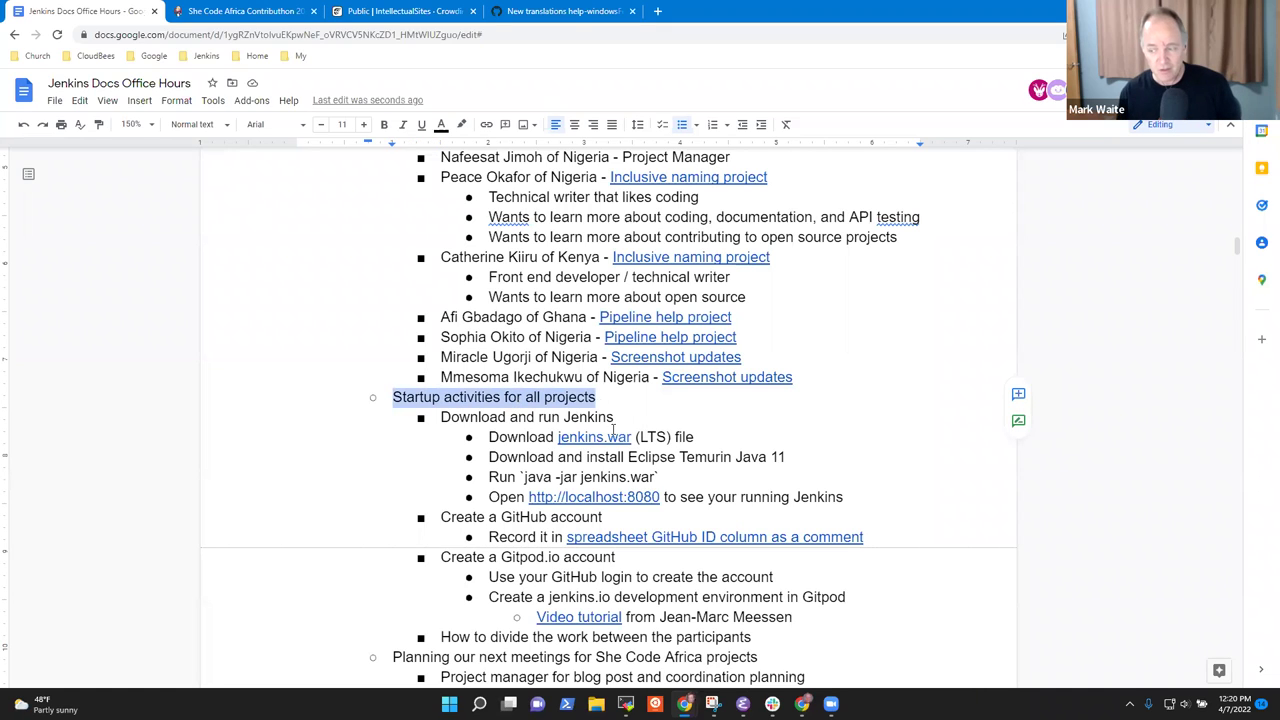
pyautogui.click(490, 437)
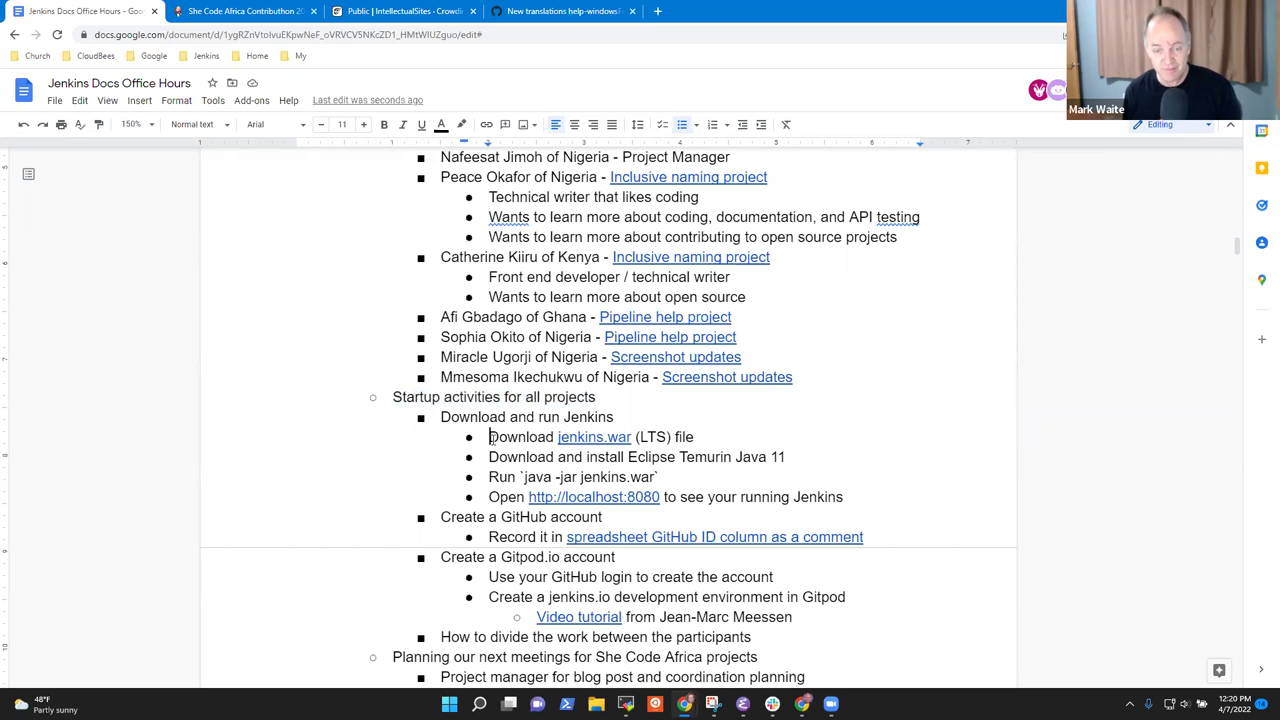
pyautogui.hotkey('shift', 'Right')
pyautogui.hotkey('shift', 'End')
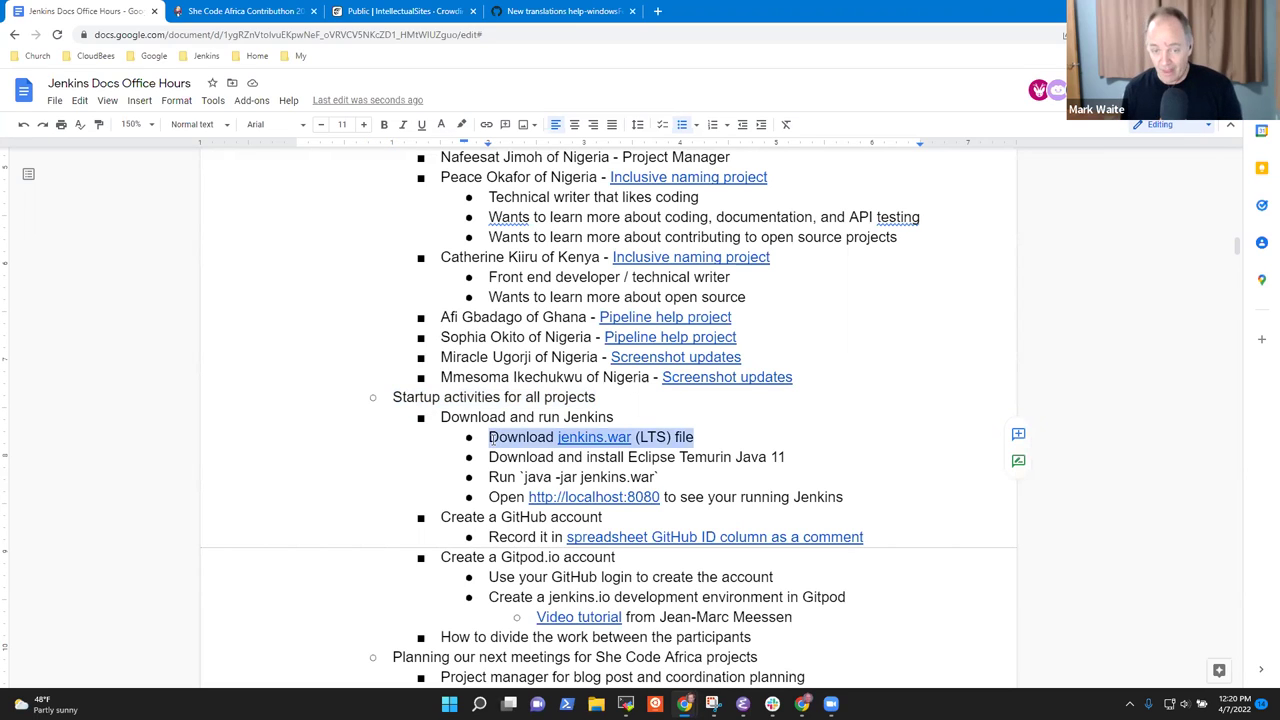
pyautogui.press('Down')
pyautogui.hotkey('shift', 'End')
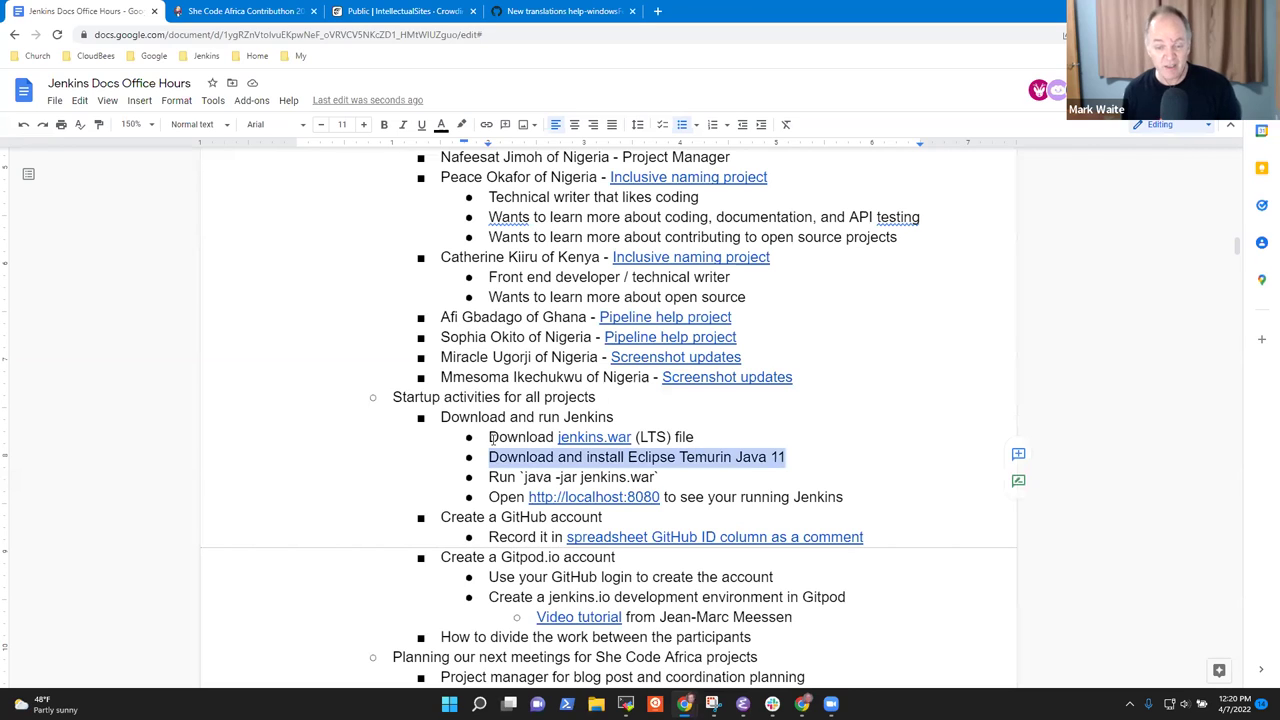
pyautogui.press('Down')
pyautogui.press('Home')
pyautogui.hotkey('shift', 'End')
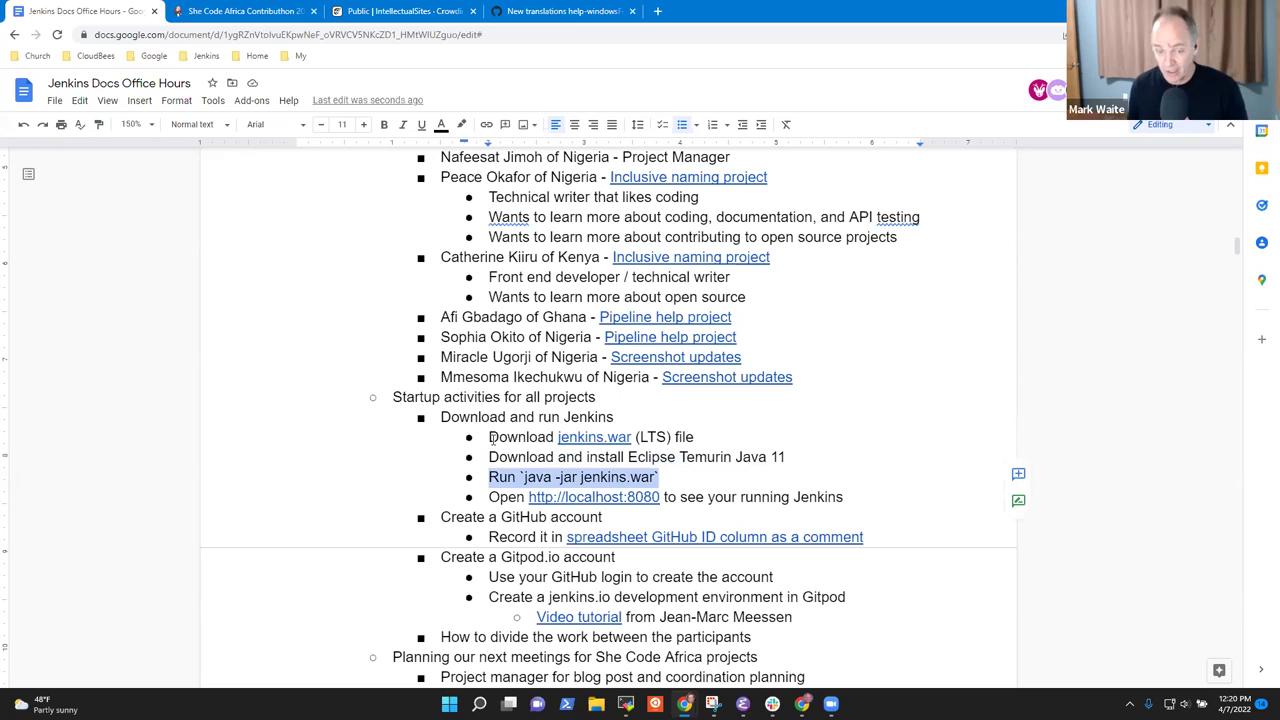
# Add sub-points 'Works on Windows, Linux, macOs' and 'Runs on a Raspberry Pi' under the Run step.
pyautogui.press('End')
pyautogui.press('Return')
pyautogui.press('Tab')
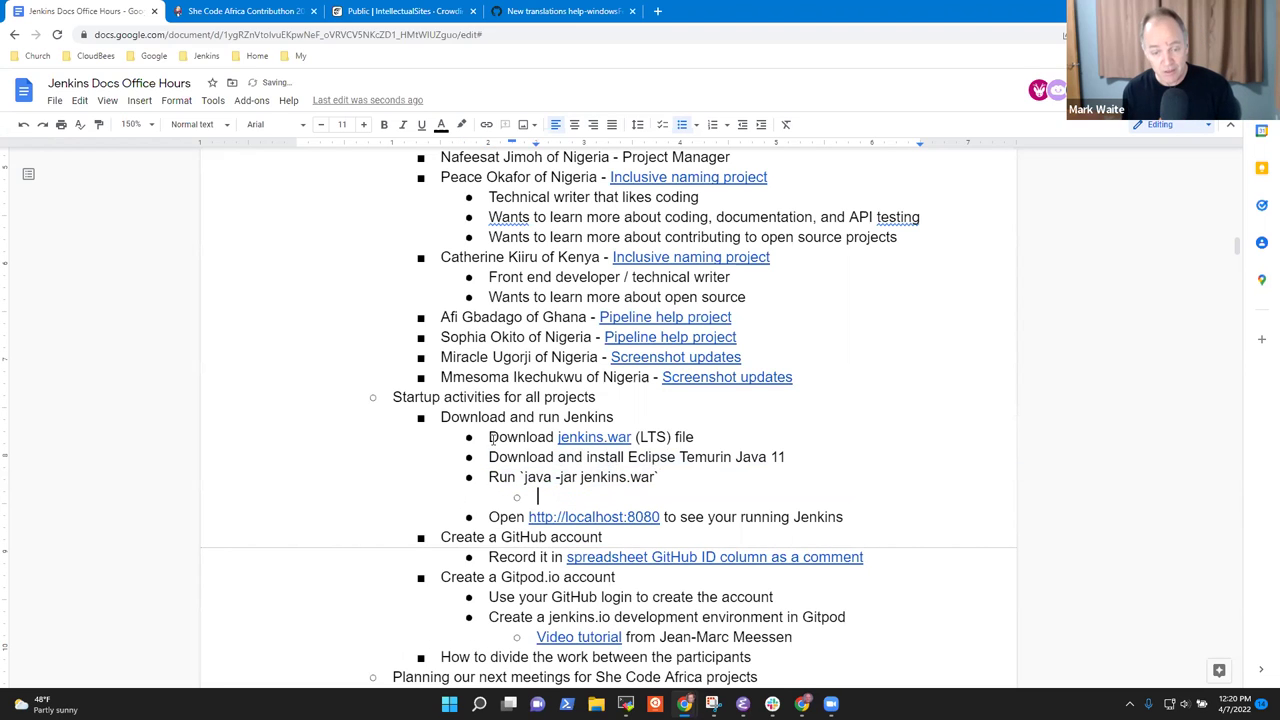
pyautogui.write('Works on ')
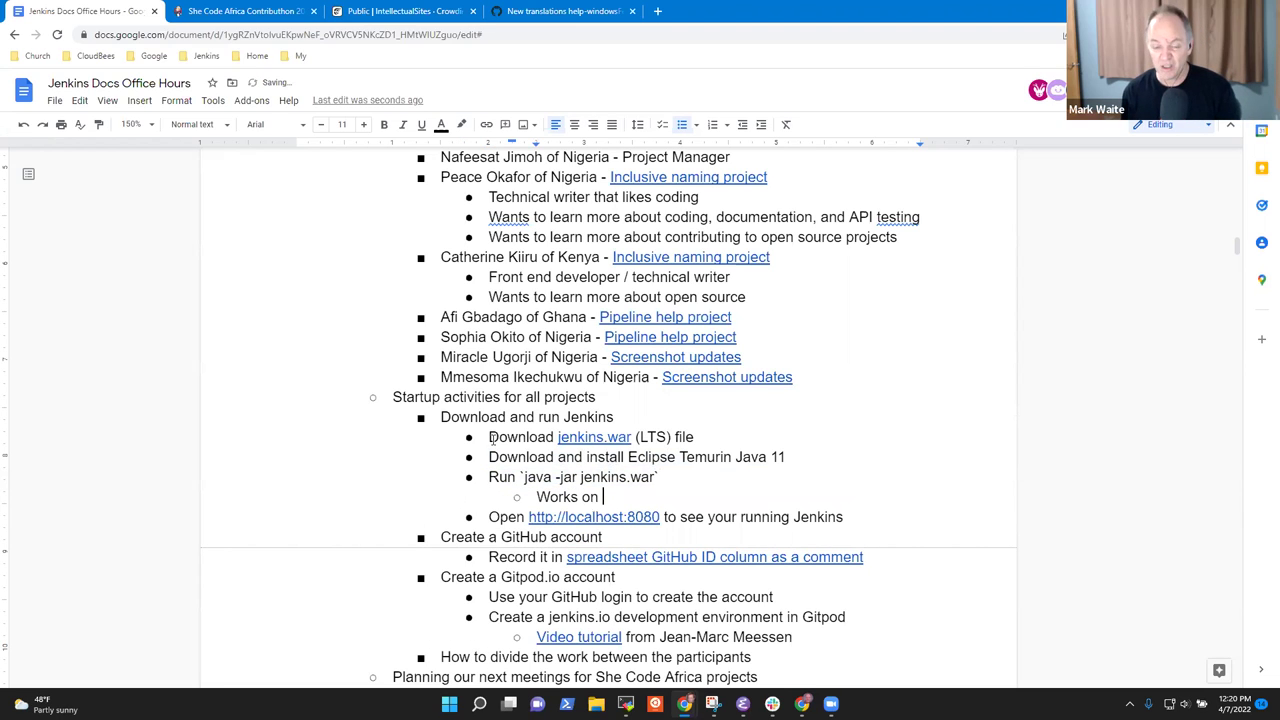
pyautogui.write('Windows, Lin')
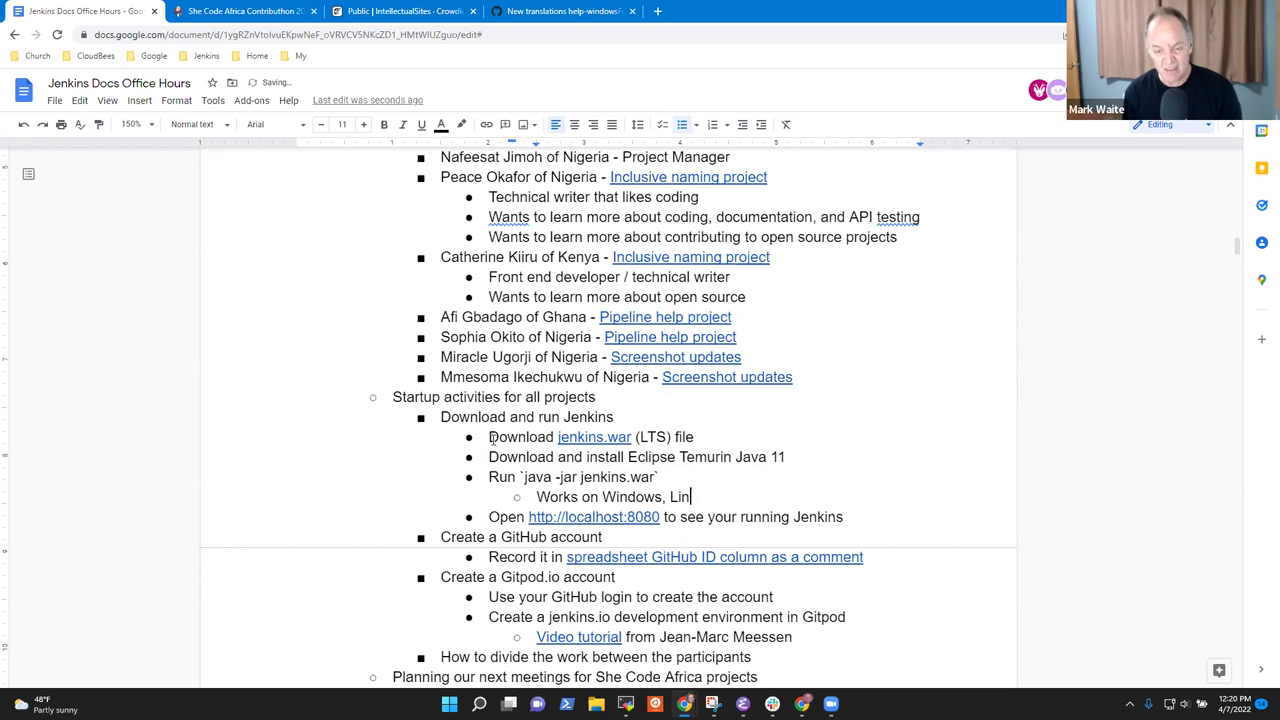
pyautogui.write('ux, ')
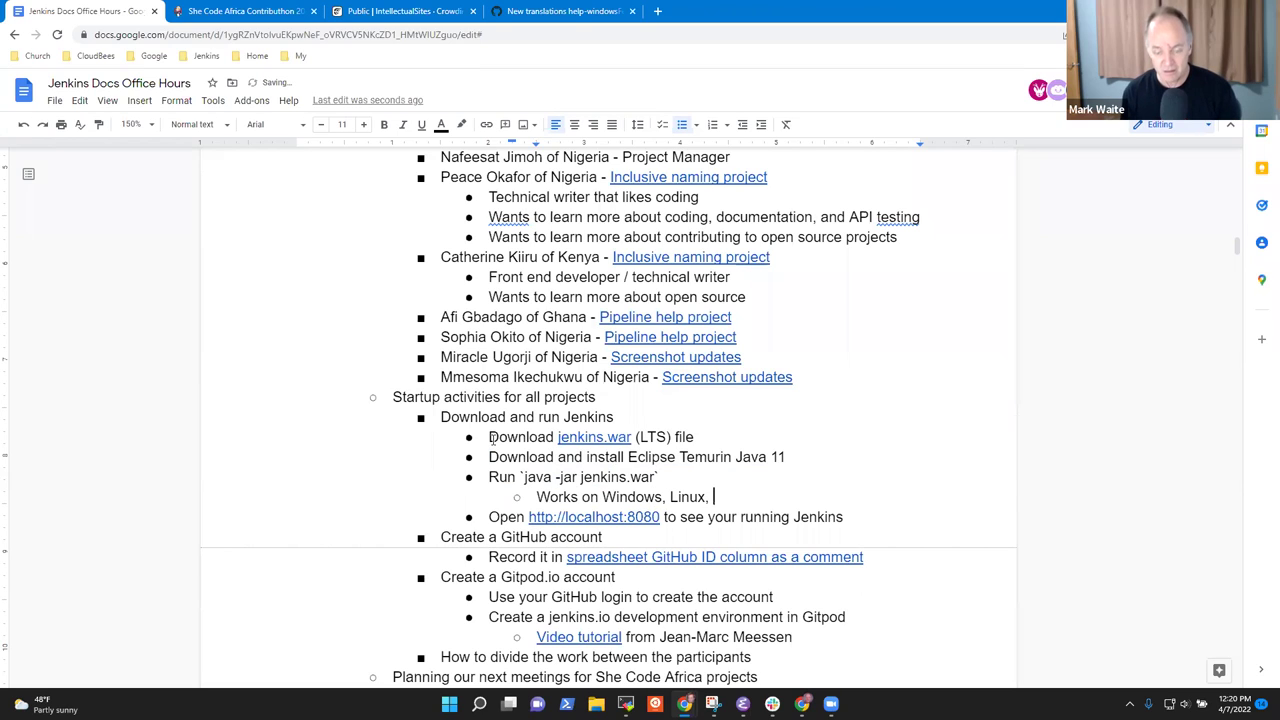
pyautogui.write('macOs')
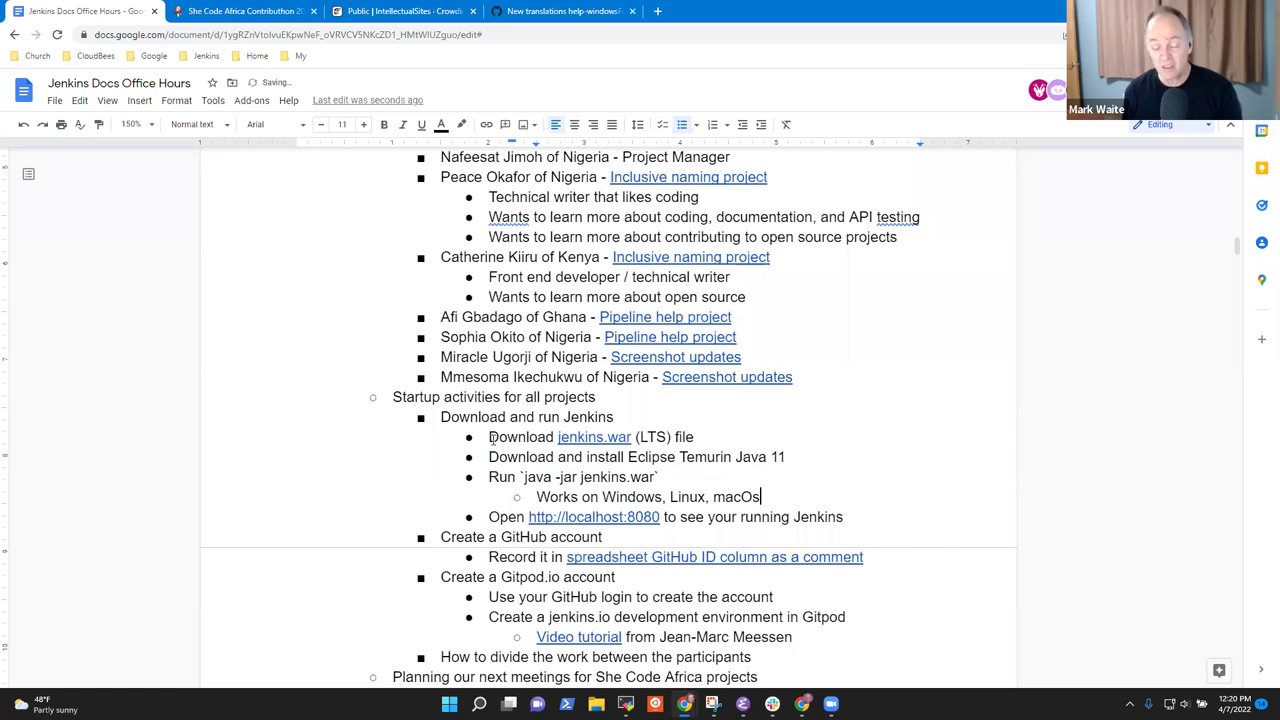
pyautogui.press('Return')
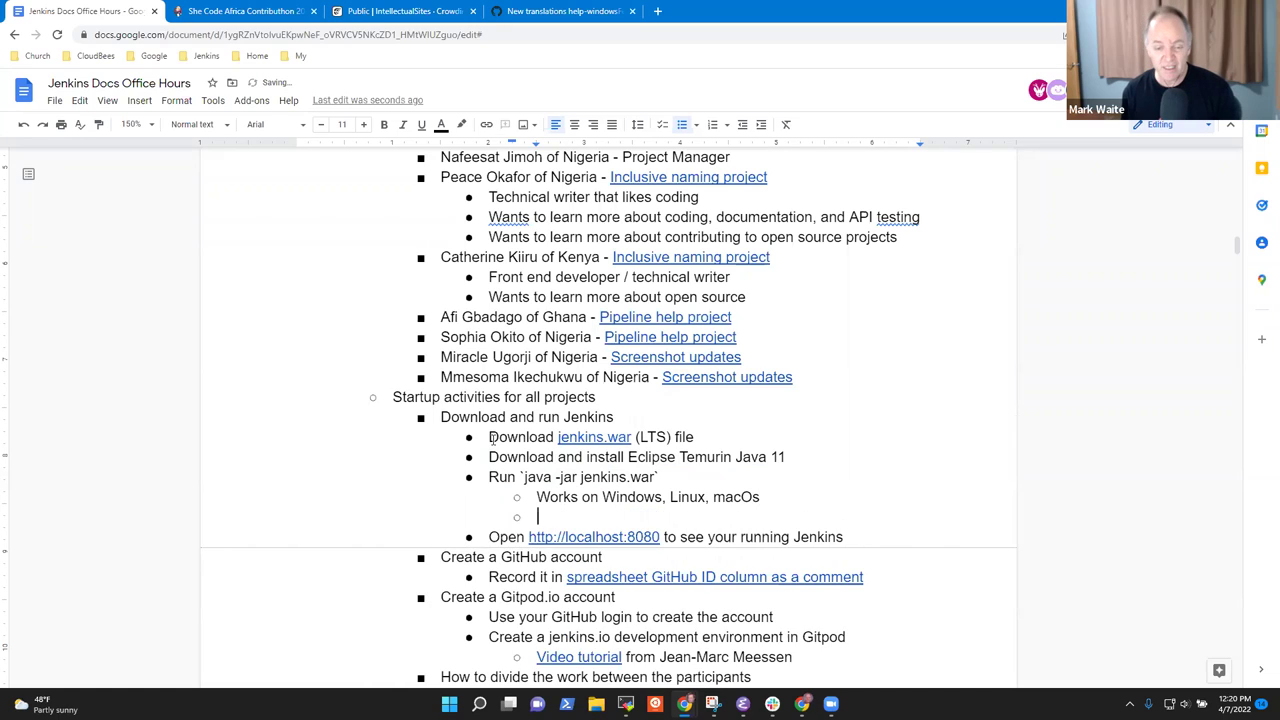
pyautogui.write('S')
pyautogui.press('BackSpace')
pyautogui.write('Run')
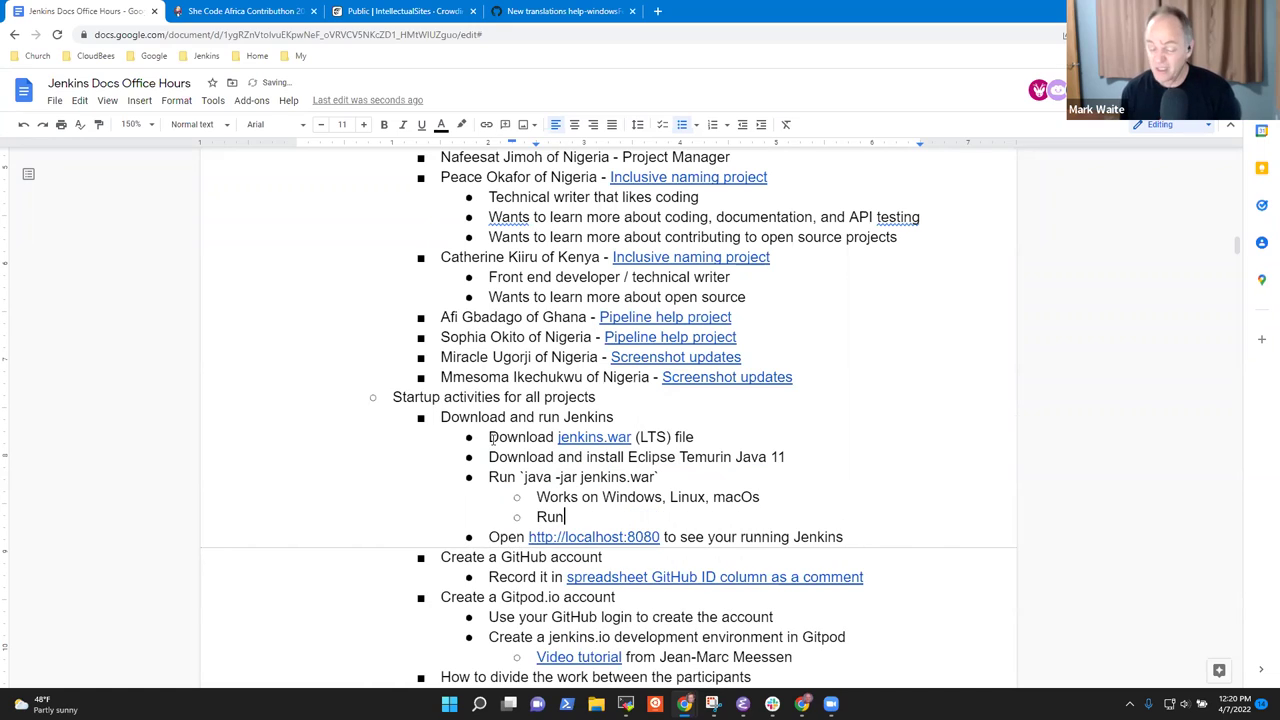
pyautogui.write('s on a Raspeberry Pi')
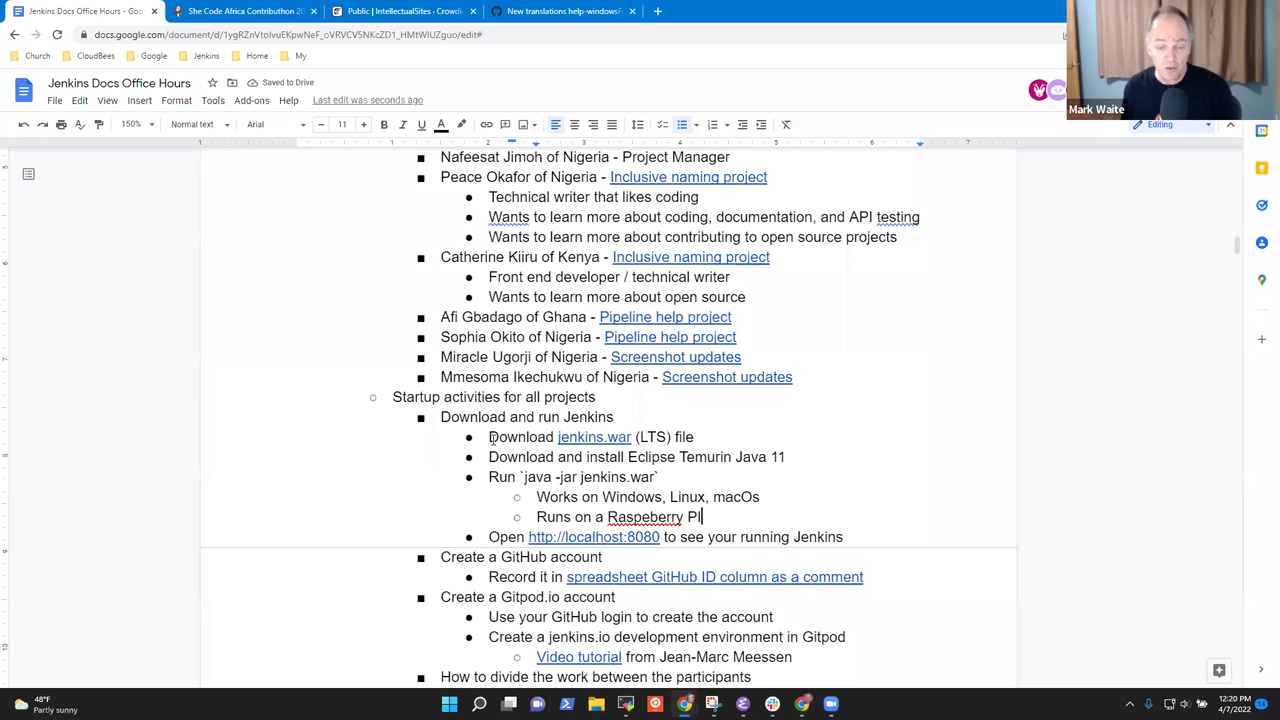
pyautogui.hotkey('ctrl', 'Left')
pyautogui.hotkey('ctrl', 'Left')
pyautogui.press('Right')
pyautogui.press('Right')
pyautogui.press('Right')
pyautogui.press('Right')
pyautogui.press('Right')
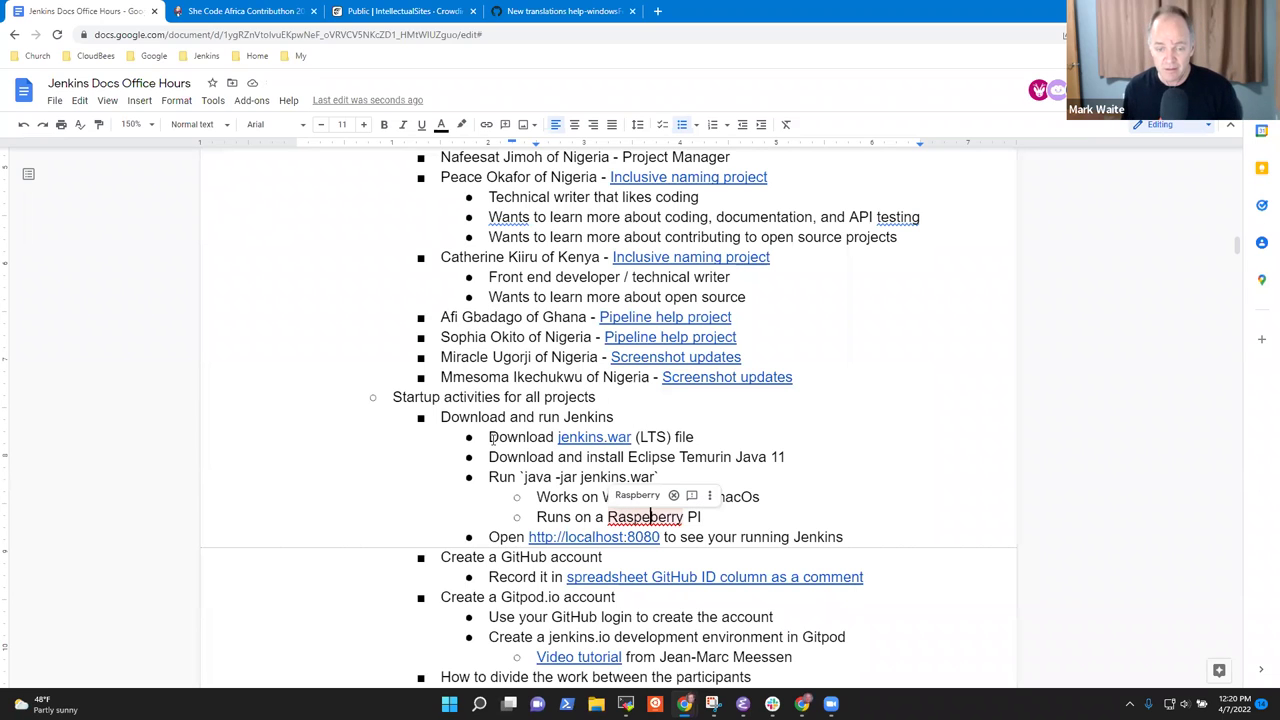
pyautogui.press('BackSpace')
pyautogui.press('End')
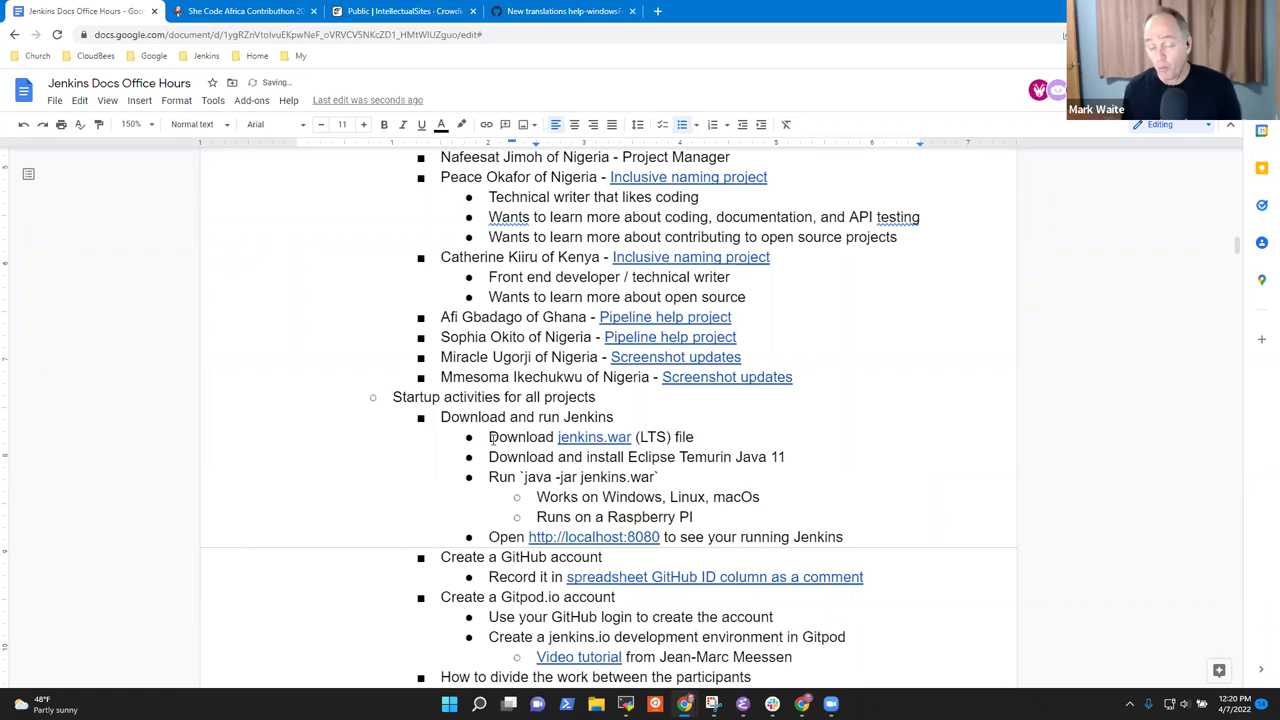
pyautogui.press('Up')
pyautogui.press('Up')
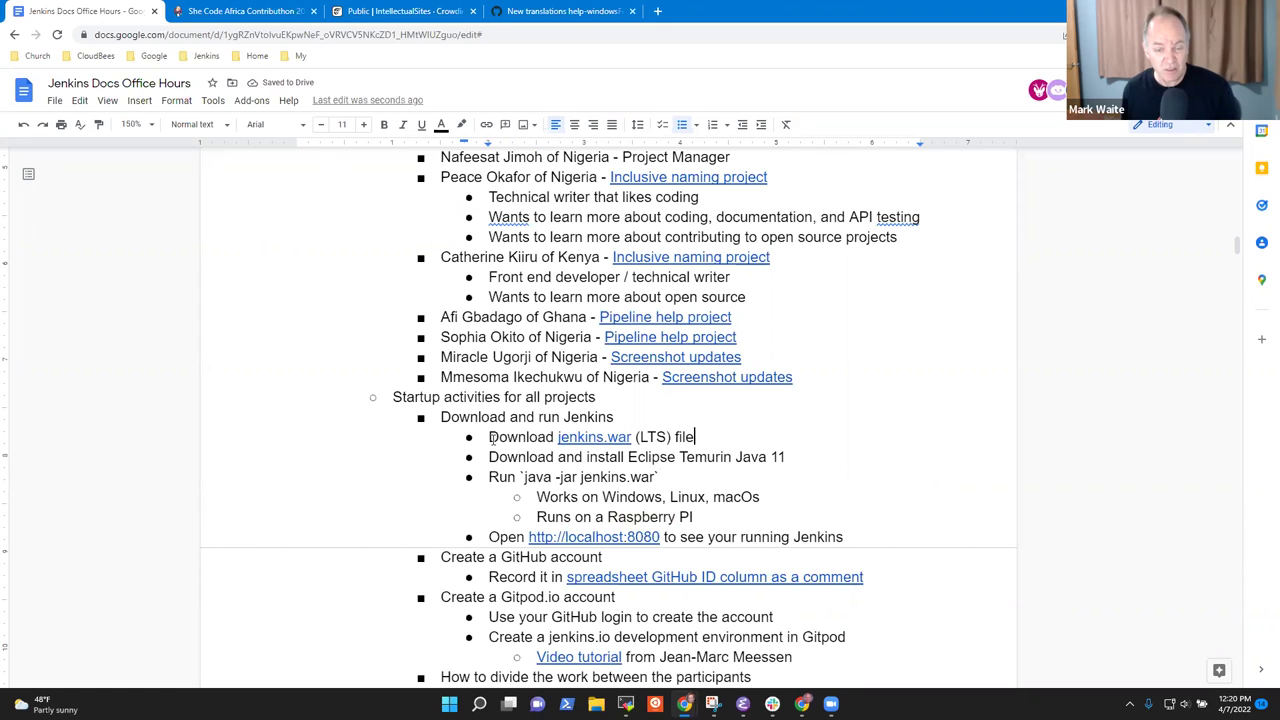
pyautogui.click(491, 437)
pyautogui.hotkey('shift', 'End')
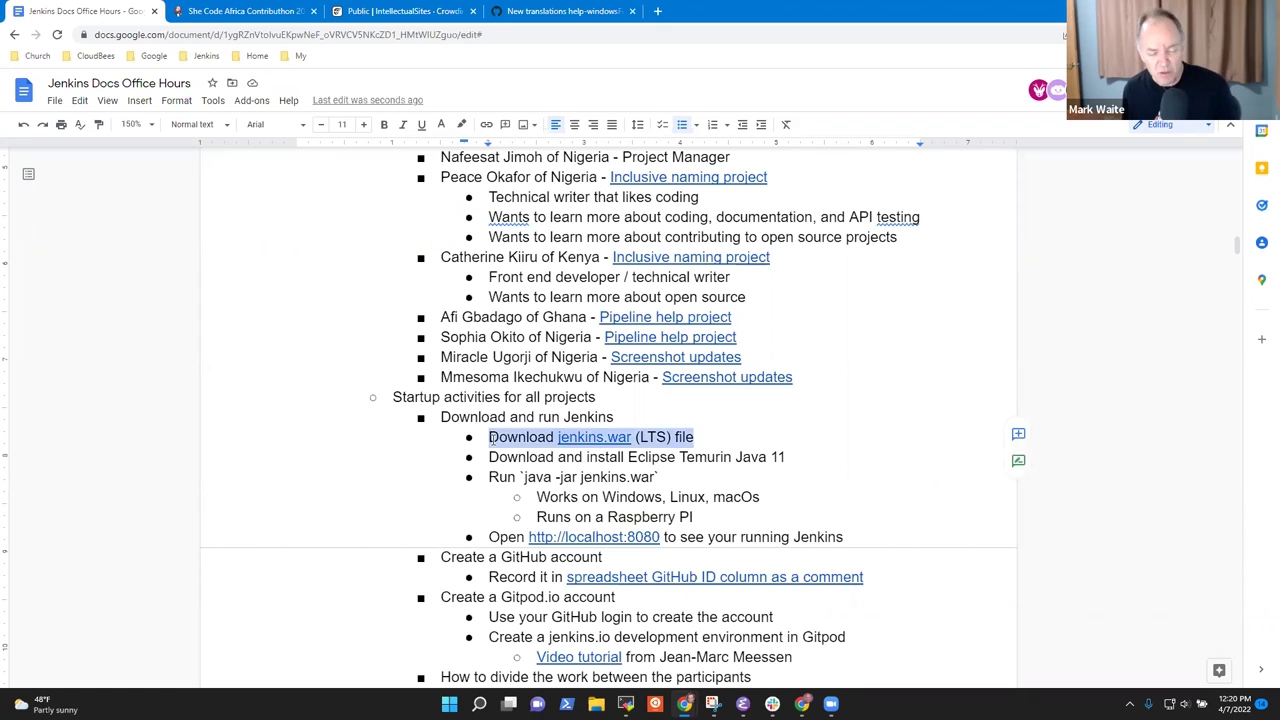
pyautogui.press('Down')
pyautogui.press('Down')
pyautogui.press('Down')
pyautogui.press('Down')
pyautogui.press('Down')
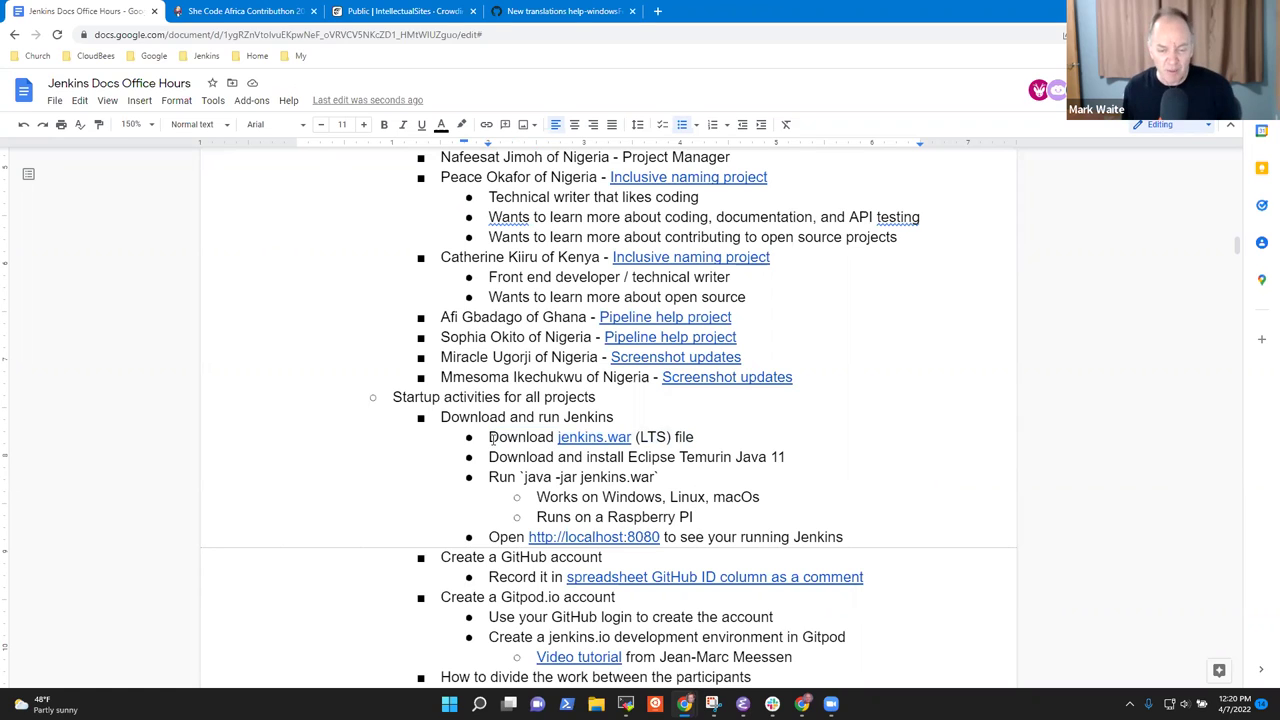
pyautogui.press('Home')
pyautogui.hotkey('shift', 'End')
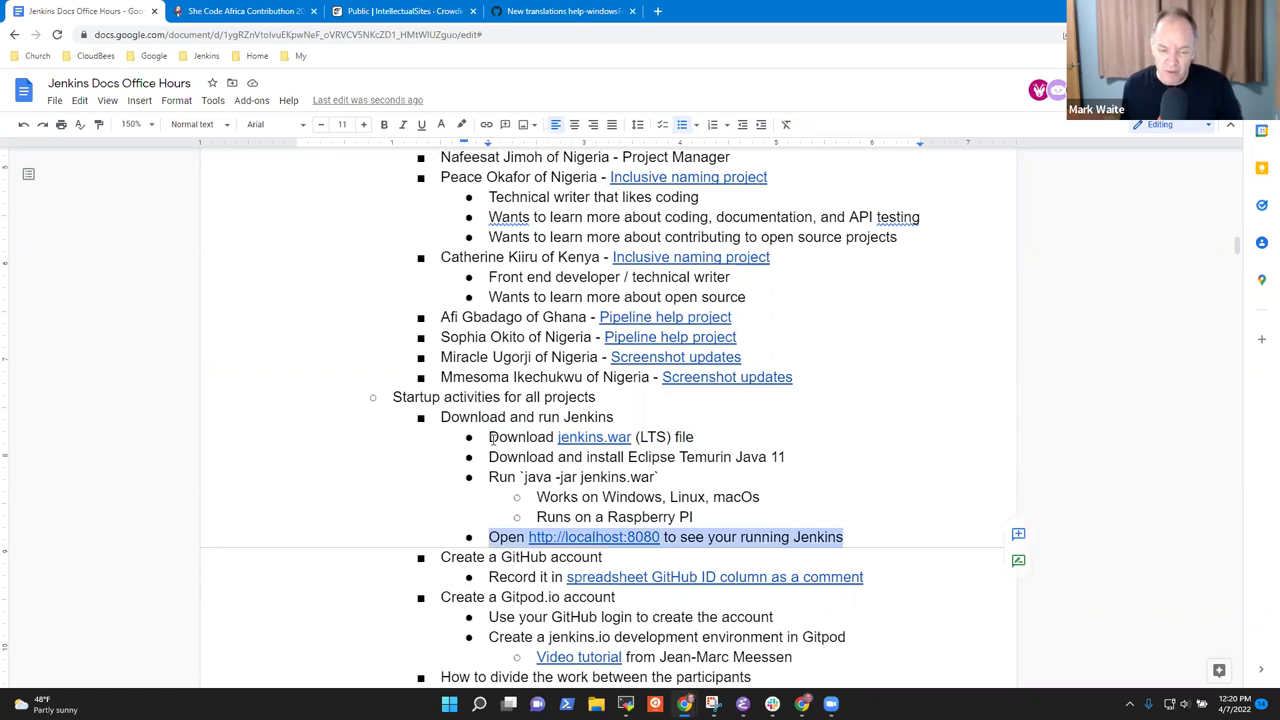
pyautogui.press('Left')
pyautogui.press('Up')
pyautogui.press('Up')
pyautogui.press('Up')
pyautogui.press('Right')
pyautogui.press('Right')
pyautogui.press('Right')
pyautogui.press('Right')
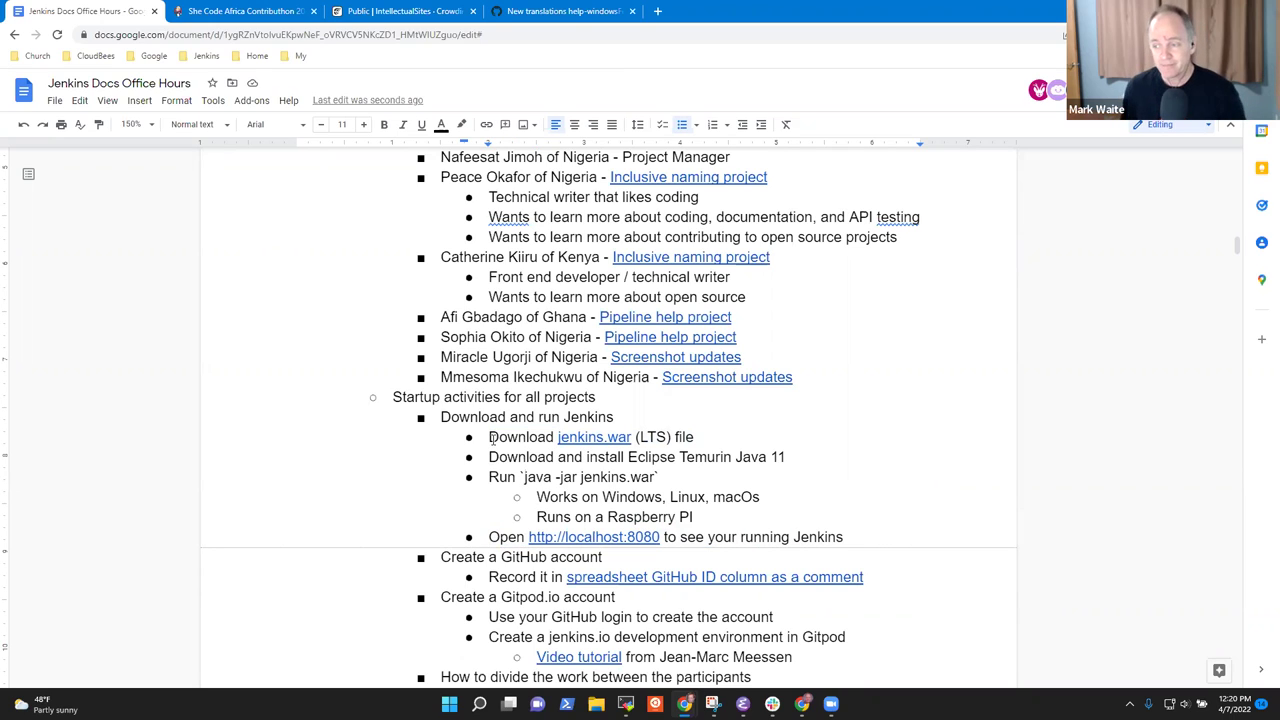
pyautogui.press('Down')
pyautogui.press('Down')
pyautogui.press('Down')
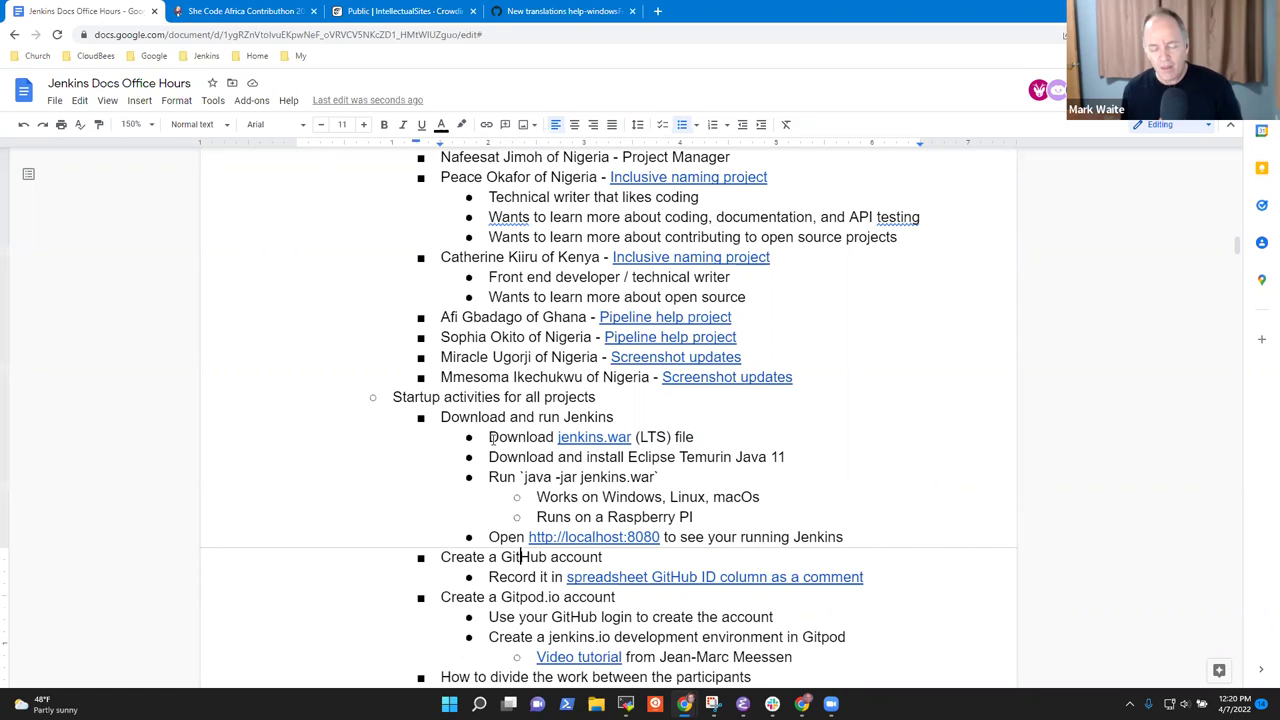
pyautogui.press('Home')
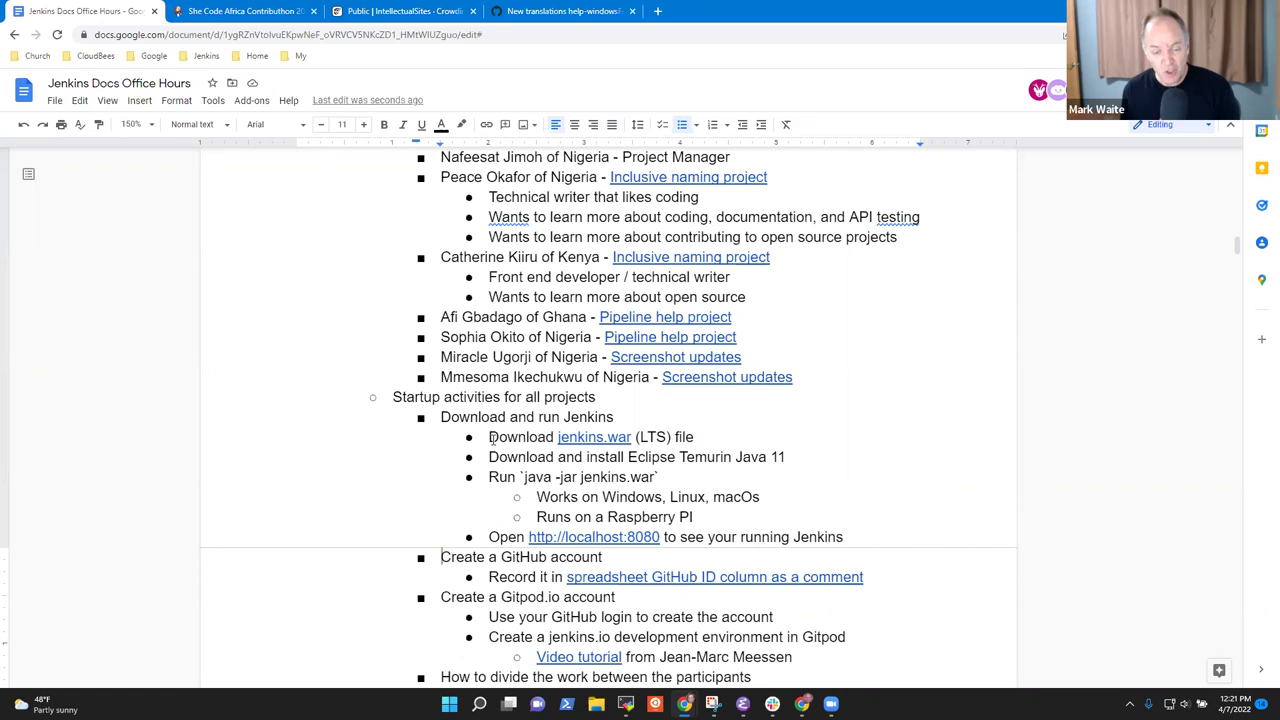
pyautogui.hotkey('shift', 'End')
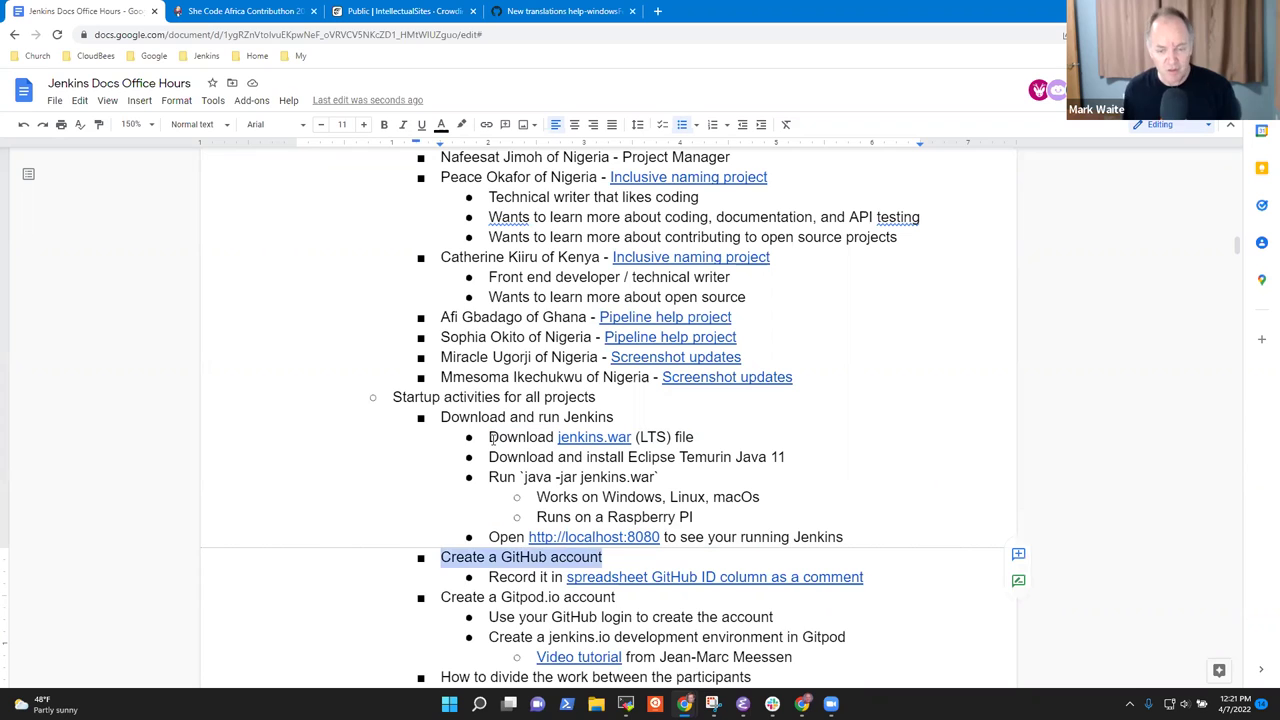
# Open the linked Contributhon Cohort 2 Mentee spreadsheet and select the empty GitHub ID cells I2 to I8.
pyautogui.click(710, 578)
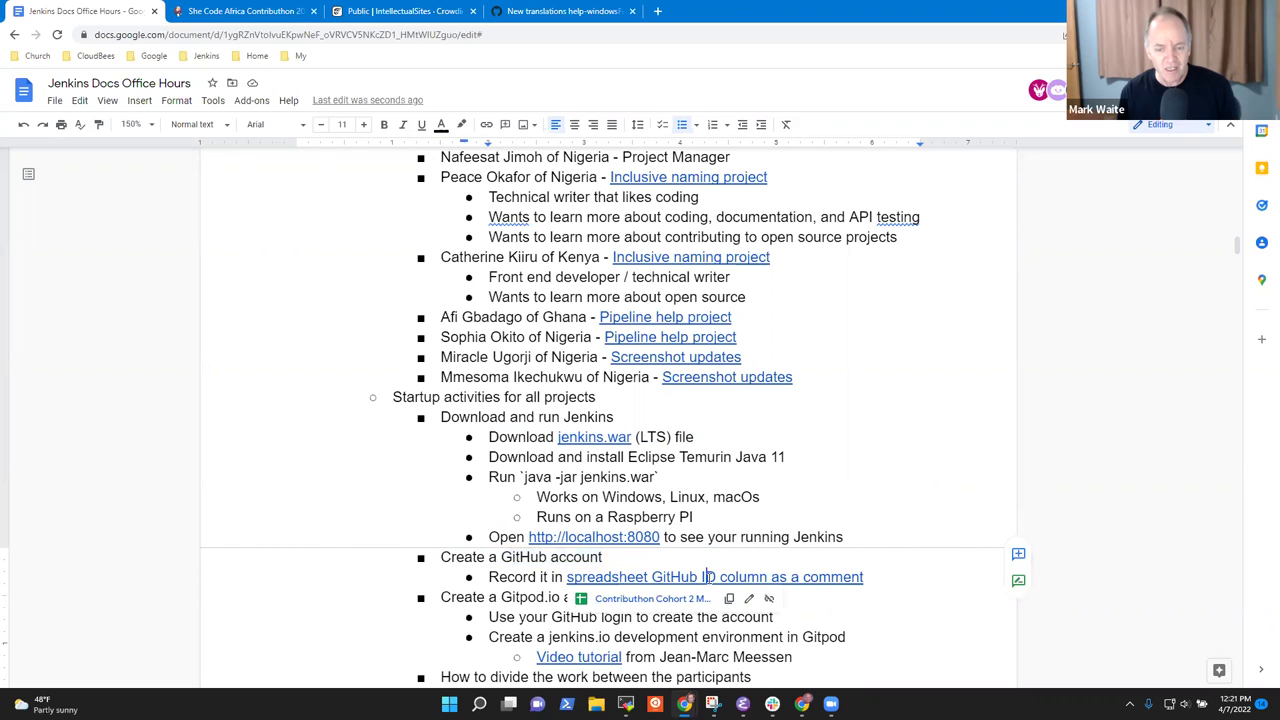
pyautogui.click(660, 599)
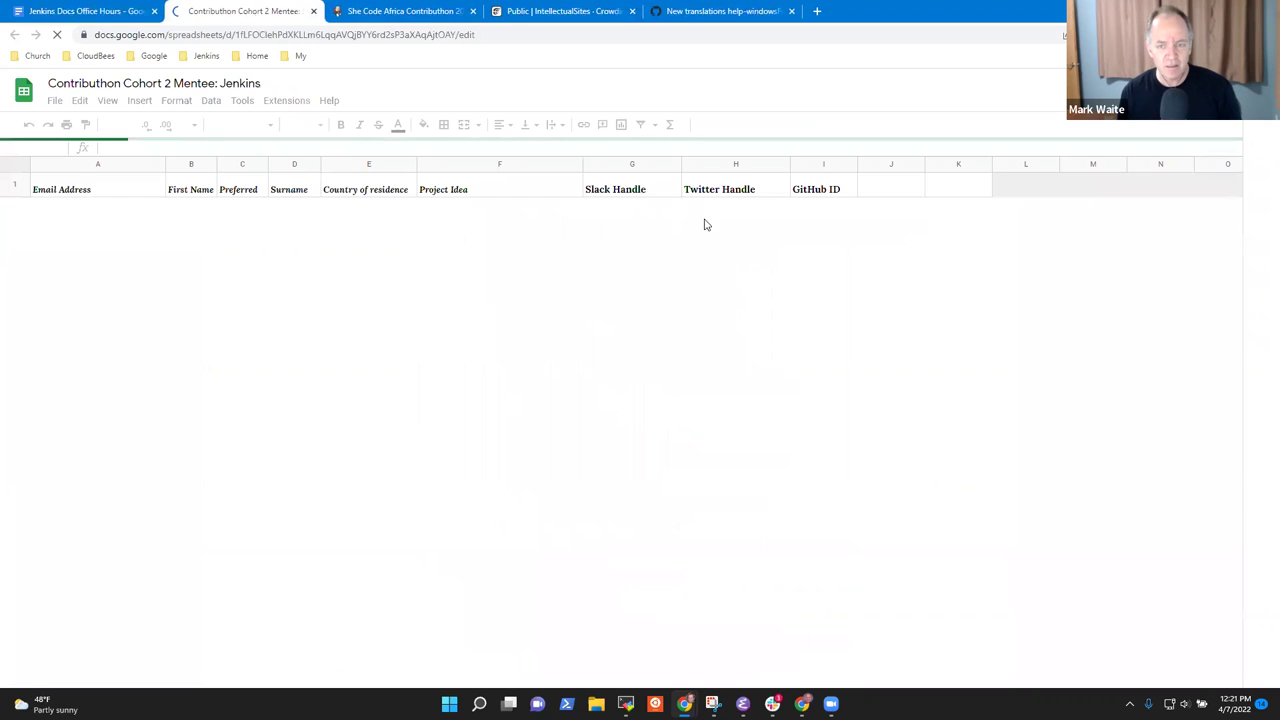
pyautogui.moveTo(817, 211); pyautogui.dragTo(816, 308)
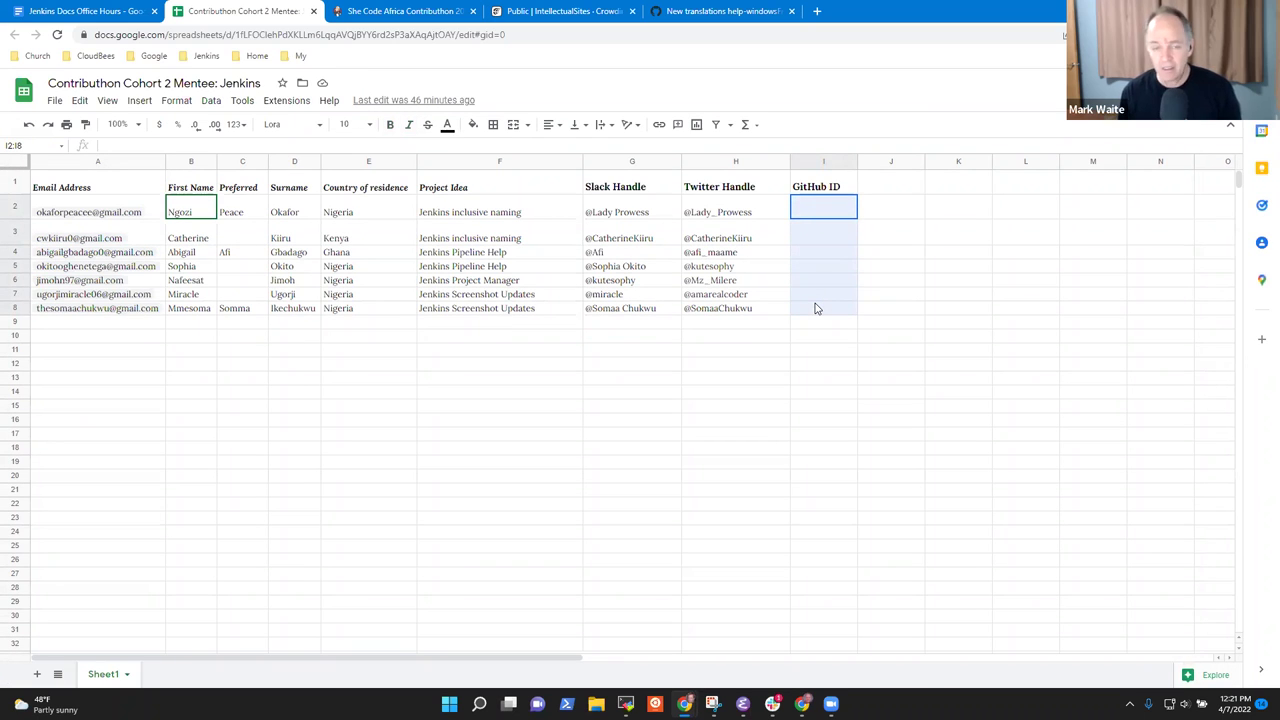
pyautogui.moveTo(816, 308); pyautogui.dragTo(816, 308)
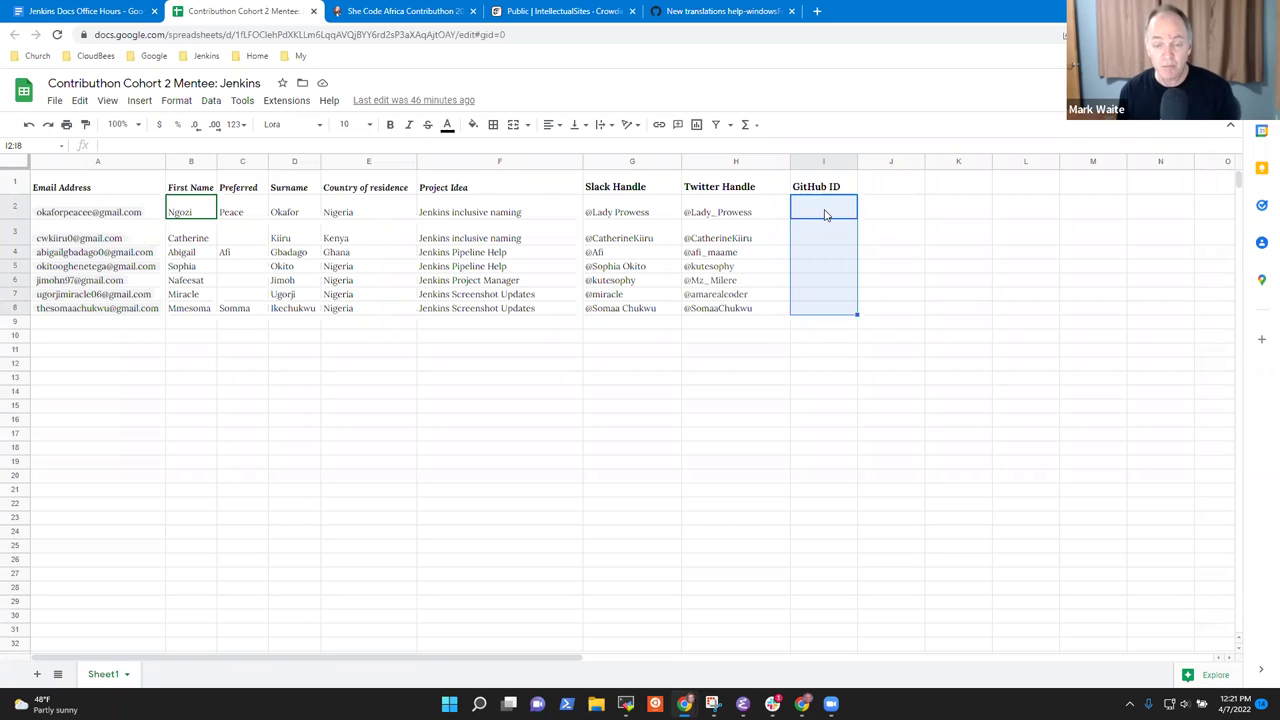
pyautogui.click(823, 207)
pyautogui.moveTo(823, 207); pyautogui.dragTo(838, 310)
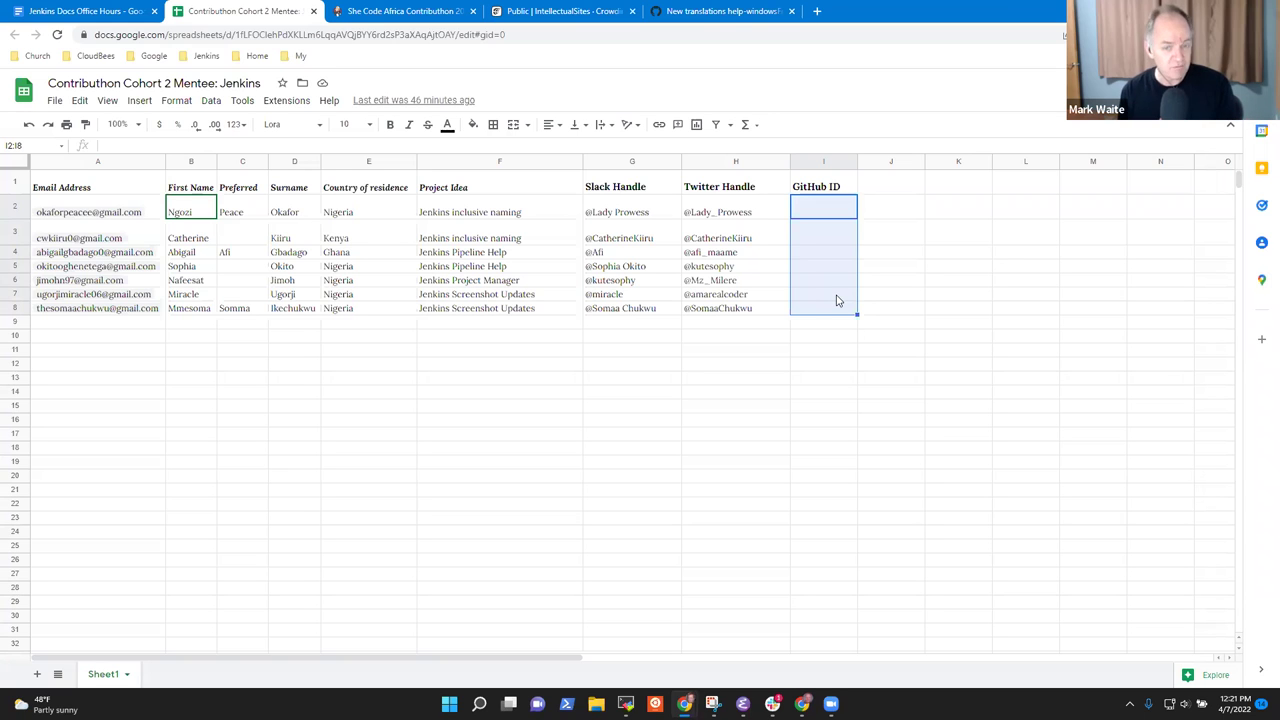
pyautogui.click(80, 11)
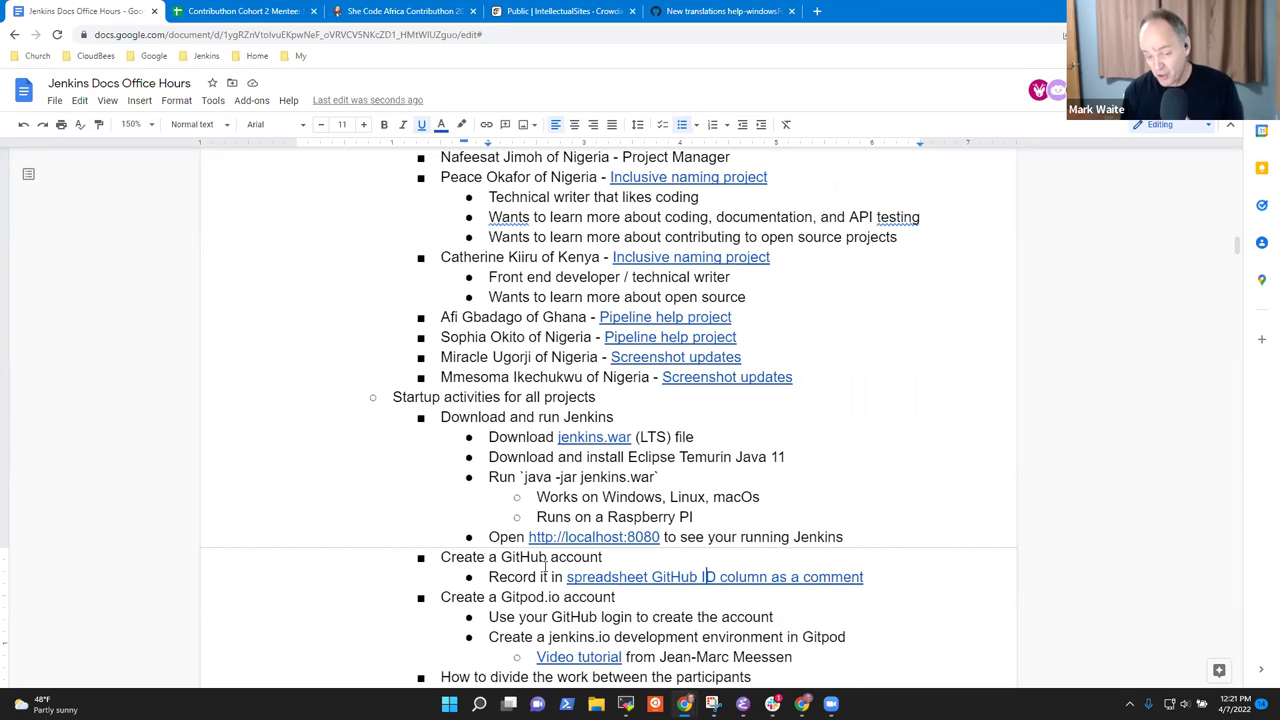
# Select the text 'Gitpod.io' in the 'Create a Gitpod.io account' step.
pyautogui.scroll(-3, 535, 564)
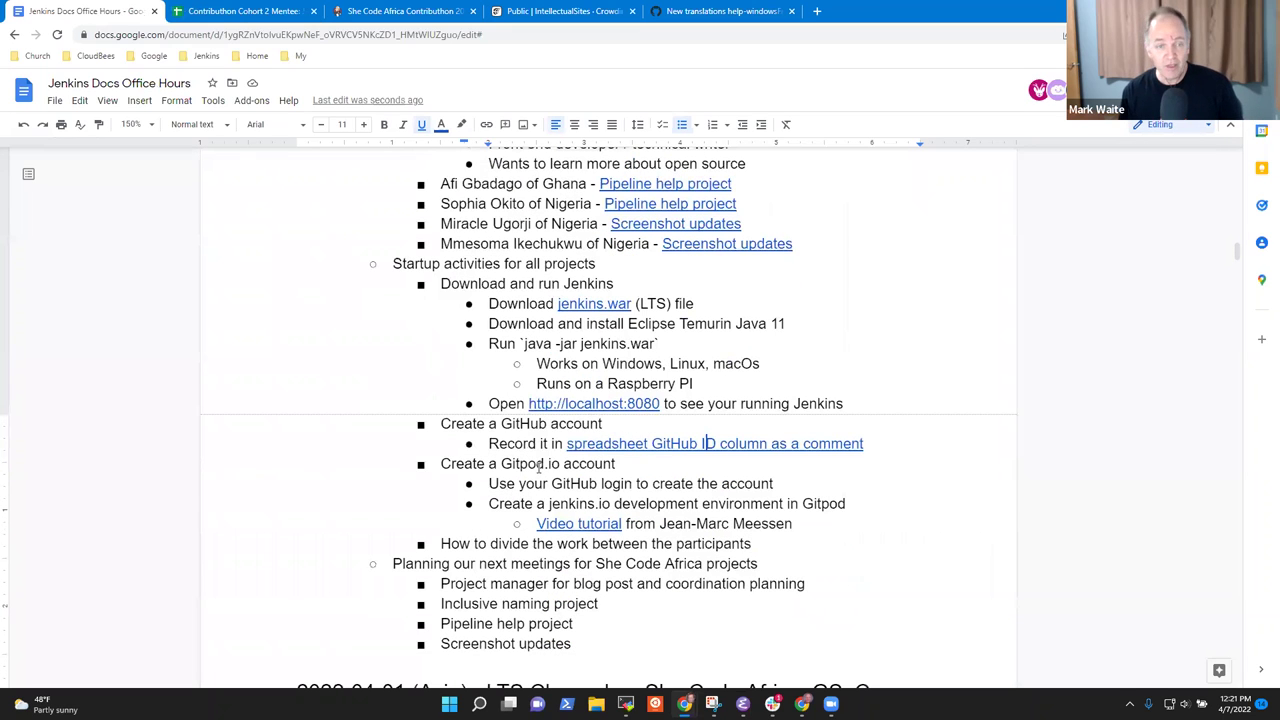
pyautogui.doubleClick(535, 462)
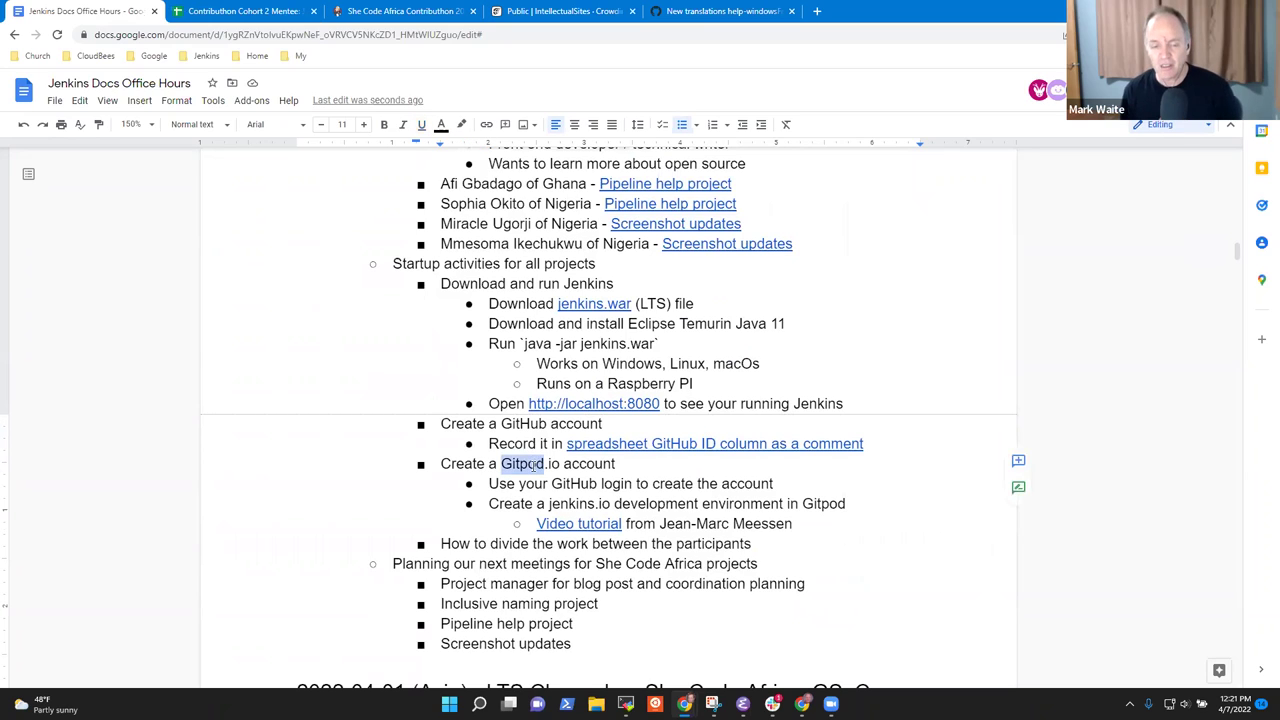
pyautogui.press('Down')
pyautogui.hotkey('ctrl', 'Left')
pyautogui.hotkey('ctrl', 'shift', 'Right')
pyautogui.hotkey('ctrl', 'shift', 'Right')
pyautogui.hotkey('ctrl', 'shift', 'Right')
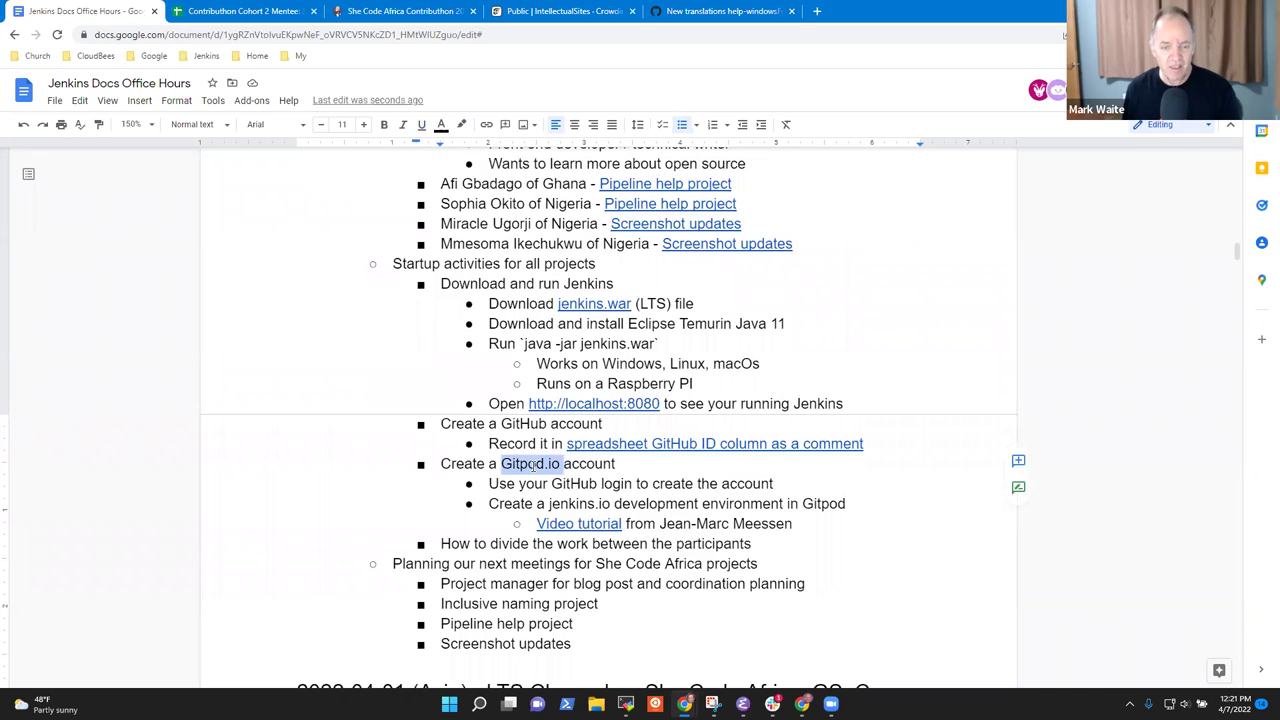
# Load gitpod.io in a new browser tab and copy its workspaces address.
pyautogui.click(817, 11)
pyautogui.write('gitpod.')
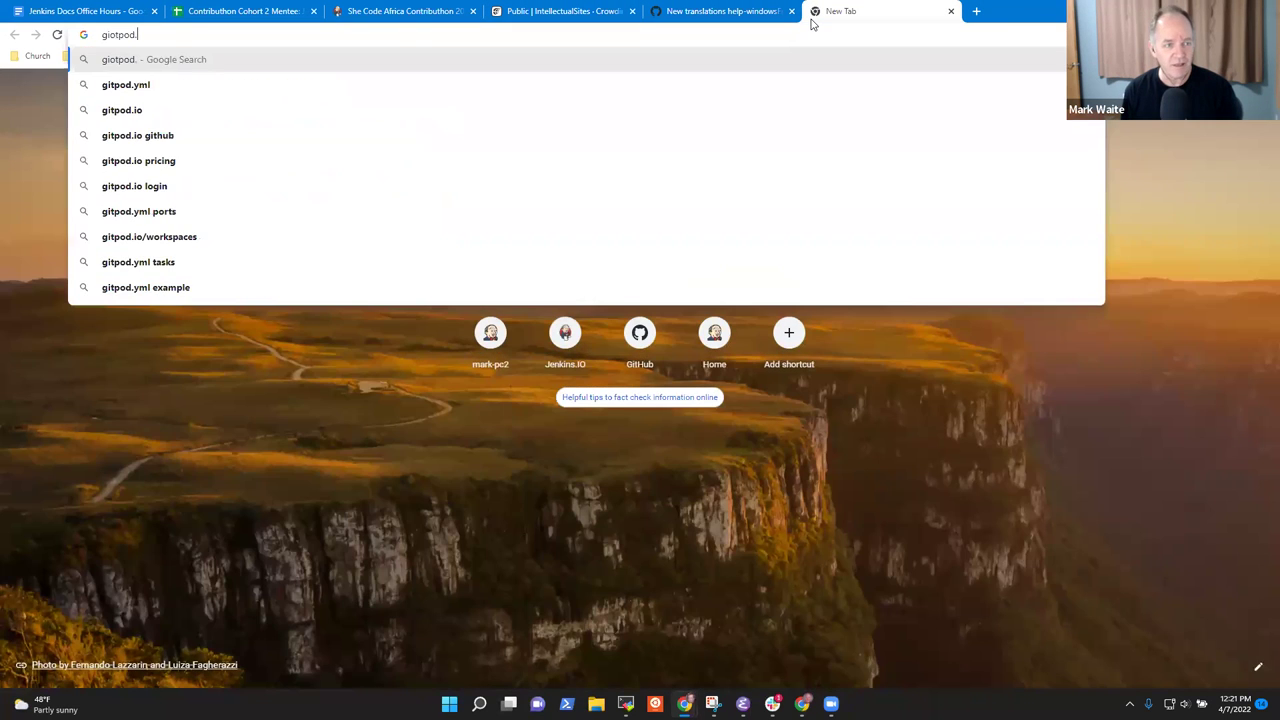
pyautogui.hotkey('ctrl', 'BackSpace')
pyautogui.write('gitpod.io')
pyautogui.press('Return')
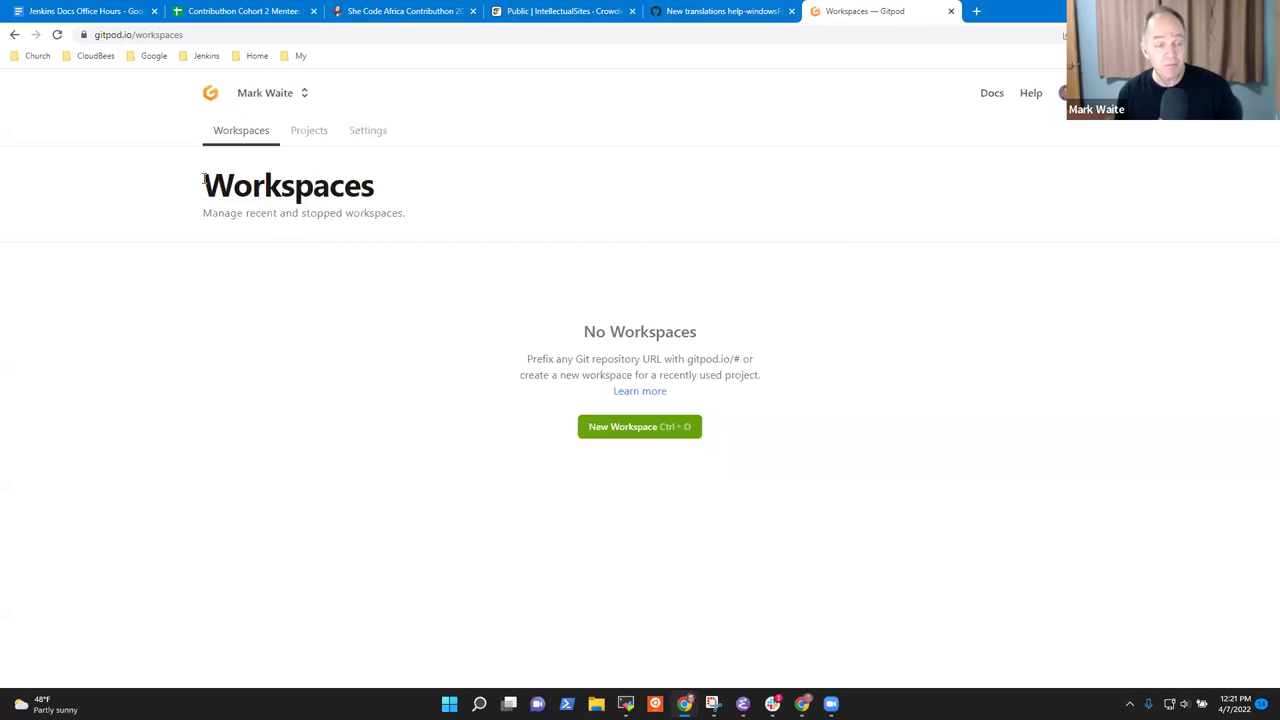
pyautogui.click(195, 36)
pyautogui.hotkey('ctrl', 'c')
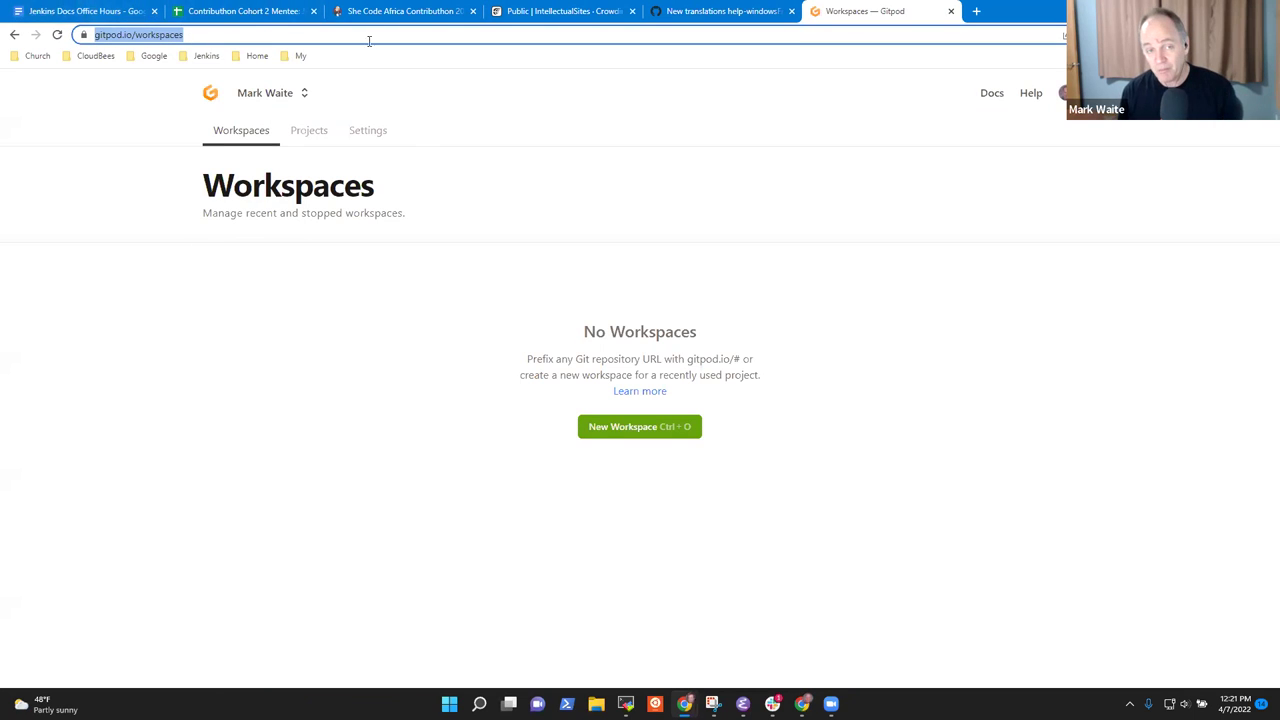
pyautogui.click(250, 13)
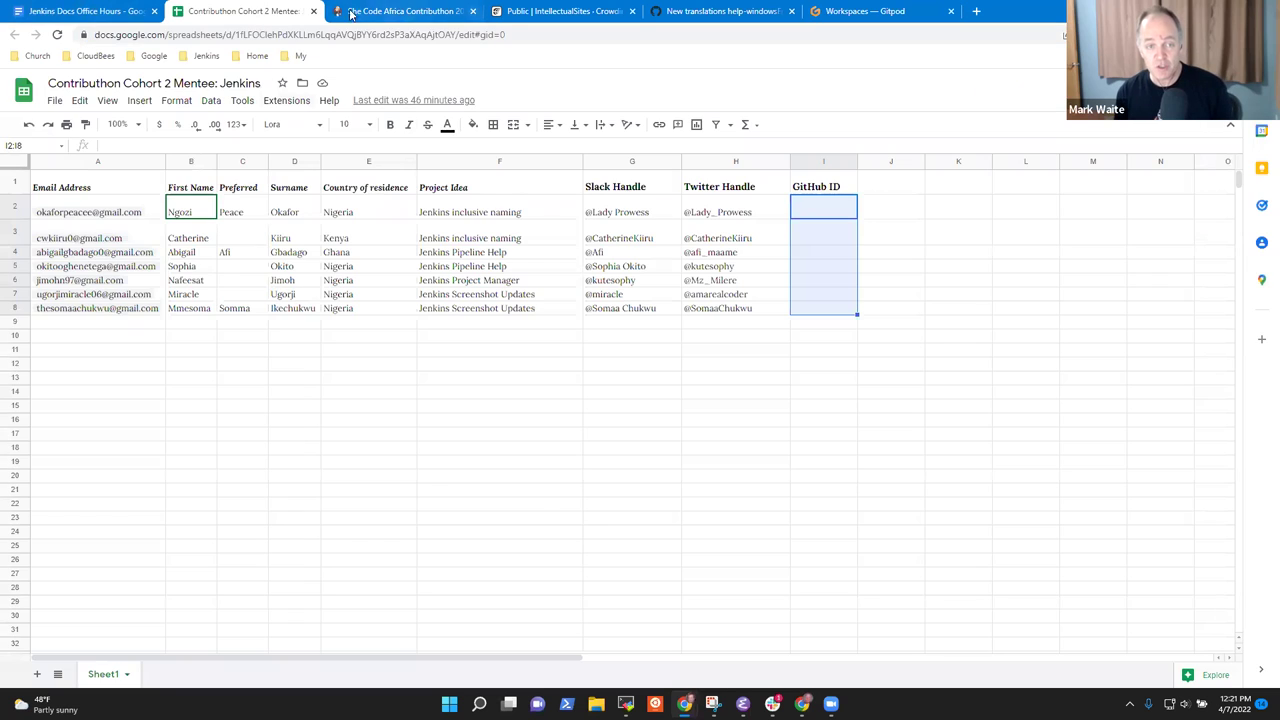
pyautogui.click(372, 12)
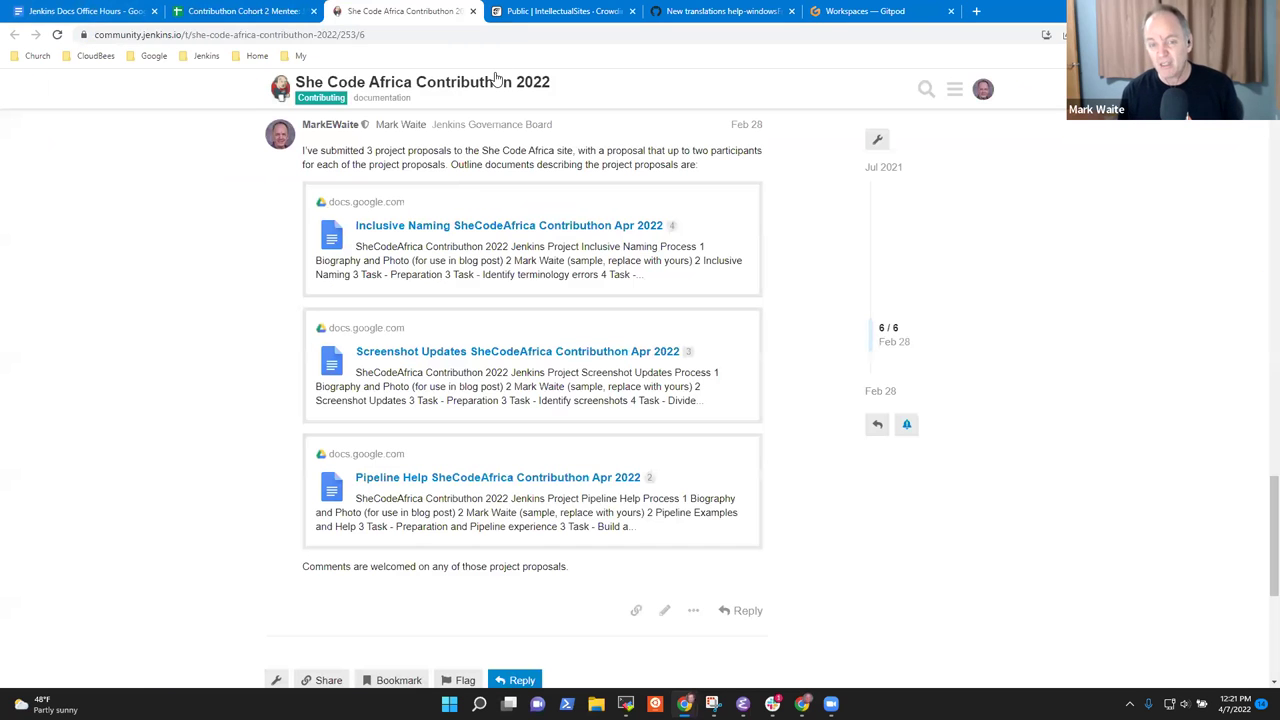
pyautogui.click(80, 11)
pyautogui.press('Left')
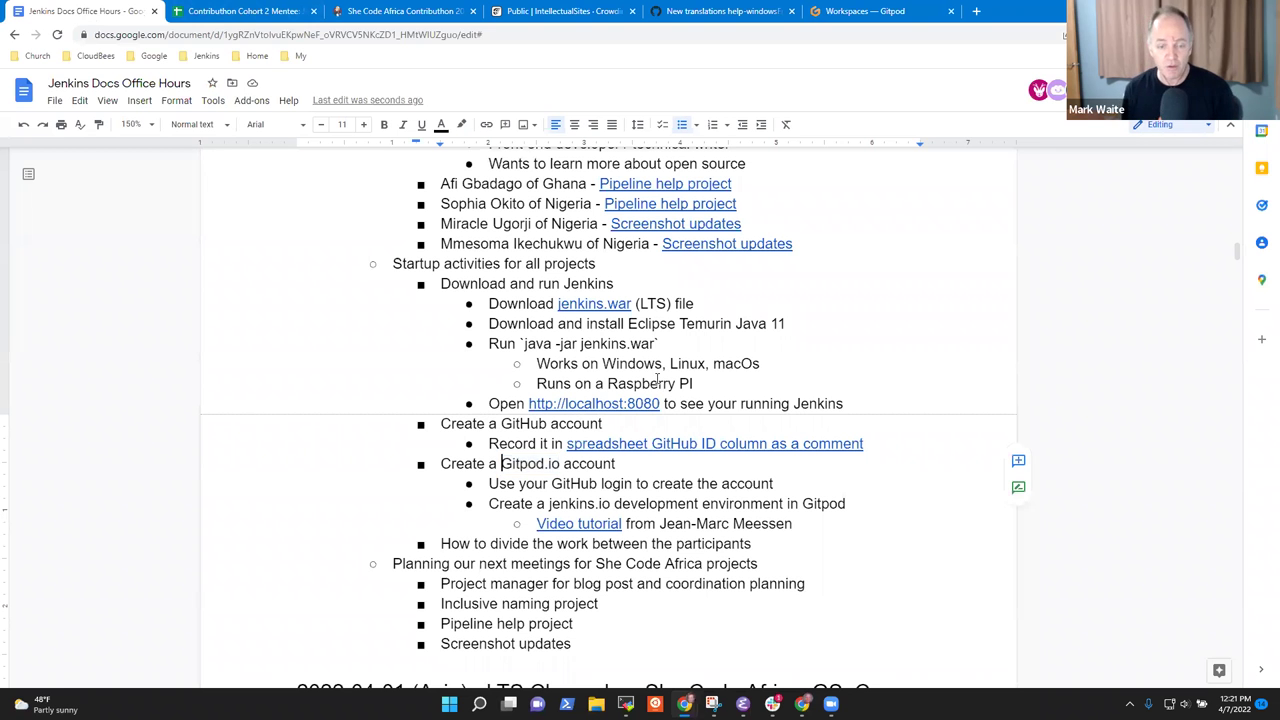
pyautogui.hotkey('shift', 'Right')
pyautogui.hotkey('shift', 'Right')
pyautogui.hotkey('shift', 'Right')
pyautogui.hotkey('shift', 'Right')
pyautogui.hotkey('shift', 'Right')
pyautogui.hotkey('shift', 'Right')
pyautogui.hotkey('shift', 'Right')
pyautogui.hotkey('shift', 'Right')
pyautogui.hotkey('shift', 'Right')
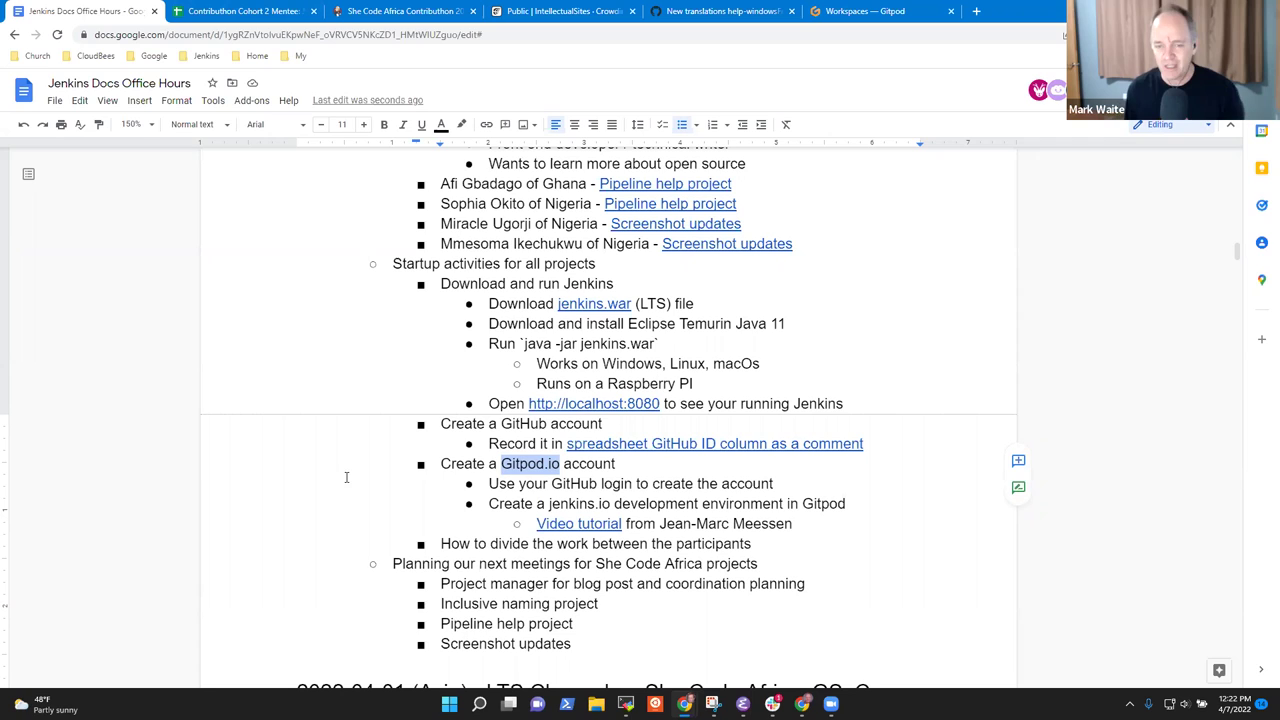
pyautogui.rightClick(508, 469)
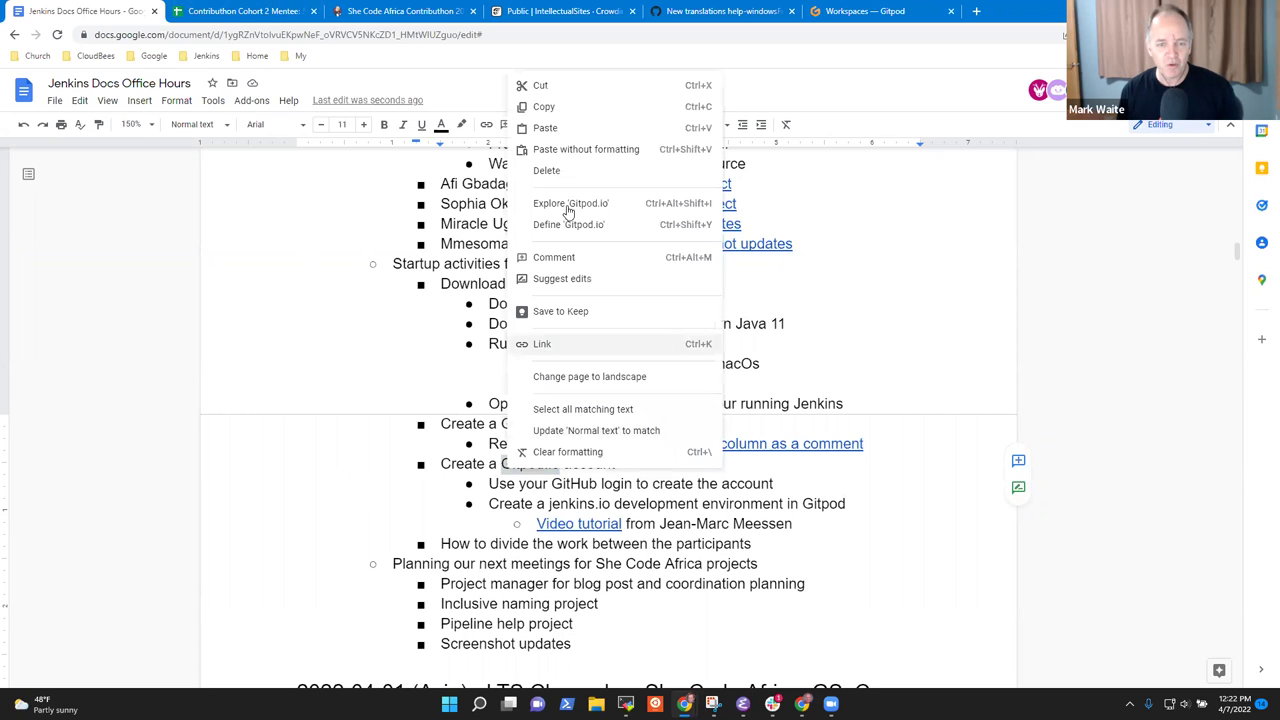
pyautogui.click(543, 343)
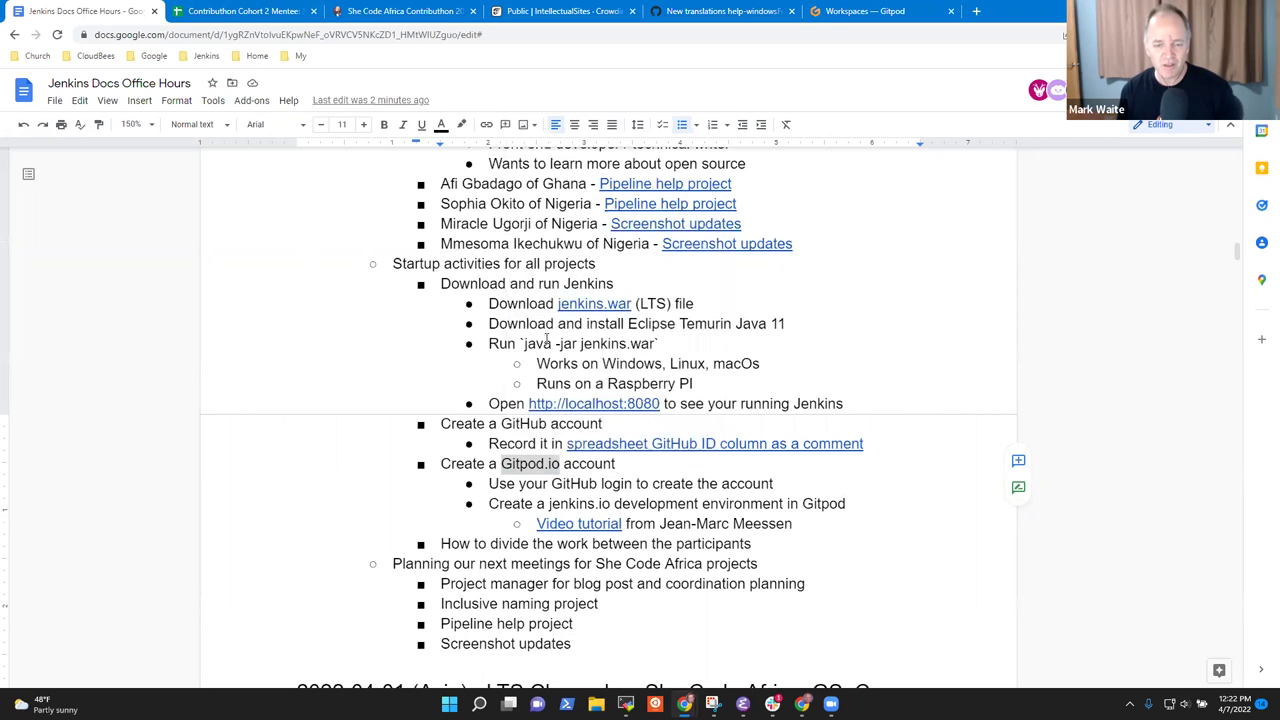
pyautogui.hotkey('ctrl', 'v')
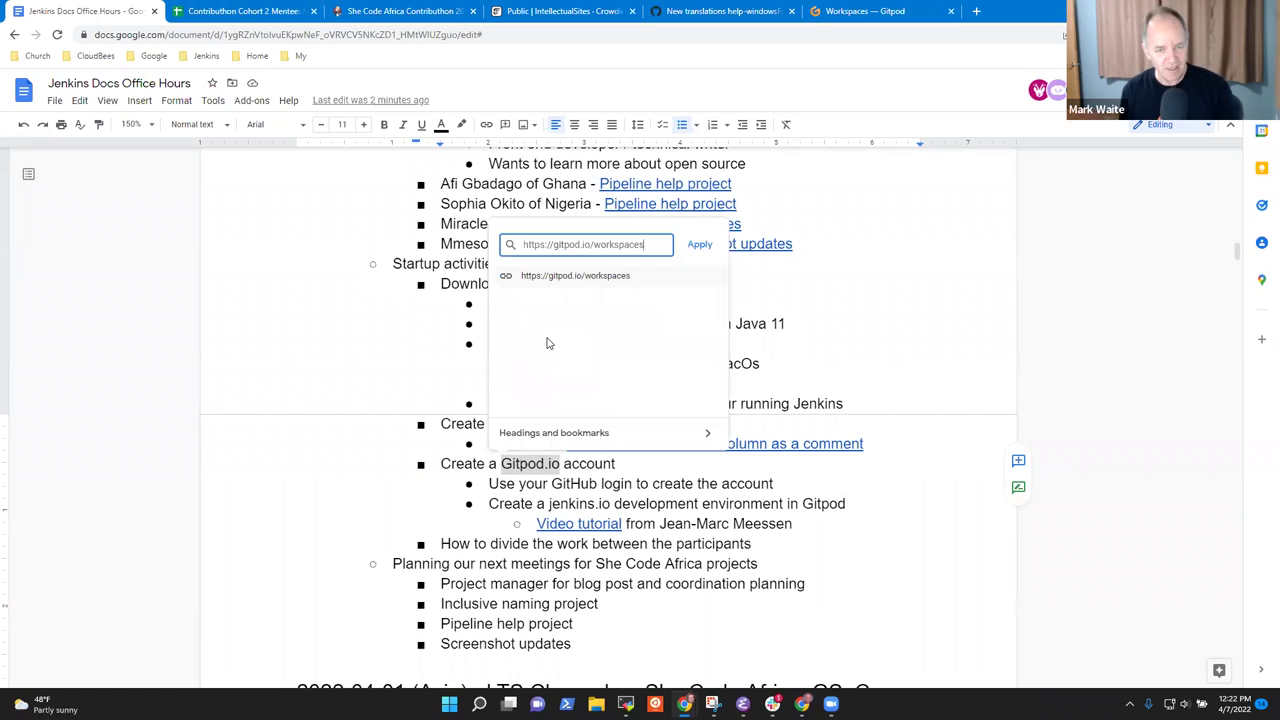
pyautogui.hotkey('ctrl', 'shift', 'Left')
pyautogui.press('BackSpace')
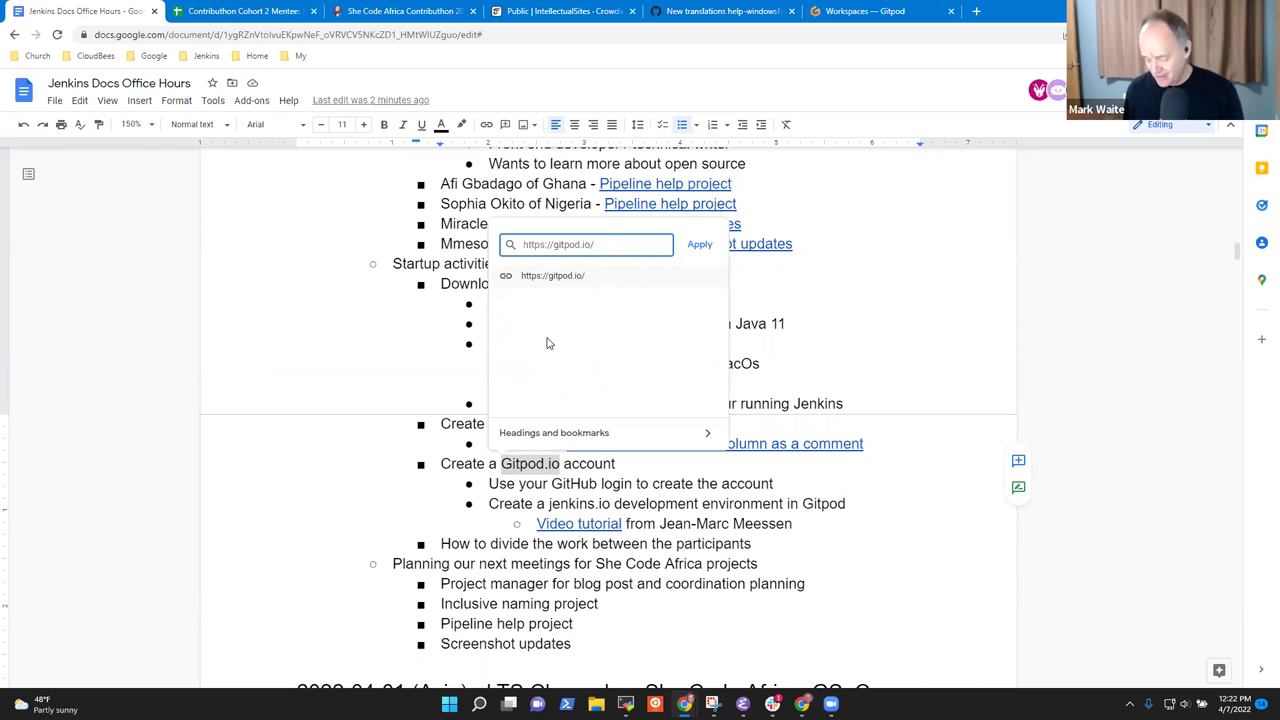
pyautogui.press('Return')
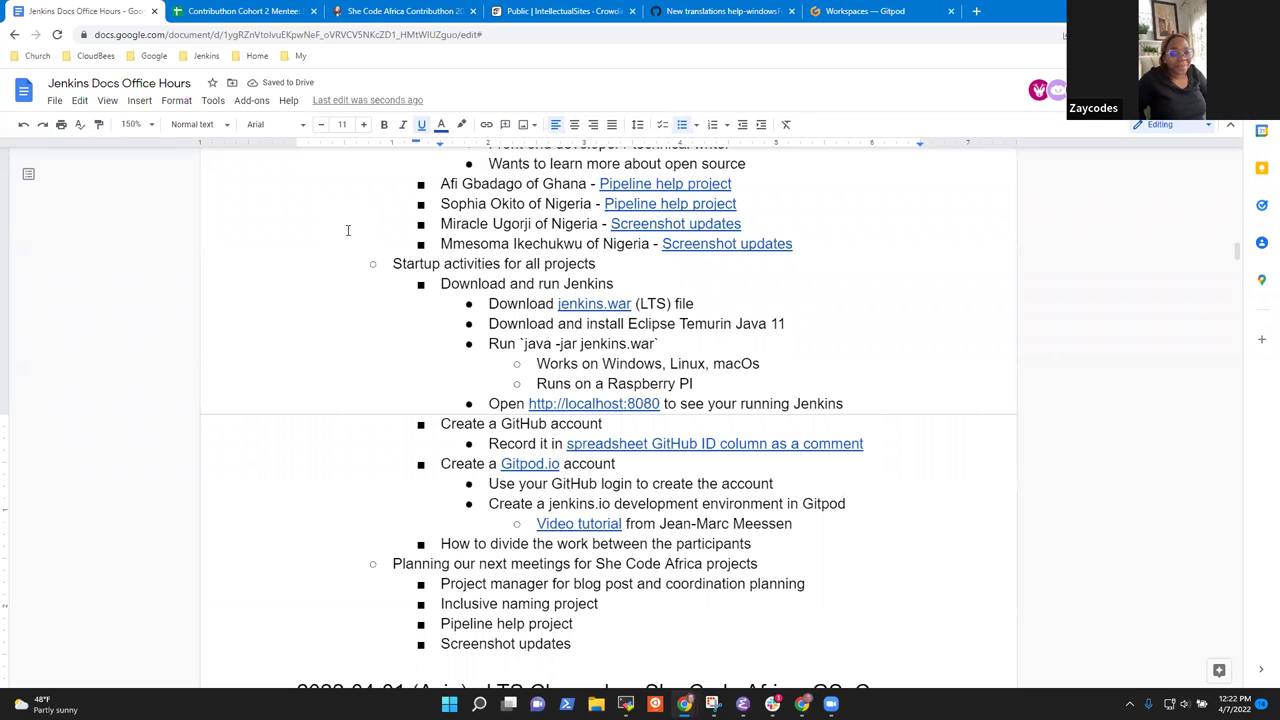
pyautogui.click(619, 466)
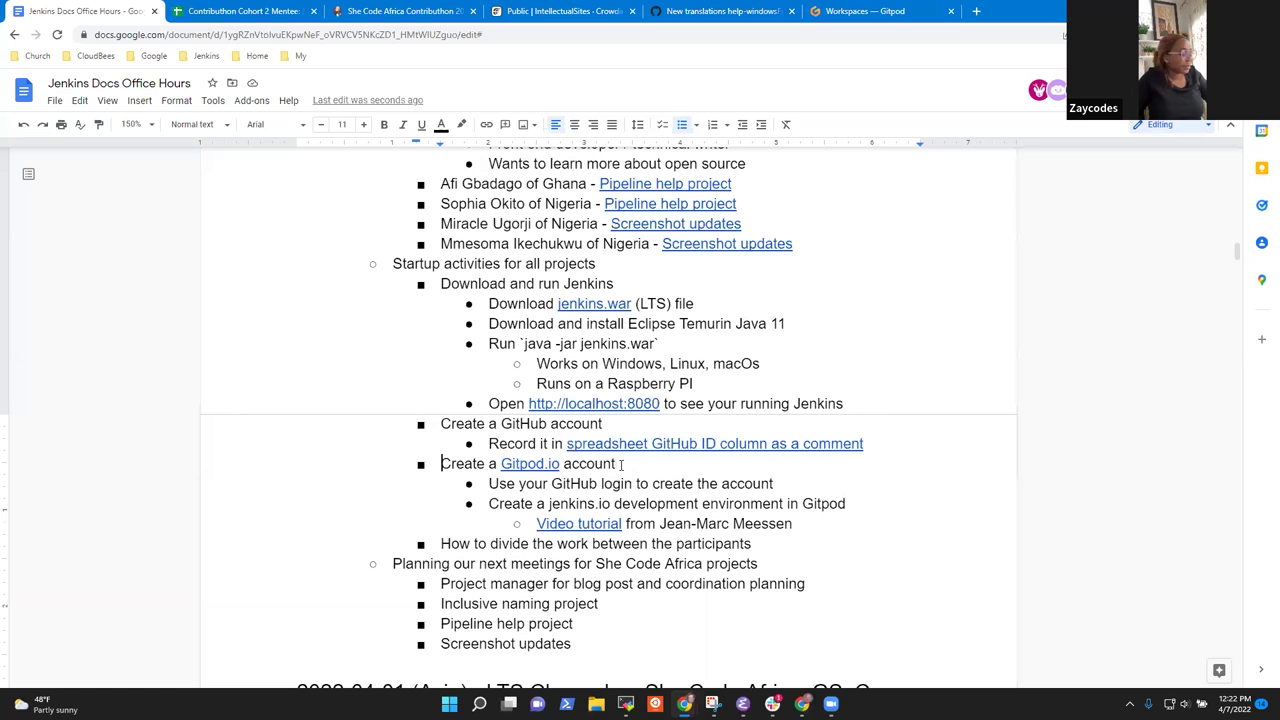
pyautogui.press('Home')
pyautogui.hotkey('shift', 'End')
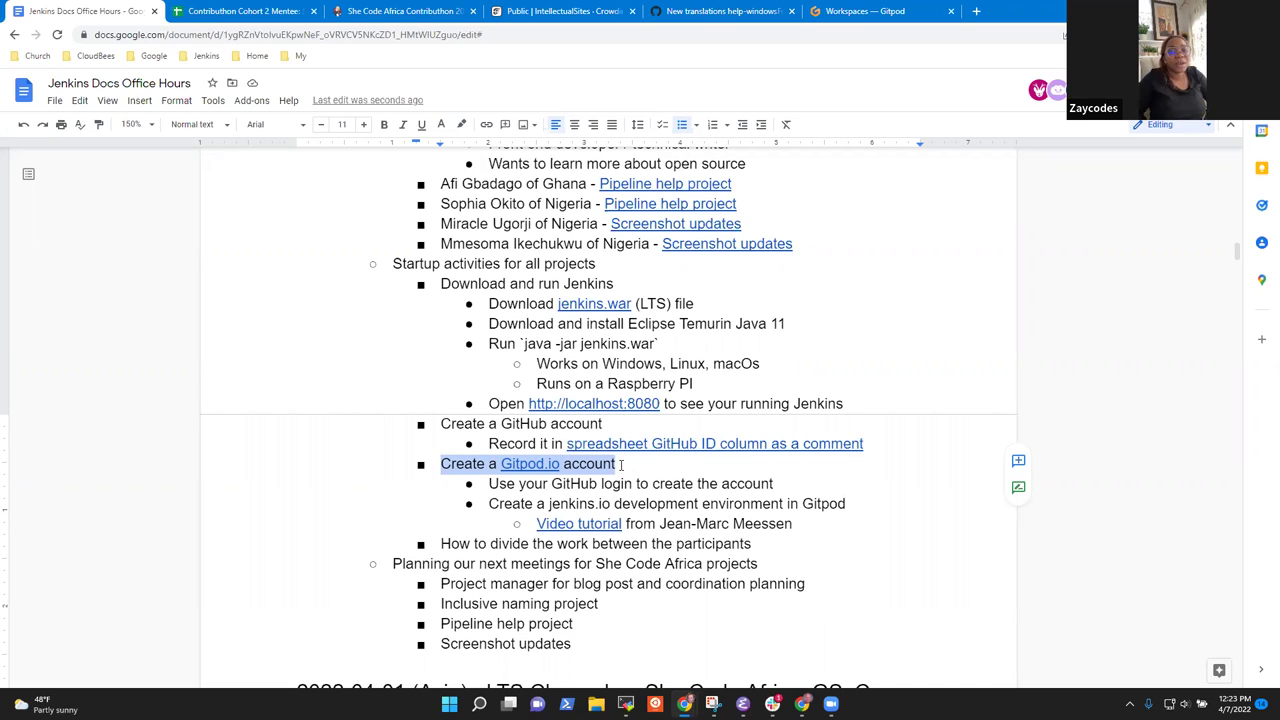
# Add an outdented bullet 'Browser based IDE for documentation development' below the Video tutorial line.
pyautogui.click(621, 465)
pyautogui.press('Down')
pyautogui.press('Down')
pyautogui.press('Down')
pyautogui.press('End')
pyautogui.press('Return')
pyautogui.hotkey('shift', 'Tab')
pyautogui.write('Browser based ')
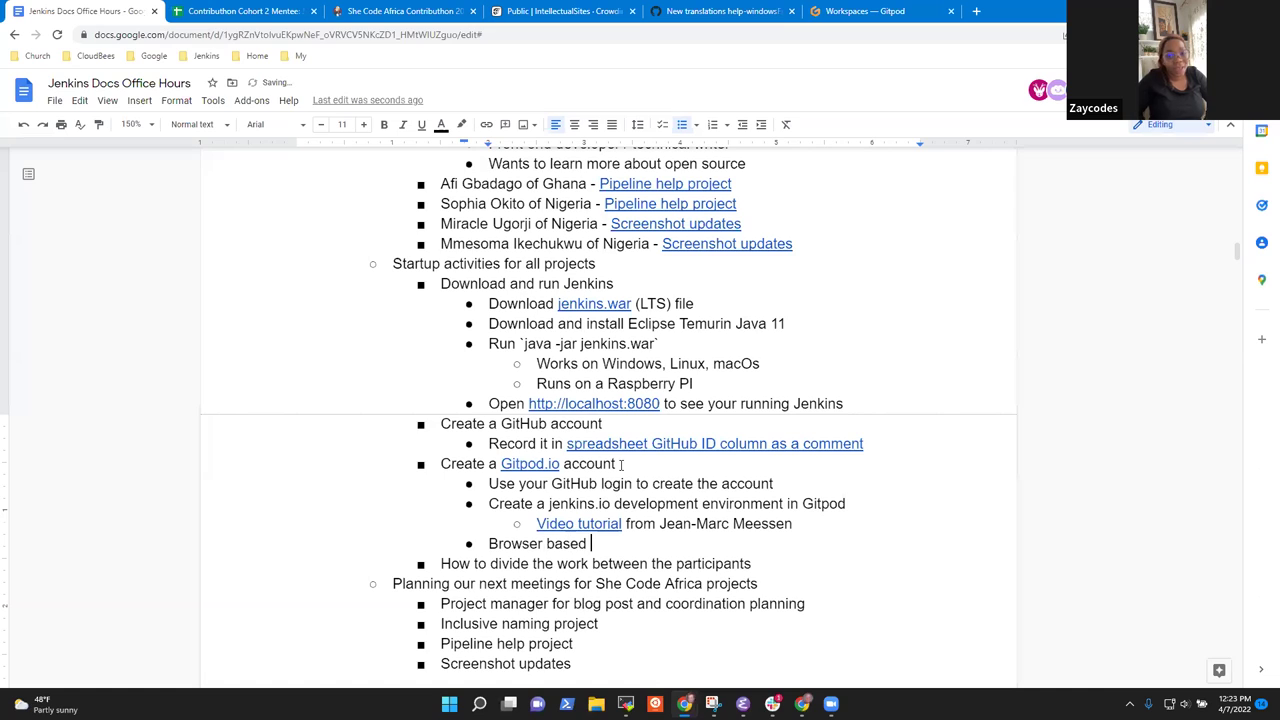
pyautogui.write('IDE for docum')
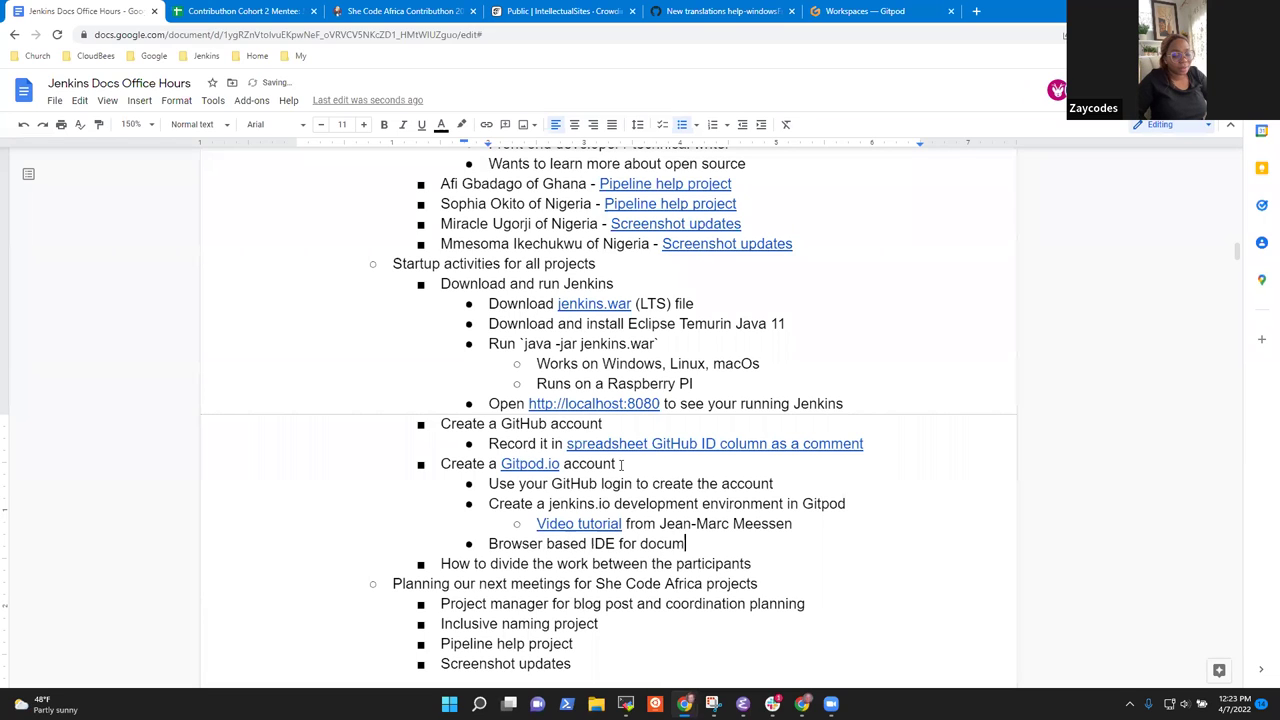
pyautogui.write('entation development')
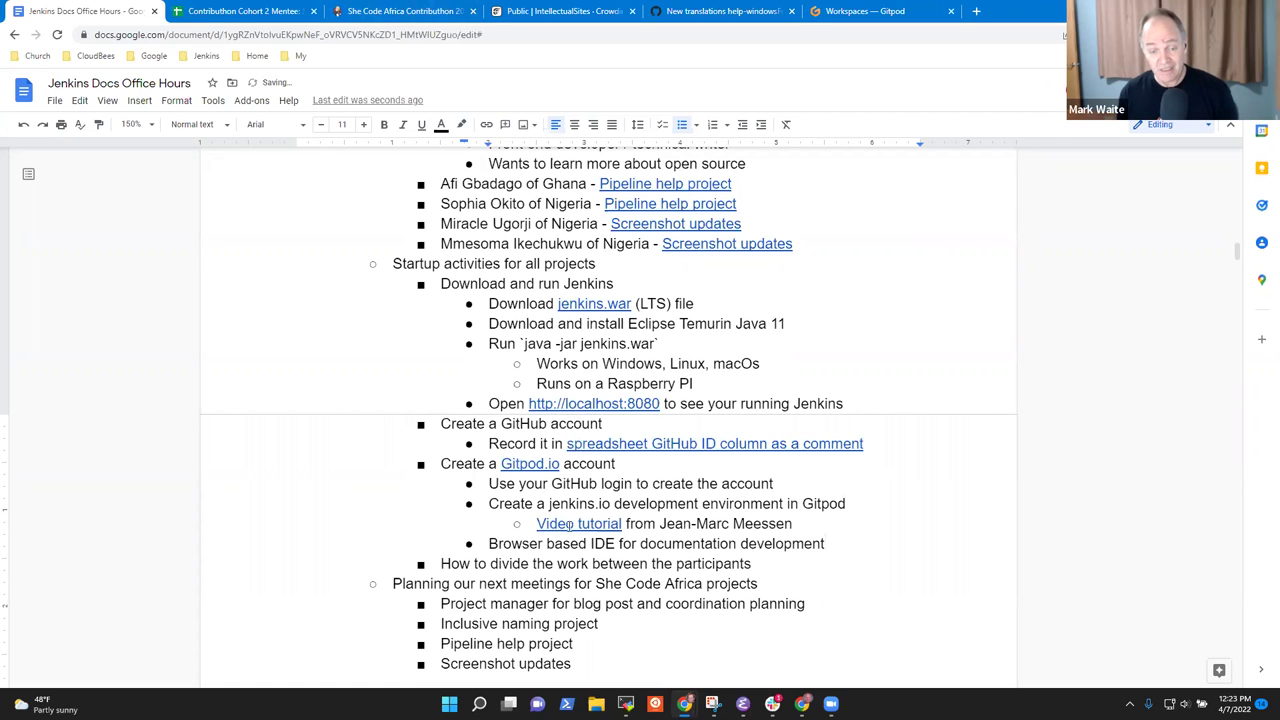
# Follow the Video tutorial link to the Jan 19, 2022 gitpod.io office-hours post.
pyautogui.click(567, 523)
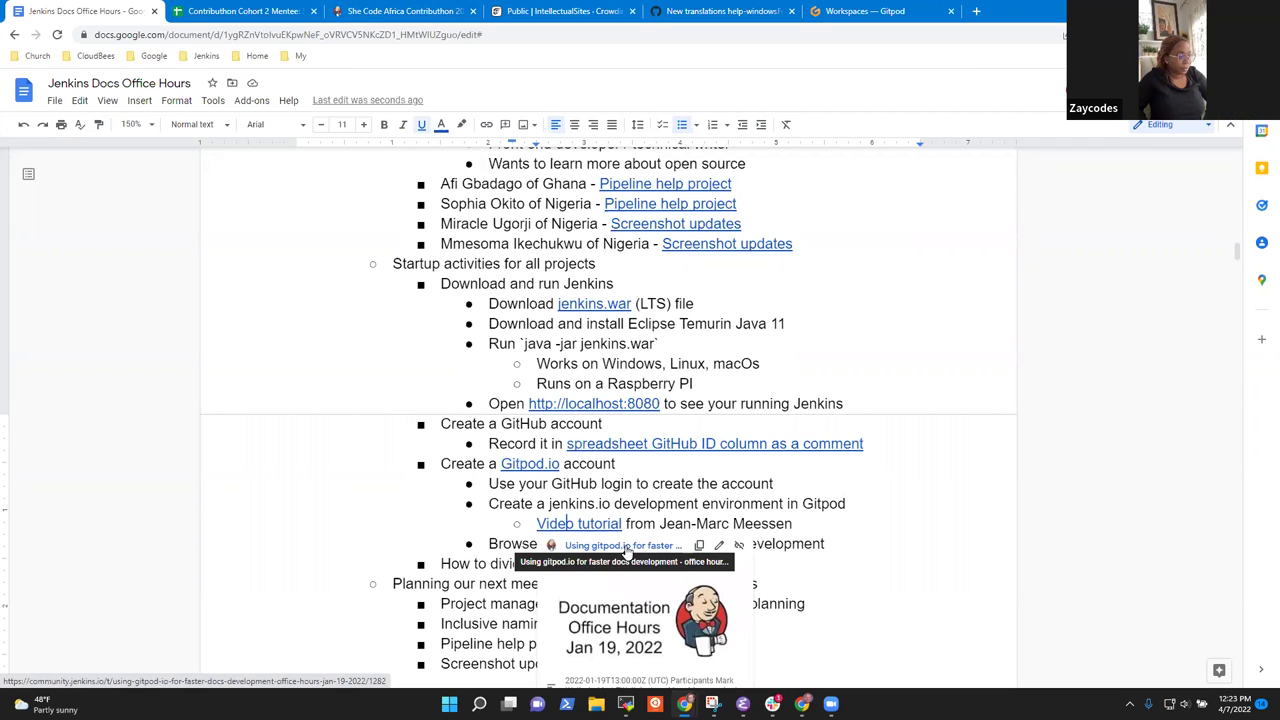
pyautogui.click(627, 550)
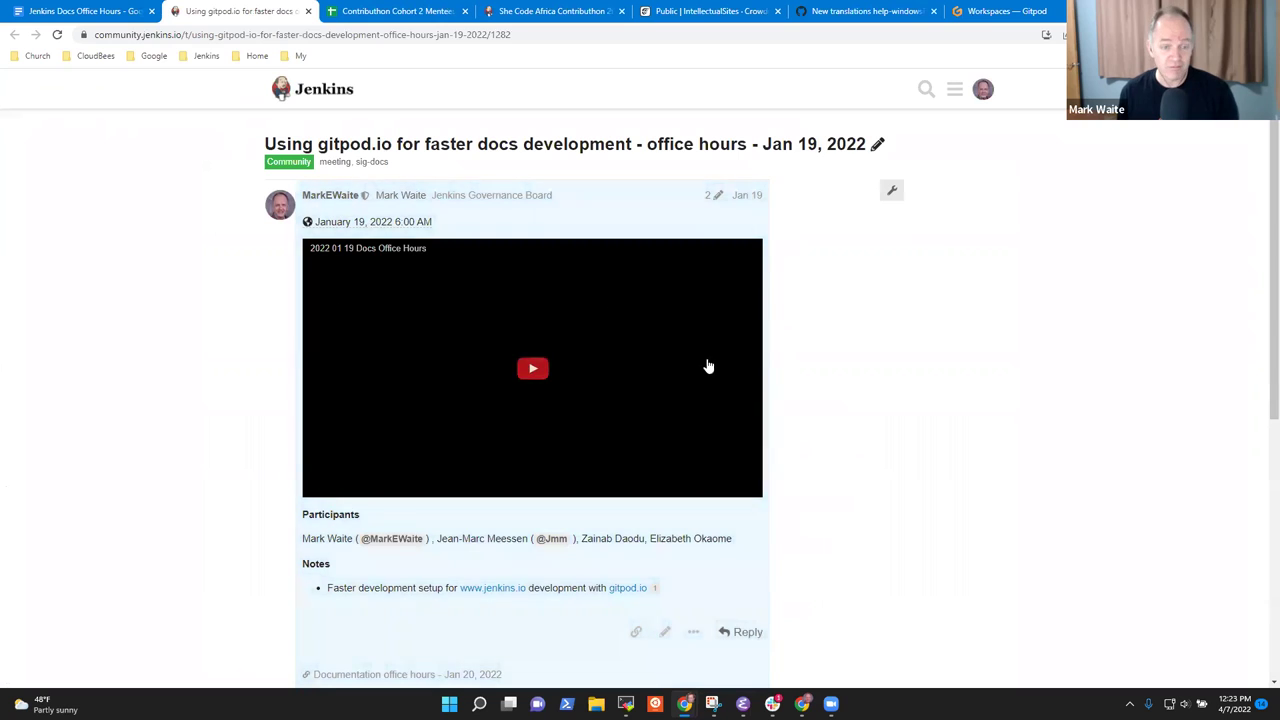
pyautogui.scroll(-2, 447, 407)
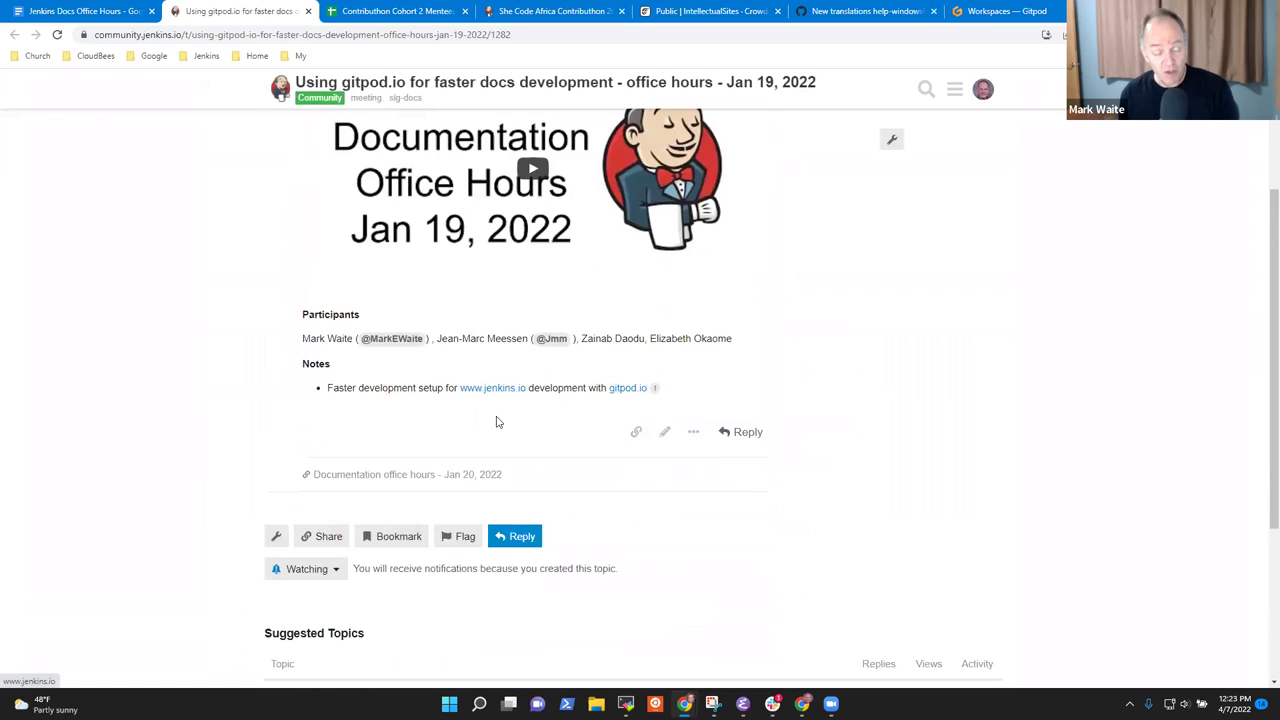
pyautogui.scroll(1, 494, 420)
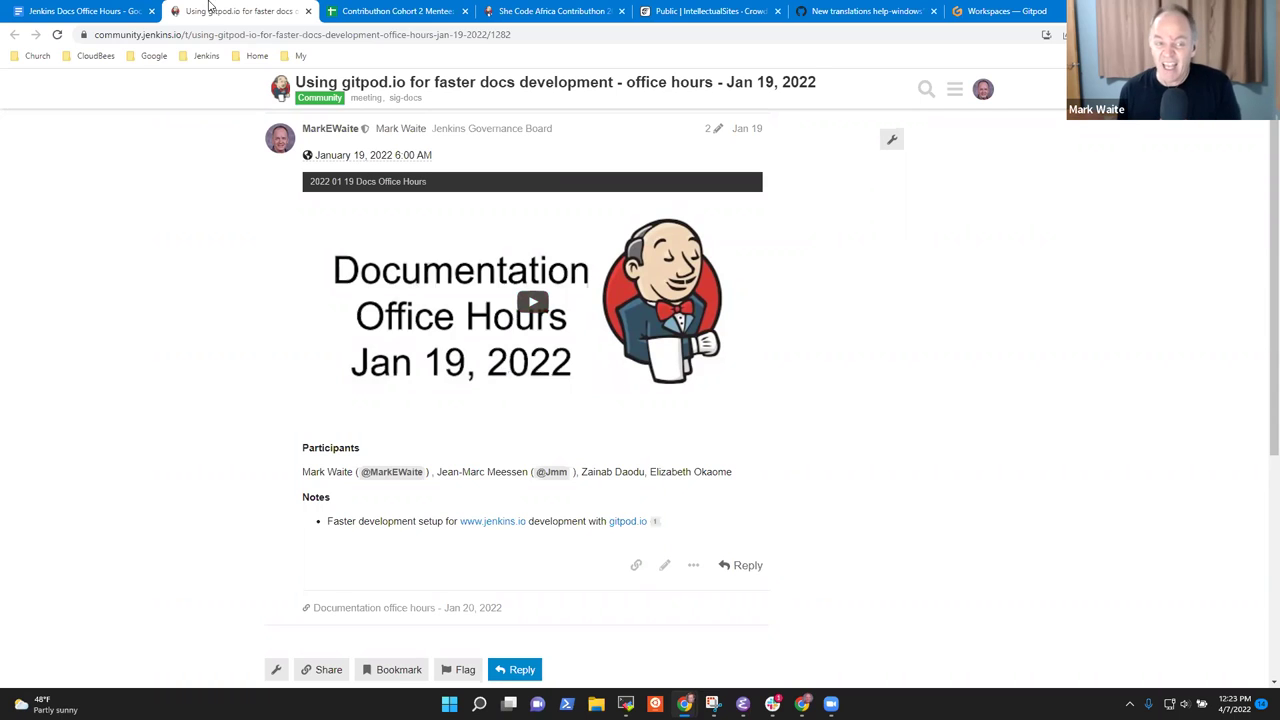
# Select the Download and run Jenkins, Create a GitHub account and Create a Gitpod.io account steps.
pyautogui.click(86, 17)
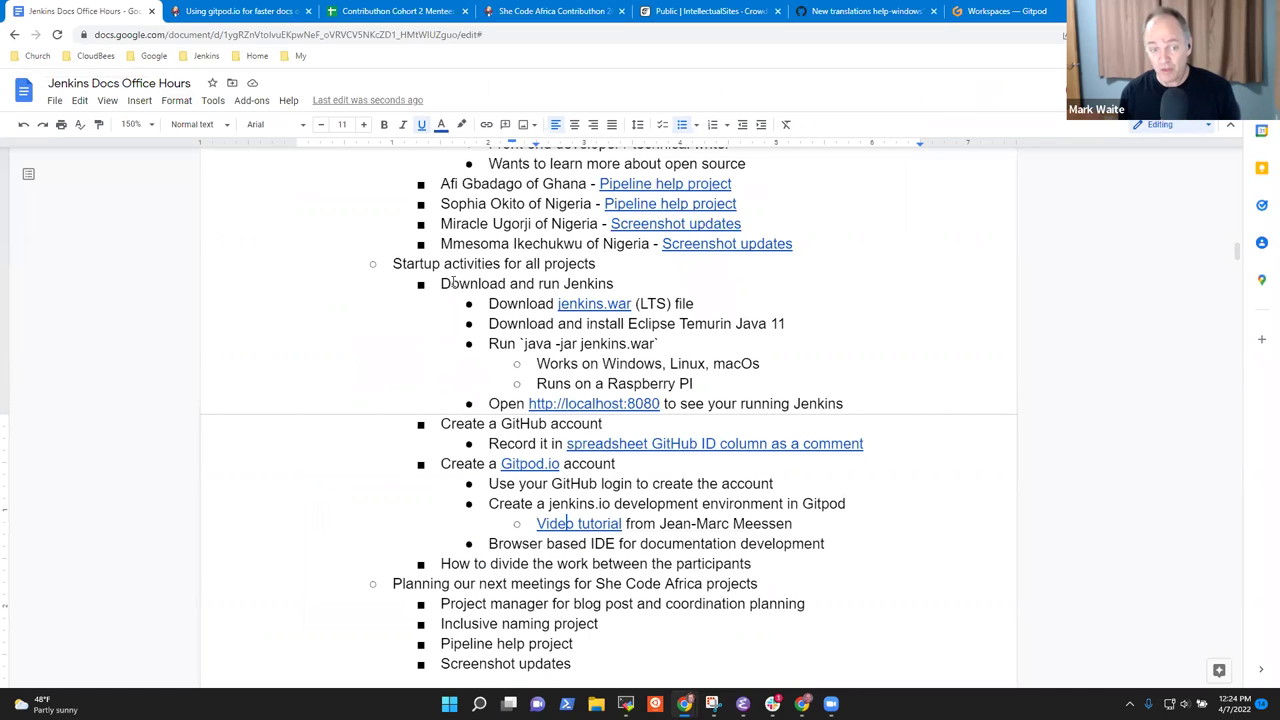
pyautogui.moveTo(438, 284); pyautogui.dragTo(624, 287)
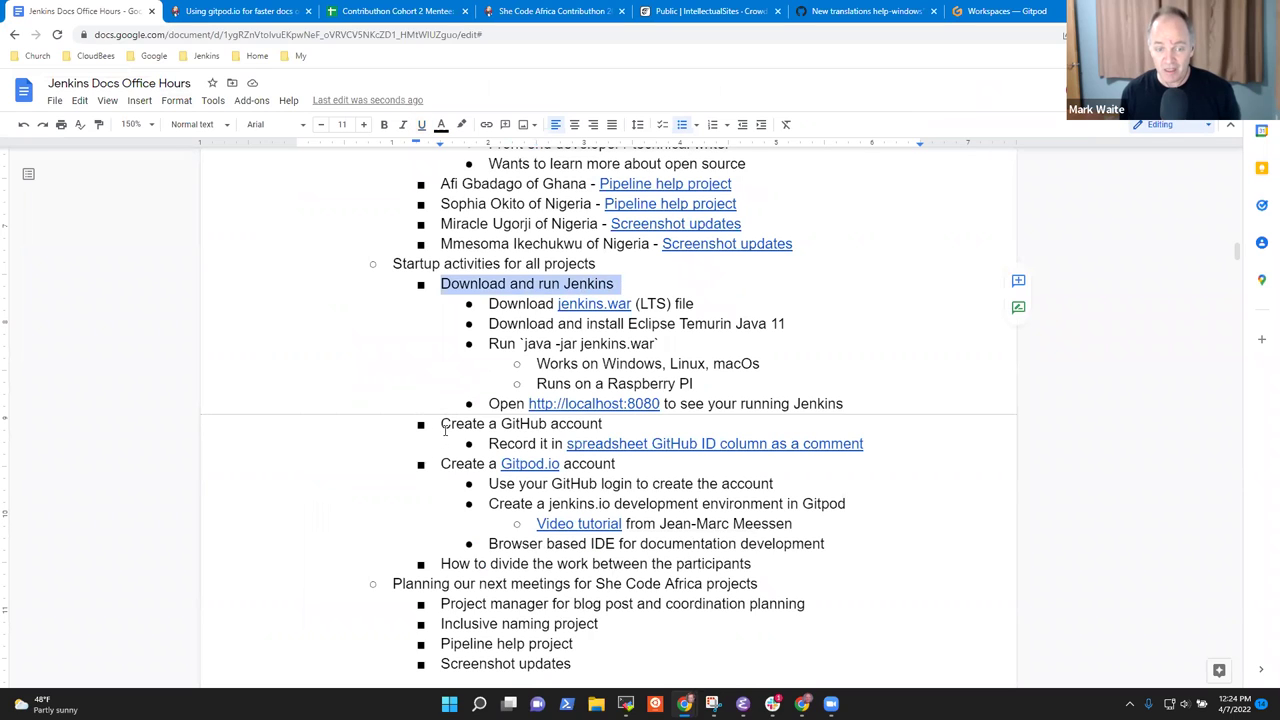
pyautogui.moveTo(441, 424); pyautogui.dragTo(606, 424)
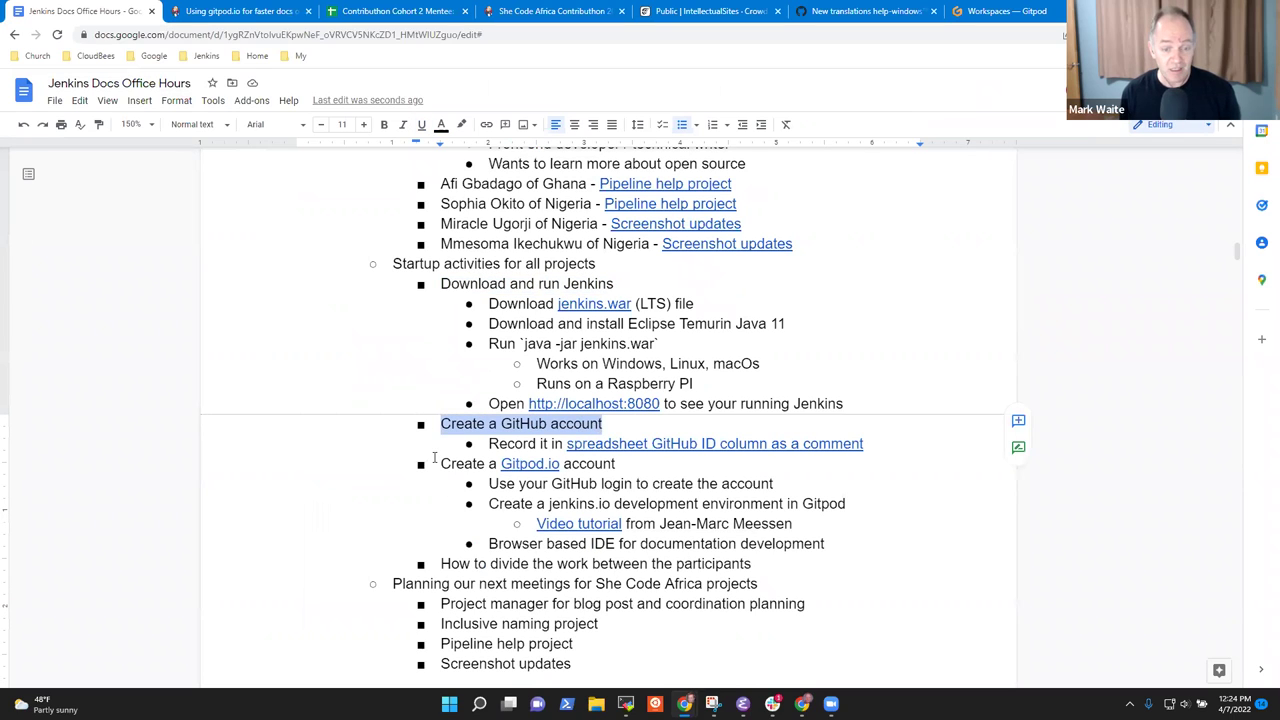
pyautogui.moveTo(443, 463); pyautogui.dragTo(638, 466)
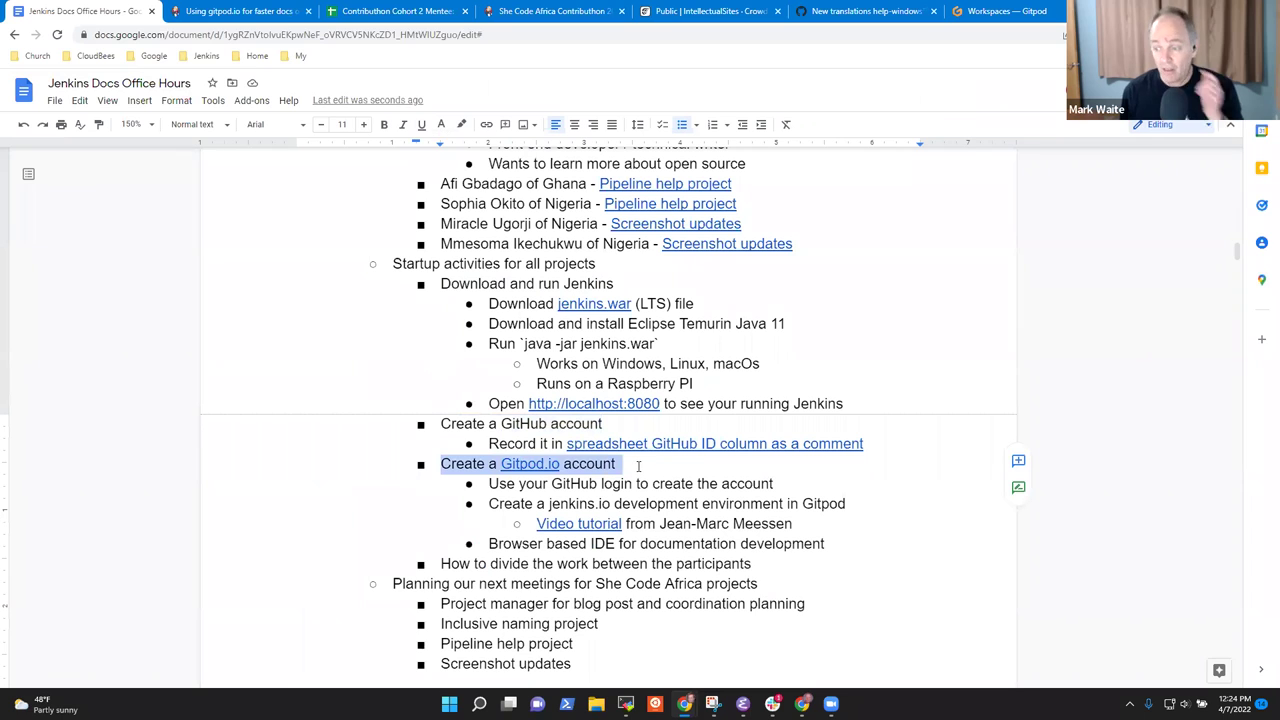
# Highlight the 'How to divide the work between the participants' item.
pyautogui.scroll(3, 516, 485)
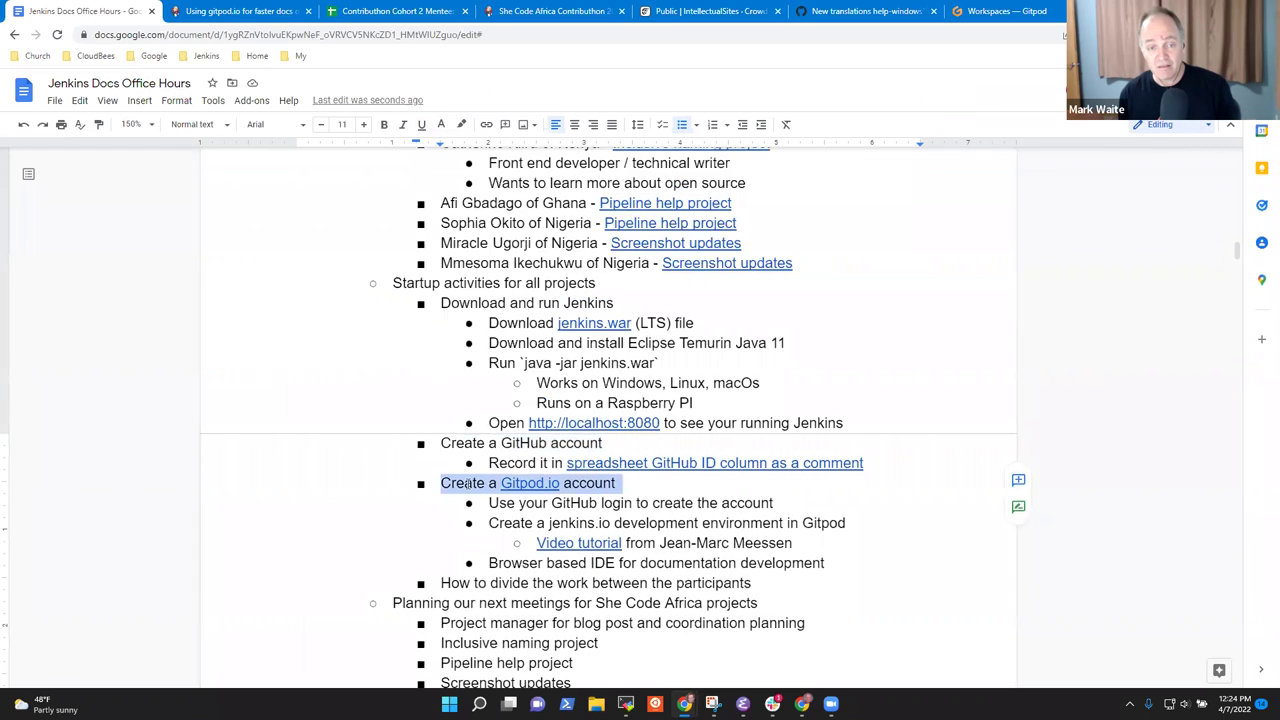
pyautogui.scroll(-2, 524, 497)
pyautogui.scroll(-3, 524, 497)
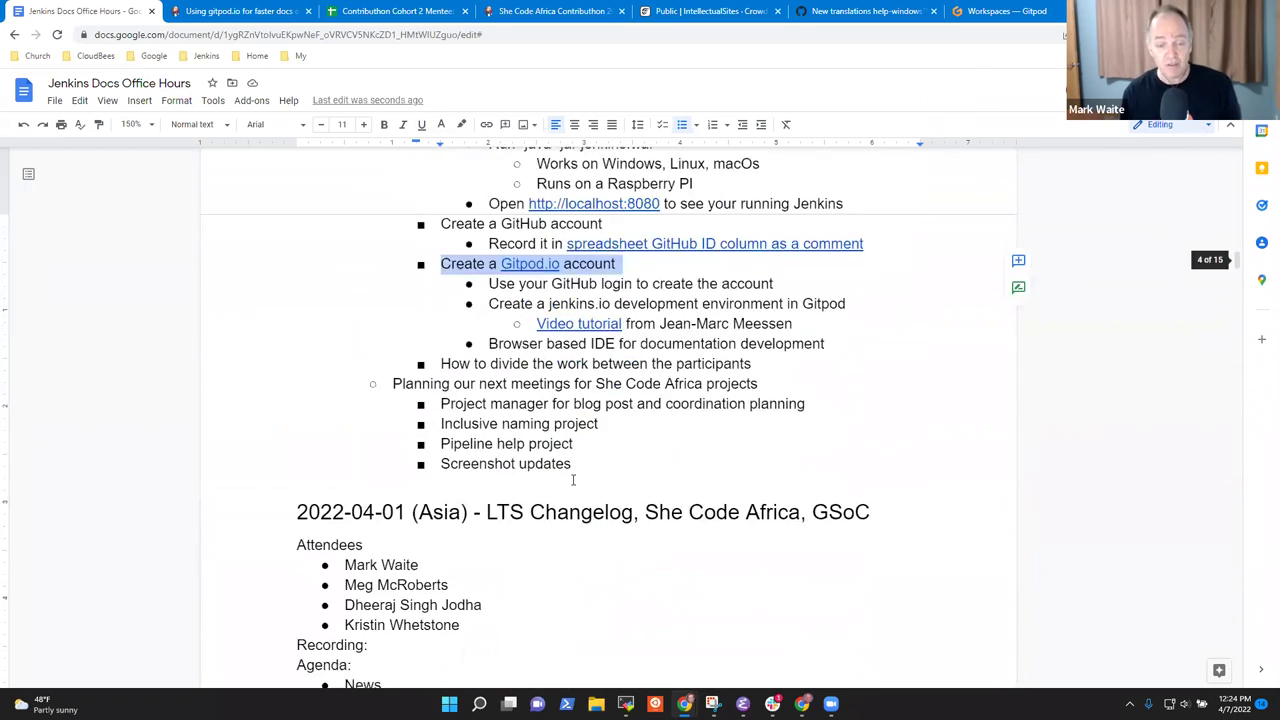
pyautogui.scroll(1, 531, 420)
pyautogui.click(531, 410)
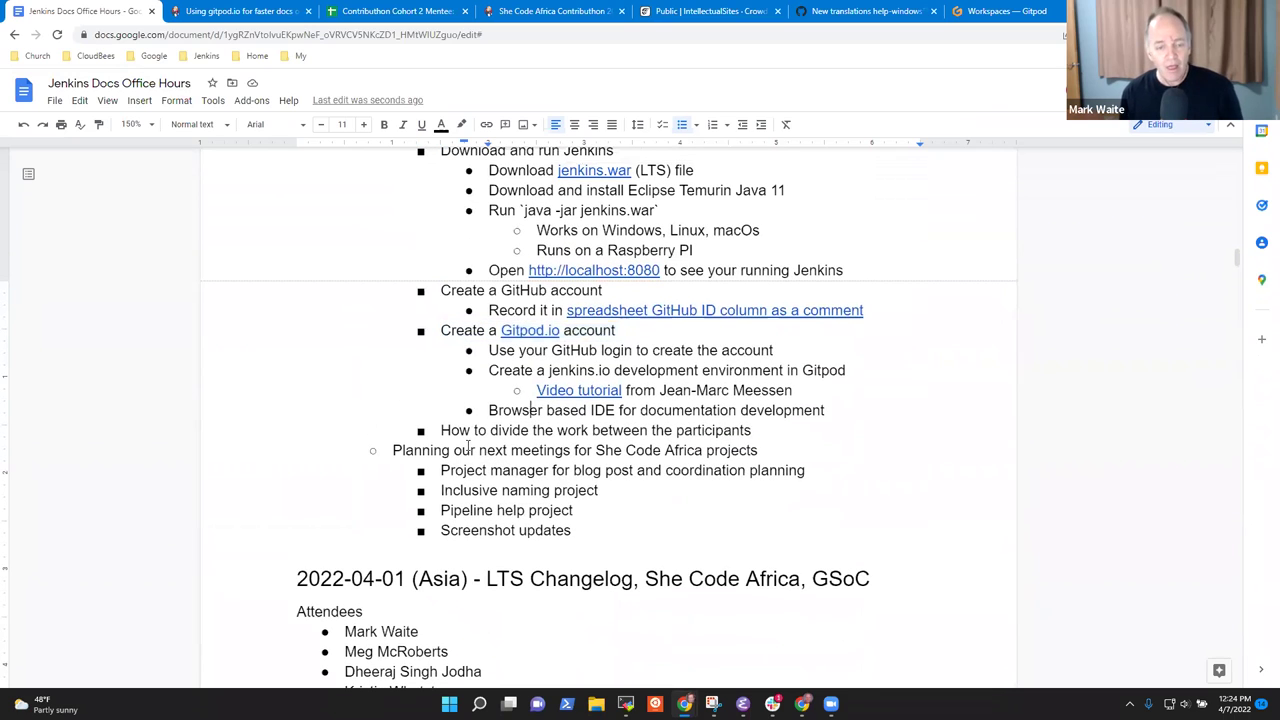
pyautogui.moveTo(442, 430); pyautogui.dragTo(755, 430)
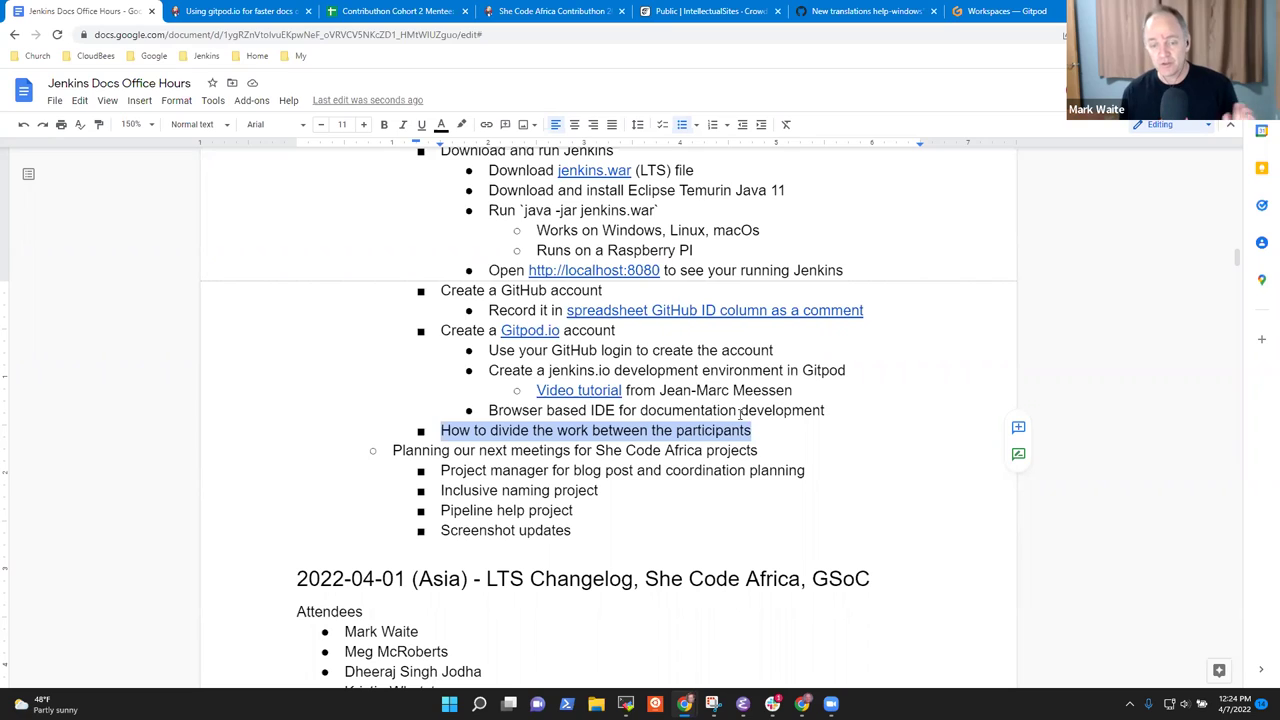
# Add a sub-step for creating a spreadsheet of Jenkins core and plugins, sorted by plugin installations.
pyautogui.click(767, 439)
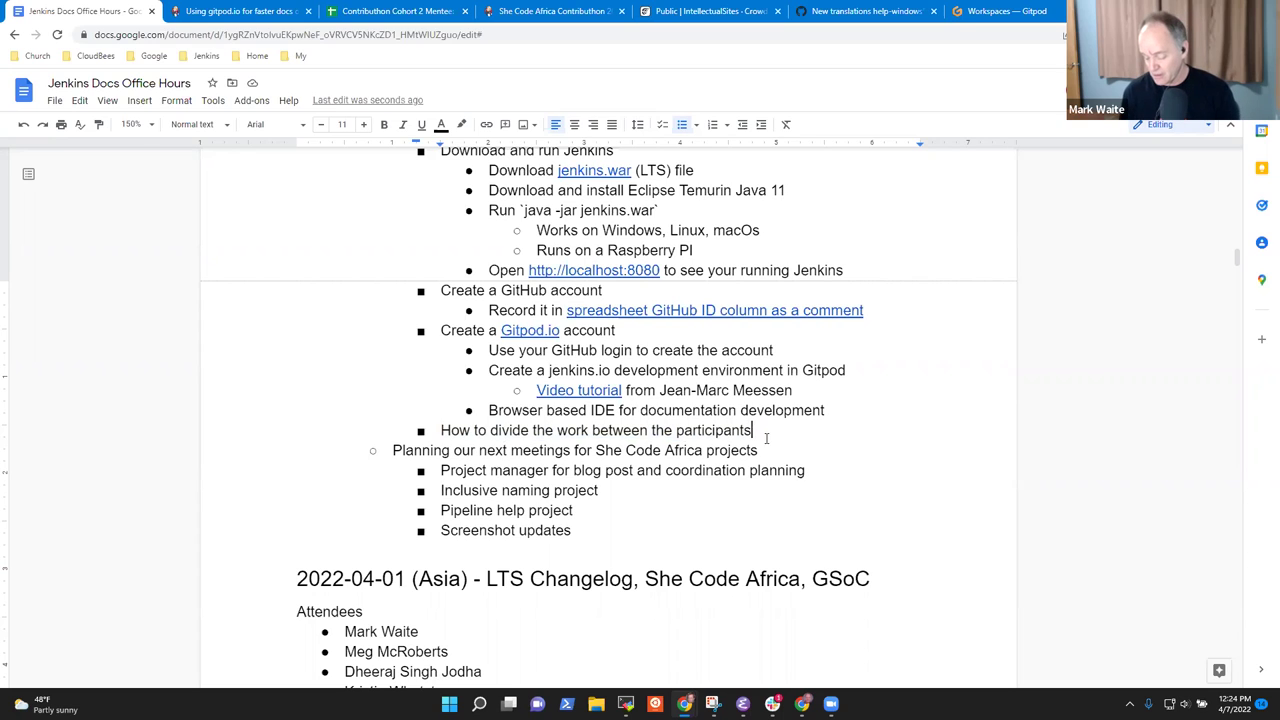
pyautogui.press('Return')
pyautogui.press('Tab')
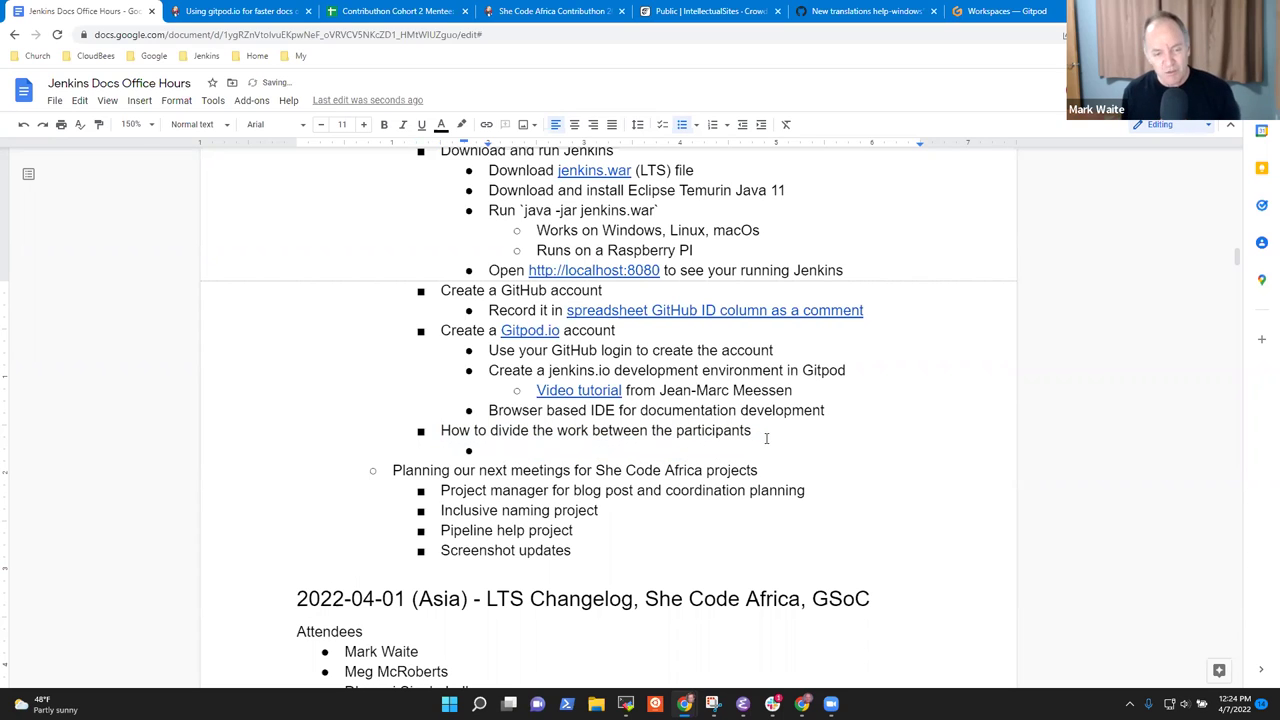
pyautogui.write('Mark c')
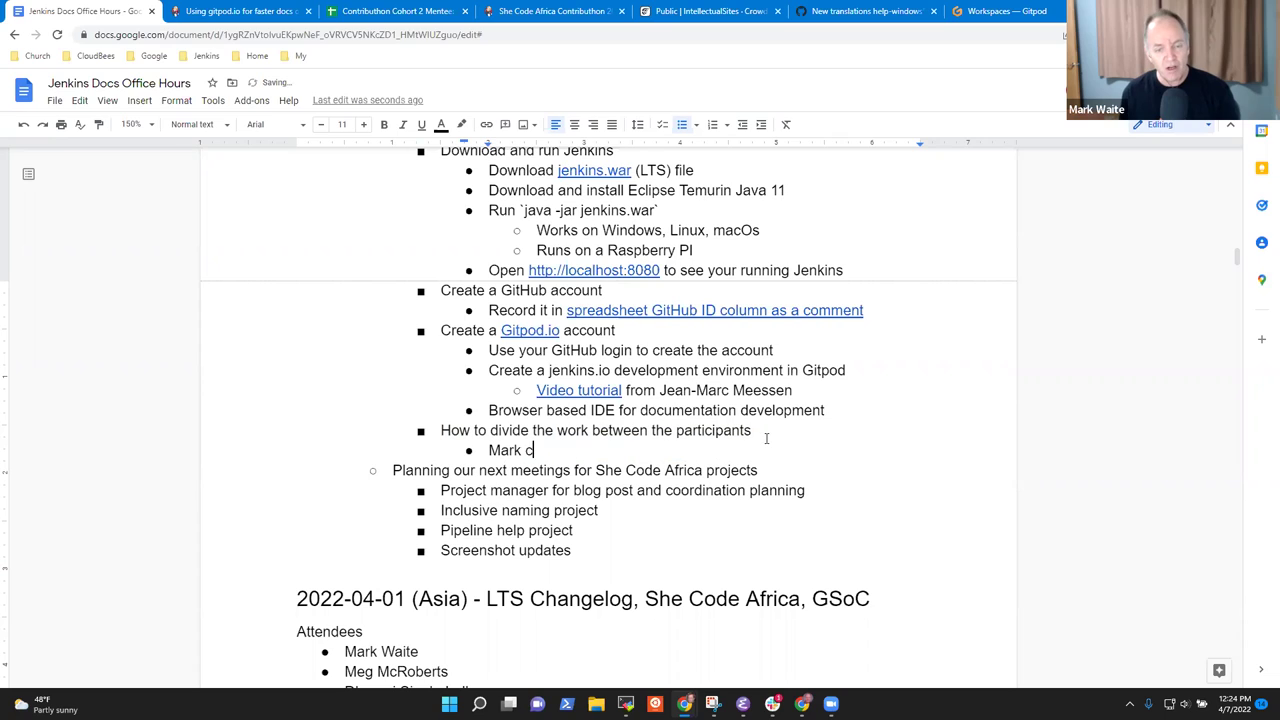
pyautogui.write('reate a spreads')
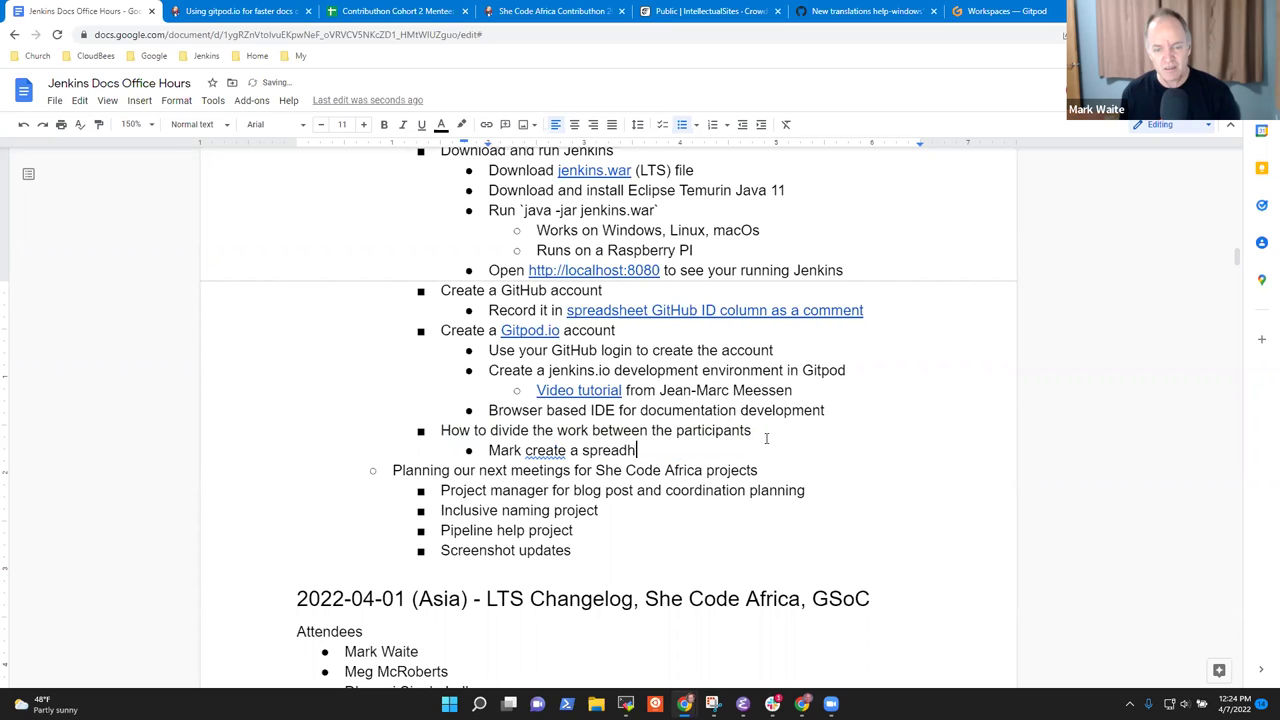
pyautogui.write('heet of ')
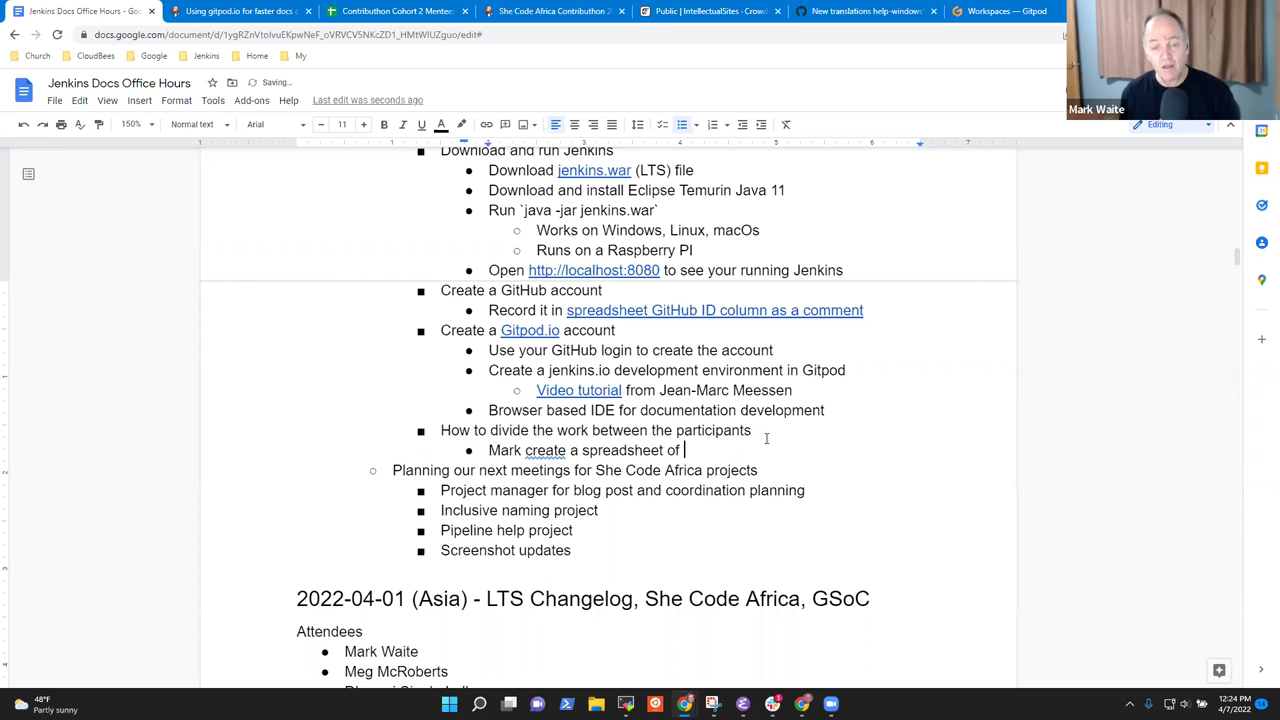
pyautogui.write('Jenkins ')
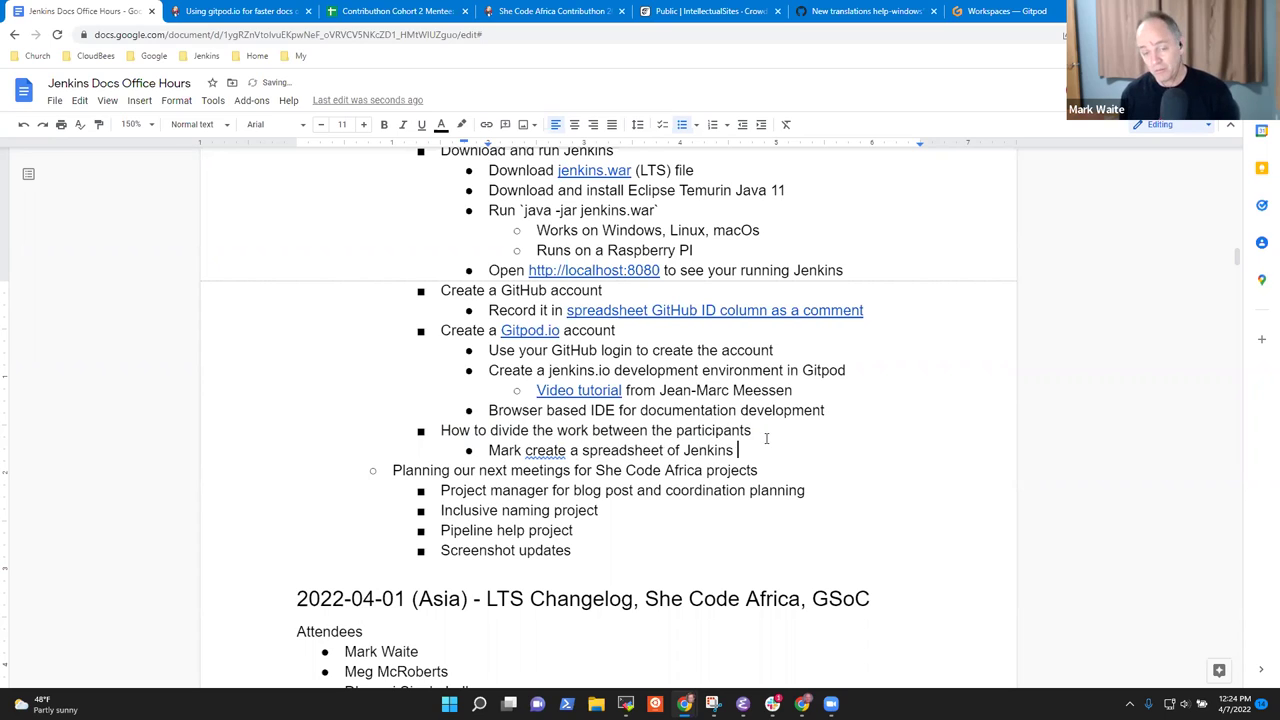
pyautogui.write('core and plugins')
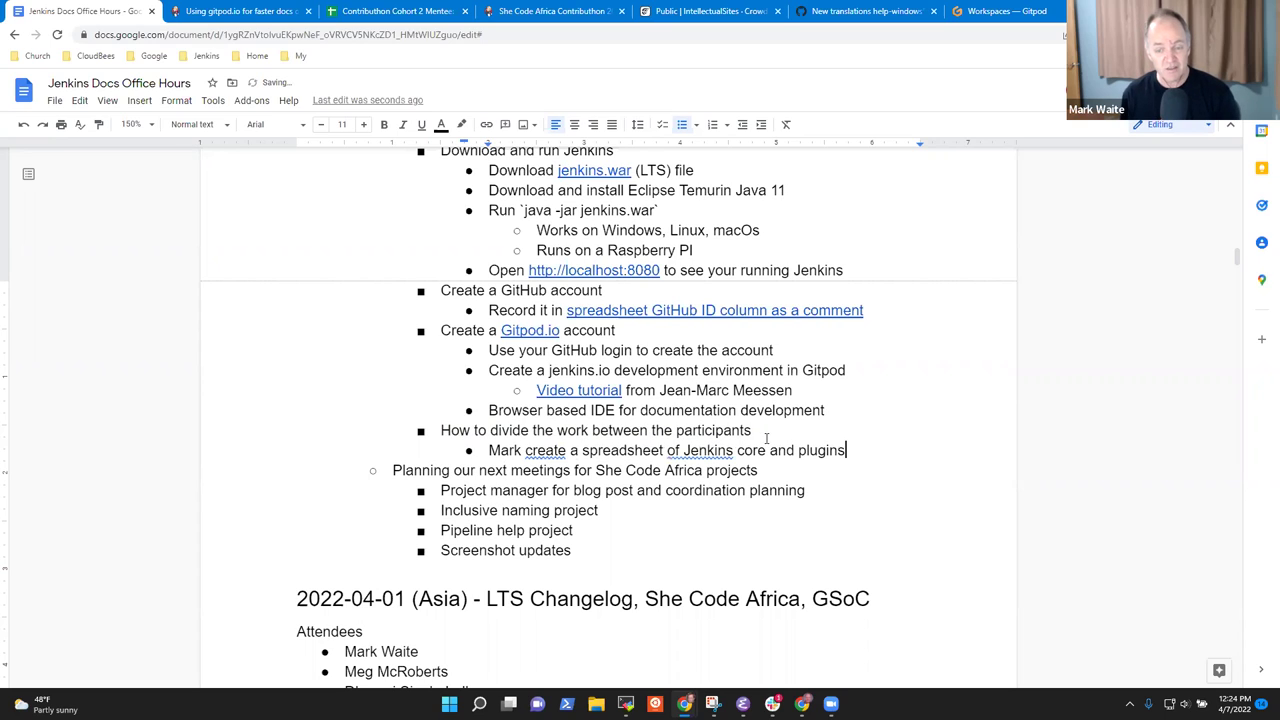
pyautogui.press('Return')
pyautogui.press('Tab')
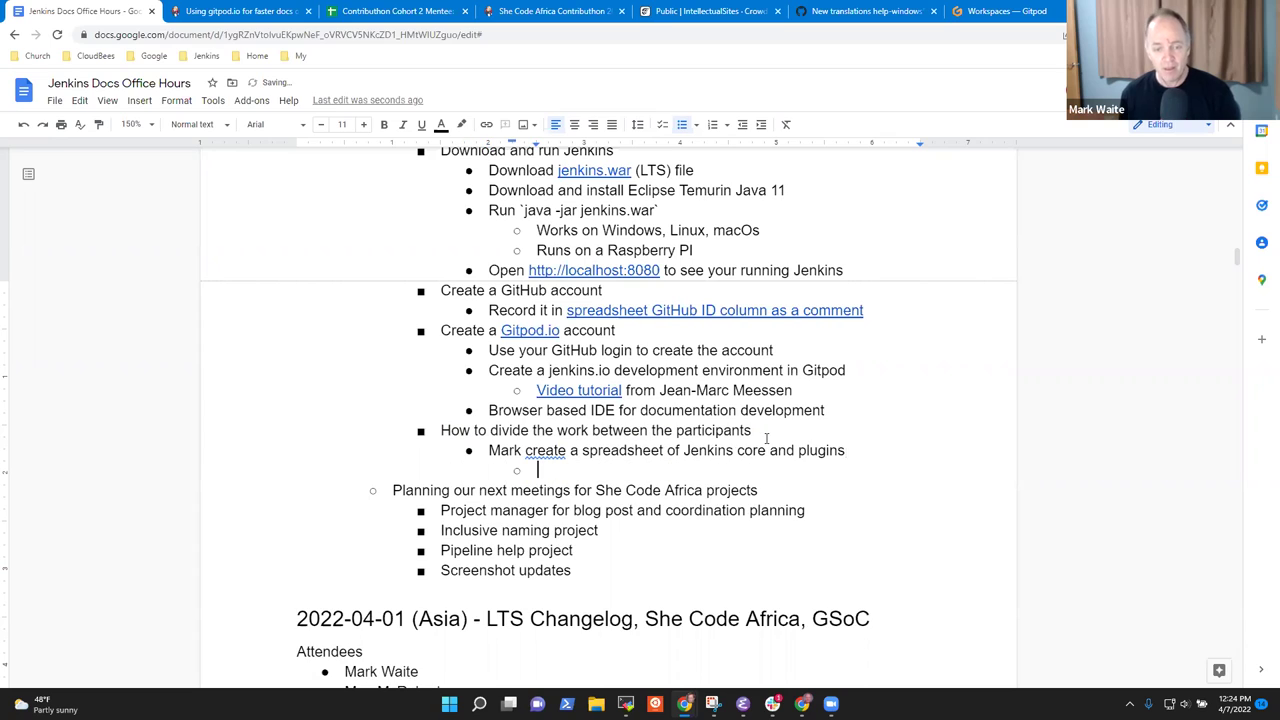
pyautogui.write('Sort')
pyautogui.write(' by bryu')
pyautogui.press('BackSpace')
pyautogui.press('BackSpace')
pyautogui.press('BackSpace')
pyautogui.press('BackSpace')
pyautogui.write('number of polugin ')
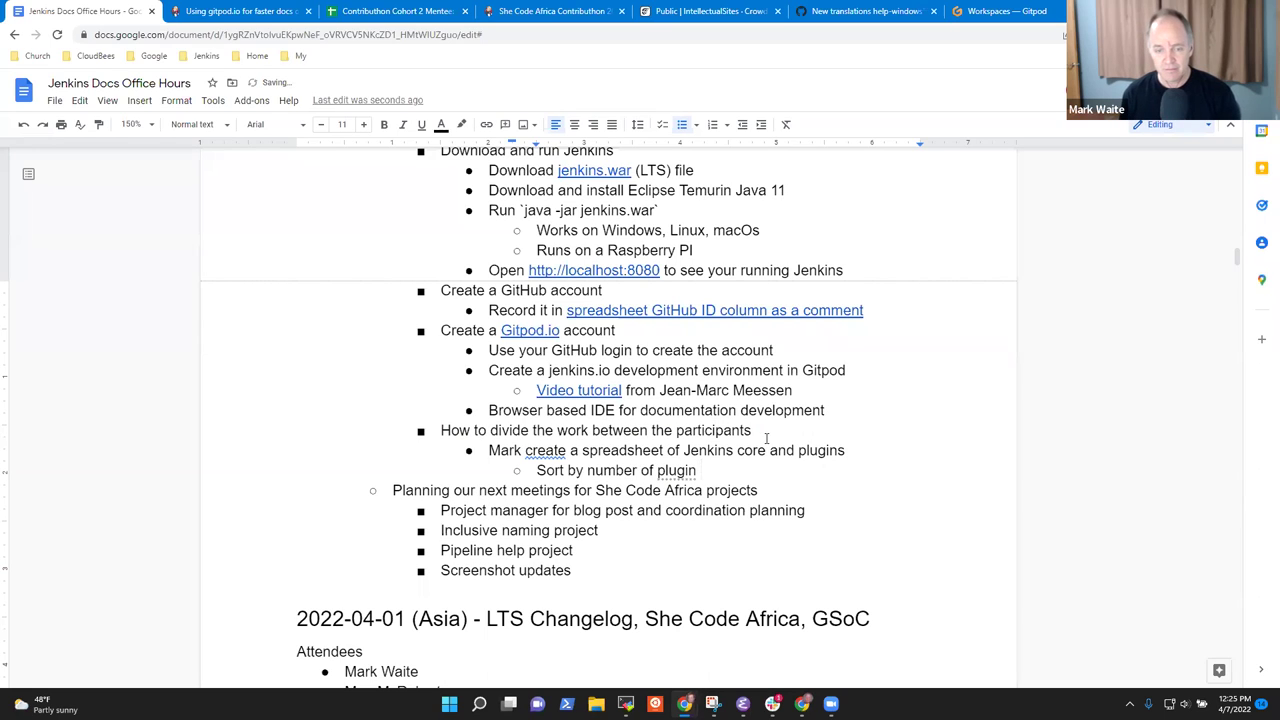
pyautogui.write('installations')
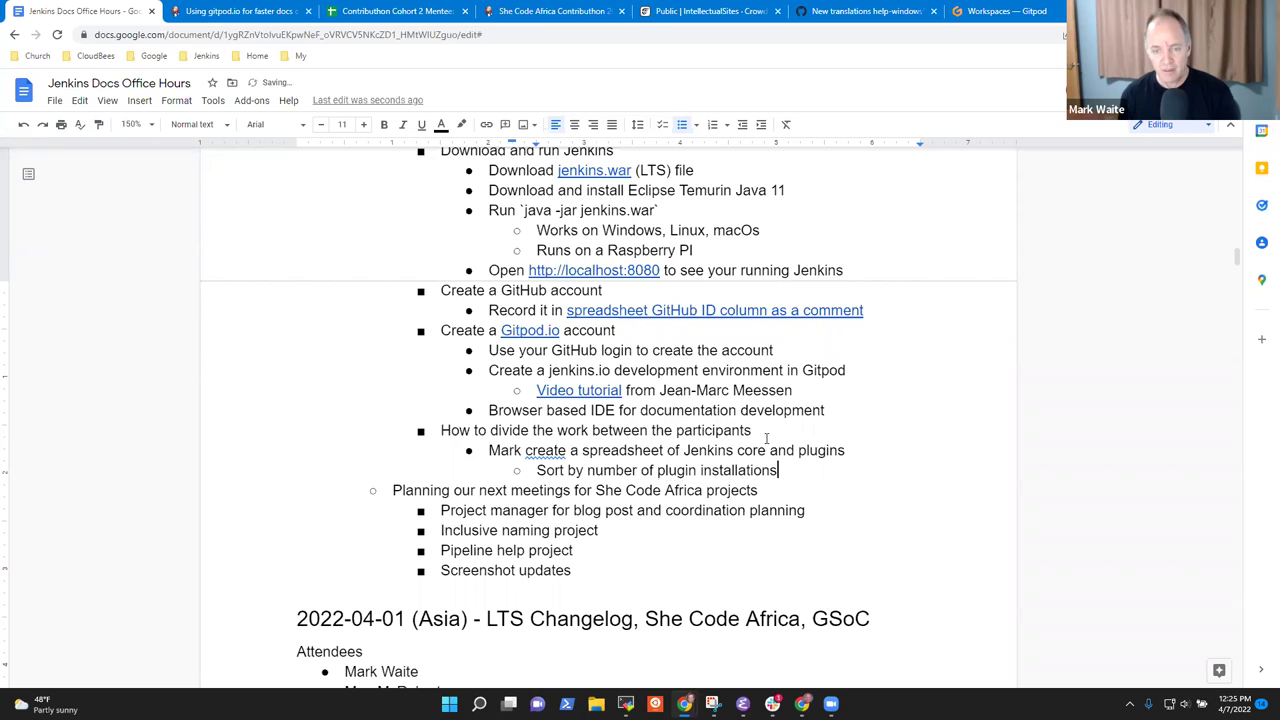
# Add steps for each person claiming a plugin by name and cloning its source code.
pyautogui.press('Return')
pyautogui.hotkey('shift', 'Tab')
pyautogui.write('Each person (Peace')
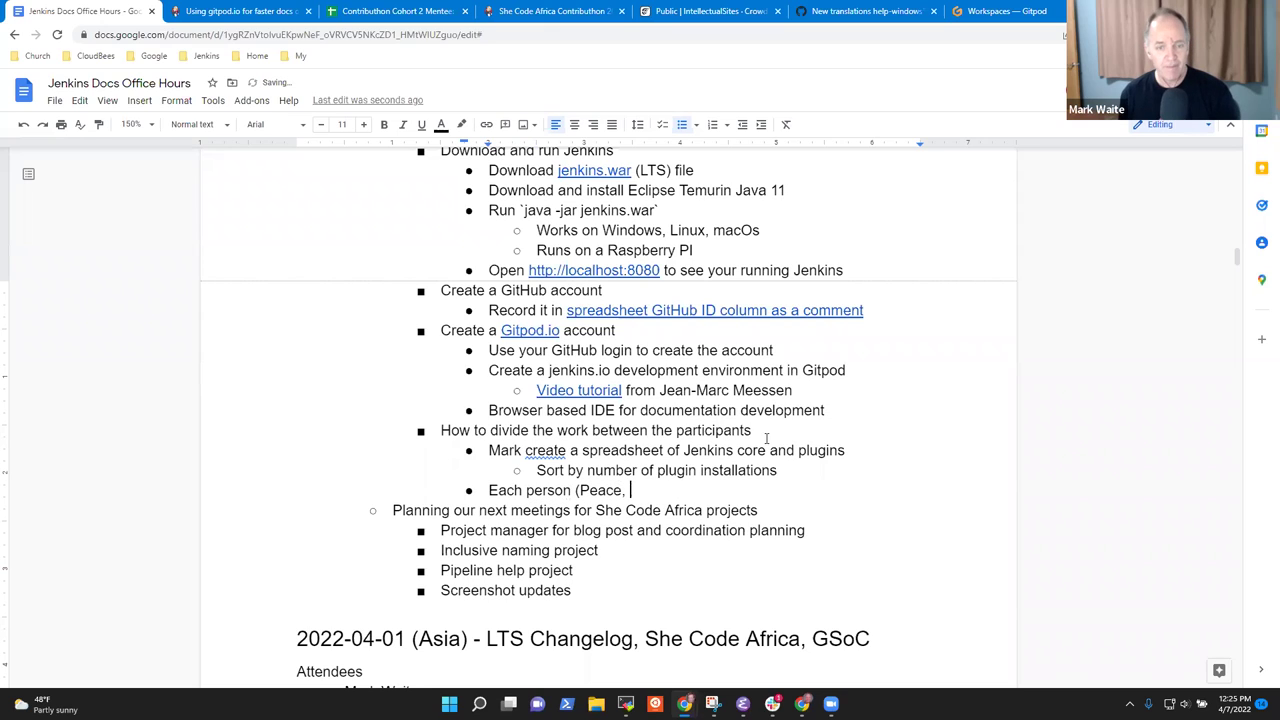
pyautogui.write(', Cath')
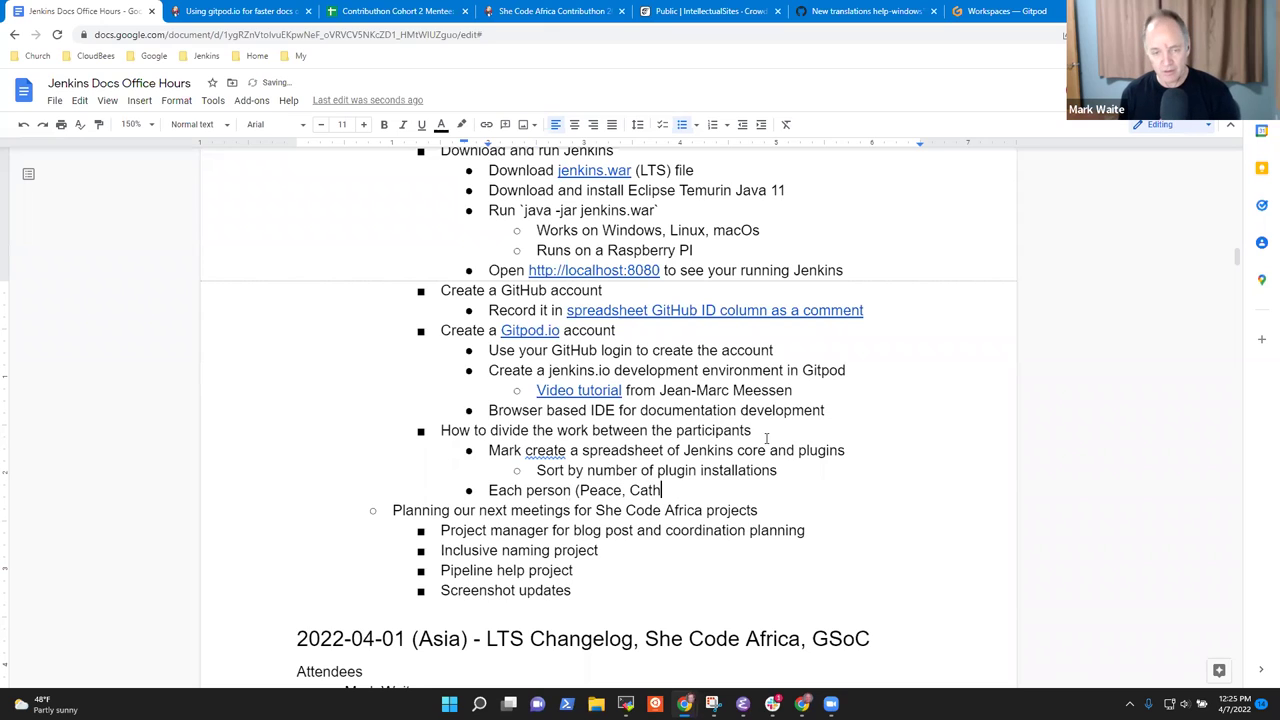
pyautogui.write('erine)')
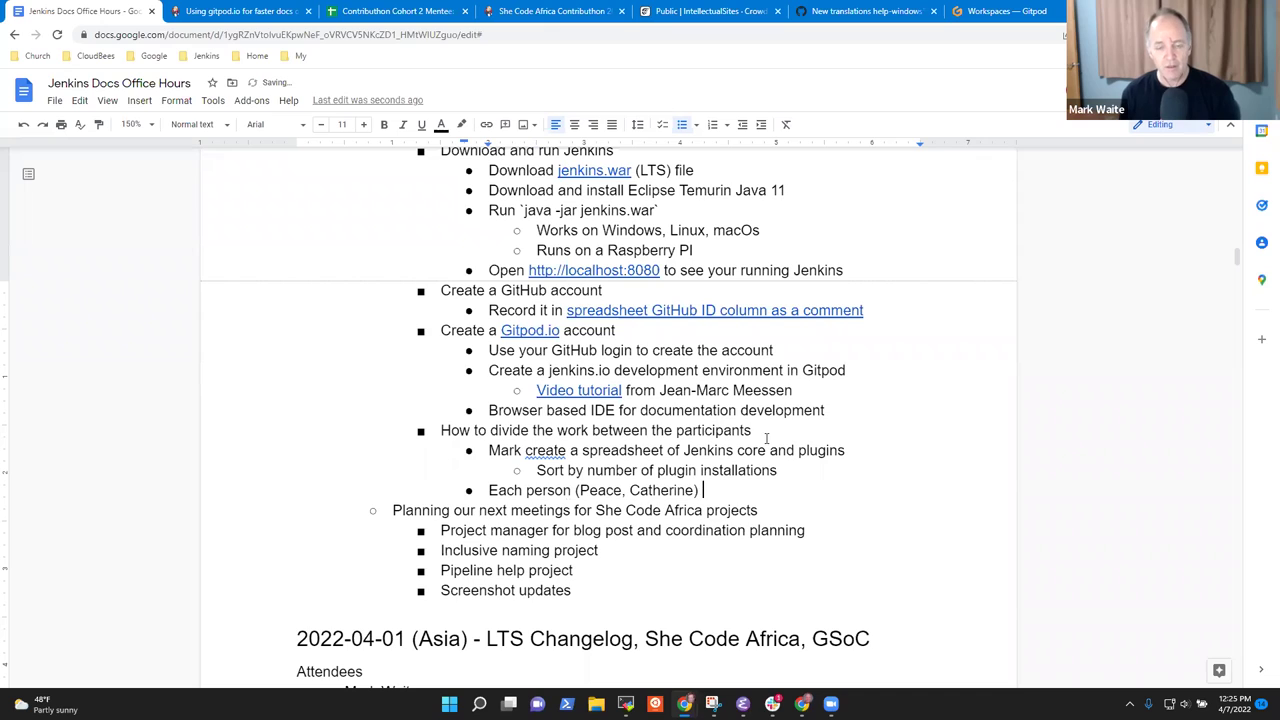
pyautogui.write(' enter their name next to a plugins')
pyautogui.press('BackSpace')
pyautogui.press('BackSpace')
pyautogui.press('BackSpace')
pyautogui.press('BackSpace')
pyautogui.write('gin w')
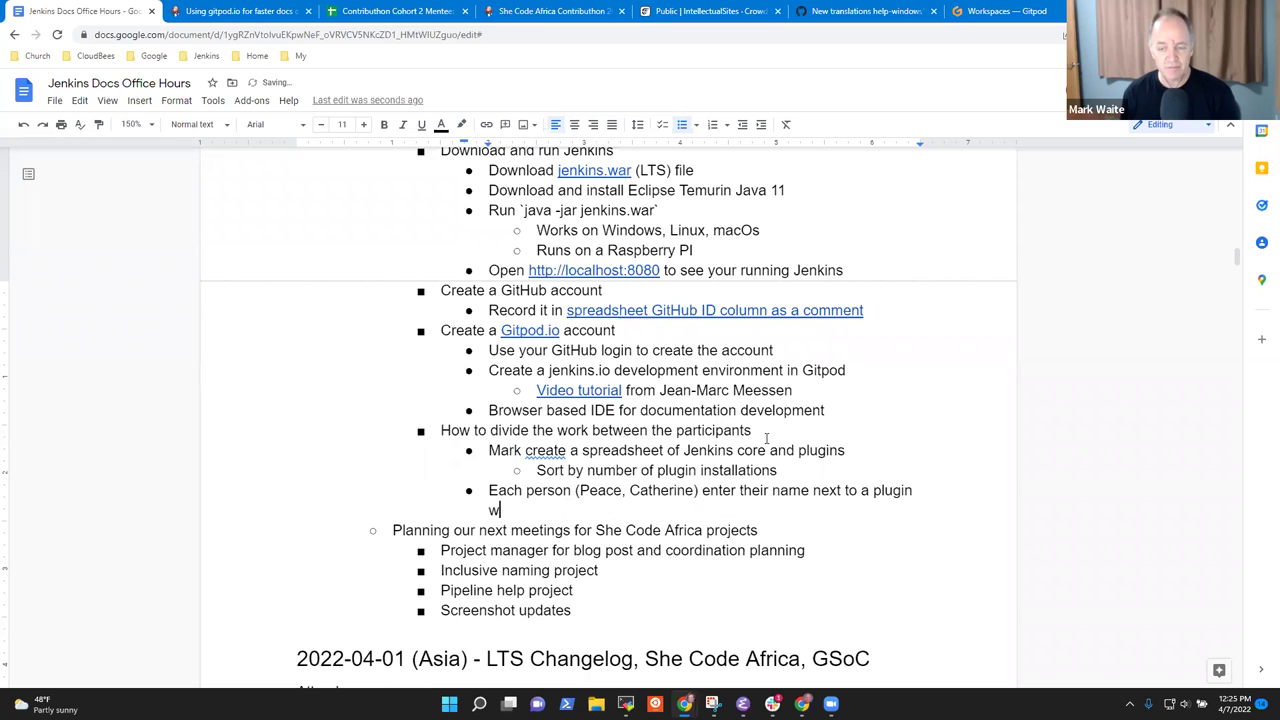
pyautogui.write('hen they are starting on that plugin')
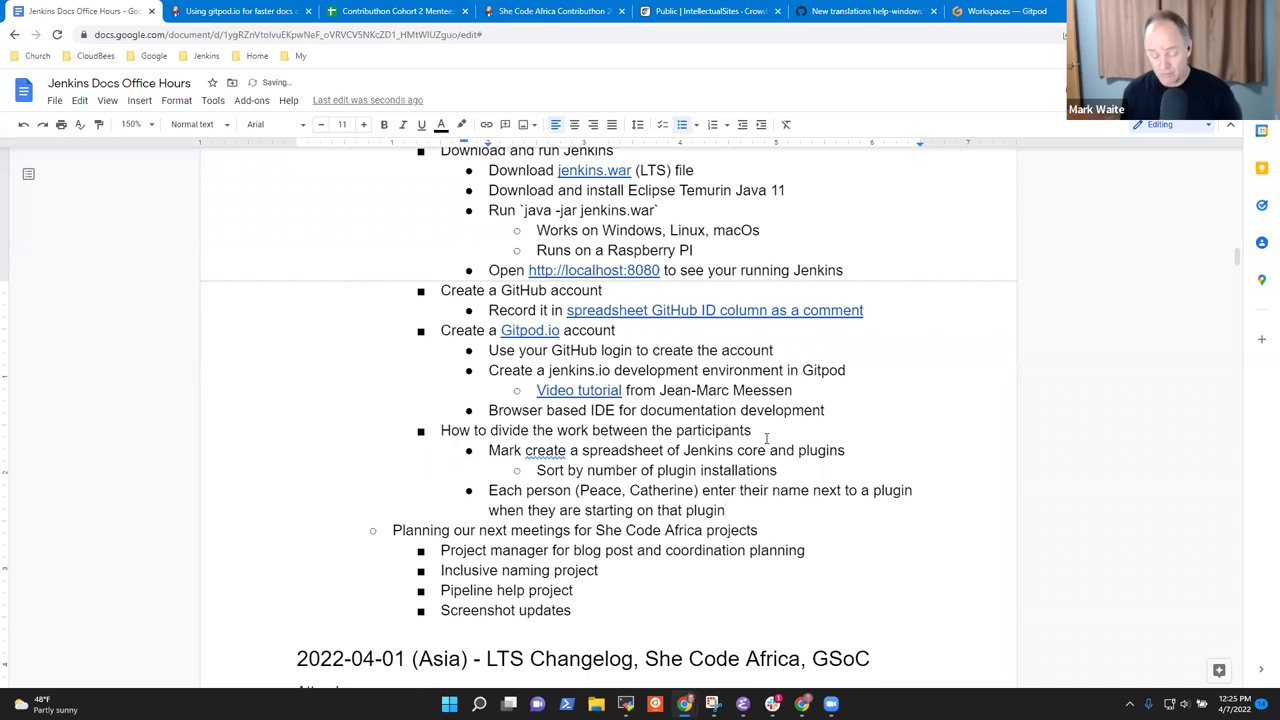
pyautogui.press('Return')
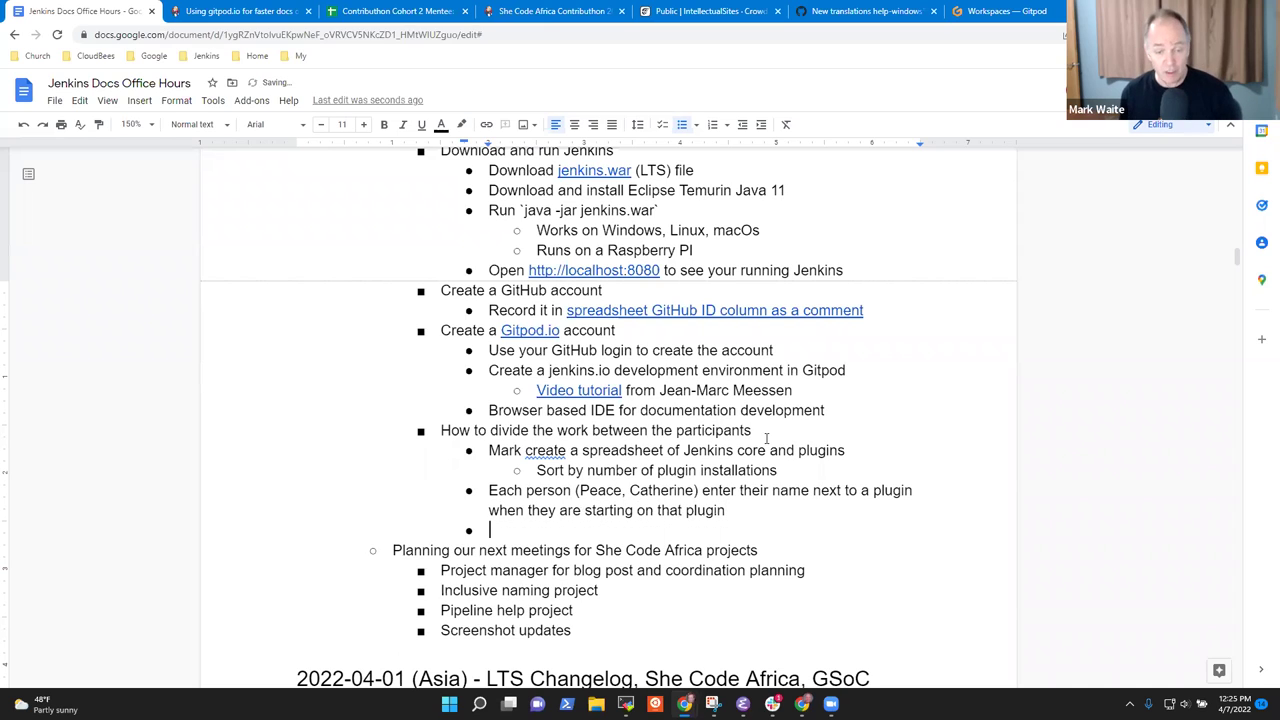
pyautogui.write('Clone')
pyautogui.hotkey('ctrl', 'BackSpace')
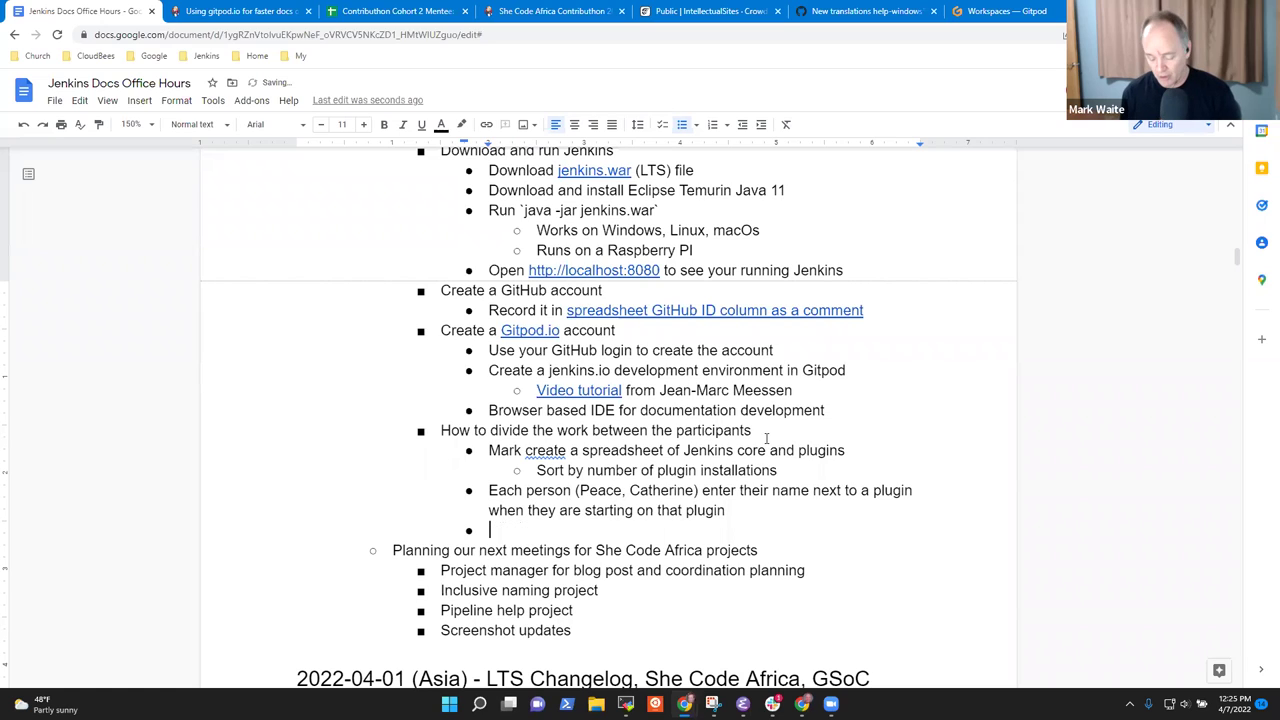
pyautogui.write('Clone the co')
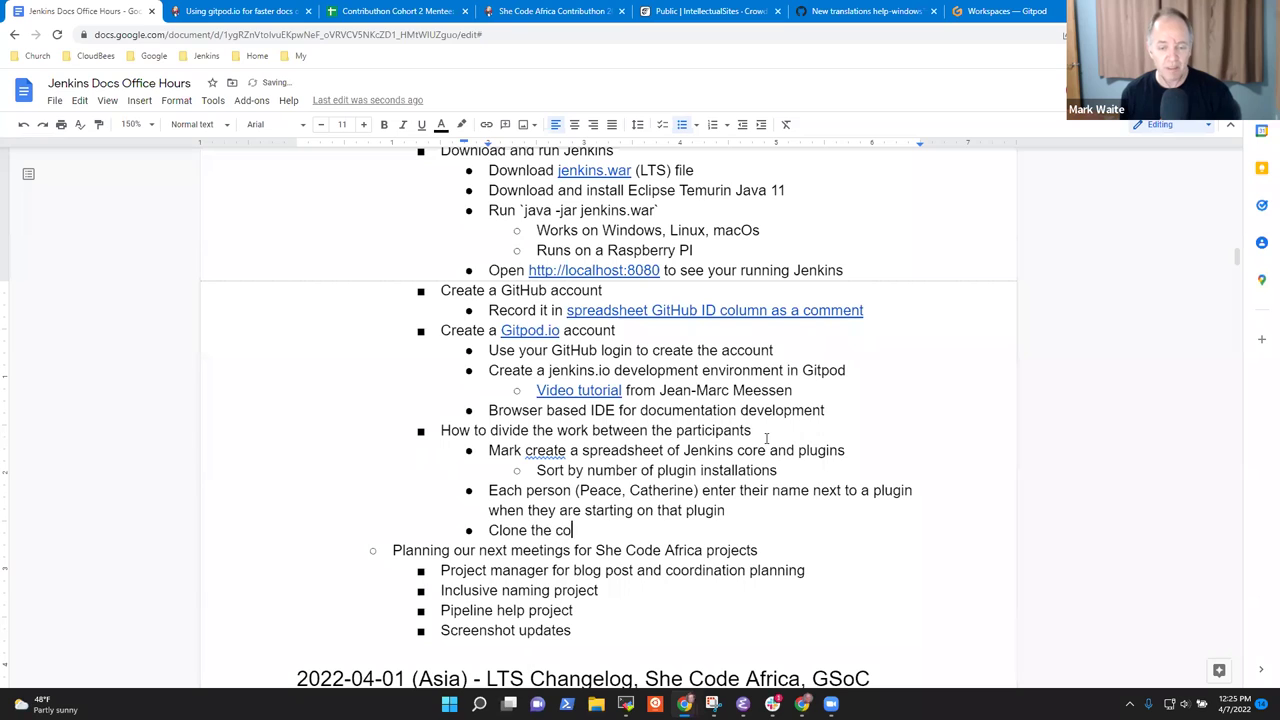
pyautogui.press('BackSpace')
pyautogui.press('BackSpace')
pyautogui.write('source code of the ')
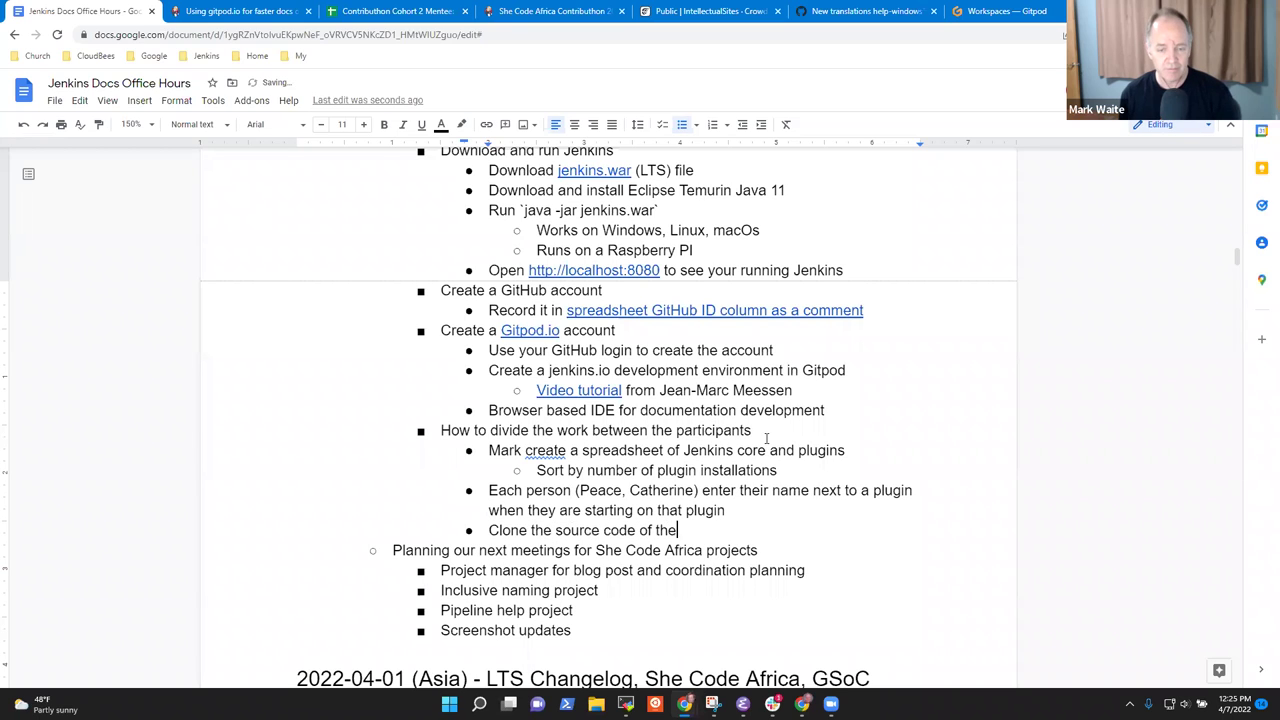
pyautogui.write('plugin')
# Add 'Search for problem strings in' with HTML, Jelly (mostly) and Java (sometimes) replacement sub-items.
pyautogui.press('Return')
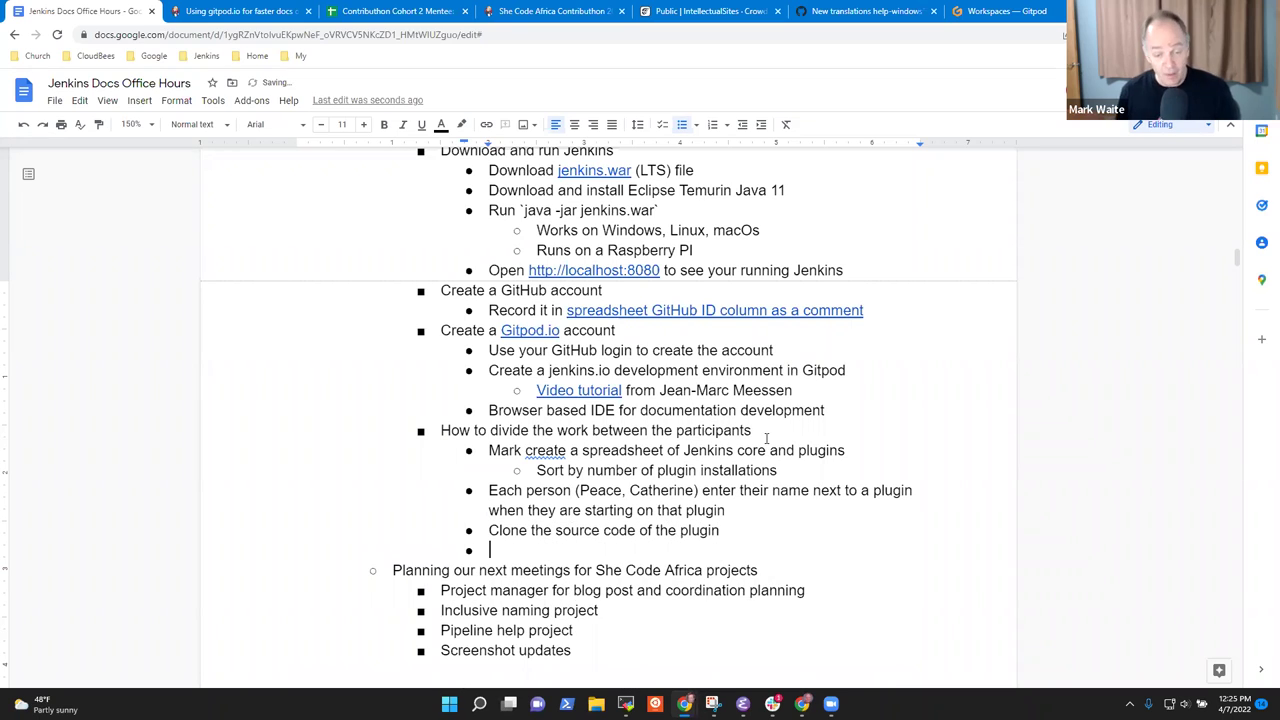
pyautogui.write('Search fort')
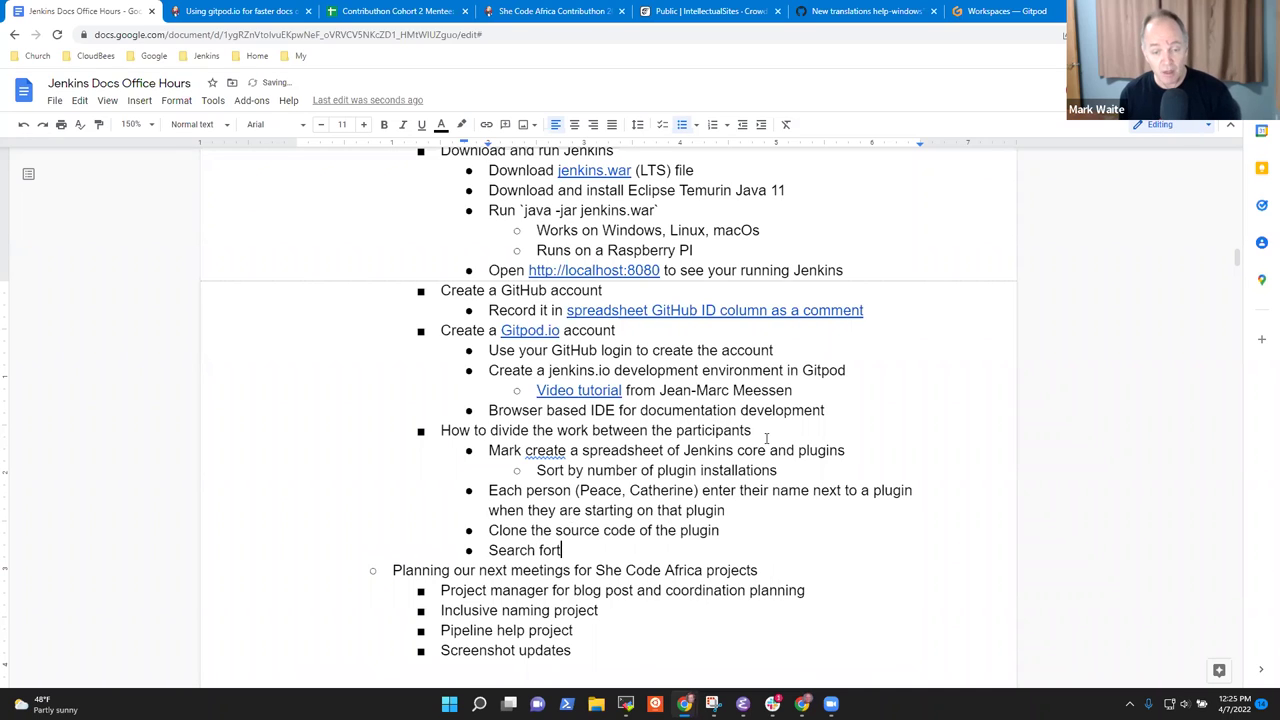
pyautogui.press('BackSpace')
pyautogui.write('problem strings in')
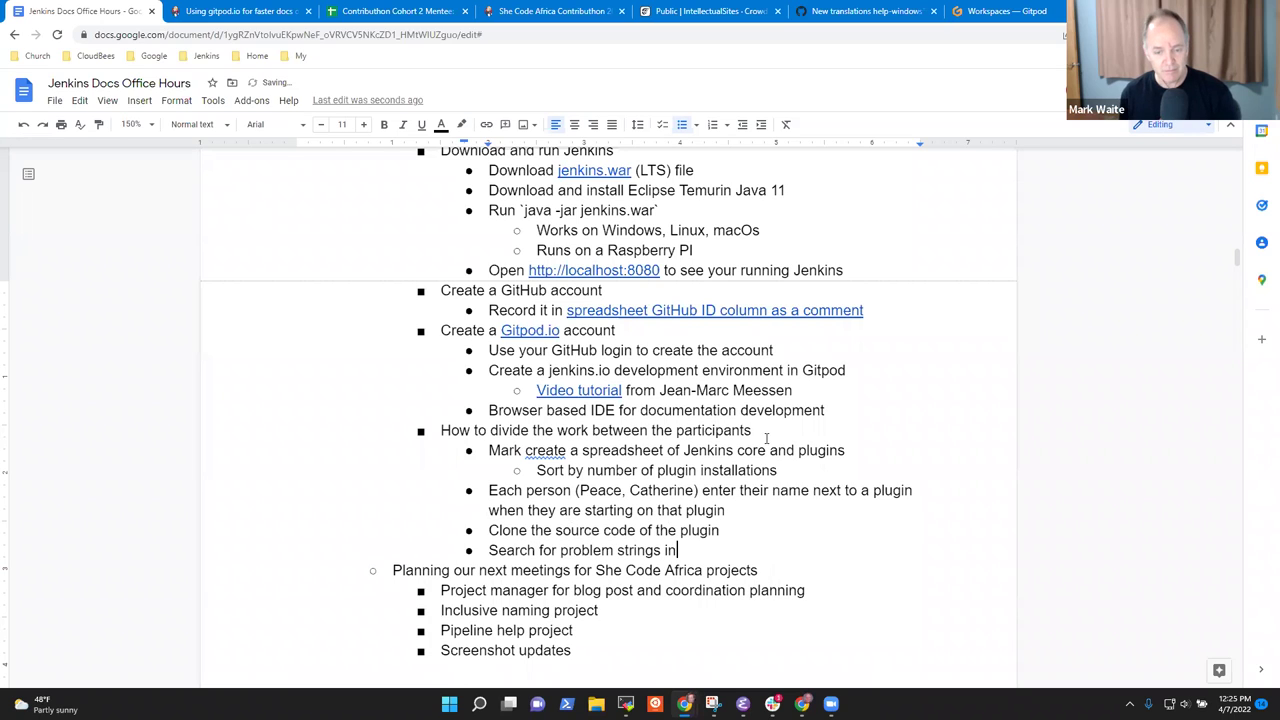
pyautogui.press('Return')
pyautogui.press('Tab')
pyautogui.write('HTML (')
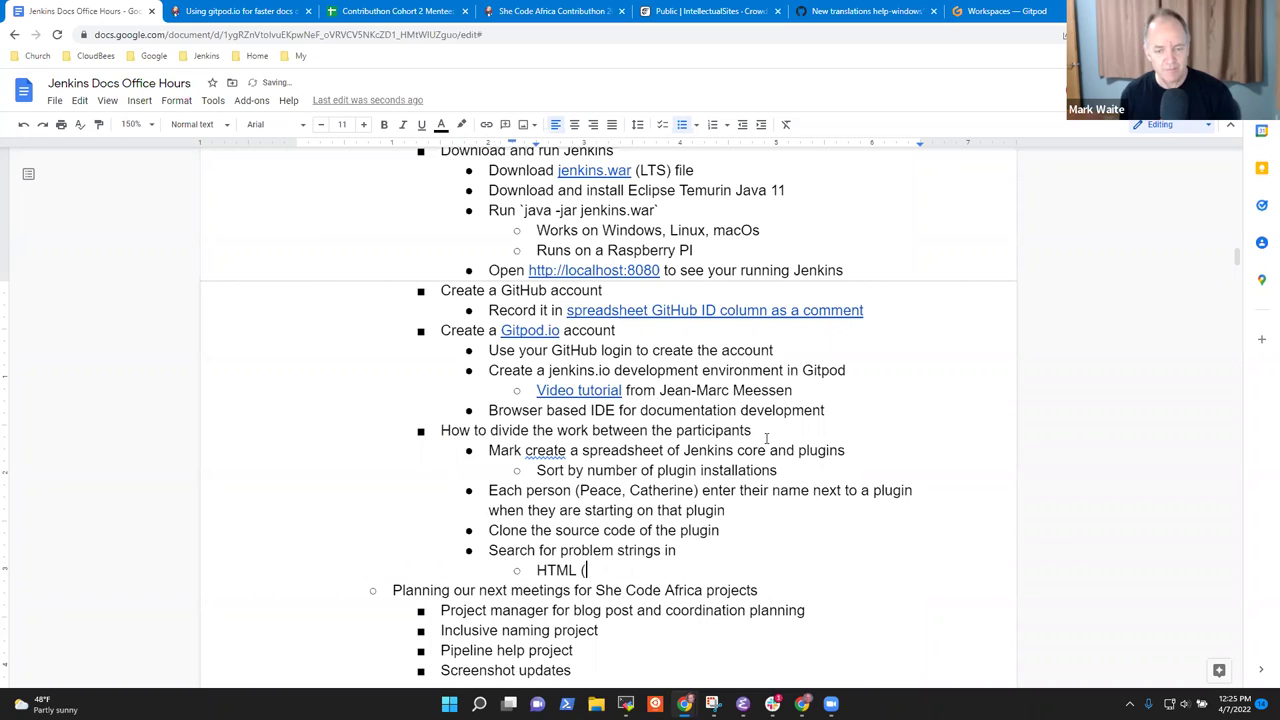
pyautogui.write('replace them')
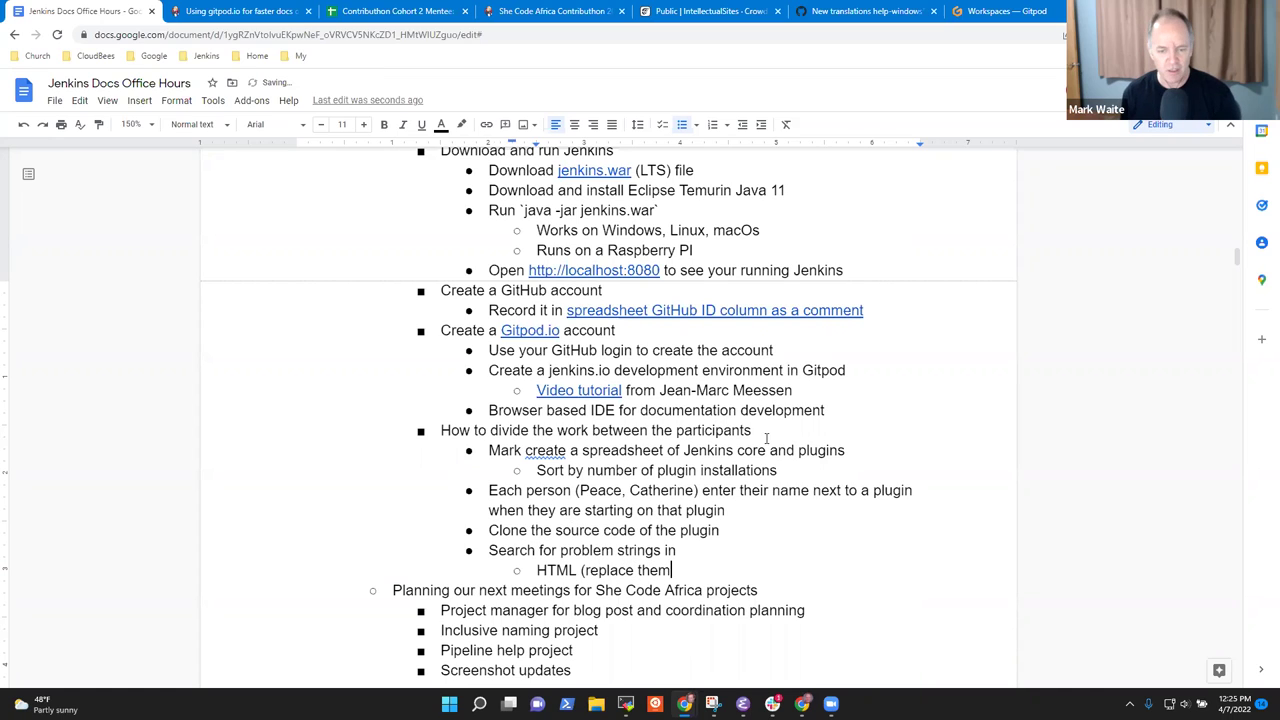
pyautogui.write(')')
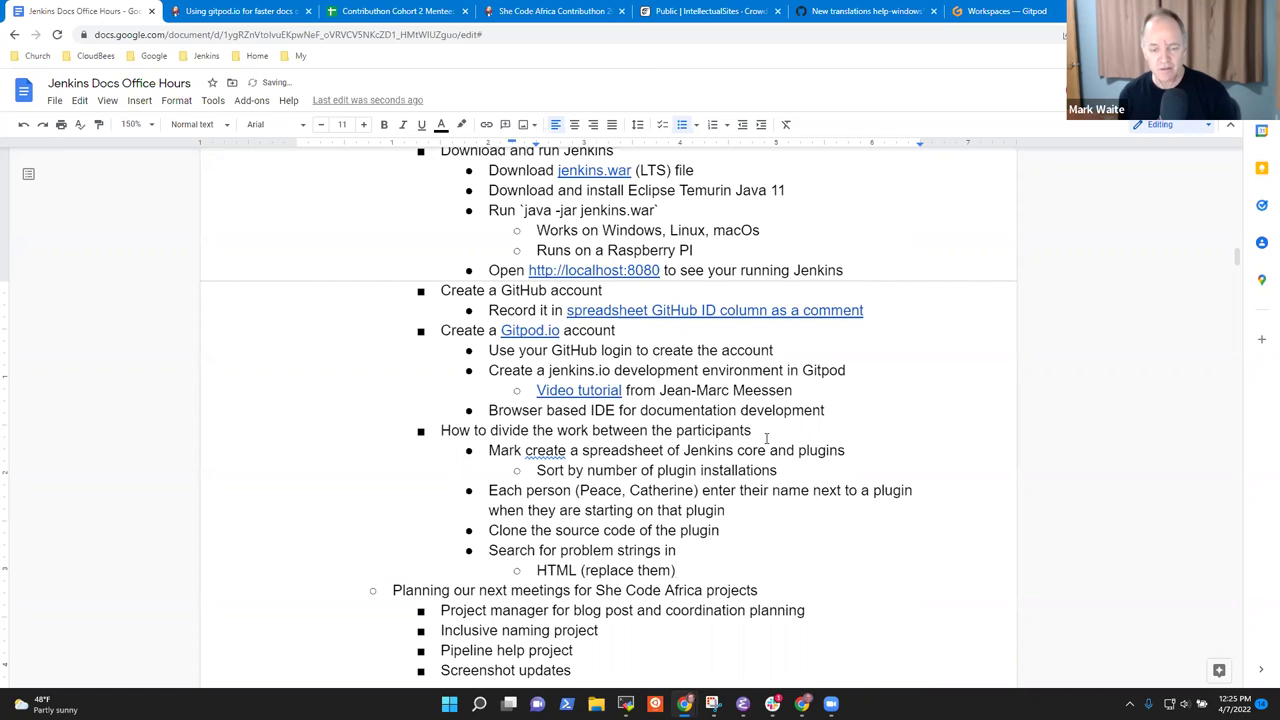
pyautogui.press('Return')
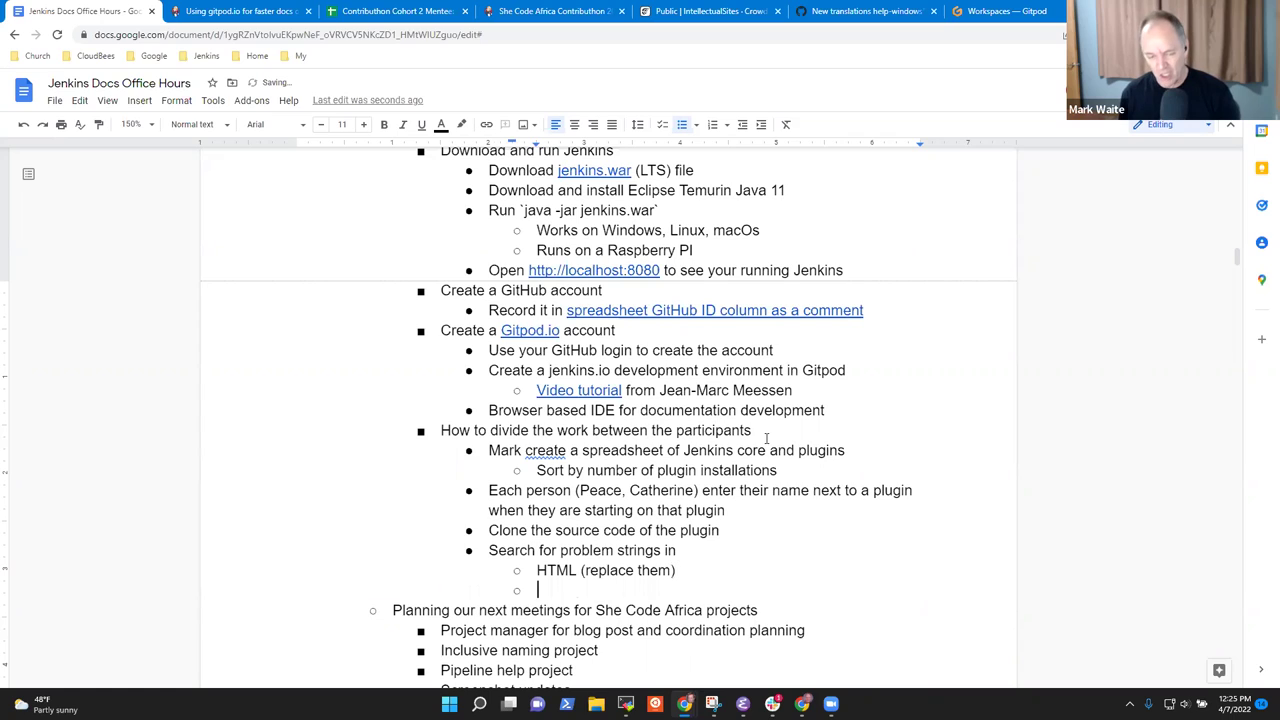
pyautogui.write('Jelly (mostly')
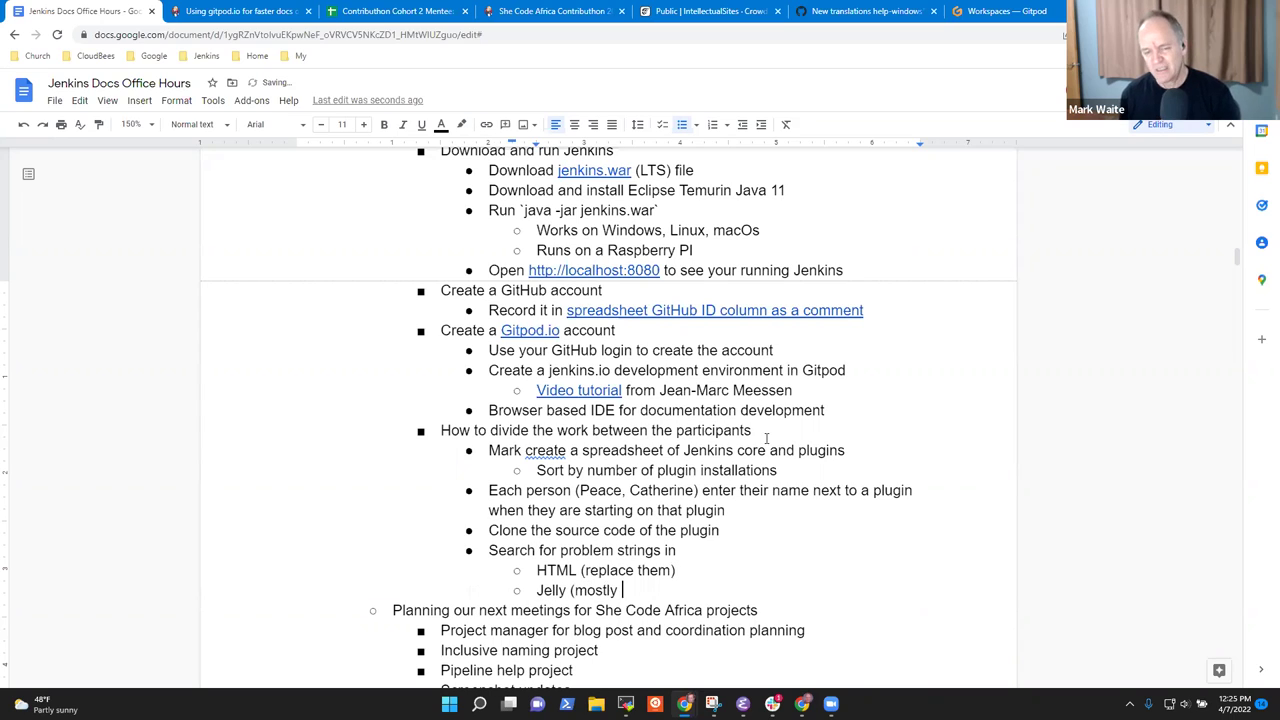
pyautogui.write('replace them)')
pyautogui.press('Return')
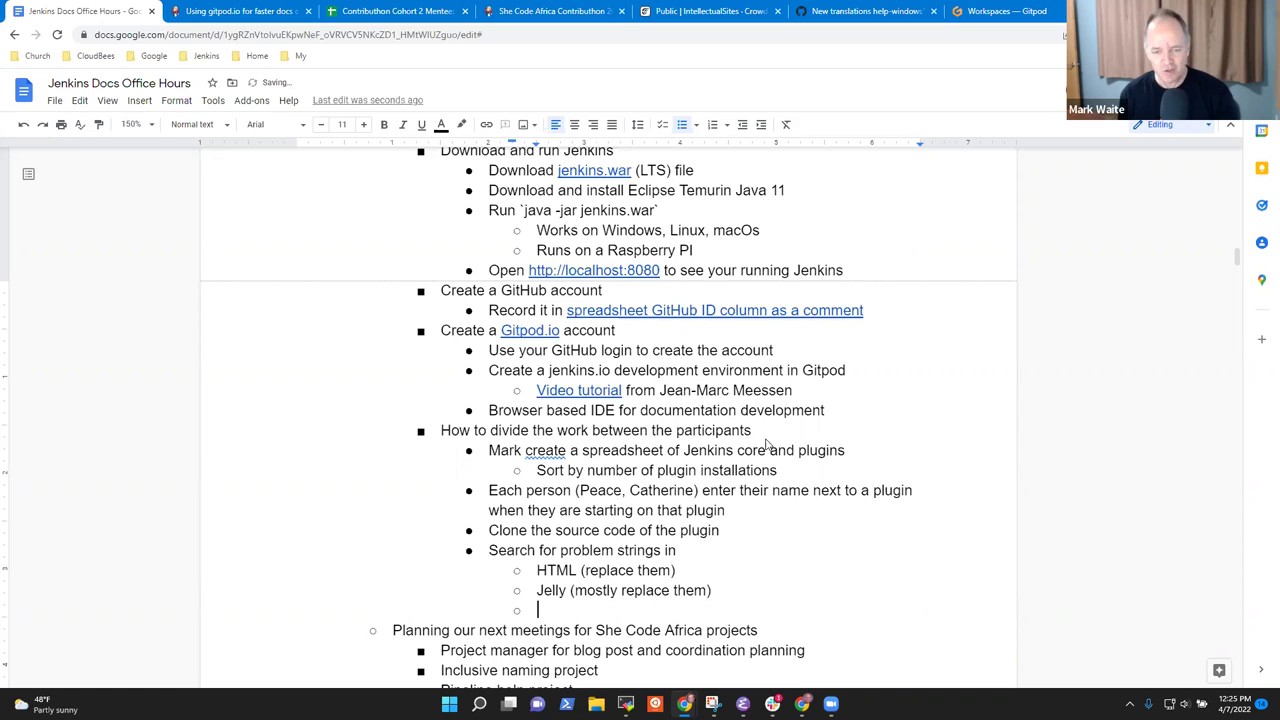
pyautogui.write('Java (sometimes replace them)')
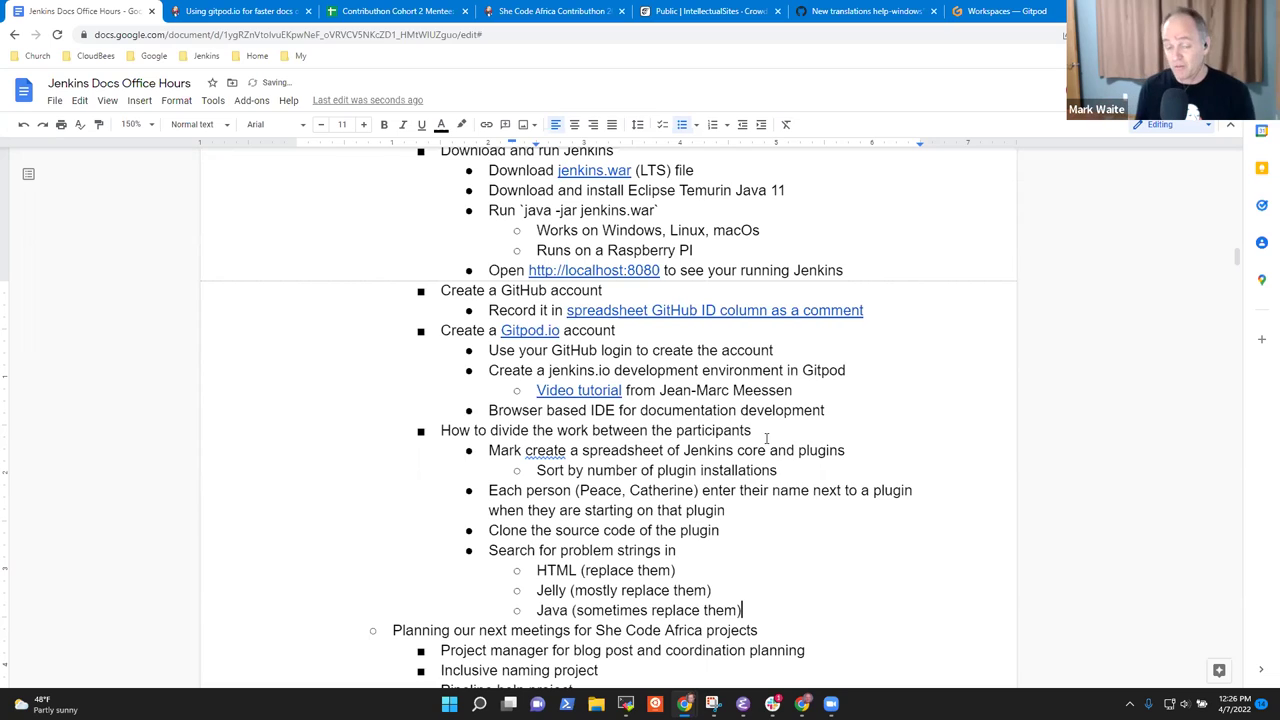
# After the HTML item, add a step to commit and submit a pull request with the change.
pyautogui.press('Up')
pyautogui.press('Up')
pyautogui.press('Home')
pyautogui.hotkey('shift', 'End')
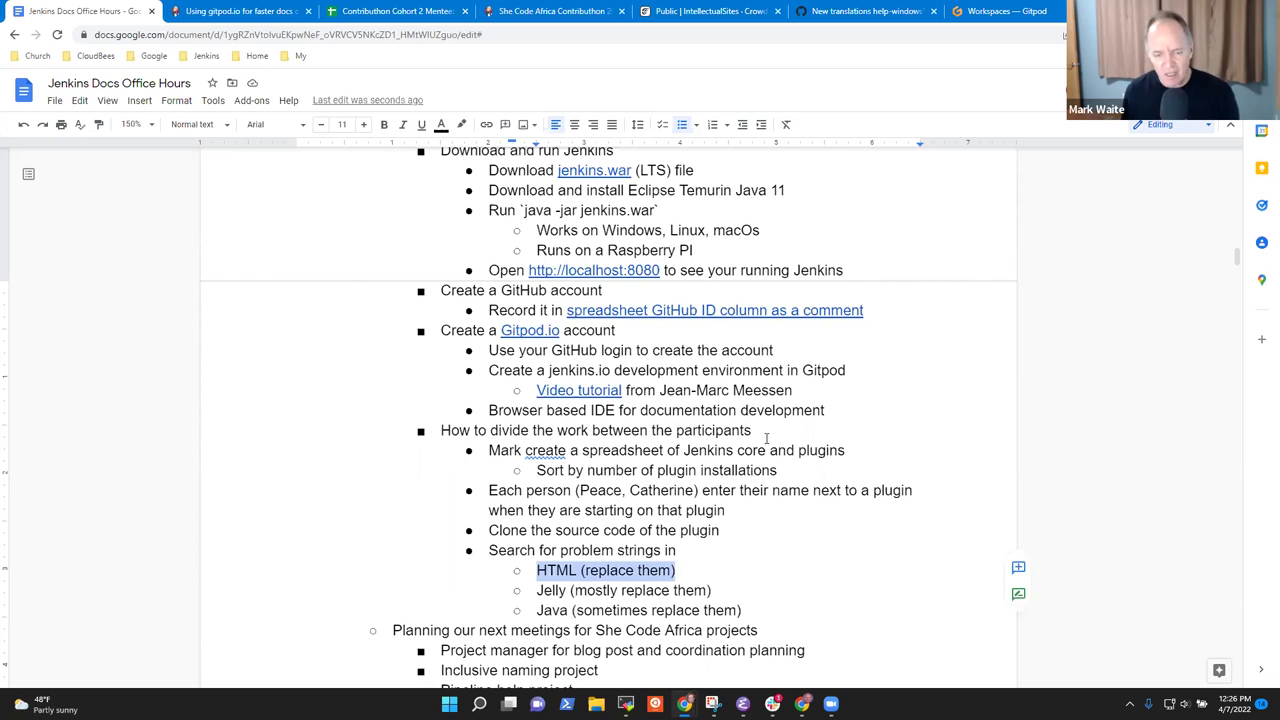
pyautogui.press('Down')
pyautogui.press('Down')
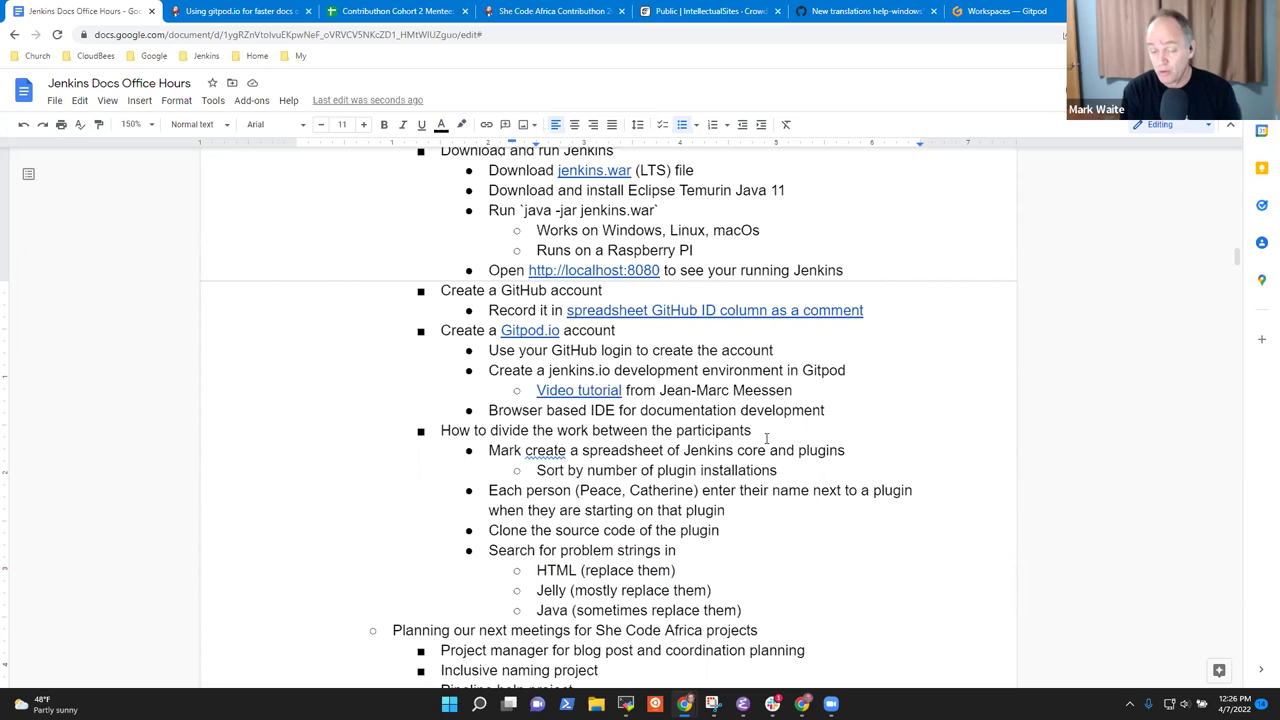
pyautogui.press('End')
pyautogui.press('Up')
pyautogui.press('Up')
pyautogui.press('Return')
pyautogui.hotkey('shift', 'Tab')
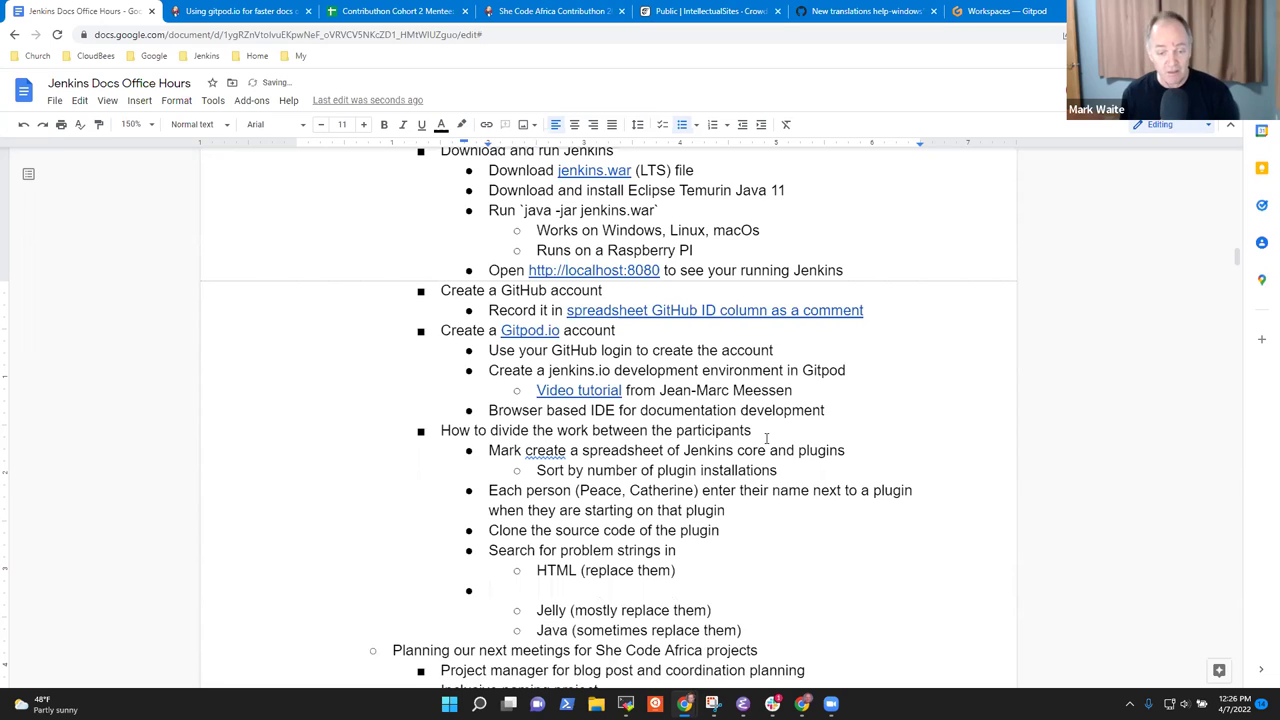
pyautogui.write('Sub')
pyautogui.press('BackSpace')
pyautogui.press('BackSpace')
pyautogui.press('BackSpace')
pyautogui.write('Commit them.')
pyautogui.press('BackSpace')
pyautogui.write('and submit a')
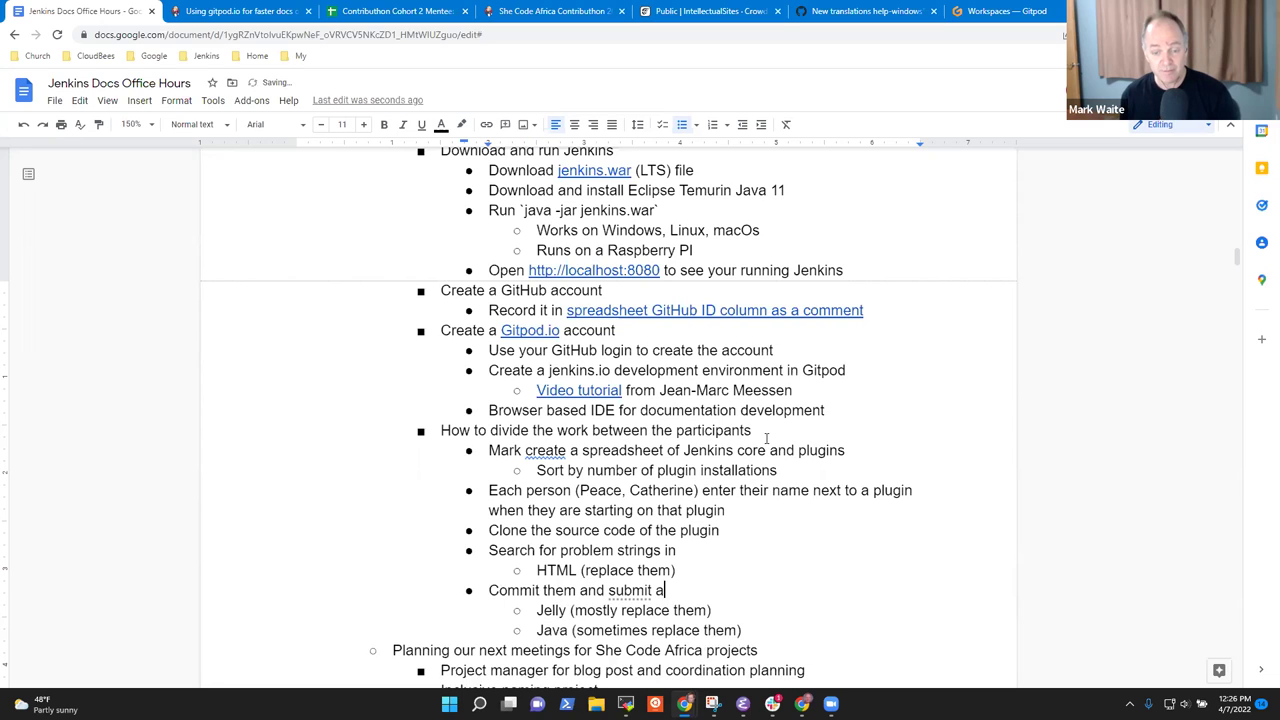
pyautogui.write(' pull request iw')
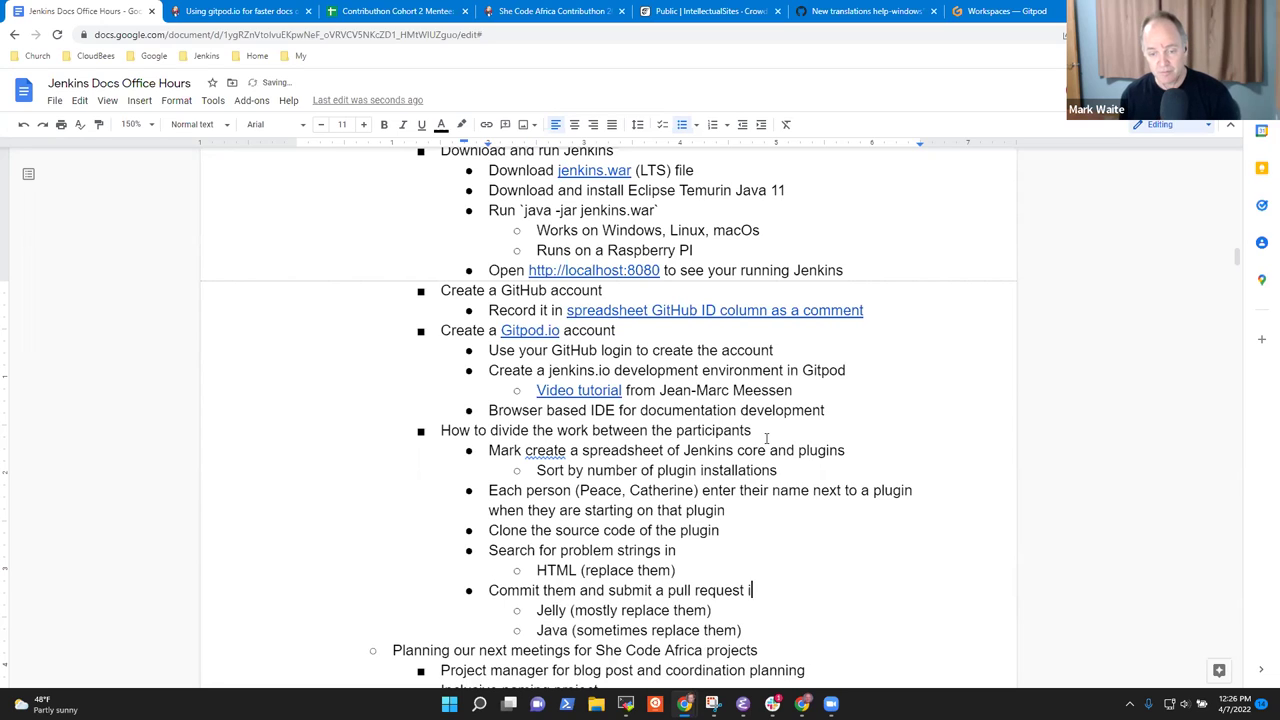
pyautogui.press('BackSpace')
pyautogui.press('BackSpace')
pyautogui.write('with the change')
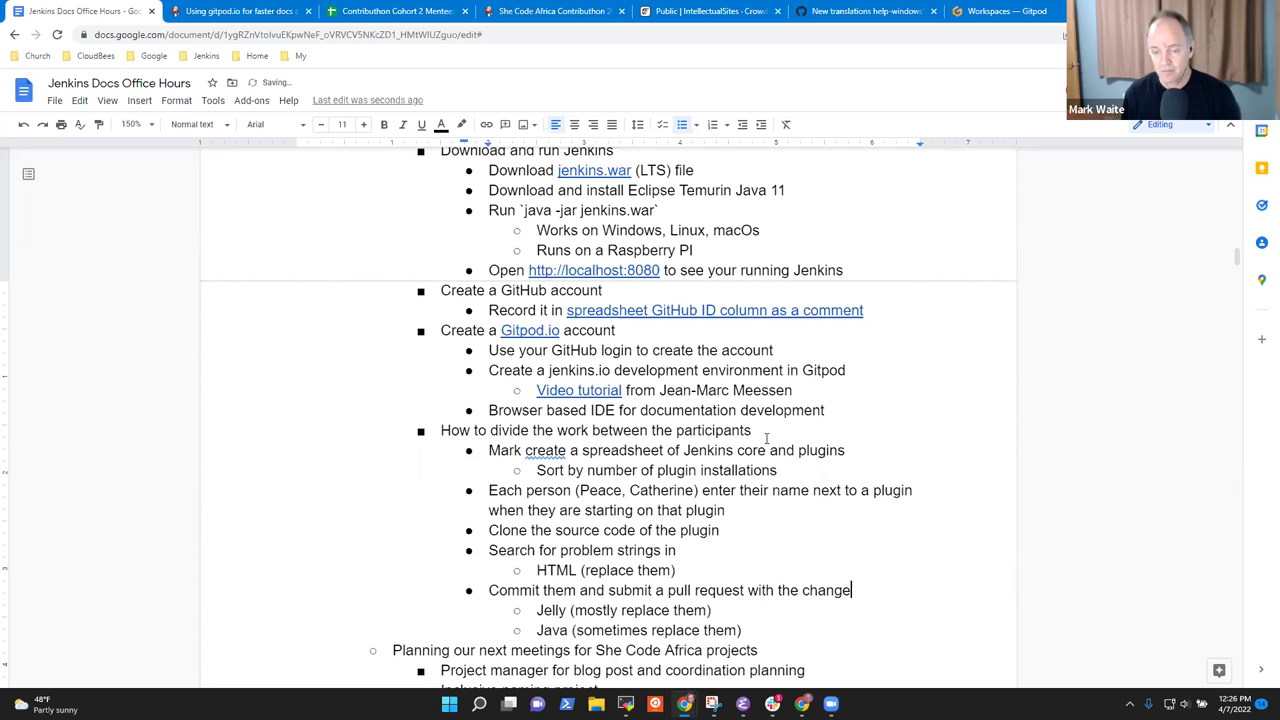
# Repeat 'Search for problem strings in' above Jelly and add 'Compile, test, commit and submit pull request' under Java.
pyautogui.press('Return')
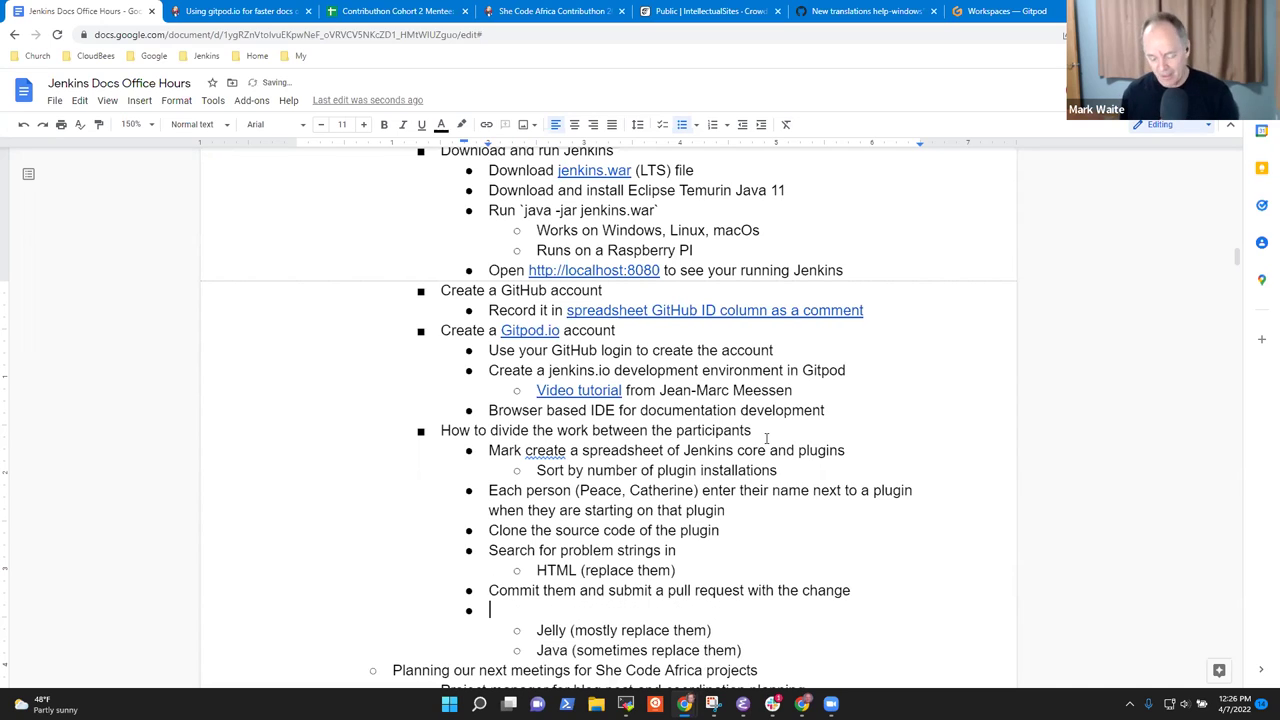
pyautogui.press('Up')
pyautogui.press('Up')
pyautogui.press('Up')
pyautogui.hotkey('shift', 'End')
pyautogui.hotkey('ctrl', 'c')
pyautogui.press('Down')
pyautogui.press('Down')
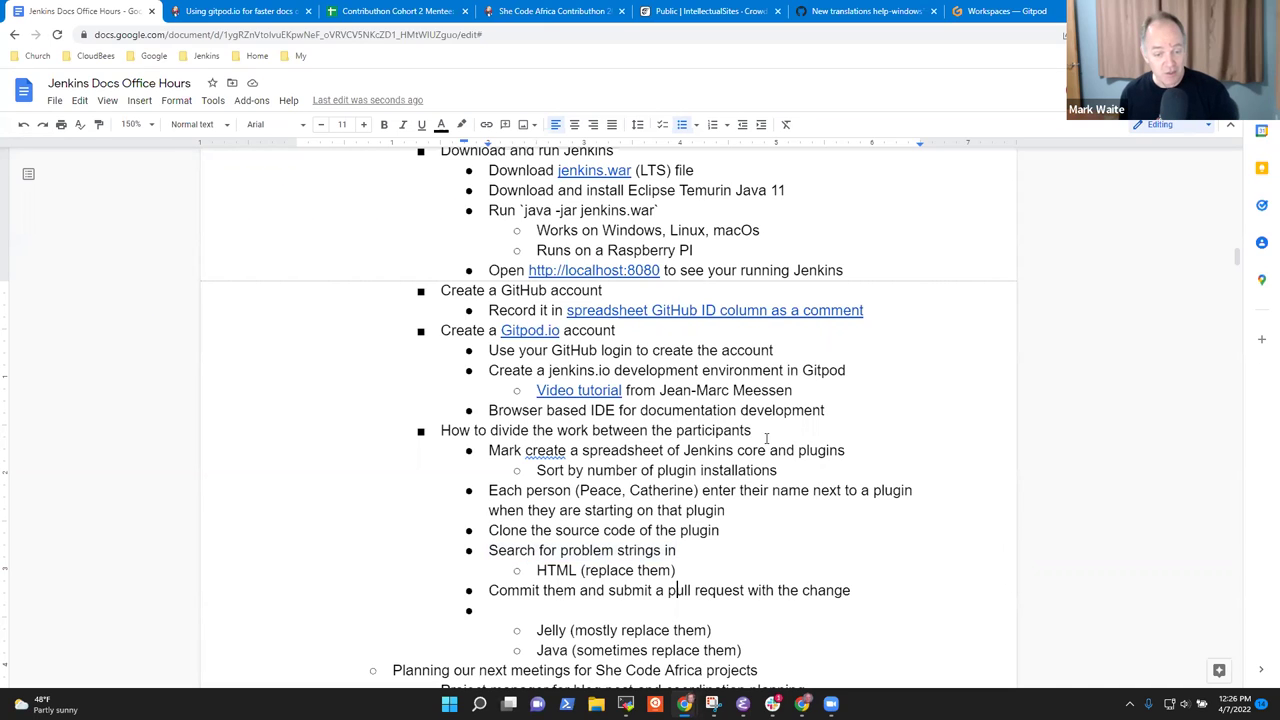
pyautogui.press('Down')
pyautogui.hotkey('ctrl', 'v')
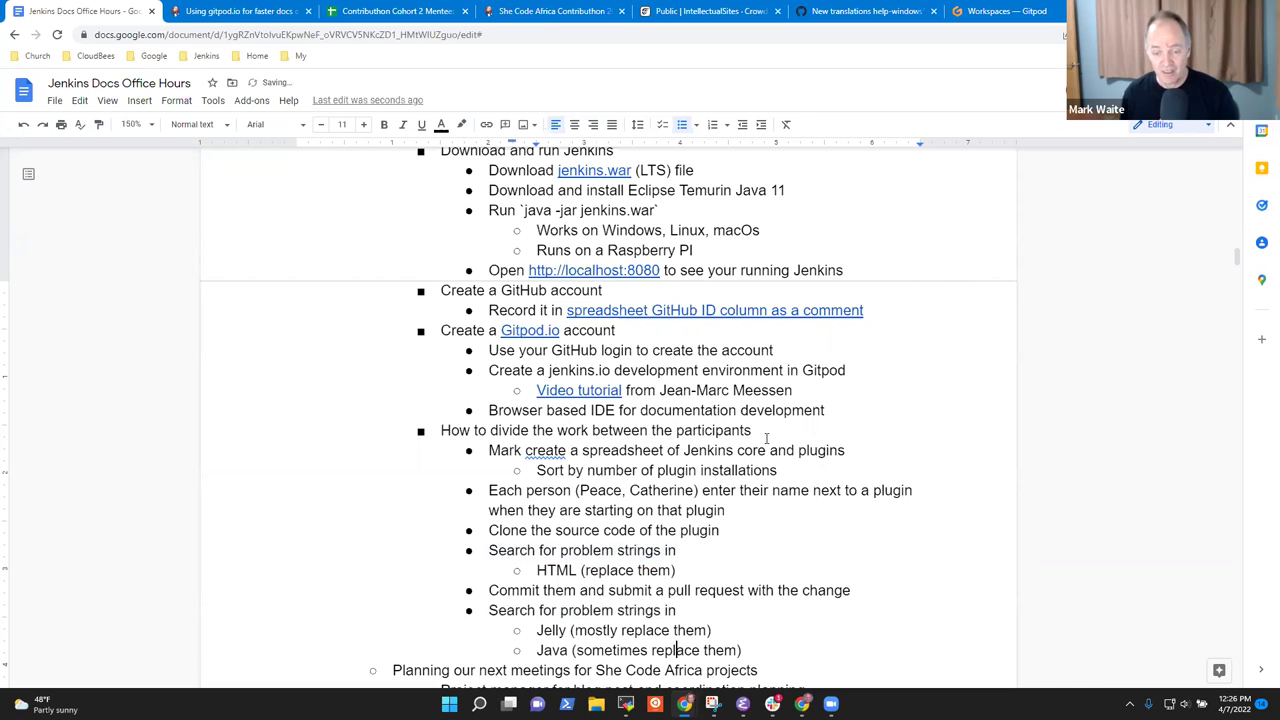
pyautogui.press('End')
pyautogui.press('Return')
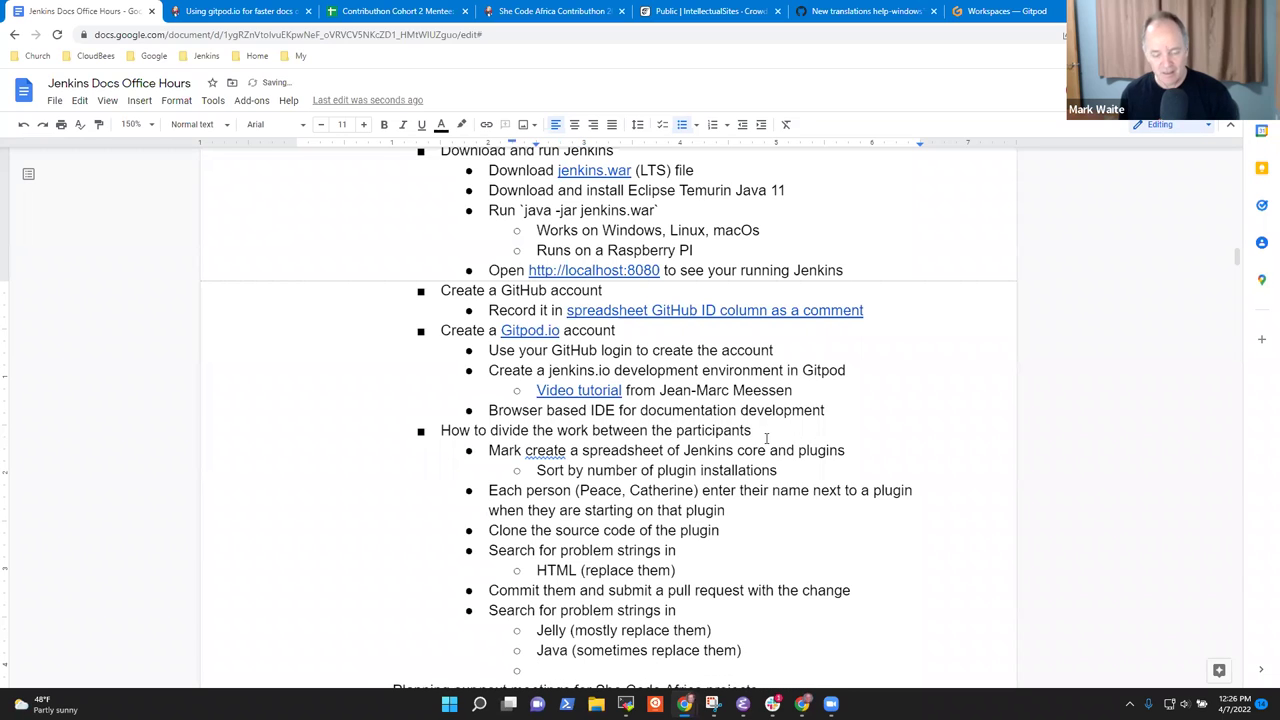
pyautogui.write('Compile them')
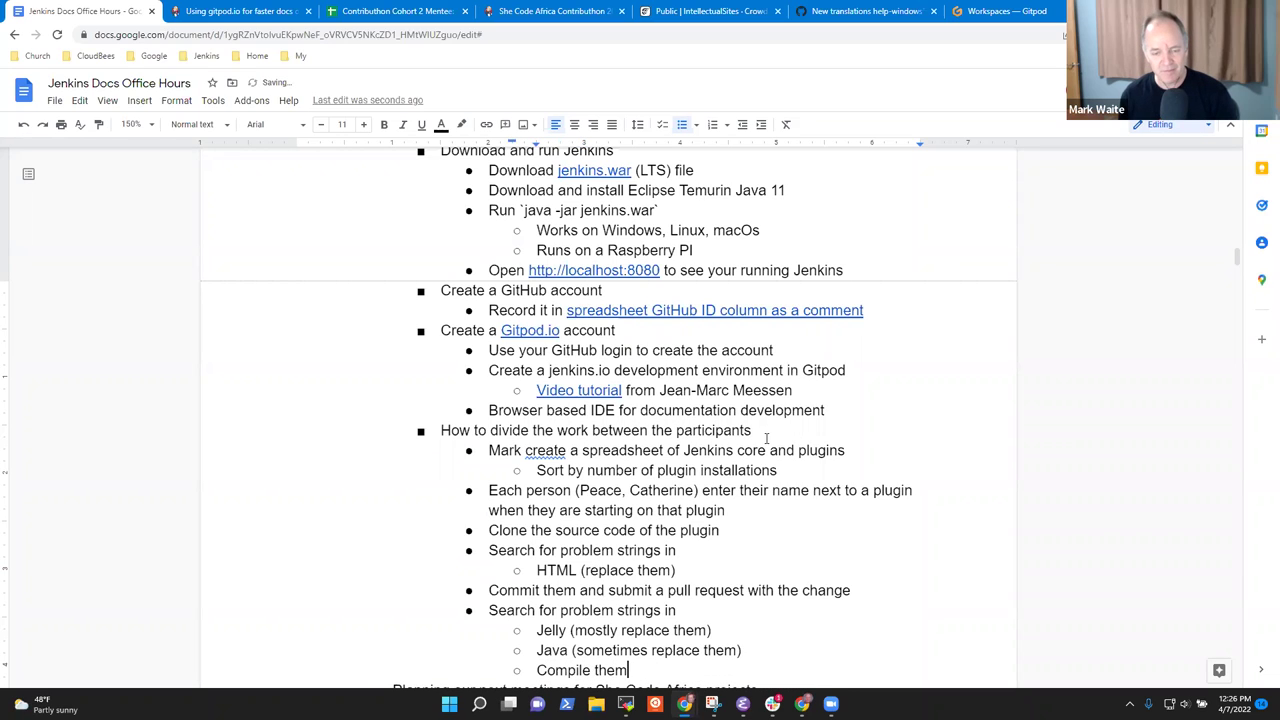
pyautogui.write(', test then')
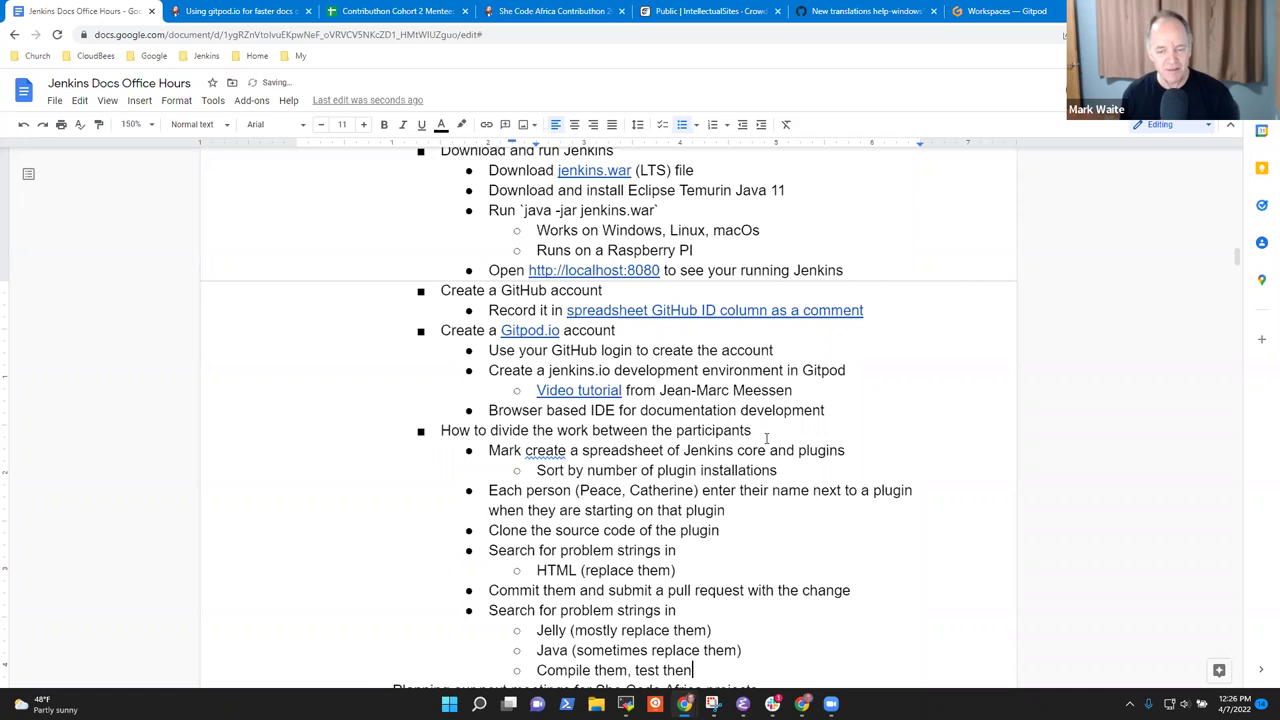
pyautogui.press('BackSpace')
pyautogui.write('m, comm')
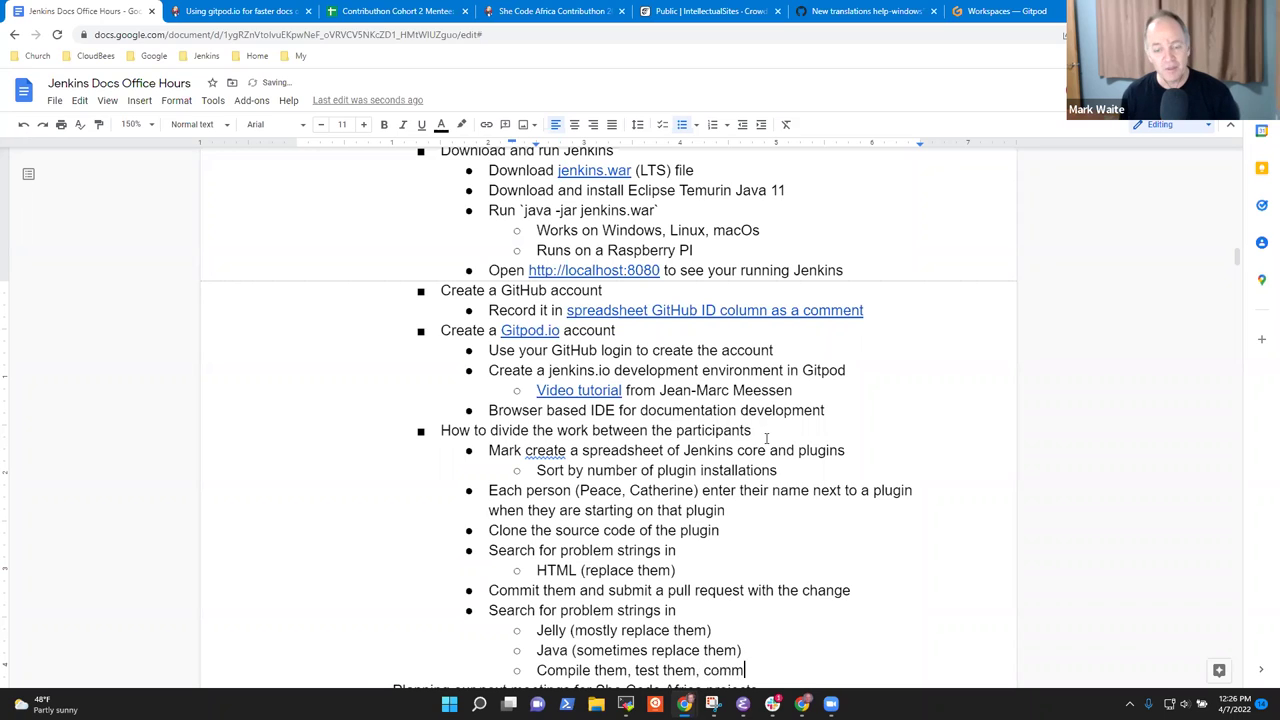
pyautogui.write('it them, and ')
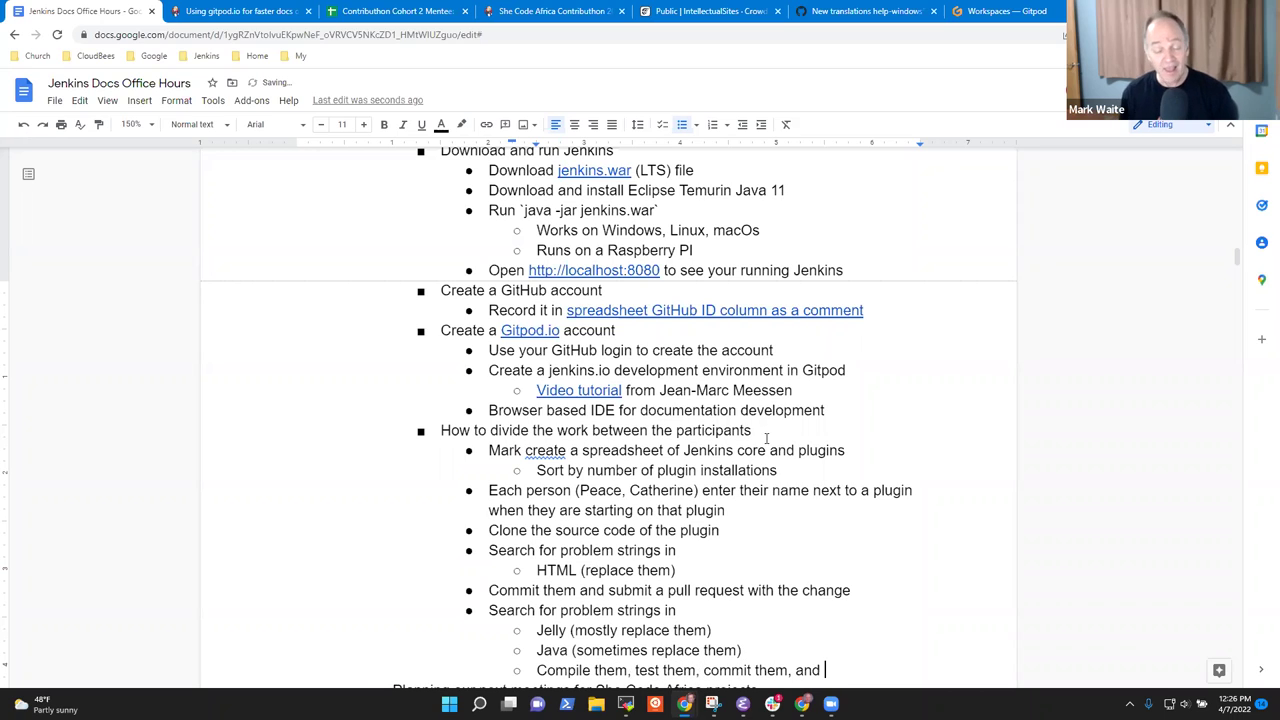
pyautogui.write('submit pull request')
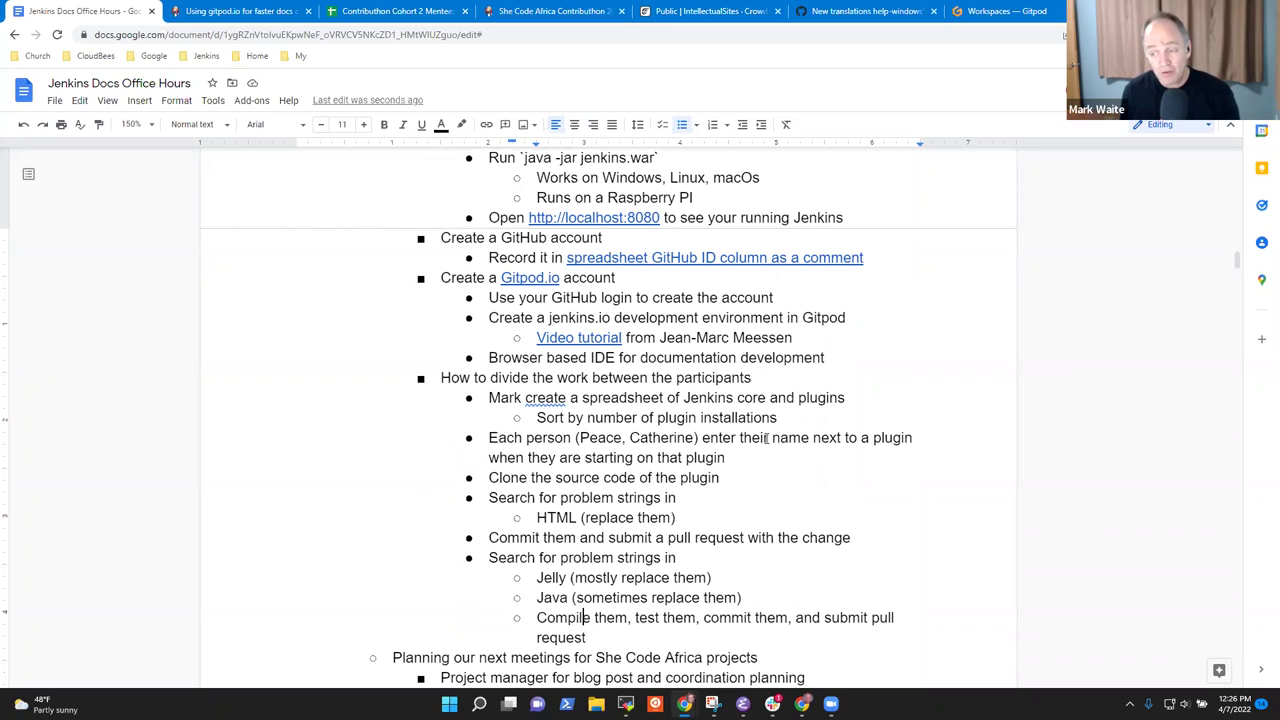
# Select the spreadsheet-creation line together with its sorting sub-bullet.
pyautogui.press('Up')
pyautogui.press('Up')
pyautogui.press('Up')
pyautogui.press('Up')
pyautogui.press('Up')
pyautogui.press('Up')
pyautogui.press('Up')
pyautogui.press('Up')
pyautogui.press('Down')
pyautogui.press('Down')
pyautogui.press('Down')
pyautogui.press('Down')
pyautogui.press('Down')
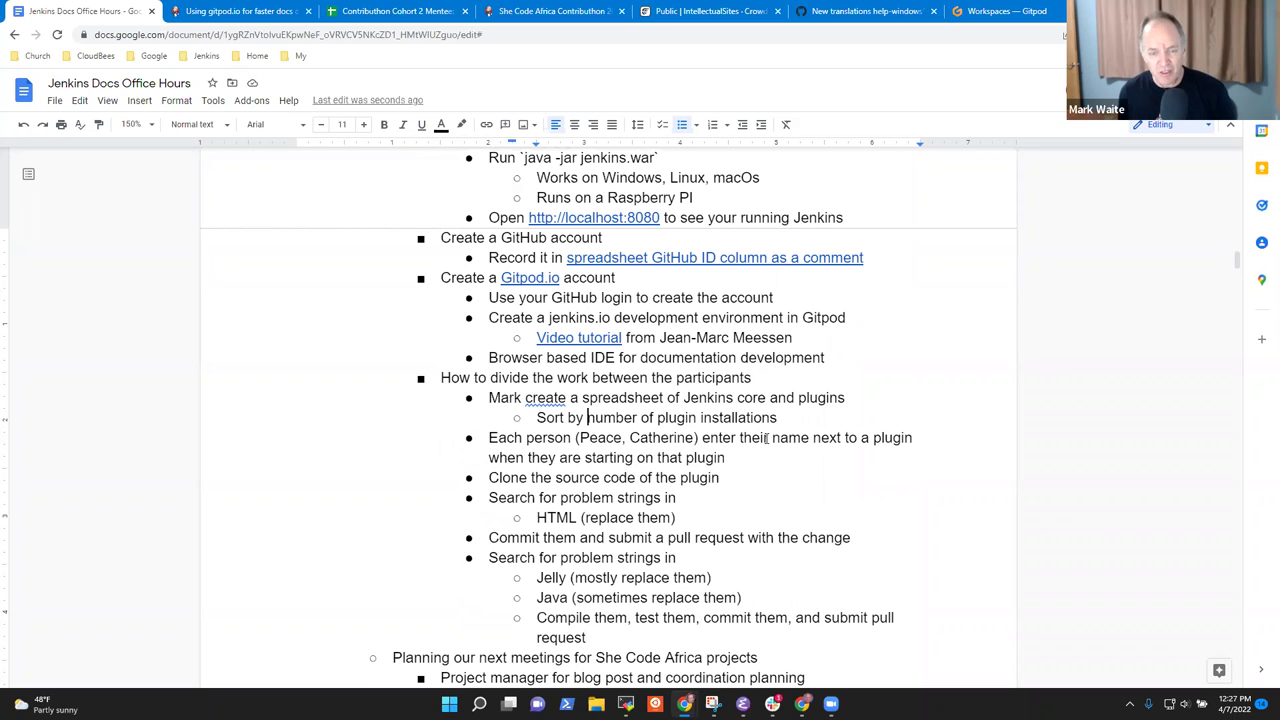
pyautogui.press('Up')
pyautogui.press('Home')
pyautogui.hotkey('shift', 'Down')
pyautogui.hotkey('shift', 'Down')
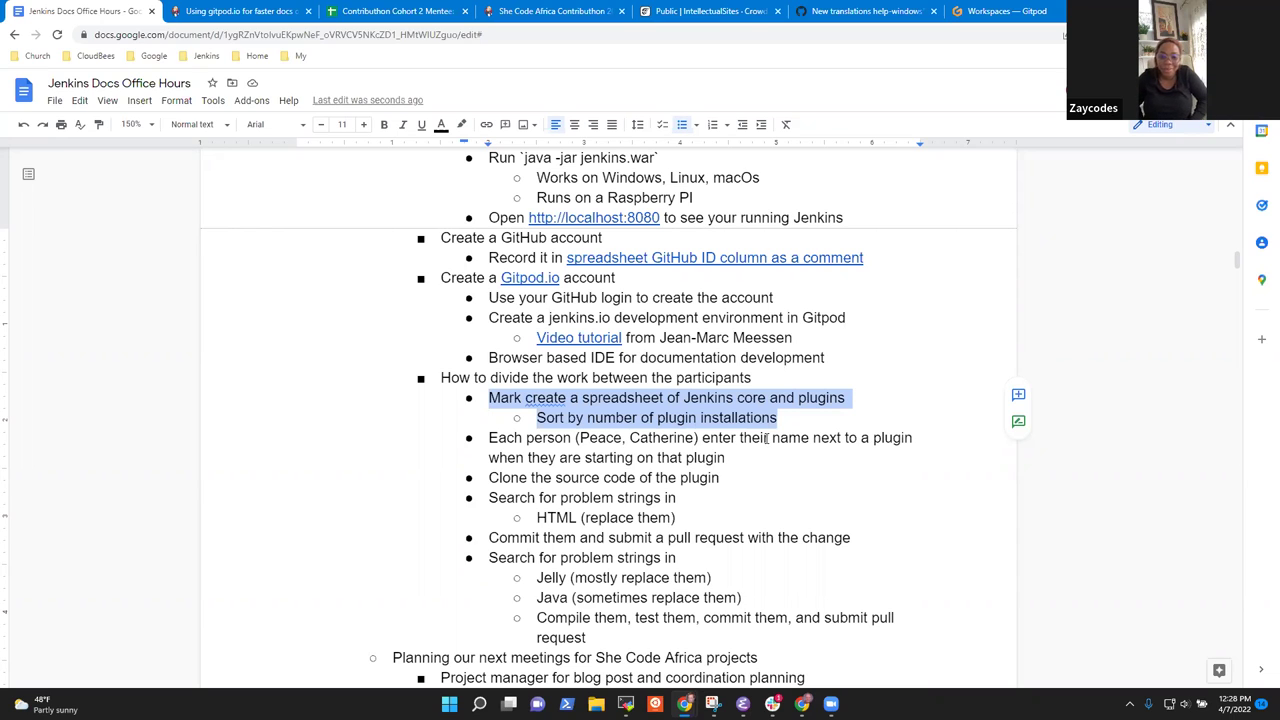
# Add the sub-point 'Must update the sheet before starting on a plugin'.
pyautogui.press('Right')
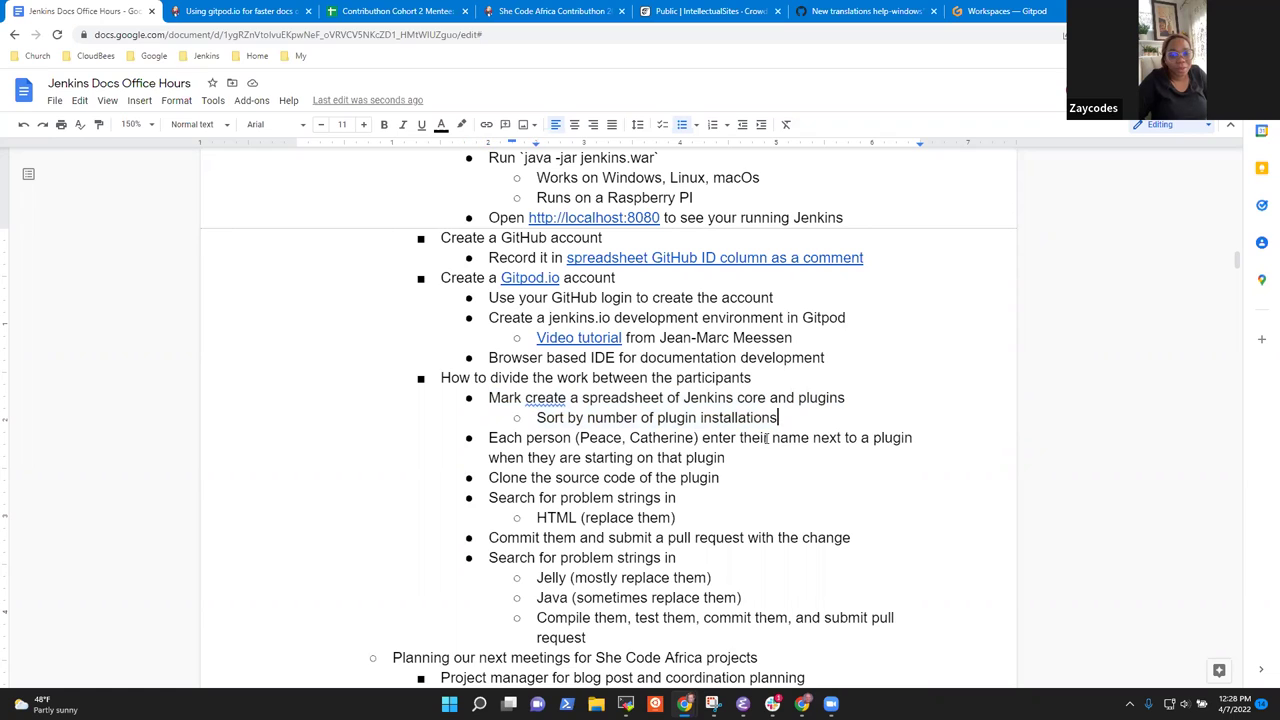
pyautogui.press('Return')
pyautogui.write('Must update the s')
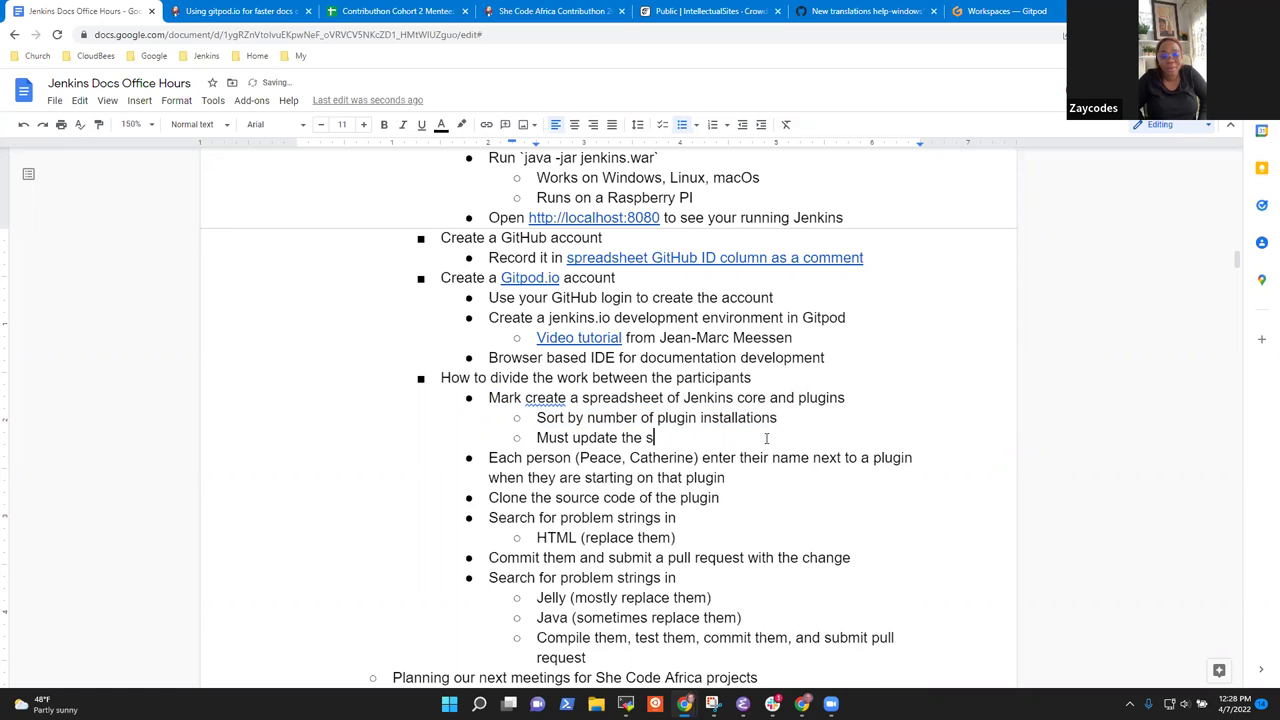
pyautogui.write('heet before sta')
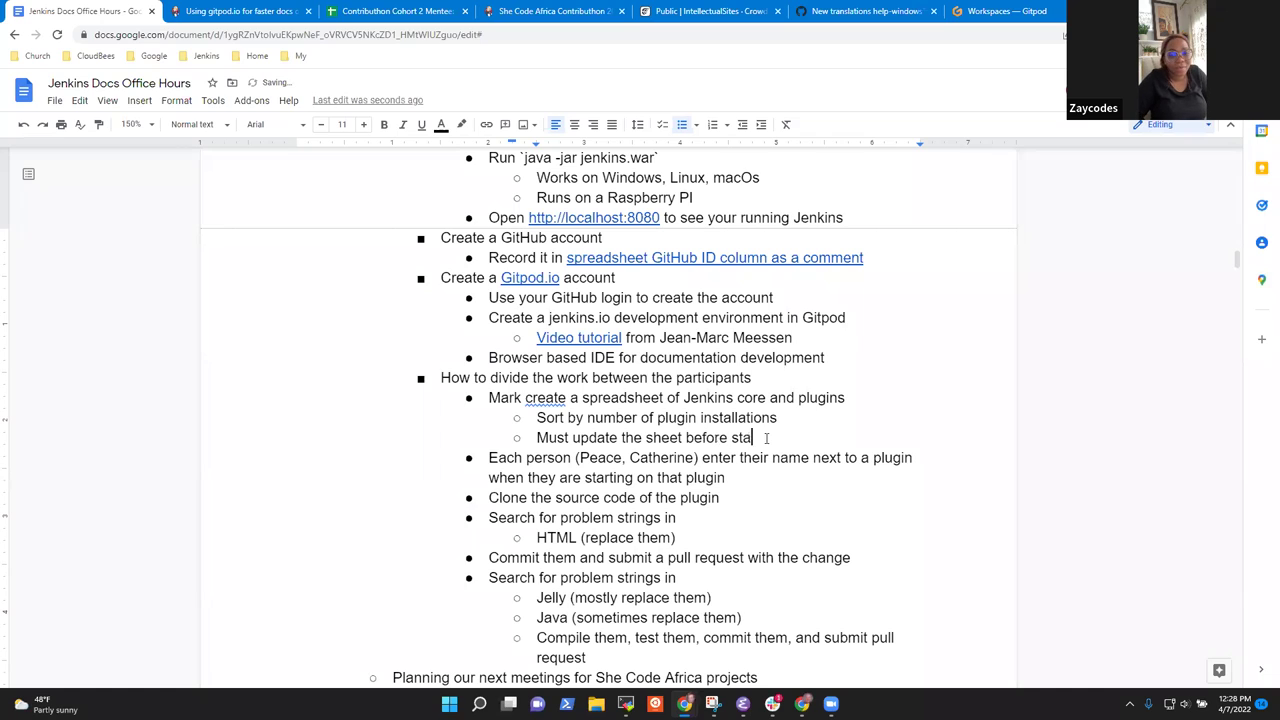
pyautogui.write('rting ona')
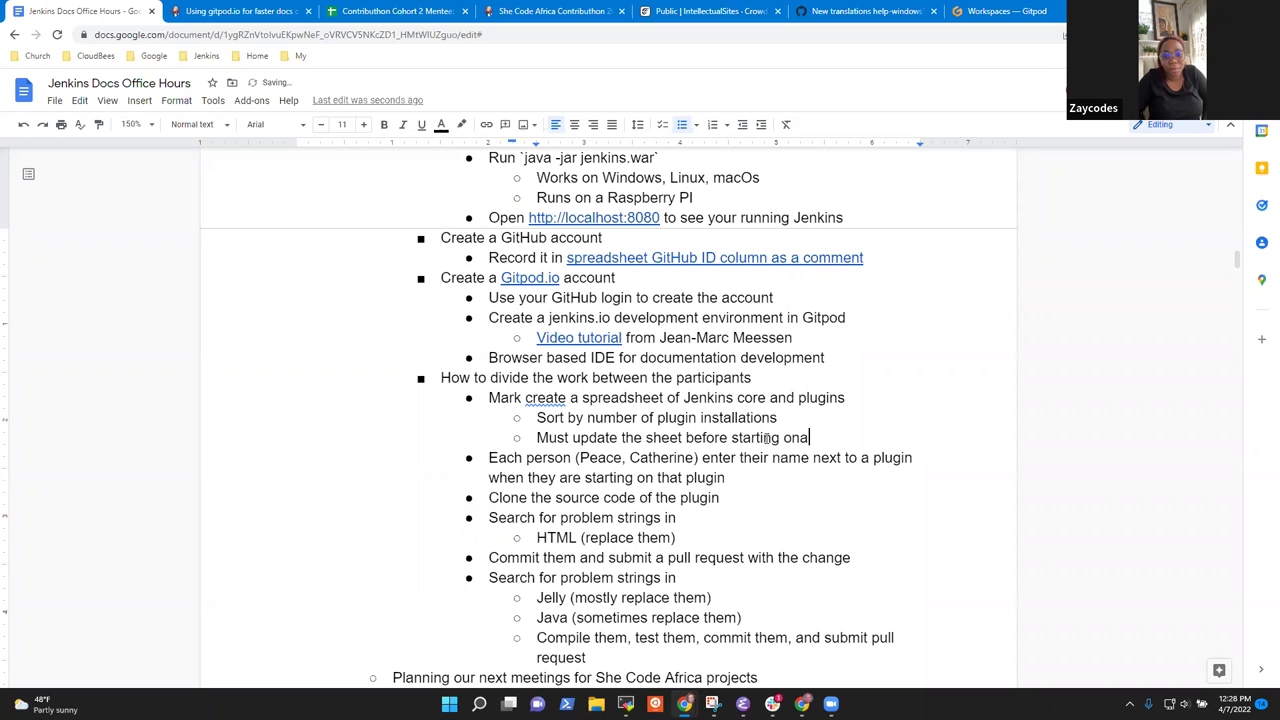
pyautogui.press('BackSpace')
pyautogui.write('a plugin')
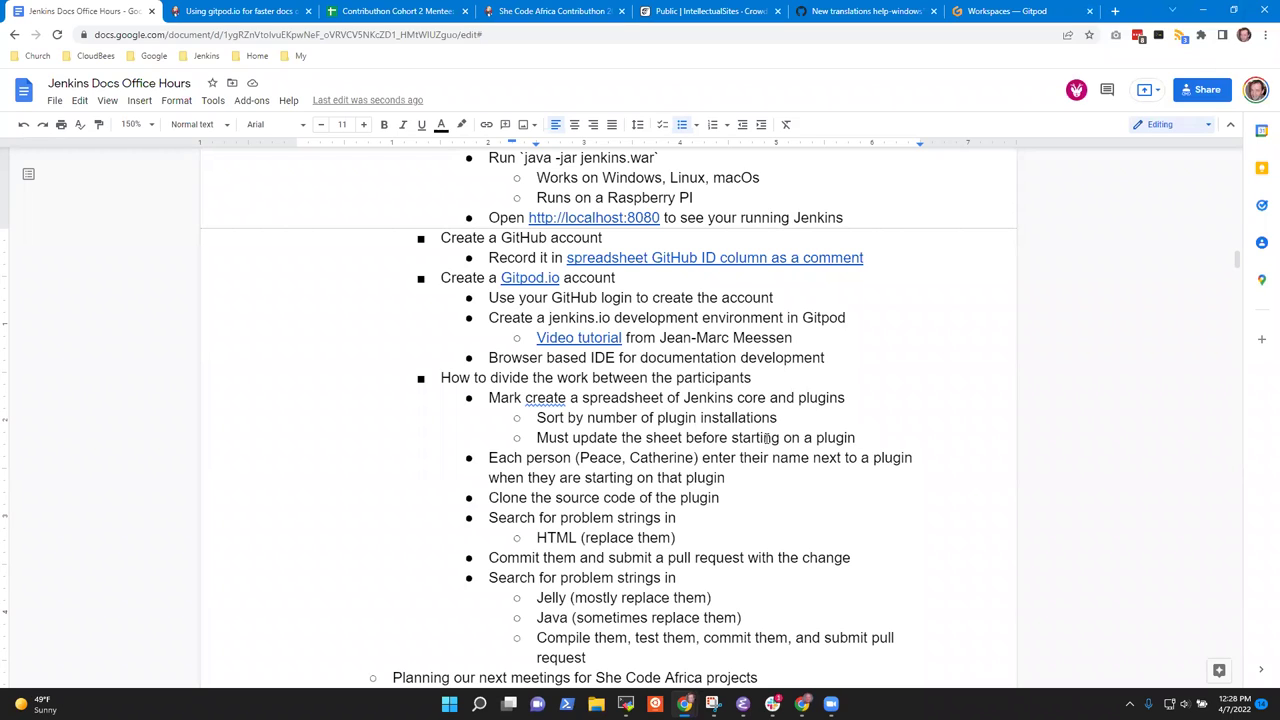
# Add a sub-point that an initial set of plugins could be pre-assigned to each person.
pyautogui.press('Return')
pyautogui.write('Coudo')
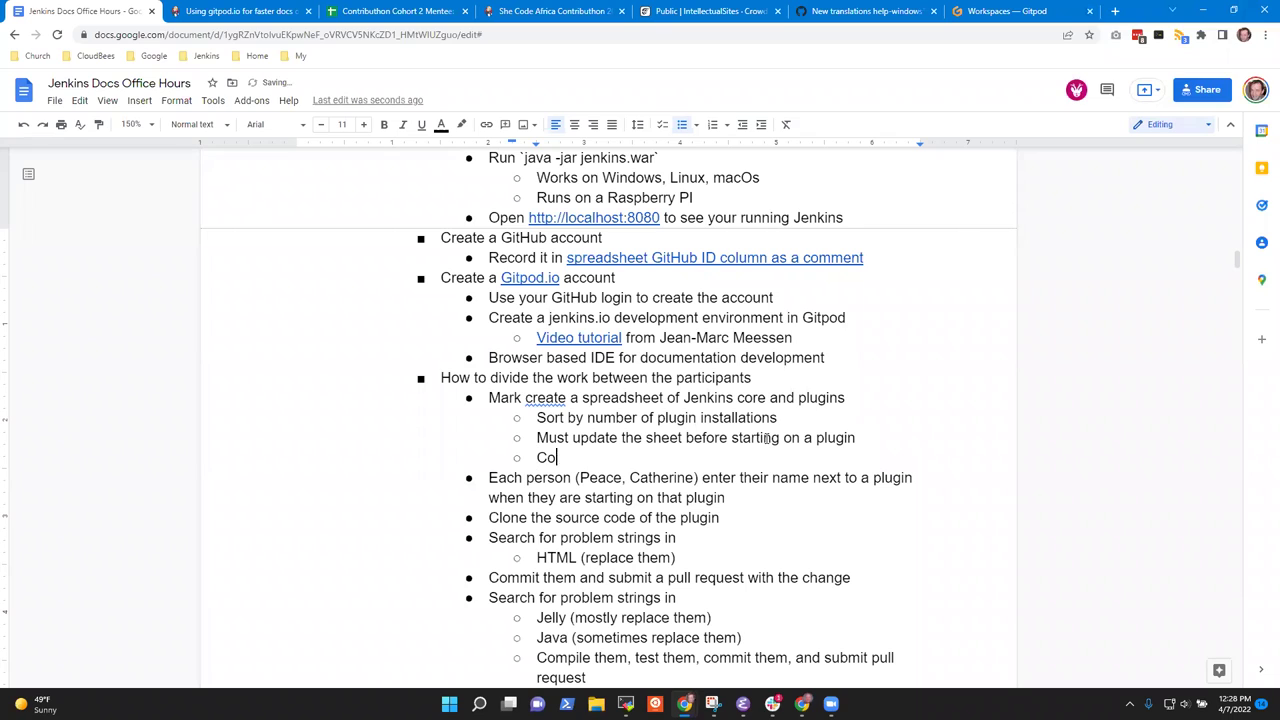
pyautogui.press('BackSpace')
pyautogui.press('BackSpace')
pyautogui.write('ld pre-assign ')
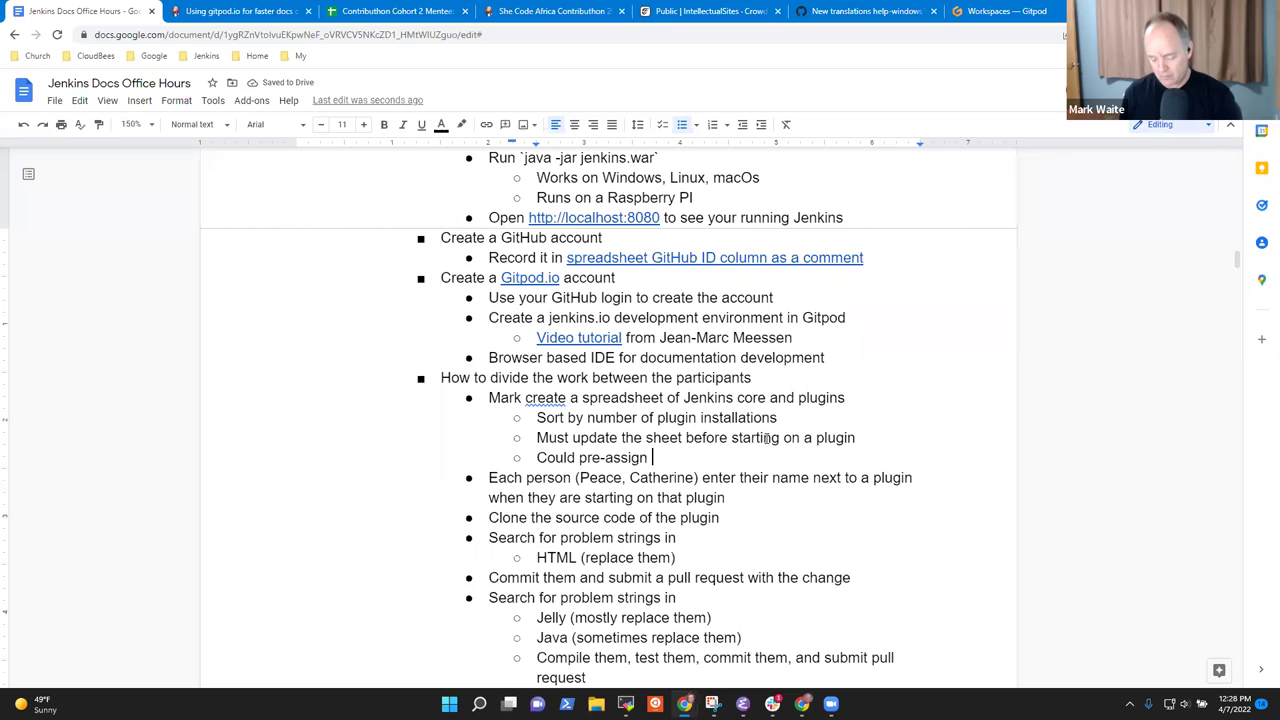
pyautogui.write('an initial set ')
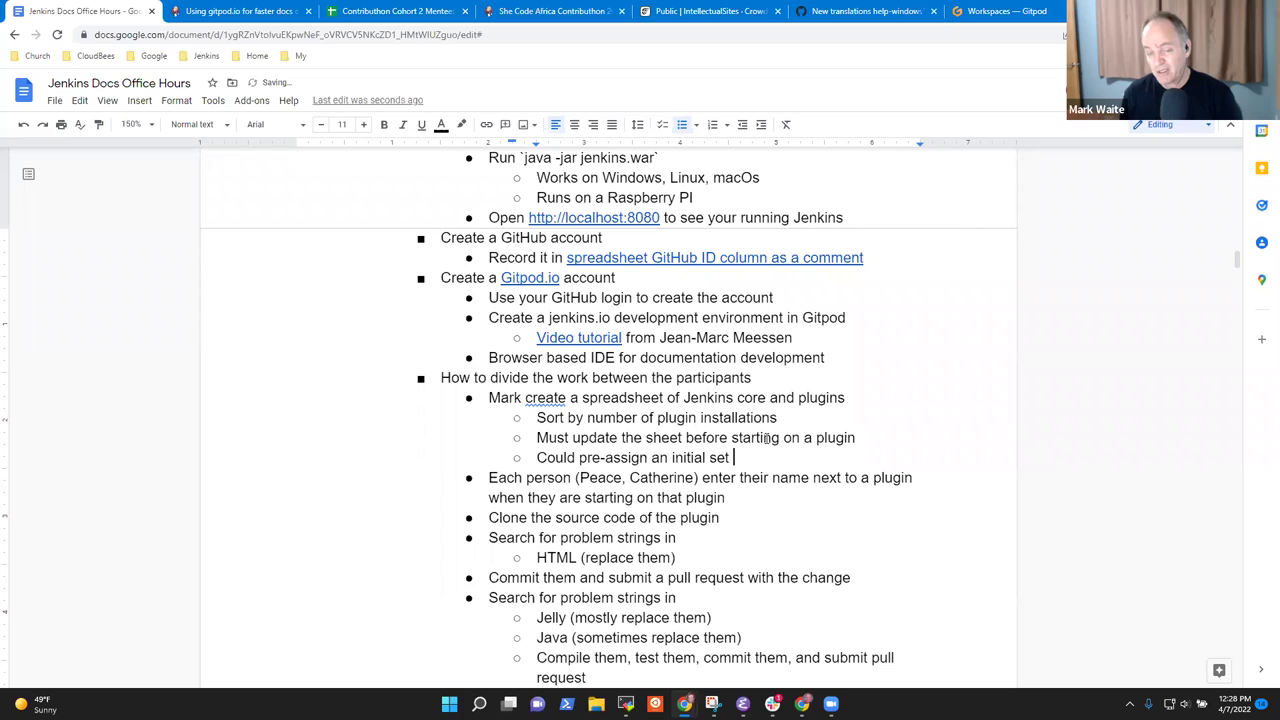
pyautogui.write('of plugins to each person')
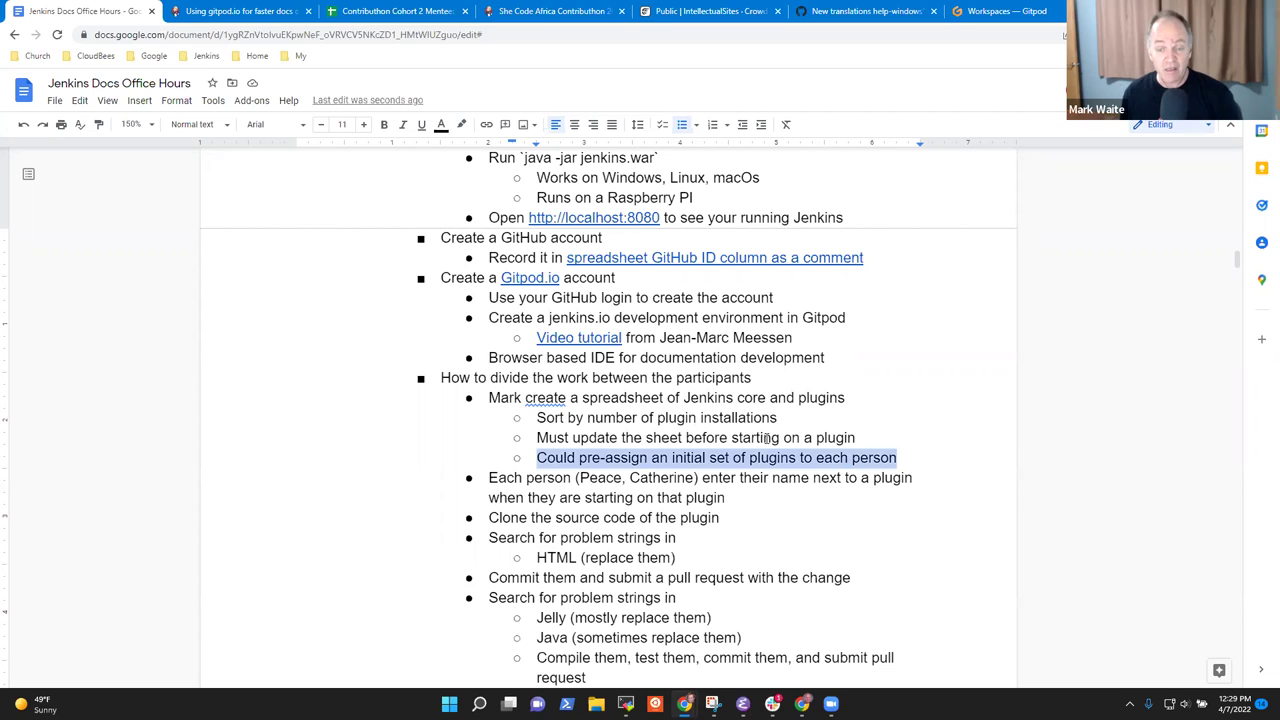
# Reword the pre-assign line to name who assigns and say 'a set of plugins'.
pyautogui.hotkey('shift', 'Home')
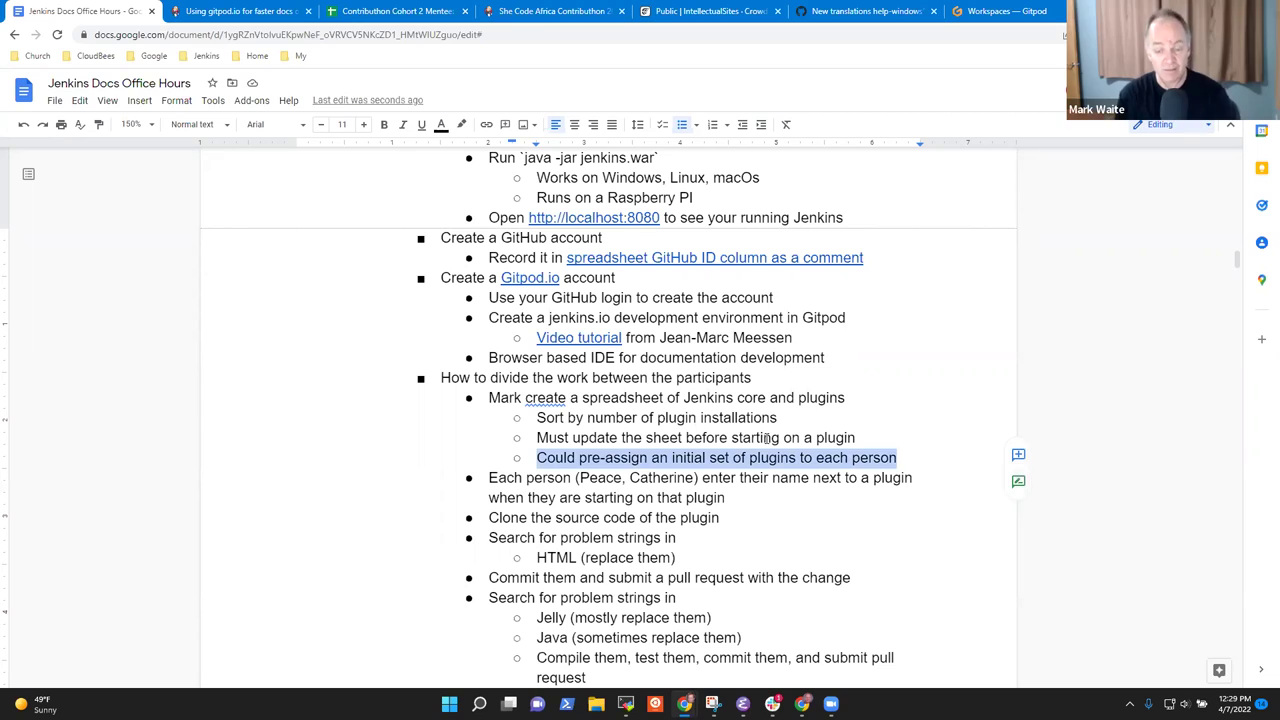
pyautogui.press('End')
pyautogui.press('Home')
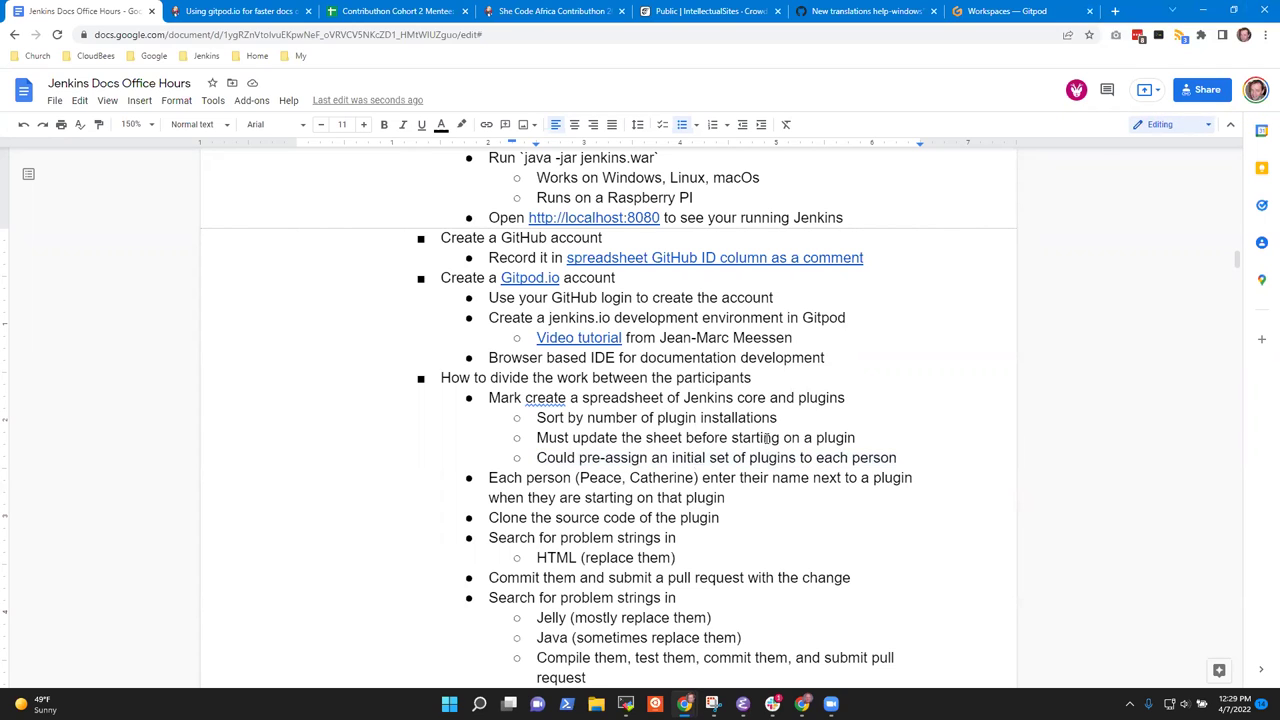
pyautogui.write('Mark')
pyautogui.press('Delete')
pyautogui.write('c')
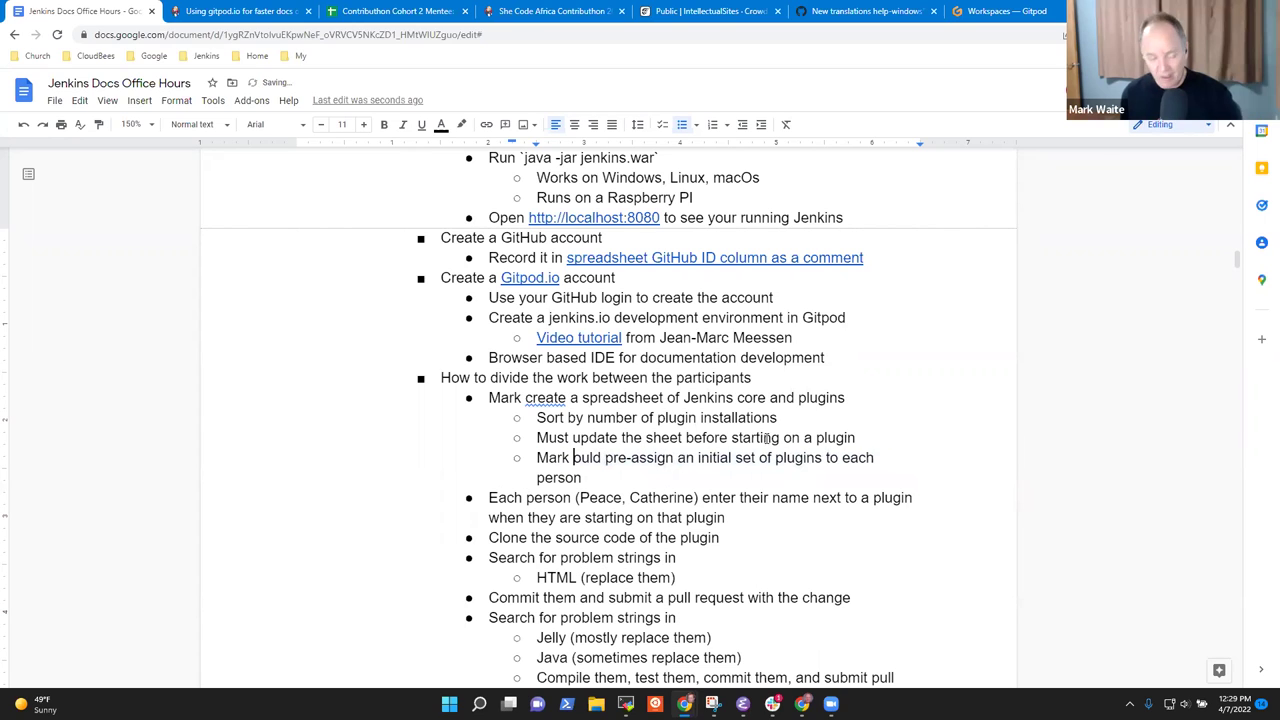
pyautogui.hotkey('ctrl', 'Right')
pyautogui.hotkey('ctrl', 'Right')
pyautogui.hotkey('ctrl', 'Left')
pyautogui.hotkey('ctrl', 'shift', 'Right')
pyautogui.hotkey('ctrl', 'shift', 'Right')
pyautogui.write('a')
pyautogui.press('End')
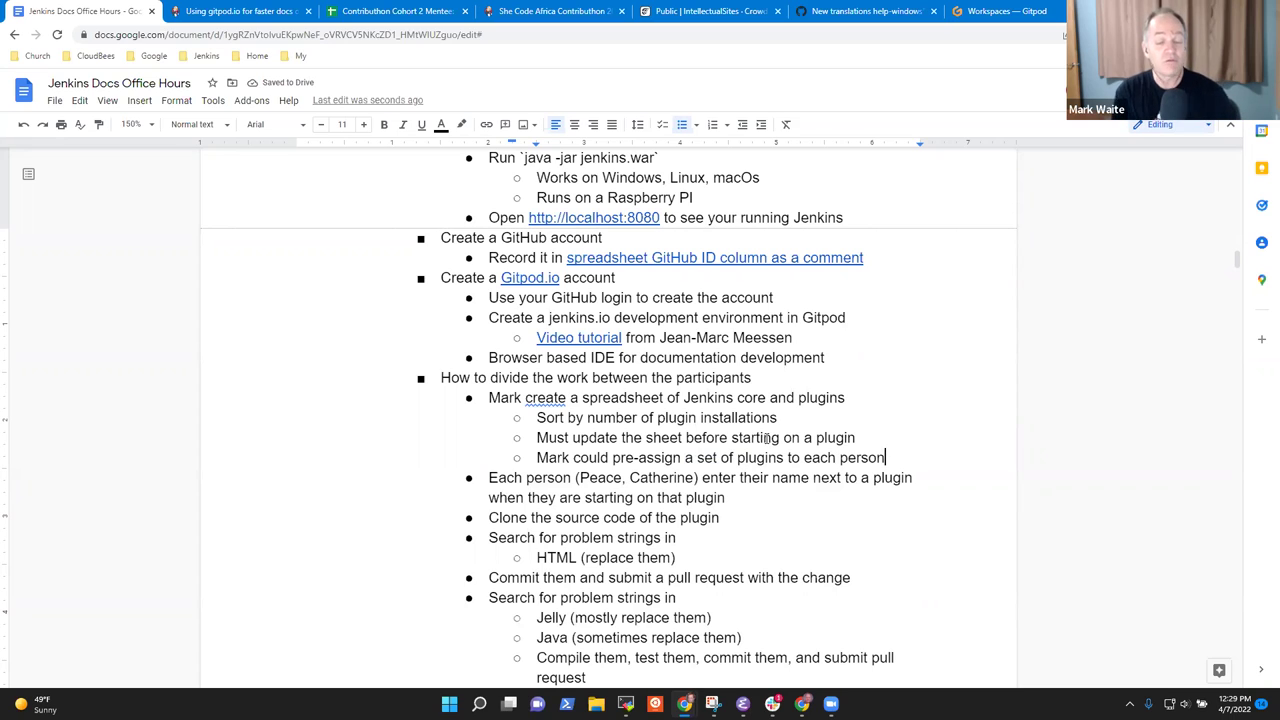
pyautogui.press('Home')
pyautogui.hotkey('shift', 'End')
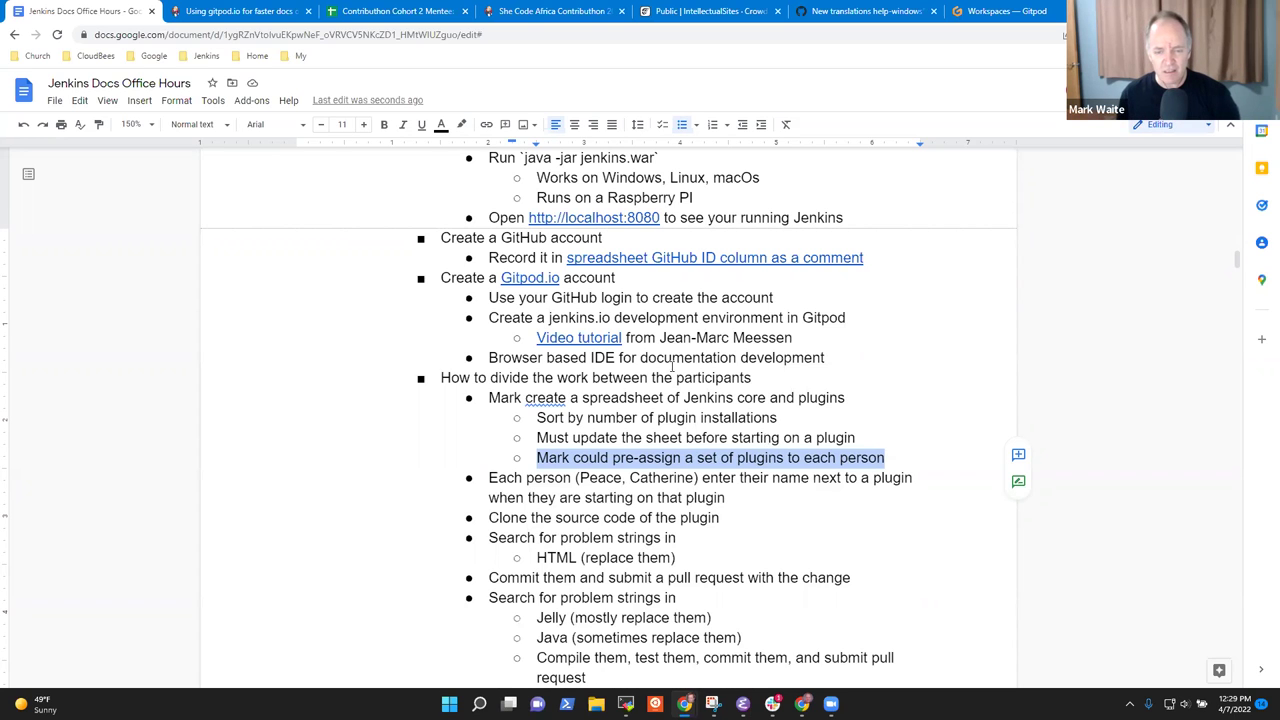
# Select the spreadsheet-creation line and its sub-points to review them.
pyautogui.scroll(-3, 674, 368)
pyautogui.scroll(2, 600, 350)
pyautogui.click(526, 331)
pyautogui.press('Home')
pyautogui.hotkey('shift', 'End')
pyautogui.hotkey('shift', 'Down')
pyautogui.hotkey('shift', 'Up')
pyautogui.hotkey('shift', 'Down')
pyautogui.click(529, 330)
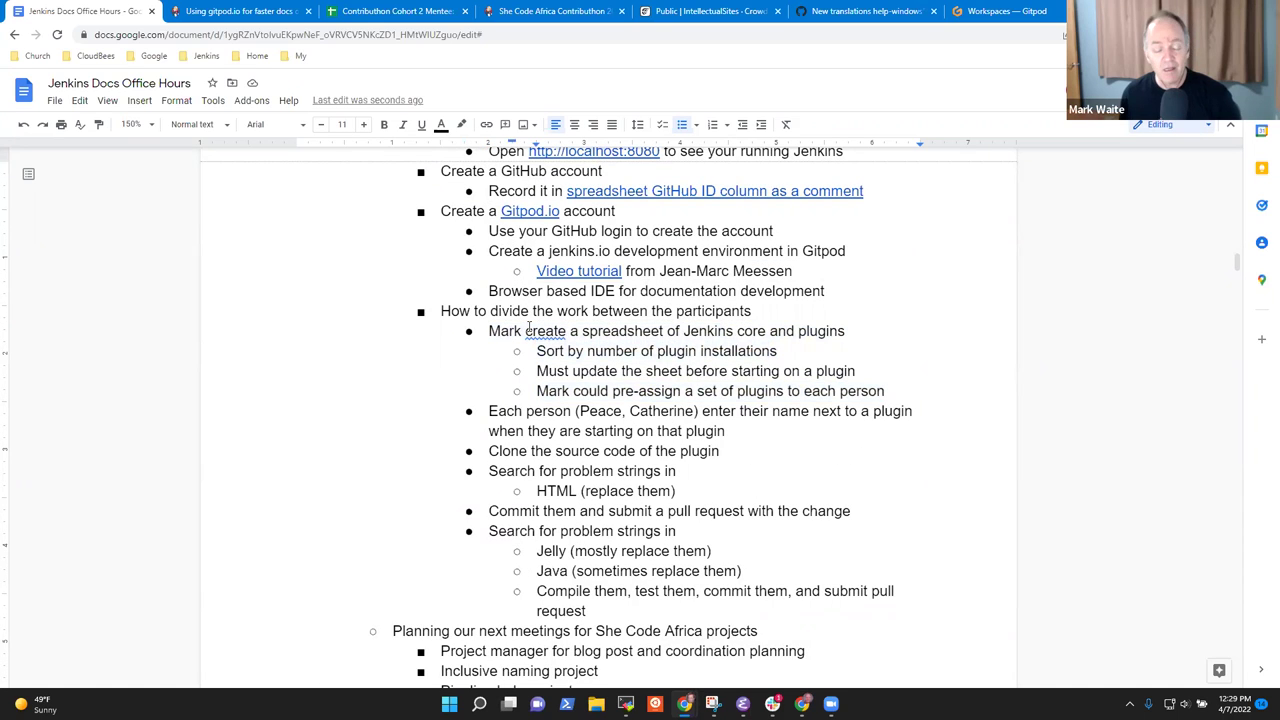
pyautogui.press('Up')
pyautogui.press('Up')
pyautogui.press('Up')
pyautogui.press('Home')
pyautogui.hotkey('shift', 'End')
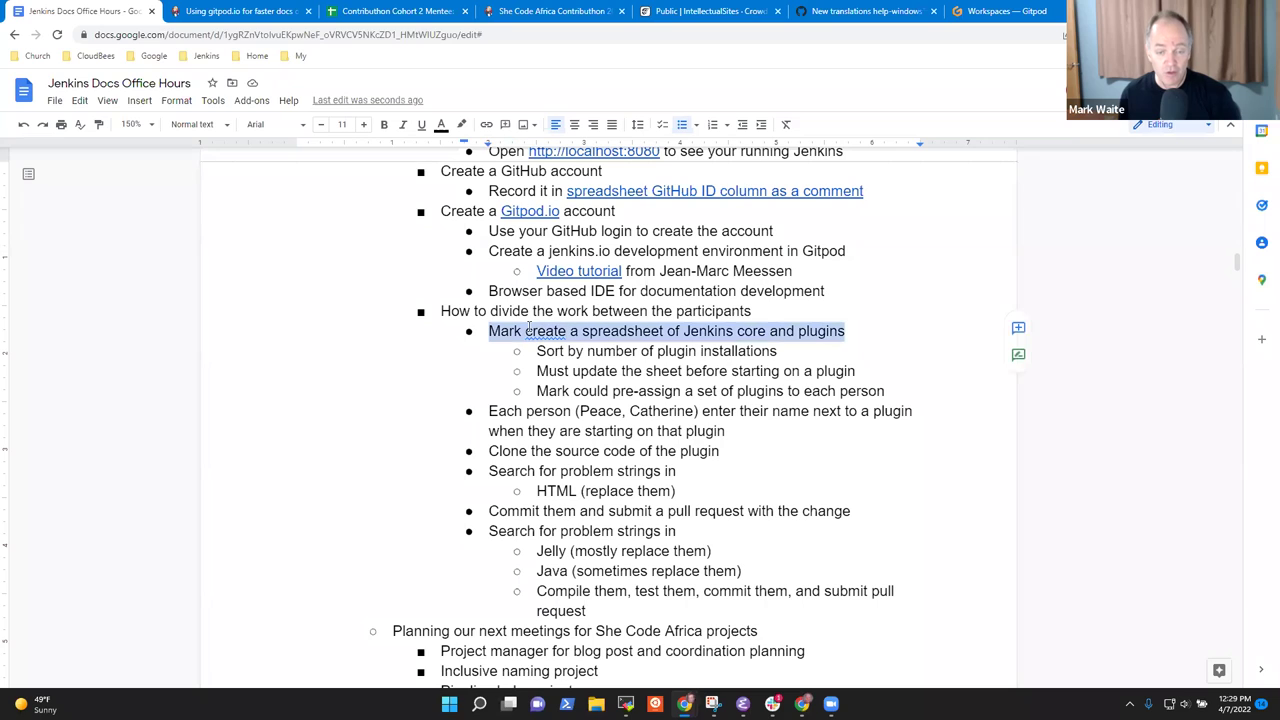
pyautogui.hotkey('shift', 'Down')
pyautogui.hotkey('shift', 'Down')
pyautogui.hotkey('shift', 'Down')
pyautogui.hotkey('shift', 'End')
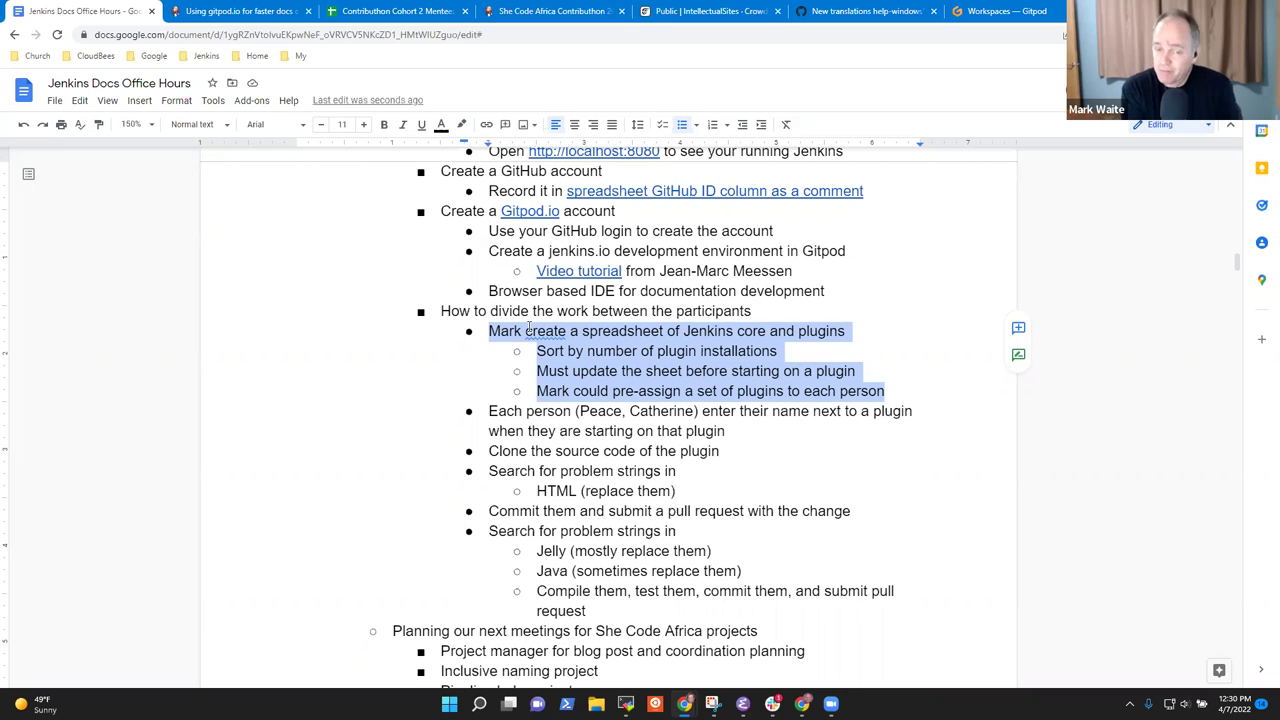
# Add the sub-point 'No promise that we'll get reviews and merge of the pull requests'.
pyautogui.click(529, 330)
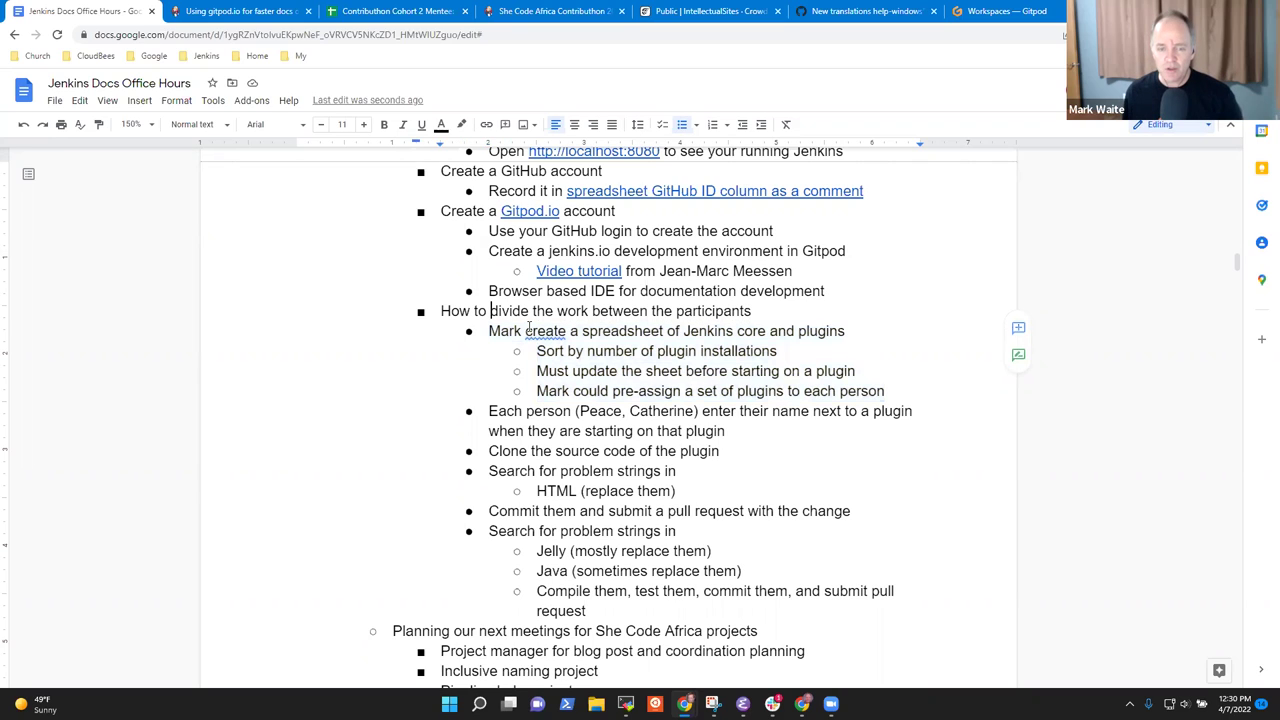
pyautogui.press('Down')
pyautogui.press('Down')
pyautogui.press('Down')
pyautogui.press('End')
pyautogui.press('Return')
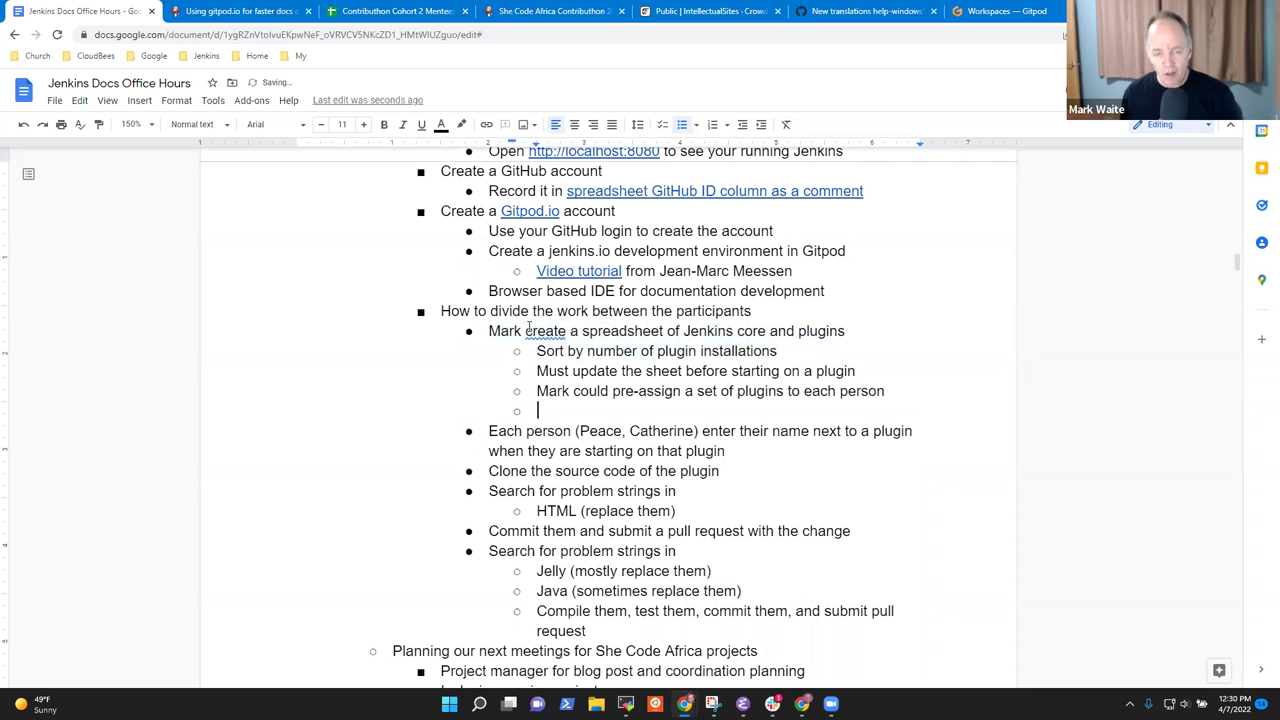
pyautogui.write('No promise that')
pyautogui.press('BackSpace')
pyautogui.press('BackSpace')
pyautogui.press('BackSpace')
pyautogui.press('BackSpace')
pyautogui.write("that we'll get reviews of the")
pyautogui.press('BackSpace')
pyautogui.press('BackSpace')
pyautogui.press('BackSpace')
pyautogui.press('BackSpace')
pyautogui.press('BackSpace')
pyautogui.press('BackSpace')
pyautogui.press('BackSpace')
pyautogui.write('and merge of the pull requests')
# Nest 'Will ask the maintainers to review them' beneath it.
pyautogui.press('Return')
pyautogui.press('Tab')
pyautogui.write('Need to ask the m')
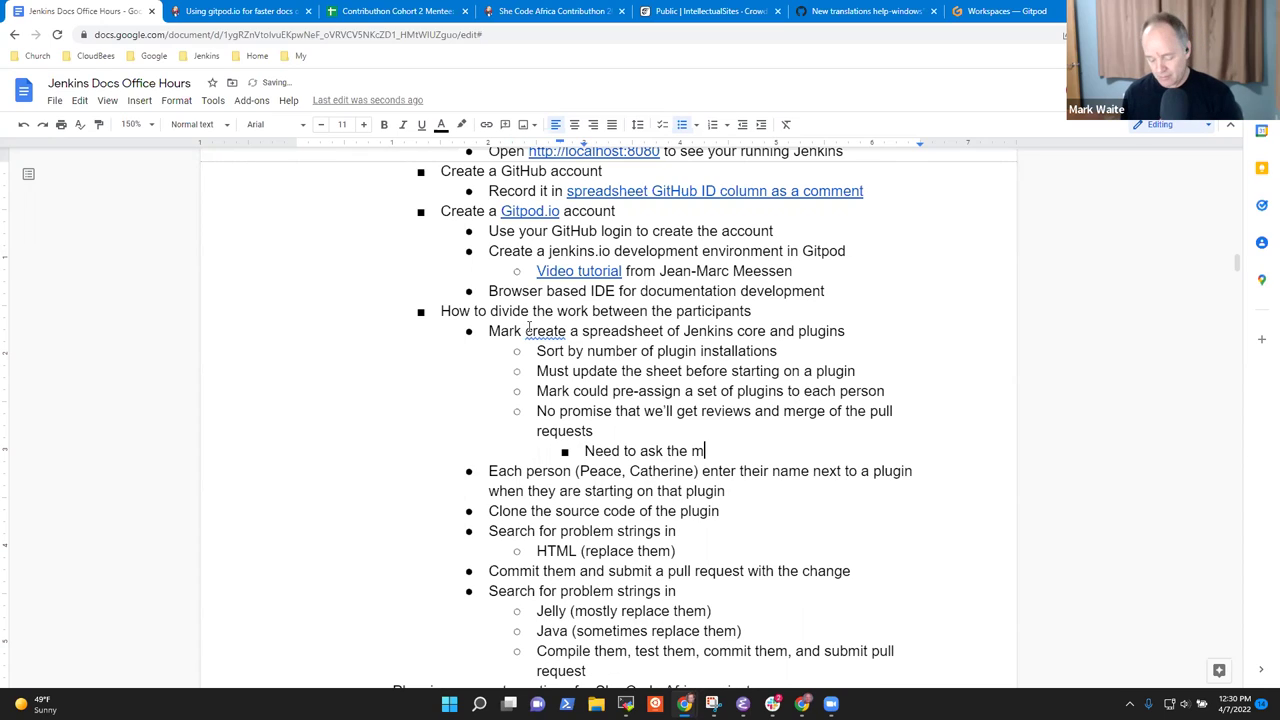
pyautogui.write('aintainers to re')
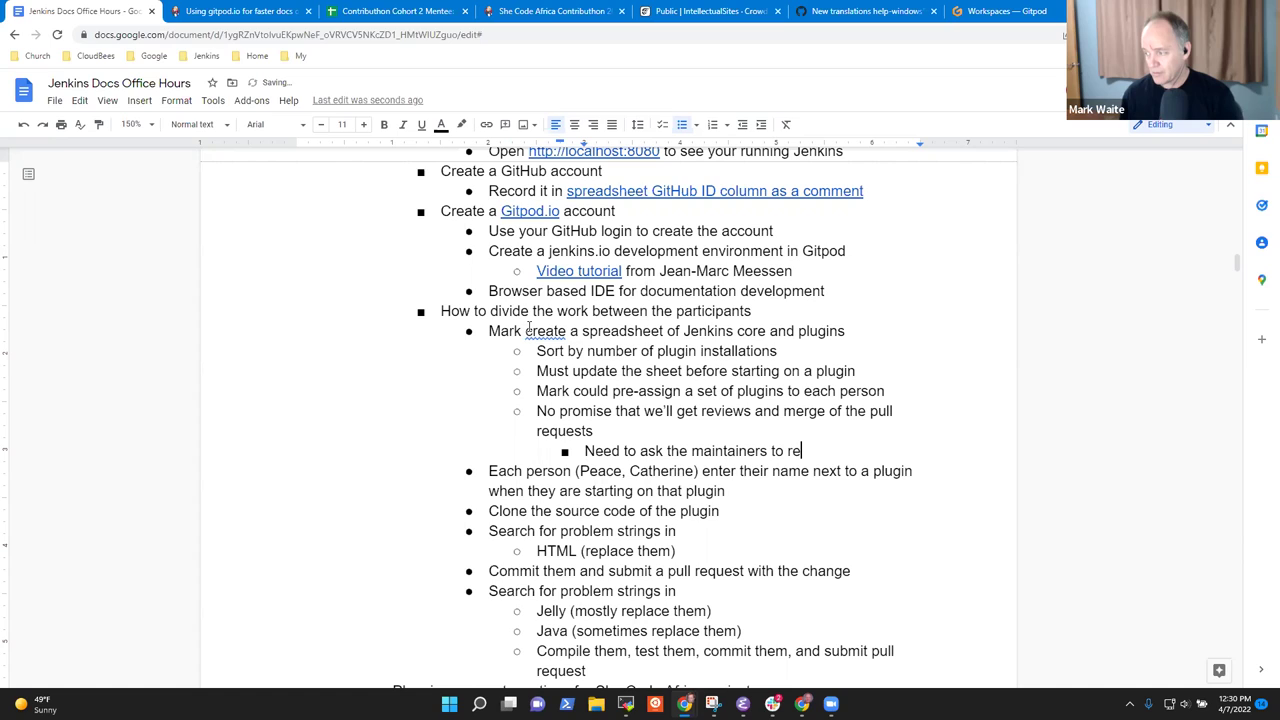
pyautogui.write('view them')
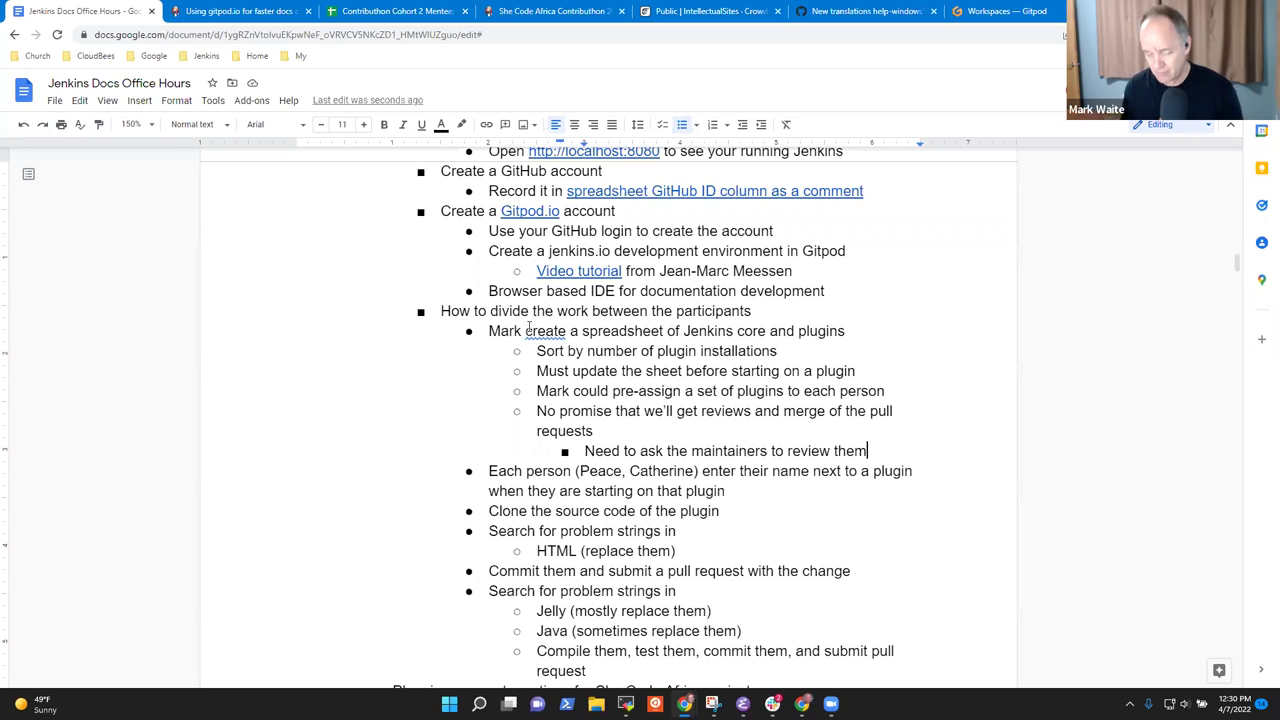
pyautogui.press('Home')
pyautogui.hotkey('ctrl', 'shift', 'Right')
pyautogui.hotkey('ctrl', 'shift', 'Right')
pyautogui.write('Will')
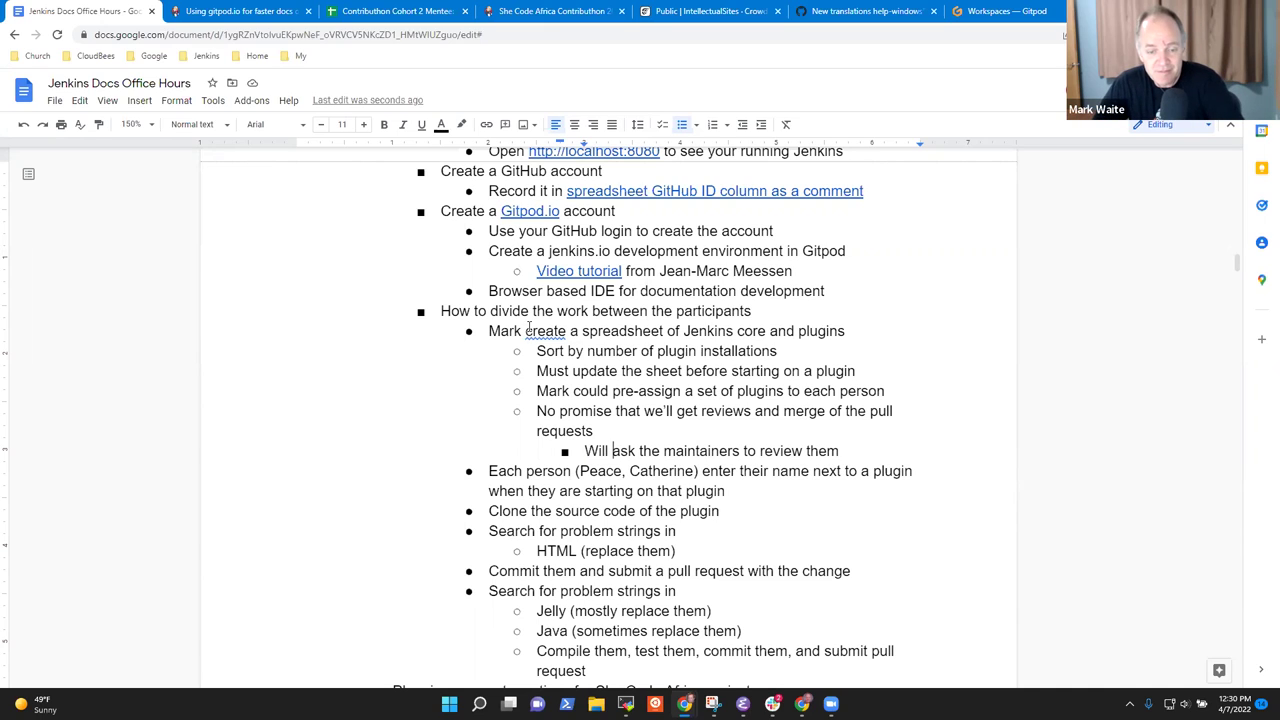
# Cut the 'Inclusive naming project' line from the She Code Africa project list.
pyautogui.press('Down')
pyautogui.press('Down')
pyautogui.press('Down')
pyautogui.press('Down')
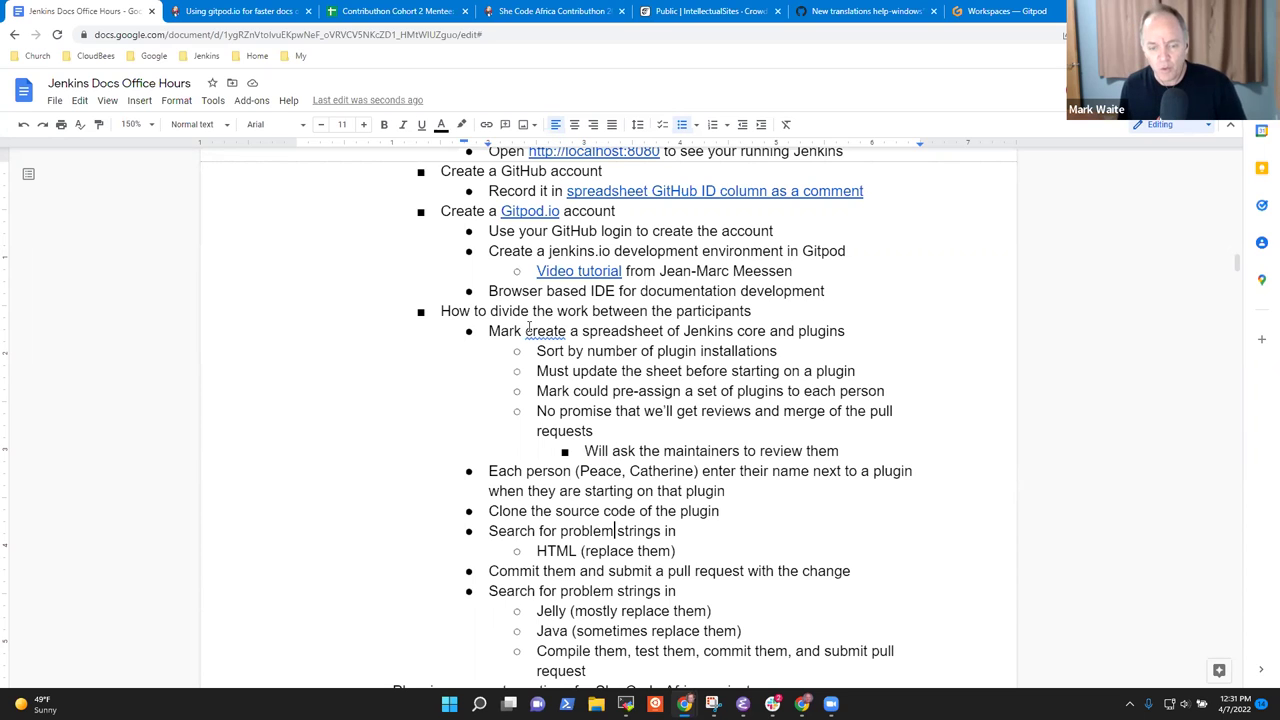
pyautogui.press('Up')
pyautogui.press('Down')
pyautogui.press('Down')
pyautogui.press('Down')
pyautogui.press('Down')
pyautogui.press('Down')
pyautogui.press('Down')
pyautogui.press('Down')
pyautogui.press('Down')
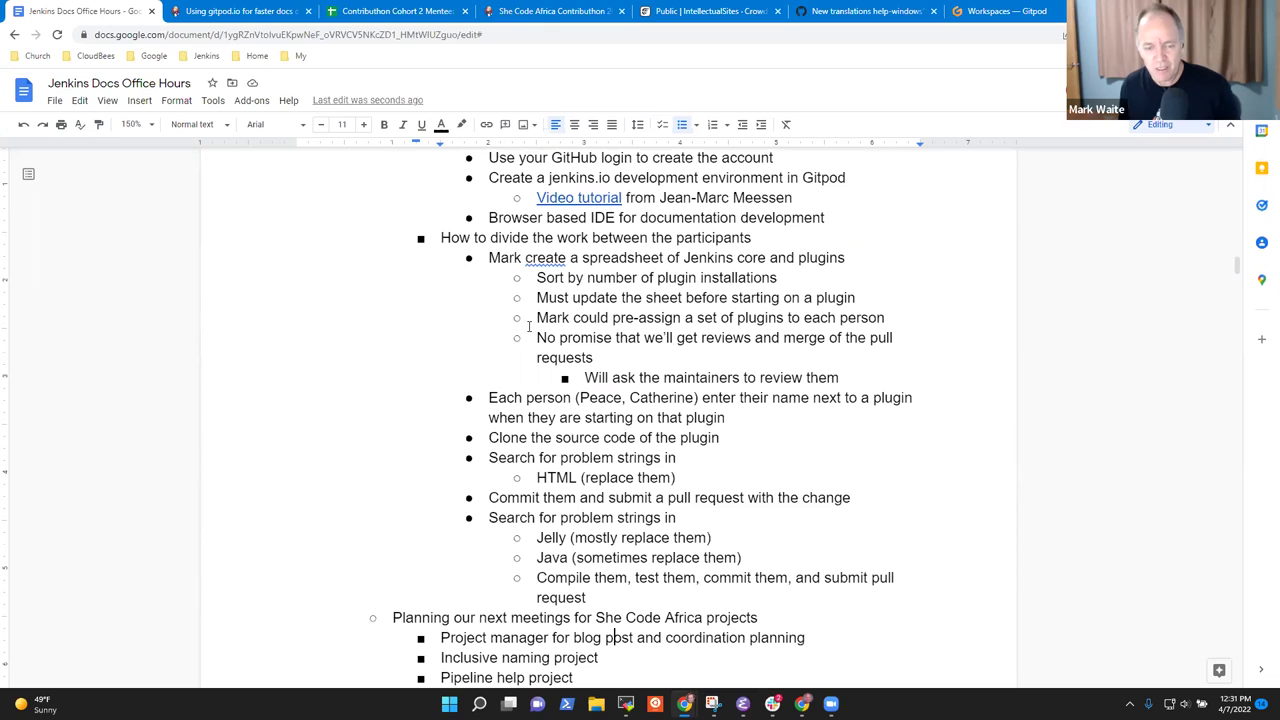
pyautogui.press('Down')
pyautogui.press('Down')
pyautogui.press('Up')
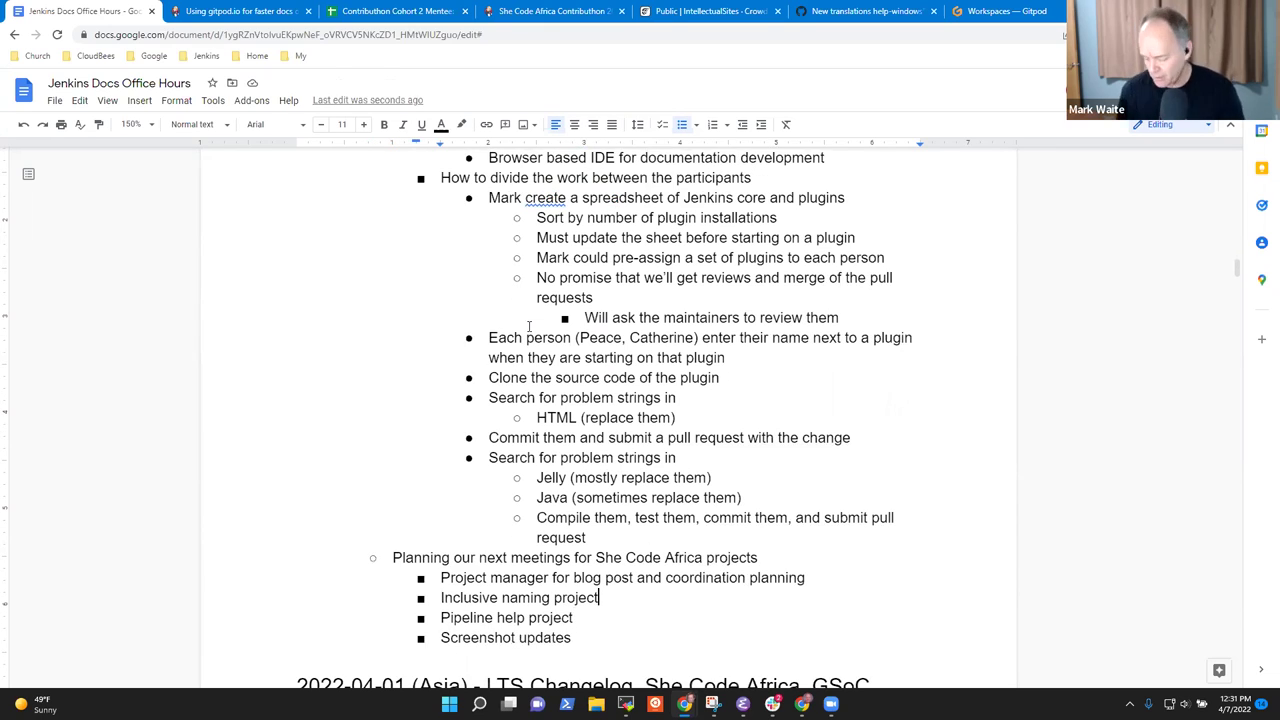
pyautogui.press('Home')
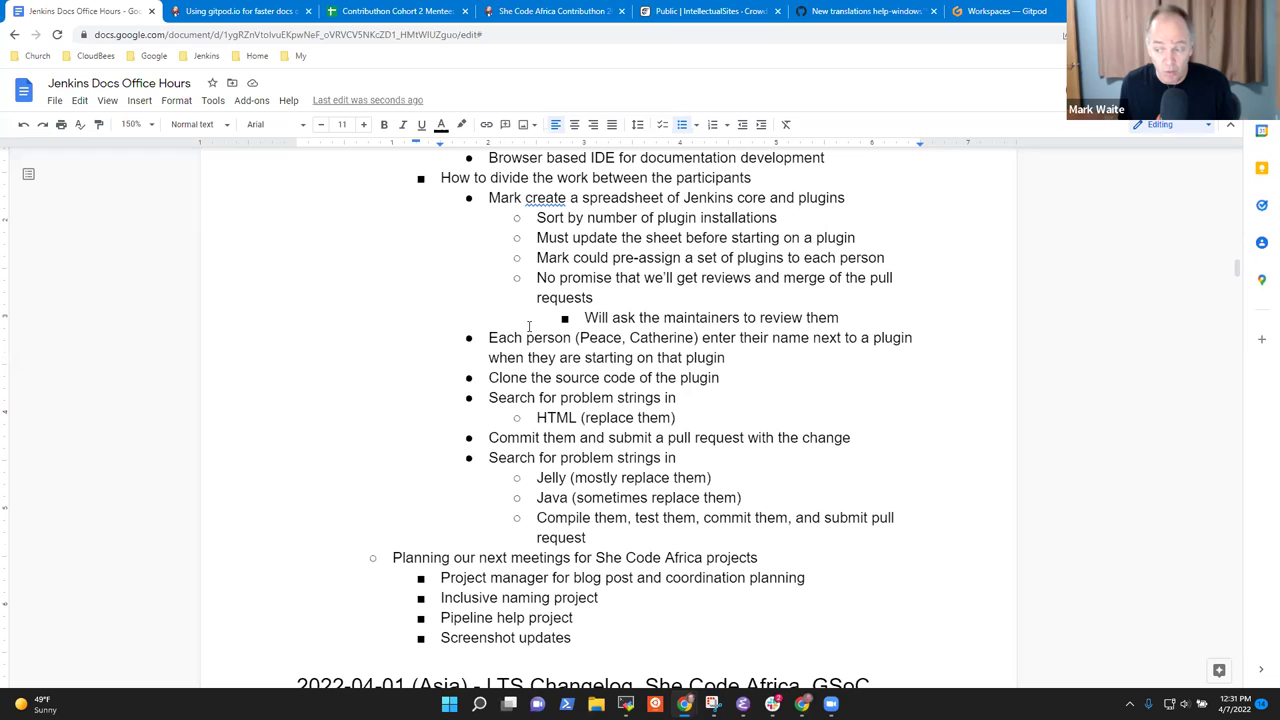
pyautogui.press('Up')
pyautogui.press('Down')
pyautogui.press('Left')
pyautogui.press('Down')
pyautogui.press('Home')
pyautogui.hotkey('shift', 'End')
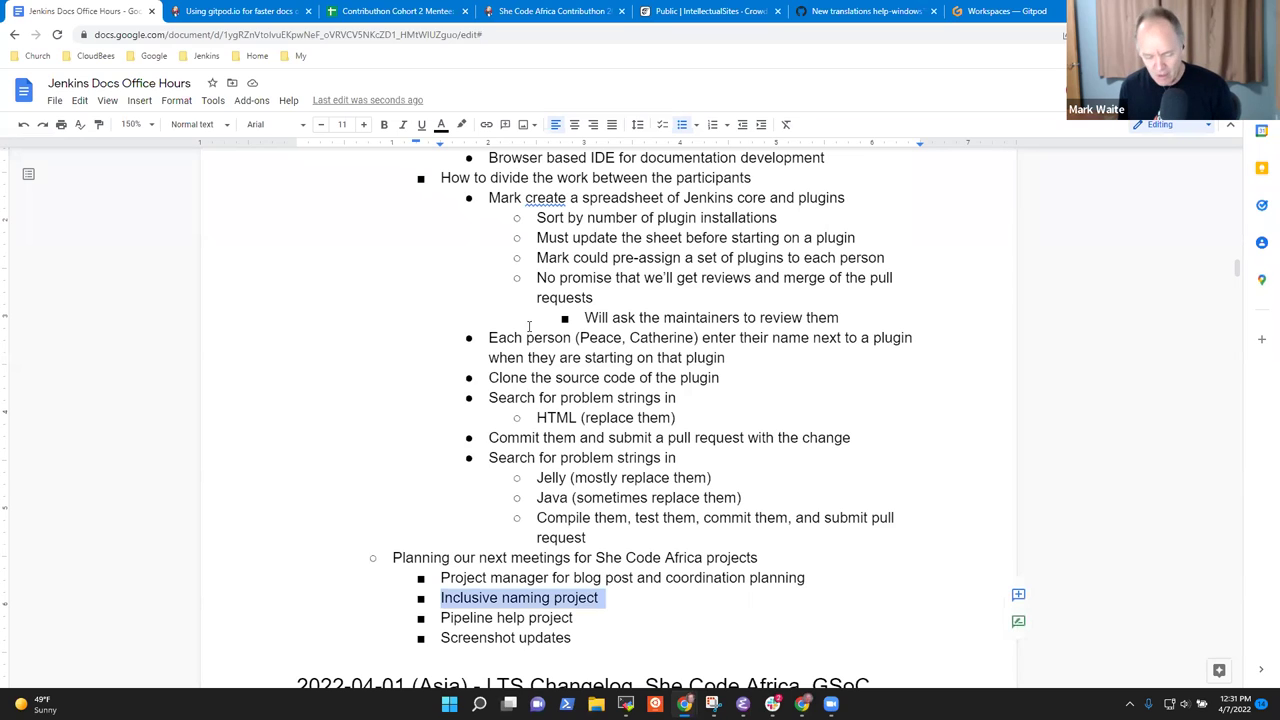
pyautogui.hotkey('ctrl', 'x')
# Place it above 'Project manager…' and start an empty indented sub-point beneath it.
pyautogui.press('Up')
pyautogui.hotkey('ctrl', 'v')
pyautogui.press('Up')
pyautogui.press('End')
pyautogui.press('Return')
pyautogui.press('Tab')
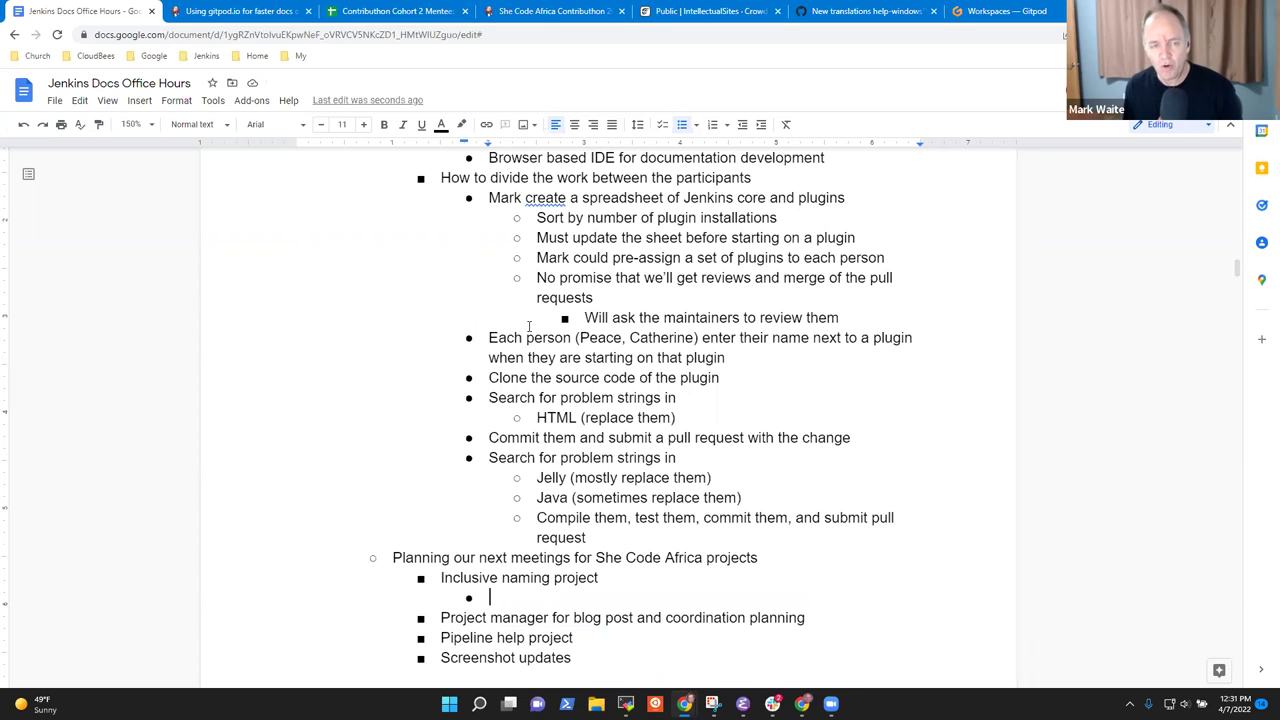
# Under Inclusive naming project, add 'Evening (start time of Docs office hours is OK)' and begin a 'Monday' bullet.
pyautogui.click(594, 515)
pyautogui.press('Down')
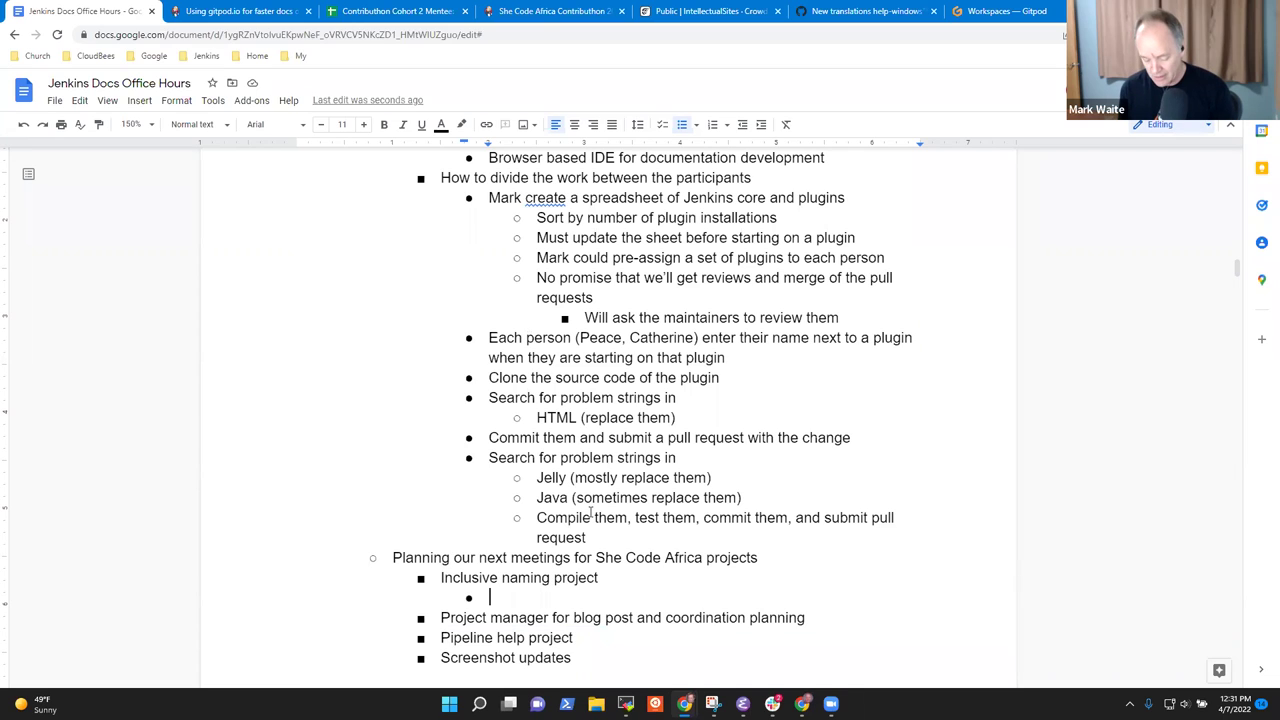
pyautogui.write('Evening preferred or other time?')
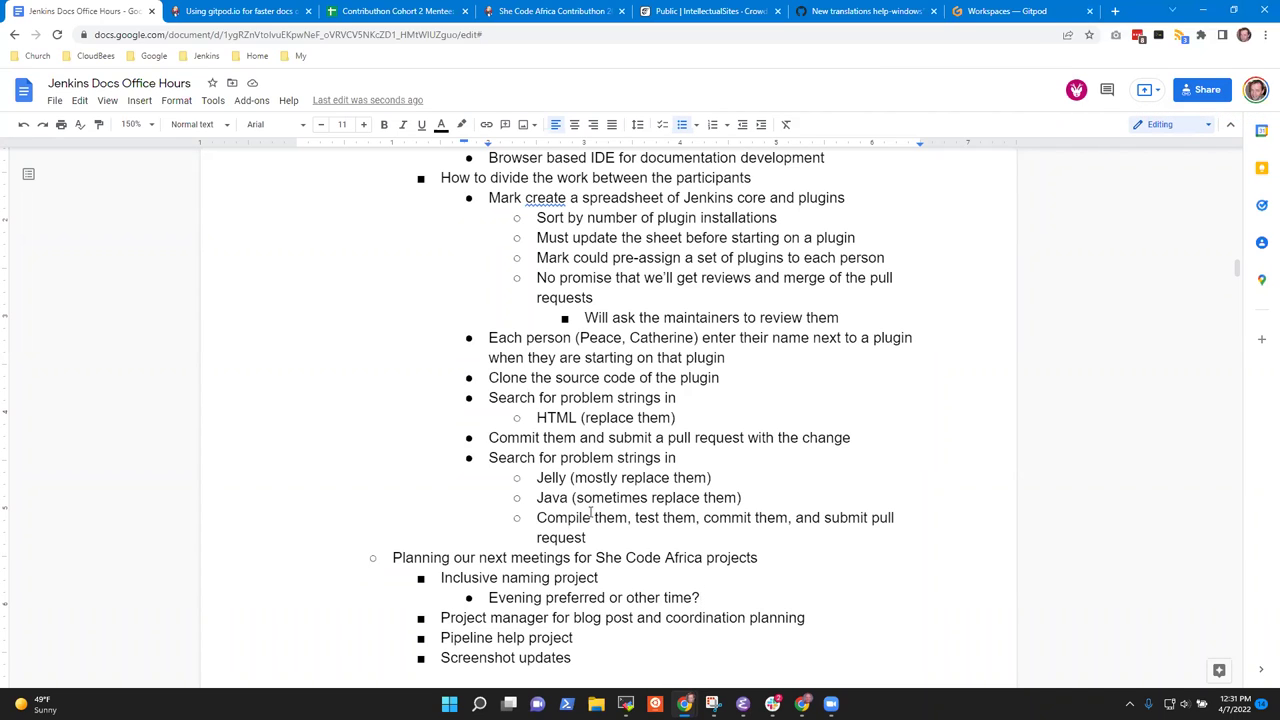
pyautogui.press('BackSpace')
pyautogui.press('BackSpace')
pyautogui.press('BackSpace')
pyautogui.press('BackSpace')
pyautogui.press('BackSpace')
pyautogui.press('BackSpace')
pyautogui.press('BackSpace')
pyautogui.press('BackSpace')
pyautogui.press('BackSpace')
pyautogui.press('BackSpace')
pyautogui.press('BackSpace')
pyautogui.press('BackSpace')
pyautogui.press('BackSpace')
pyautogui.press('BackSpace')
pyautogui.press('BackSpace')
pyautogui.press('BackSpace')
pyautogui.press('BackSpace')
pyautogui.press('BackSpace')
pyautogui.press('BackSpace')
pyautogui.press('BackSpace')
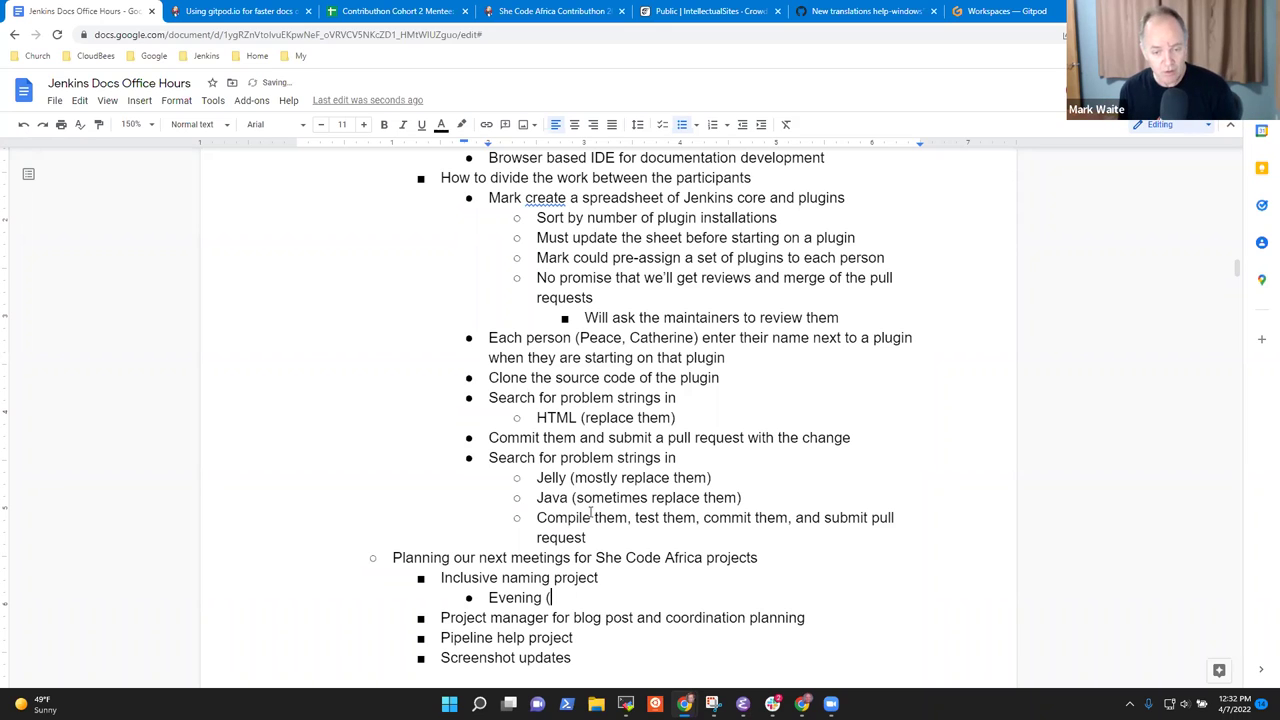
pyautogui.write('(start ')
pyautogui.write('tiemz')
pyautogui.press('BackSpace')
pyautogui.press('BackSpace')
pyautogui.press('BackSpace')
pyautogui.press('BackSpace')
pyautogui.write('ime of D')
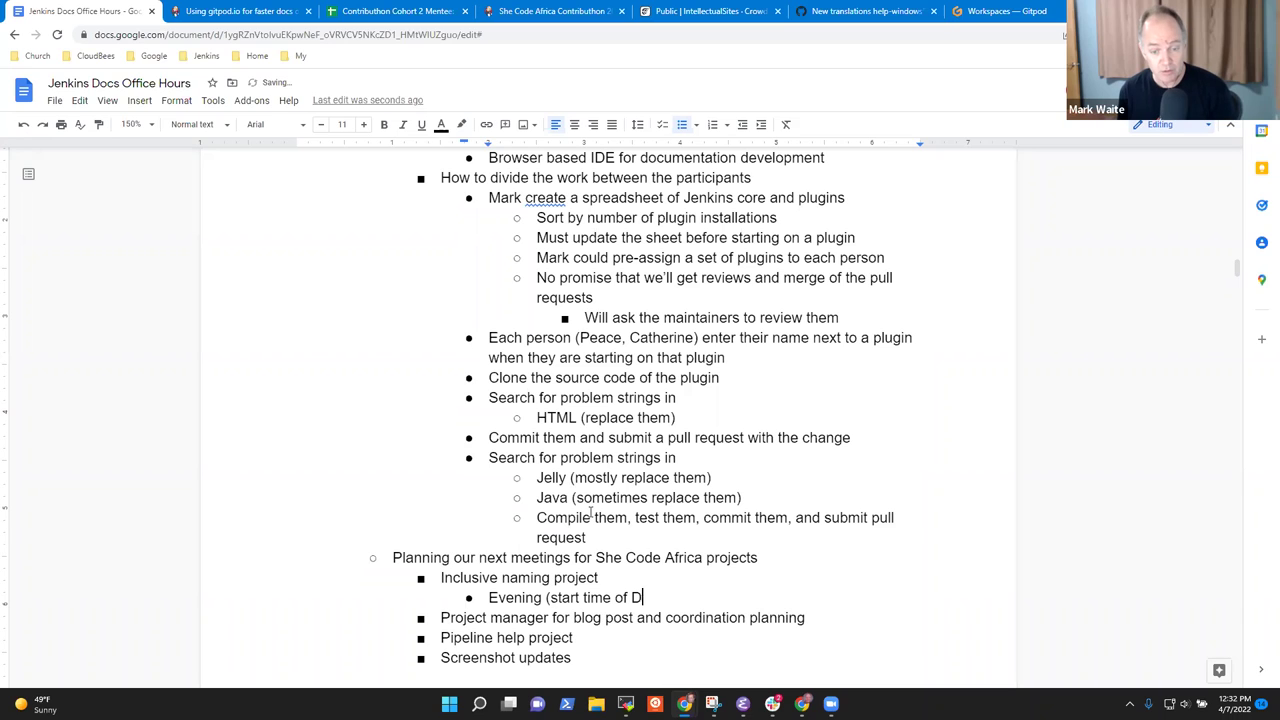
pyautogui.write('ocs office hours')
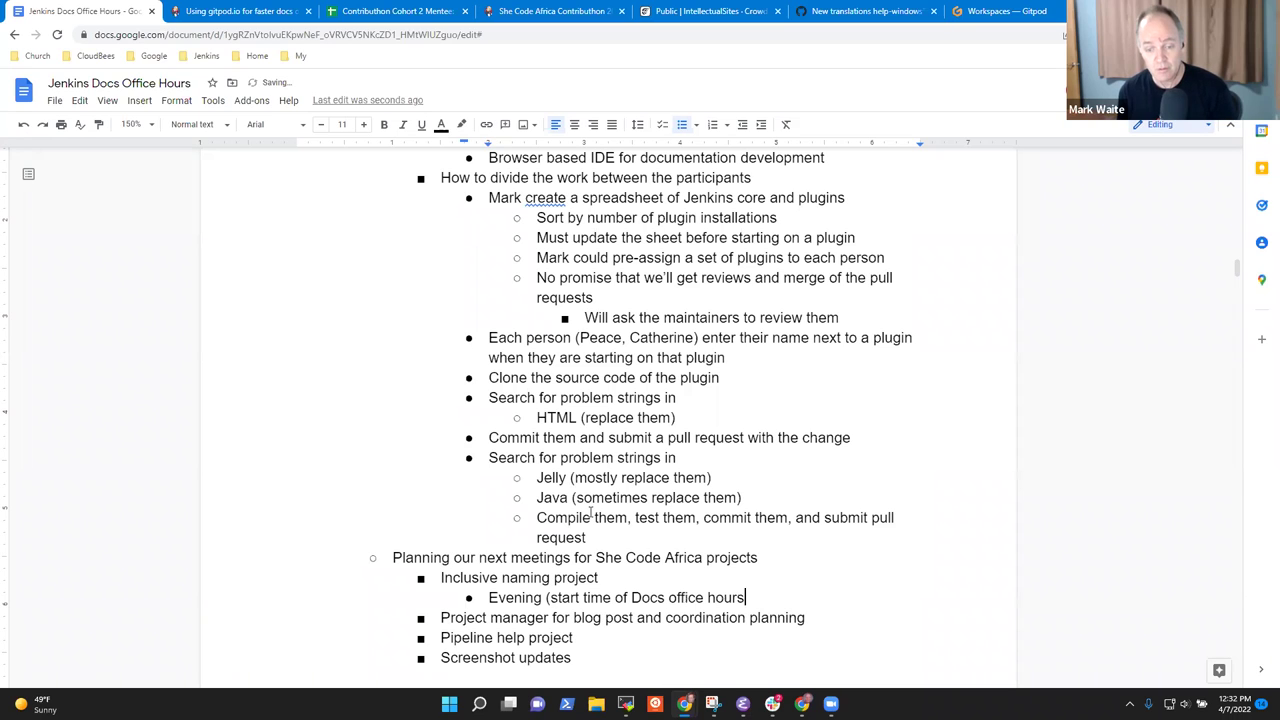
pyautogui.write(' is OK)')
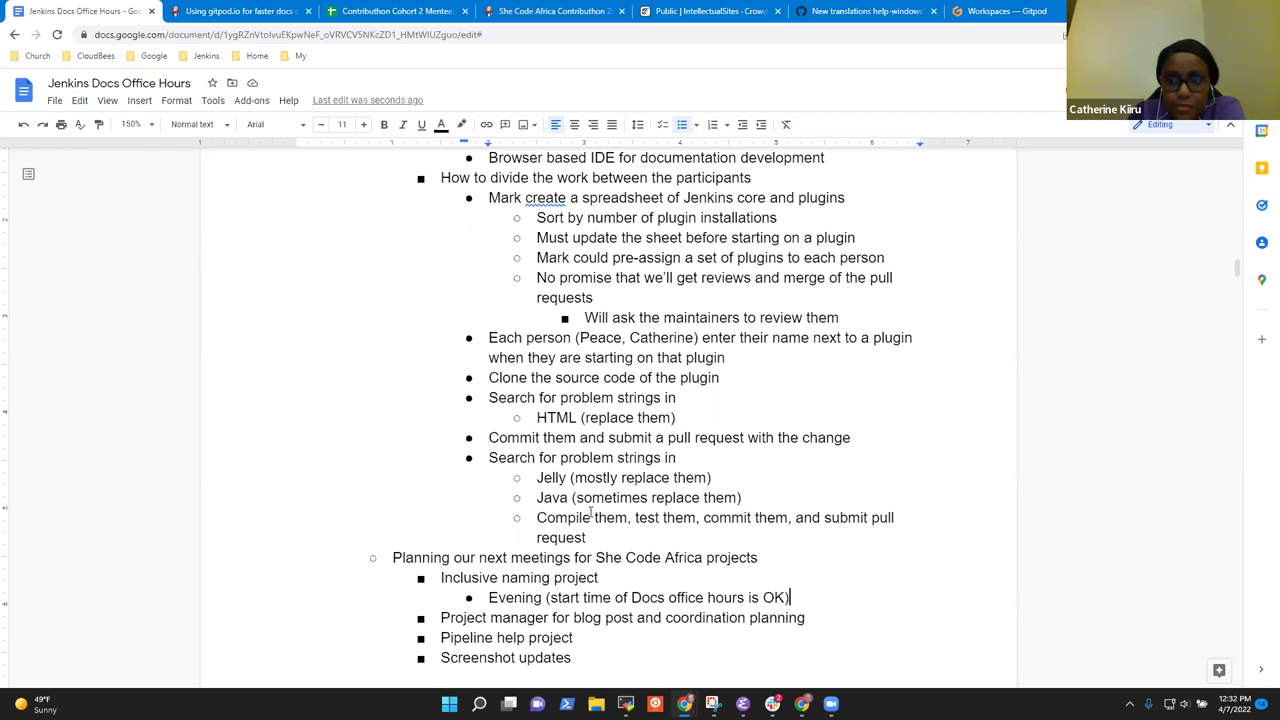
pyautogui.press('Return')
pyautogui.write('Monday')
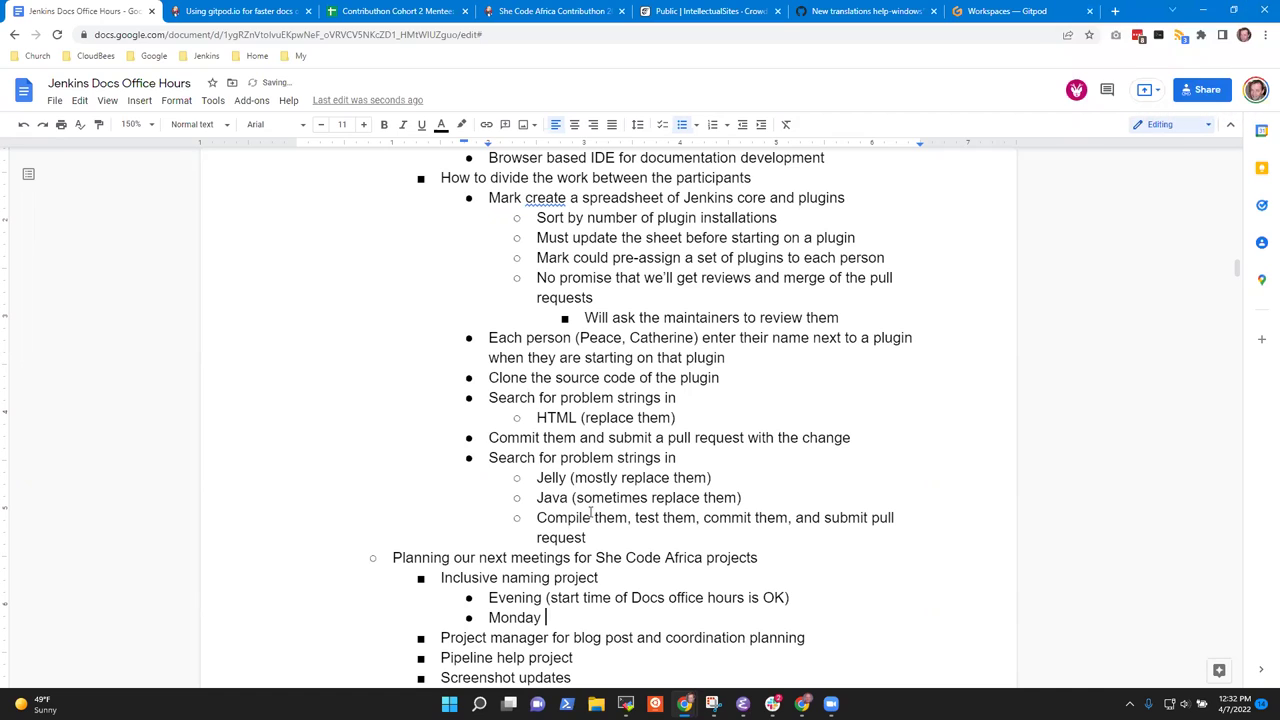
# Complete the Monday bullet to read 'meet at this time for the Inclusive Naming project'.
pyautogui.write('meet at this time for the Inc')
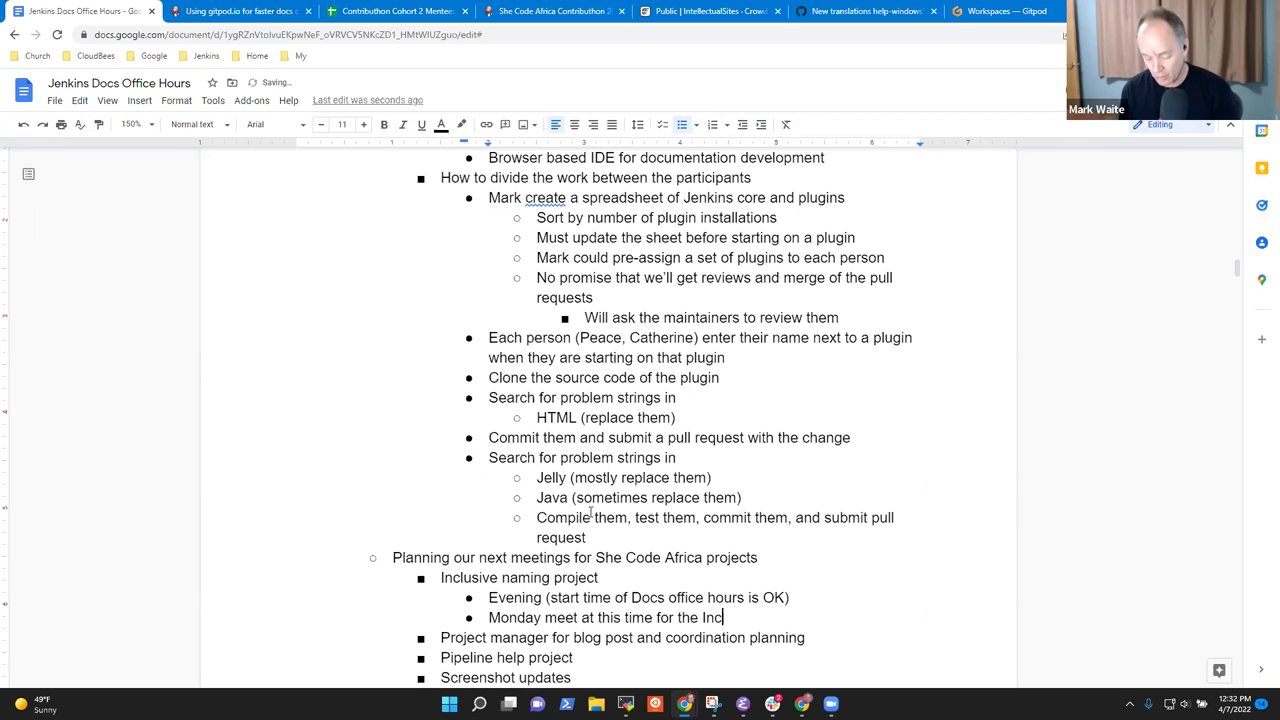
pyautogui.write('lusi')
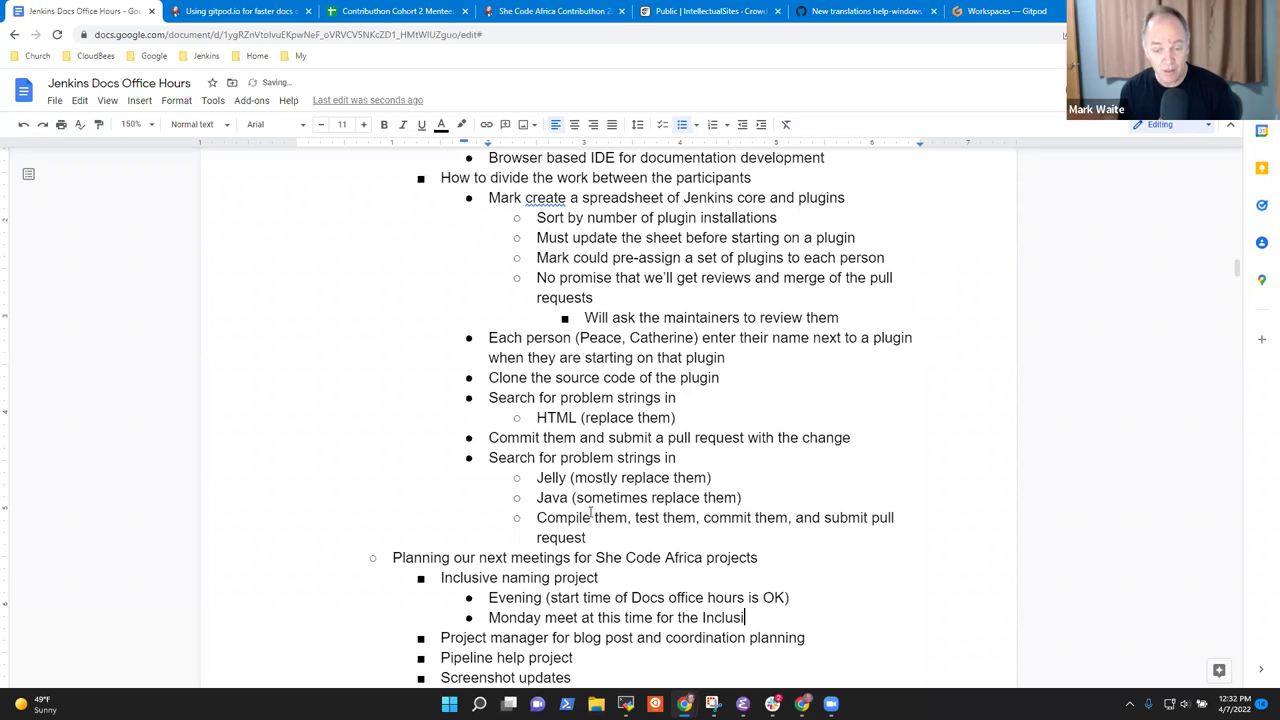
pyautogui.write('ve Nam')
pyautogui.press('BackSpace')
pyautogui.write('aming')
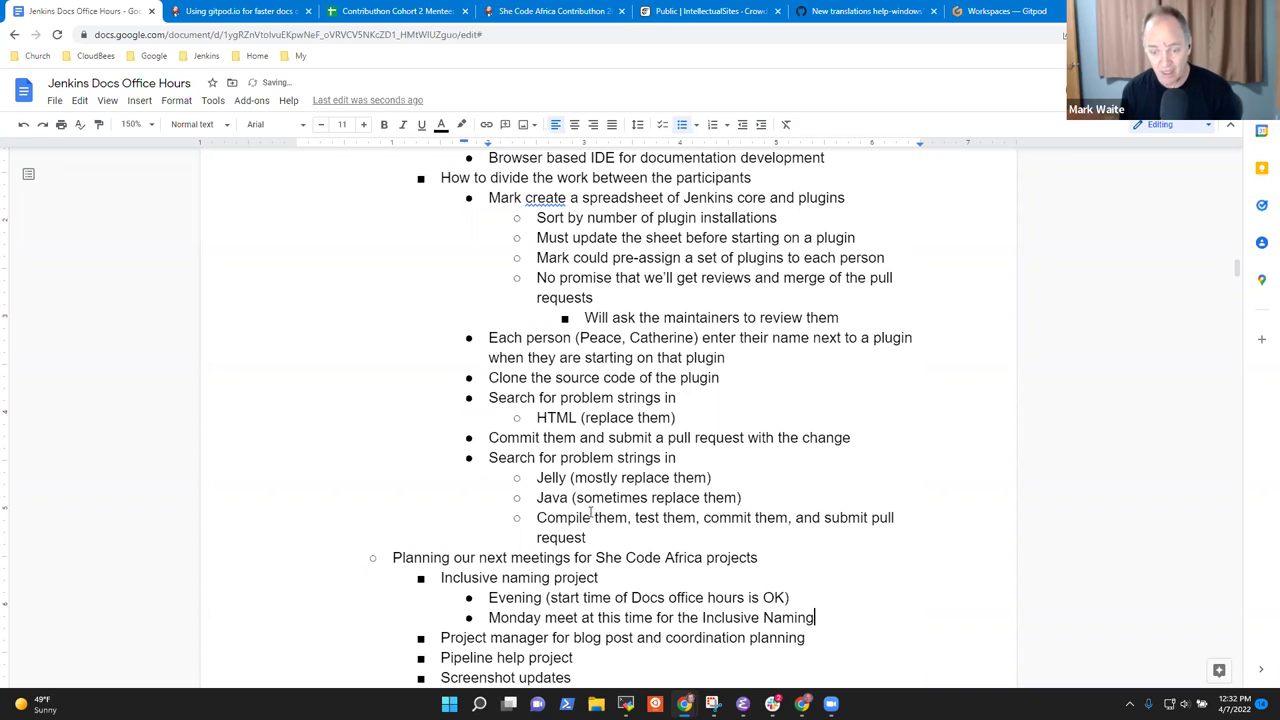
pyautogui.write(' project')
pyautogui.press('Return')
# Add sub-points for a participant to schedule the calendar item and invite both to the meeting (OK).
pyautogui.press('Tab')
pyautogui.write('Mark to schedule the calendar ti')
pyautogui.press('BackSpace')
pyautogui.press('BackSpace')
pyautogui.write('item')
pyautogui.press('Return')
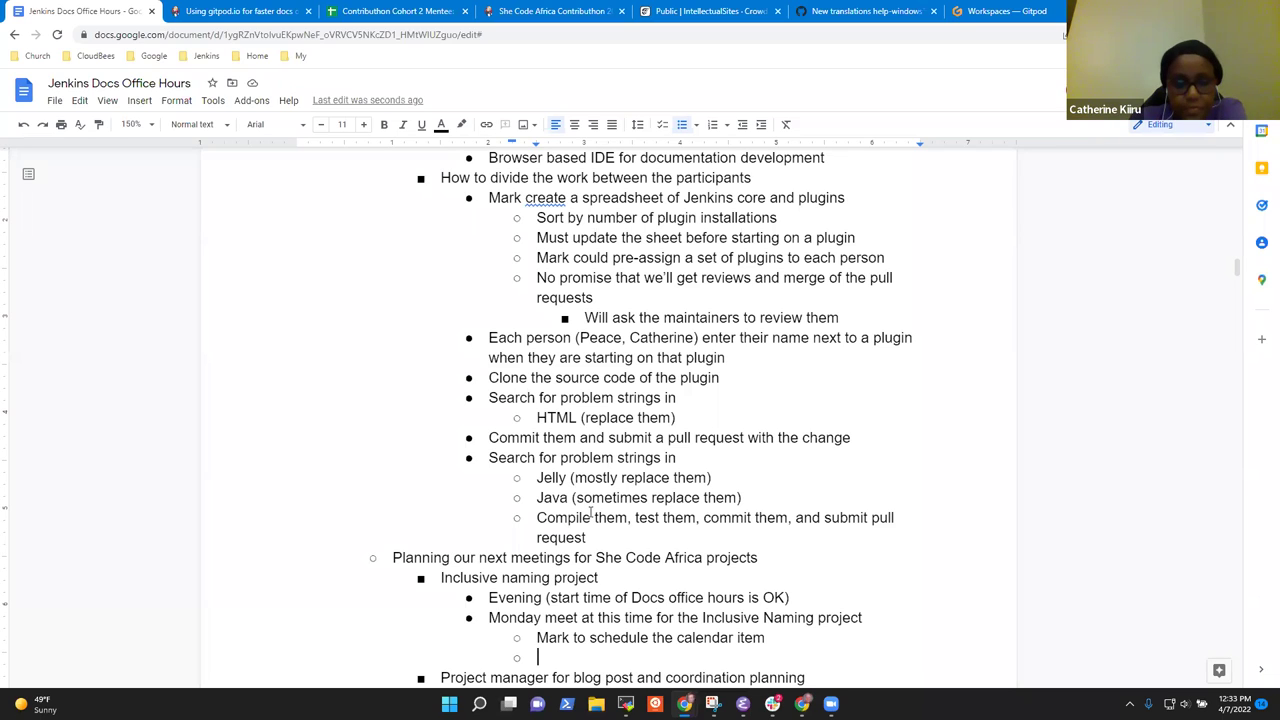
pyautogui.write('M')
pyautogui.press('BackSpace')
pyautogui.press('BackSpace')
pyautogui.write('Mark invite ')
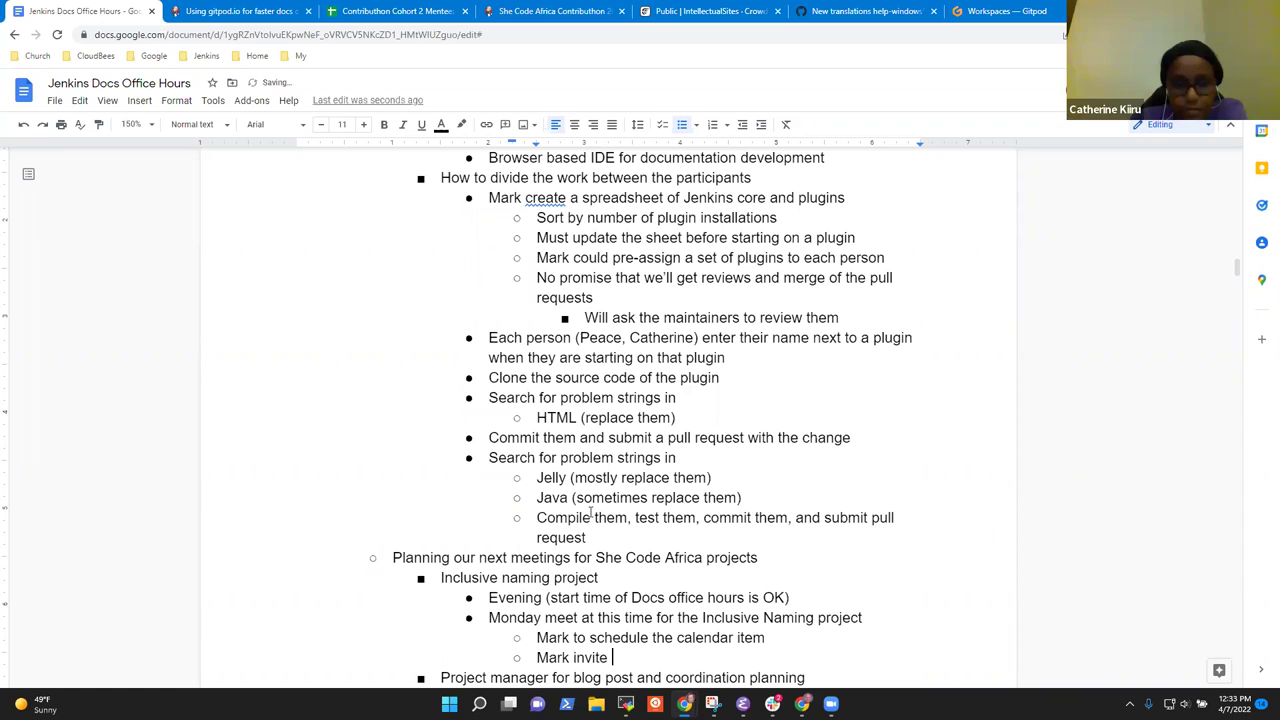
pyautogui.write('both to the meeting (OK')
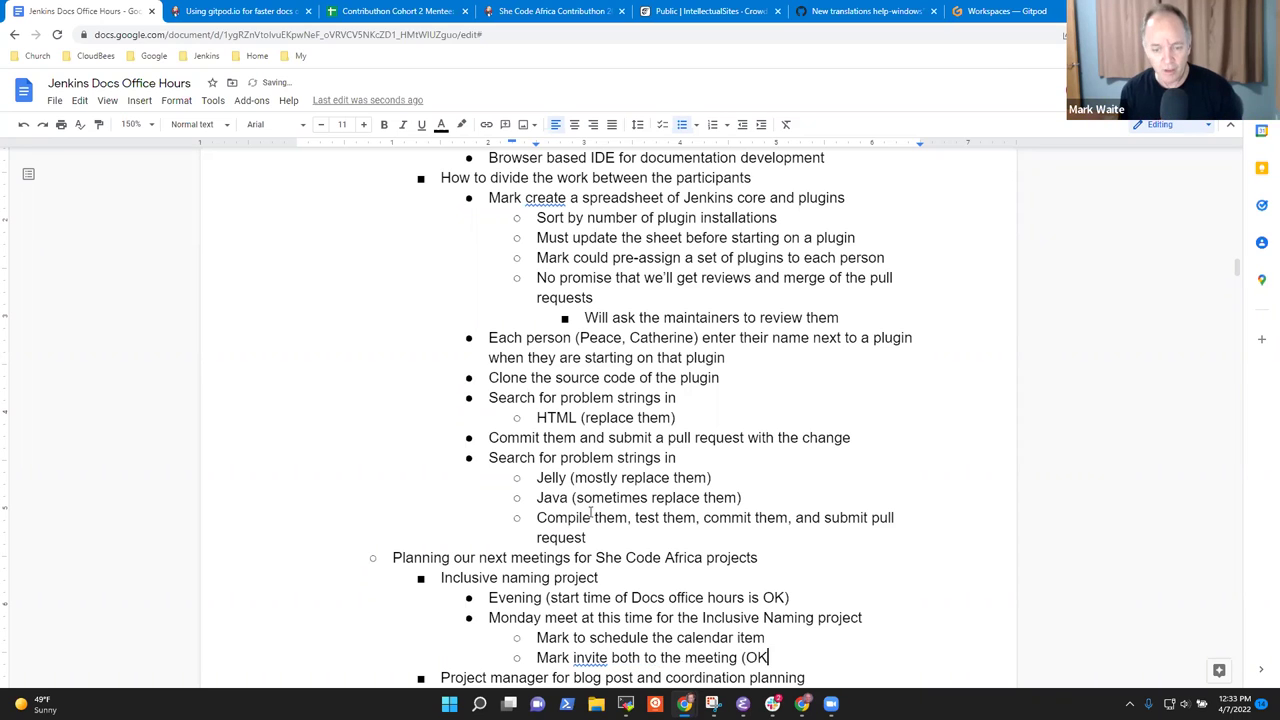
pyautogui.write(')')
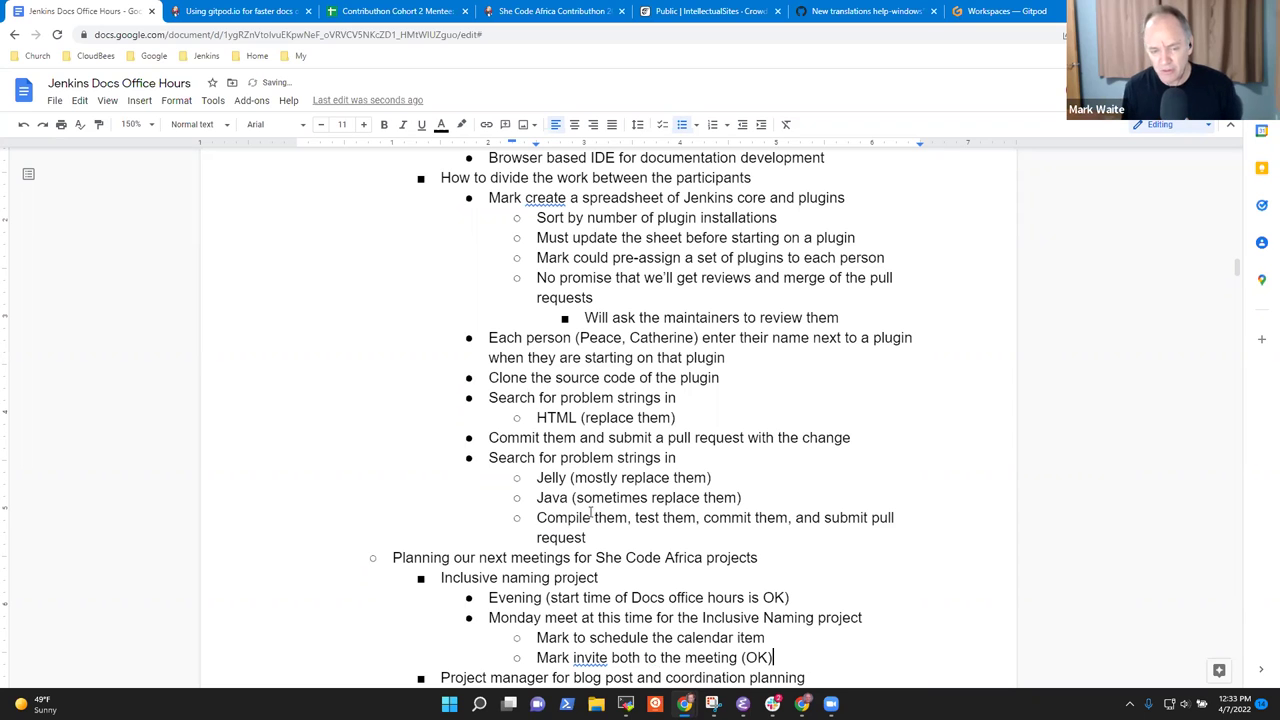
# Move up through the notes to the 2022-04-07 (Europe) attendee list, then back down past the She Code Africa plans.
pyautogui.press('Up')
pyautogui.press('Up')
pyautogui.press('Up')
pyautogui.press('Up')
pyautogui.press('Up')
pyautogui.press('Up')
pyautogui.press('Up')
pyautogui.press('Up')
pyautogui.press('Up')
pyautogui.press('Up')
pyautogui.press('Up')
pyautogui.press('Up')
pyautogui.press('Up')
pyautogui.press('Up')
pyautogui.press('Up')
pyautogui.press('Up')
pyautogui.press('Up')
pyautogui.press('Up')
pyautogui.press('Up')
pyautogui.press('Up')
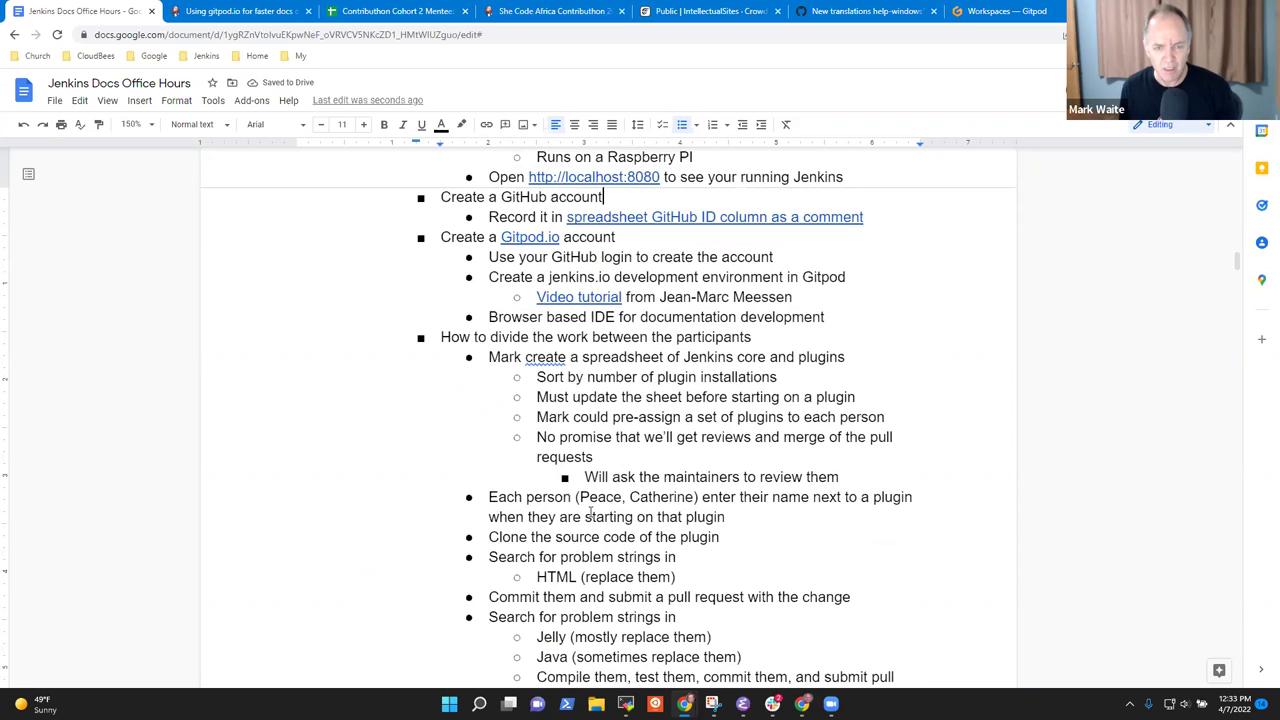
pyautogui.press('Up')
pyautogui.press('Up')
pyautogui.press('Up')
pyautogui.press('Up')
pyautogui.press('Up')
pyautogui.press('pageup')
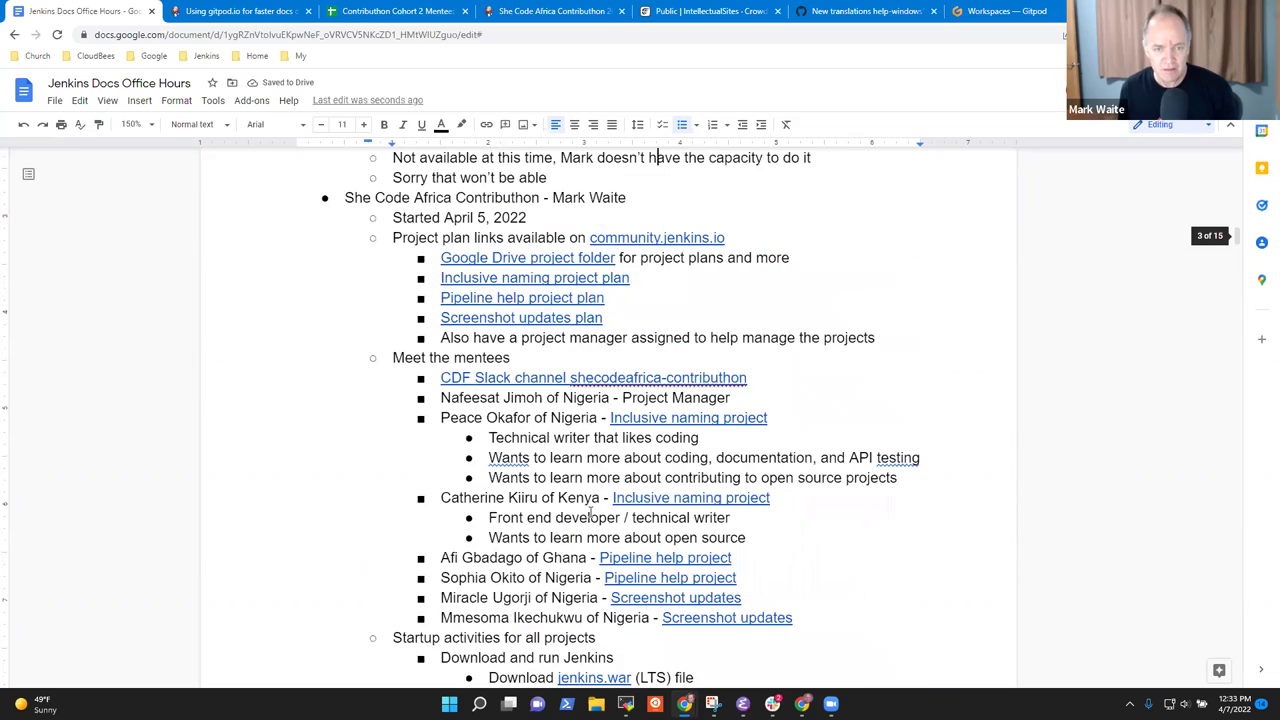
pyautogui.press('pageup')
pyautogui.press('pageup')
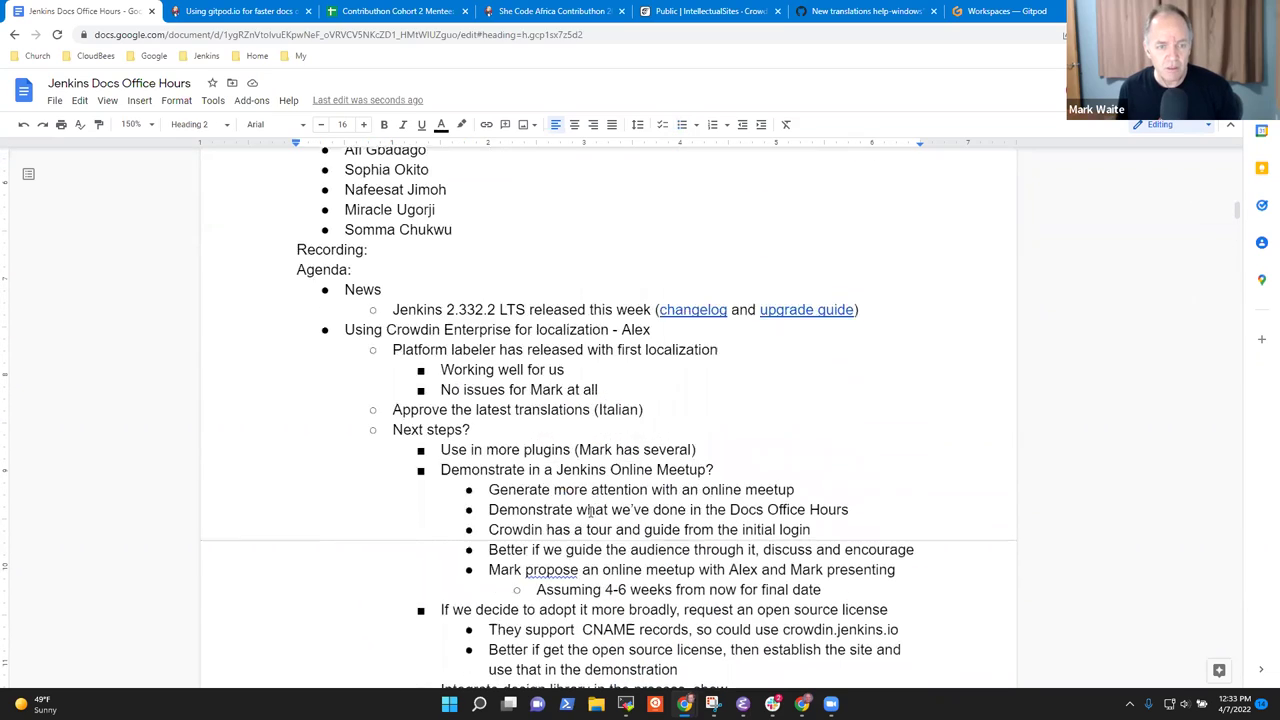
pyautogui.press('pageup')
pyautogui.press('Down')
pyautogui.press('Down')
pyautogui.press('Down')
pyautogui.press('Down')
pyautogui.press('Down')
pyautogui.press('Down')
pyautogui.press('Down')
pyautogui.press('Down')
pyautogui.press('Down')
pyautogui.press('Down')
pyautogui.press('Down')
pyautogui.press('Down')
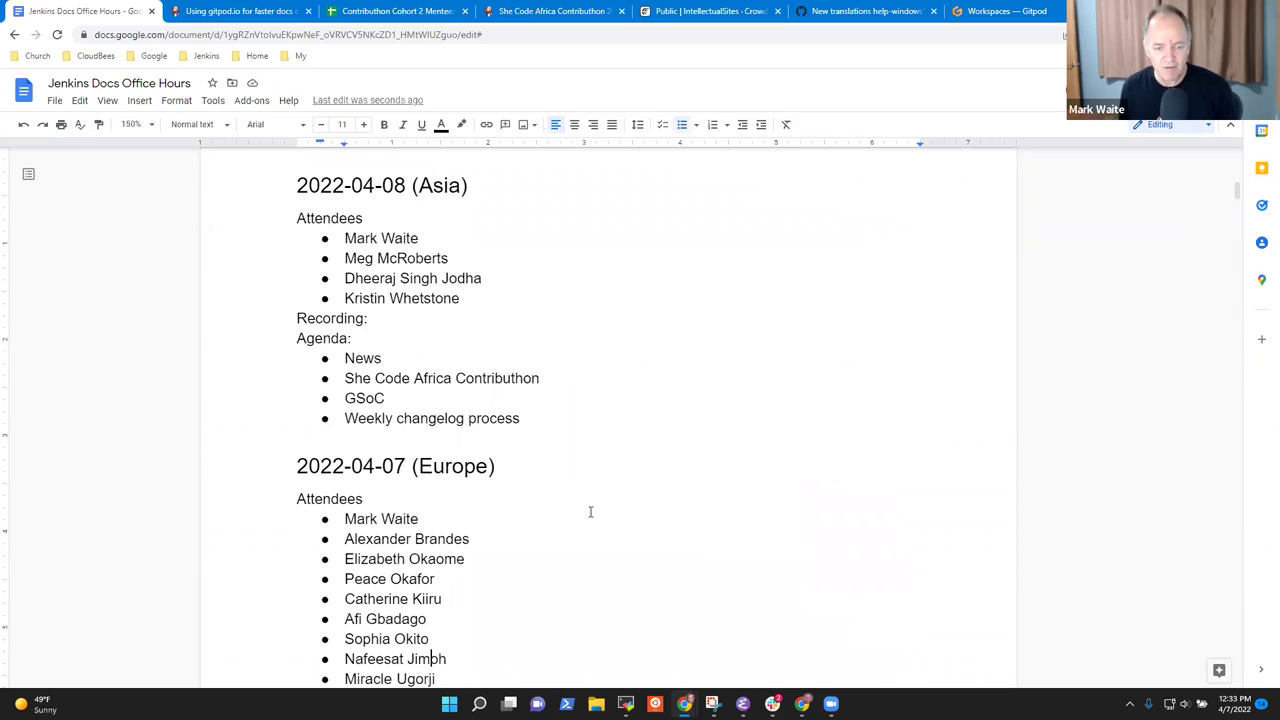
pyautogui.press('Down')
pyautogui.press('Down')
pyautogui.press('Down')
pyautogui.press('Down')
pyautogui.press('Down')
pyautogui.press('Down')
pyautogui.press('Down')
pyautogui.press('Down')
pyautogui.press('Down')
pyautogui.press('Home')
pyautogui.hotkey('shift', 'End')
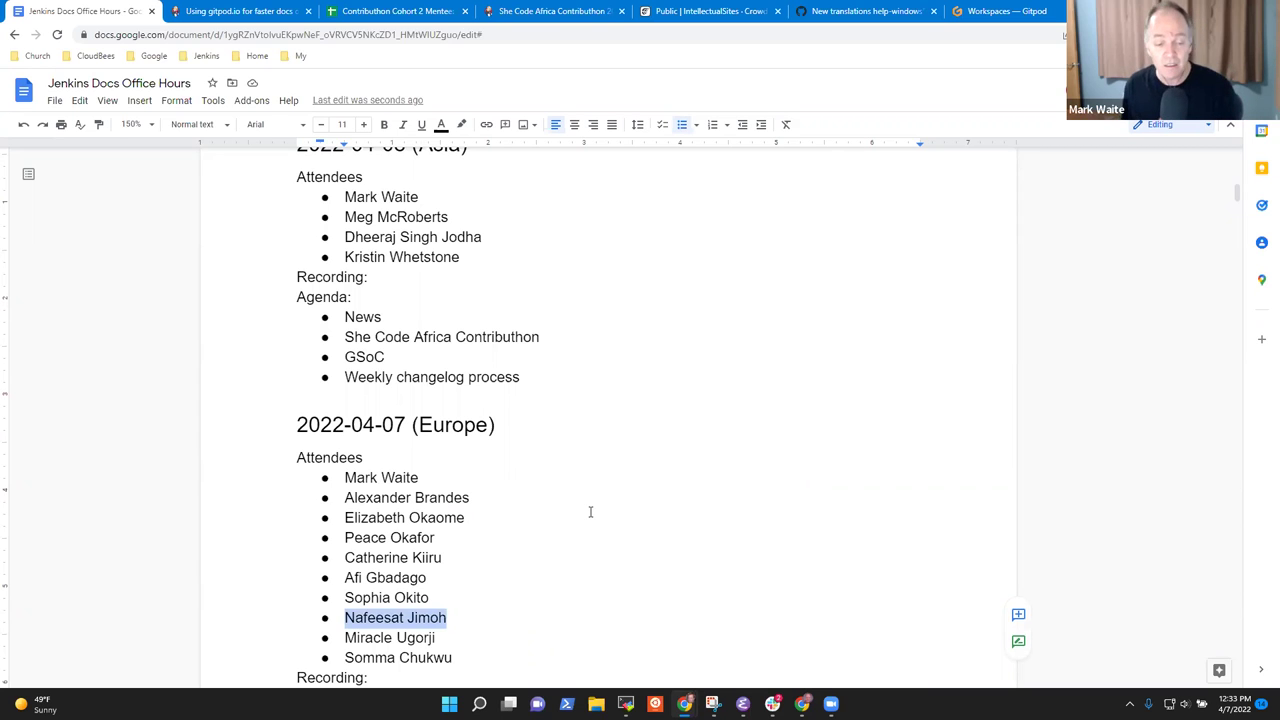
pyautogui.press('pagedown')
pyautogui.press('pagedown')
pyautogui.press('pagedown')
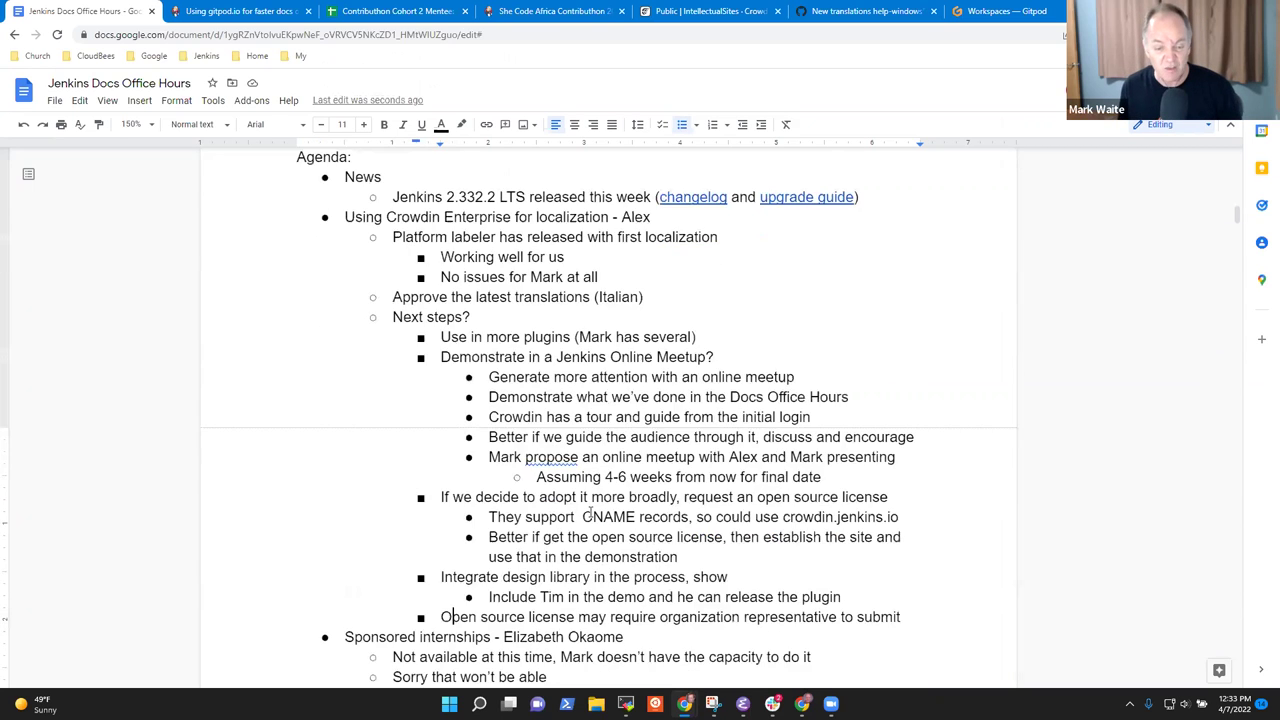
pyautogui.press('Down')
pyautogui.press('Down')
pyautogui.press('Down')
pyautogui.press('Down')
pyautogui.press('Down')
pyautogui.press('Down')
pyautogui.press('Down')
pyautogui.press('Down')
pyautogui.press('Down')
pyautogui.press('Down')
pyautogui.press('Down')
pyautogui.press('Down')
pyautogui.press('Down')
pyautogui.press('Down')
pyautogui.press('Down')
pyautogui.press('Down')
pyautogui.press('Down')
pyautogui.press('Down')
pyautogui.press('Down')
pyautogui.press('Down')
pyautogui.press('Down')
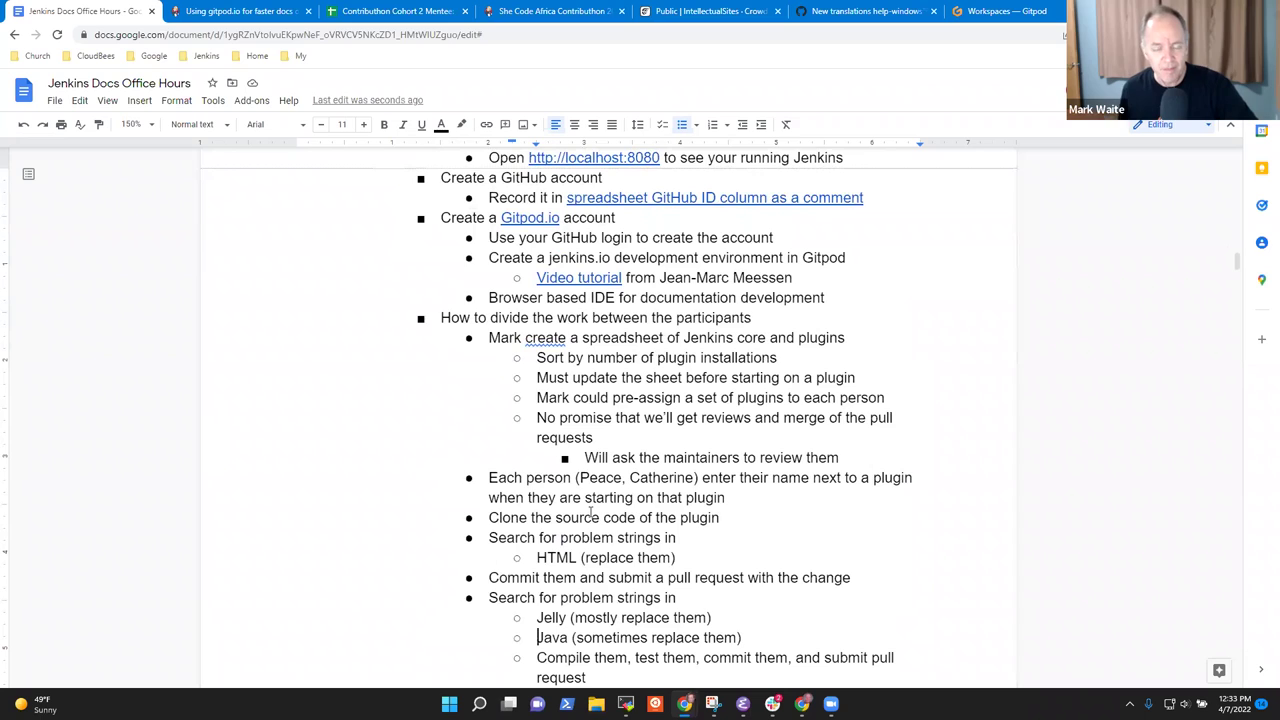
pyautogui.press('Down')
pyautogui.press('Down')
pyautogui.press('Down')
pyautogui.press('Down')
pyautogui.press('Down')
pyautogui.press('Down')
pyautogui.press('Down')
pyautogui.press('Down')
pyautogui.press('Down')
pyautogui.press('Down')
pyautogui.press('Down')
pyautogui.press('Down')
# Add a sub-point inviting another participant to the meeting as well, correcting the name's spelling.
pyautogui.press('Up')
pyautogui.press('Up')
pyautogui.press('Up')
pyautogui.press('Up')
pyautogui.press('Up')
pyautogui.press('End')
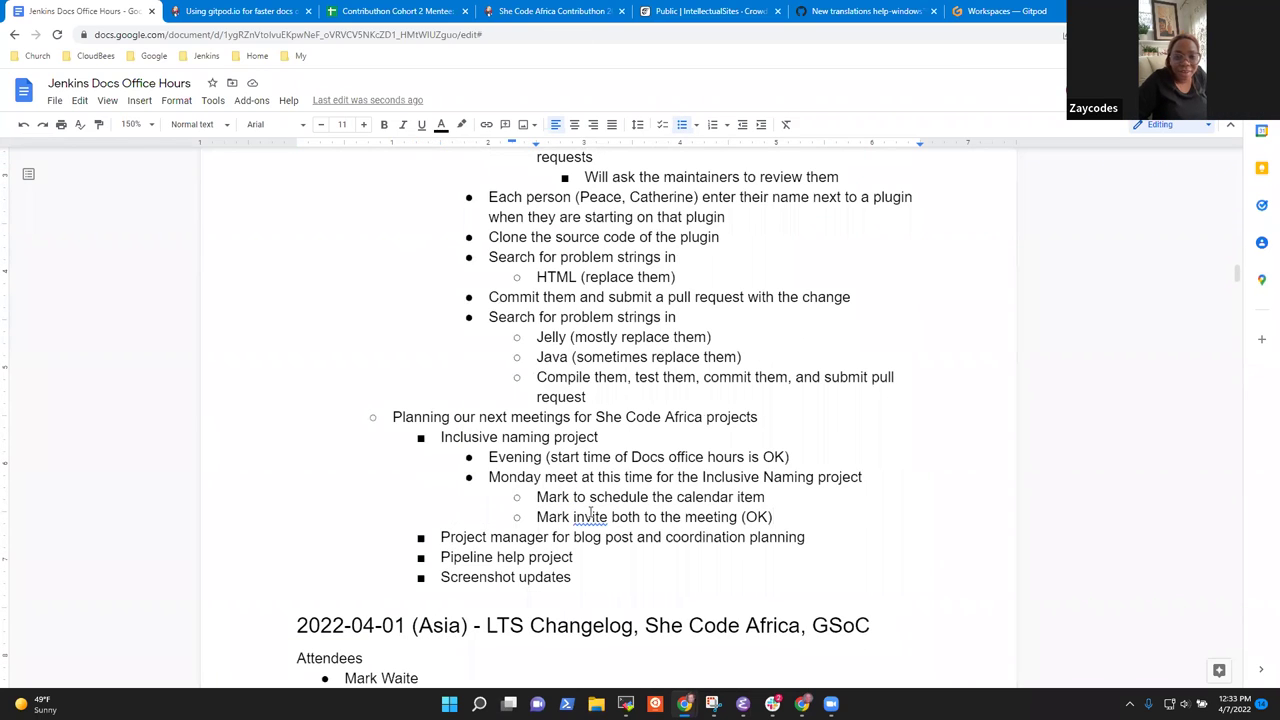
pyautogui.press('Return')
pyautogui.write('Invite ')
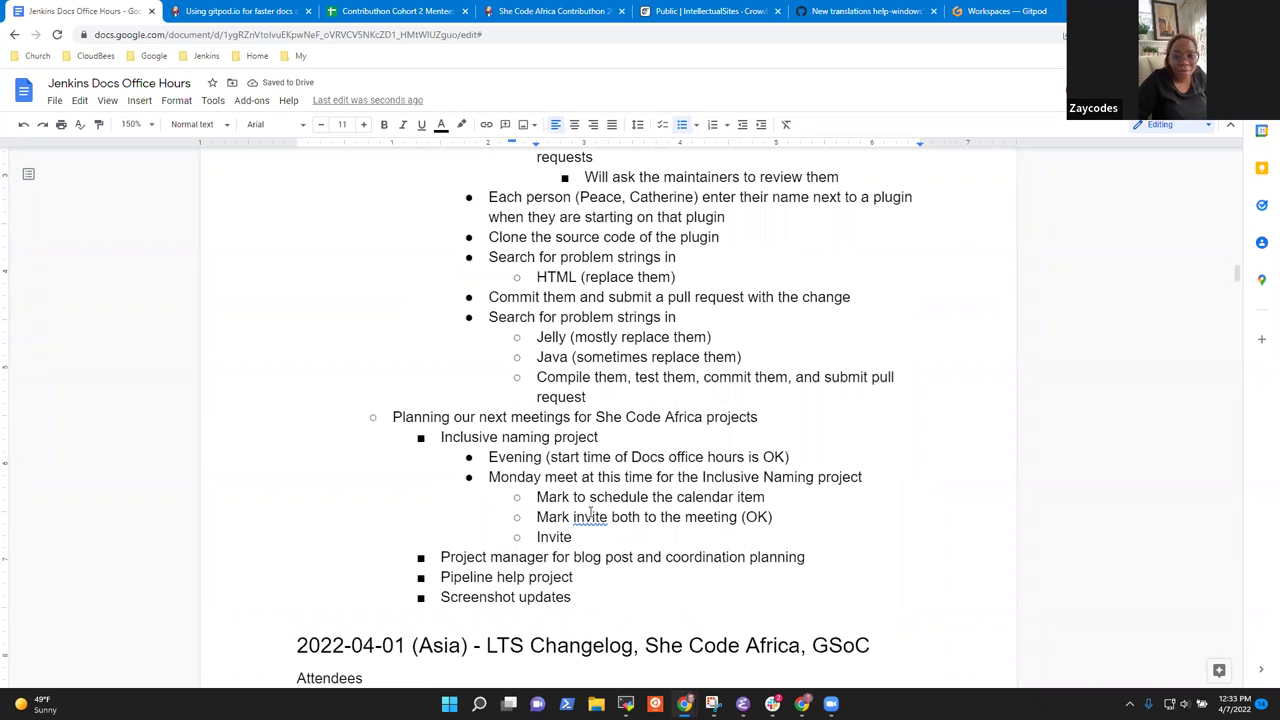
pyautogui.write('Naffee')
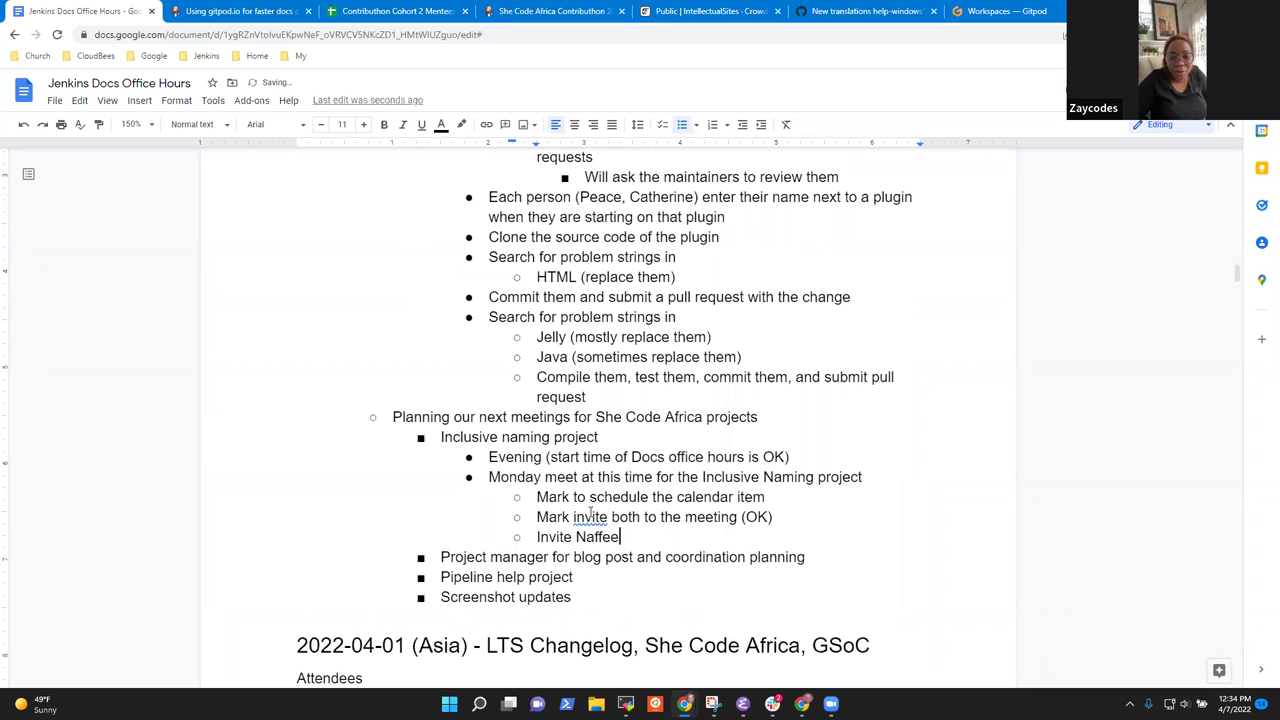
pyautogui.write('sa')
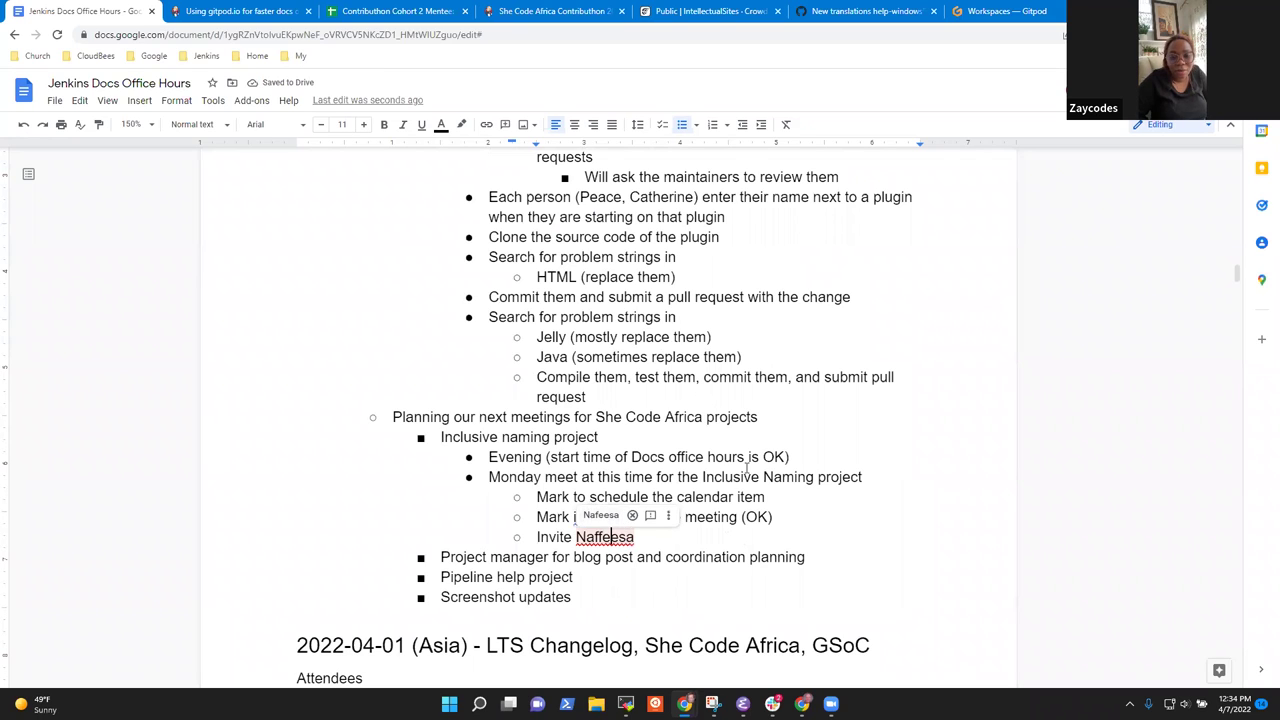
pyautogui.click(667, 516)
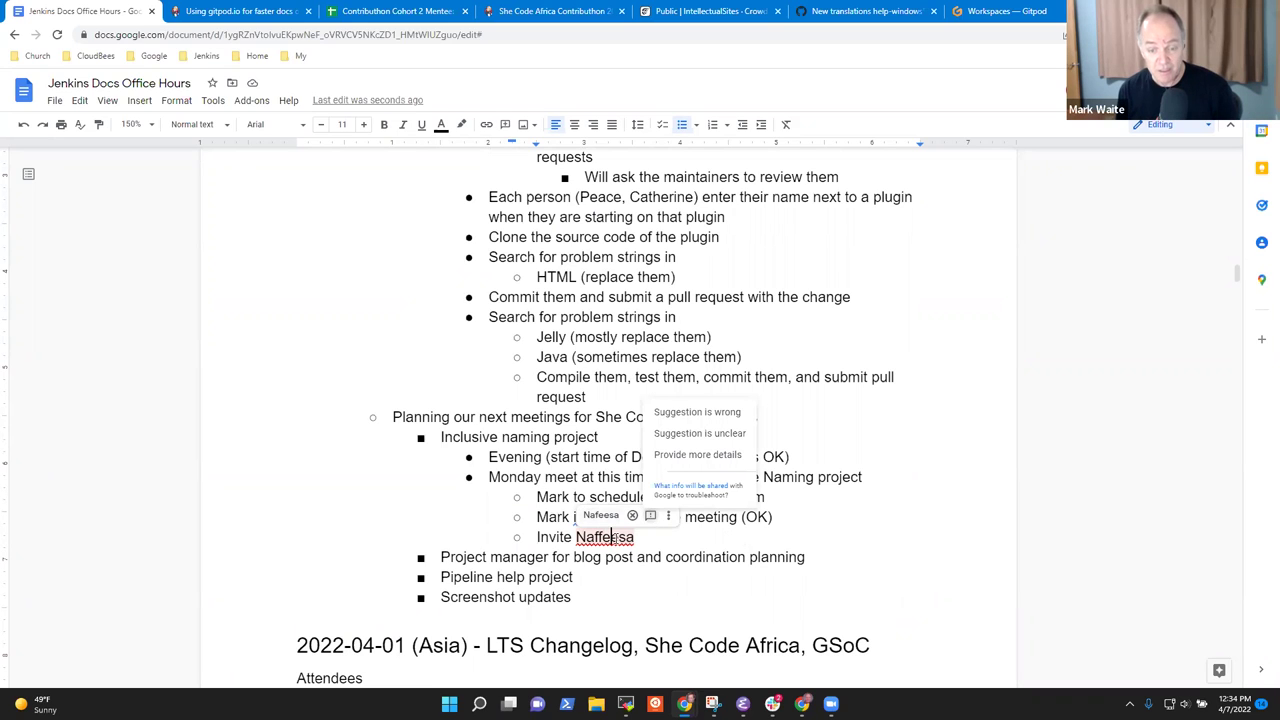
pyautogui.click(620, 538)
pyautogui.doubleClick(620, 537)
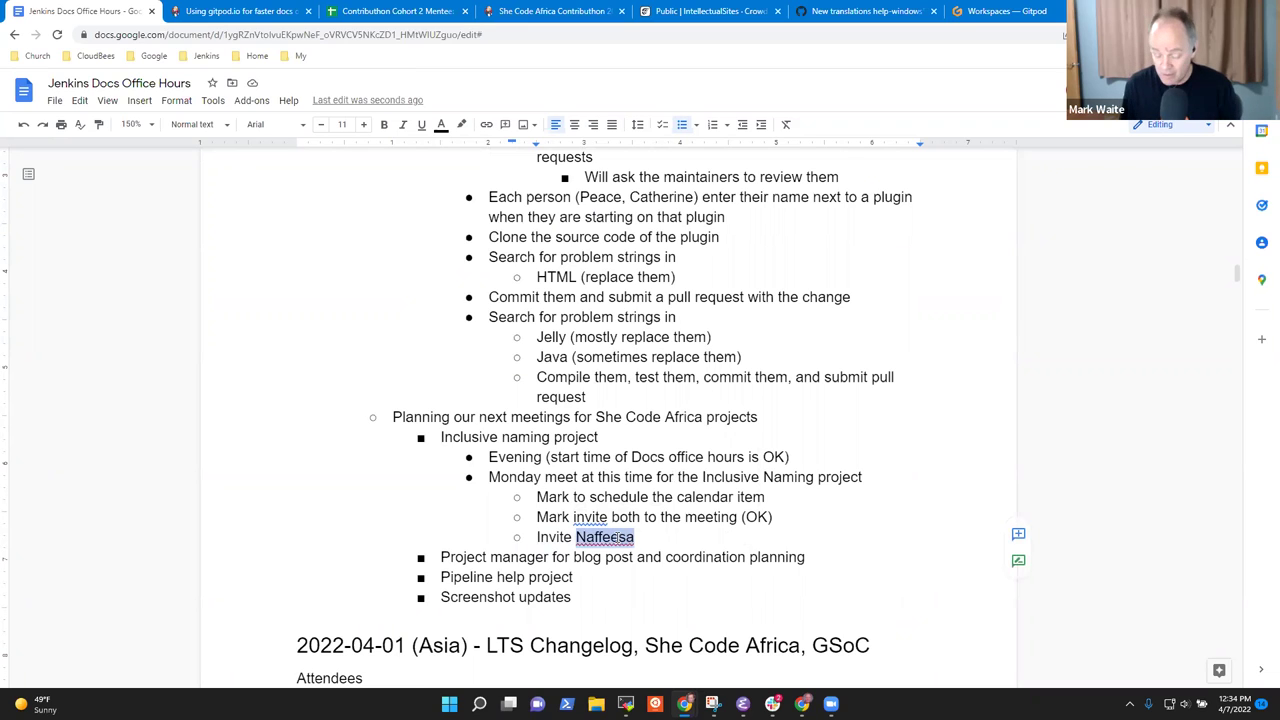
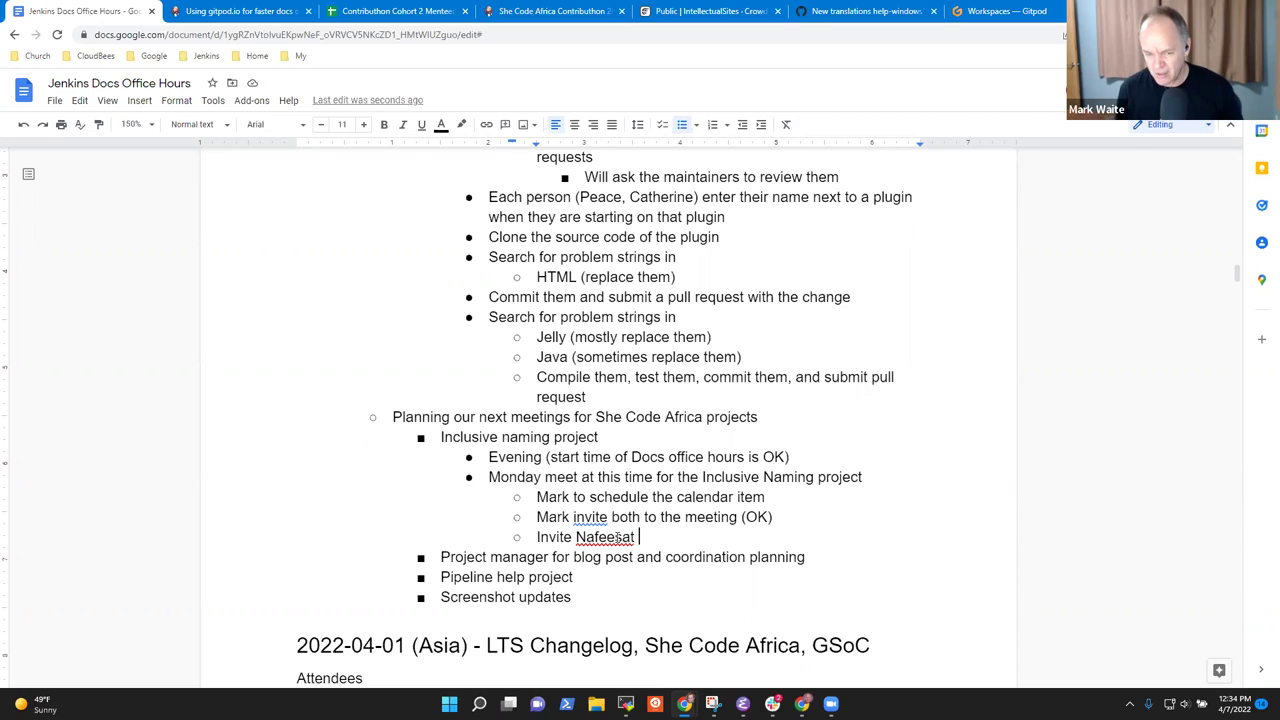
pyautogui.write('to the meeti')
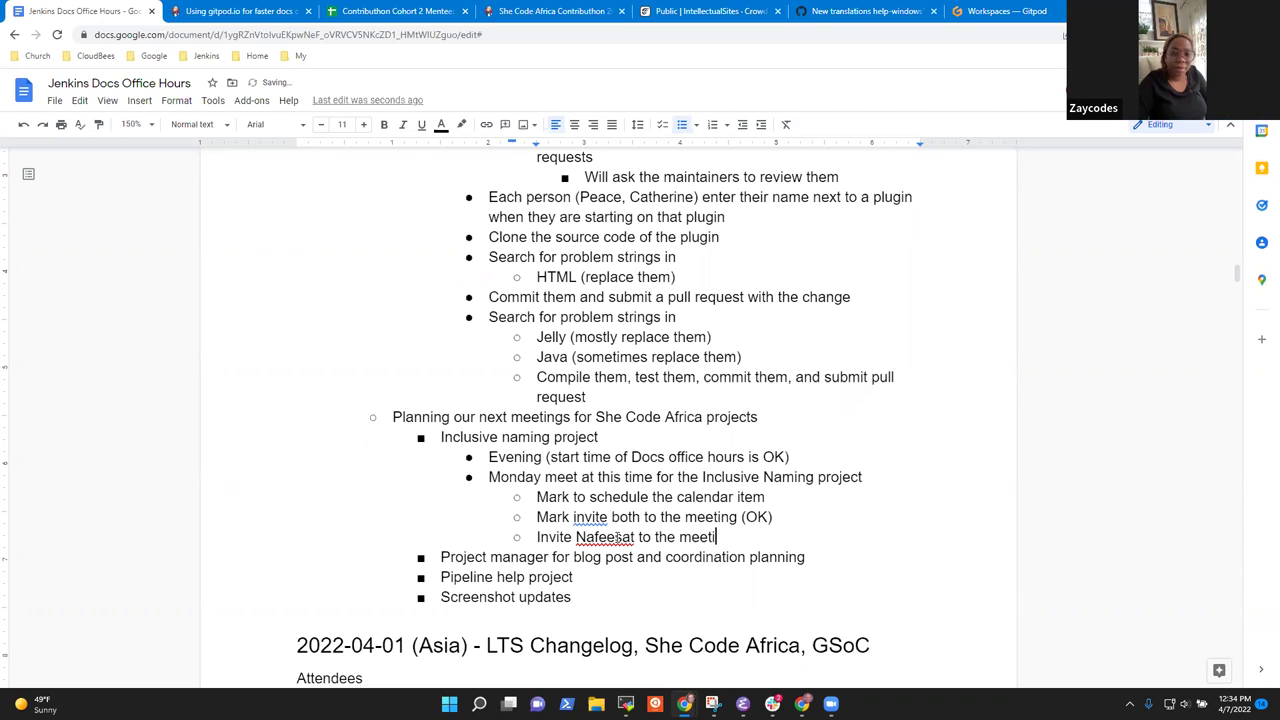
pyautogui.write('ng as well')
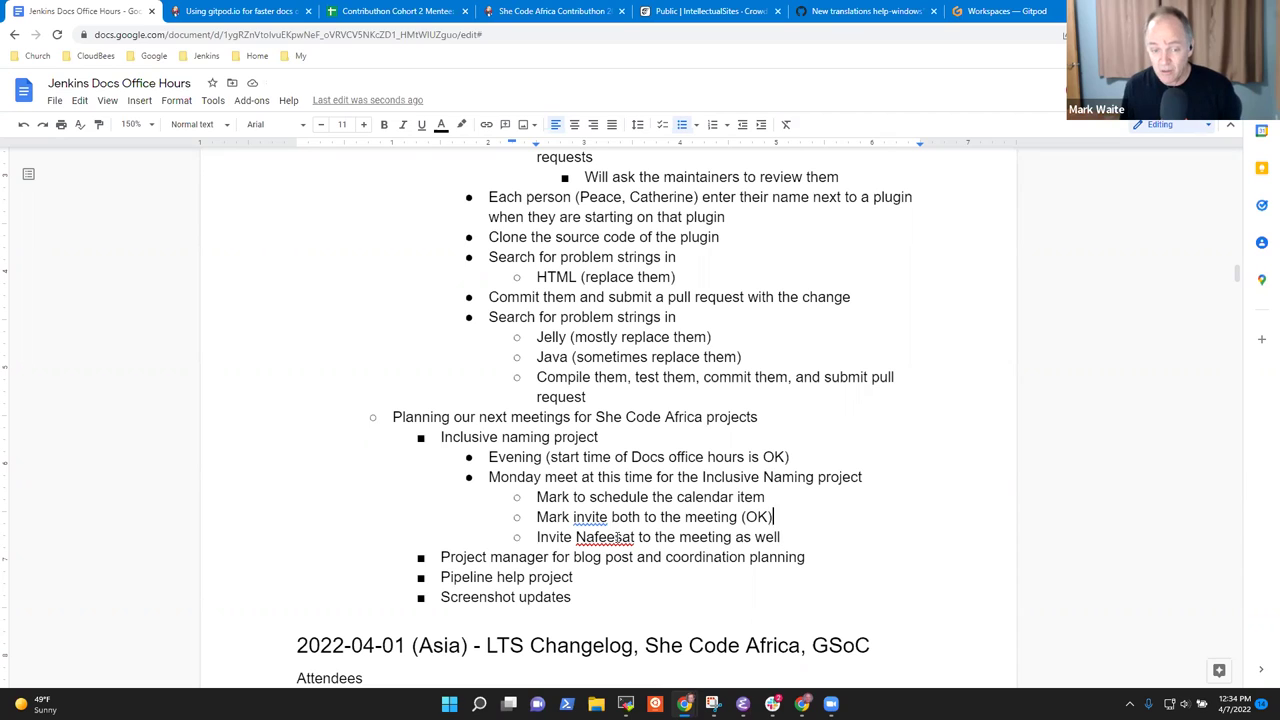
# Select the Inclusive naming project line, then the Project manager line.
pyautogui.press('Up')
pyautogui.press('Up')
pyautogui.press('Up')
pyautogui.press('Up')
pyautogui.press('Home')
pyautogui.hotkey('shift', 'End')
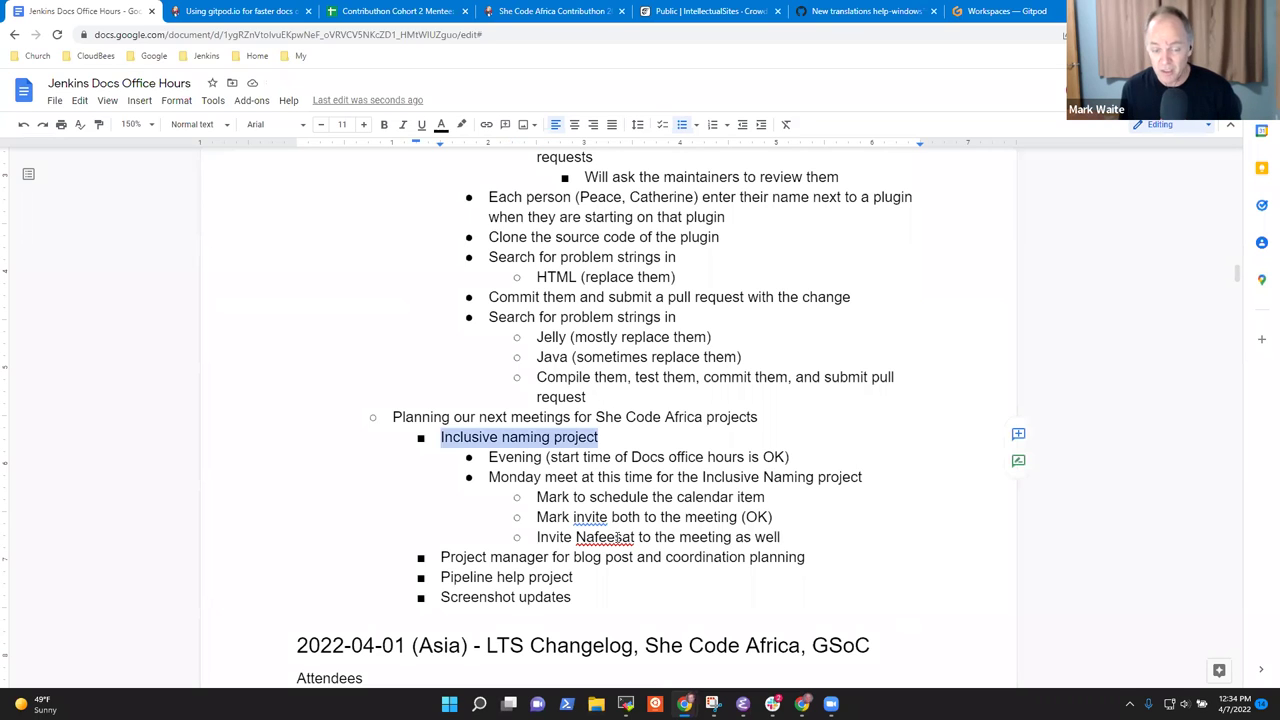
pyautogui.click(617, 537)
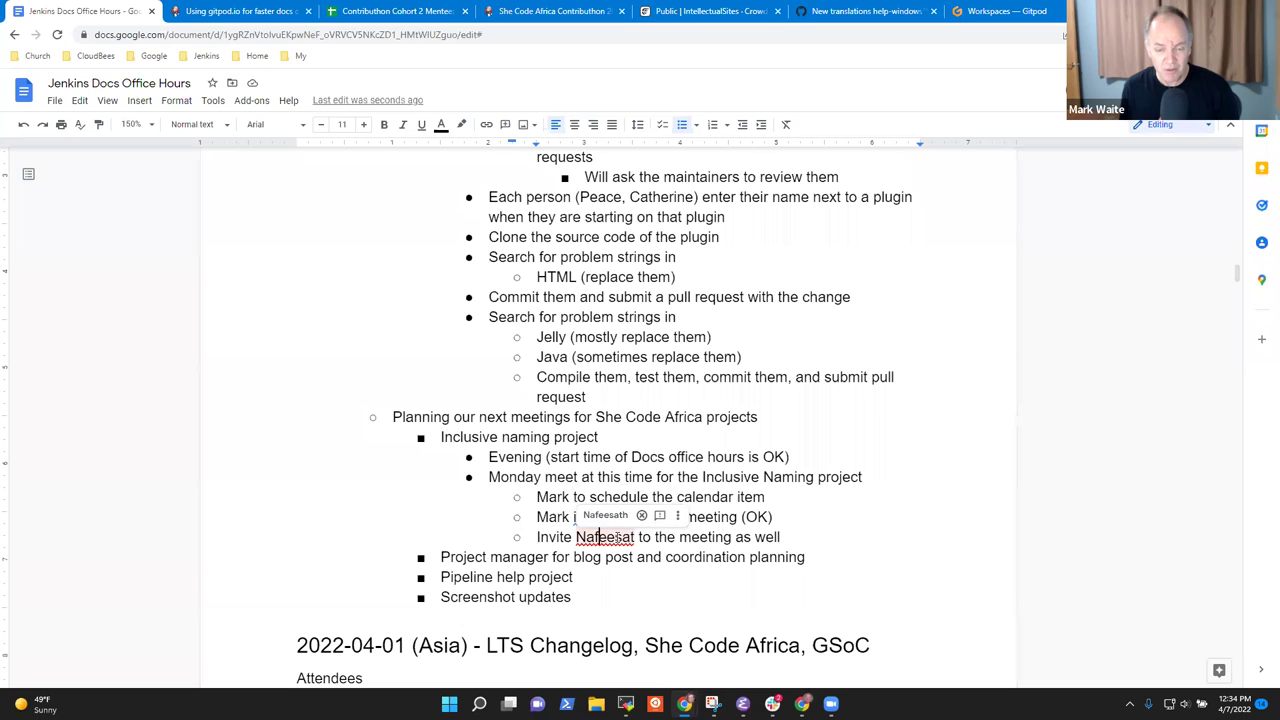
pyautogui.press('Down')
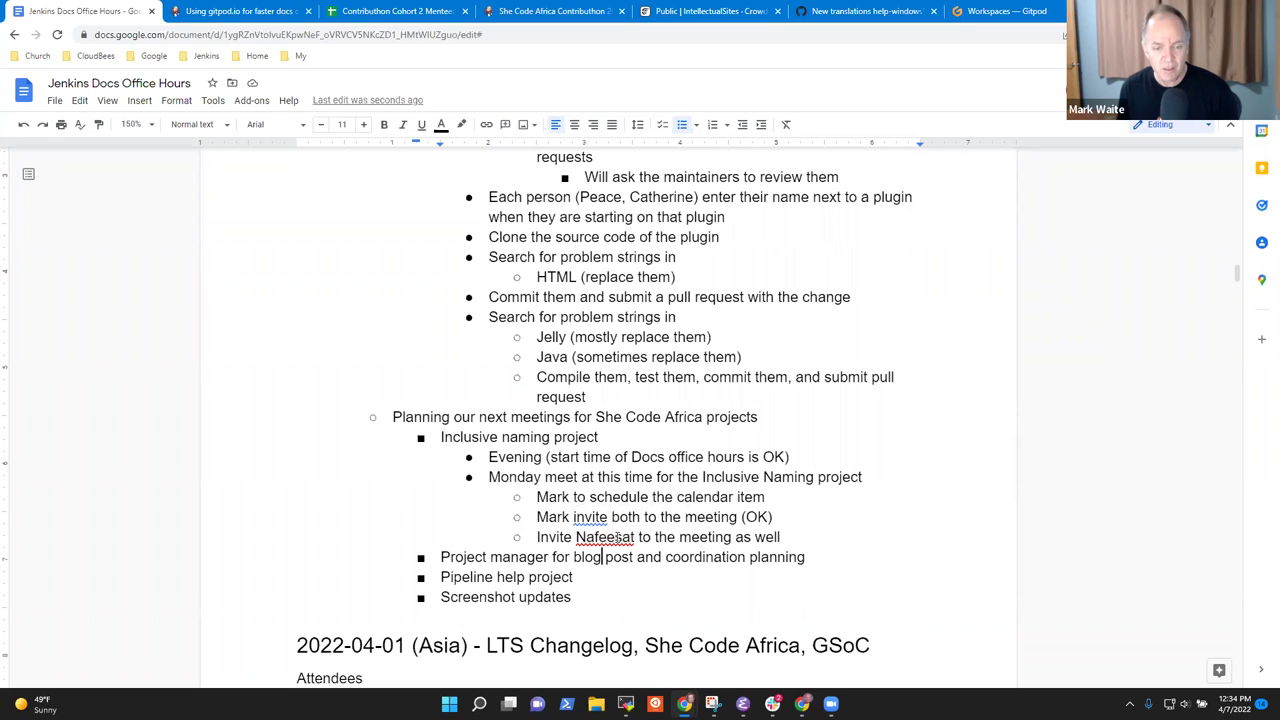
pyautogui.press('Home')
pyautogui.hotkey('shift', 'End')
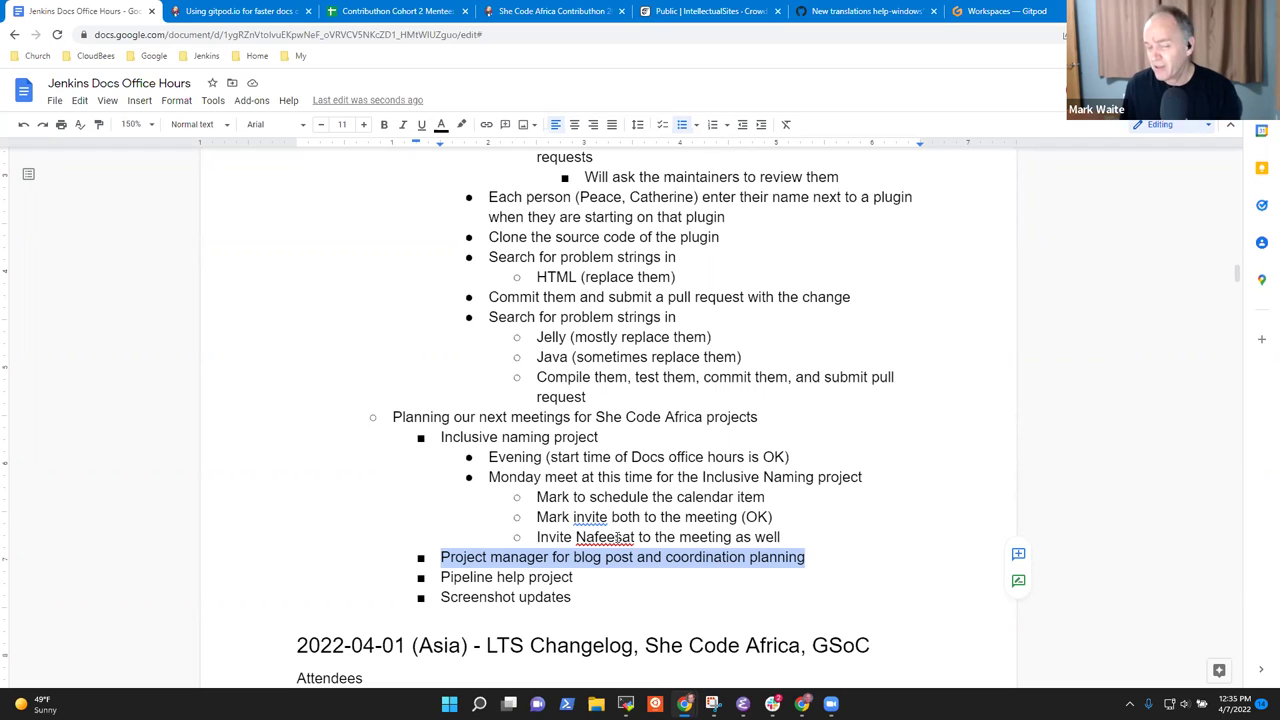
# Show the empty Gitpod Workspaces page, then bring forward the Jenkins Social Media Covers presentation.
pyautogui.click(1018, 12)
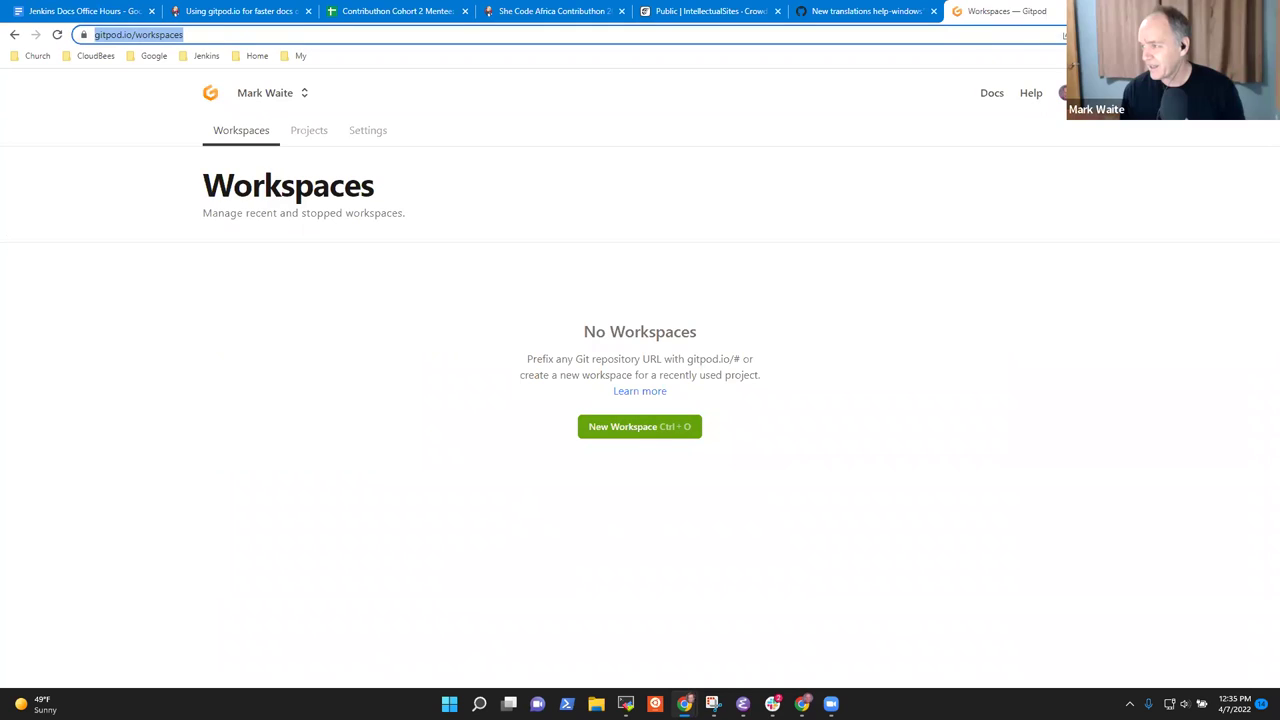
pyautogui.hotkey('alt', 'Tab')
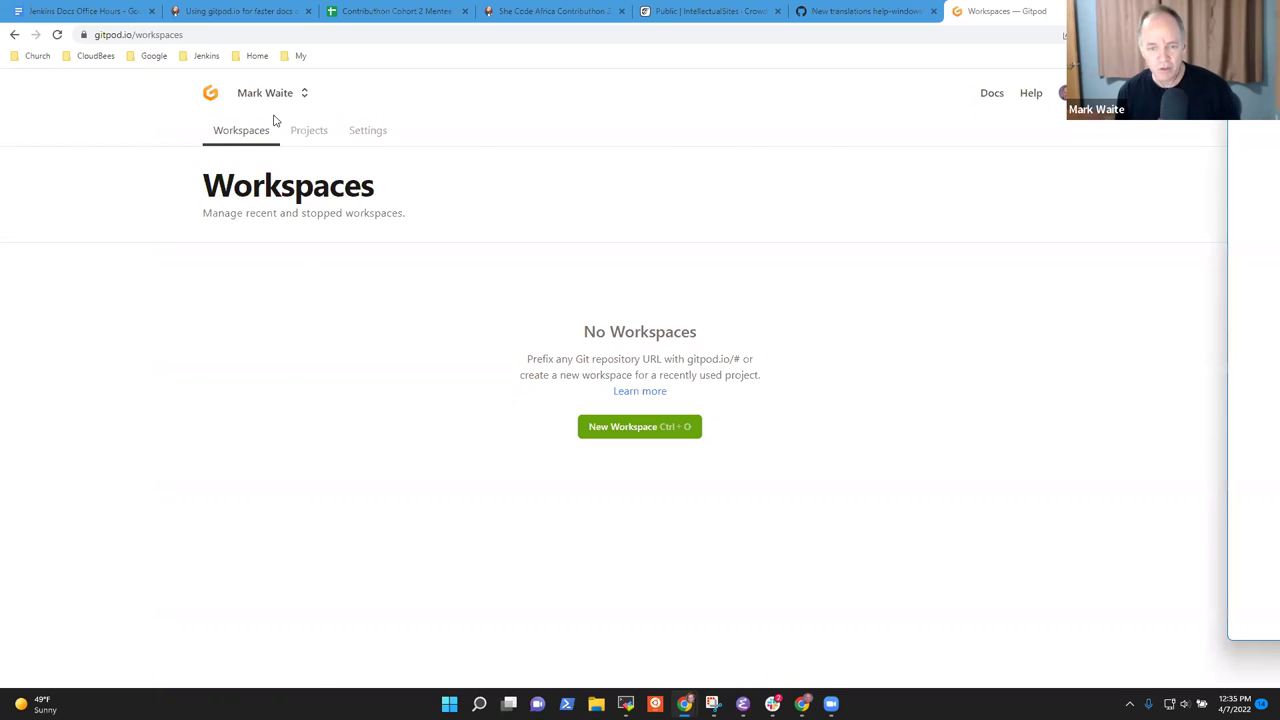
pyautogui.hotkey('alt', 'Tab')
# Maximize the Slides window and inspect a contributor's name box on the Contributhon slide.
pyautogui.doubleClick(420, 120)
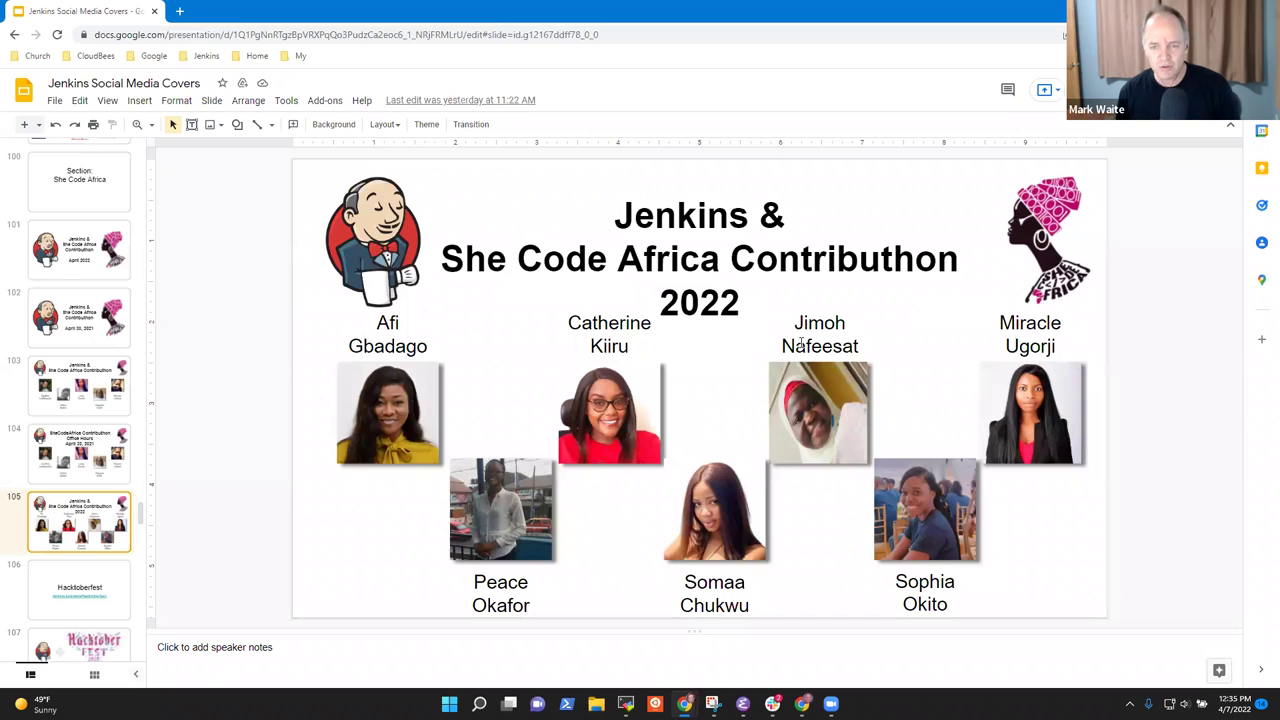
pyautogui.click(788, 344)
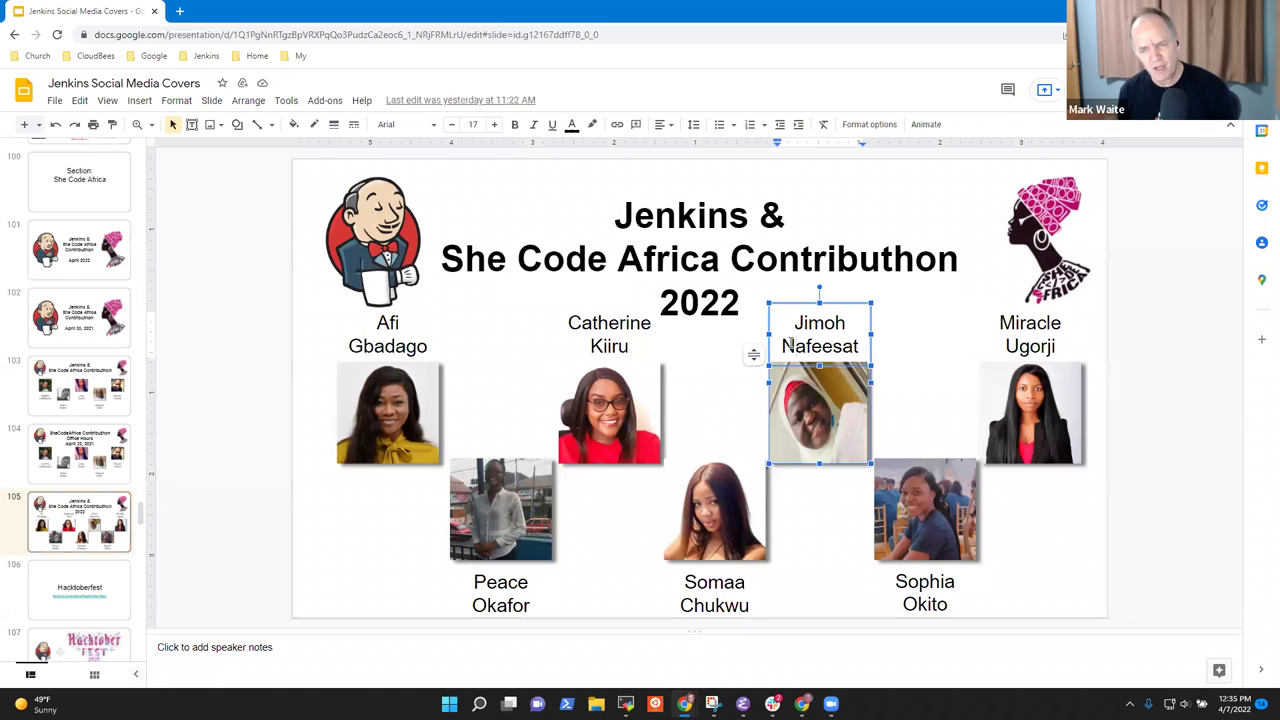
pyautogui.doubleClick(788, 344)
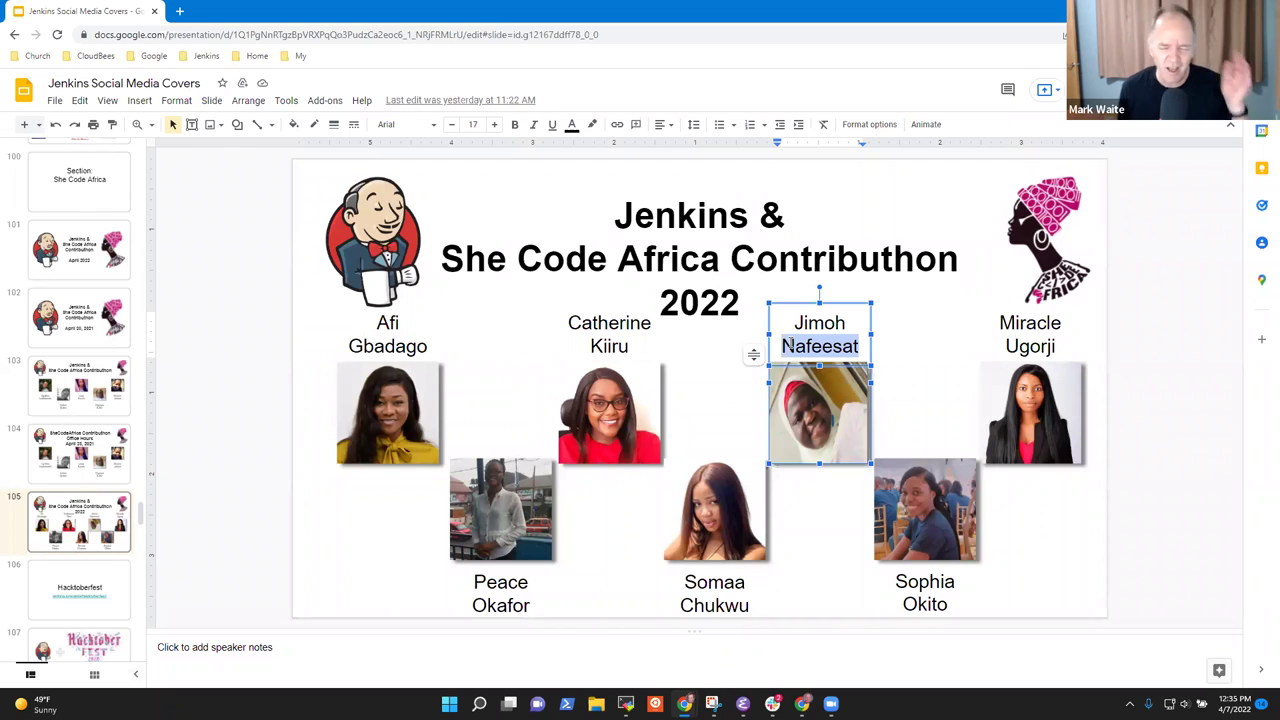
pyautogui.click(546, 351)
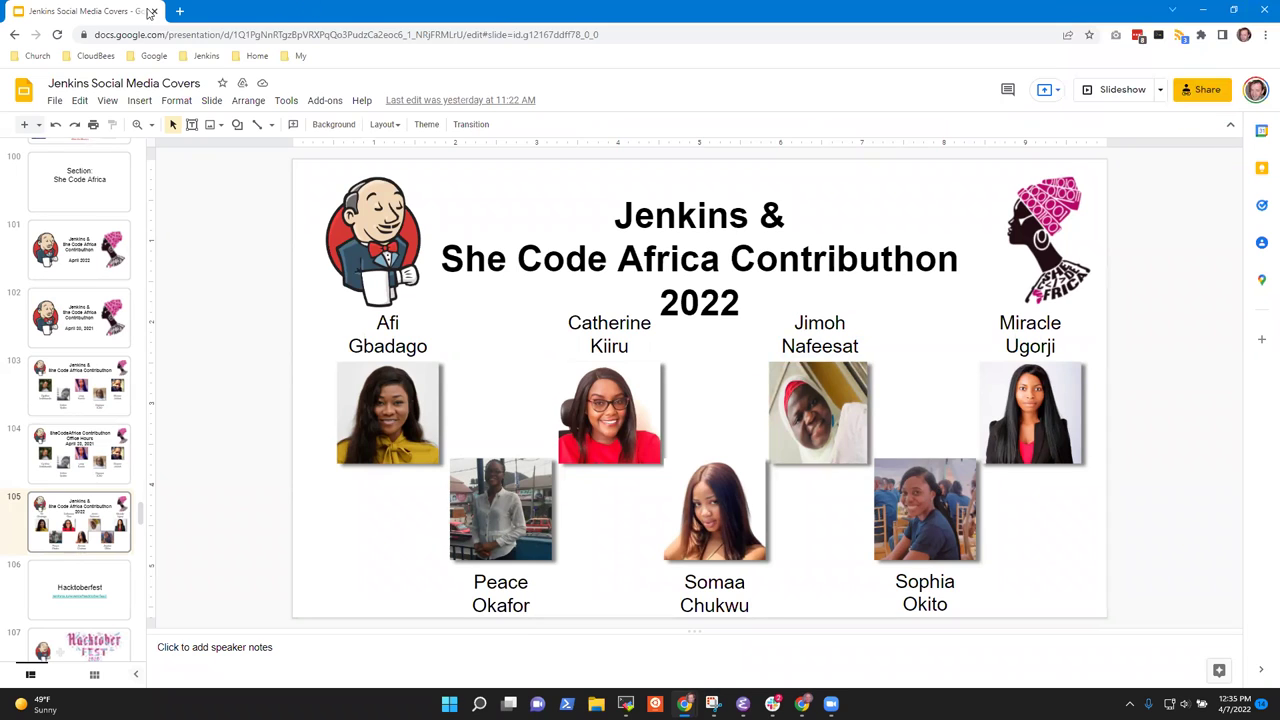
pyautogui.doubleClick(291, 19)
pyautogui.doubleClick(440, 27)
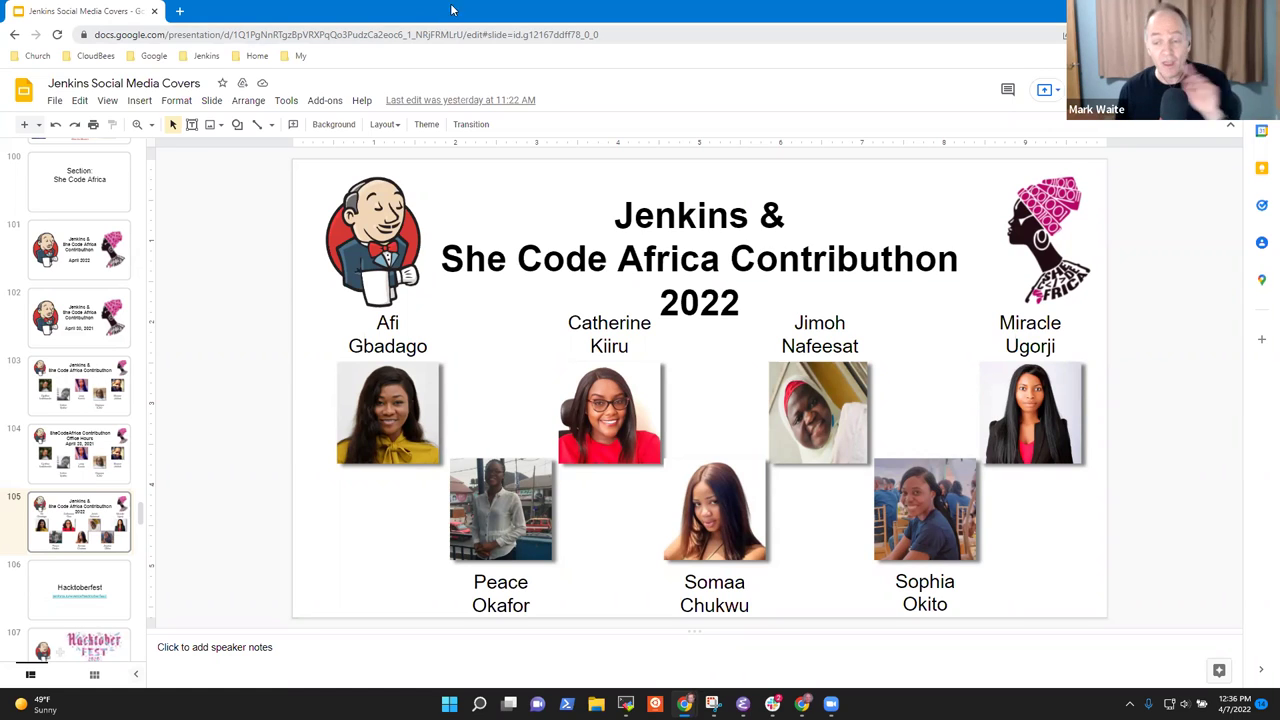
# Delete the rightmost contributor's name box and photo, then return to the browser.
pyautogui.click(1020, 336)
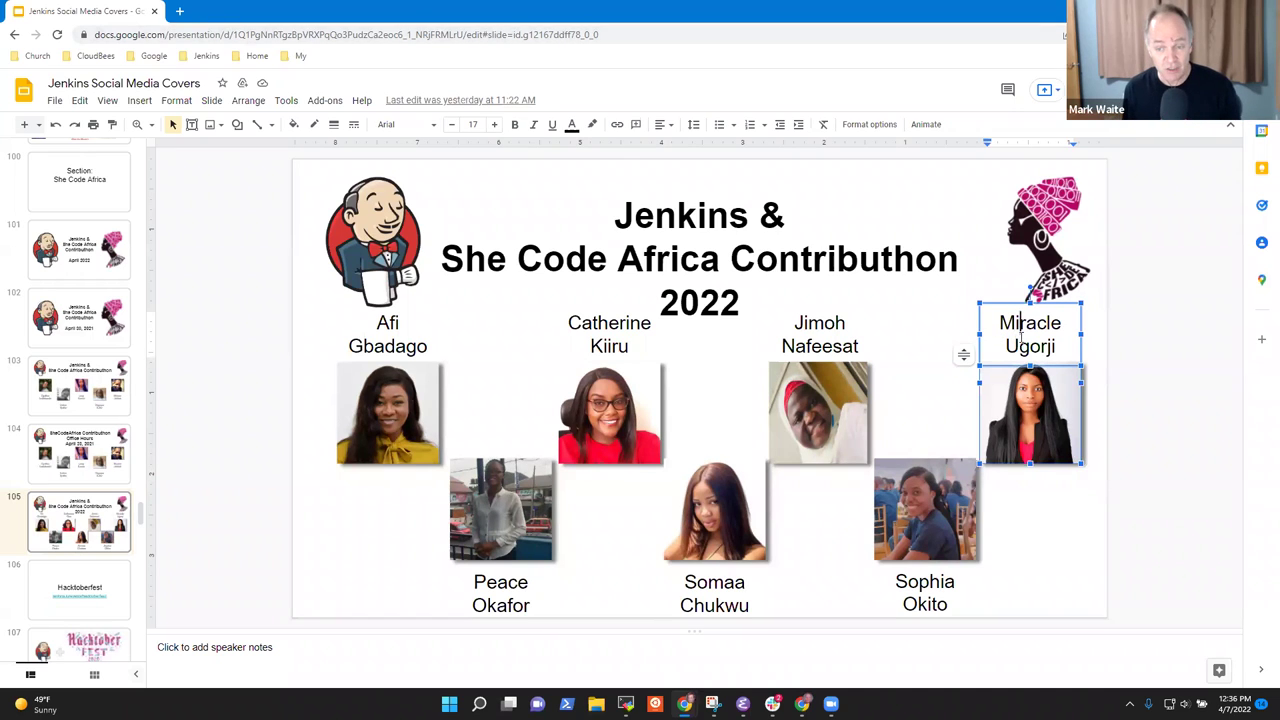
pyautogui.press('Delete')
pyautogui.press('Escape')
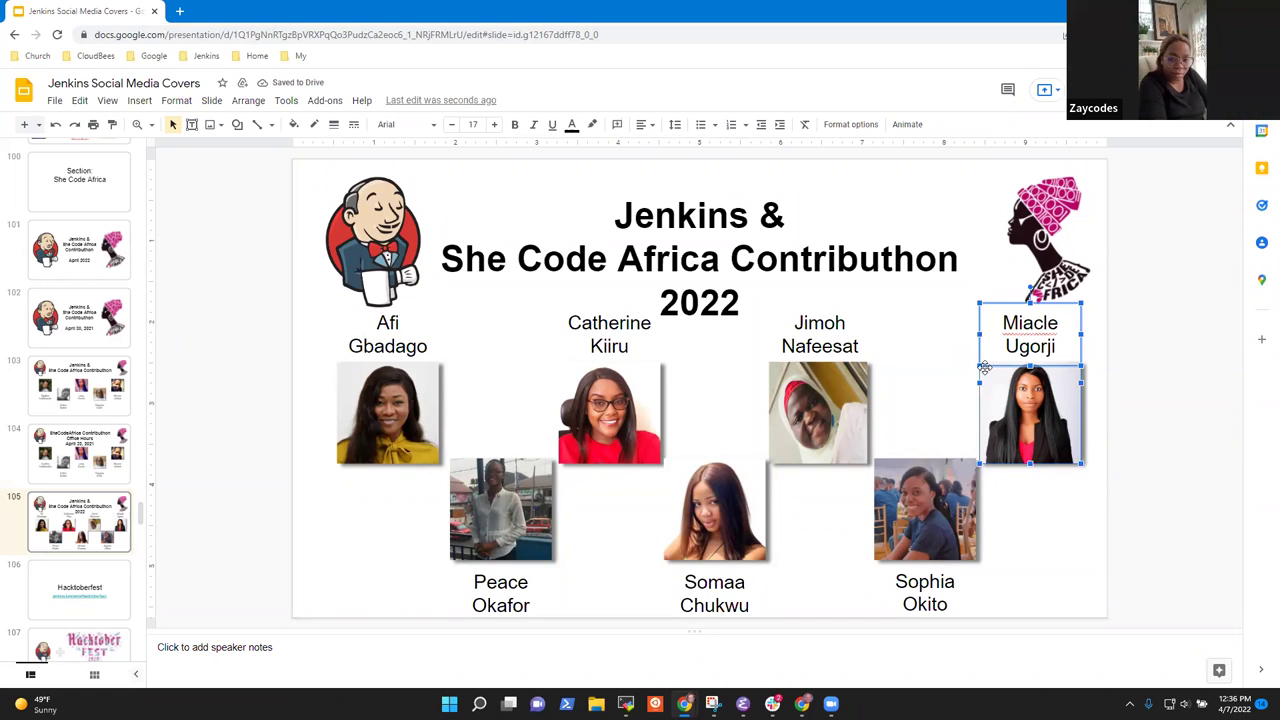
pyautogui.press('Delete')
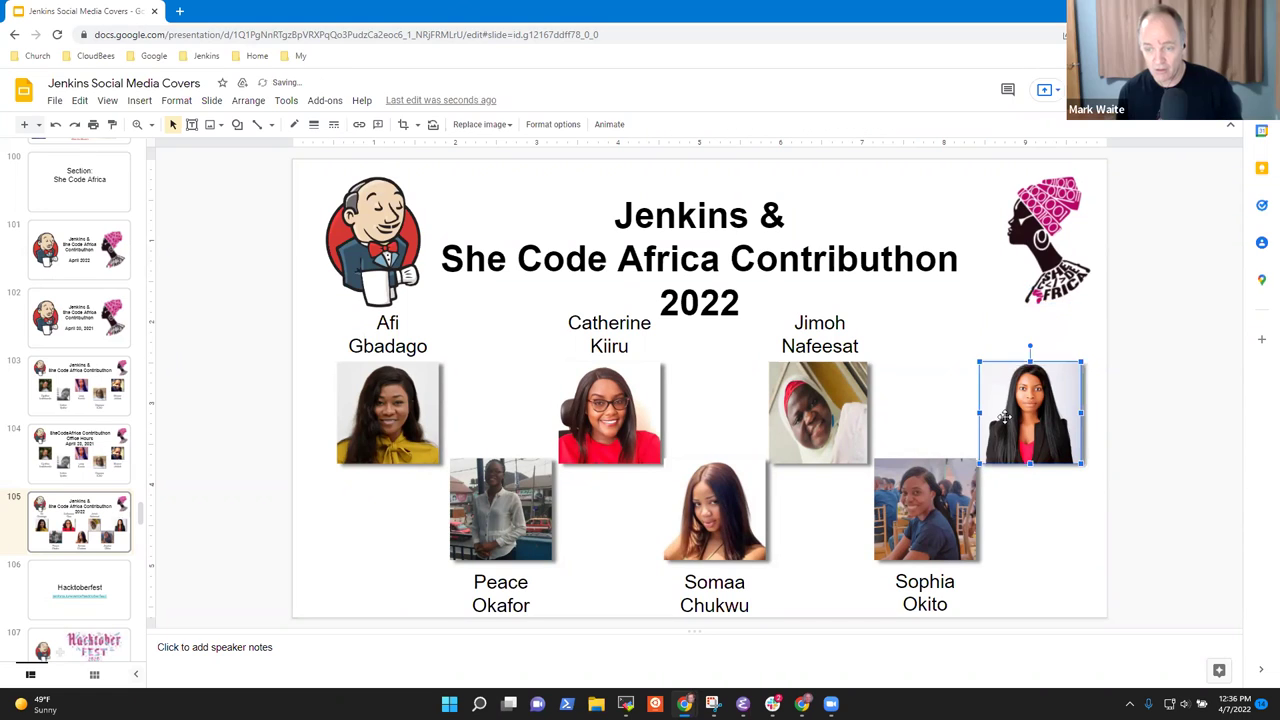
pyautogui.click(1006, 420)
pyautogui.press('Delete')
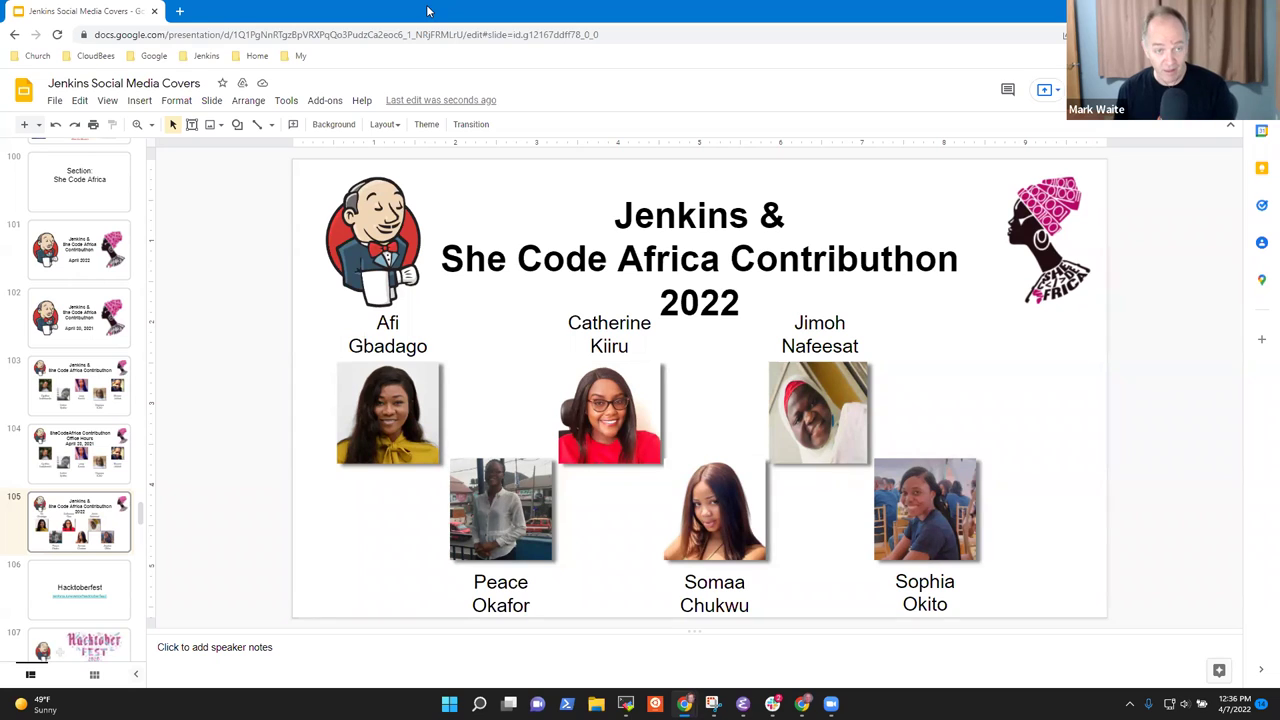
pyautogui.hotkey('alt', 'Tab')
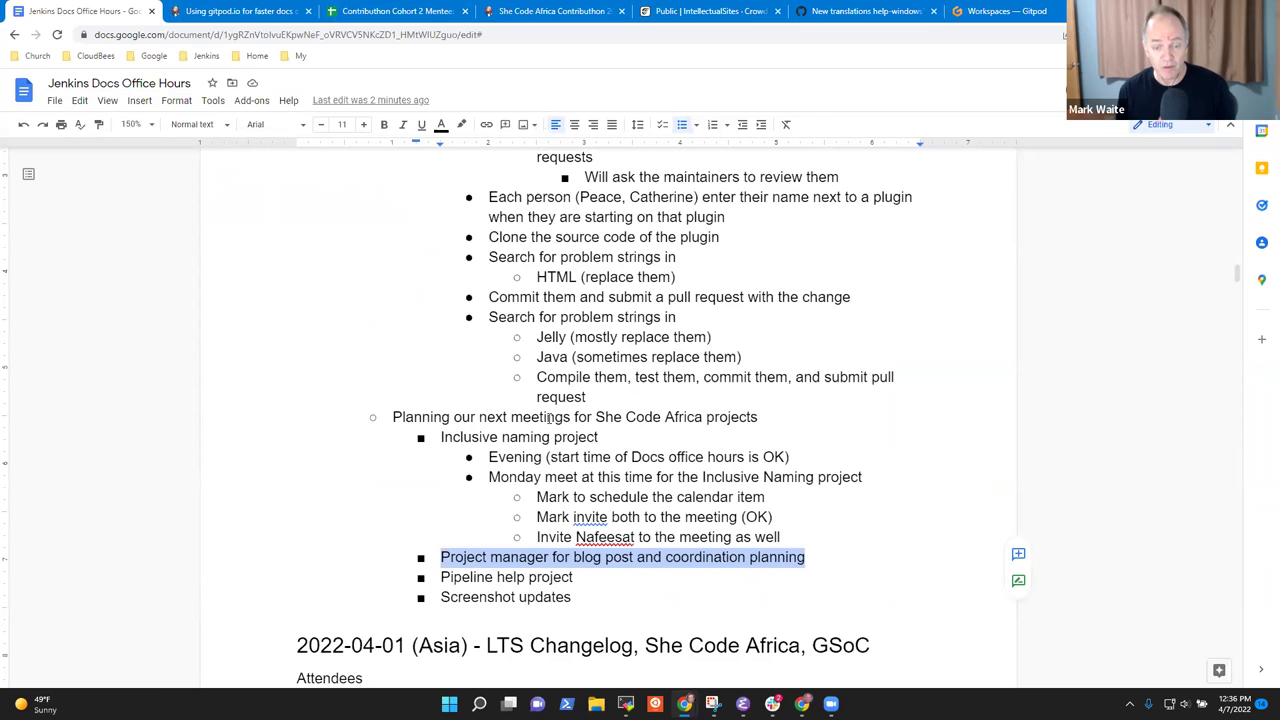
# Add the surname to the invited participant's name on the invite line.
pyautogui.click(640, 537)
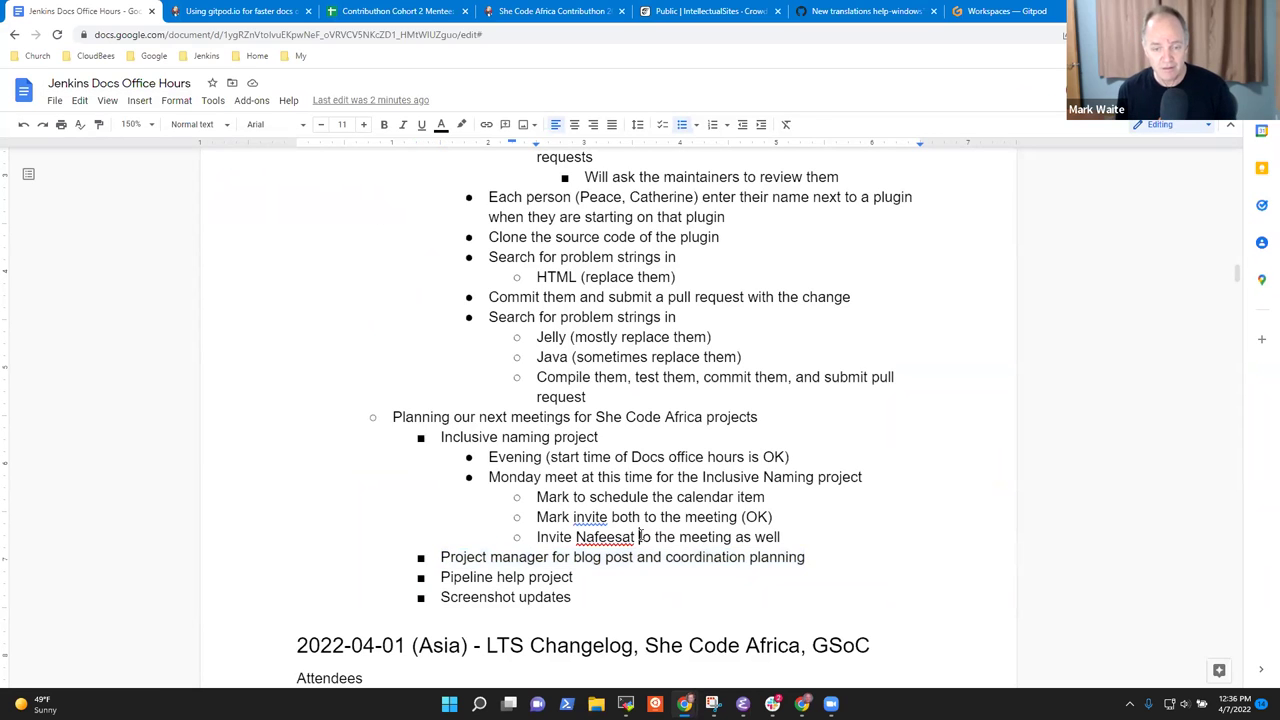
pyautogui.hotkey('ctrl', 'Left')
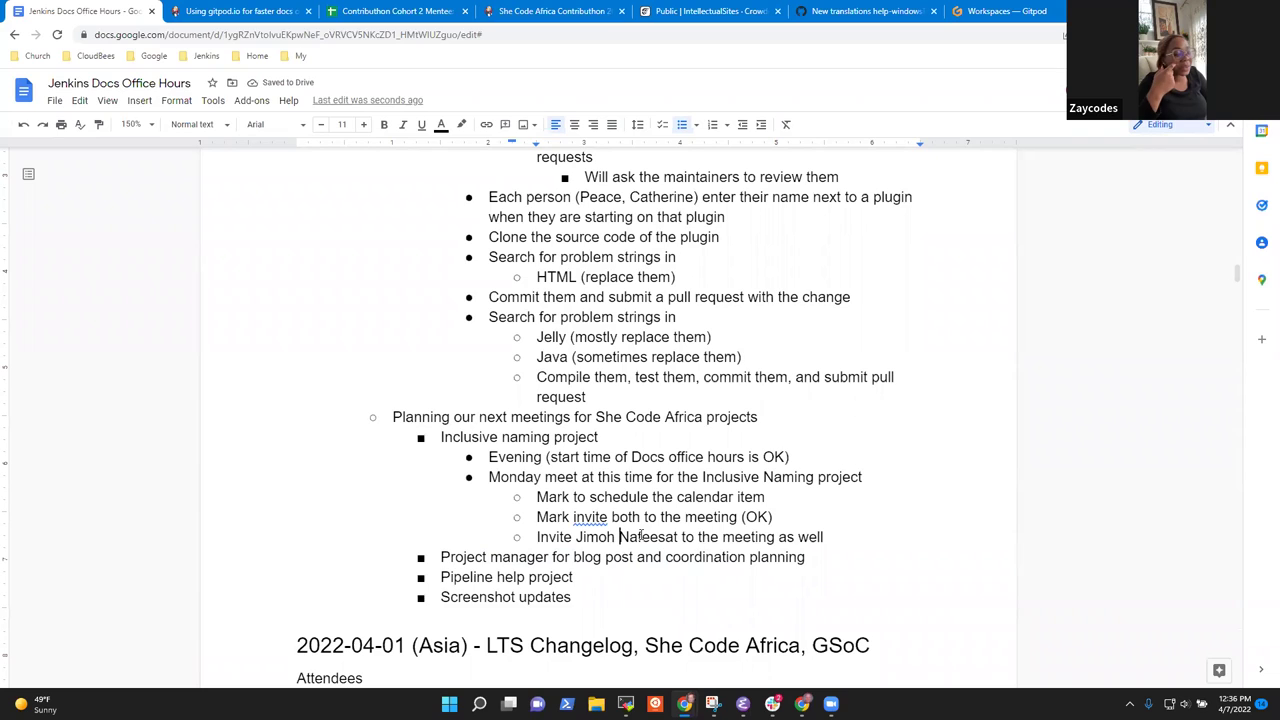
# Add a 'Bi-weekly sessions to address general topics' bullet with a sub-point about a GitHub talk.
pyautogui.press('Down')
pyautogui.press('Down')
pyautogui.press('Down')
pyautogui.press('Return')
pyautogui.hotkey('shift', 'Tab')
pyautogui.hotkey('shift', 'Tab')
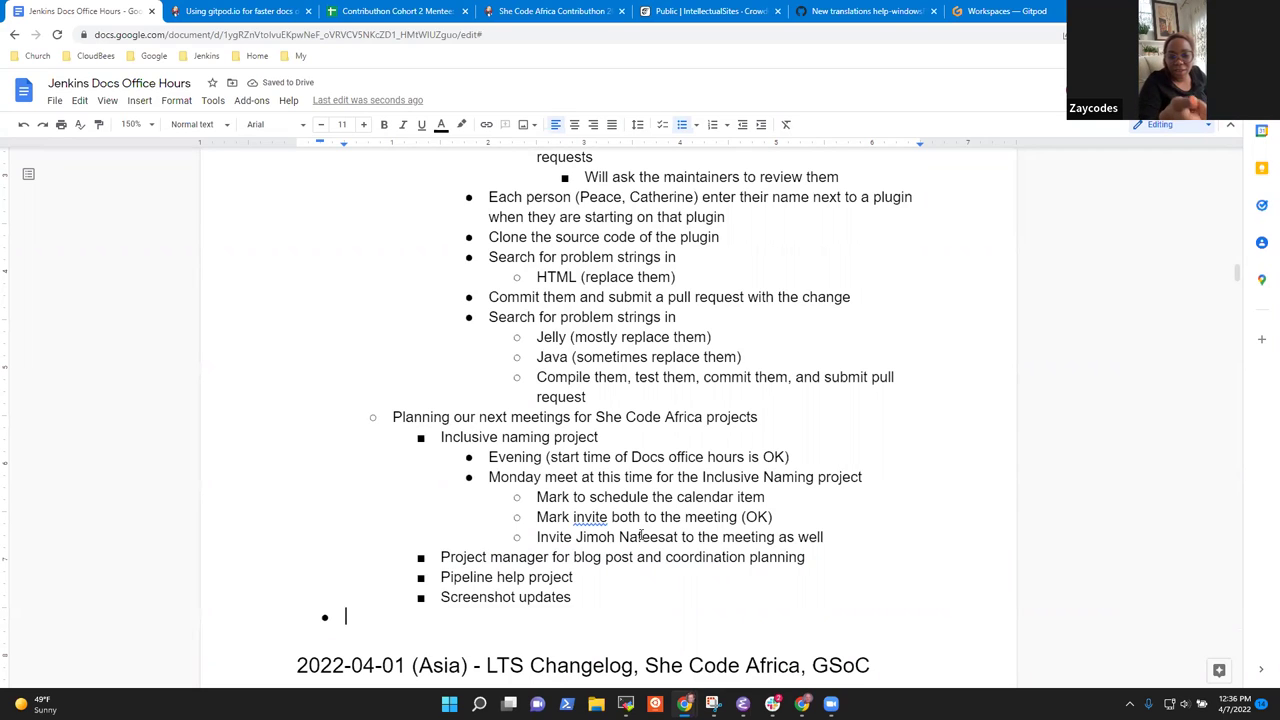
pyautogui.write('Bi-w')
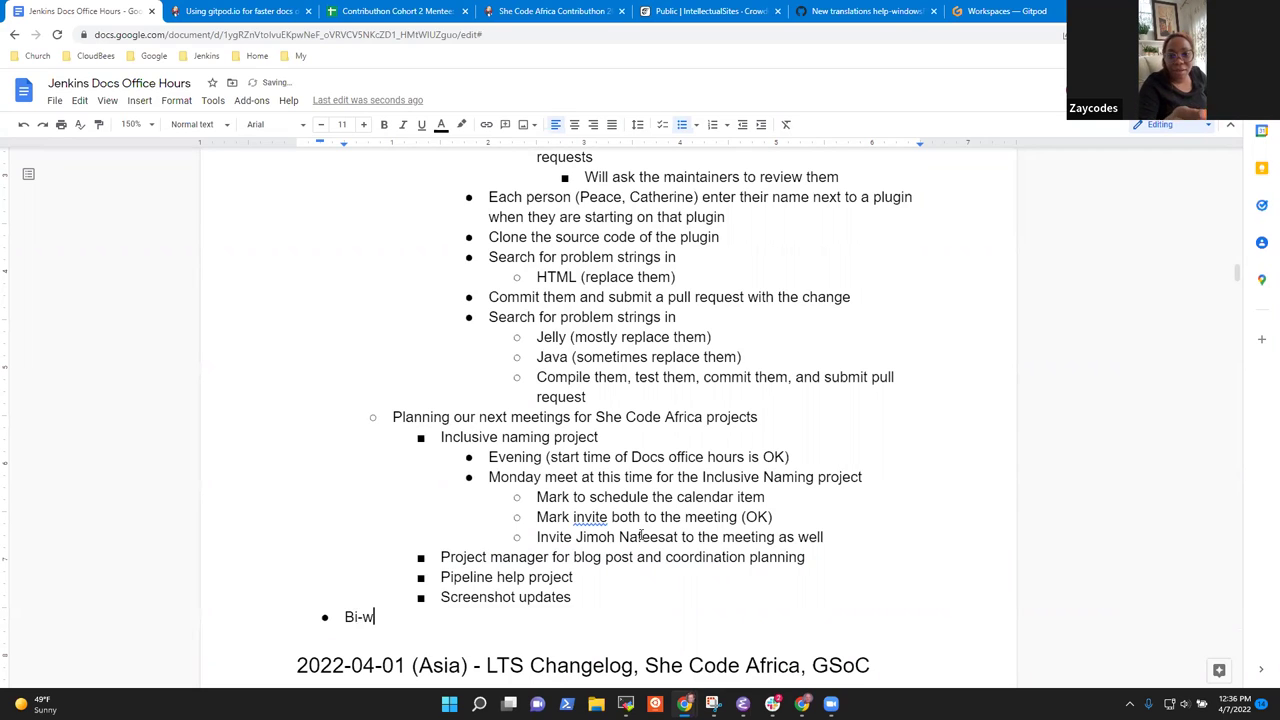
pyautogui.write('eekly')
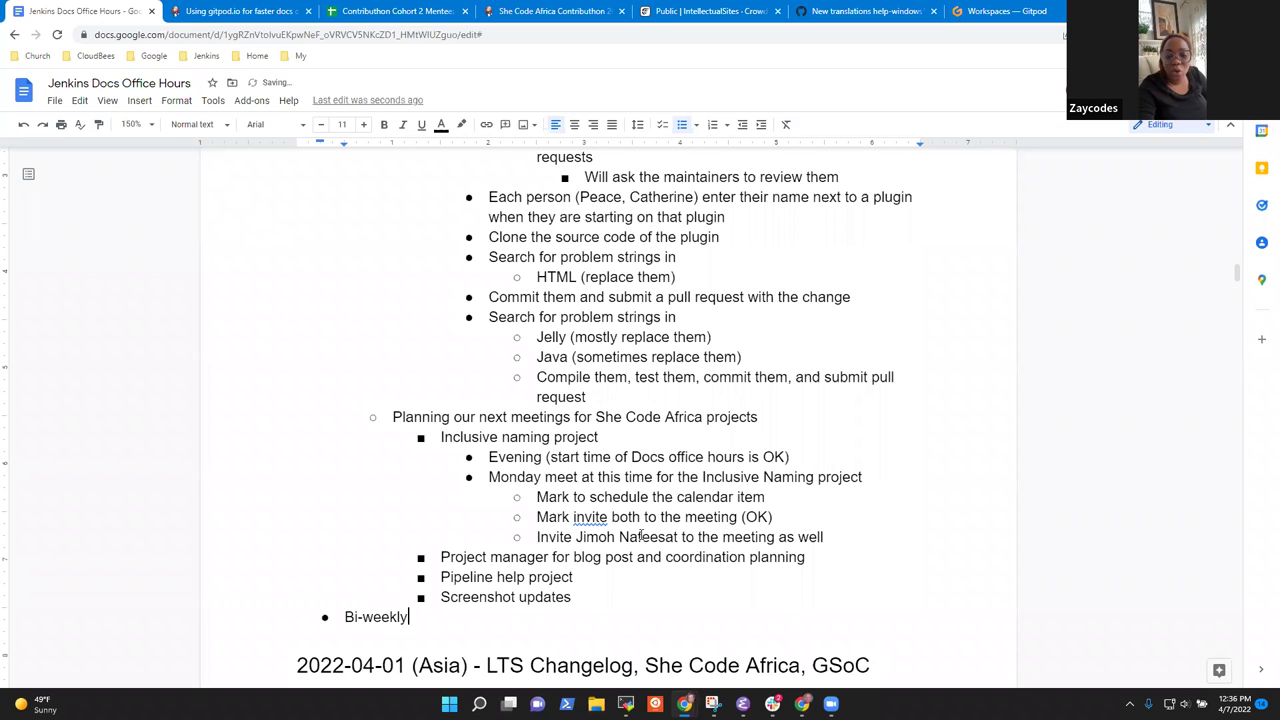
pyautogui.write(' sessions to ')
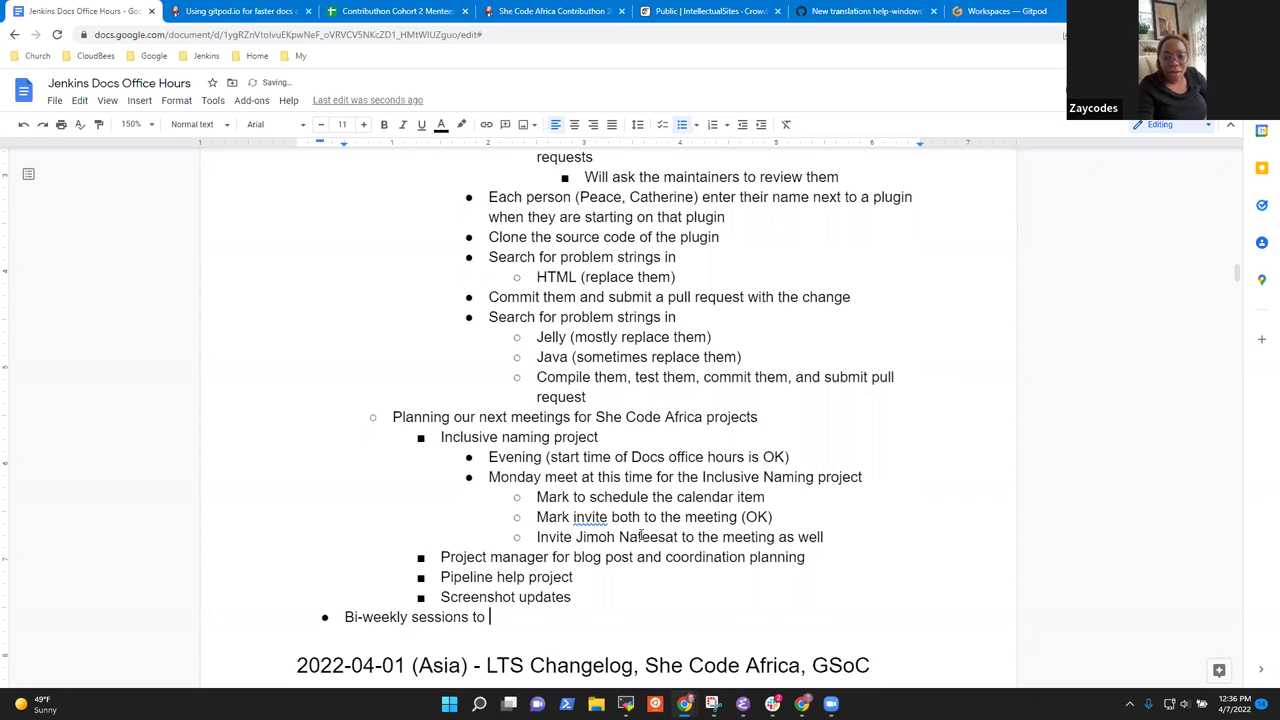
pyautogui.write('address ')
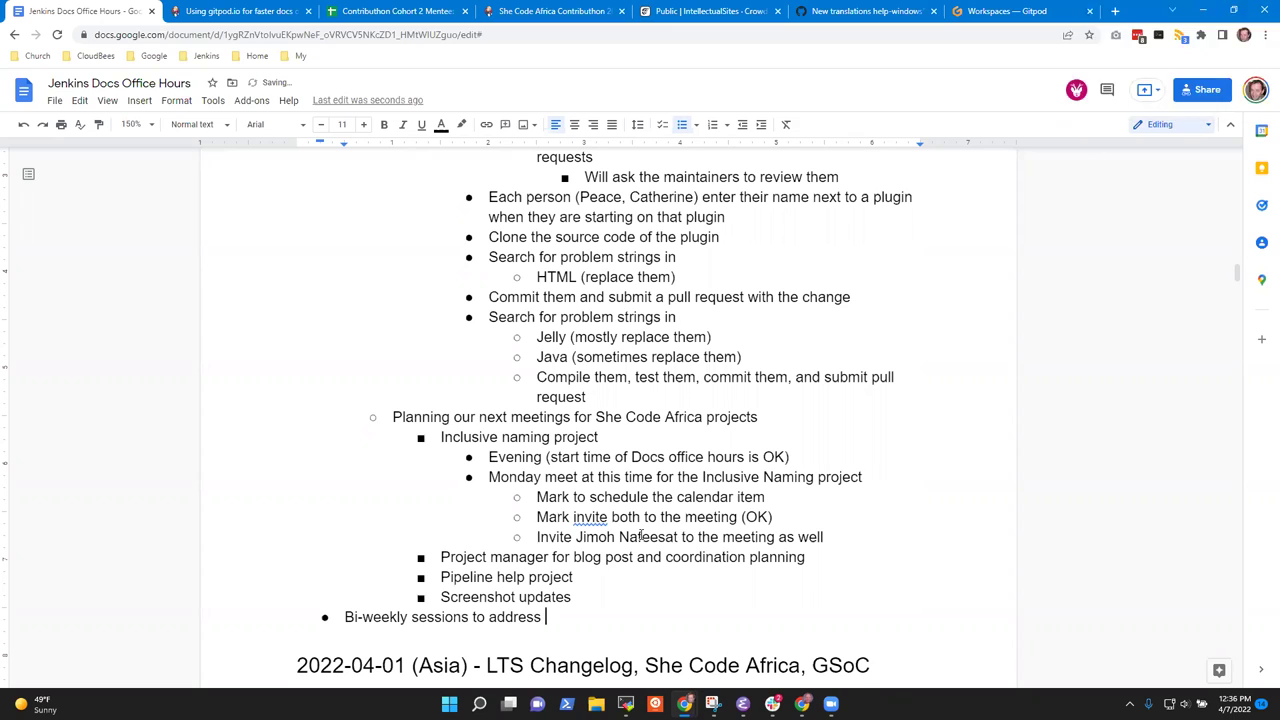
pyautogui.write('general topics')
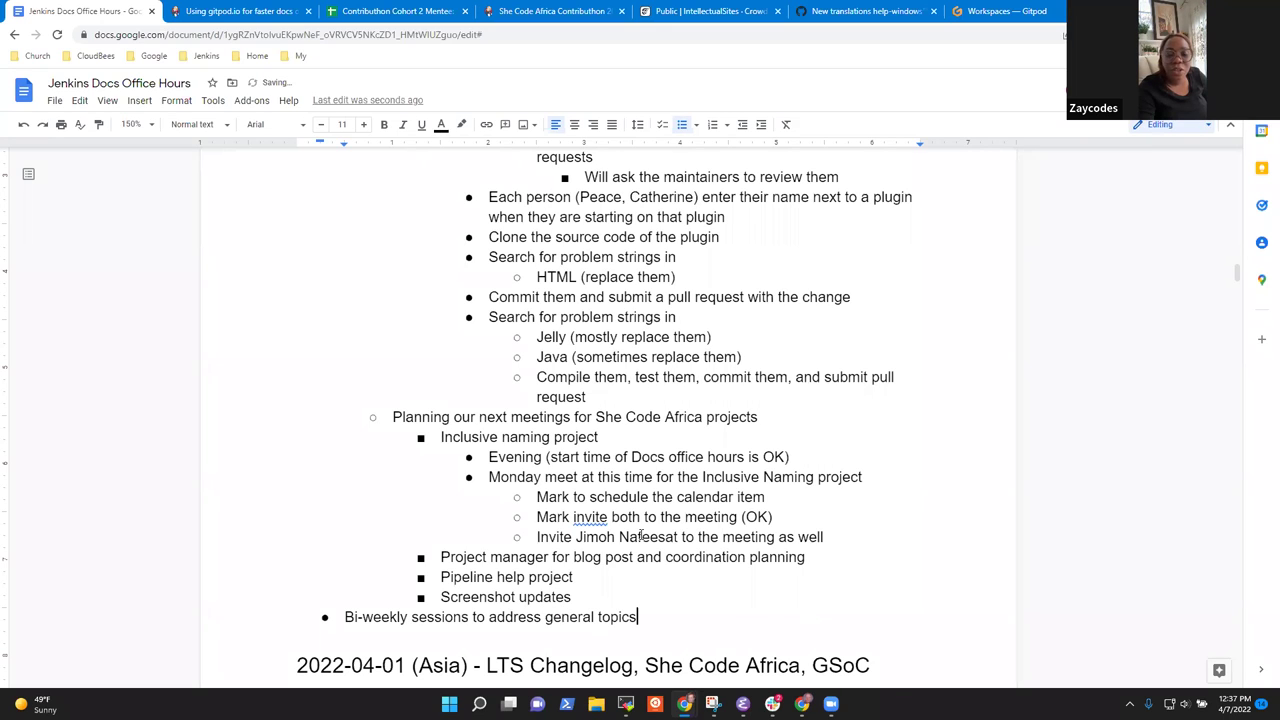
pyautogui.press('Return')
pyautogui.press('Tab')
pyautogui.write('Mark speak at a session about GitHub')
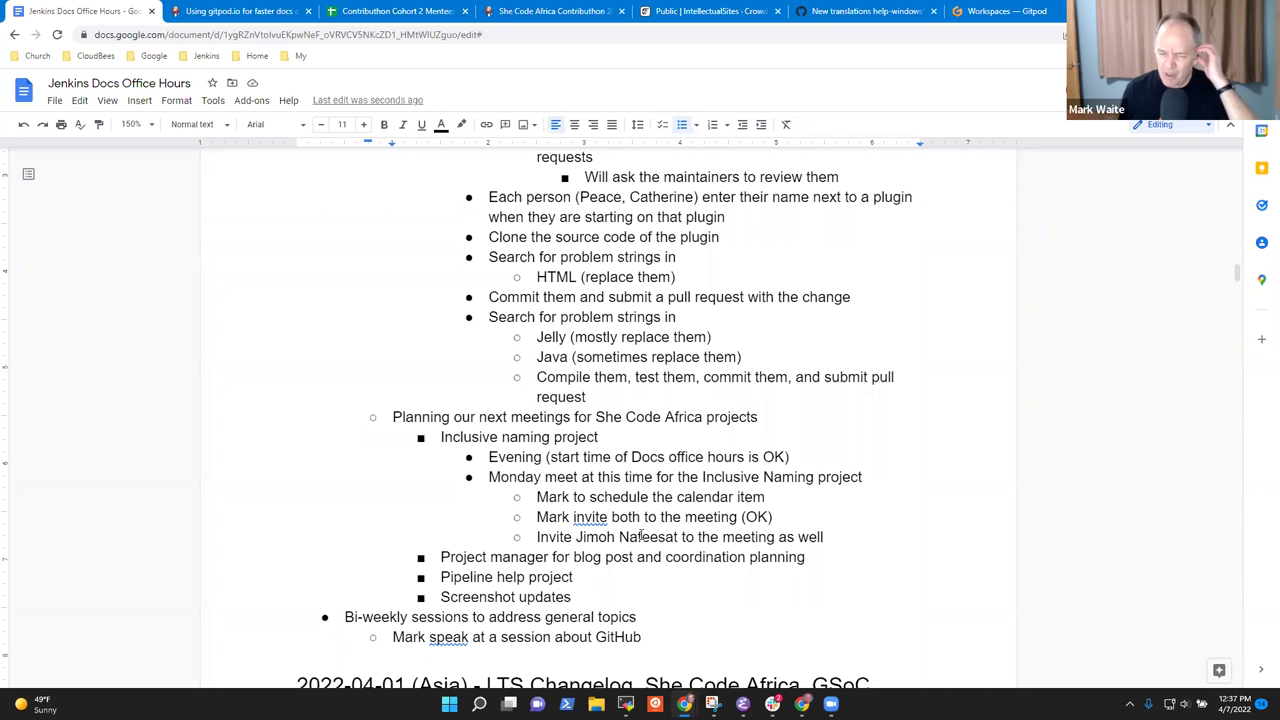
# Select the word 'Bi-weekly' at the start of the sessions bullet.
pyautogui.press('Up')
pyautogui.press('Home')
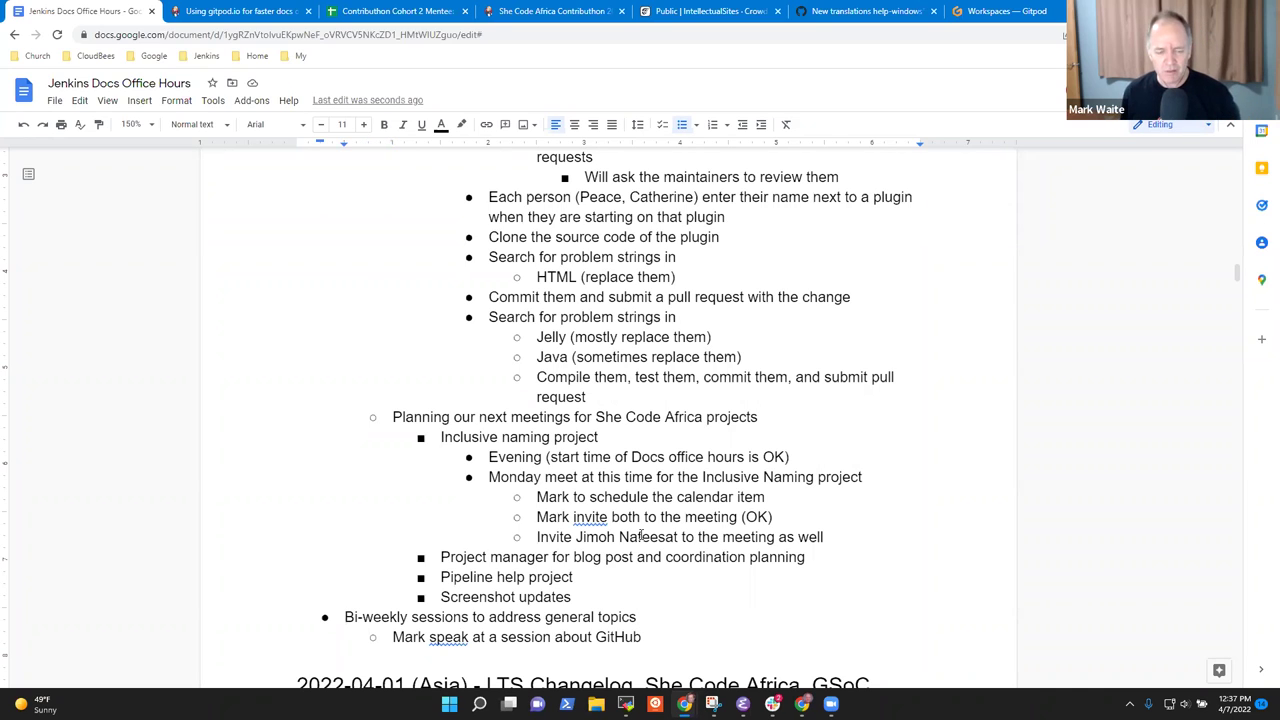
pyautogui.hotkey('ctrl', 'shift', 'Right')
pyautogui.hotkey('ctrl', 'shift', 'Right')
pyautogui.hotkey('ctrl', 'shift', 'Right')
pyautogui.hotkey('ctrl', 'shift', 'Left')
pyautogui.hotkey('ctrl', 'shift', 'Left')
pyautogui.hotkey('ctrl', 'shift', 'Right')
pyautogui.hotkey('ctrl', 'shift', 'Right')
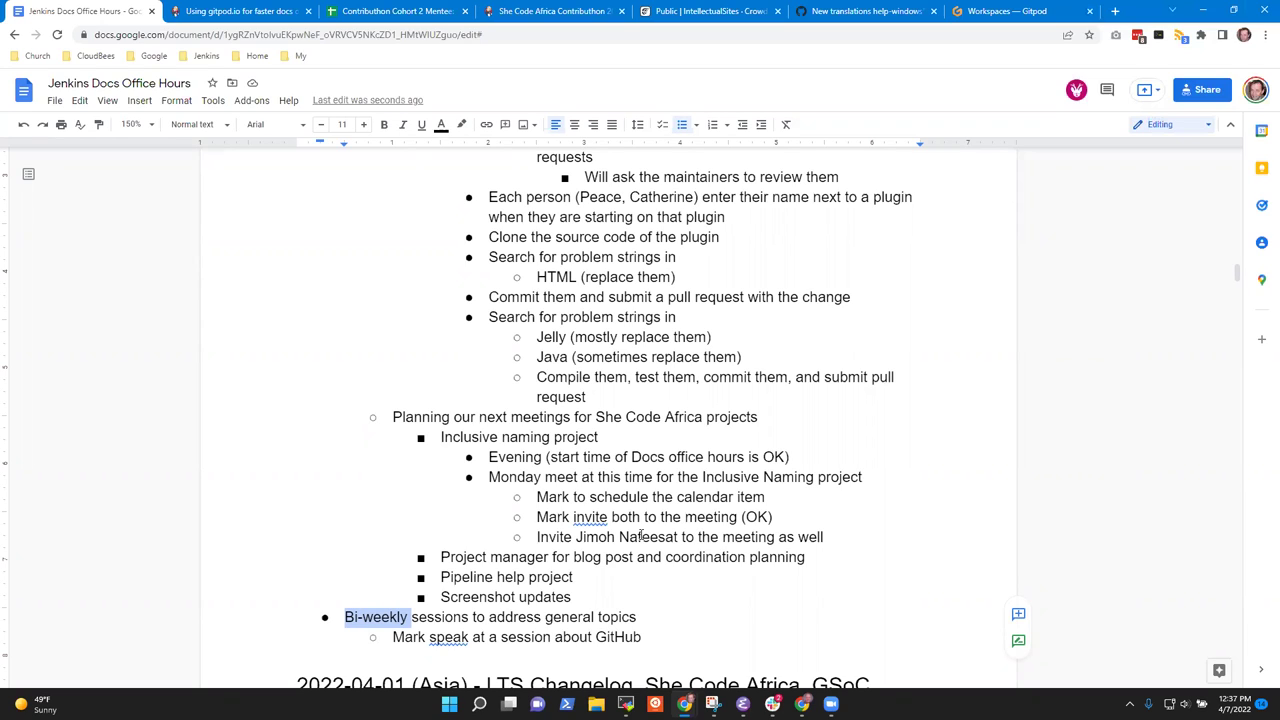
pyautogui.press('Right')
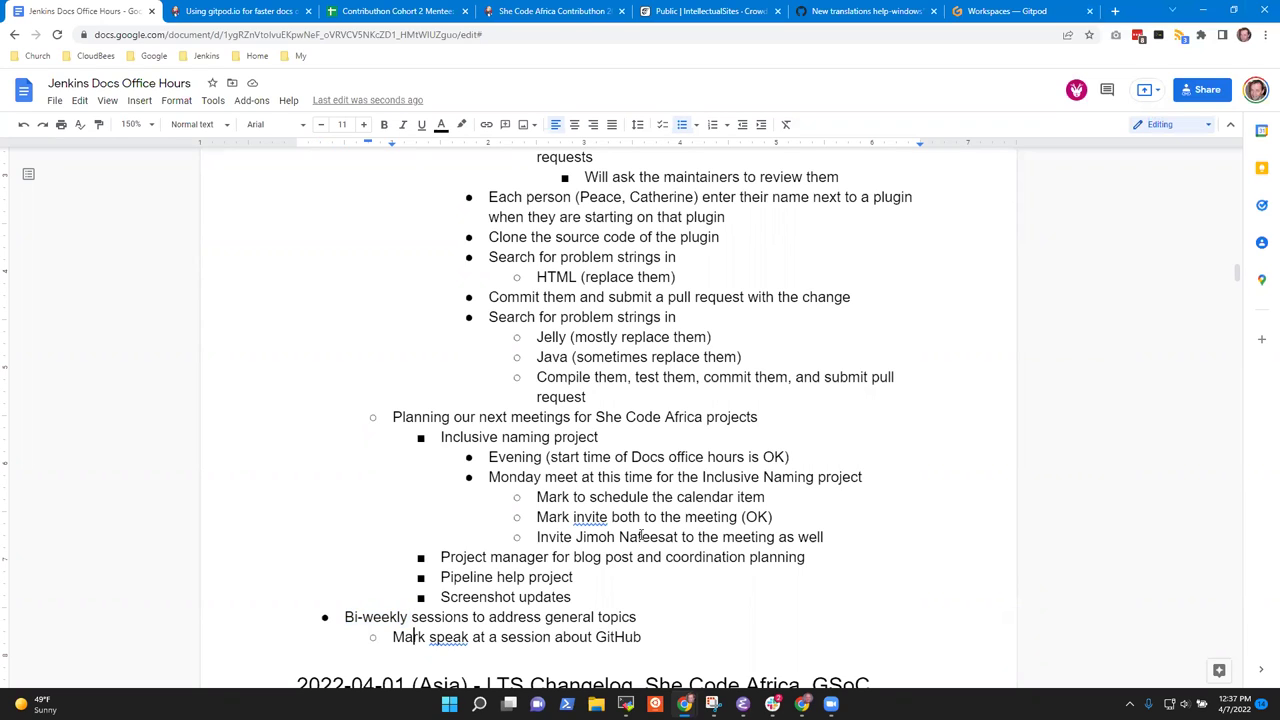
# Reword the GitHub note to 'using GitHub to contribute to open source' and start a deeper sub-bullet.
pyautogui.press('Down')
pyautogui.press('End')
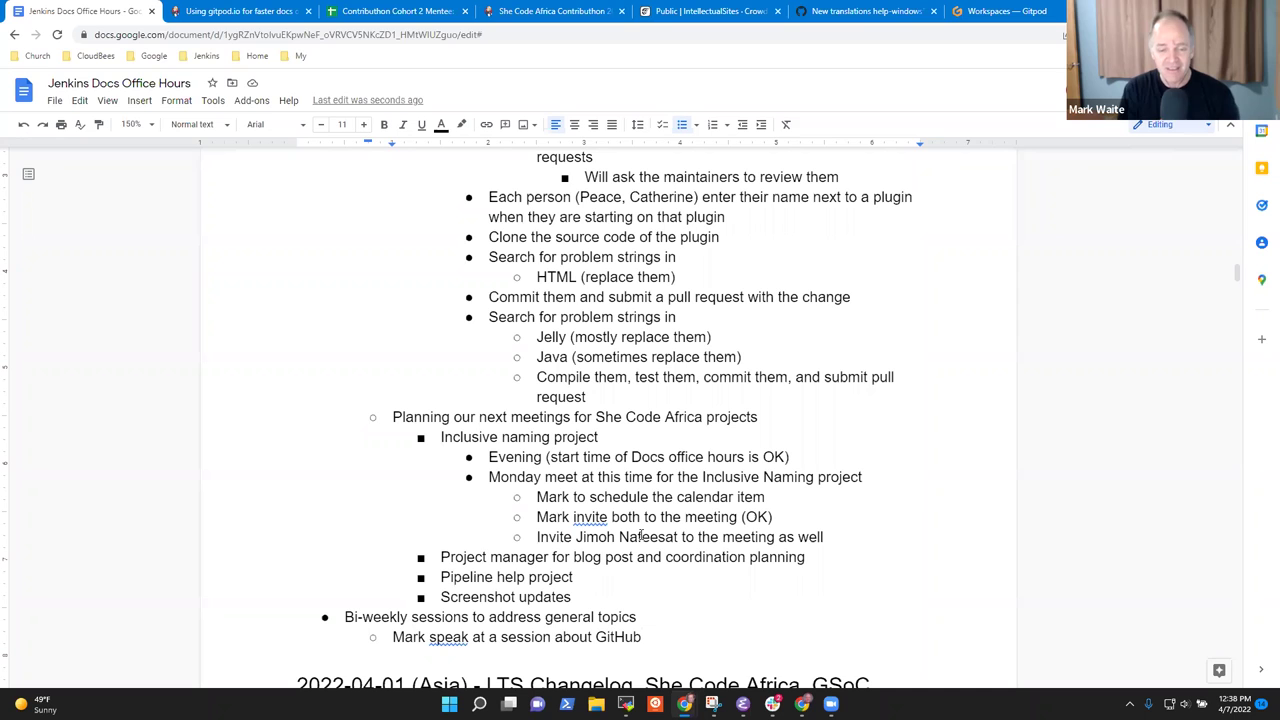
pyautogui.hotkey('ctrl', 'Left')
pyautogui.write('using')
pyautogui.scroll(-4, 641, 537)
pyautogui.scroll(-2, 641, 533)
pyautogui.scroll(6, 641, 537)
pyautogui.write('to contribute to open source')
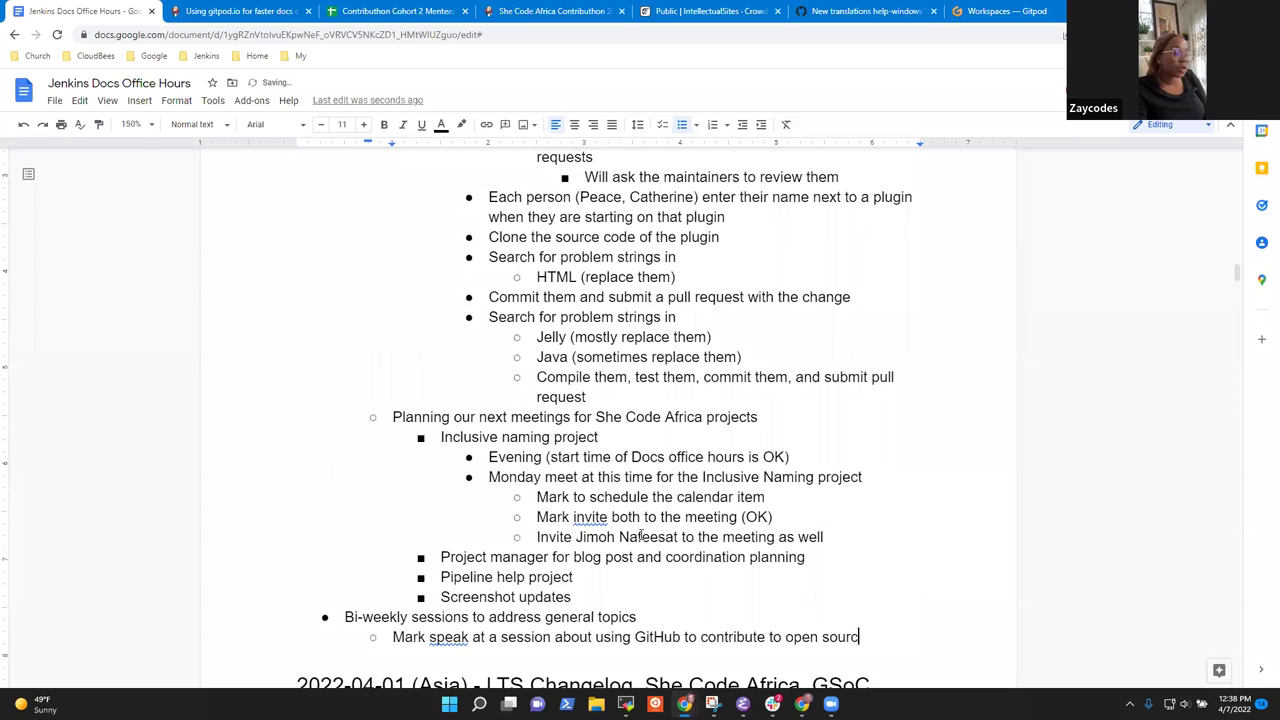
pyautogui.press('Return')
pyautogui.press('Tab')
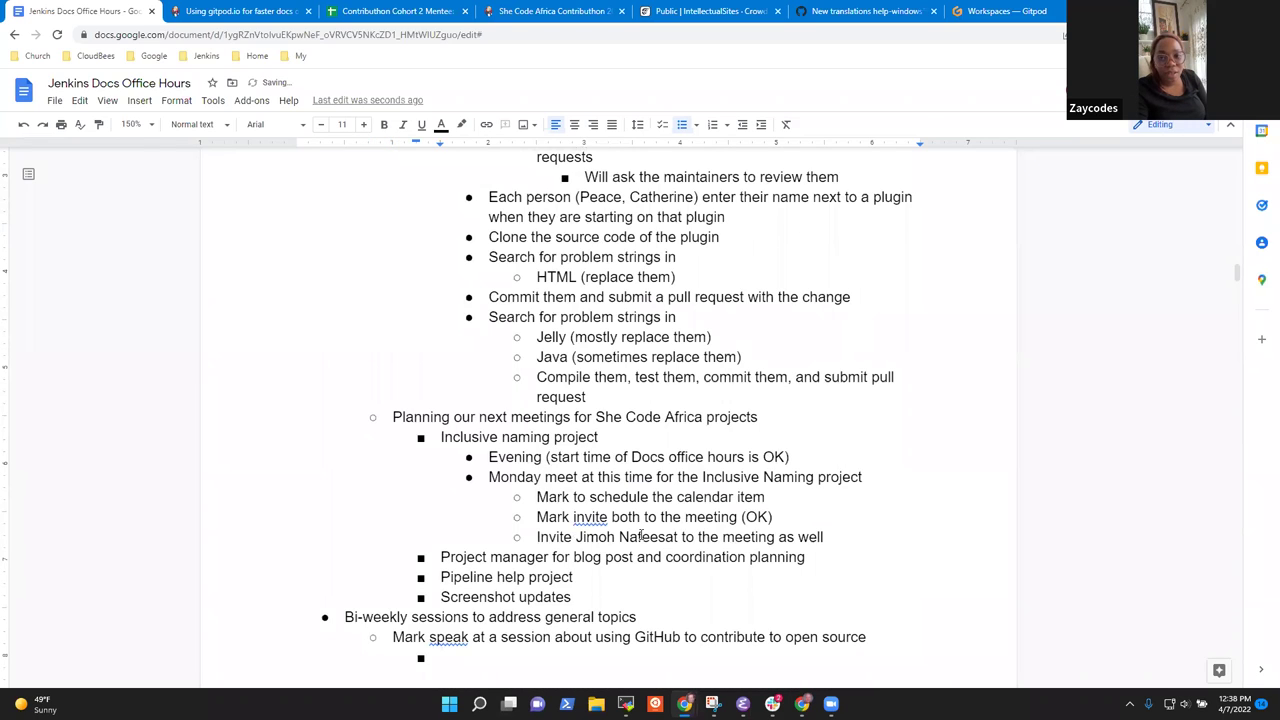
# Add sub-bullets 'Using the web user interface' and 'Using the gh command line'.
pyautogui.write('Using the web user interface')
pyautogui.press('Return')
pyautogui.write('Using the ')
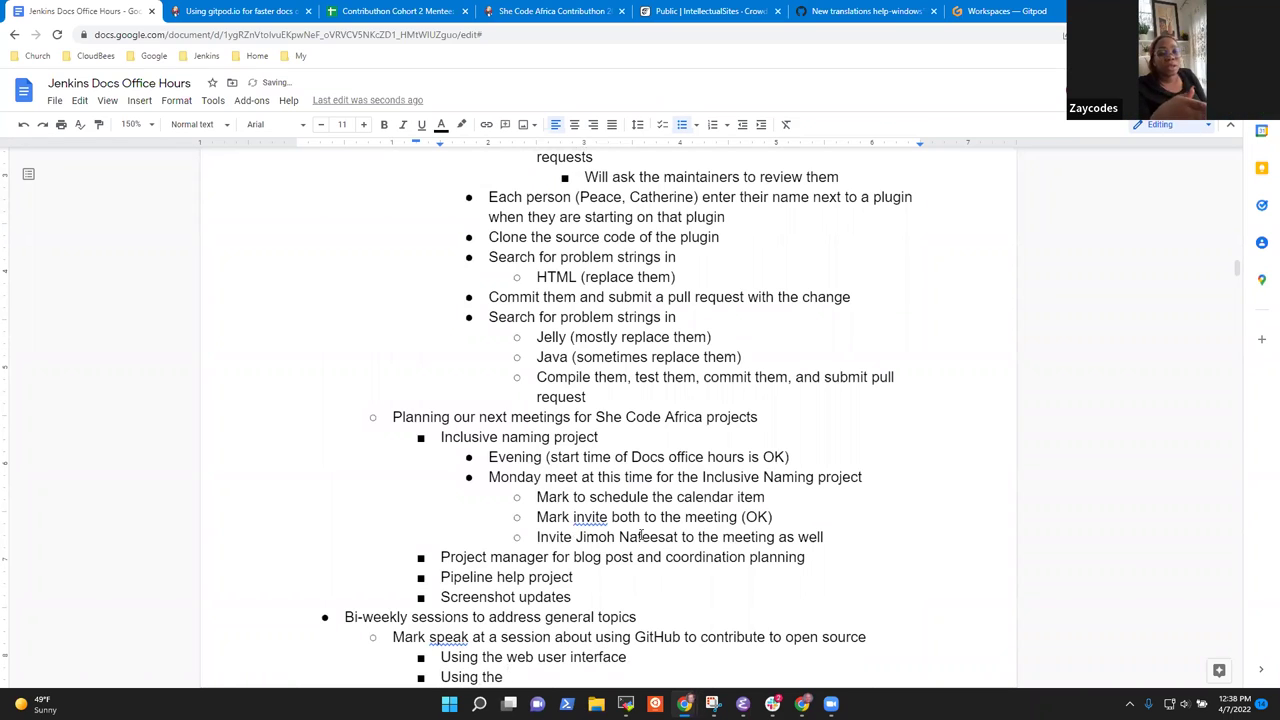
pyautogui.write('gh command line')
pyautogui.scroll(-2, 630, 537)
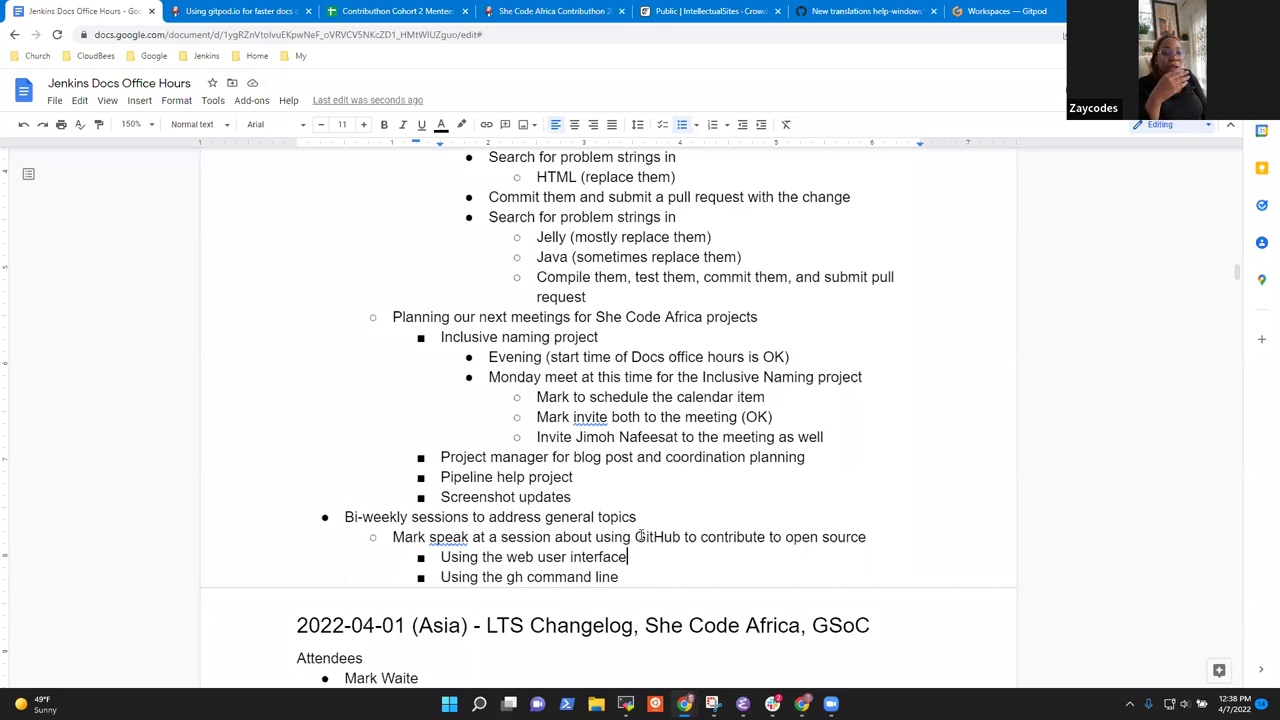
# Add a 'Saturday April 23, evening Nigeria time' sub-bullet under the GitHub session note.
pyautogui.press('Up')
pyautogui.press('End')
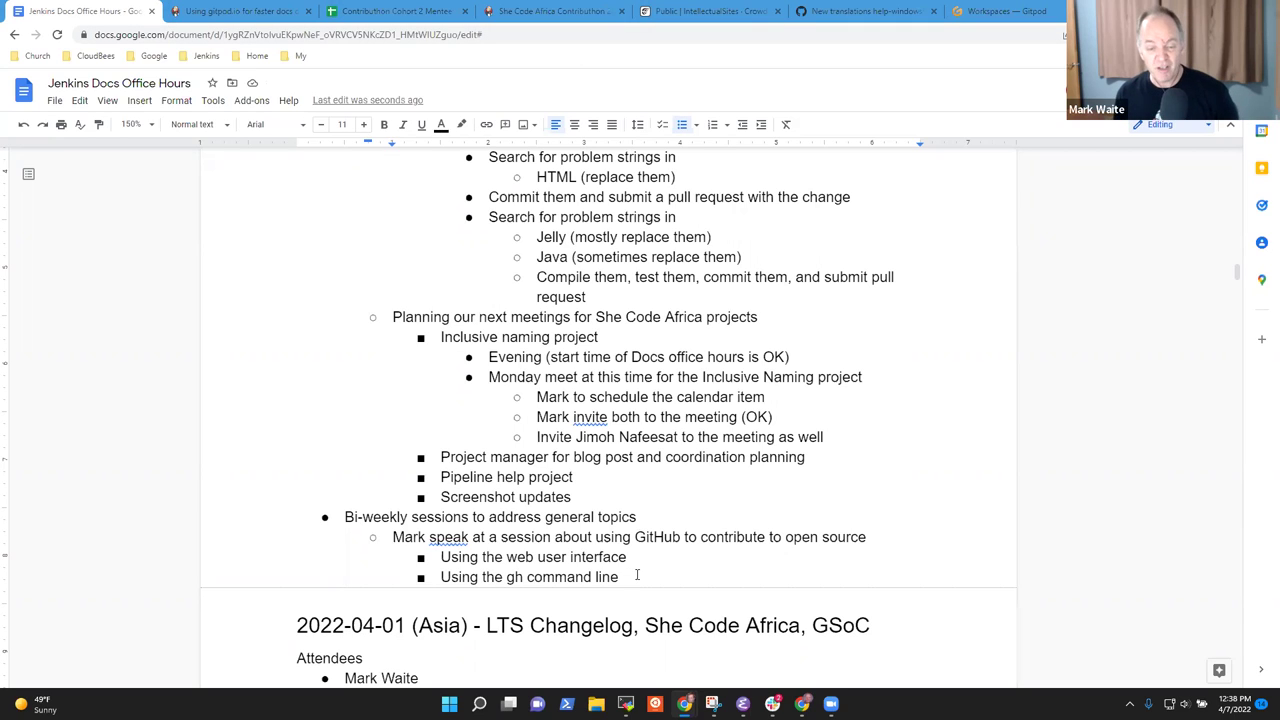
pyautogui.click(696, 541)
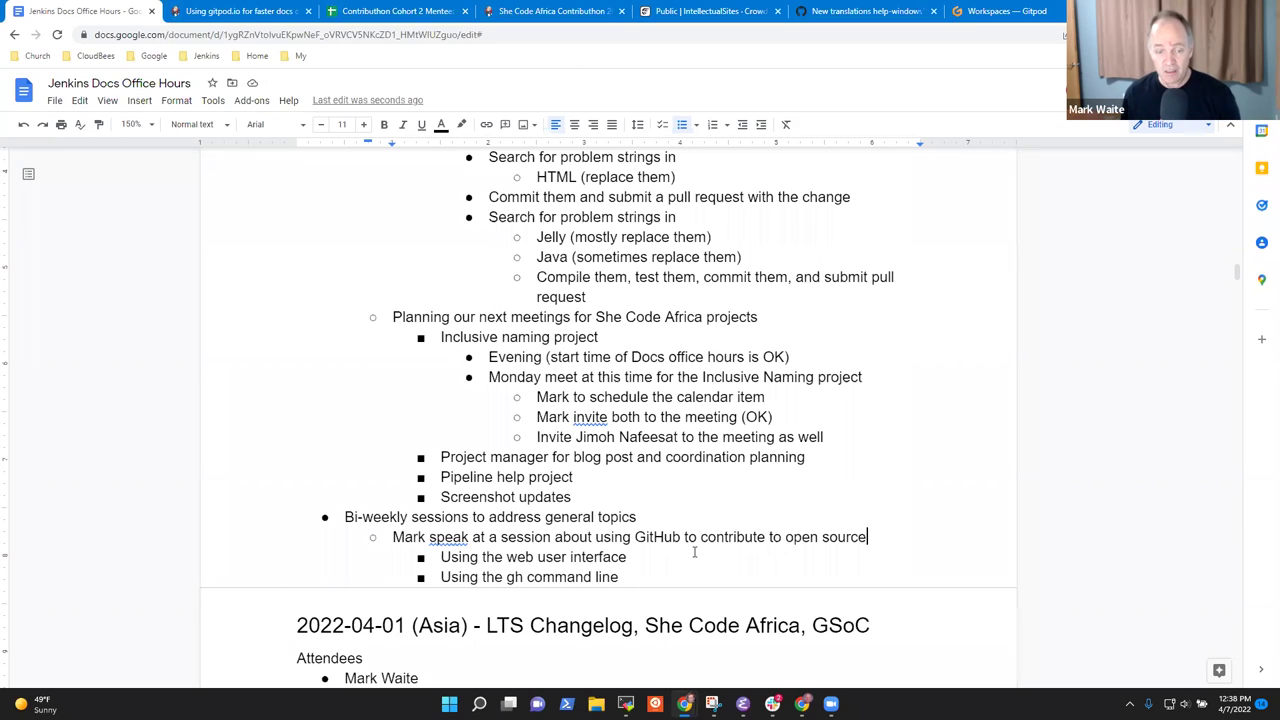
pyautogui.press('Return')
pyautogui.press('Tab')
pyautogui.write('Satur')
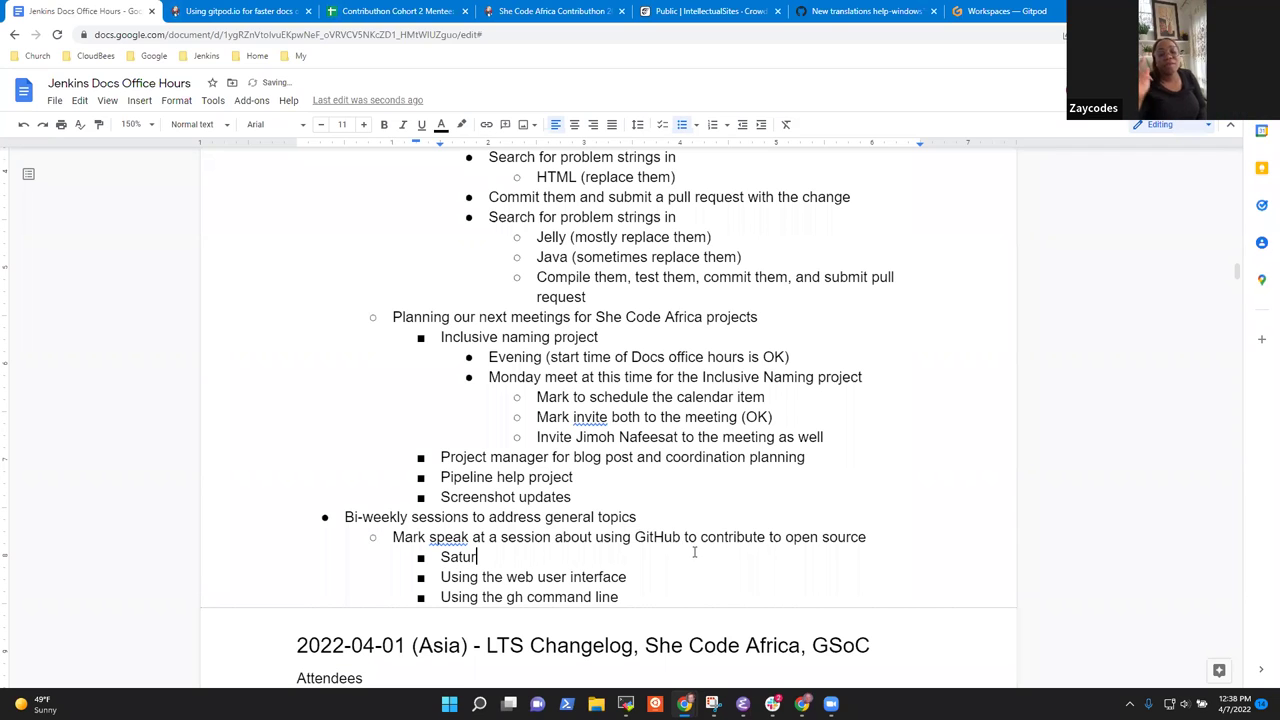
pyautogui.write('day April 23')
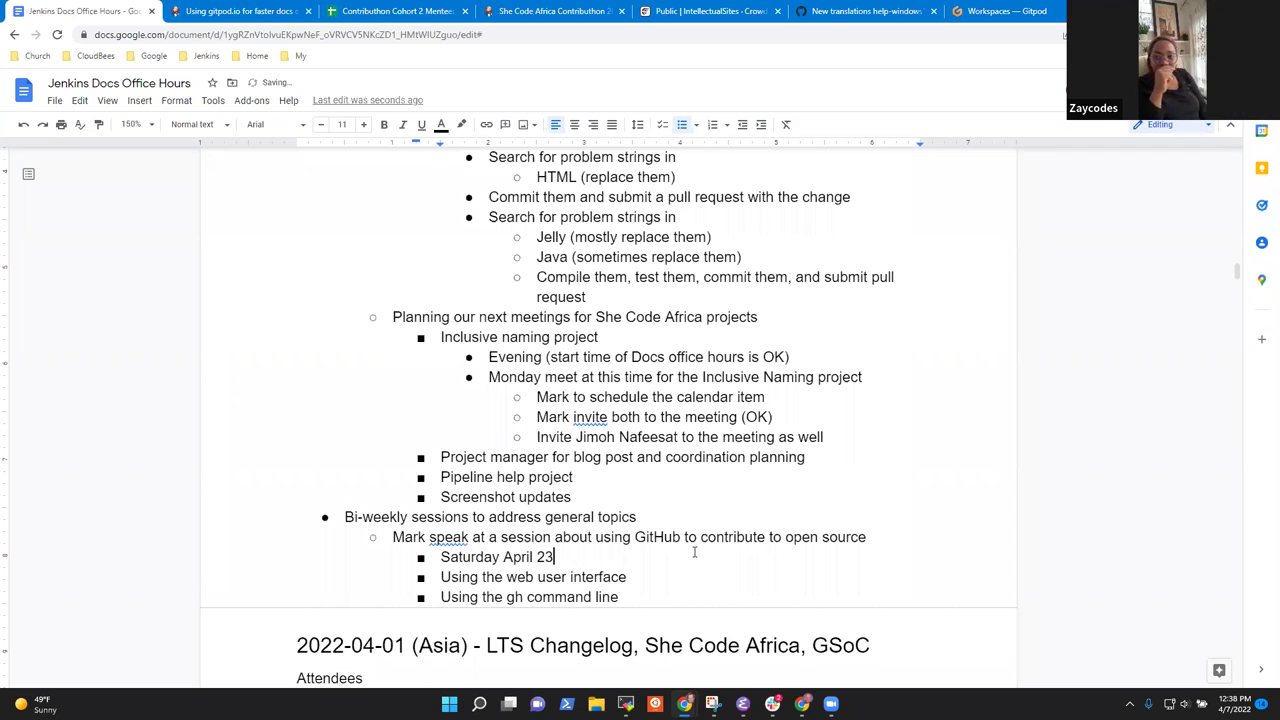
pyautogui.write(', evenin')
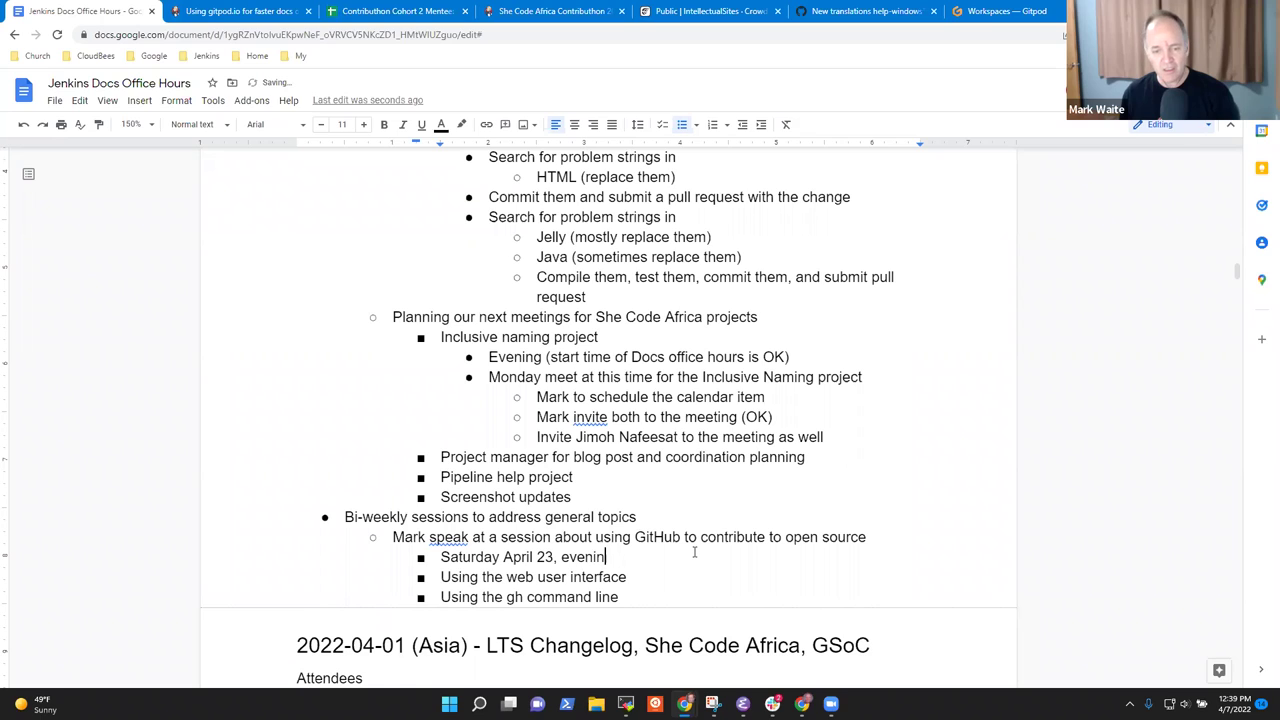
pyautogui.write('g Niger')
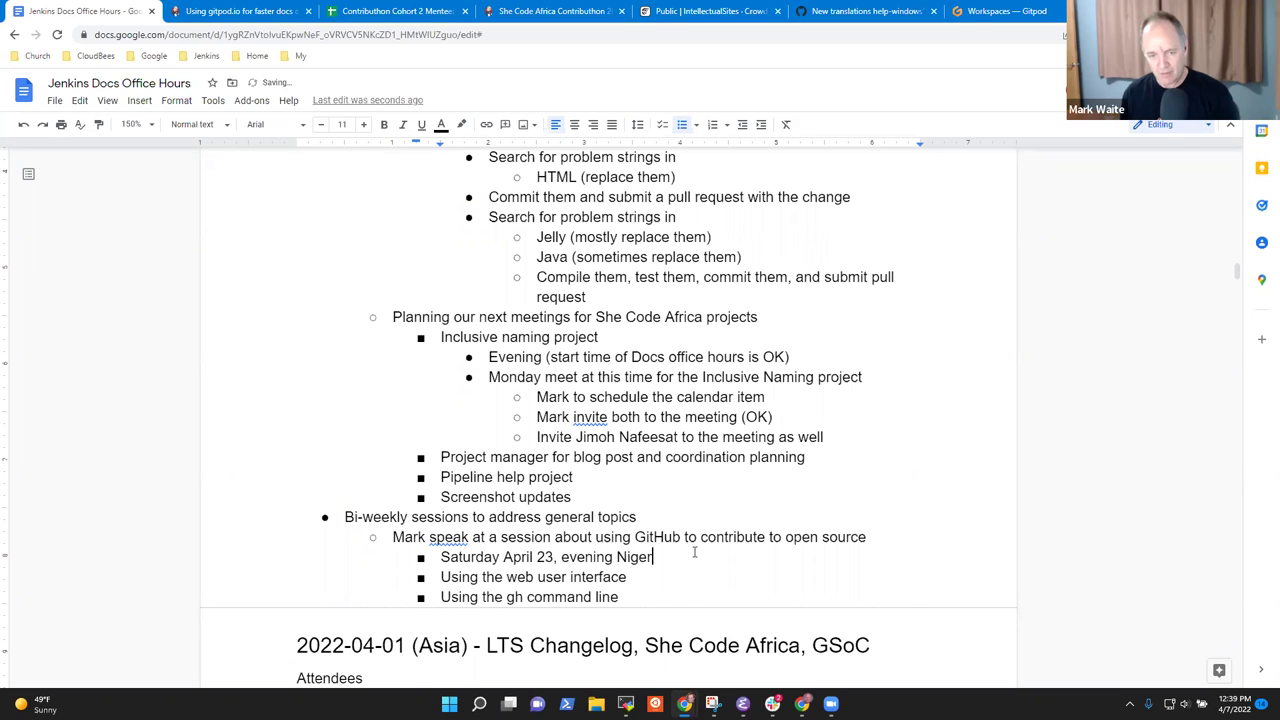
pyautogui.hotkey('ctrl', 'BackSpace')
pyautogui.write('Africa time')
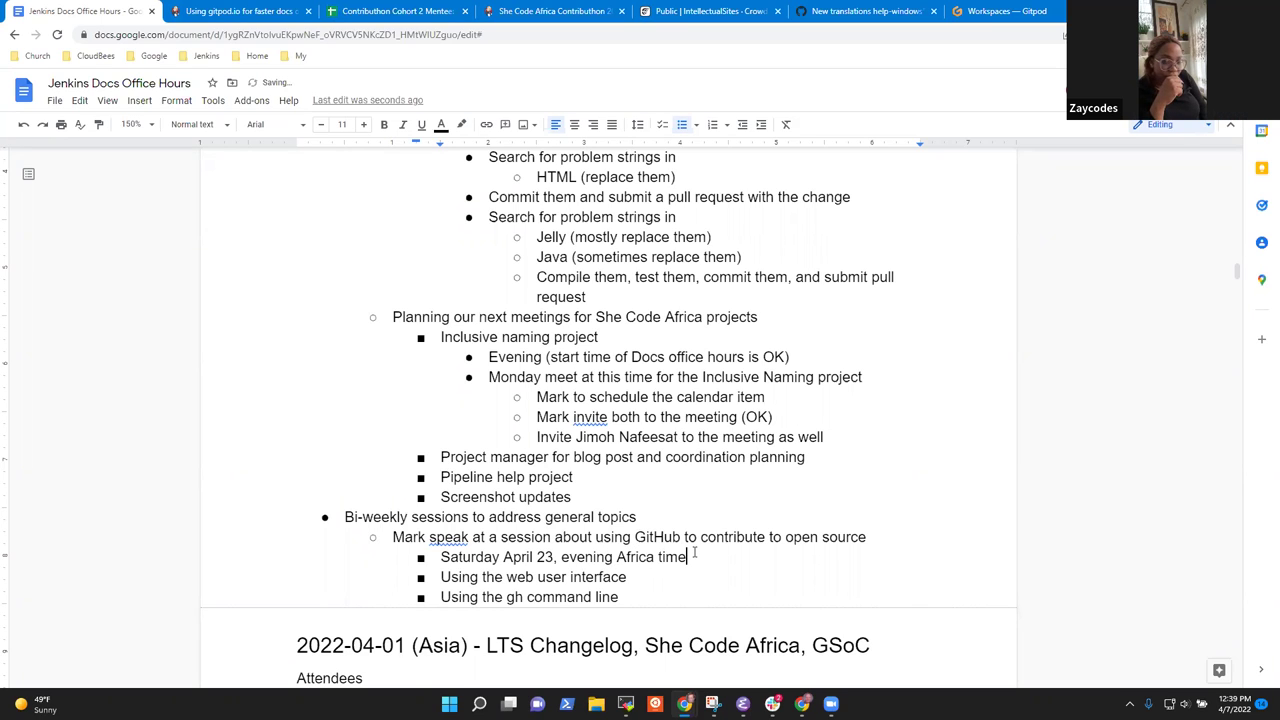
pyautogui.hotkey('ctrl', 'BackSpace')
pyautogui.hotkey('ctrl', 'BackSpace')
pyautogui.write('Nigeria time')
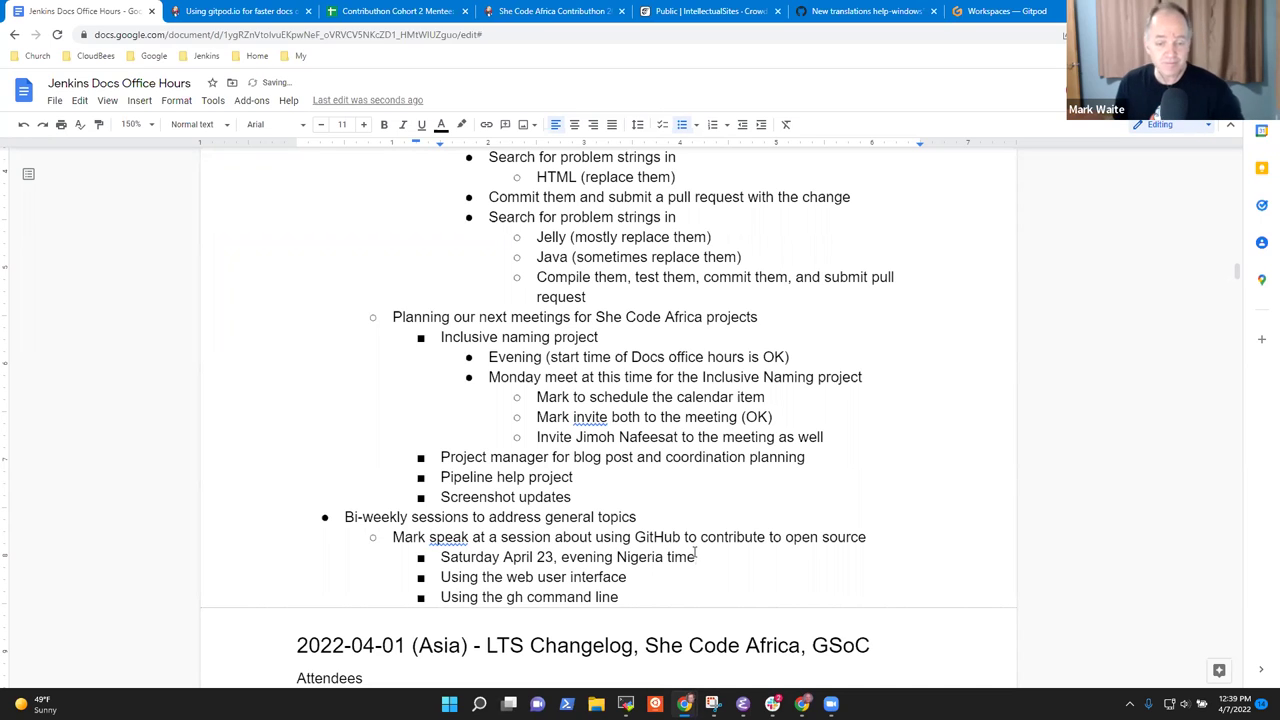
pyautogui.press('Home')
# Under 'Using the web user interface', add 'Pull requests and templates' and 'Reviewing changes'.
pyautogui.hotkey('shift', 'End')
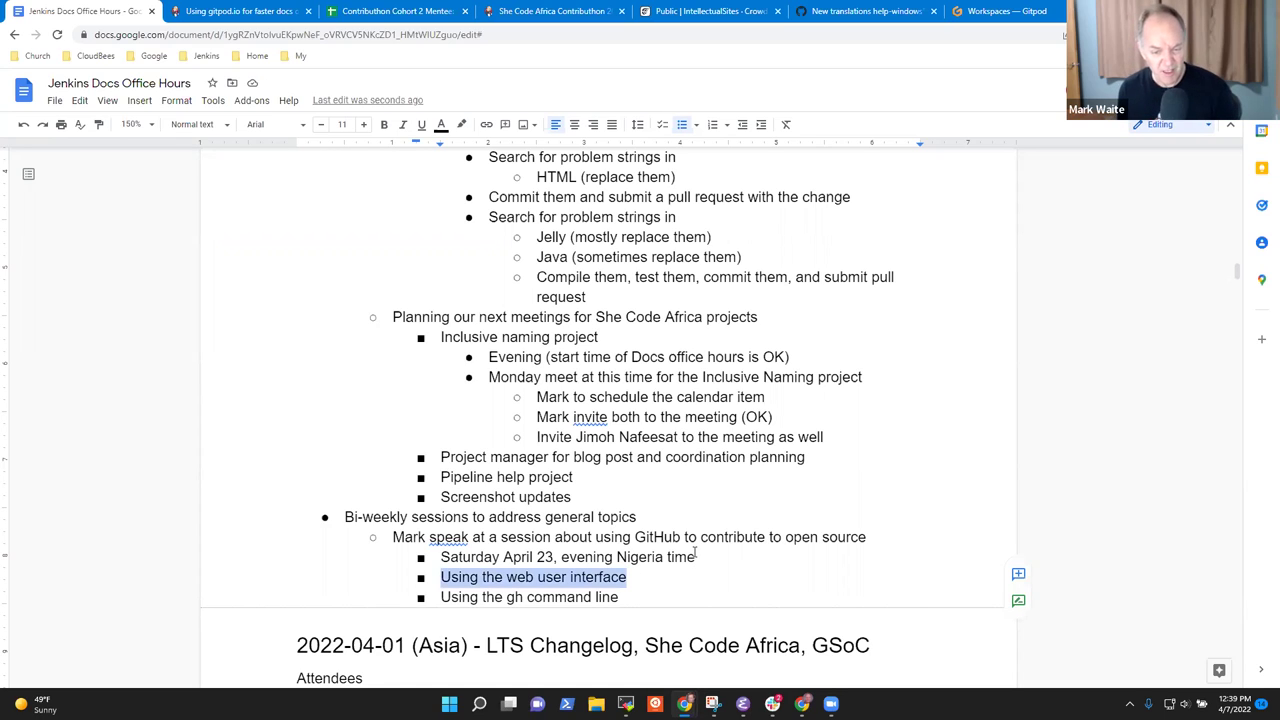
pyautogui.press('Down')
pyautogui.hotkey('shift', 'End')
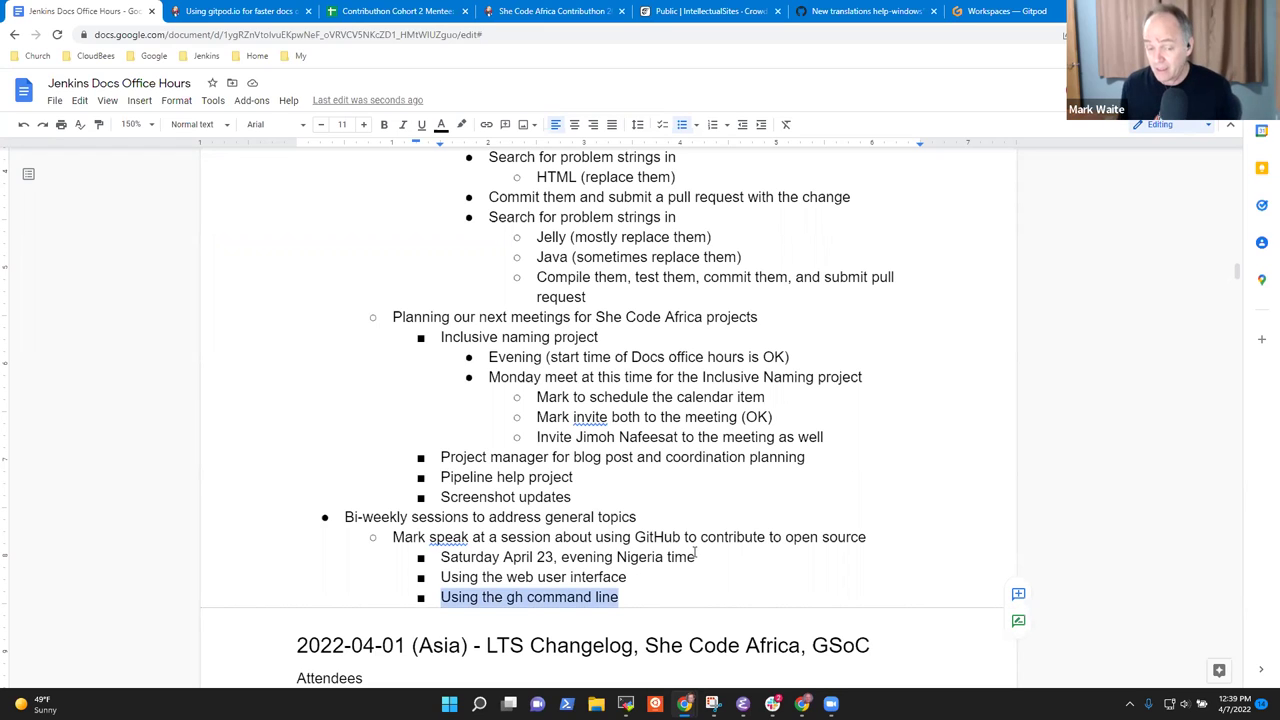
pyautogui.press('Left')
pyautogui.press('Left')
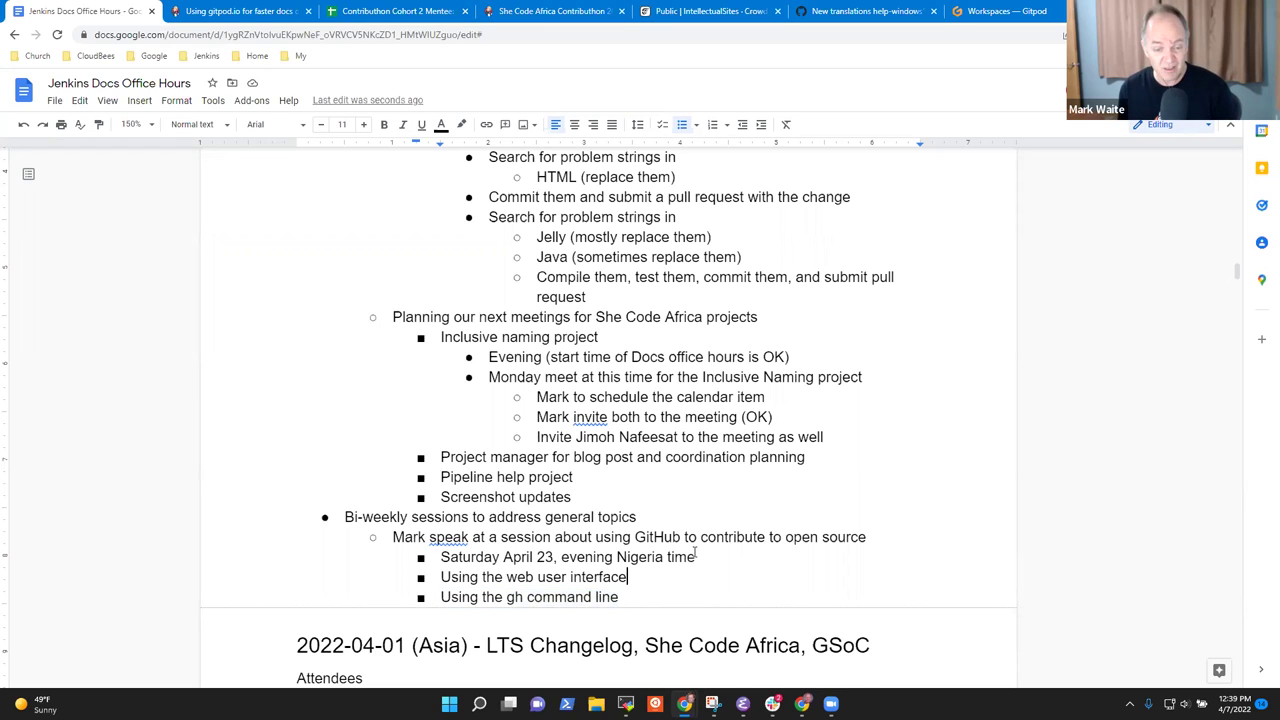
pyautogui.press('Return')
pyautogui.press('Tab')
pyautogui.write('Pull ')
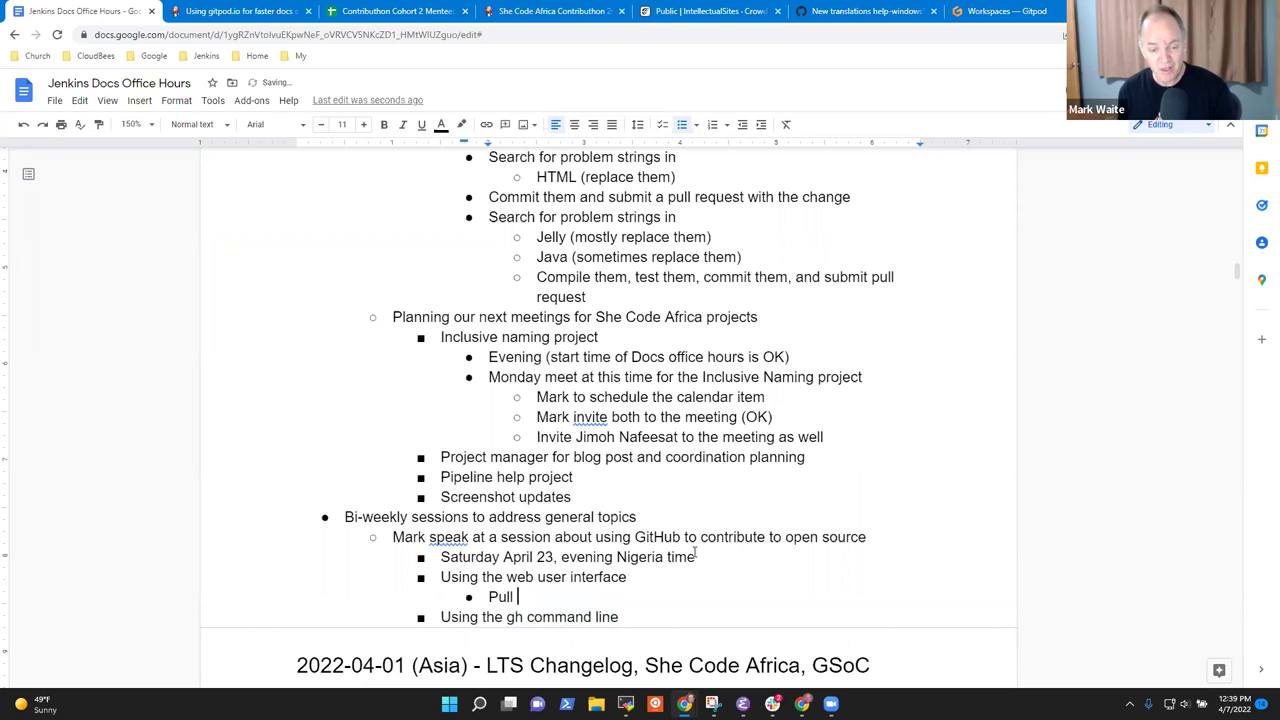
pyautogui.write('requests and templates')
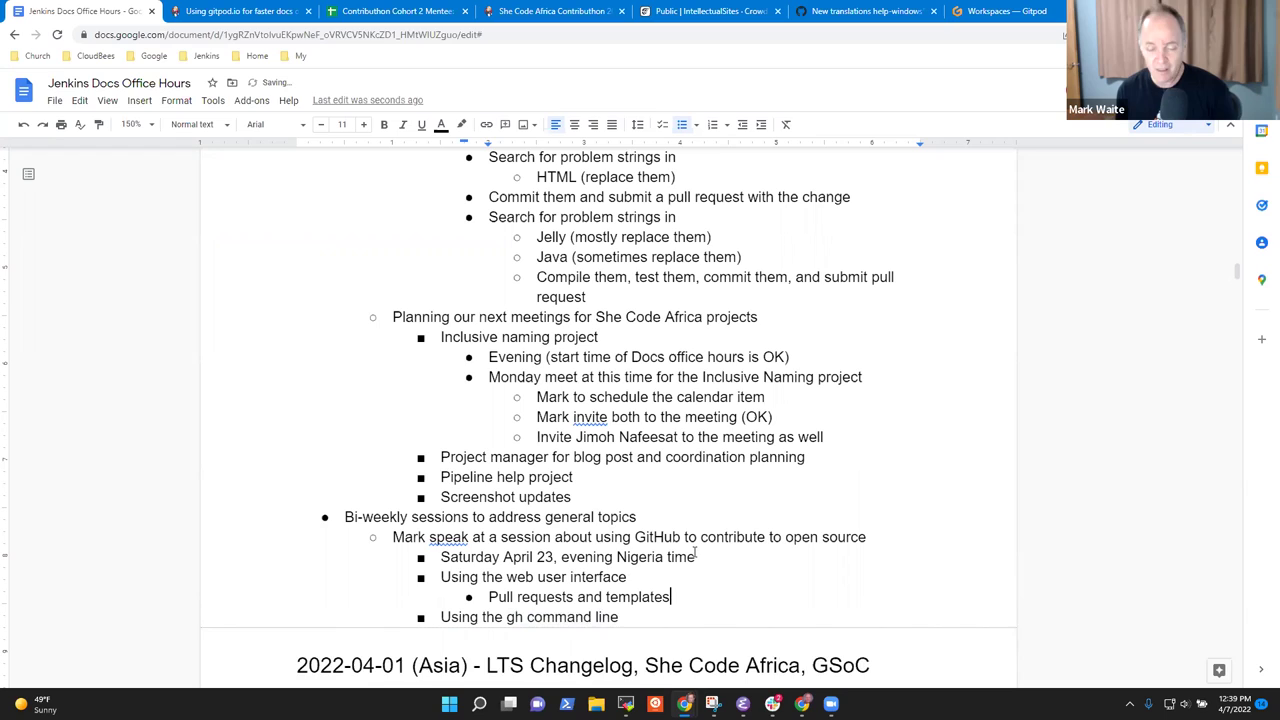
pyautogui.press('Return')
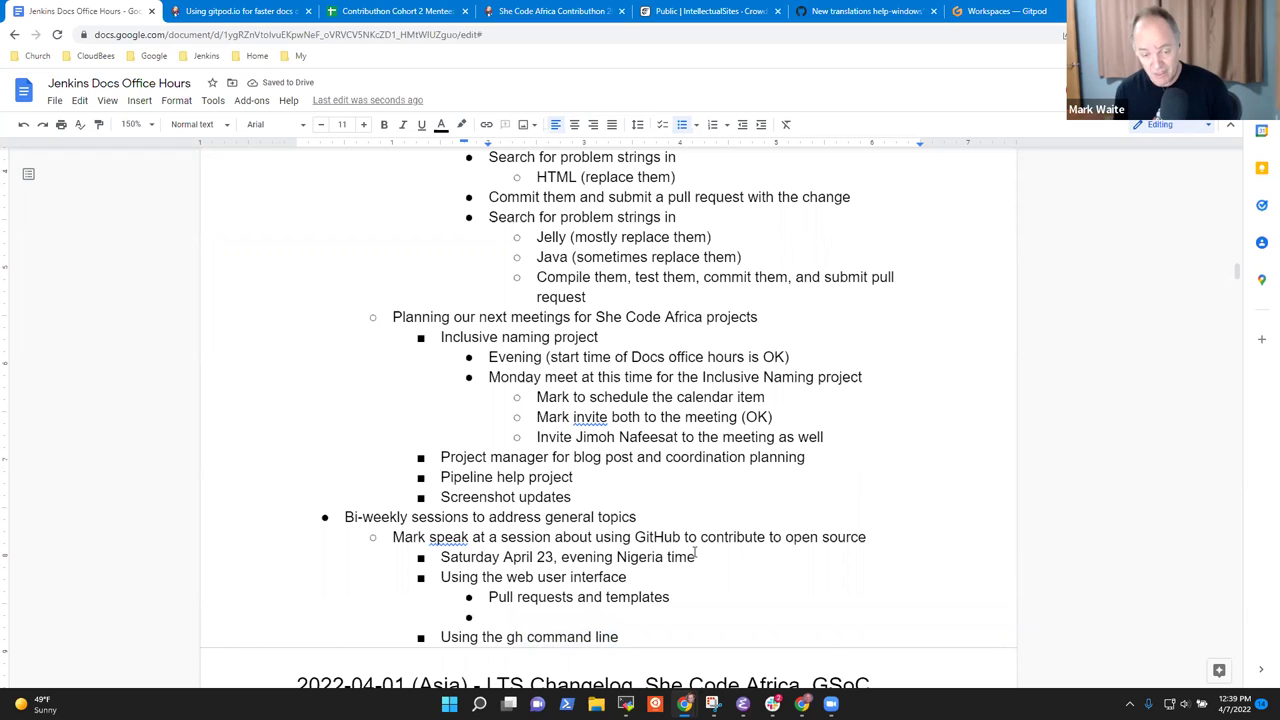
pyautogui.write('Reviewing ')
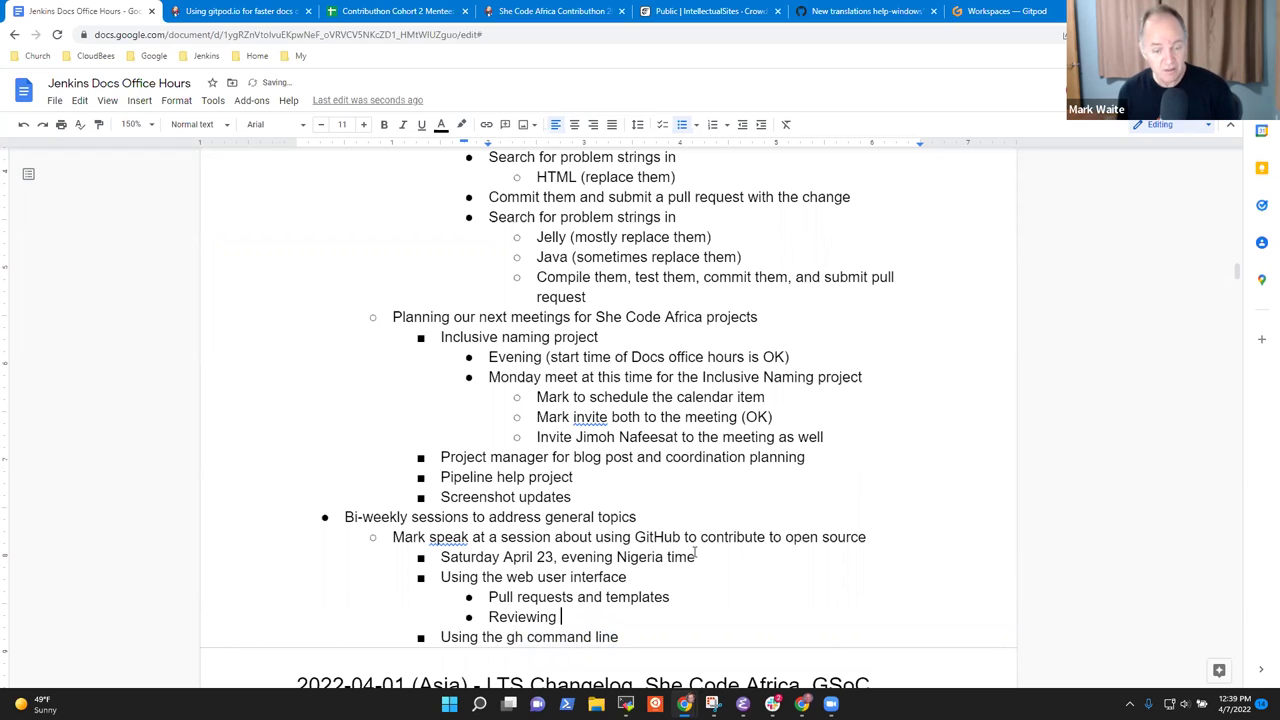
pyautogui.write('changes')
# Add 'Checks and continuous integration jobs', then 'Creating a pull request' under the gh command line item.
pyautogui.press('Return')
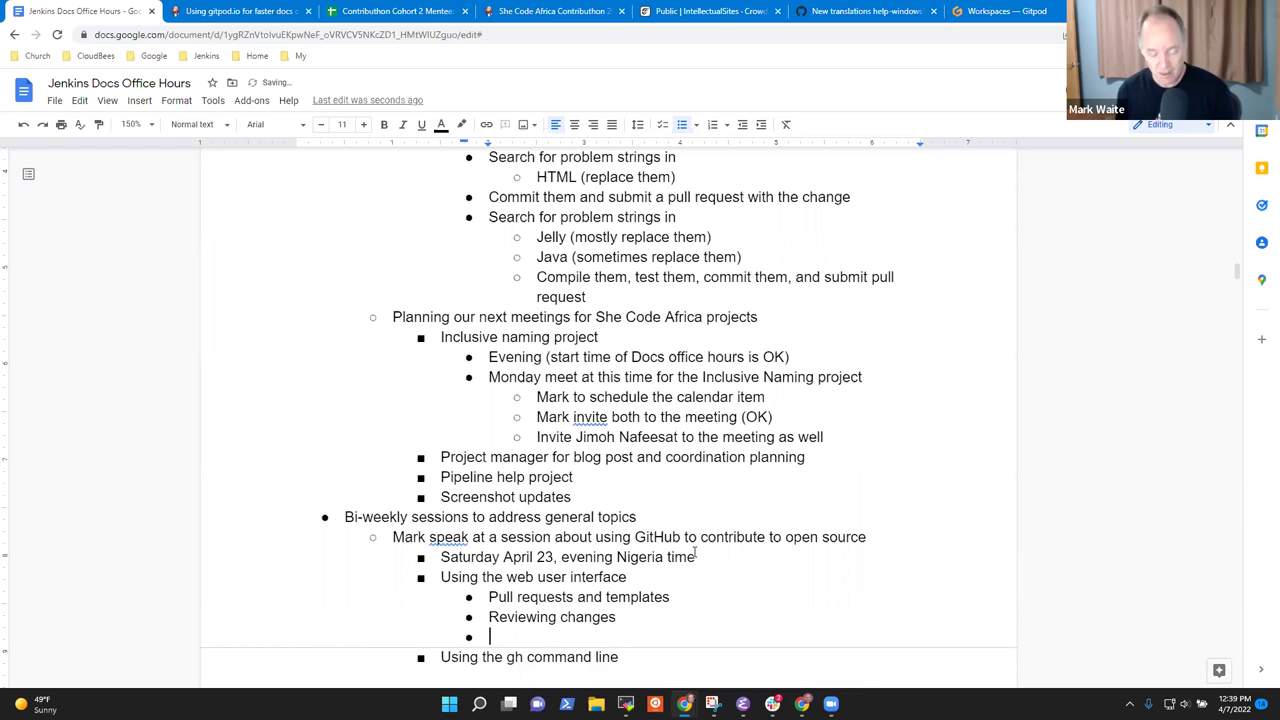
pyautogui.write('CI')
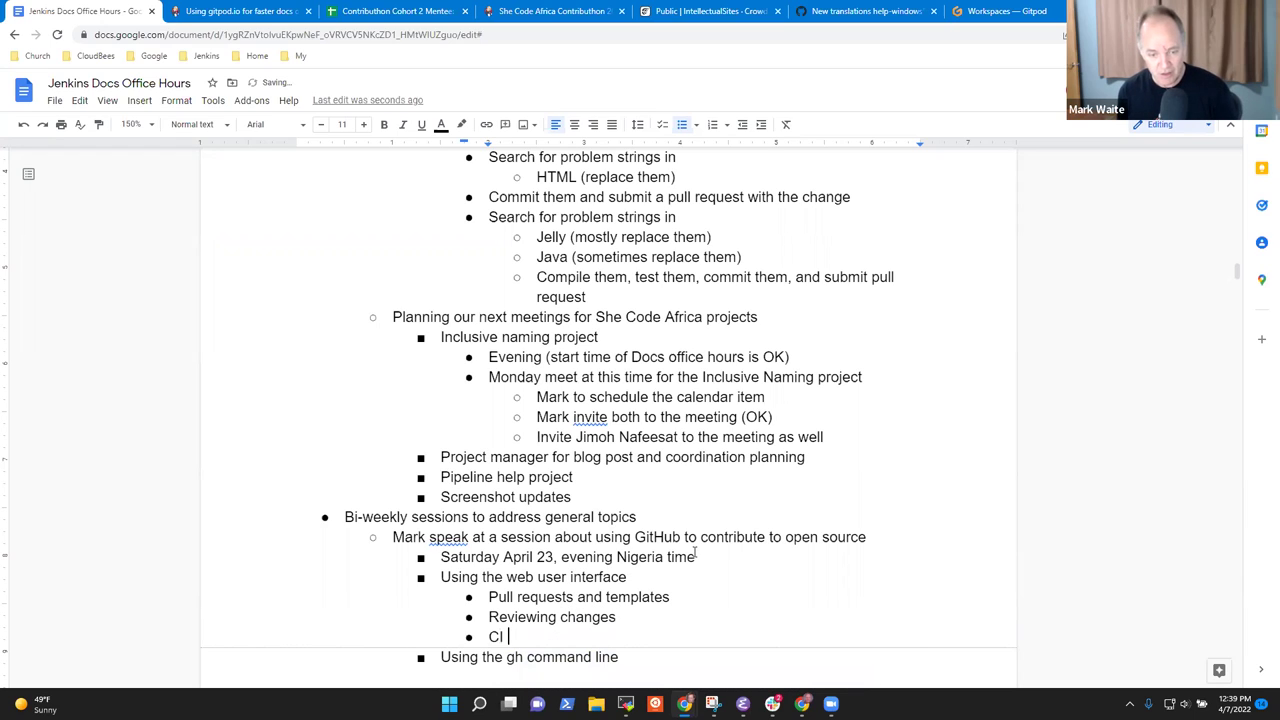
pyautogui.press('BackSpace')
pyautogui.press('BackSpace')
pyautogui.press('BackSpace')
pyautogui.write('Check sna')
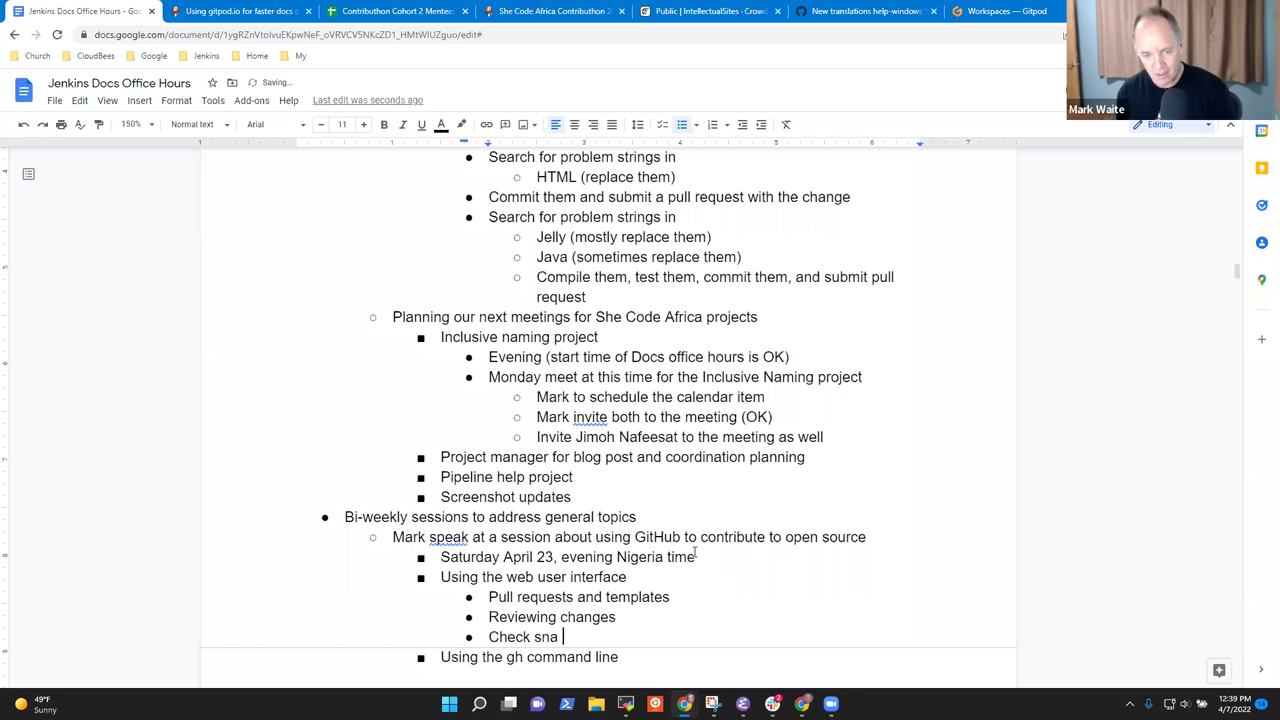
pyautogui.press('BackSpace')
pyautogui.press('BackSpace')
pyautogui.press('BackSpace')
pyautogui.press('BackSpace')
pyautogui.press('BackSpace')
pyautogui.write('s and ')
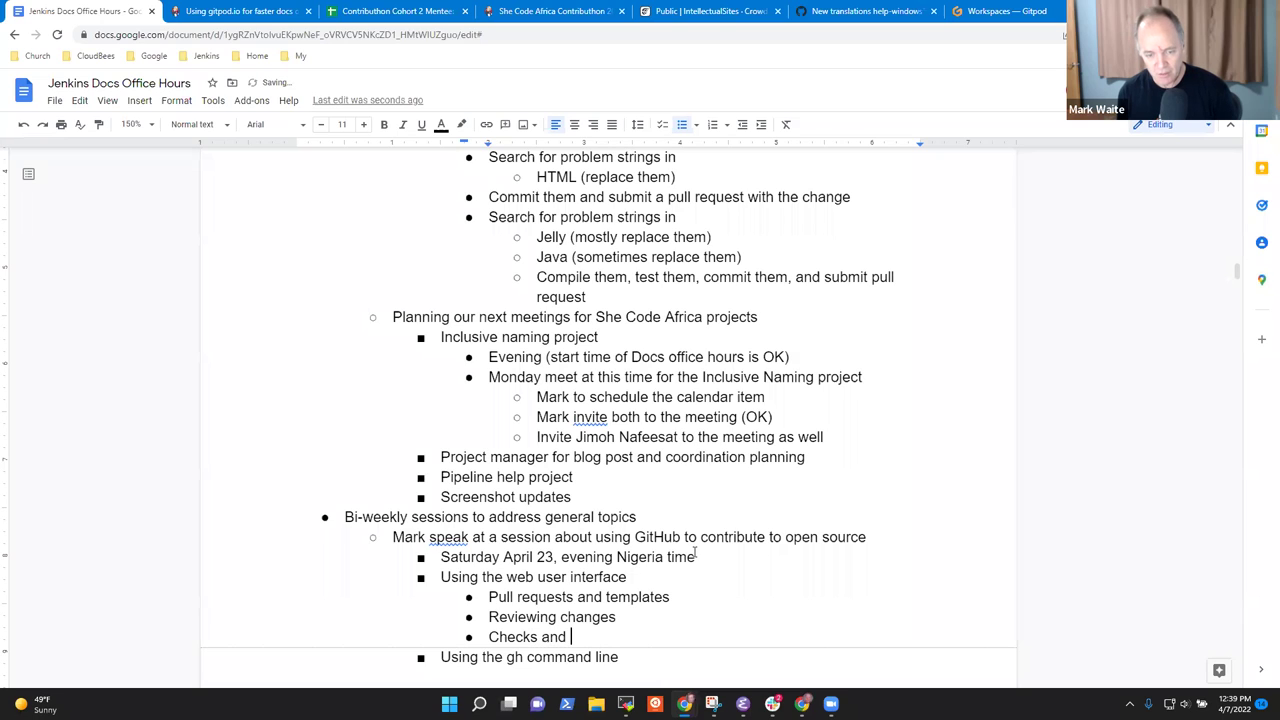
pyautogui.write('contribu')
pyautogui.press('BackSpace')
pyautogui.press('BackSpace')
pyautogui.press('BackSpace')
pyautogui.press('BackSpace')
pyautogui.write('inuous integration jko')
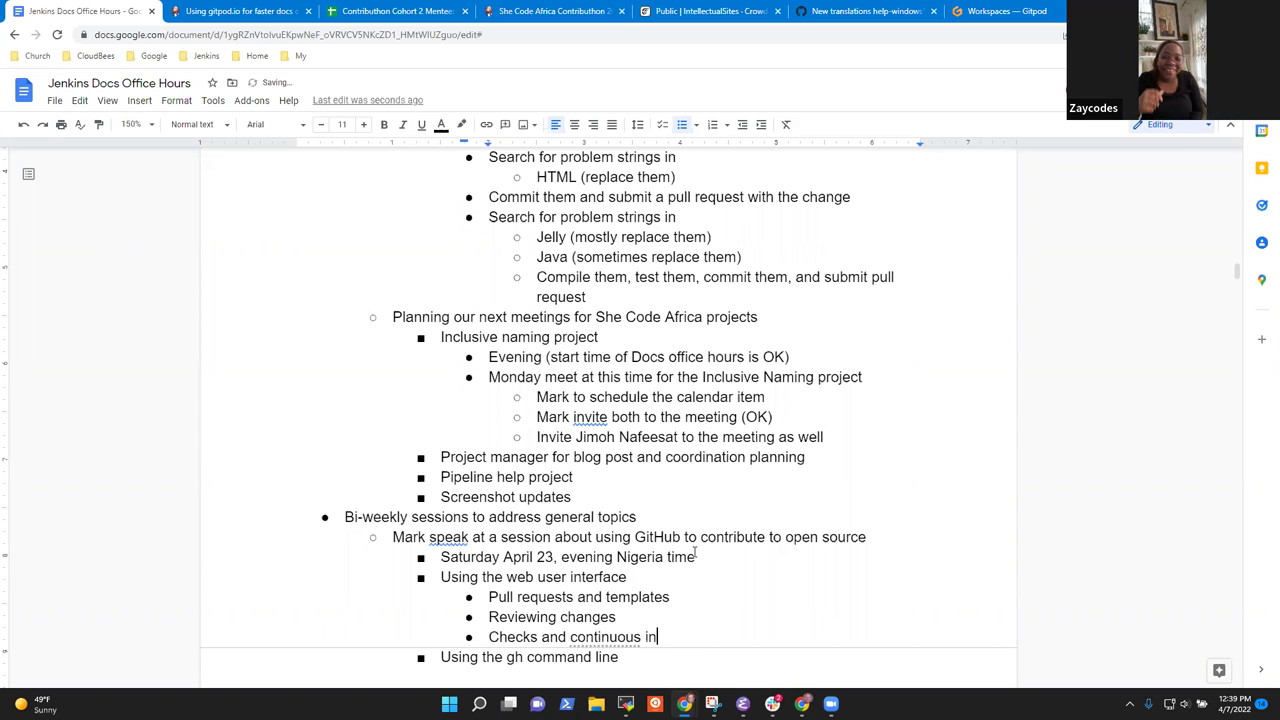
pyautogui.press('BackSpace')
pyautogui.press('BackSpace')
pyautogui.write('obs')
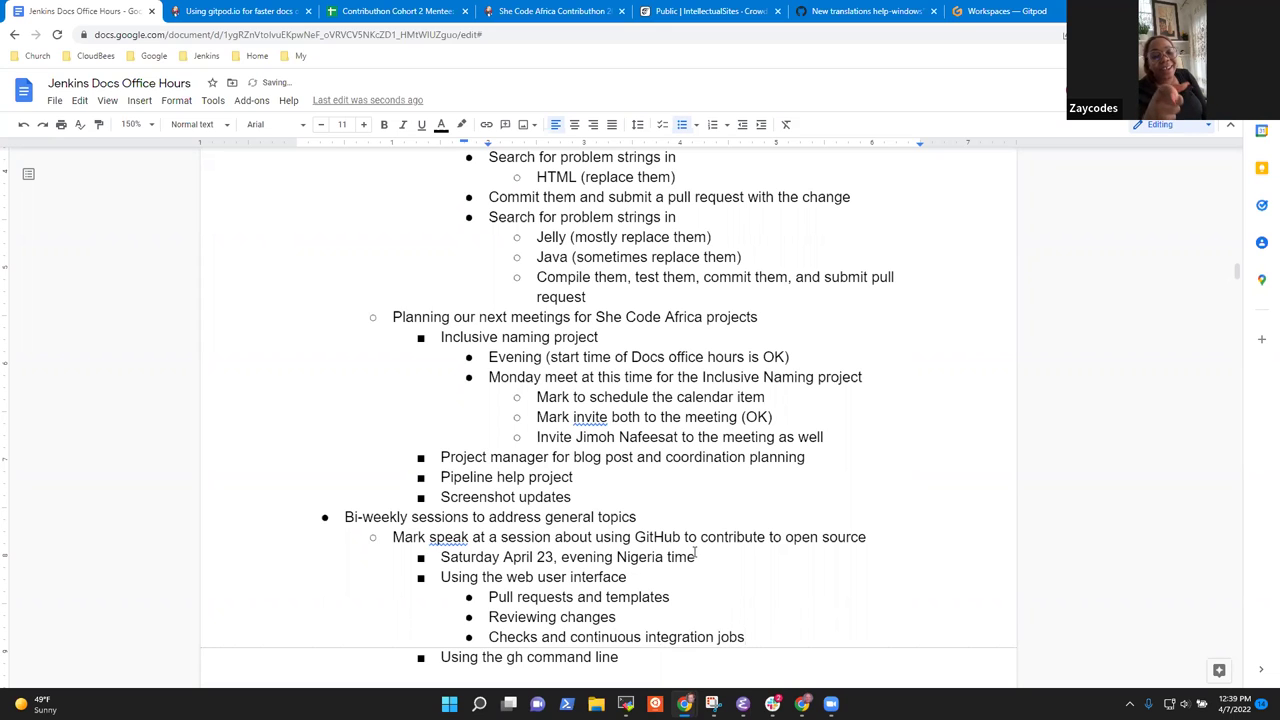
pyautogui.press('Return')
pyautogui.press('Tab')
pyautogui.write('Creating a pull request')
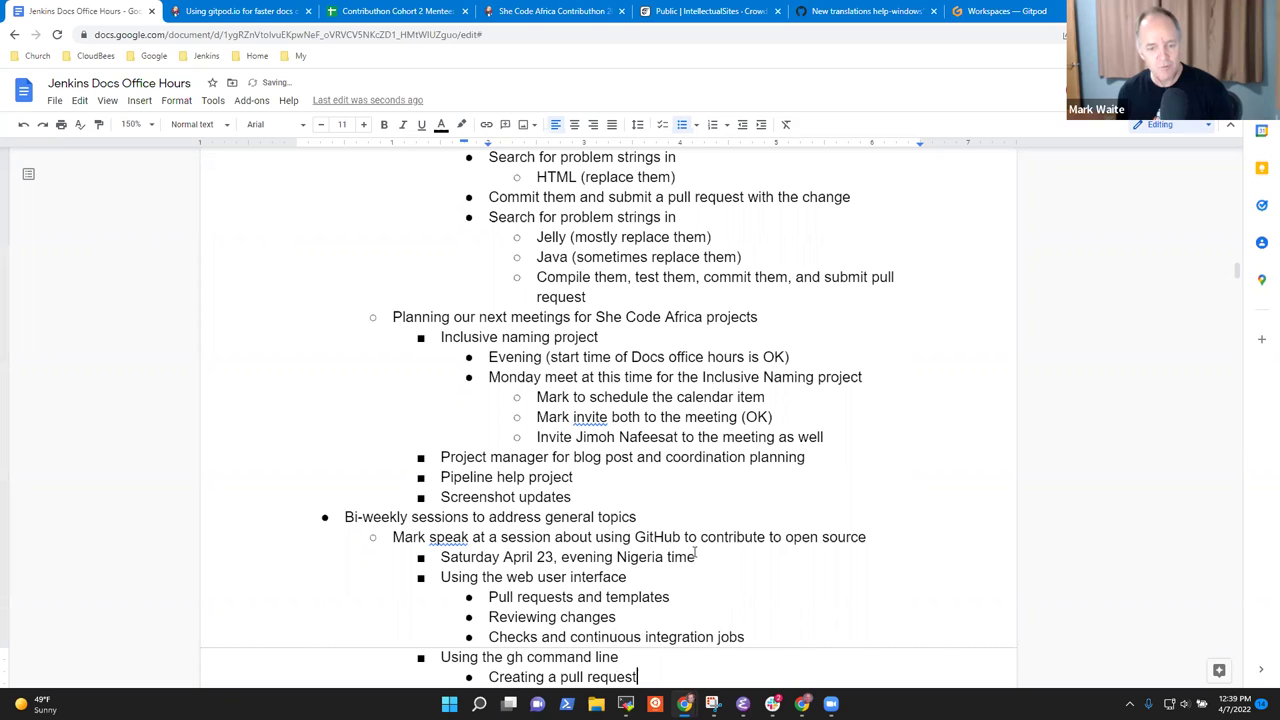
# Add 'Forking a repository' above and 'Updating a repository' below 'Creating a pull request'.
pyautogui.press('Home')
pyautogui.press('Return')
pyautogui.press('Up')
pyautogui.write('Forking a repository')
pyautogui.press('End')
pyautogui.press('Return')
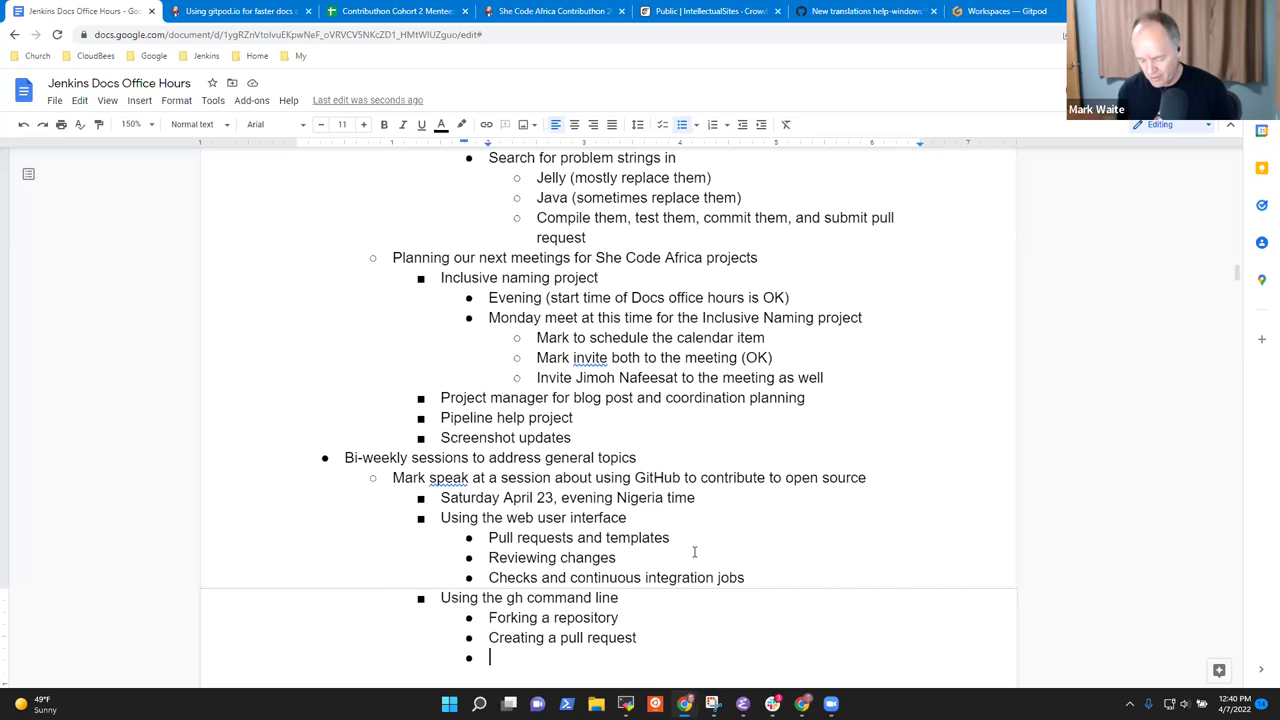
pyautogui.write('Updating a repository')
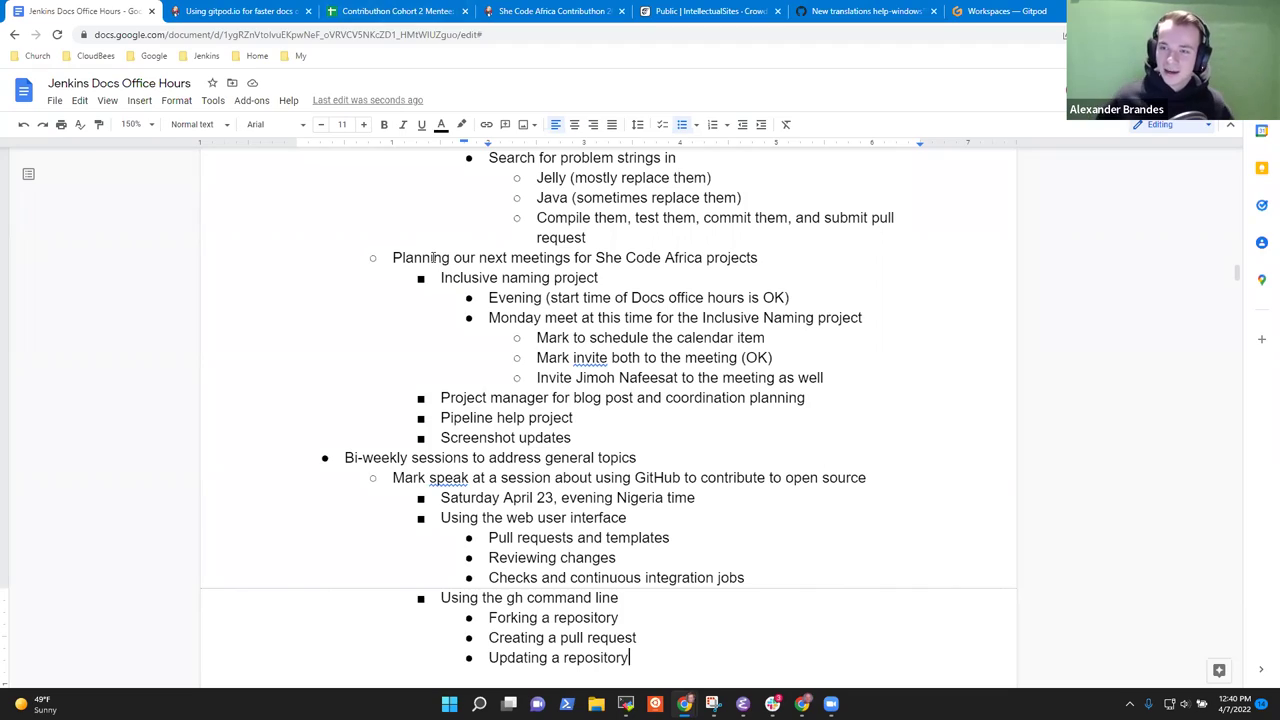
# Under the license item, add a sub-bullet to email the governance board after checking the license terms.
pyautogui.scroll(8, 450, 377)
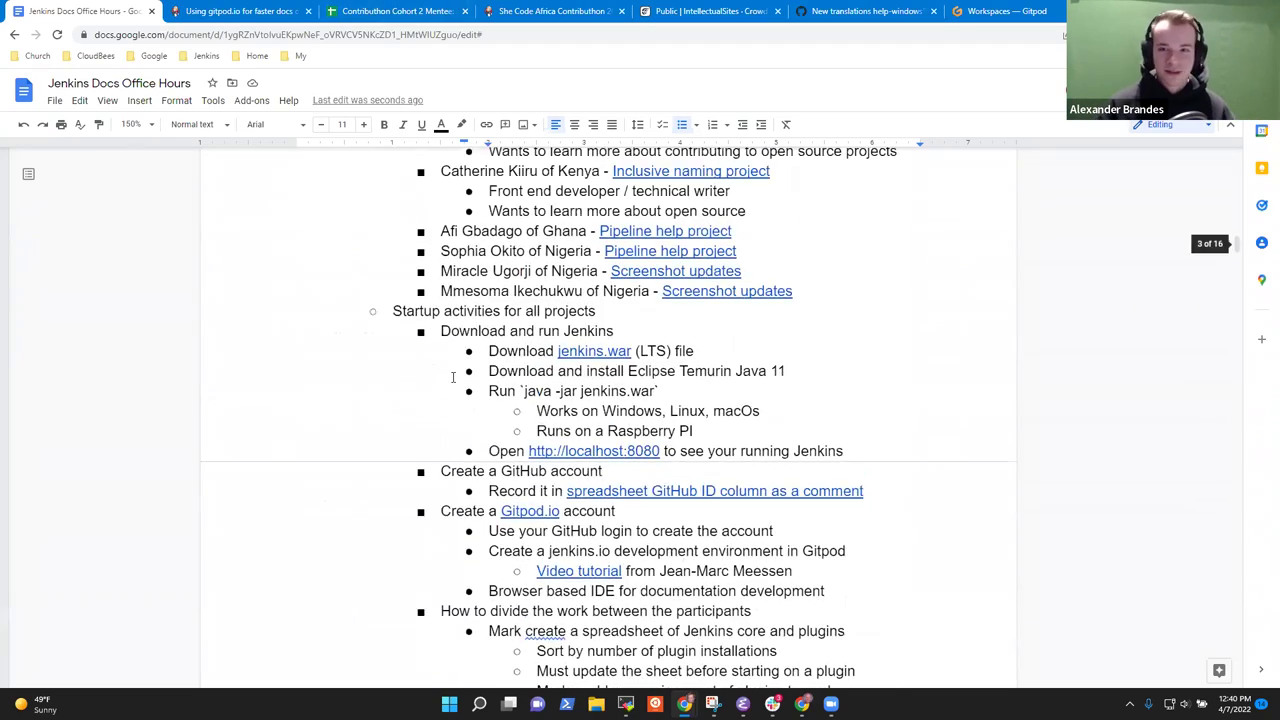
pyautogui.scroll(10, 450, 377)
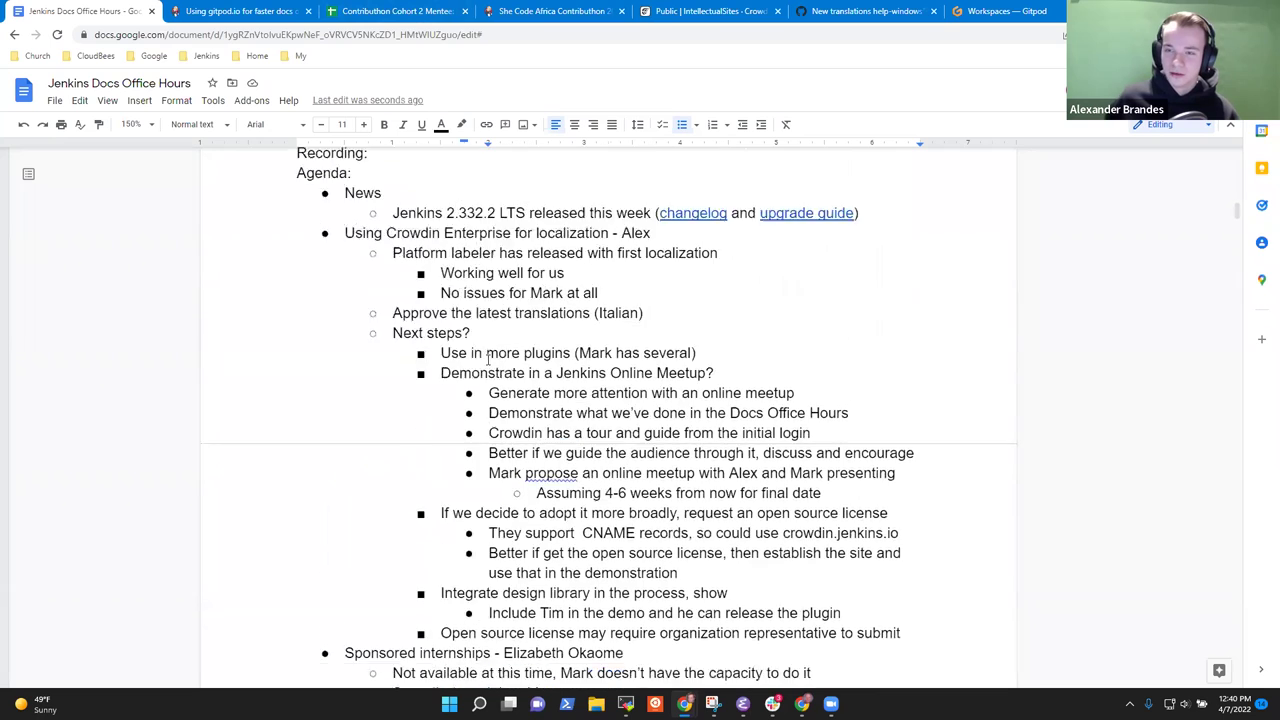
pyautogui.scroll(2, 488, 358)
pyautogui.scroll(-3, 500, 366)
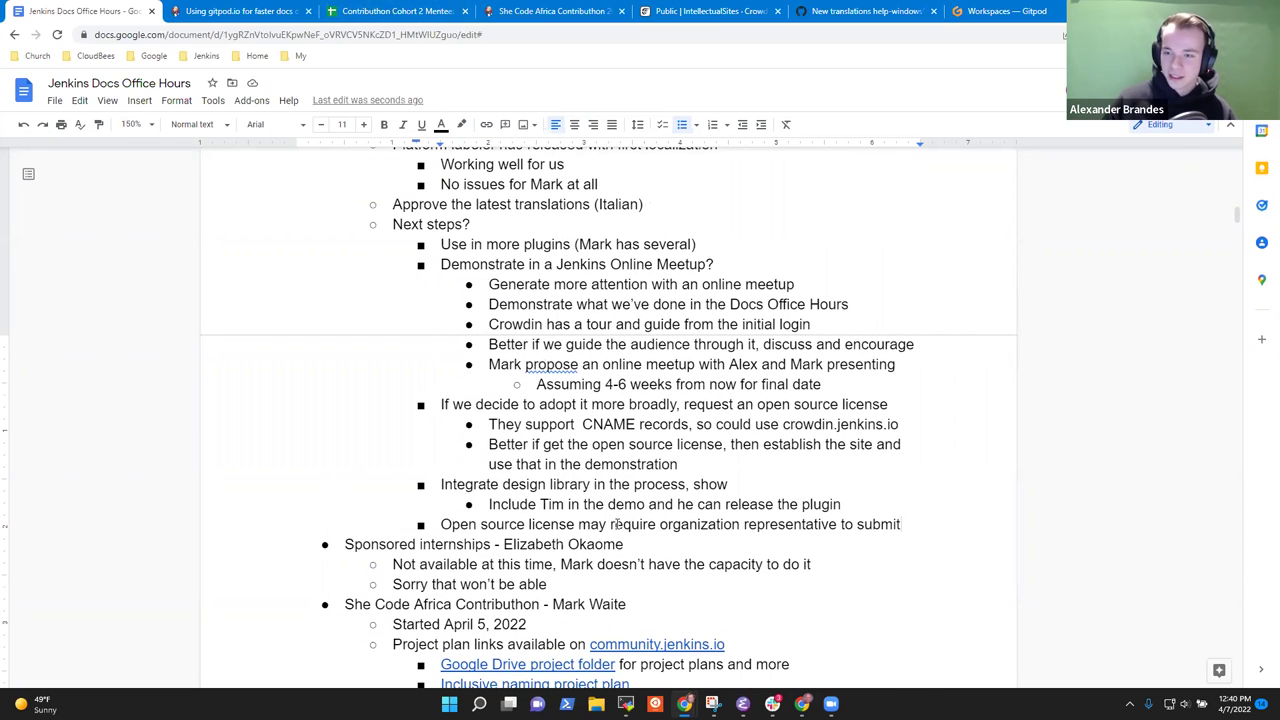
pyautogui.press('Return')
pyautogui.press('Tab')
pyautogui.write('Mark ')
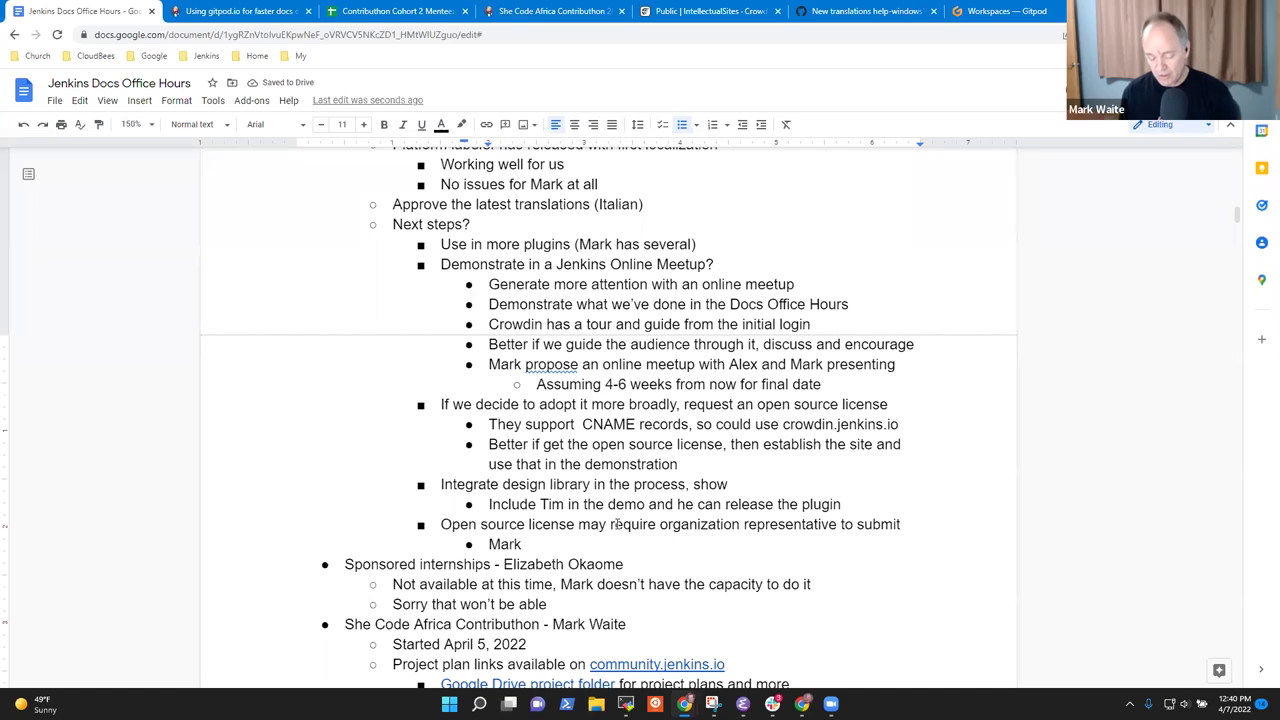
pyautogui.write('start an email ')
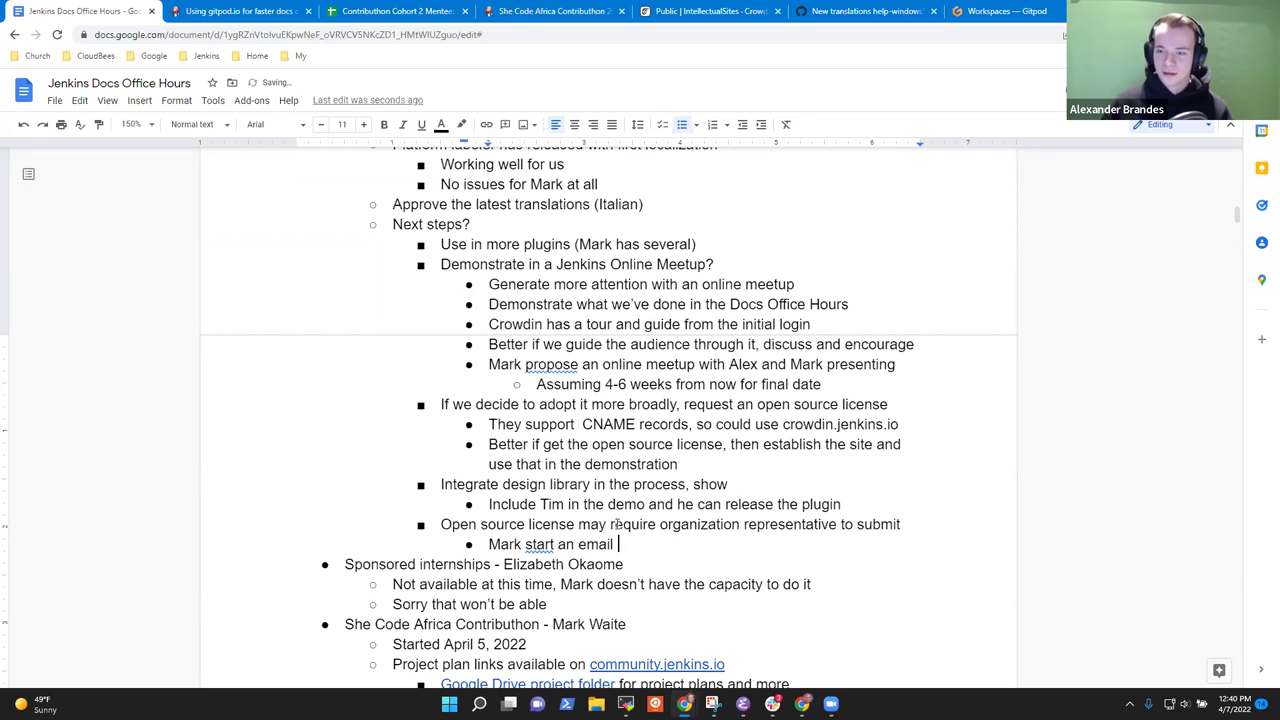
pyautogui.write('with the gover')
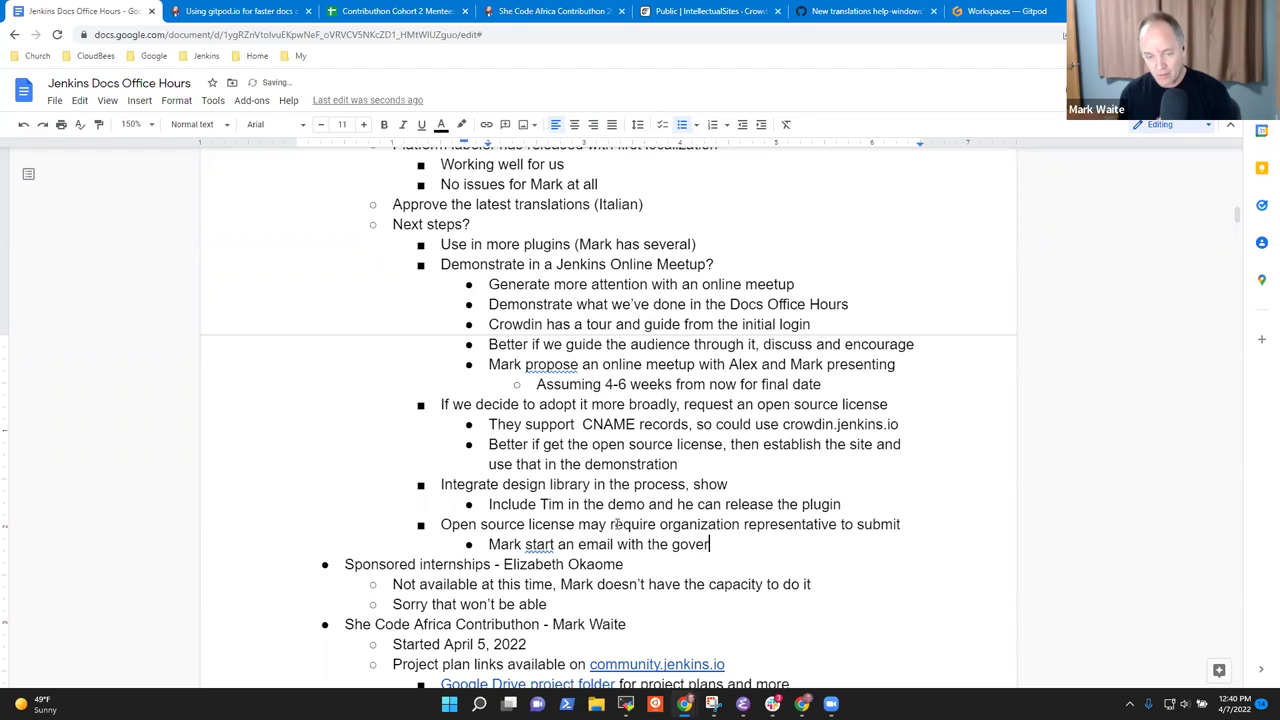
pyautogui.write('nance board af')
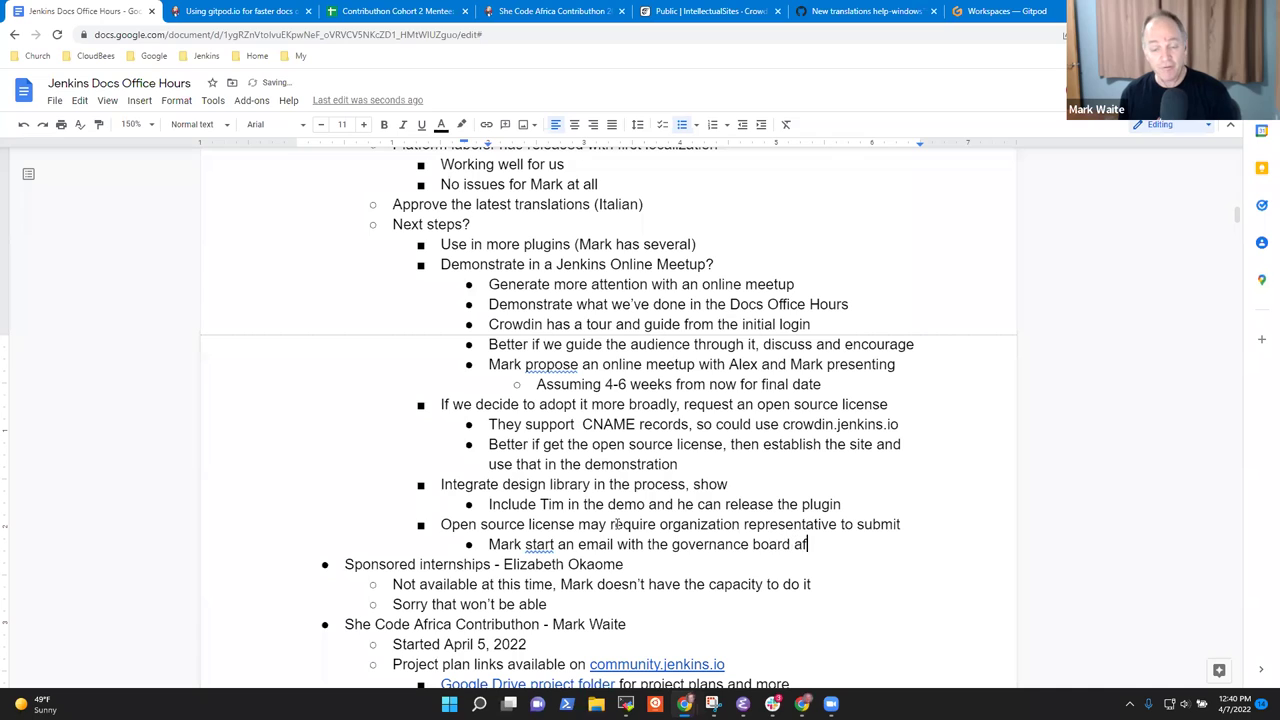
pyautogui.write('ter checked the')
pyautogui.press('BackSpace')
pyautogui.press('BackSpace')
pyautogui.press('BackSpace')
pyautogui.press('BackSpace')
pyautogui.write('the license terms')
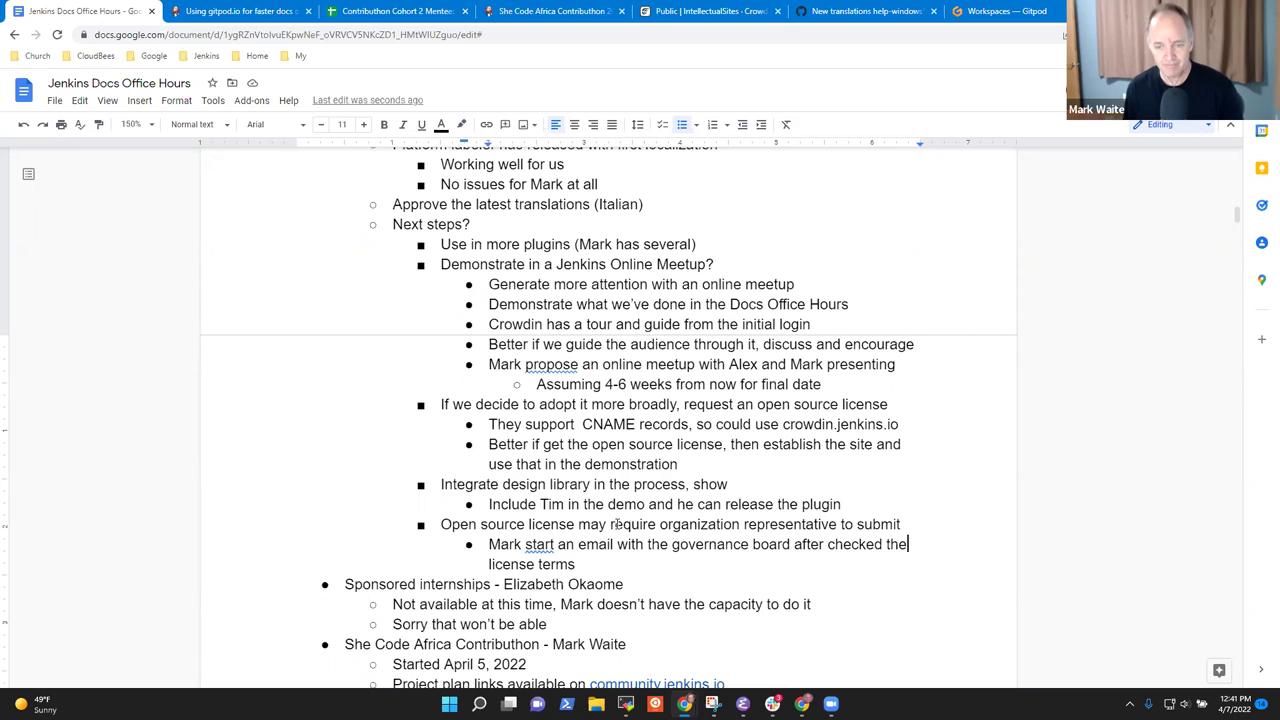
pyautogui.hotkey('ctrl', 'Left')
pyautogui.press('BackSpace')
pyautogui.press('BackSpace')
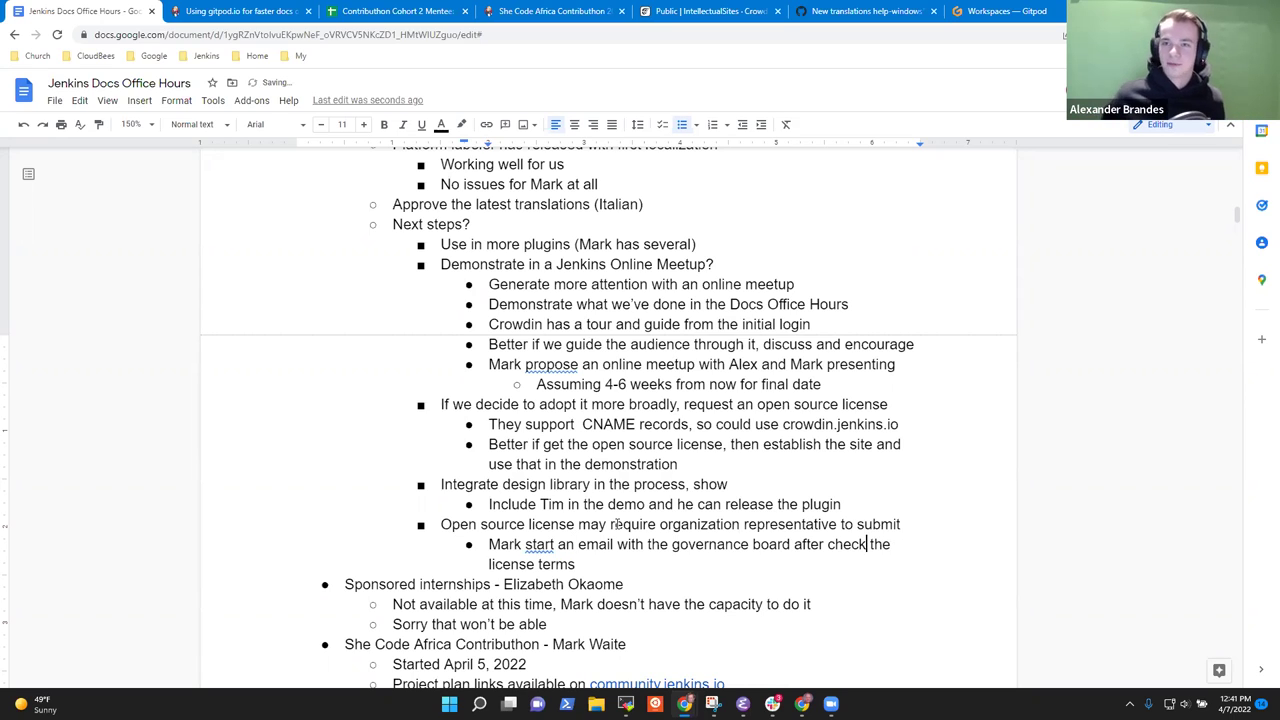
pyautogui.write('ing')
# Add a bullet to grant a team member manager access to the instance.
pyautogui.press('Down')
pyautogui.press('Return')
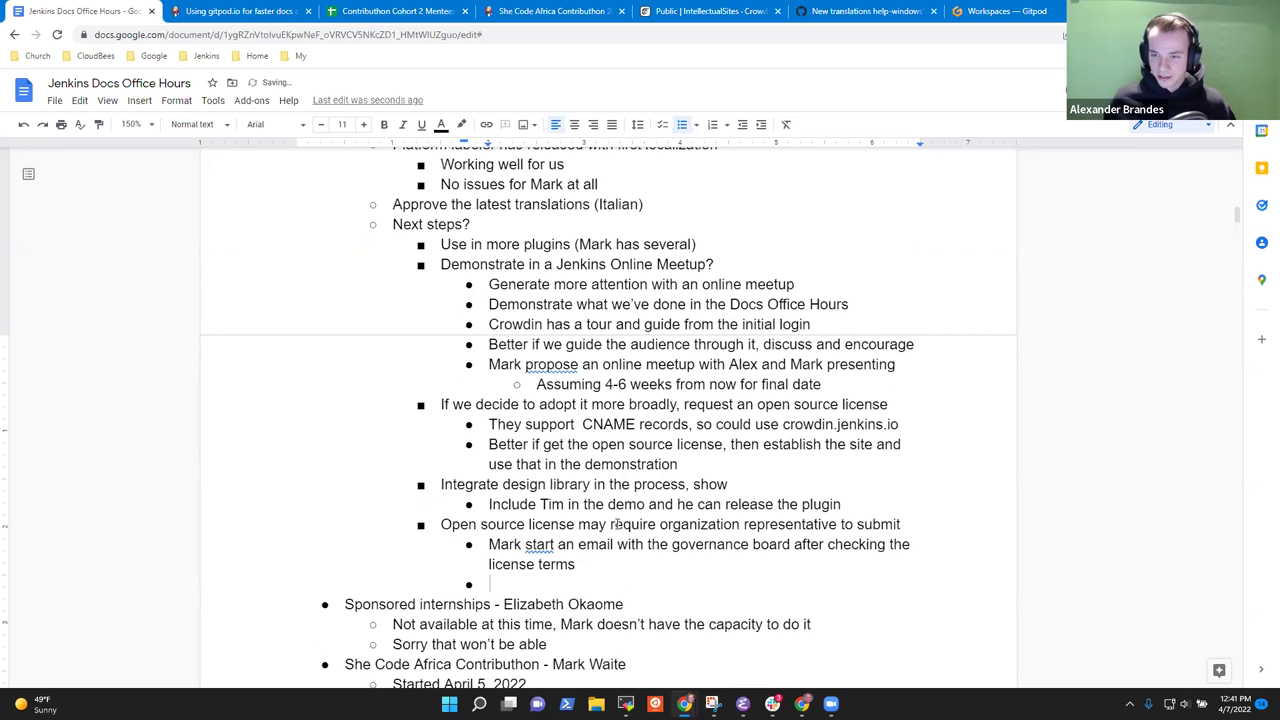
pyautogui.write('Grant Alex manager acce')
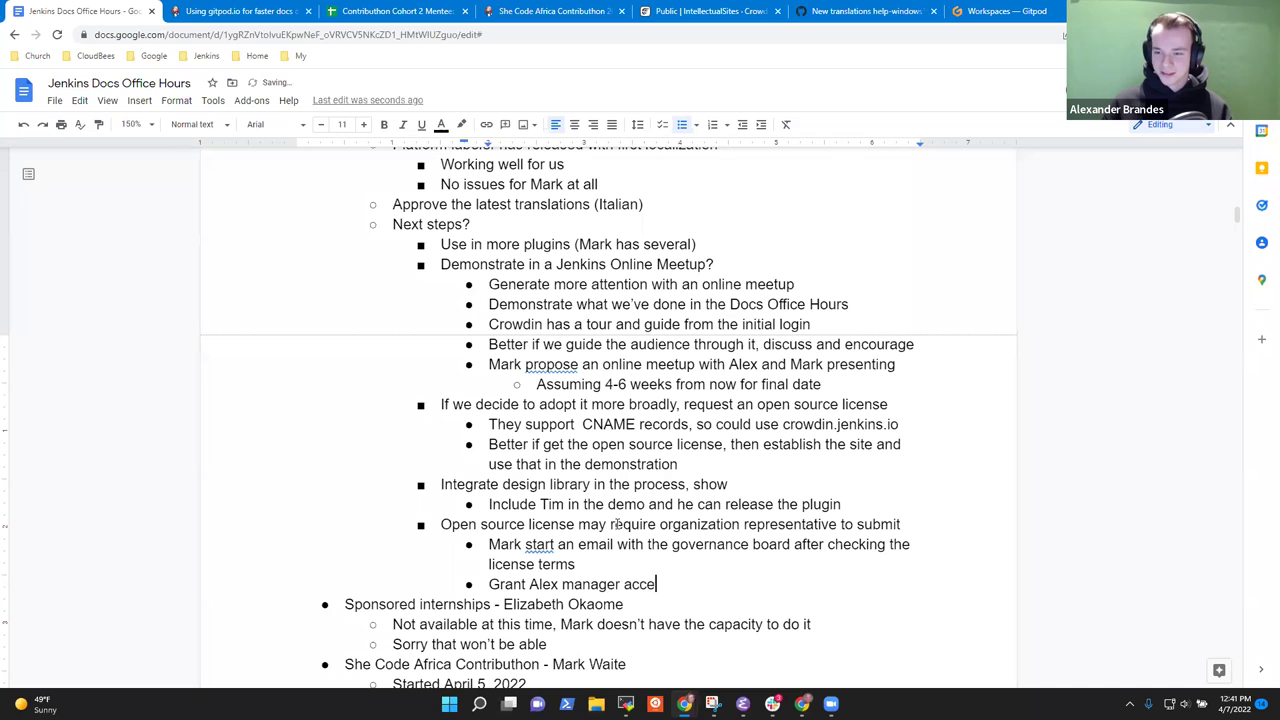
pyautogui.write('ss to the instance')
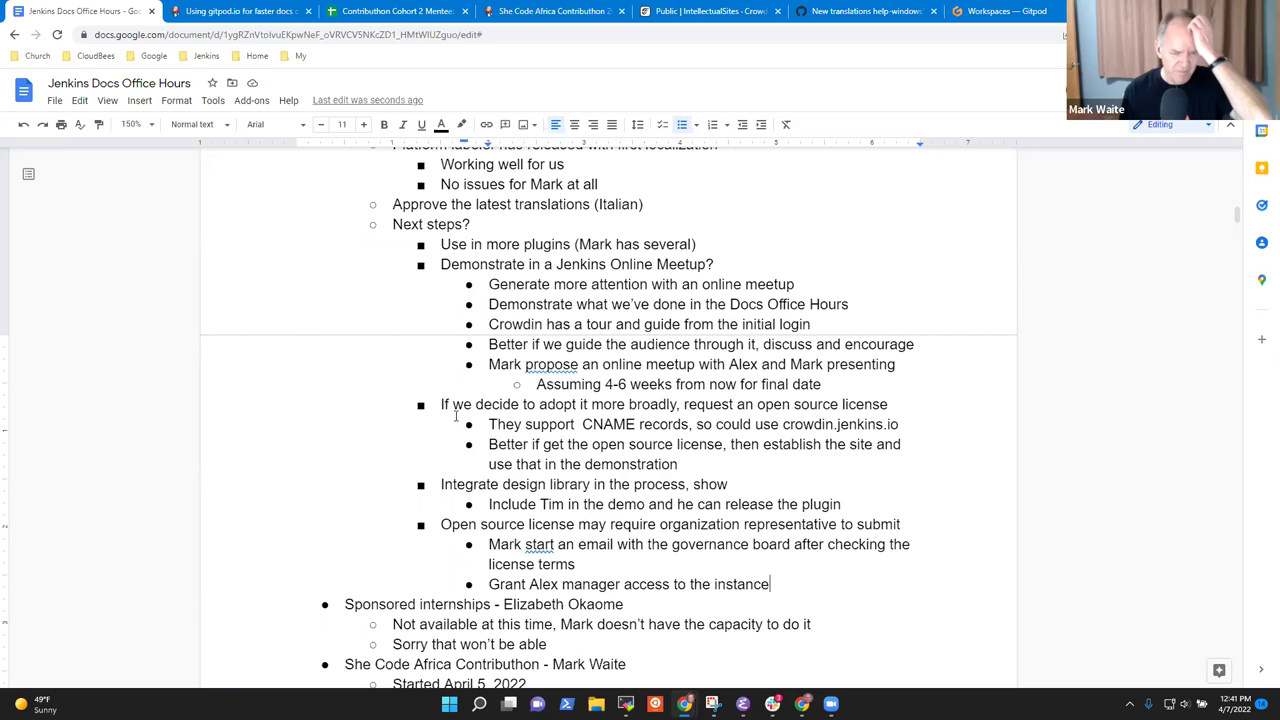
pyautogui.scroll(3, 442, 404)
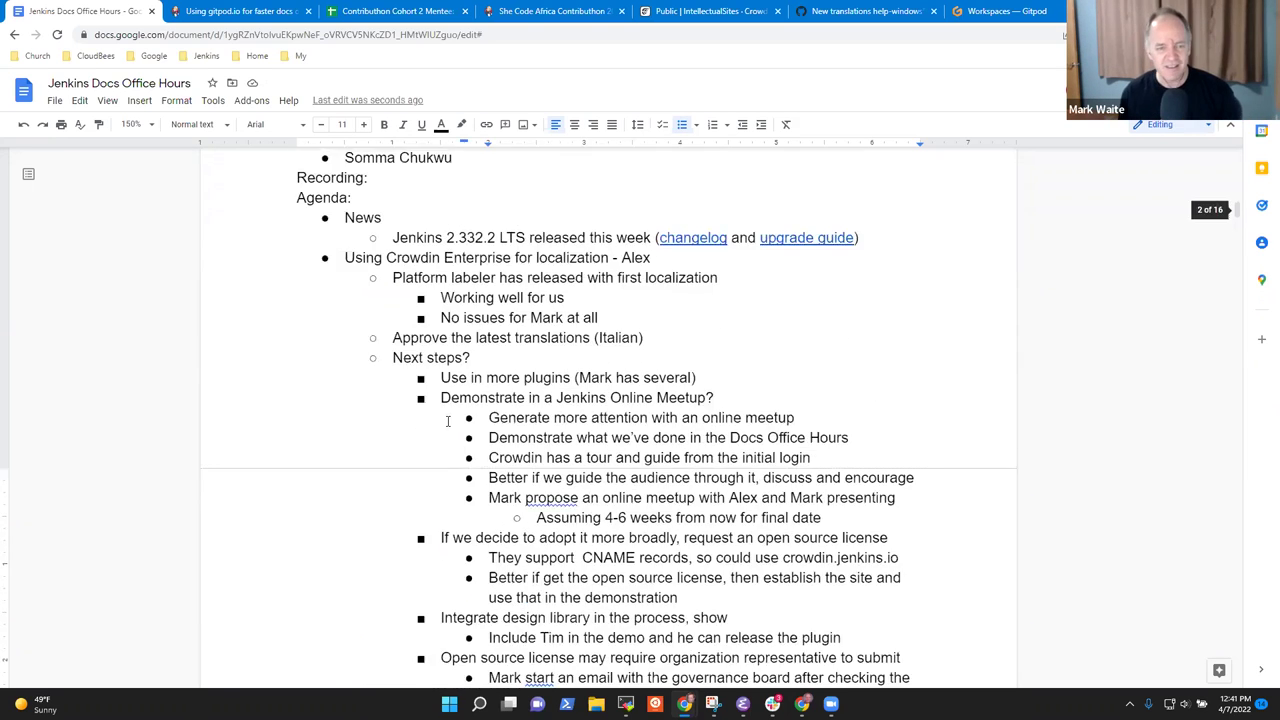
pyautogui.scroll(-2, 450, 302)
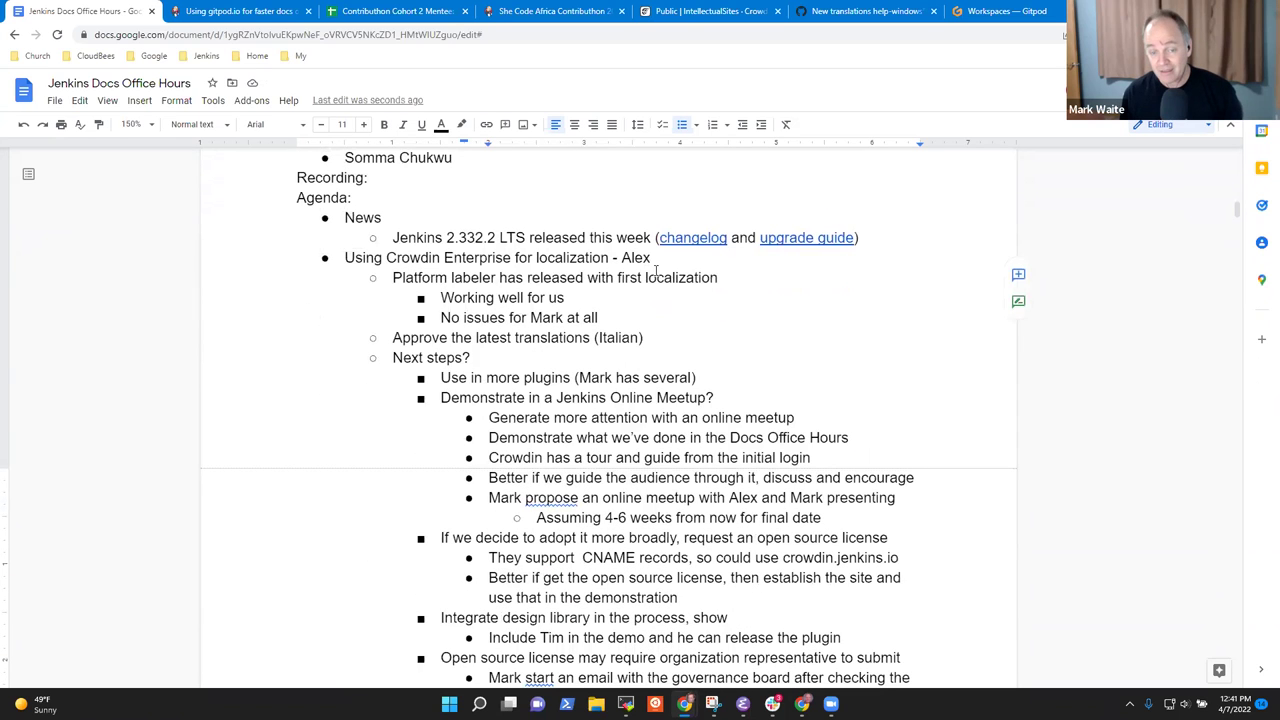
pyautogui.doubleClick(636, 257)
pyautogui.moveTo(563, 257); pyautogui.dragTo(346, 257)
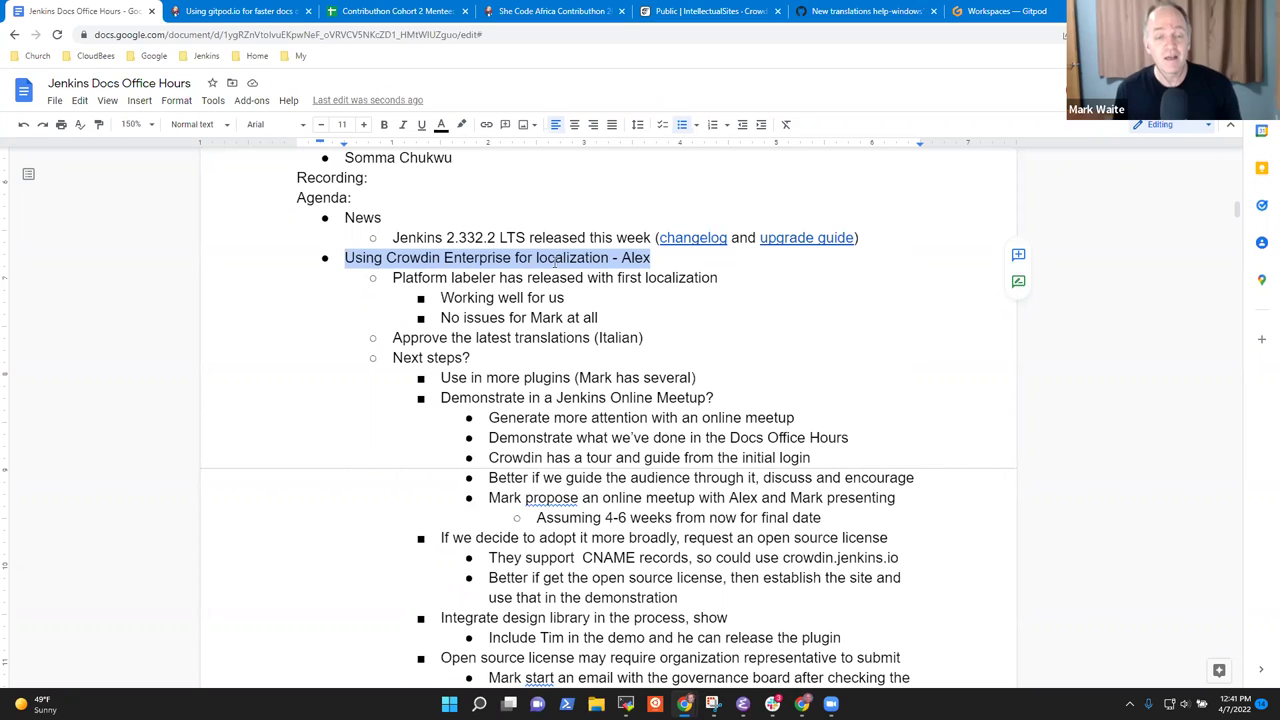
pyautogui.click(575, 259)
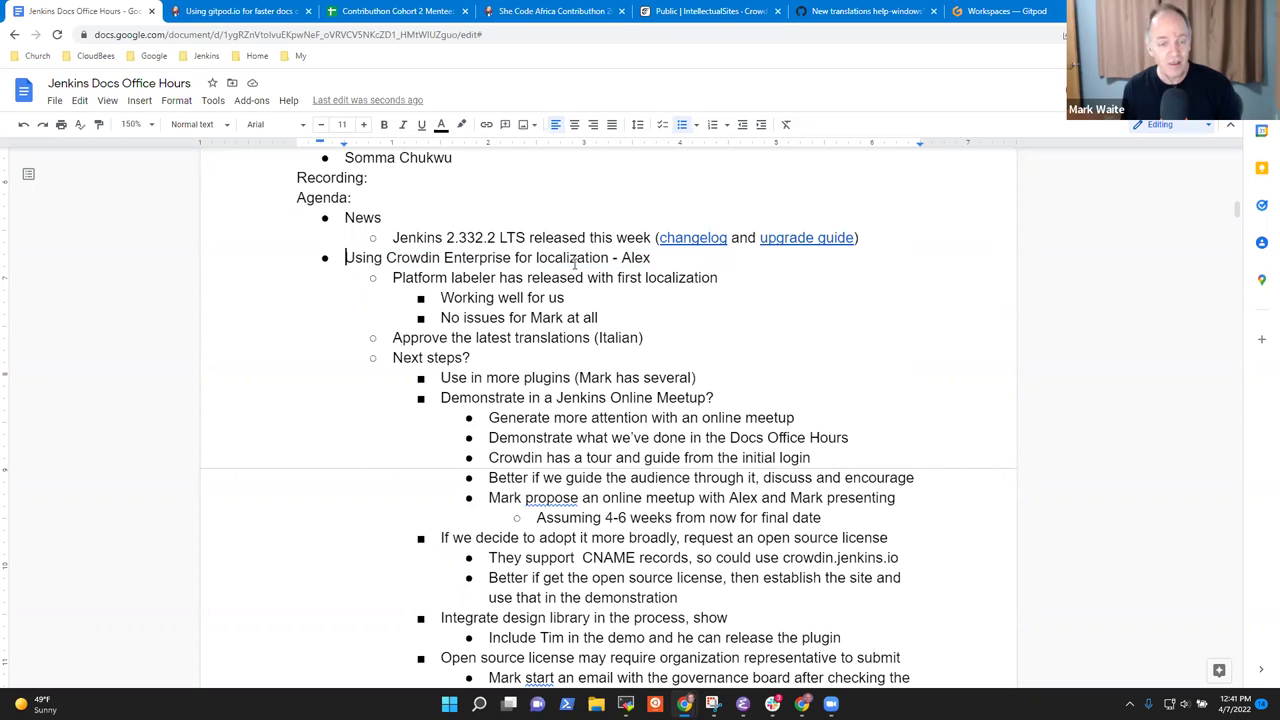
pyautogui.hotkey('shift', 'End')
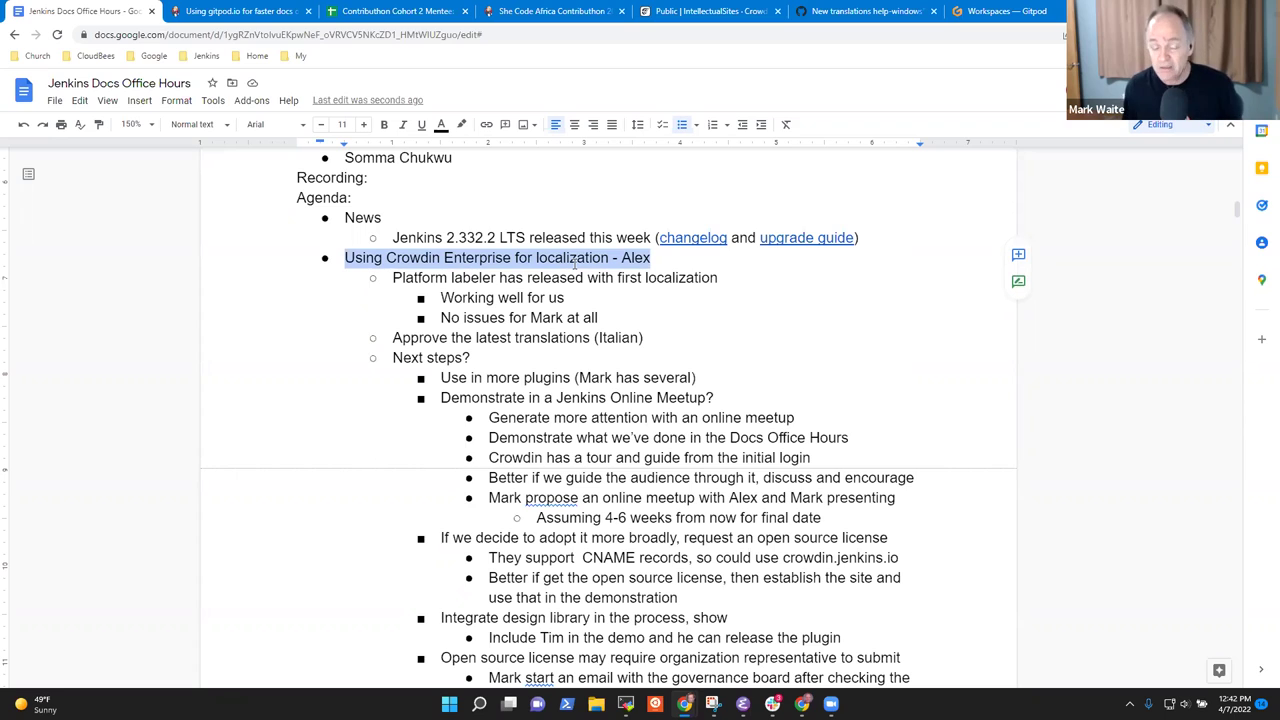
pyautogui.scroll(-9, 366, 312)
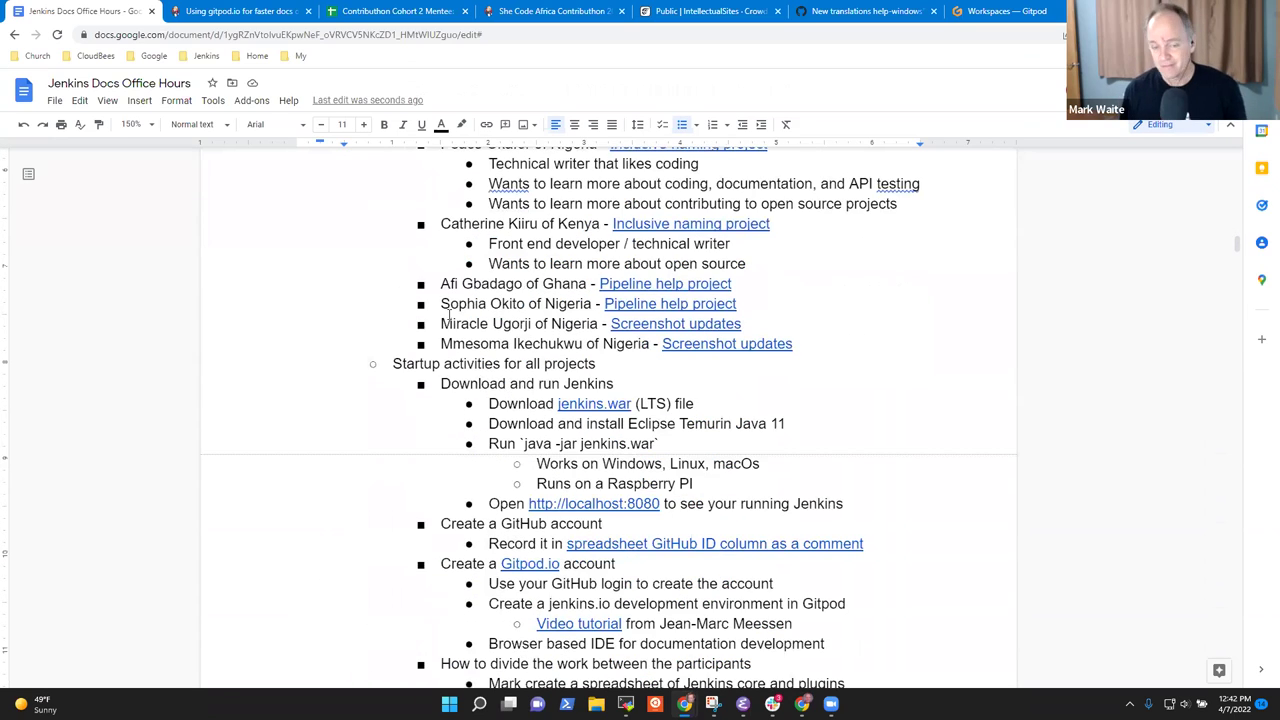
pyautogui.scroll(-6, 366, 312)
pyautogui.scroll(-2, 524, 340)
pyautogui.scroll(-2, 570, 318)
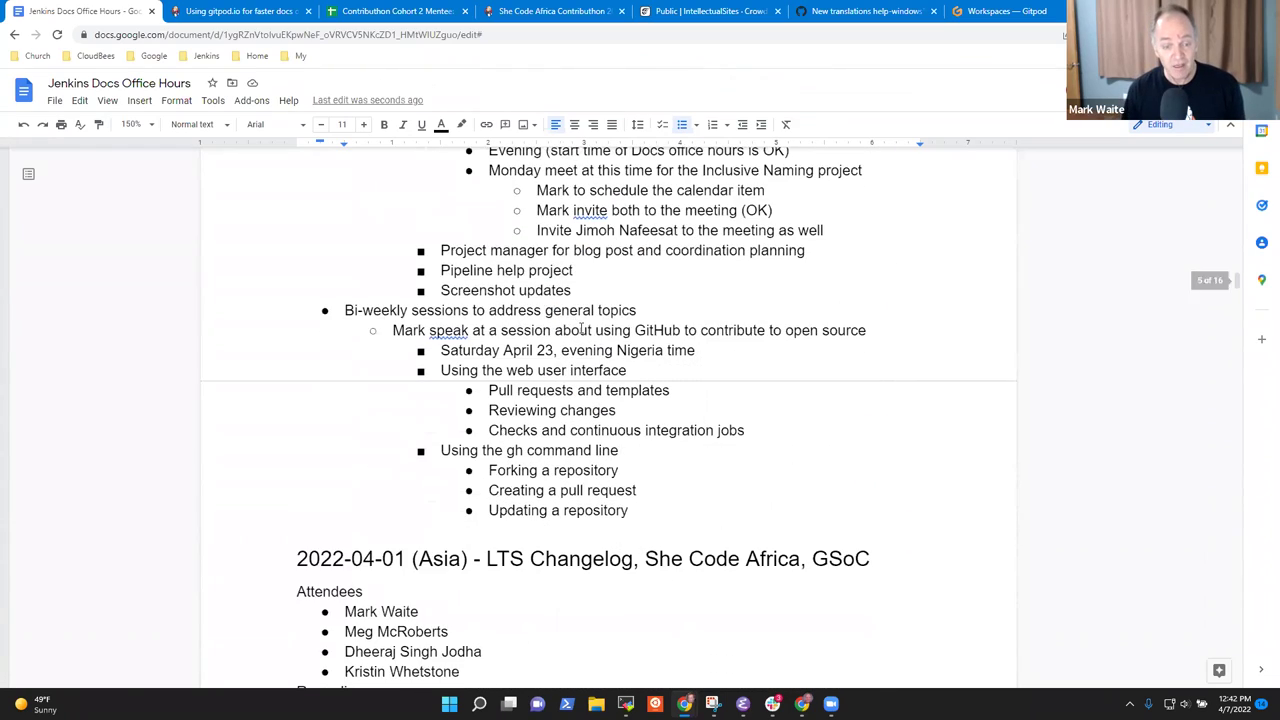
pyautogui.scroll(2, 577, 315)
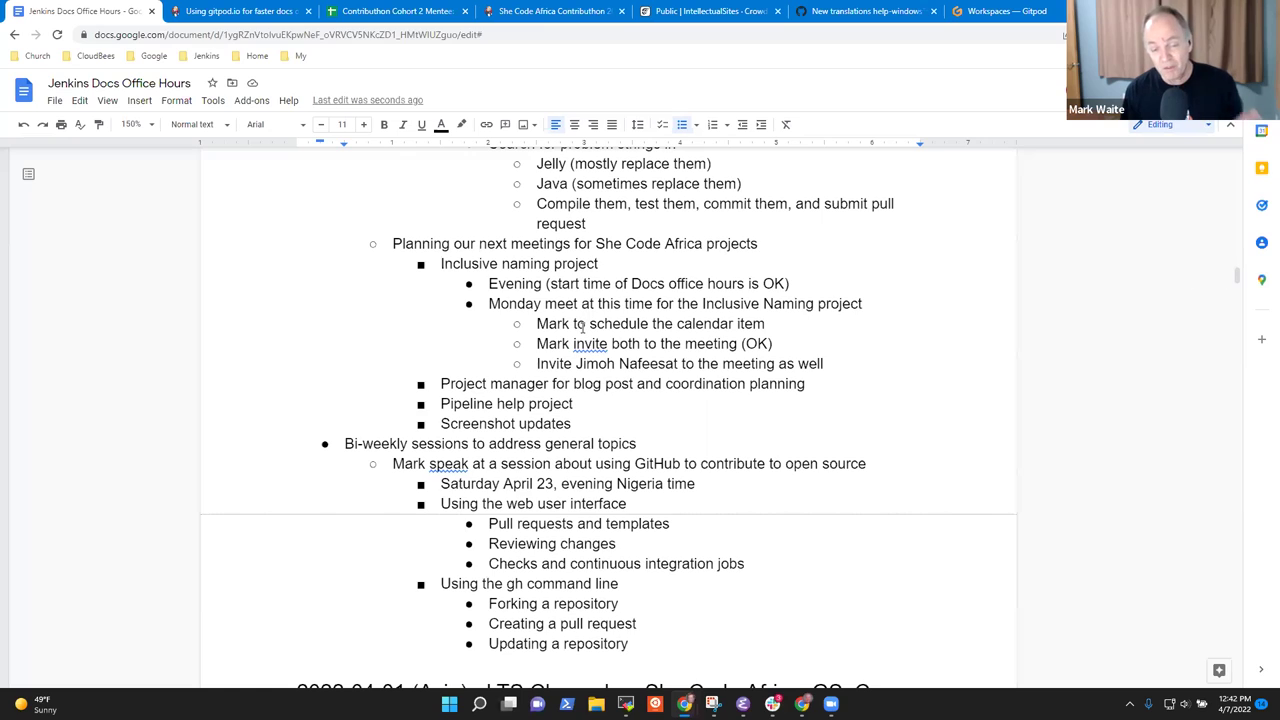